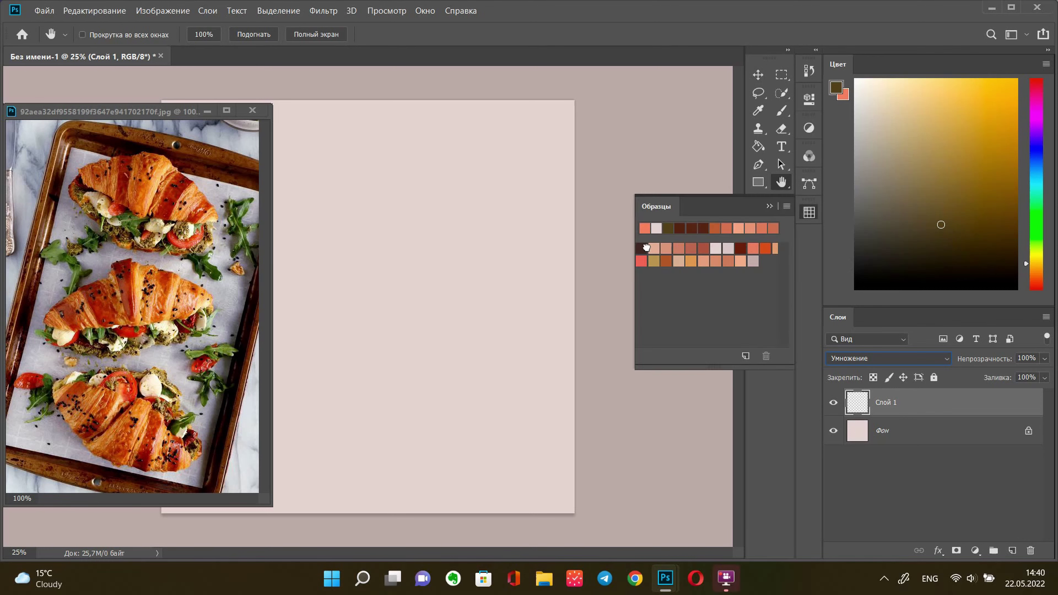
Pick a dark brown sketching brush preset and hide the panels, leaving the canvas and croissant reference
{"action": "left_click", "coordinate": [649, 234]}
{"action": "key", "text": "b"}
{"action": "right_click", "coordinate": [494, 261]}
{"action": "double_click", "coordinate": [570, 517]}
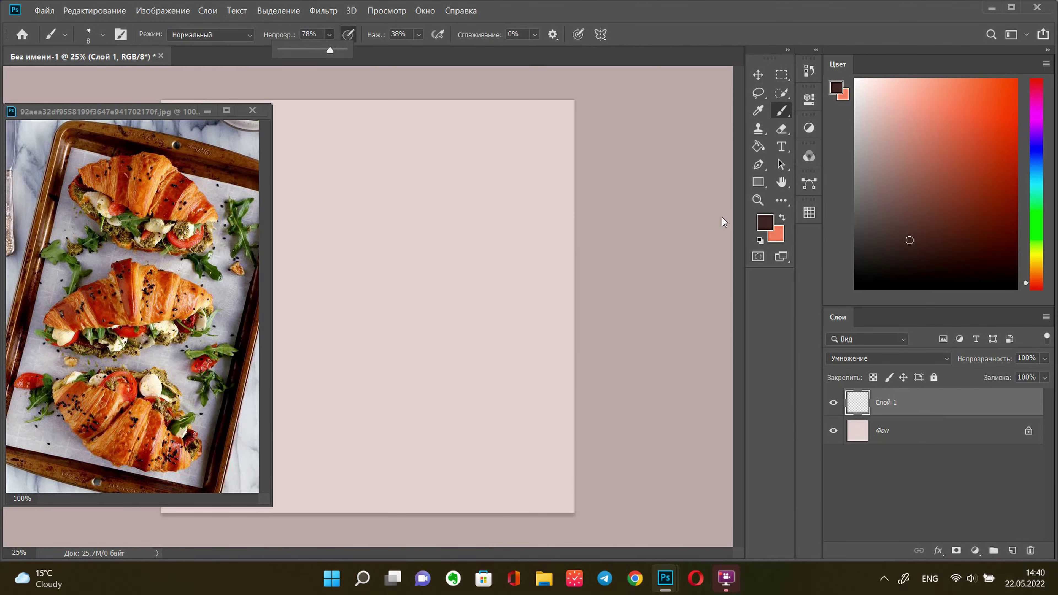
{"action": "key", "text": "Tab"}
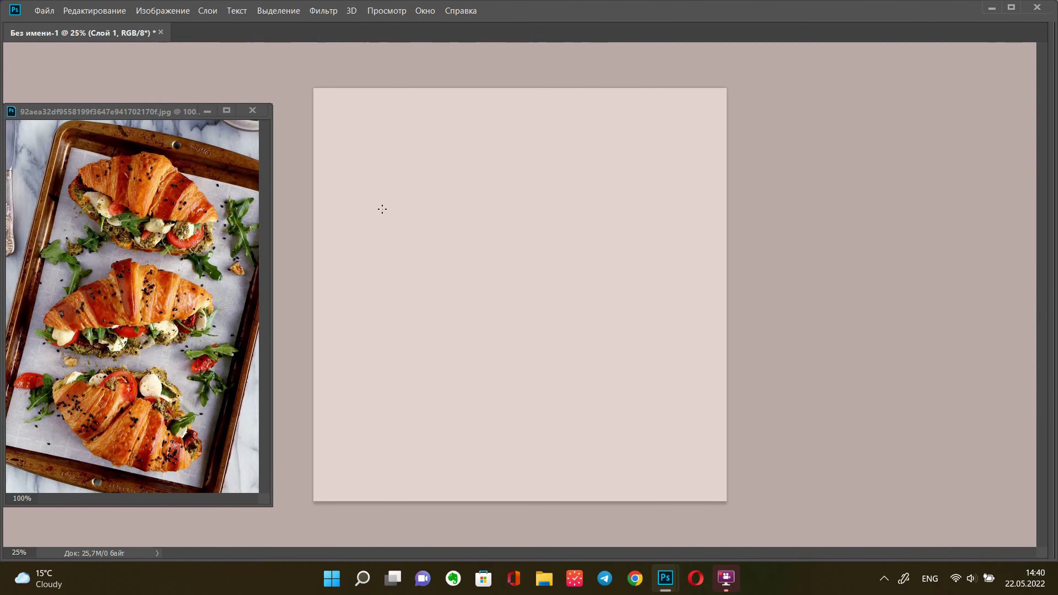
Sketch three loose croissant ellipses and begin the top croissant's tips and centre line
{"action": "left_click_drag", "start_coordinate": [159, 109], "coordinate": [183, 97]}
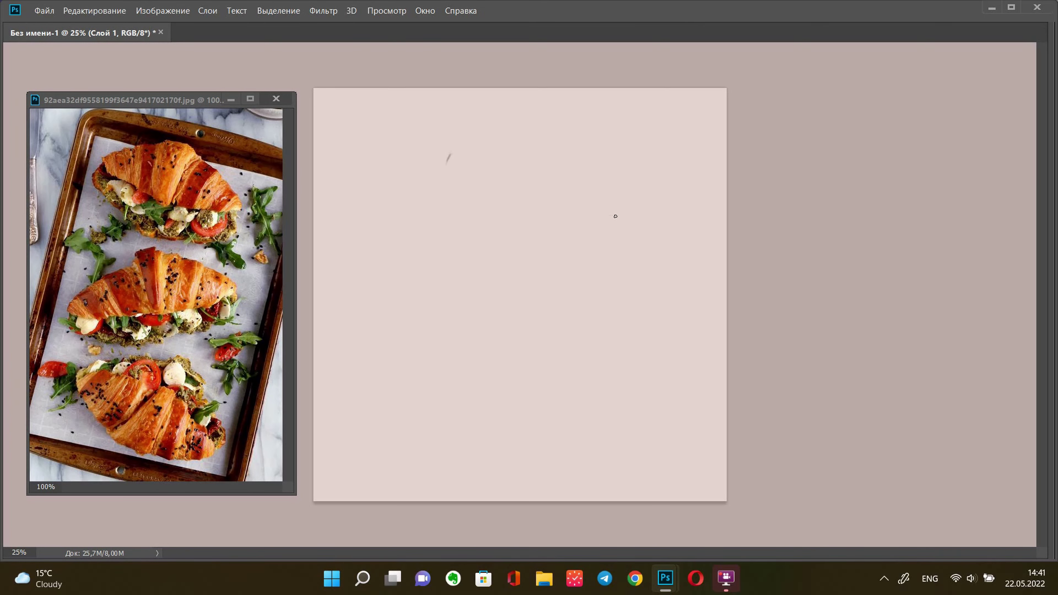
{"action": "left_click", "coordinate": [619, 217], "text": "shift"}
{"action": "mouse_move", "coordinate": [515, 294]}
{"action": "left_mouse_down"}
{"action": "mouse_move", "coordinate": [465, 267]}
{"action": "mouse_move", "coordinate": [616, 217]}
{"action": "mouse_move", "coordinate": [500, 466]}
{"action": "left_mouse_up"}
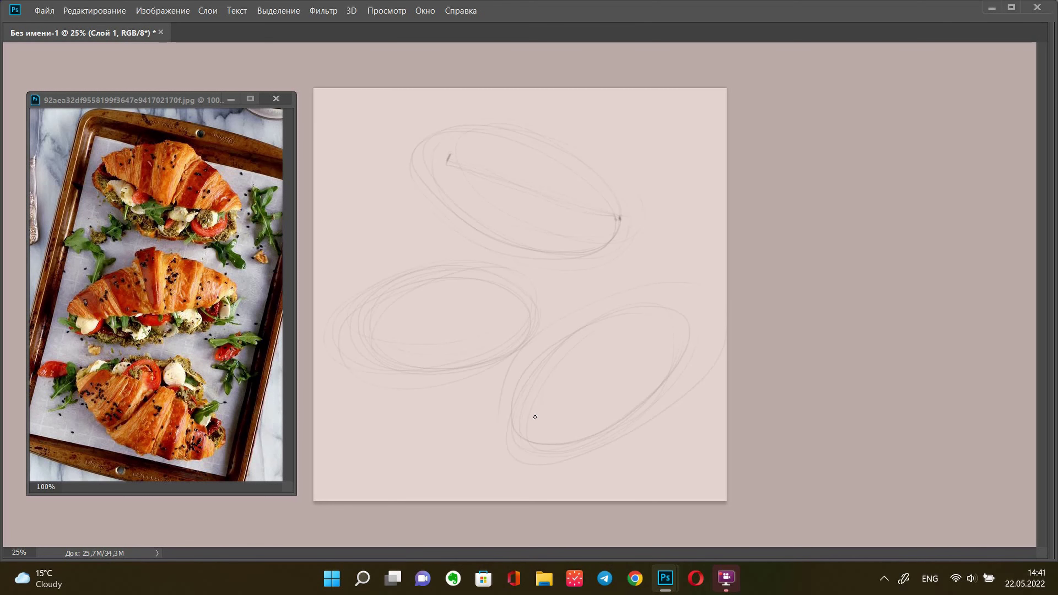
{"action": "left_click_drag", "start_coordinate": [442, 137], "coordinate": [440, 154]}
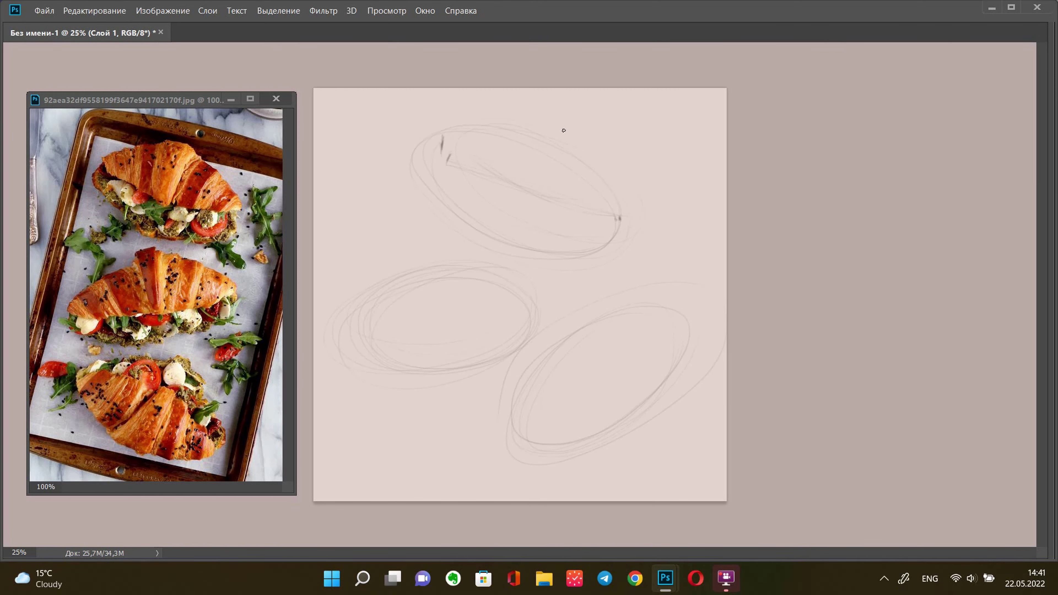
{"action": "left_click_drag", "start_coordinate": [595, 145], "coordinate": [630, 219]}
{"action": "left_click_drag", "start_coordinate": [523, 194], "coordinate": [625, 211]}
Firm up the top croissant's outline, edges, centre line and inner arc
{"action": "mouse_move", "coordinate": [443, 142]}
{"action": "left_mouse_down"}
{"action": "mouse_move", "coordinate": [542, 197]}
{"action": "mouse_move", "coordinate": [632, 208]}
{"action": "mouse_move", "coordinate": [445, 150]}
{"action": "left_mouse_up"}
{"action": "mouse_move", "coordinate": [541, 123]}
{"action": "left_mouse_down"}
{"action": "mouse_move", "coordinate": [631, 206]}
{"action": "mouse_move", "coordinate": [606, 244]}
{"action": "left_mouse_up"}
{"action": "mouse_move", "coordinate": [444, 141]}
{"action": "left_mouse_down"}
{"action": "mouse_move", "coordinate": [423, 150]}
{"action": "mouse_move", "coordinate": [506, 243]}
{"action": "mouse_move", "coordinate": [608, 234]}
{"action": "left_mouse_up"}
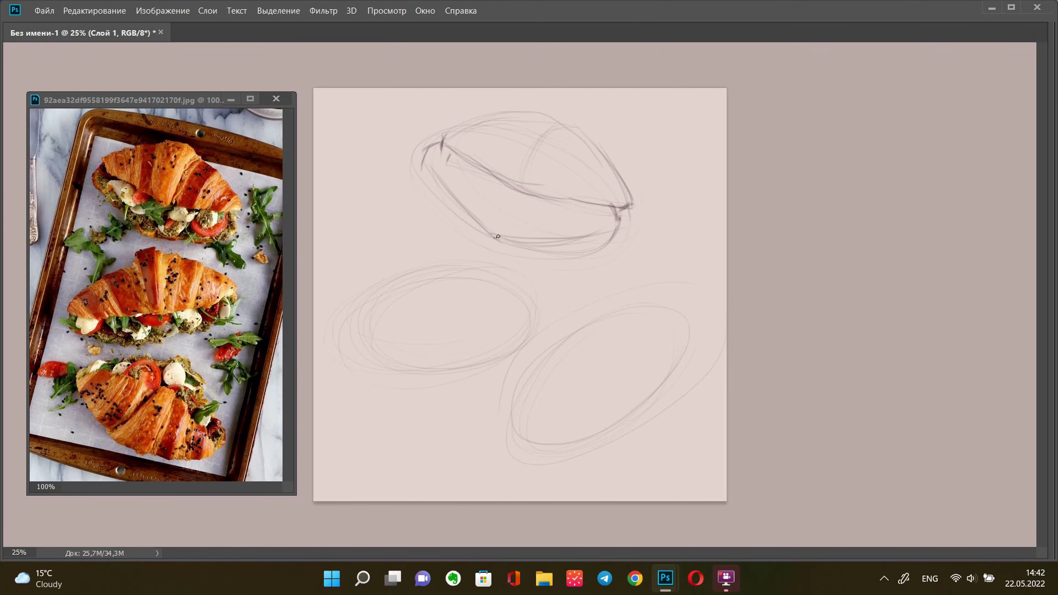
{"action": "mouse_move", "coordinate": [426, 166]}
{"action": "left_mouse_down"}
{"action": "mouse_move", "coordinate": [490, 234]}
{"action": "mouse_move", "coordinate": [619, 225]}
{"action": "left_mouse_up"}
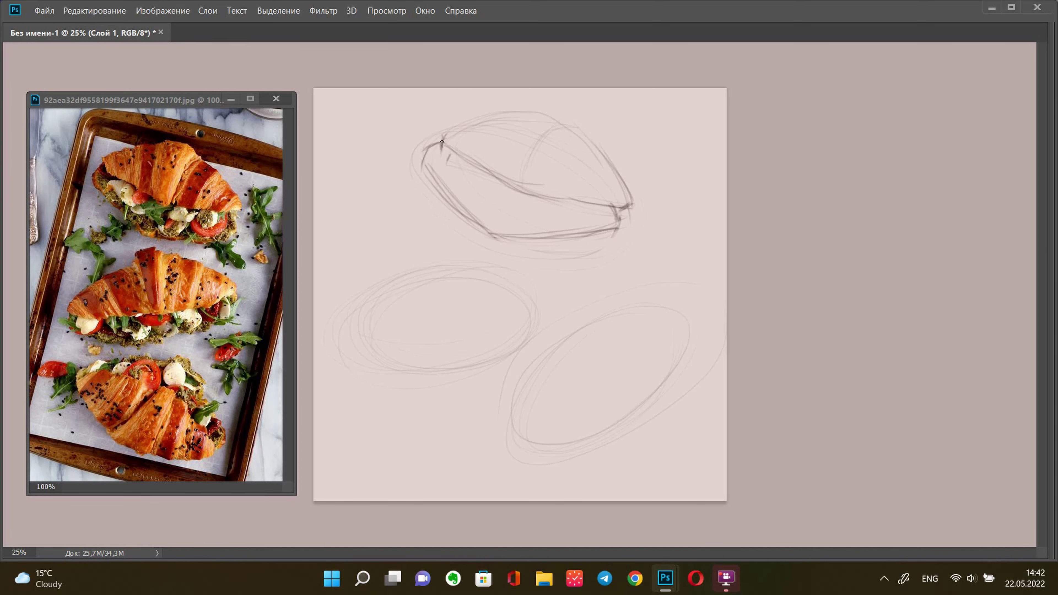
{"action": "left_click_drag", "start_coordinate": [421, 144], "coordinate": [500, 241]}
{"action": "mouse_move", "coordinate": [442, 130]}
{"action": "left_mouse_down"}
{"action": "mouse_move", "coordinate": [446, 145]}
{"action": "mouse_move", "coordinate": [568, 197]}
{"action": "mouse_move", "coordinate": [633, 205]}
{"action": "left_mouse_up"}
{"action": "mouse_move", "coordinate": [568, 130]}
{"action": "left_mouse_down"}
{"action": "mouse_move", "coordinate": [534, 165]}
{"action": "mouse_move", "coordinate": [533, 184]}
{"action": "left_mouse_up"}
{"action": "left_click_drag", "start_coordinate": [528, 109], "coordinate": [440, 142]}
Shape the middle-left croissant with a centre line, arcs and darkened edges
{"action": "left_click_drag", "start_coordinate": [348, 339], "coordinate": [522, 286]}
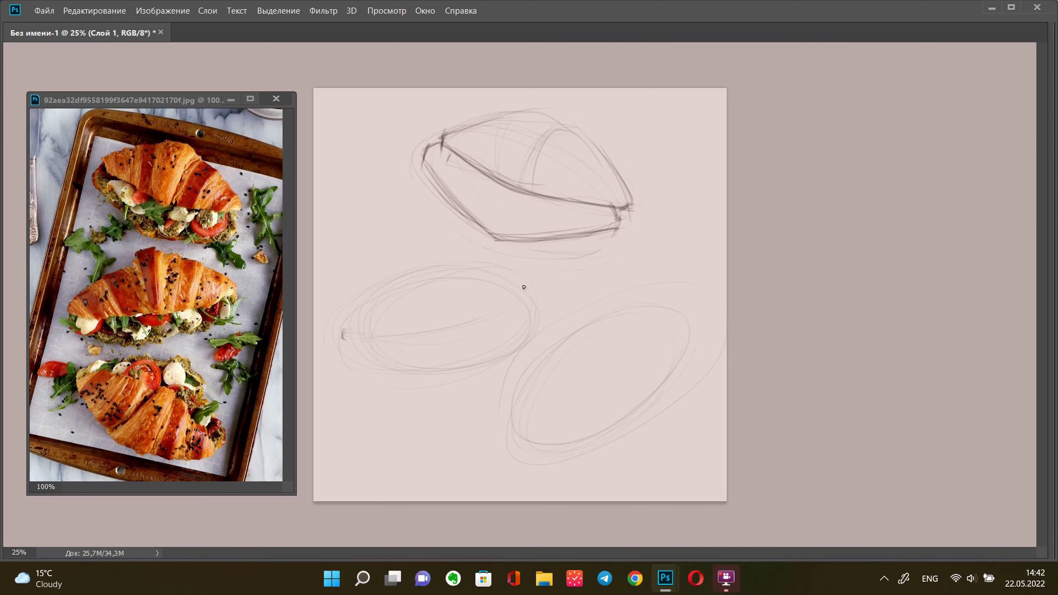
{"action": "mouse_move", "coordinate": [416, 255]}
{"action": "left_mouse_down"}
{"action": "mouse_move", "coordinate": [443, 333]}
{"action": "mouse_move", "coordinate": [483, 255]}
{"action": "mouse_move", "coordinate": [536, 292]}
{"action": "left_mouse_up"}
{"action": "mouse_move", "coordinate": [368, 286]}
{"action": "left_mouse_down"}
{"action": "mouse_move", "coordinate": [333, 339]}
{"action": "mouse_move", "coordinate": [424, 333]}
{"action": "left_mouse_up"}
{"action": "left_click_drag", "start_coordinate": [388, 267], "coordinate": [544, 285]}
{"action": "mouse_move", "coordinate": [424, 333]}
{"action": "left_mouse_down"}
{"action": "mouse_move", "coordinate": [380, 335]}
{"action": "mouse_move", "coordinate": [458, 321]}
{"action": "left_mouse_up"}
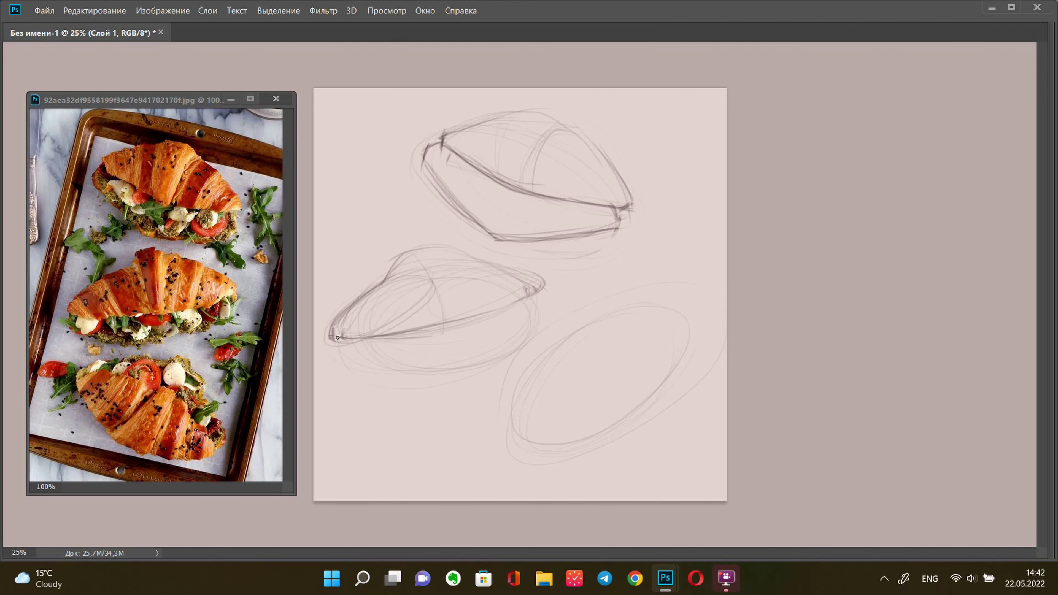
{"action": "mouse_move", "coordinate": [345, 337]}
{"action": "left_mouse_down"}
{"action": "mouse_move", "coordinate": [546, 285]}
{"action": "mouse_move", "coordinate": [371, 359]}
{"action": "mouse_move", "coordinate": [530, 318]}
{"action": "left_mouse_up"}
{"action": "left_click_drag", "start_coordinate": [362, 359], "coordinate": [517, 336]}
{"action": "left_click_drag", "start_coordinate": [527, 288], "coordinate": [408, 375]}
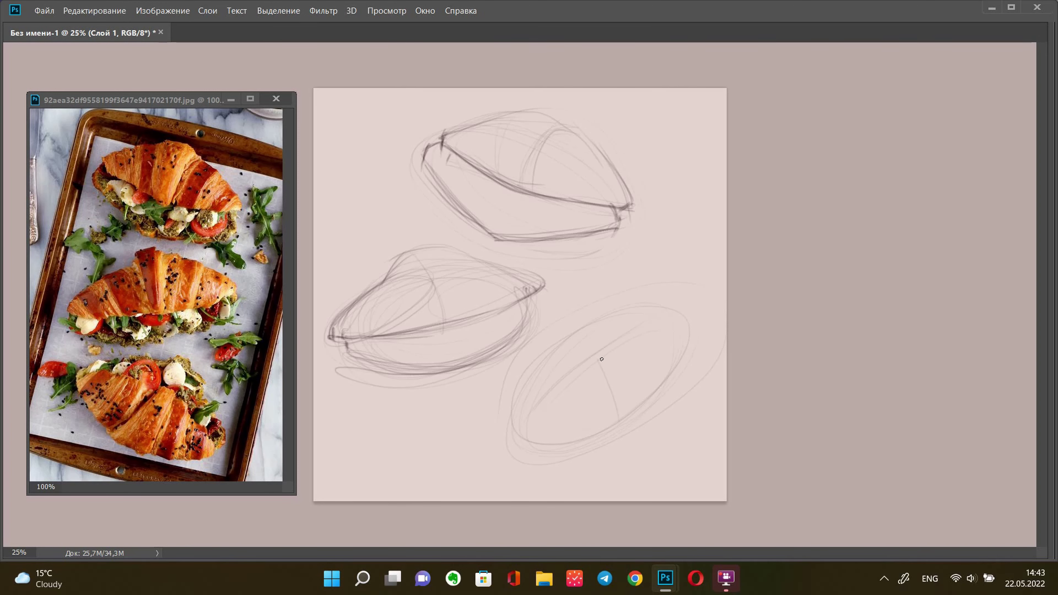
Erase the faint lower-right ellipse and redraw that croissant's tips and centre line
{"action": "key", "text": "e"}
{"action": "left_click_drag", "start_coordinate": [602, 361], "coordinate": [574, 357]}
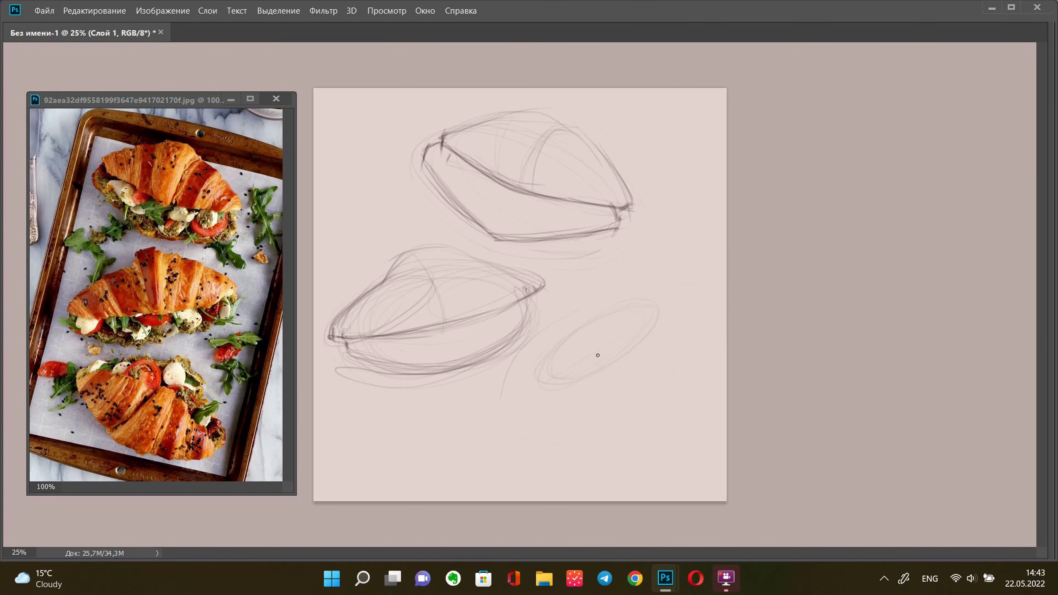
{"action": "left_click_drag", "start_coordinate": [681, 296], "coordinate": [707, 369]}
{"action": "left_click_drag", "start_coordinate": [540, 401], "coordinate": [528, 420]}
{"action": "mouse_move", "coordinate": [533, 403]}
{"action": "left_mouse_down"}
{"action": "mouse_move", "coordinate": [660, 329]}
{"action": "mouse_move", "coordinate": [591, 438]}
{"action": "left_mouse_up"}
Rotate the lower-right croissant clockwise and shift it down and left
{"action": "key", "text": "l"}
{"action": "left_click_drag", "start_coordinate": [712, 213], "coordinate": [758, 297]}
{"action": "key", "text": "ctrl+t"}
{"action": "left_click_drag", "start_coordinate": [771, 253], "coordinate": [783, 317]}
{"action": "key", "text": "Return"}
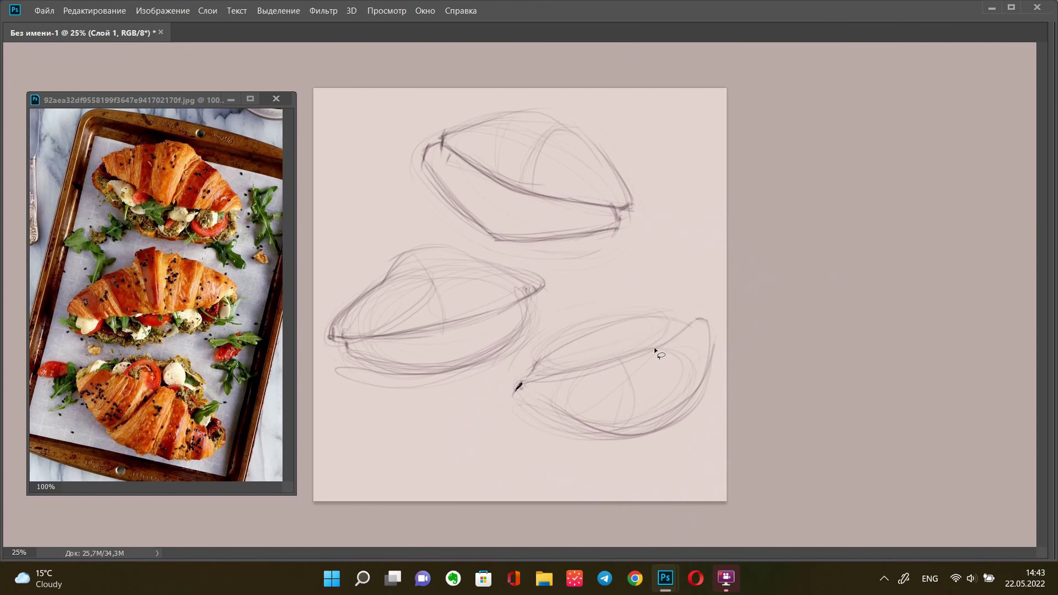
{"action": "left_click_drag", "start_coordinate": [663, 348], "coordinate": [591, 419]}
Rotate and nudge the middle croissant, then rotate and scale the bottom croissant
{"action": "left_click_drag", "start_coordinate": [532, 366], "coordinate": [537, 359]}
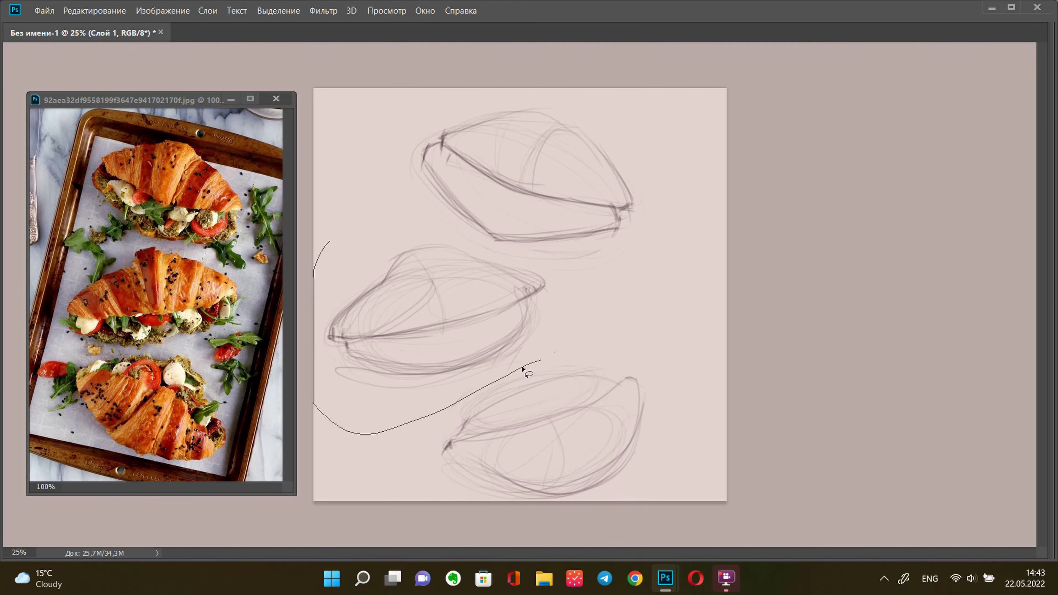
{"action": "key", "text": "ctrl+t"}
{"action": "left_click_drag", "start_coordinate": [724, 208], "coordinate": [750, 267]}
{"action": "left_click_drag", "start_coordinate": [620, 293], "coordinate": [628, 302]}
{"action": "key", "text": "Return"}
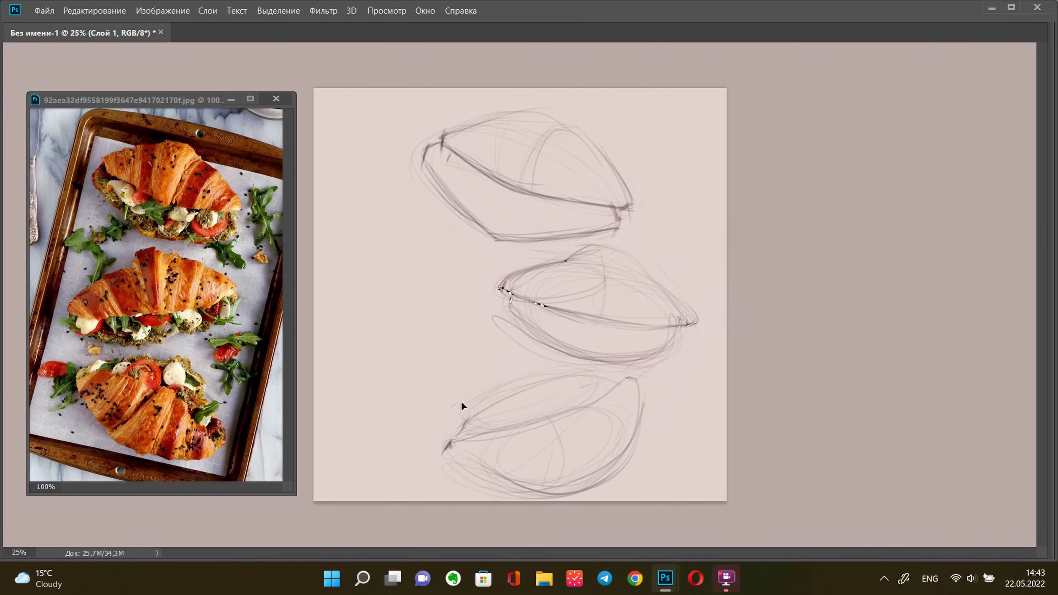
{"action": "left_click_drag", "start_coordinate": [392, 371], "coordinate": [400, 366]}
{"action": "key", "text": "ctrl+t"}
{"action": "left_click_drag", "start_coordinate": [650, 504], "coordinate": [579, 485]}
{"action": "left_click_drag", "start_coordinate": [567, 414], "coordinate": [596, 403]}
Apply the bottom croissant's transform and move the middle croissant sketch
{"action": "key", "text": "Return"}
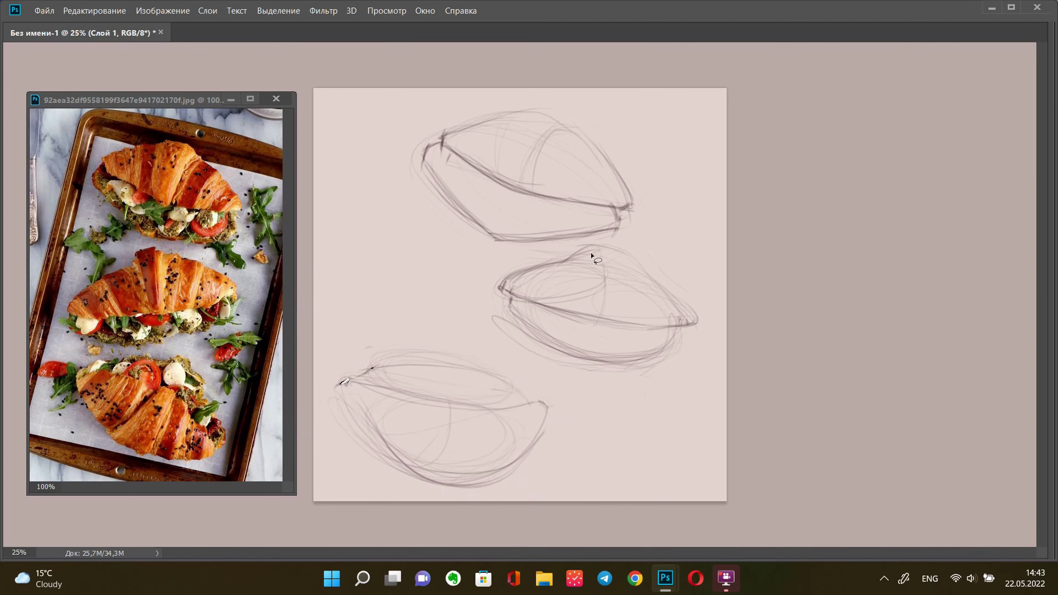
{"action": "key", "text": "ctrl+t"}
{"action": "key", "text": "Return"}
{"action": "left_click_drag", "start_coordinate": [493, 283], "coordinate": [600, 235]}
{"action": "key", "text": "ctrl+t"}
{"action": "left_click_drag", "start_coordinate": [533, 292], "coordinate": [548, 305]}
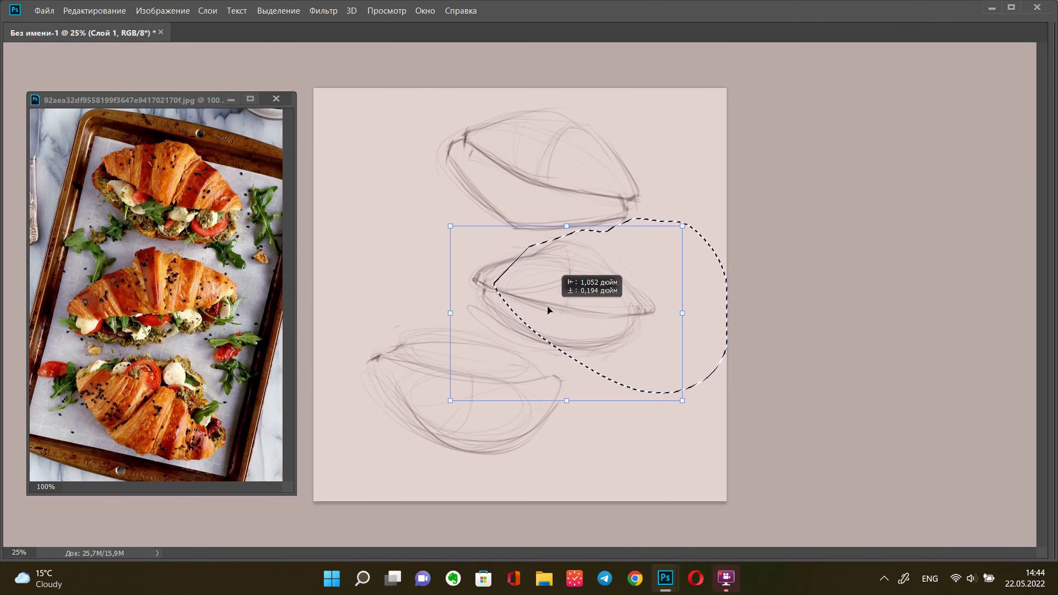
{"action": "key", "text": "Return"}
Rotate the bottom croissant, then shift the middle croissant left and rotate it
{"action": "left_click_drag", "start_coordinate": [366, 342], "coordinate": [358, 375]}
{"action": "key", "text": "ctrl+t"}
{"action": "mouse_move", "coordinate": [591, 400]}
{"action": "left_mouse_down"}
{"action": "mouse_move", "coordinate": [600, 418]}
{"action": "mouse_move", "coordinate": [572, 415]}
{"action": "left_mouse_up"}
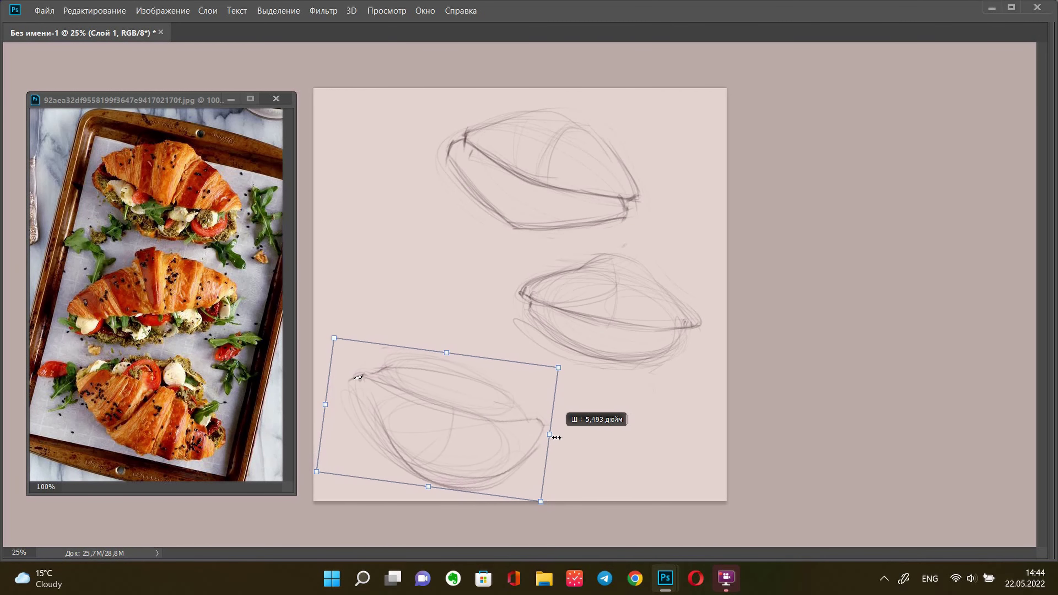
{"action": "key", "text": "Return"}
{"action": "left_click_drag", "start_coordinate": [514, 278], "coordinate": [518, 292]}
{"action": "key", "text": "ctrl+t"}
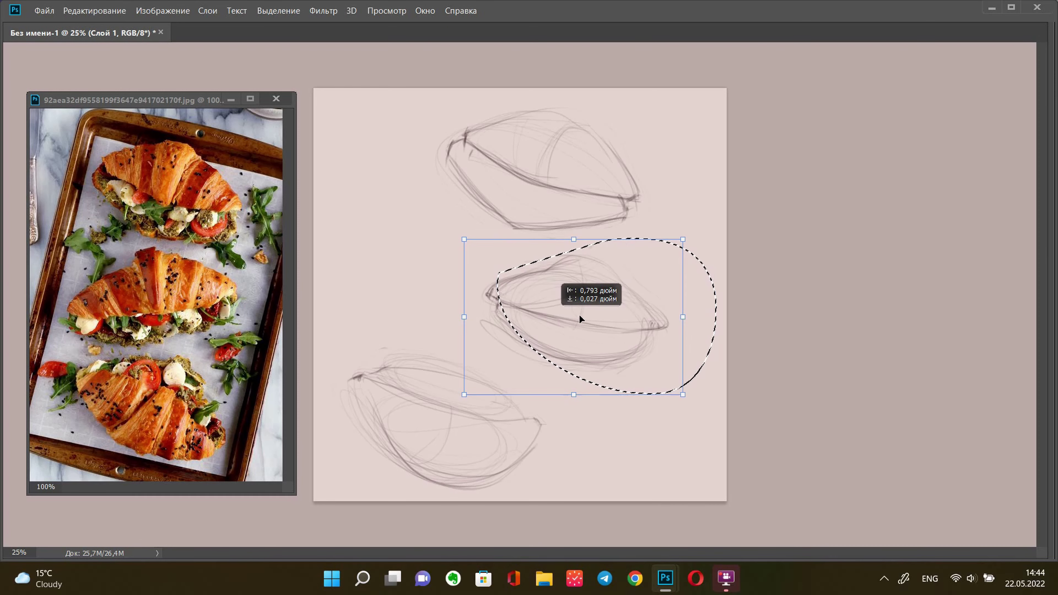
{"action": "left_click_drag", "start_coordinate": [578, 314], "coordinate": [541, 317]}
{"action": "left_click_drag", "start_coordinate": [739, 308], "coordinate": [708, 329]}
{"action": "key", "text": "Return"}
{"action": "key", "text": "ctrl+d"}
Redraw the middle croissant's tip and contour, sketch loose ovals, and fade the sketch to 32%
{"action": "key", "text": "b"}
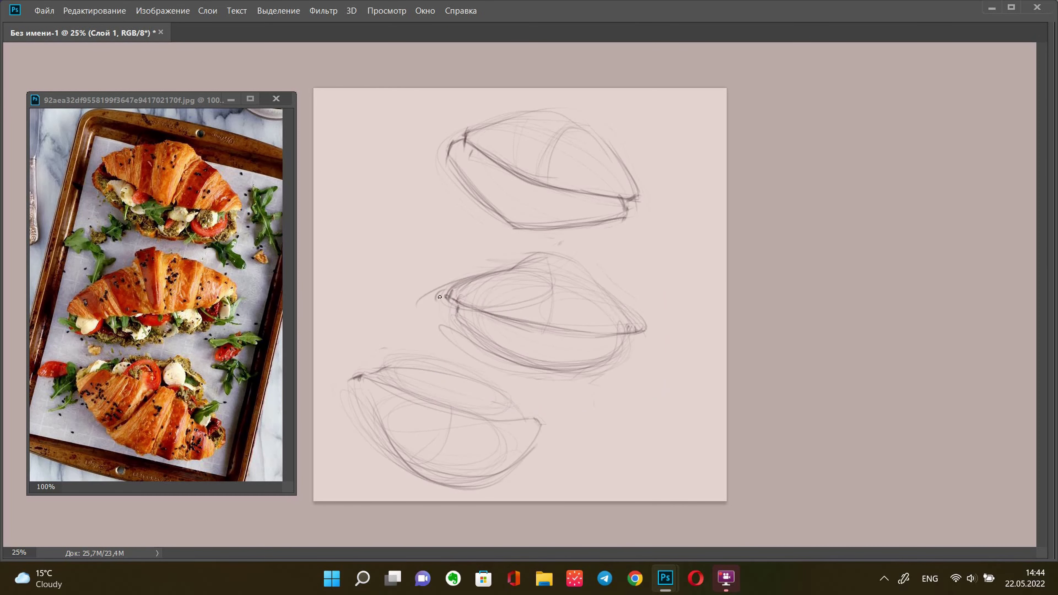
{"action": "mouse_move", "coordinate": [416, 299]}
{"action": "left_mouse_down"}
{"action": "mouse_move", "coordinate": [474, 284]}
{"action": "mouse_move", "coordinate": [644, 329]}
{"action": "left_mouse_up"}
{"action": "left_click_drag", "start_coordinate": [541, 367], "coordinate": [637, 338]}
{"action": "mouse_move", "coordinate": [632, 427]}
{"action": "left_mouse_down"}
{"action": "mouse_move", "coordinate": [656, 396]}
{"action": "mouse_move", "coordinate": [662, 452]}
{"action": "left_mouse_up"}
{"action": "left_click_drag", "start_coordinate": [428, 239], "coordinate": [454, 200]}
{"action": "left_click_drag", "start_coordinate": [671, 141], "coordinate": [708, 208]}
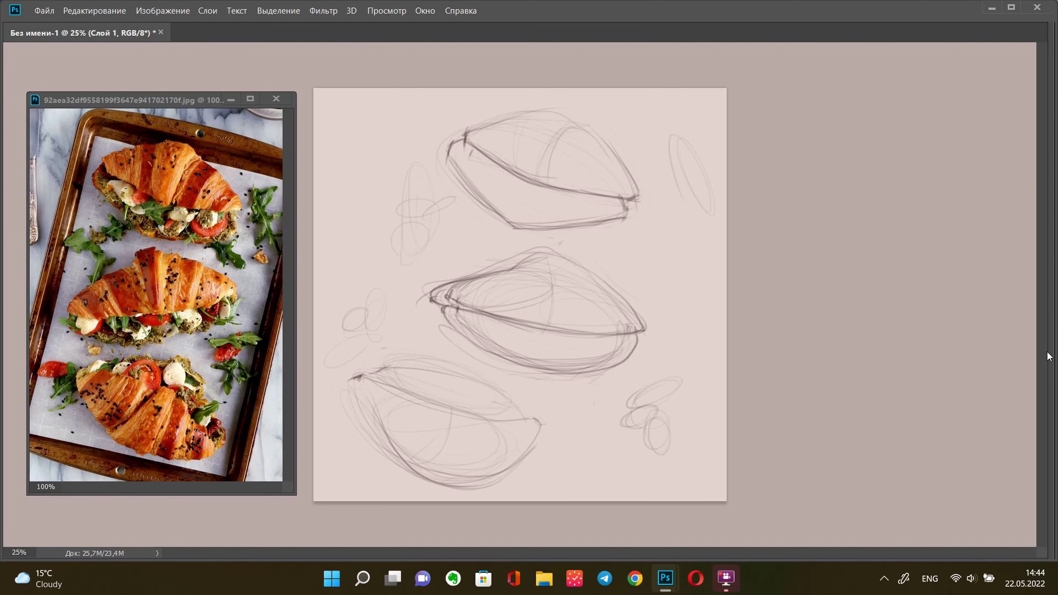
{"action": "left_click_drag", "start_coordinate": [1047, 345], "coordinate": [1002, 366]}
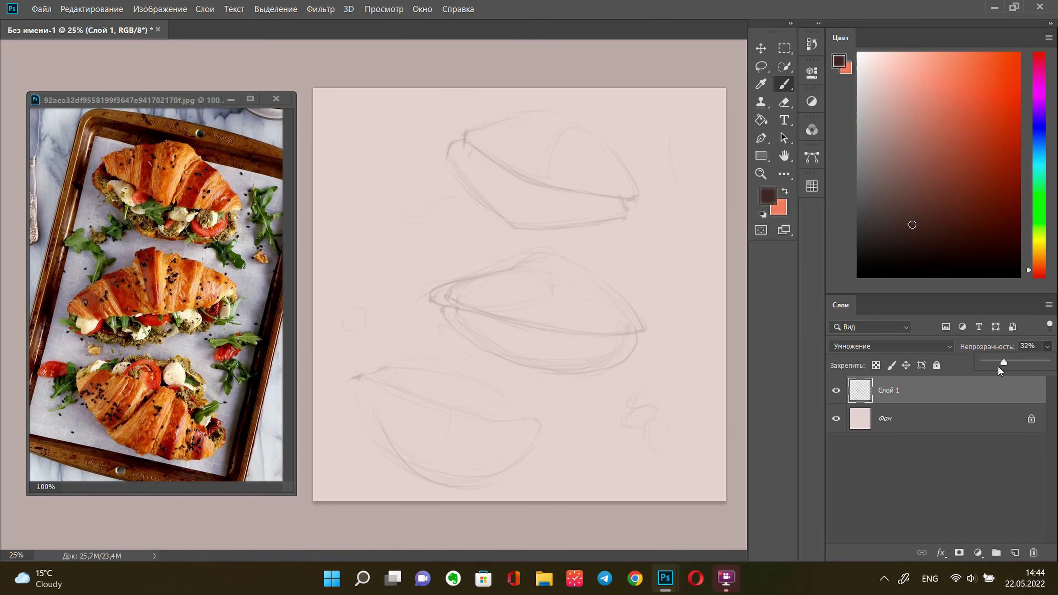
Add a new clean-line layer and redraw the top croissant's left tip, right folds and edges
{"action": "left_click", "coordinate": [1015, 552]}
{"action": "left_click", "coordinate": [886, 347]}
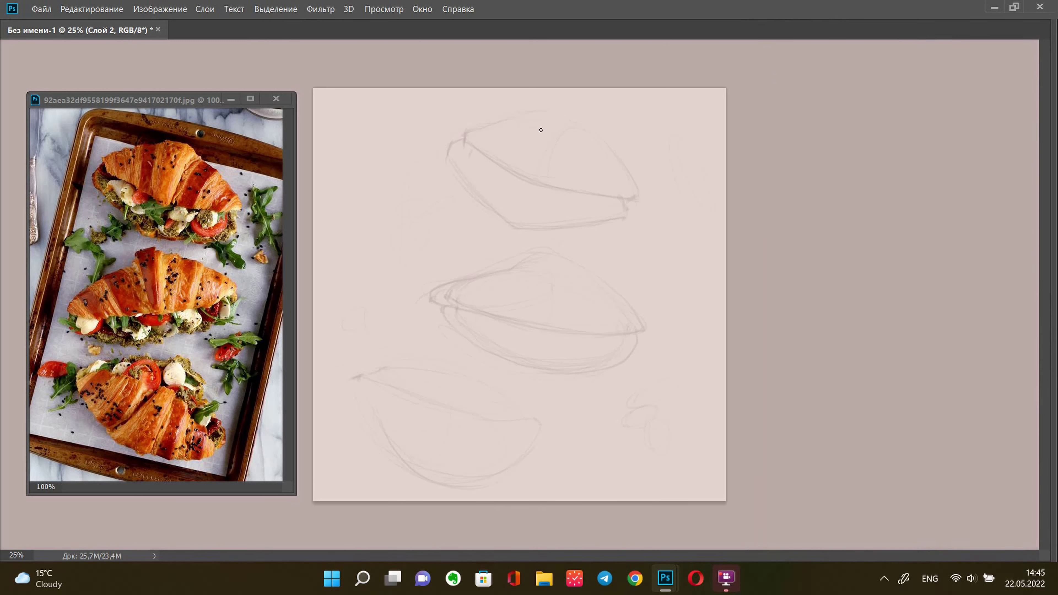
{"action": "mouse_move", "coordinate": [464, 131]}
{"action": "left_mouse_down"}
{"action": "mouse_move", "coordinate": [470, 148]}
{"action": "mouse_move", "coordinate": [493, 126]}
{"action": "mouse_move", "coordinate": [491, 160]}
{"action": "mouse_move", "coordinate": [501, 120]}
{"action": "mouse_move", "coordinate": [528, 117]}
{"action": "left_mouse_up"}
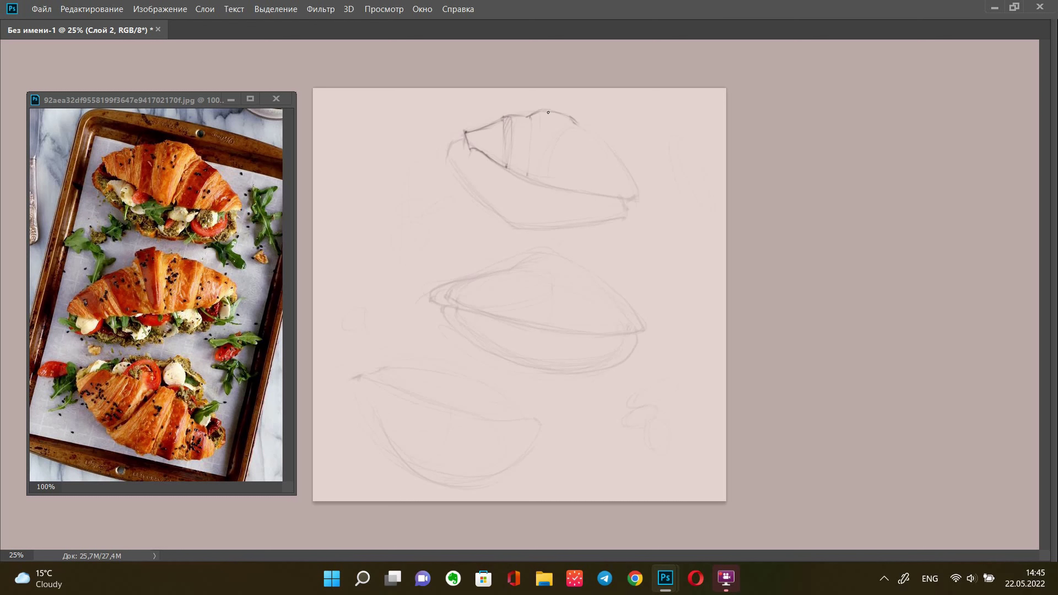
{"action": "mouse_move", "coordinate": [567, 139]}
{"action": "left_mouse_down"}
{"action": "mouse_move", "coordinate": [581, 128]}
{"action": "mouse_move", "coordinate": [599, 141]}
{"action": "mouse_move", "coordinate": [636, 182]}
{"action": "mouse_move", "coordinate": [620, 194]}
{"action": "mouse_move", "coordinate": [639, 196]}
{"action": "left_mouse_up"}
{"action": "mouse_move", "coordinate": [615, 196]}
{"action": "left_mouse_down"}
{"action": "mouse_move", "coordinate": [624, 190]}
{"action": "mouse_move", "coordinate": [615, 196]}
{"action": "left_mouse_up"}
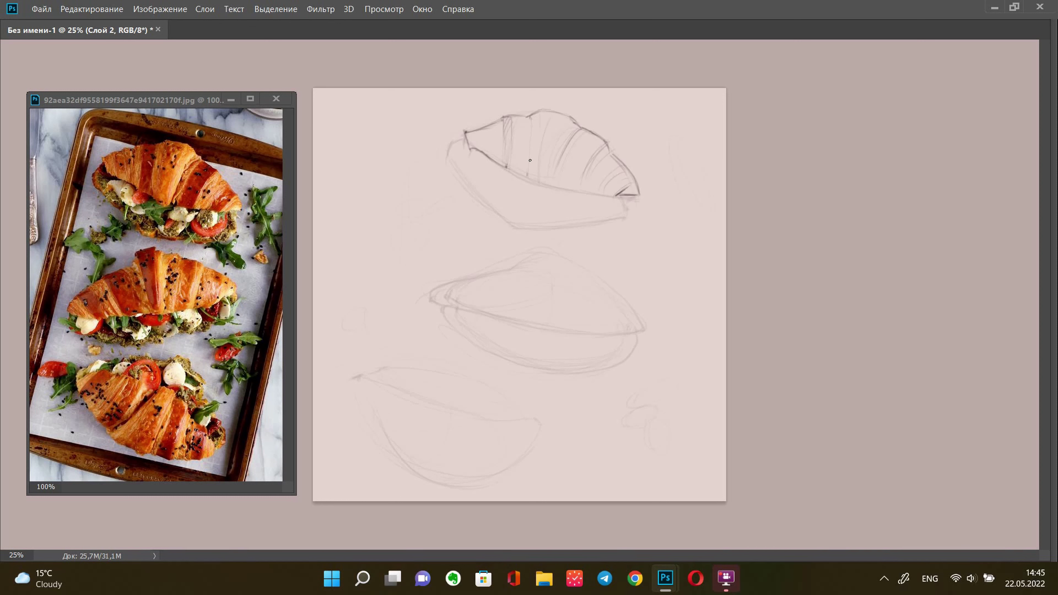
{"action": "mouse_move", "coordinate": [533, 182]}
{"action": "left_mouse_down"}
{"action": "mouse_move", "coordinate": [621, 196]}
{"action": "mouse_move", "coordinate": [598, 193]}
{"action": "left_mouse_up"}
{"action": "left_click_drag", "start_coordinate": [620, 196], "coordinate": [641, 188]}
Trace the top croissant's full outline, fold line, tips and lower edges
{"action": "mouse_move", "coordinate": [464, 134]}
{"action": "left_mouse_down"}
{"action": "mouse_move", "coordinate": [470, 148]}
{"action": "mouse_move", "coordinate": [498, 121]}
{"action": "left_mouse_up"}
{"action": "mouse_move", "coordinate": [503, 116]}
{"action": "left_mouse_down"}
{"action": "mouse_move", "coordinate": [504, 132]}
{"action": "mouse_move", "coordinate": [535, 113]}
{"action": "mouse_move", "coordinate": [590, 130]}
{"action": "left_mouse_up"}
{"action": "left_click_drag", "start_coordinate": [607, 142], "coordinate": [635, 186]}
{"action": "left_click_drag", "start_coordinate": [630, 176], "coordinate": [641, 195]}
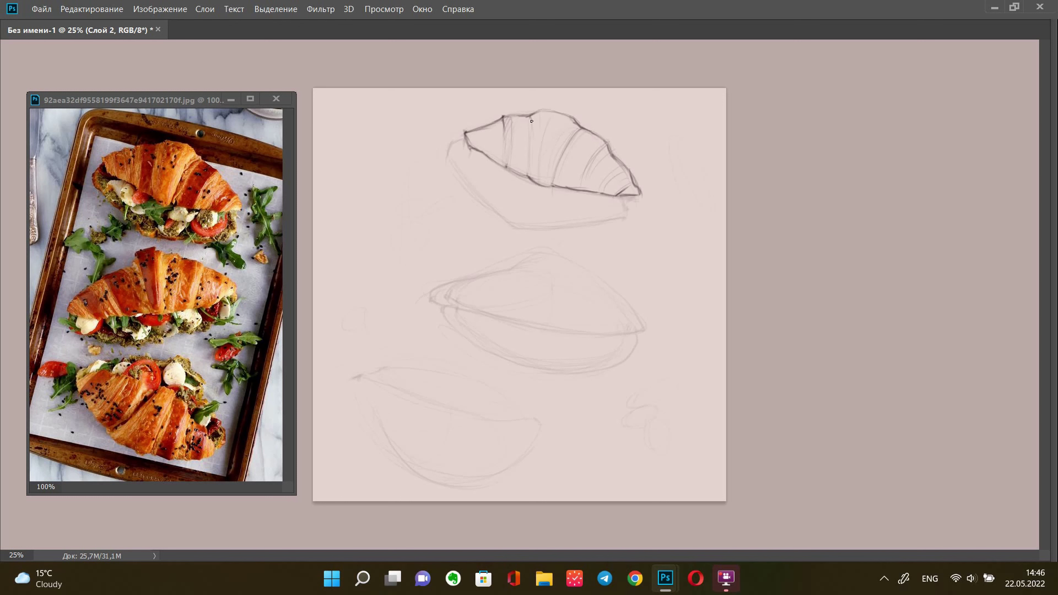
{"action": "left_click_drag", "start_coordinate": [465, 138], "coordinate": [450, 163]}
{"action": "mouse_move", "coordinate": [501, 200]}
{"action": "left_mouse_down"}
{"action": "mouse_move", "coordinate": [556, 218]}
{"action": "mouse_move", "coordinate": [634, 210]}
{"action": "mouse_move", "coordinate": [524, 226]}
{"action": "left_mouse_up"}
{"action": "left_click_drag", "start_coordinate": [458, 171], "coordinate": [508, 211]}
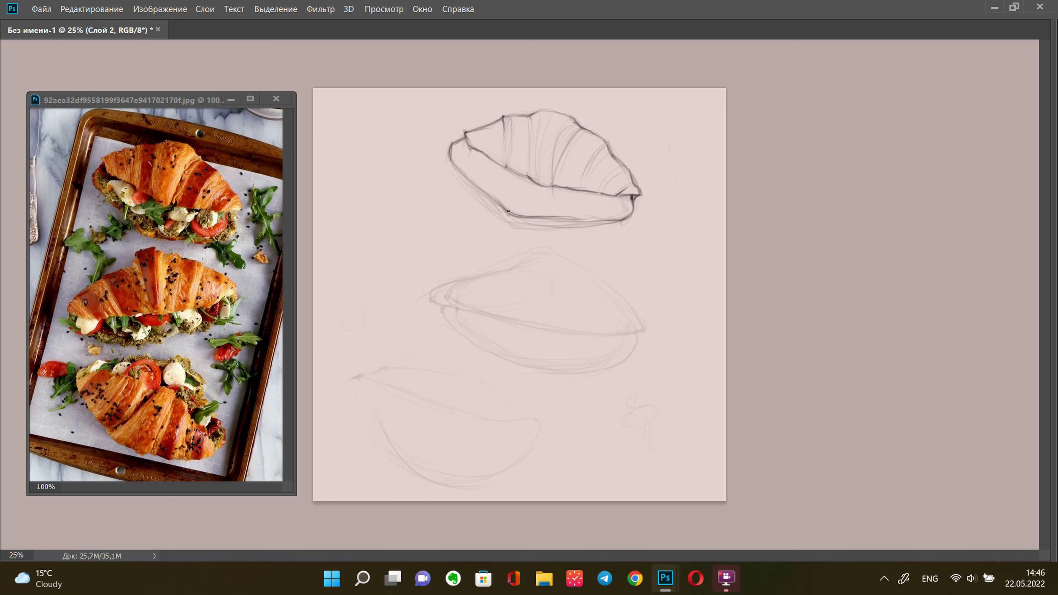
Sketch the top croissant's filling loops and distort its lower-left part into shape
{"action": "mouse_move", "coordinate": [587, 193]}
{"action": "left_mouse_down"}
{"action": "mouse_move", "coordinate": [619, 198]}
{"action": "mouse_move", "coordinate": [616, 207]}
{"action": "mouse_move", "coordinate": [562, 208]}
{"action": "mouse_move", "coordinate": [583, 193]}
{"action": "mouse_move", "coordinate": [566, 210]}
{"action": "mouse_move", "coordinate": [614, 195]}
{"action": "left_mouse_up"}
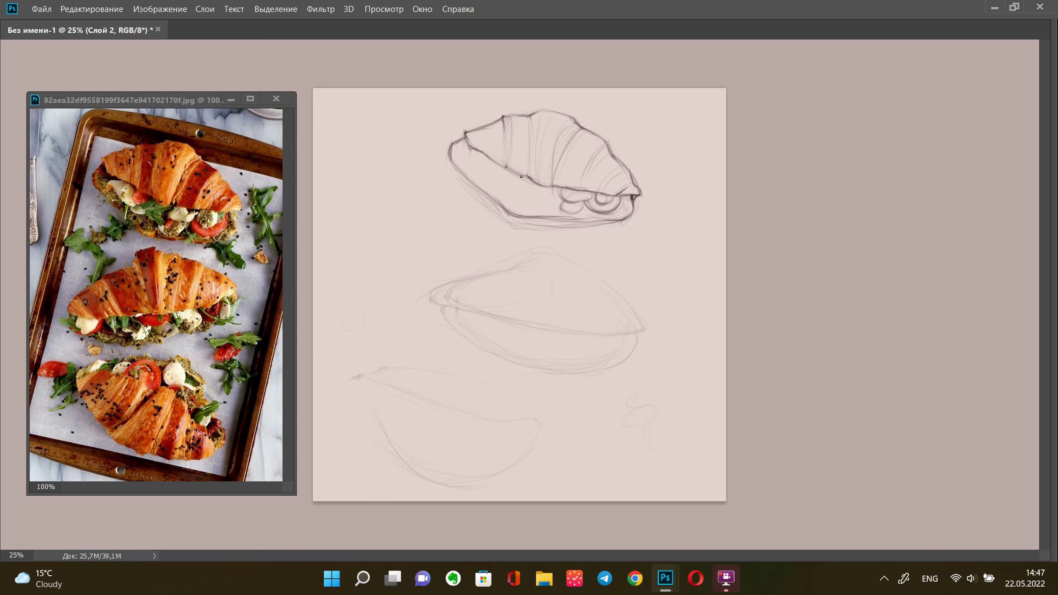
{"action": "mouse_move", "coordinate": [549, 206]}
{"action": "left_mouse_down"}
{"action": "mouse_move", "coordinate": [547, 195]}
{"action": "mouse_move", "coordinate": [518, 200]}
{"action": "mouse_move", "coordinate": [526, 187]}
{"action": "mouse_move", "coordinate": [507, 187]}
{"action": "mouse_move", "coordinate": [526, 174]}
{"action": "left_mouse_up"}
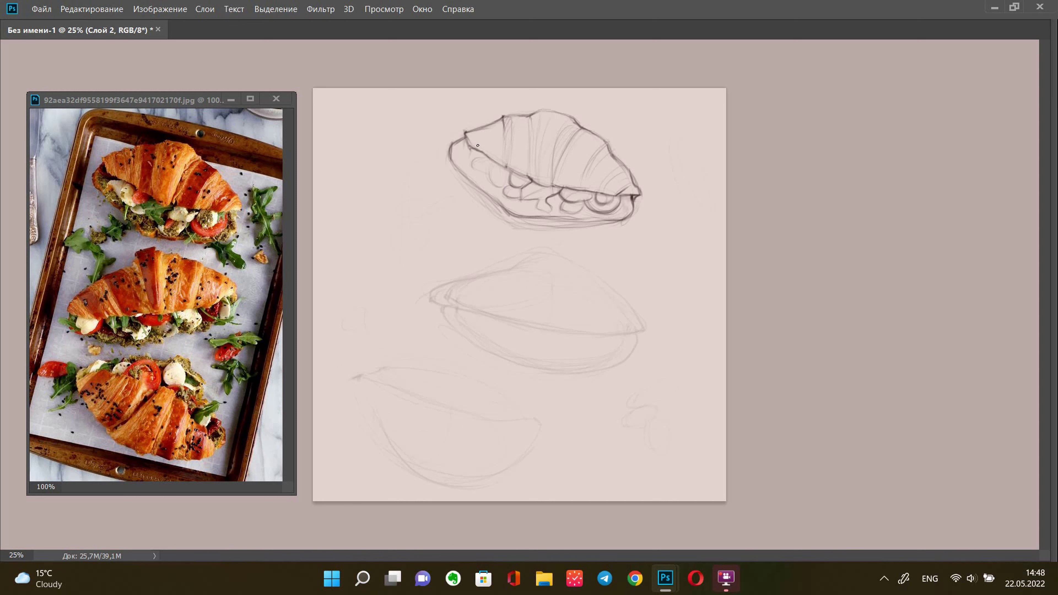
{"action": "left_click_drag", "start_coordinate": [473, 160], "coordinate": [509, 188]}
{"action": "key", "text": "l"}
{"action": "left_click_drag", "start_coordinate": [462, 129], "coordinate": [465, 140]}
{"action": "key", "text": "ctrl+t"}
{"action": "mouse_move", "coordinate": [426, 243]}
{"action": "left_mouse_down"}
{"action": "mouse_move", "coordinate": [447, 231]}
{"action": "mouse_move", "coordinate": [441, 217]}
{"action": "left_mouse_up"}
{"action": "key", "text": "Return"}
{"action": "key", "text": "ctrl+d"}
Darken the top croissant's lower outline and add a small oval and leaf beside it
{"action": "key", "text": "b"}
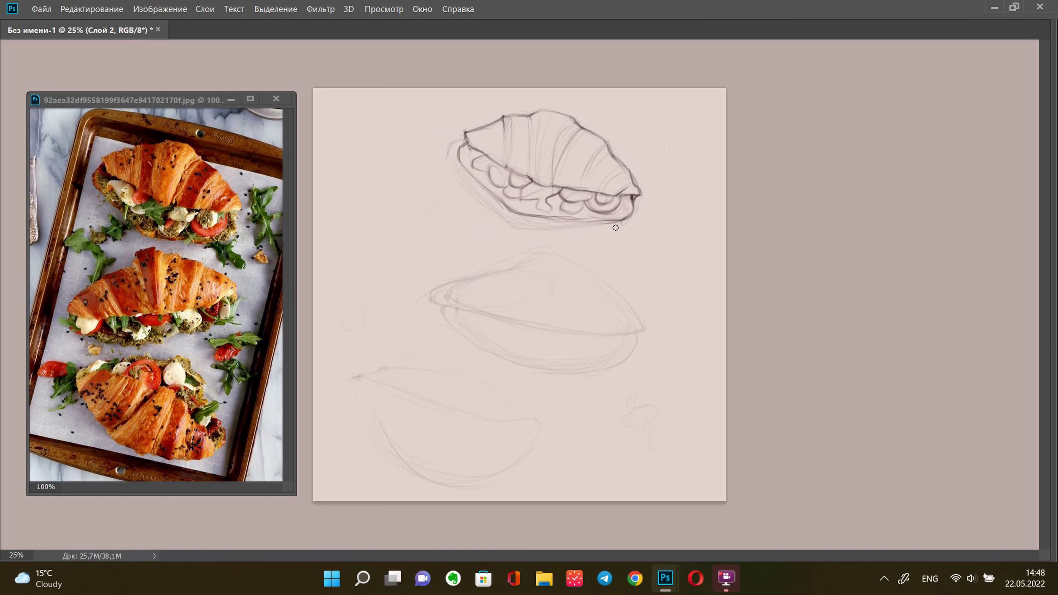
{"action": "left_click_drag", "start_coordinate": [506, 211], "coordinate": [617, 222]}
{"action": "left_click_drag", "start_coordinate": [459, 148], "coordinate": [526, 219]}
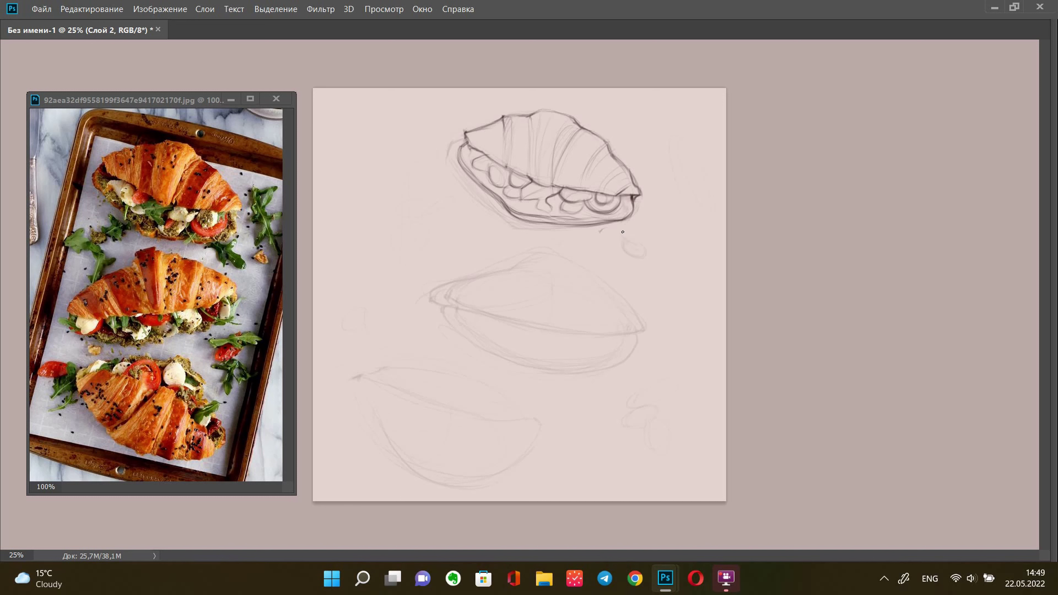
{"action": "mouse_move", "coordinate": [623, 232]}
{"action": "left_mouse_down"}
{"action": "mouse_move", "coordinate": [640, 257]}
{"action": "mouse_move", "coordinate": [628, 230]}
{"action": "mouse_move", "coordinate": [612, 231]}
{"action": "left_mouse_up"}
{"action": "mouse_move", "coordinate": [460, 206]}
{"action": "left_mouse_down"}
{"action": "mouse_move", "coordinate": [485, 192]}
{"action": "mouse_move", "coordinate": [491, 201]}
{"action": "mouse_move", "coordinate": [480, 209]}
{"action": "left_mouse_up"}
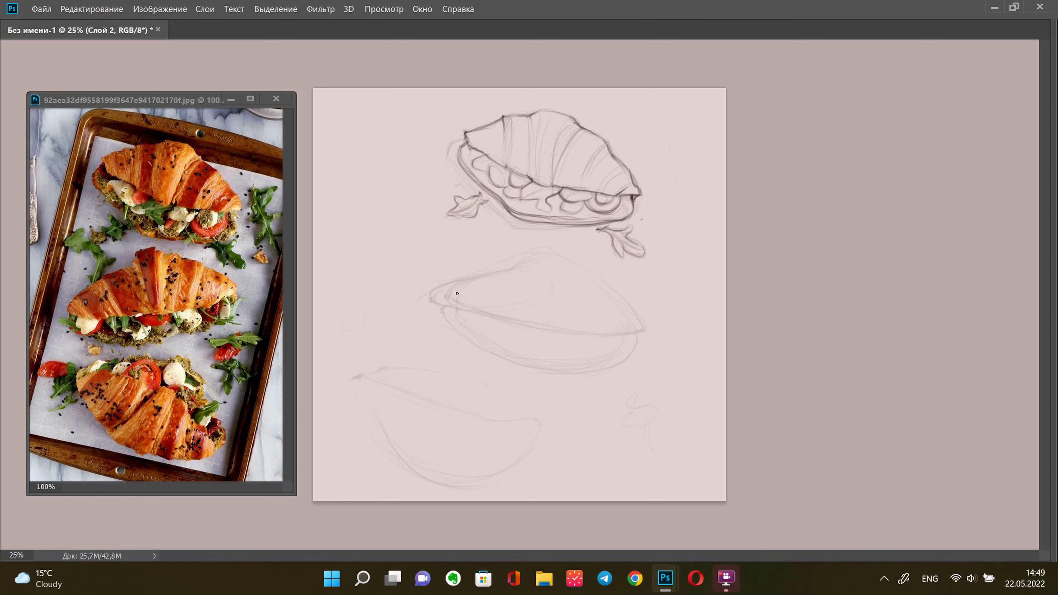
Trace the middle croissant's upper-left and upper-right edges darker and rotate the reference view
{"action": "mouse_move", "coordinate": [443, 293]}
{"action": "left_mouse_down"}
{"action": "mouse_move", "coordinate": [505, 264]}
{"action": "mouse_move", "coordinate": [460, 292]}
{"action": "mouse_move", "coordinate": [648, 329]}
{"action": "left_mouse_up"}
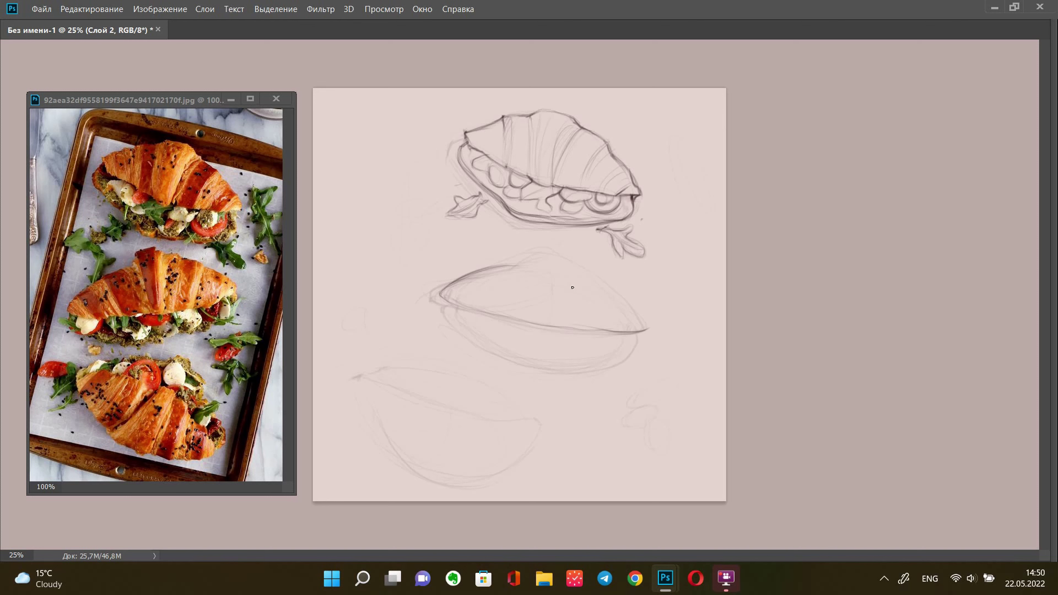
{"action": "left_click_drag", "start_coordinate": [573, 270], "coordinate": [649, 329]}
{"action": "left_click_drag", "start_coordinate": [158, 292], "coordinate": [174, 317]}
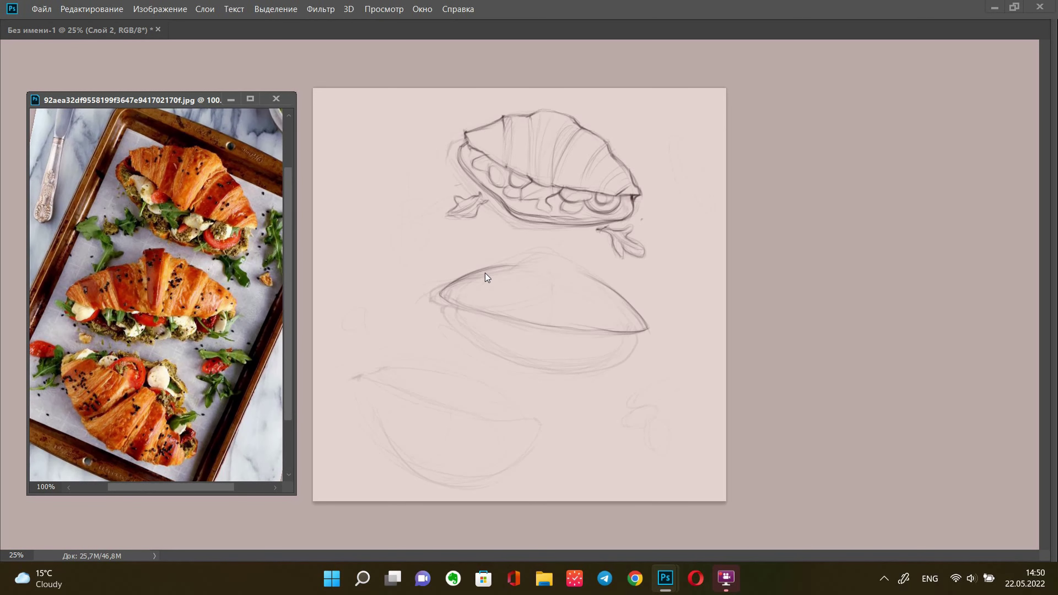
Draw curved and V-shaped crust creases across the middle croissant
{"action": "left_click", "coordinate": [468, 301]}
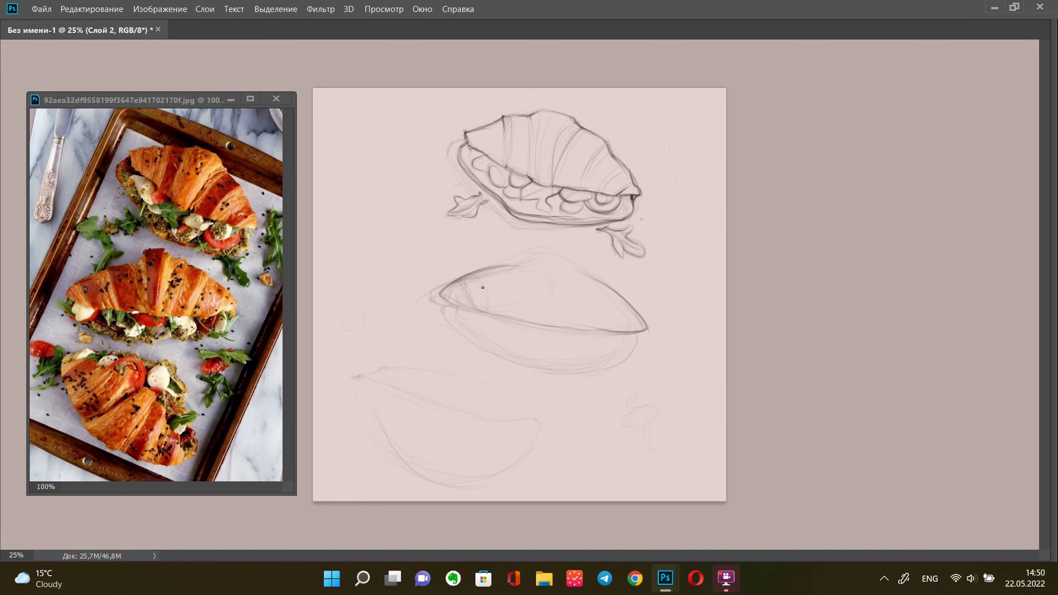
{"action": "left_click_drag", "start_coordinate": [488, 314], "coordinate": [478, 274]}
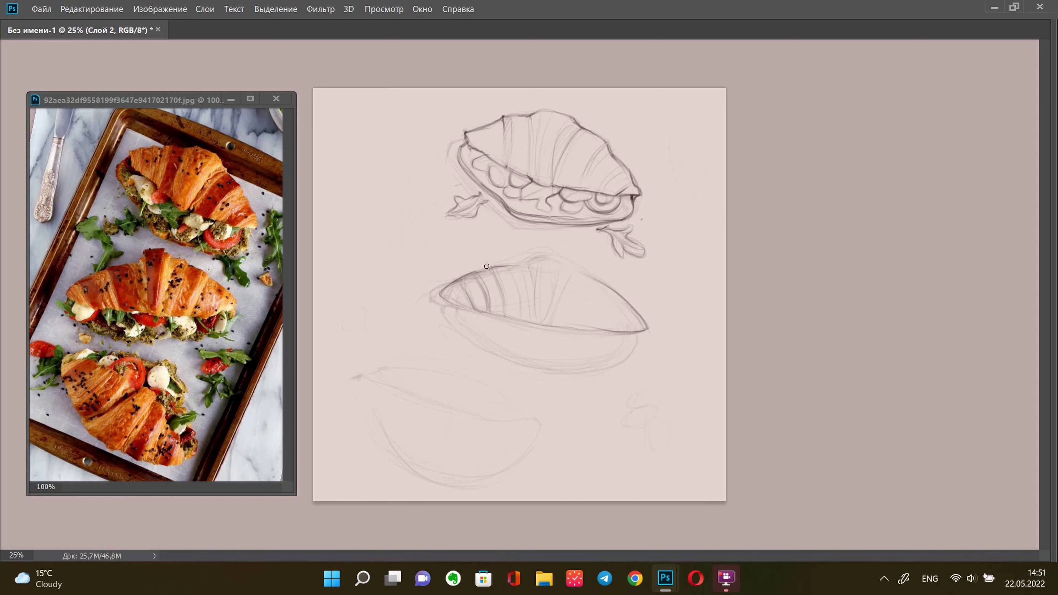
{"action": "mouse_move", "coordinate": [484, 271]}
{"action": "left_mouse_down"}
{"action": "mouse_move", "coordinate": [514, 263]}
{"action": "mouse_move", "coordinate": [518, 292]}
{"action": "mouse_move", "coordinate": [515, 267]}
{"action": "mouse_move", "coordinate": [547, 267]}
{"action": "mouse_move", "coordinate": [538, 320]}
{"action": "left_mouse_up"}
{"action": "mouse_move", "coordinate": [551, 277]}
{"action": "left_mouse_down"}
{"action": "mouse_move", "coordinate": [535, 291]}
{"action": "mouse_move", "coordinate": [540, 320]}
{"action": "mouse_move", "coordinate": [524, 267]}
{"action": "left_mouse_up"}
{"action": "left_click_drag", "start_coordinate": [555, 313], "coordinate": [567, 270]}
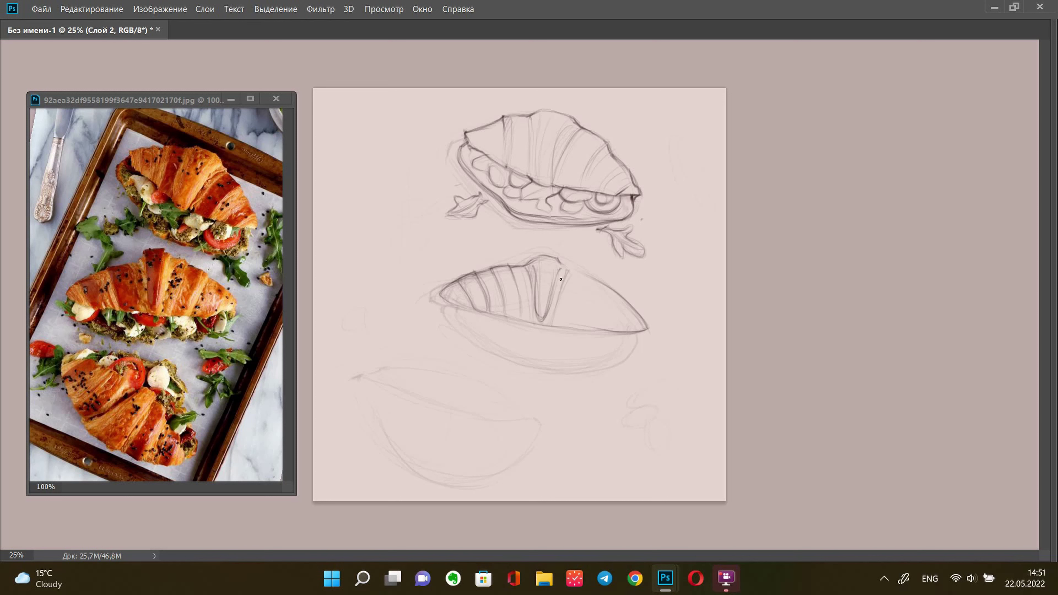
{"action": "mouse_move", "coordinate": [507, 316]}
{"action": "left_mouse_down"}
{"action": "mouse_move", "coordinate": [500, 293]}
{"action": "mouse_move", "coordinate": [521, 321]}
{"action": "left_mouse_up"}
{"action": "mouse_move", "coordinate": [523, 293]}
{"action": "left_mouse_down"}
{"action": "mouse_move", "coordinate": [517, 320]}
{"action": "mouse_move", "coordinate": [447, 294]}
{"action": "mouse_move", "coordinate": [558, 327]}
{"action": "mouse_move", "coordinate": [528, 268]}
{"action": "left_mouse_up"}
Darken the middle croissant's outline, right crust segment, V crease and both tips
{"action": "mouse_move", "coordinate": [549, 324]}
{"action": "left_mouse_down"}
{"action": "mouse_move", "coordinate": [565, 277]}
{"action": "mouse_move", "coordinate": [607, 304]}
{"action": "left_mouse_up"}
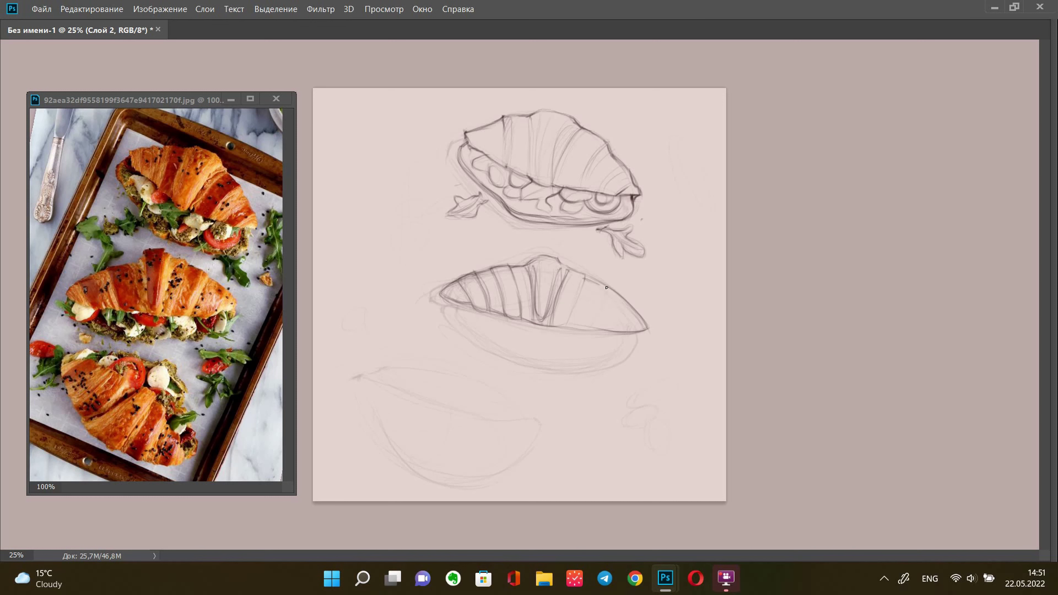
{"action": "mouse_move", "coordinate": [525, 263]}
{"action": "left_mouse_down"}
{"action": "mouse_move", "coordinate": [460, 278]}
{"action": "mouse_move", "coordinate": [500, 272]}
{"action": "mouse_move", "coordinate": [470, 278]}
{"action": "left_mouse_up"}
{"action": "left_click_drag", "start_coordinate": [584, 278], "coordinate": [636, 332]}
{"action": "mouse_move", "coordinate": [454, 273]}
{"action": "left_mouse_down"}
{"action": "mouse_move", "coordinate": [446, 307]}
{"action": "mouse_move", "coordinate": [449, 287]}
{"action": "mouse_move", "coordinate": [461, 303]}
{"action": "mouse_move", "coordinate": [542, 327]}
{"action": "mouse_move", "coordinate": [618, 333]}
{"action": "mouse_move", "coordinate": [637, 317]}
{"action": "left_mouse_up"}
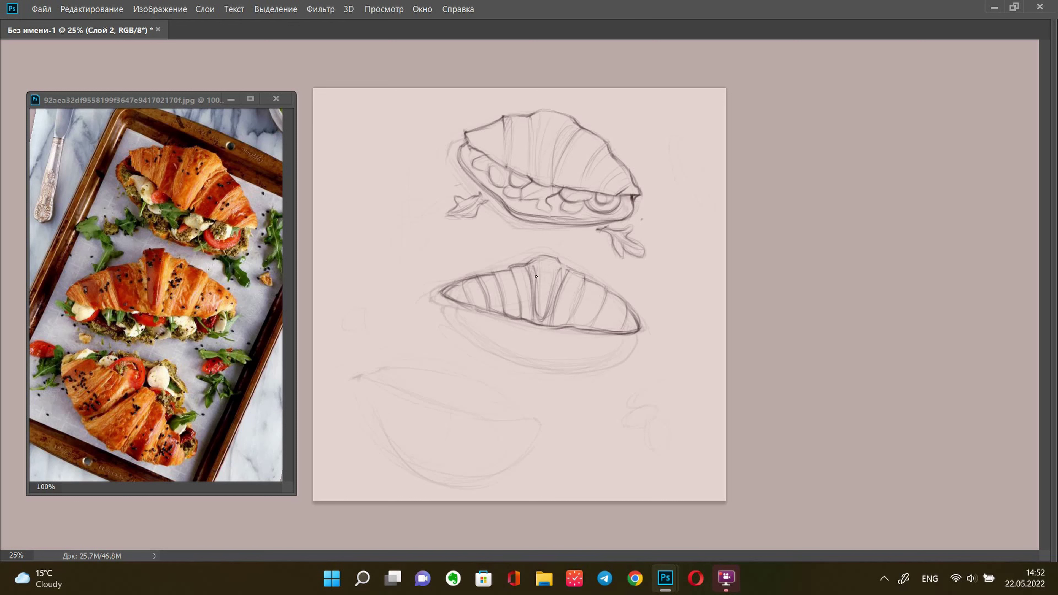
{"action": "left_click_drag", "start_coordinate": [536, 277], "coordinate": [541, 320]}
{"action": "left_click_drag", "start_coordinate": [561, 269], "coordinate": [541, 318]}
{"action": "left_click_drag", "start_coordinate": [571, 270], "coordinate": [522, 268]}
{"action": "mouse_move", "coordinate": [449, 308]}
{"action": "left_mouse_down"}
{"action": "mouse_move", "coordinate": [444, 298]}
{"action": "mouse_move", "coordinate": [454, 325]}
{"action": "left_mouse_up"}
{"action": "left_click_drag", "start_coordinate": [634, 342], "coordinate": [631, 335]}
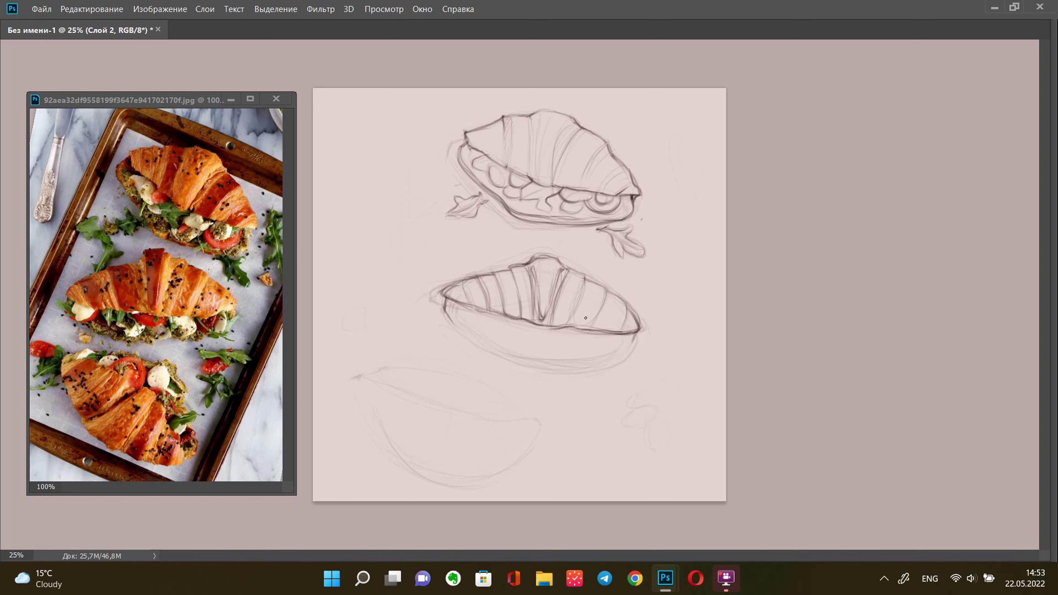
Sketch the wavy filling edge and rounded lobes beneath the middle croissant
{"action": "mouse_move", "coordinate": [553, 331]}
{"action": "left_mouse_down"}
{"action": "mouse_move", "coordinate": [513, 322]}
{"action": "mouse_move", "coordinate": [494, 334]}
{"action": "left_mouse_up"}
{"action": "left_click_drag", "start_coordinate": [502, 317], "coordinate": [499, 335]}
{"action": "mouse_move", "coordinate": [488, 332]}
{"action": "left_mouse_down"}
{"action": "mouse_move", "coordinate": [482, 323]}
{"action": "mouse_move", "coordinate": [551, 334]}
{"action": "left_mouse_up"}
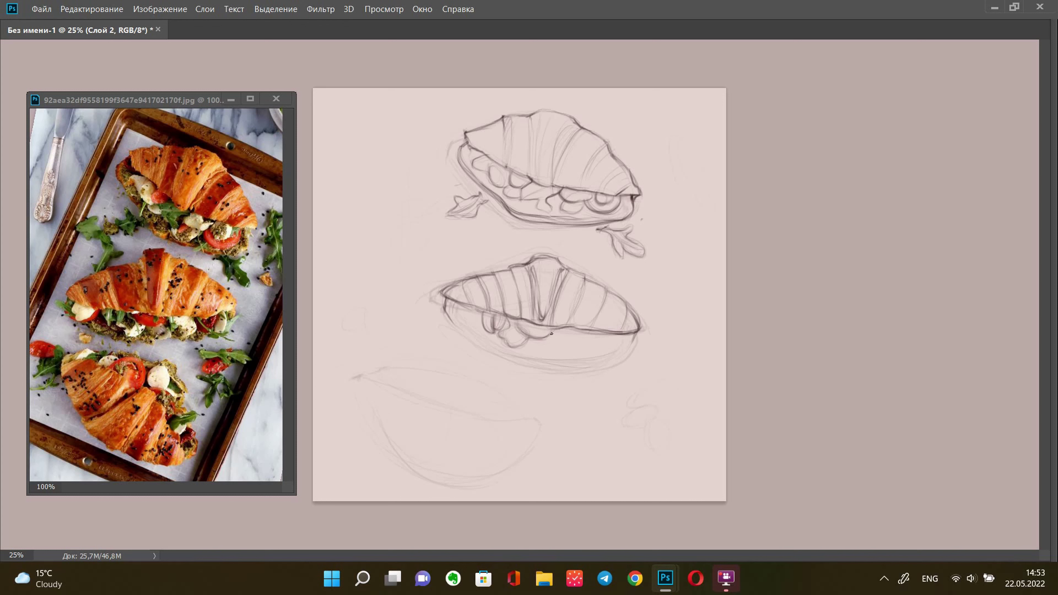
{"action": "left_click_drag", "start_coordinate": [451, 317], "coordinate": [464, 325]}
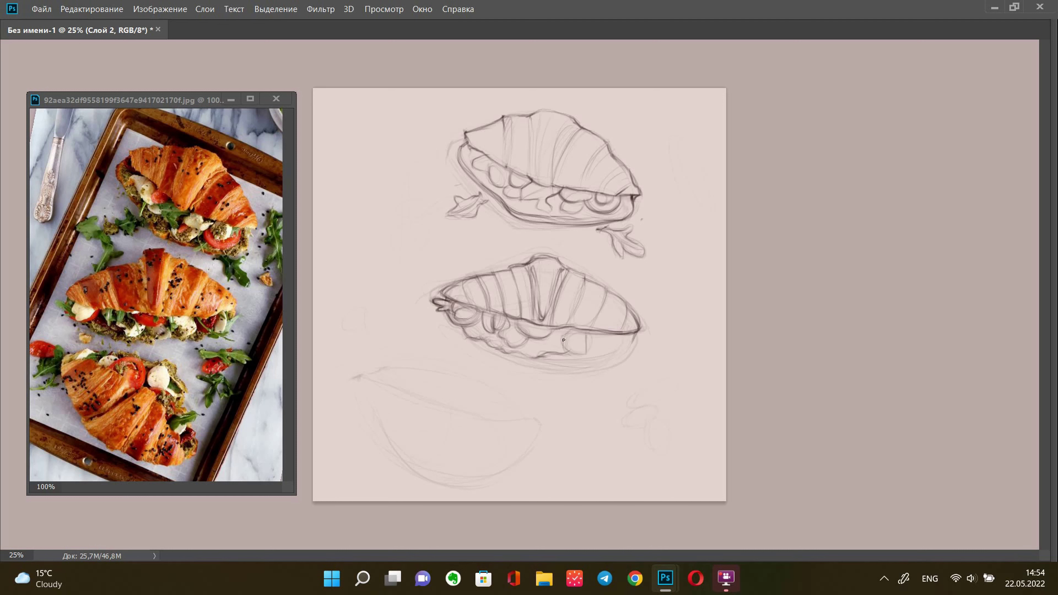
{"action": "left_click_drag", "start_coordinate": [563, 339], "coordinate": [560, 342]}
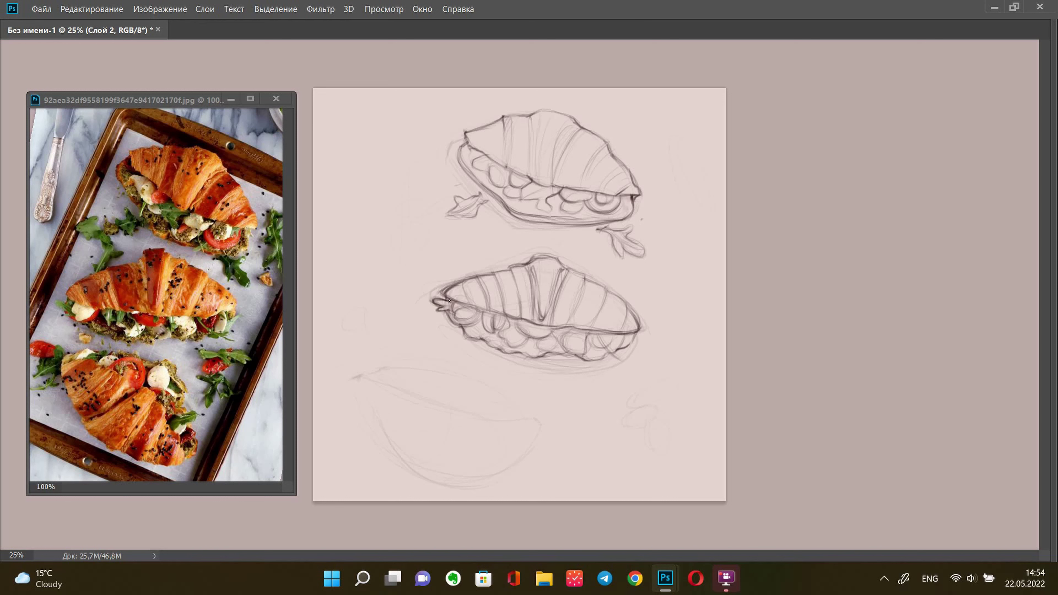
Narrow the lower croissant slightly on the right and turn the reference photo upright
{"action": "key", "text": "l"}
{"action": "left_click_drag", "start_coordinate": [541, 242], "coordinate": [576, 246]}
{"action": "key", "text": "ctrl+t"}
{"action": "left_click_drag", "start_coordinate": [705, 329], "coordinate": [682, 331]}
{"action": "key", "text": "Return"}
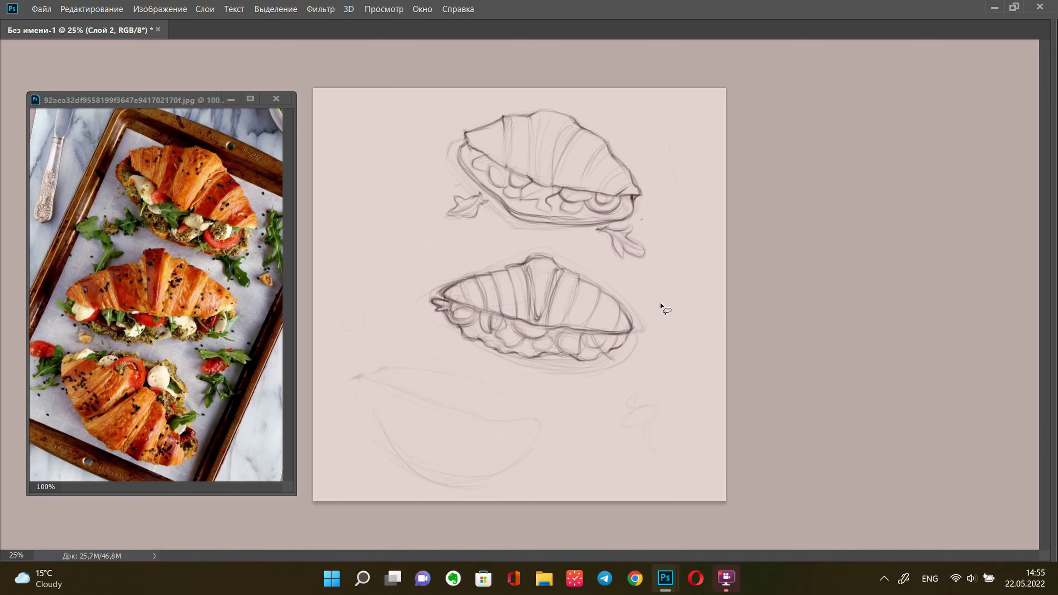
{"action": "left_click_drag", "start_coordinate": [529, 260], "coordinate": [557, 373]}
{"action": "key", "text": "ctrl+d"}
{"action": "key", "text": "r"}
{"action": "left_click_drag", "start_coordinate": [175, 258], "coordinate": [137, 317]}
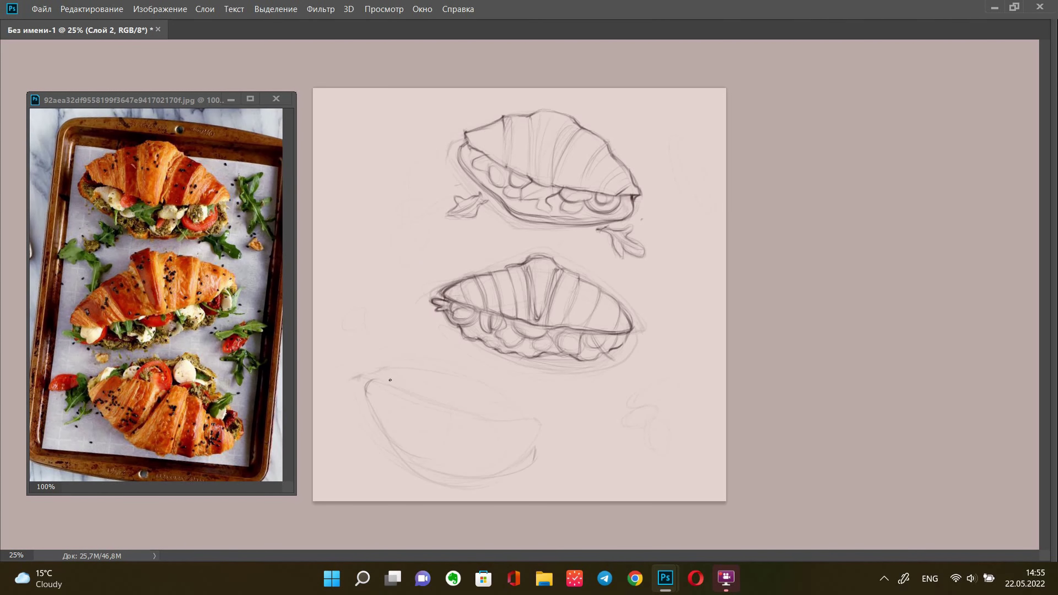
Darken the lower croissant's outline, both tips and its crust crease lines
{"action": "mouse_move", "coordinate": [449, 392]}
{"action": "left_mouse_down"}
{"action": "mouse_move", "coordinate": [515, 434]}
{"action": "mouse_move", "coordinate": [412, 464]}
{"action": "mouse_move", "coordinate": [535, 456]}
{"action": "left_mouse_up"}
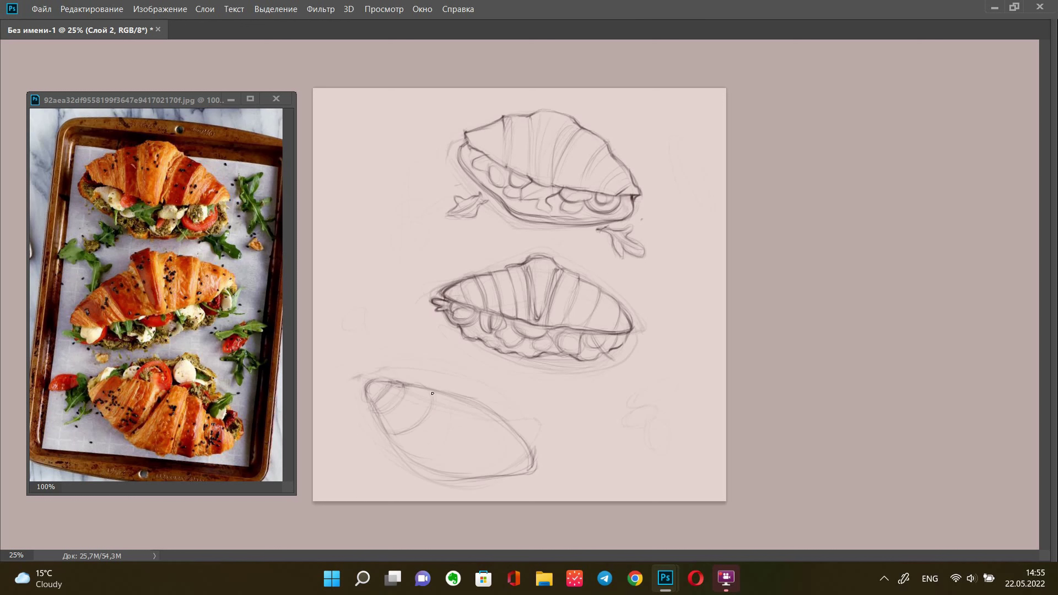
{"action": "left_click_drag", "start_coordinate": [433, 393], "coordinate": [366, 390]}
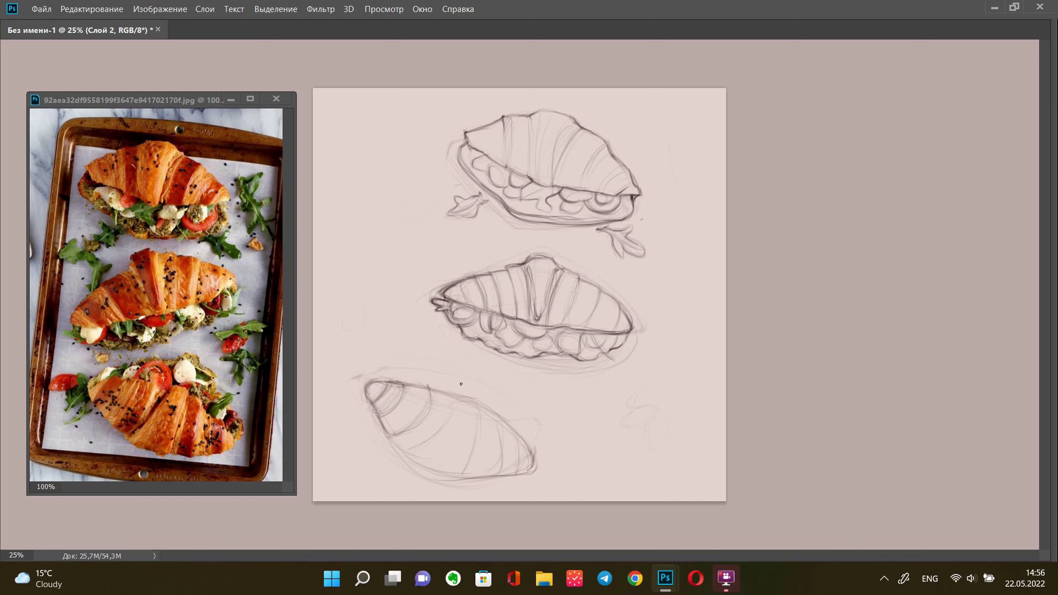
{"action": "mouse_move", "coordinate": [440, 426]}
{"action": "left_mouse_down"}
{"action": "mouse_move", "coordinate": [426, 445]}
{"action": "mouse_move", "coordinate": [460, 469]}
{"action": "left_mouse_up"}
{"action": "mouse_move", "coordinate": [476, 403]}
{"action": "left_mouse_down"}
{"action": "mouse_move", "coordinate": [462, 475]}
{"action": "mouse_move", "coordinate": [410, 478]}
{"action": "mouse_move", "coordinate": [401, 453]}
{"action": "left_mouse_up"}
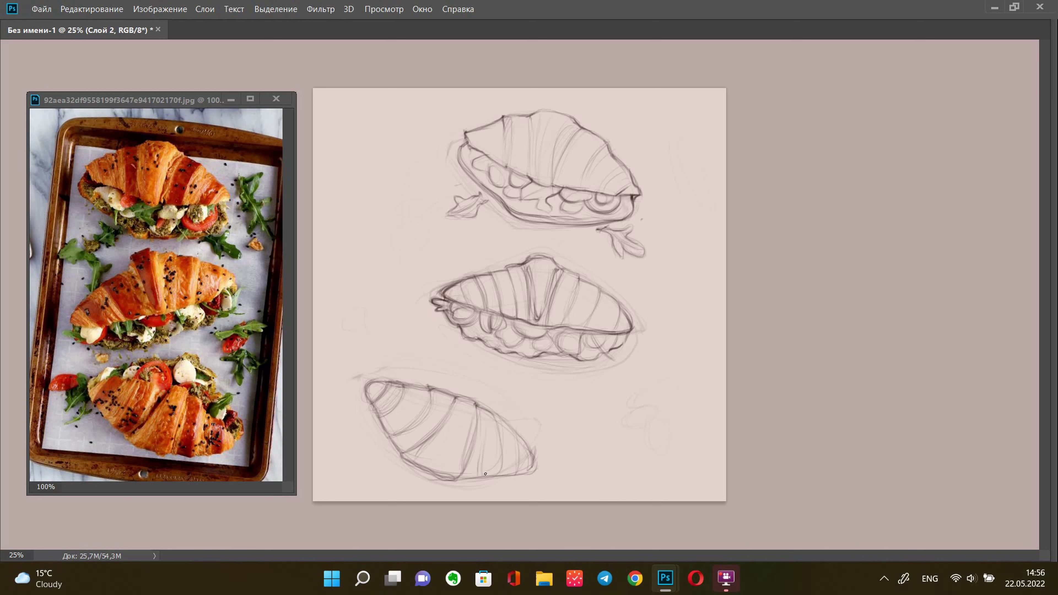
{"action": "mouse_move", "coordinate": [500, 417]}
{"action": "left_mouse_down"}
{"action": "mouse_move", "coordinate": [493, 477]}
{"action": "mouse_move", "coordinate": [460, 479]}
{"action": "mouse_move", "coordinate": [487, 477]}
{"action": "left_mouse_up"}
{"action": "left_click_drag", "start_coordinate": [499, 423], "coordinate": [536, 464]}
{"action": "left_click_drag", "start_coordinate": [506, 479], "coordinate": [535, 469]}
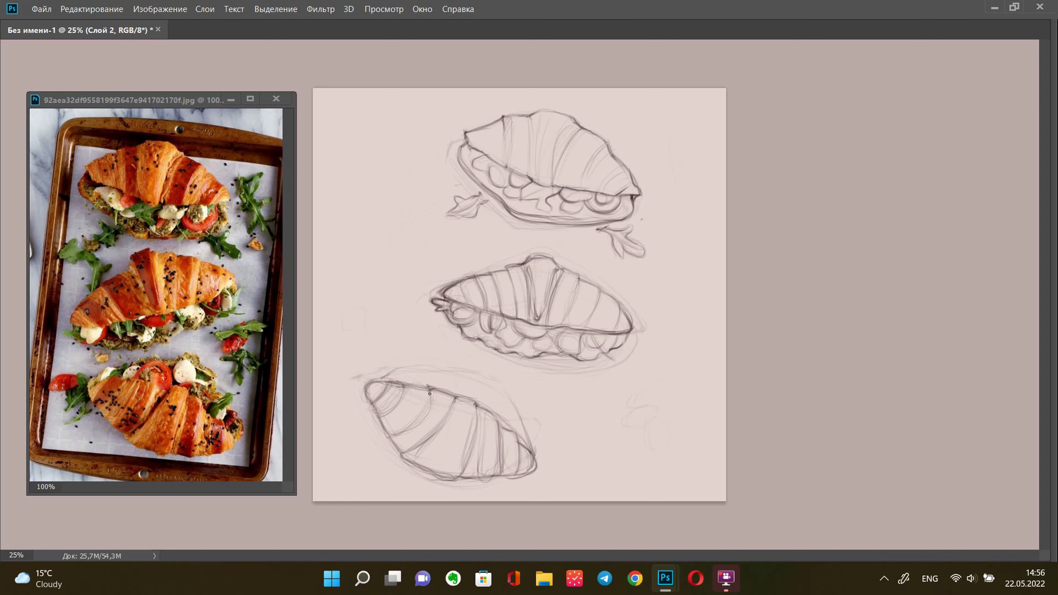
Sketch round filling ovals on top of the lower croissant and a leaf at its left tip
{"action": "mouse_move", "coordinate": [429, 394]}
{"action": "left_mouse_down"}
{"action": "mouse_move", "coordinate": [463, 374]}
{"action": "mouse_move", "coordinate": [447, 373]}
{"action": "left_mouse_up"}
{"action": "mouse_move", "coordinate": [440, 389]}
{"action": "left_mouse_down"}
{"action": "mouse_move", "coordinate": [440, 374]}
{"action": "mouse_move", "coordinate": [479, 380]}
{"action": "left_mouse_up"}
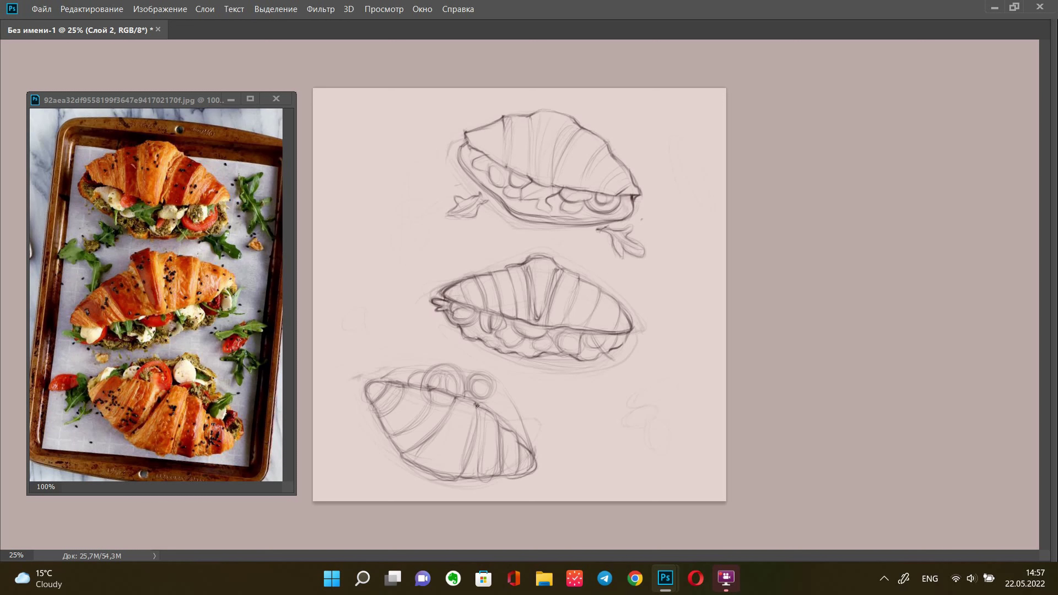
{"action": "left_click_drag", "start_coordinate": [467, 366], "coordinate": [428, 363]}
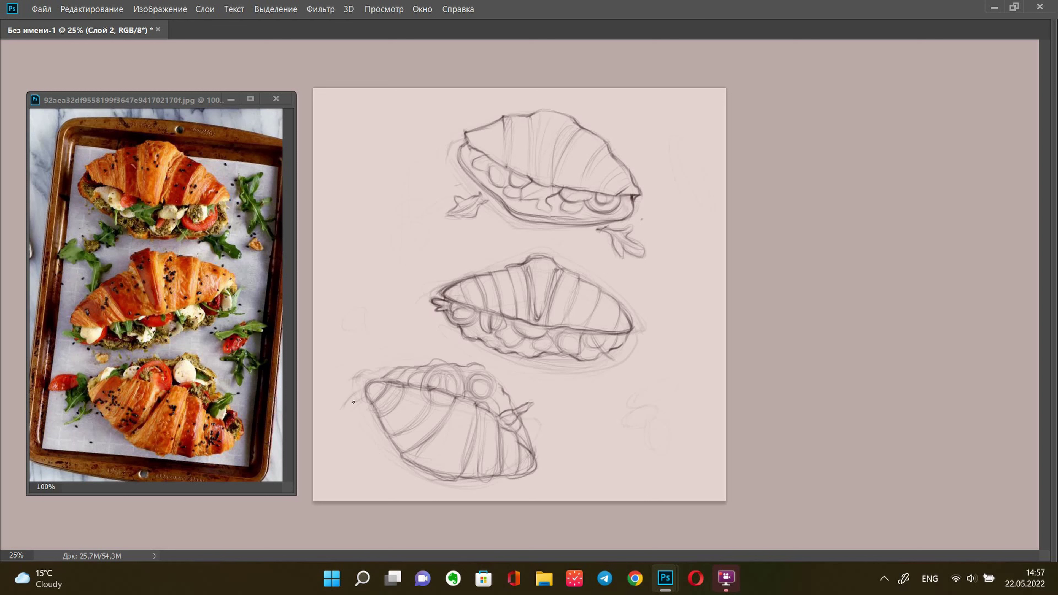
{"action": "left_click_drag", "start_coordinate": [354, 402], "coordinate": [341, 398]}
{"action": "left_click_drag", "start_coordinate": [348, 369], "coordinate": [332, 389]}
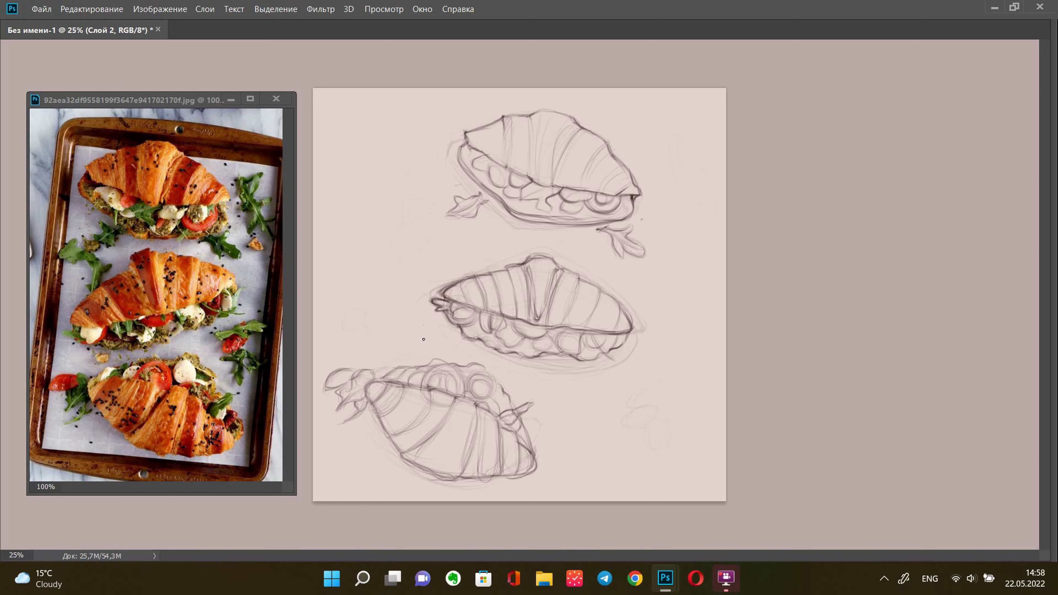
Enlarge the lower croissant sketch and shift it to the right
{"action": "left_click_drag", "start_coordinate": [367, 332], "coordinate": [480, 371]}
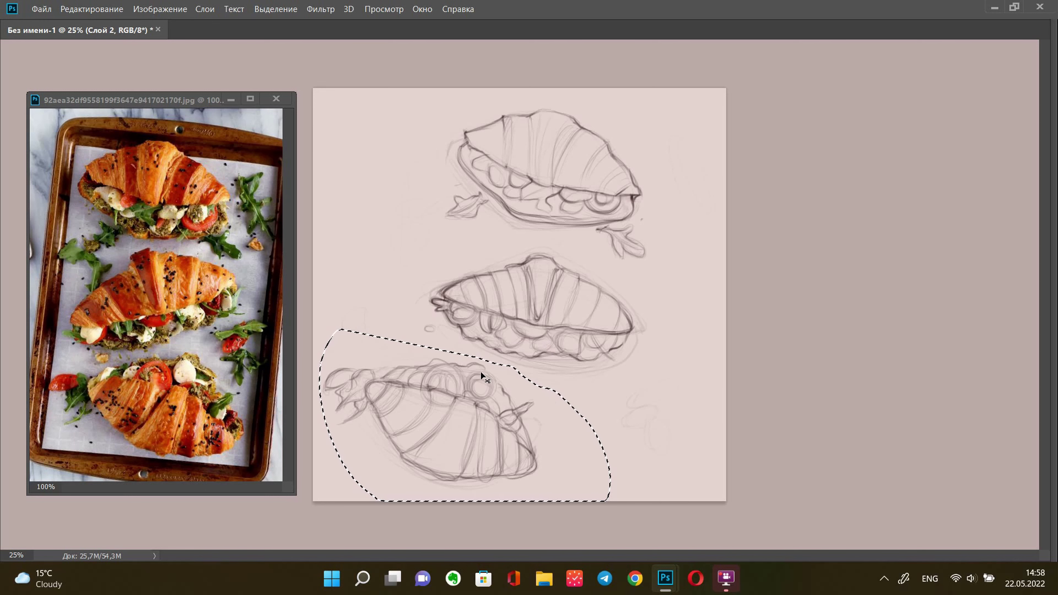
{"action": "key", "text": "ctrl+t"}
{"action": "left_click_drag", "start_coordinate": [609, 492], "coordinate": [638, 504]}
{"action": "key", "text": "Return"}
Move the middle croissant sketch to a new position
{"action": "mouse_move", "coordinate": [431, 262]}
{"action": "left_mouse_down"}
{"action": "mouse_move", "coordinate": [412, 288]}
{"action": "mouse_move", "coordinate": [433, 263]}
{"action": "left_mouse_up"}
{"action": "key", "text": "ctrl+t"}
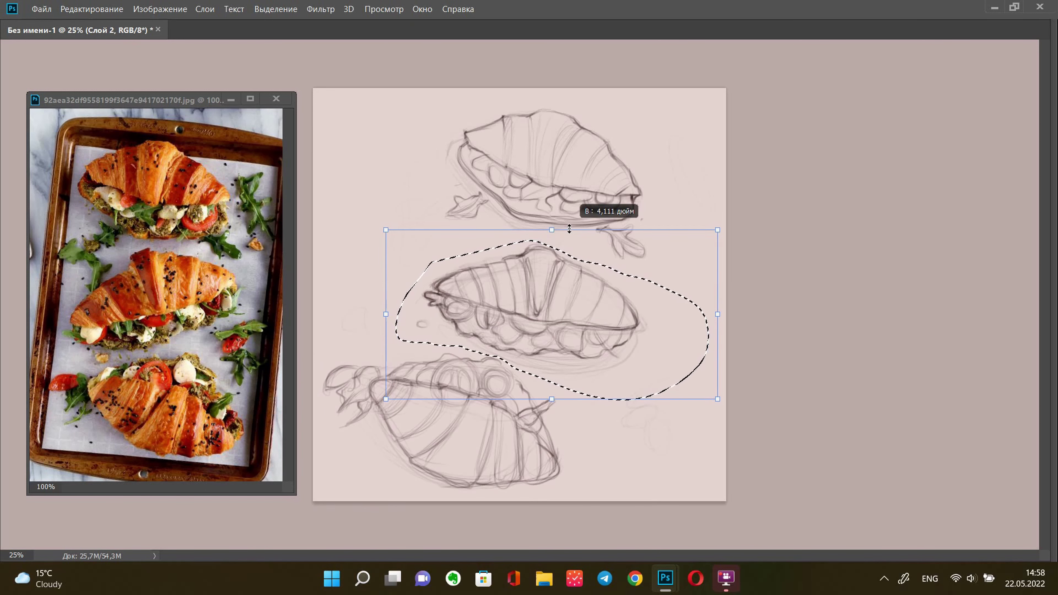
{"action": "mouse_move", "coordinate": [542, 300]}
{"action": "left_mouse_down"}
{"action": "mouse_move", "coordinate": [582, 338]}
{"action": "mouse_move", "coordinate": [815, 315]}
{"action": "left_mouse_up"}
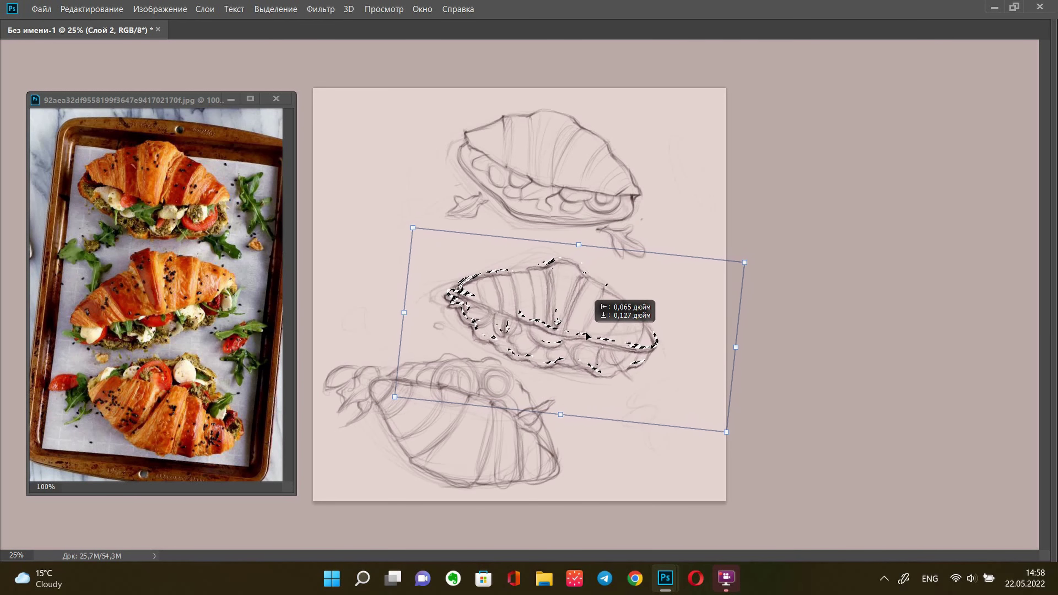
{"action": "key", "text": "Return"}
Rotate the top croissant slightly counter-clockwise and move it left
{"action": "mouse_move", "coordinate": [521, 89]}
{"action": "left_mouse_down"}
{"action": "mouse_move", "coordinate": [583, 253]}
{"action": "mouse_move", "coordinate": [520, 88]}
{"action": "left_mouse_up"}
{"action": "key", "text": "ctrl+t"}
{"action": "left_click_drag", "start_coordinate": [686, 183], "coordinate": [699, 166]}
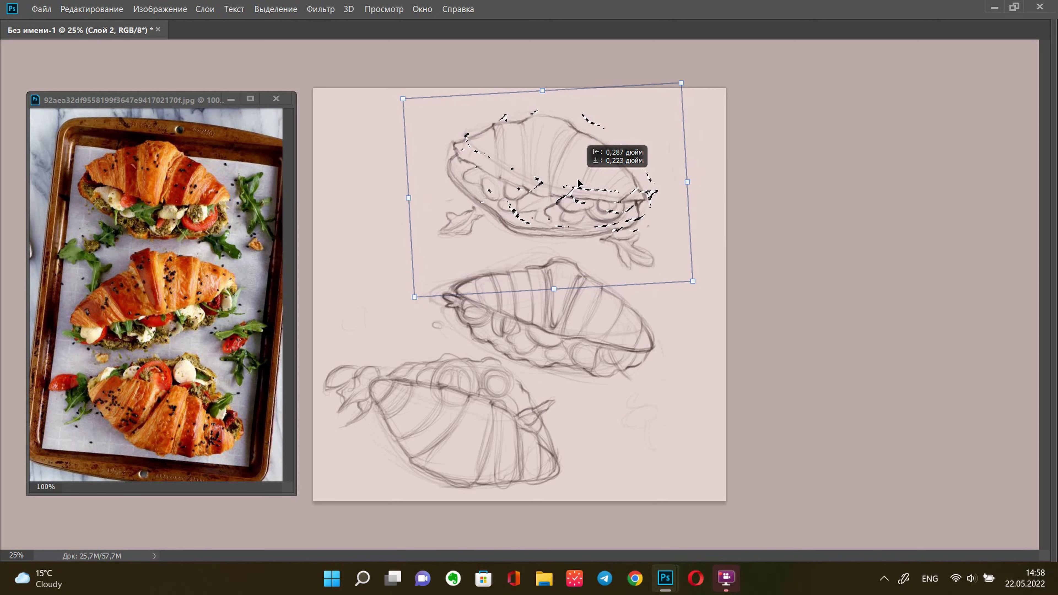
{"action": "left_click_drag", "start_coordinate": [608, 194], "coordinate": [589, 197]}
{"action": "key", "text": "Return"}
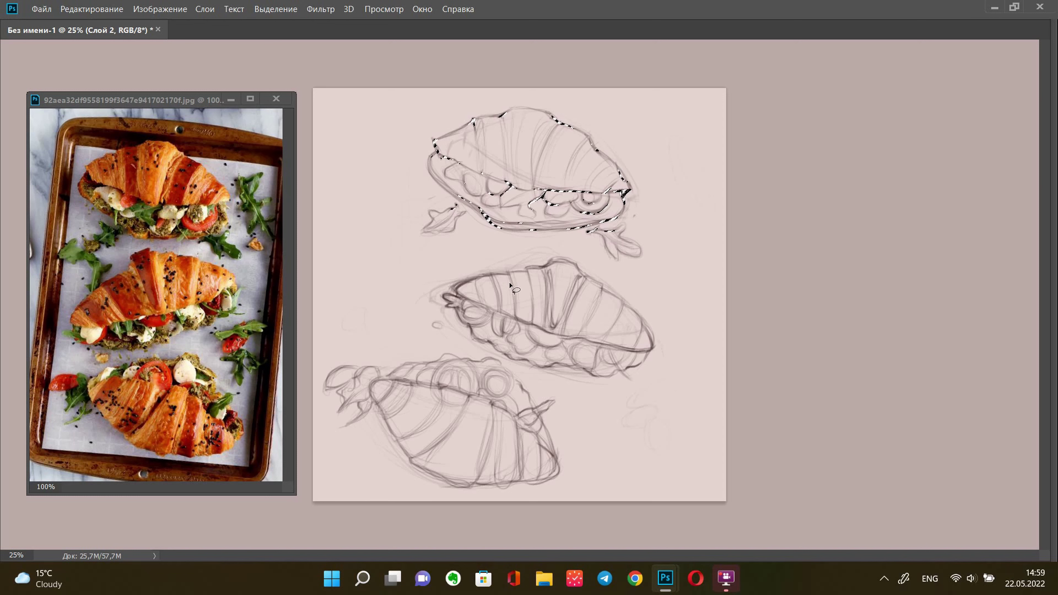
Rotate and shift the middle croissant, then nudge the bottom croissant slightly
{"action": "left_click_drag", "start_coordinate": [554, 244], "coordinate": [583, 254]}
{"action": "key", "text": "ctrl+t"}
{"action": "left_click_drag", "start_coordinate": [589, 321], "coordinate": [593, 312]}
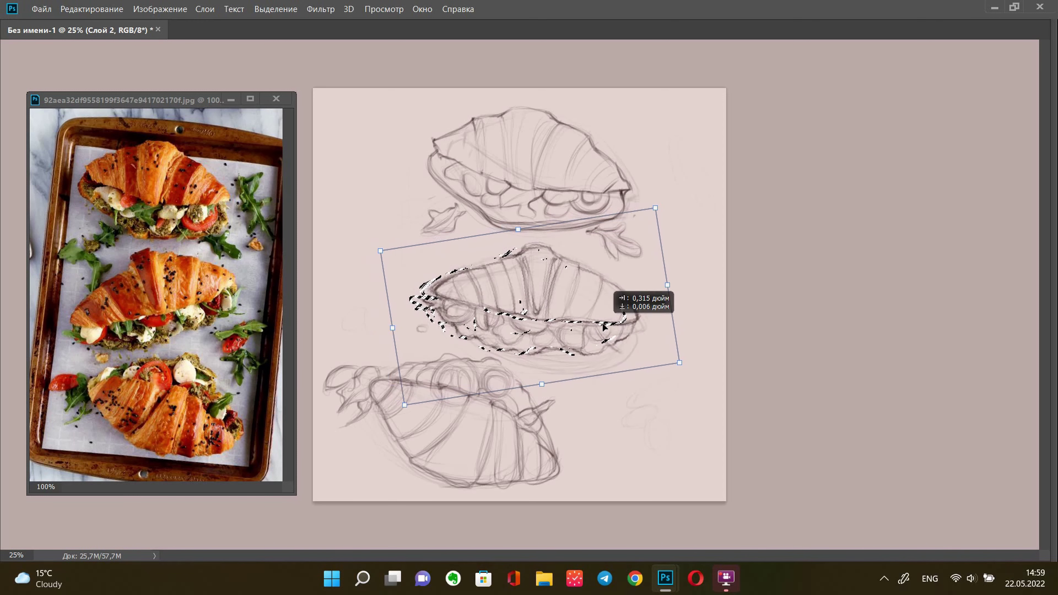
{"action": "key", "text": "Return"}
{"action": "left_click_drag", "start_coordinate": [358, 346], "coordinate": [354, 350]}
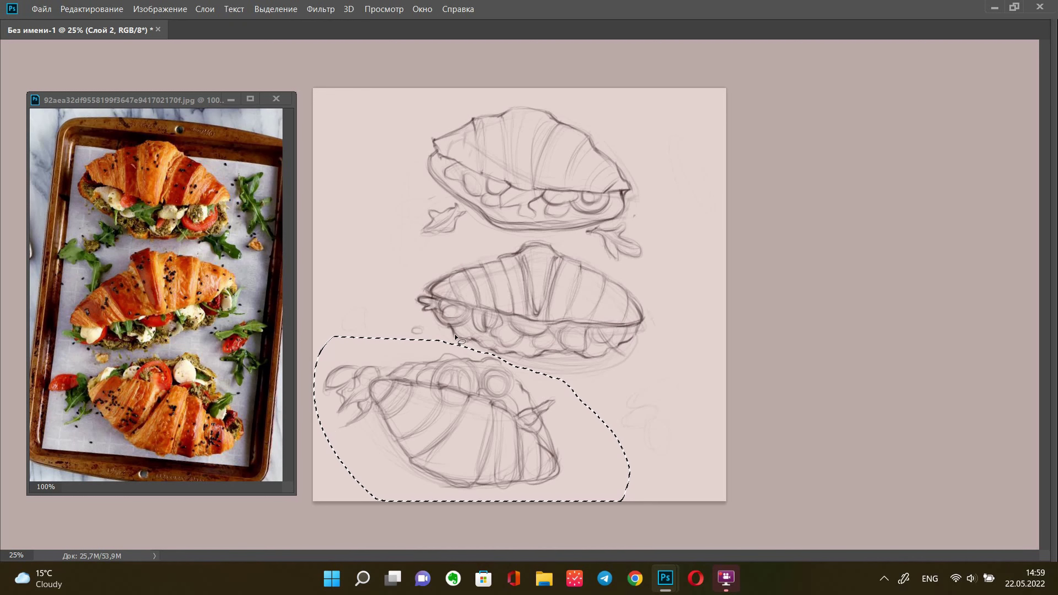
{"action": "key", "text": "ctrl+t"}
{"action": "mouse_move", "coordinate": [496, 445]}
{"action": "left_mouse_down"}
{"action": "mouse_move", "coordinate": [503, 452]}
{"action": "mouse_move", "coordinate": [473, 442]}
{"action": "left_mouse_up"}
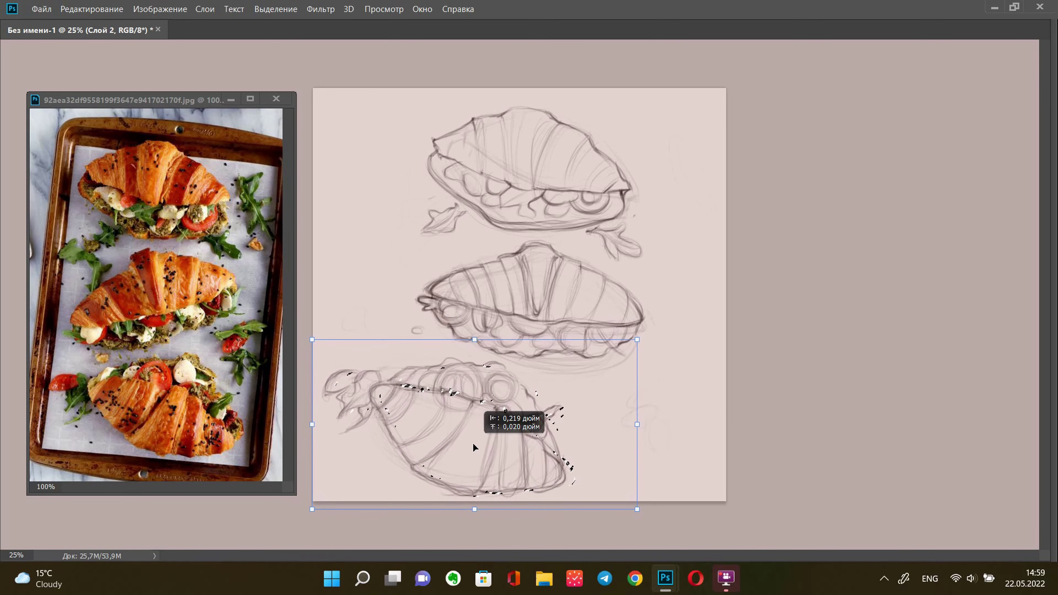
{"action": "key", "text": "Return"}
Narrow the whole sketch and shift it to the right
{"action": "key", "text": "ctrl+t"}
{"action": "left_click_drag", "start_coordinate": [727, 304], "coordinate": [715, 305]}
{"action": "left_click_drag", "start_coordinate": [578, 325], "coordinate": [595, 321]}
{"action": "key", "text": "Return"}
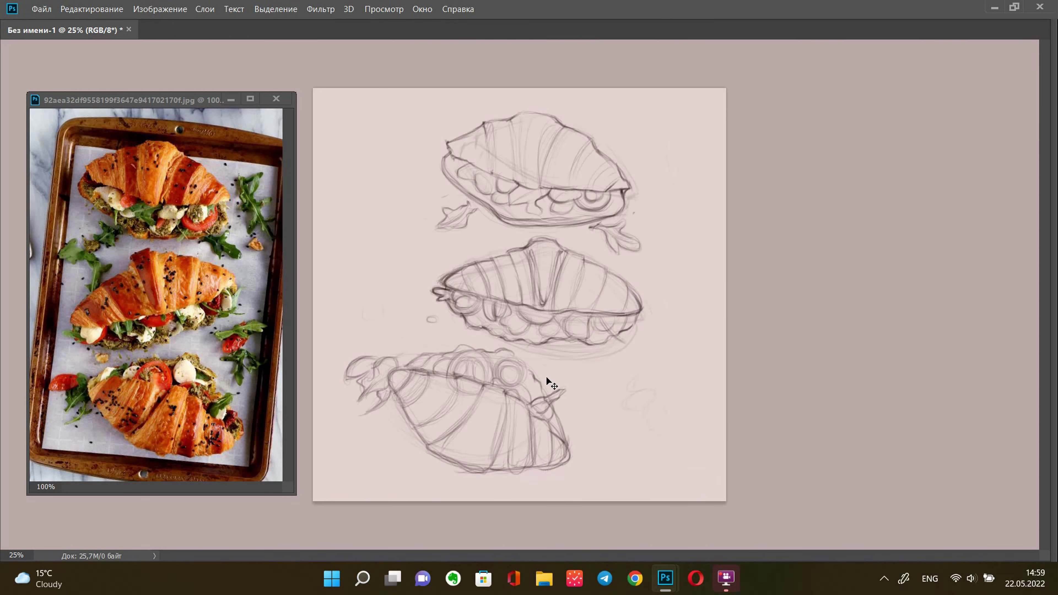
Tilt the bottom croissant, clear the selection and begin a loose leaf to its right
{"action": "mouse_move", "coordinate": [500, 346]}
{"action": "left_mouse_down"}
{"action": "mouse_move", "coordinate": [366, 479]}
{"action": "mouse_move", "coordinate": [491, 344]}
{"action": "left_mouse_up"}
{"action": "key", "text": "ctrl+t"}
{"action": "left_click_drag", "start_coordinate": [605, 441], "coordinate": [496, 427]}
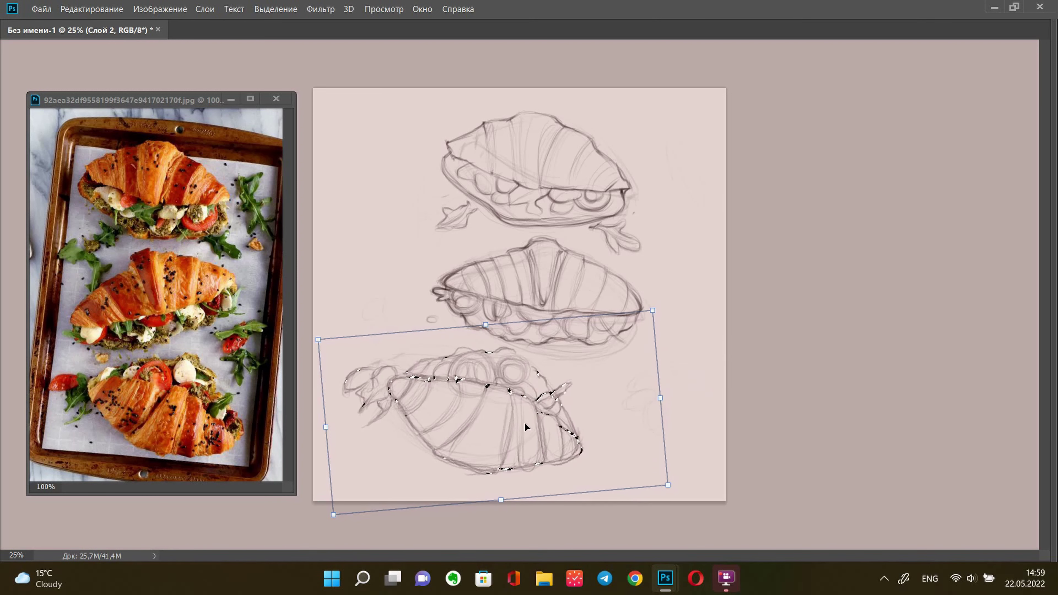
{"action": "key", "text": "Return"}
{"action": "key", "text": "ctrl+d"}
{"action": "key", "text": "b"}
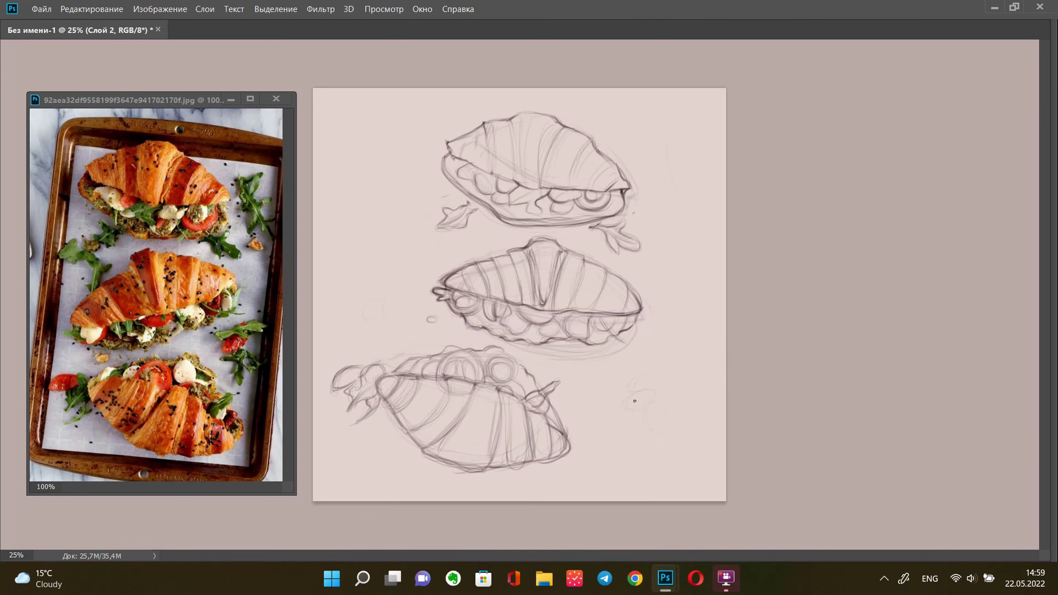
{"action": "left_click_drag", "start_coordinate": [634, 401], "coordinate": [644, 392]}
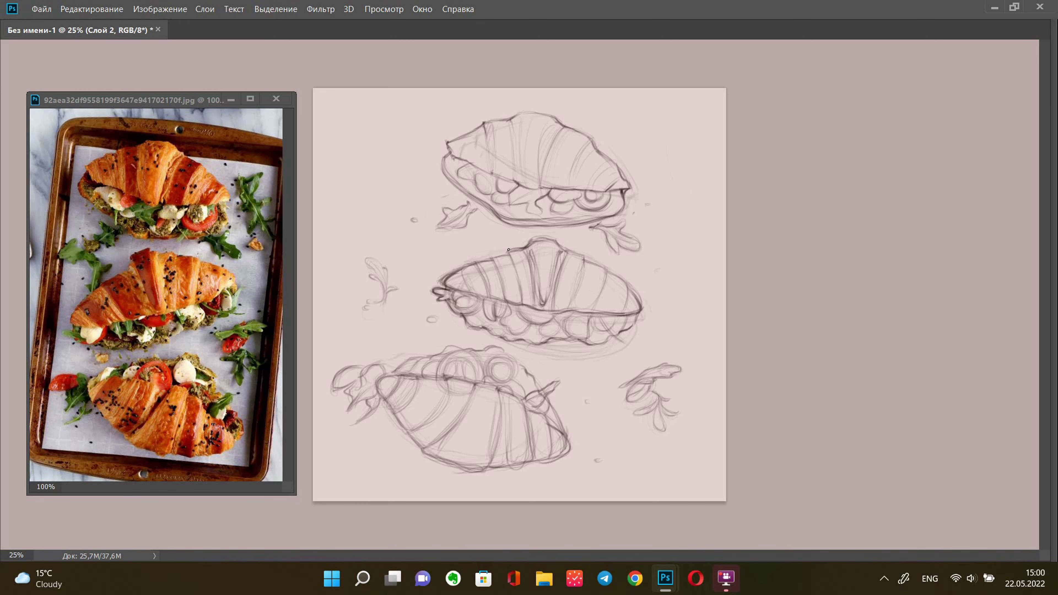
Save the sketch as the PSD file Без имени-1.psd and remove the unneeded extra layer
{"action": "key", "text": "ctrl+s"}
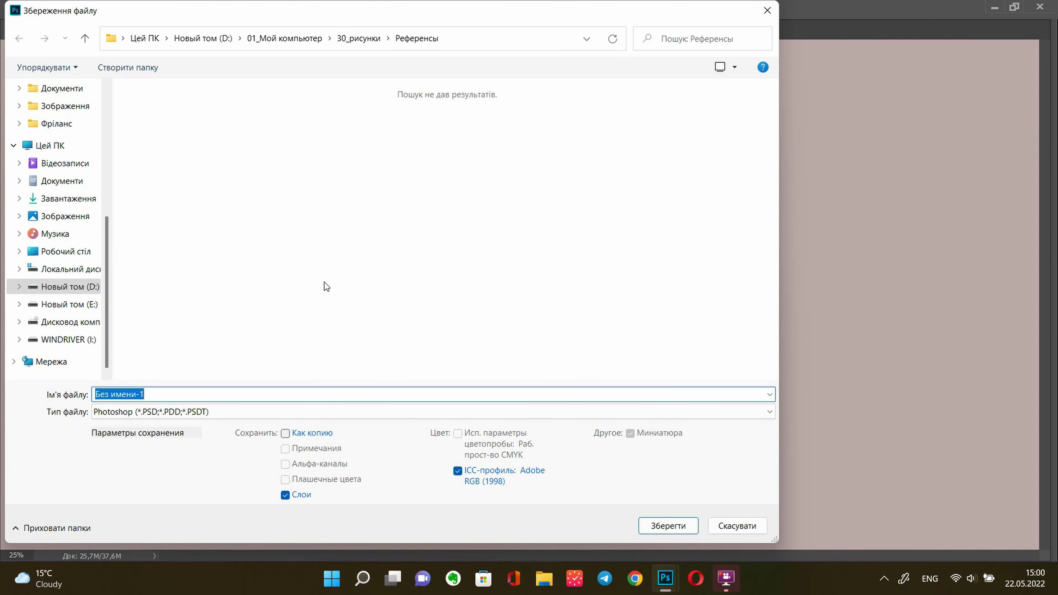
{"action": "key", "text": "Return"}
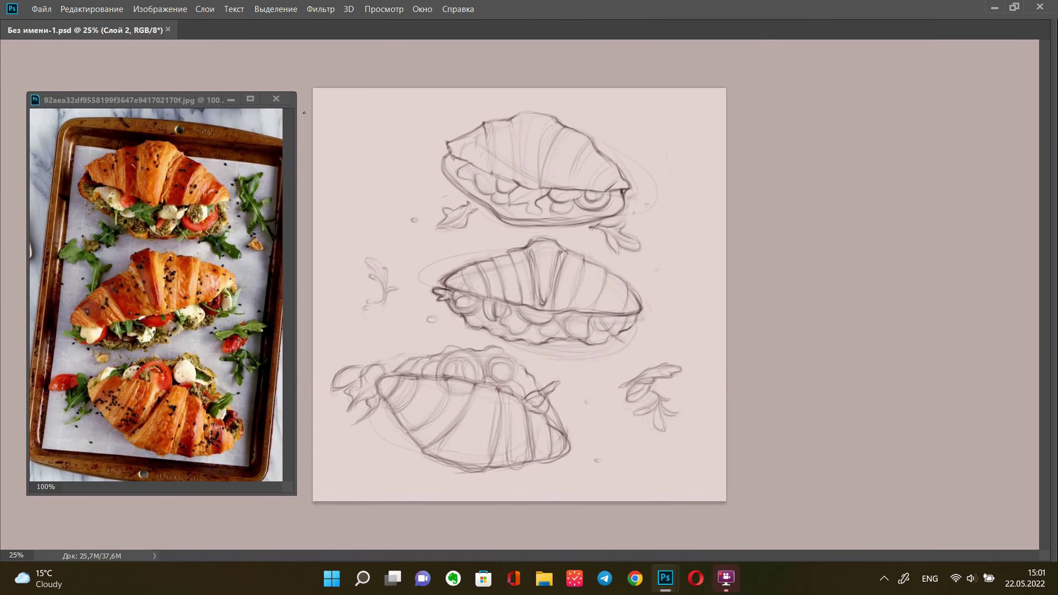
{"action": "key", "text": "Tab"}
{"action": "left_click_drag", "start_coordinate": [916, 411], "coordinate": [1015, 553]}
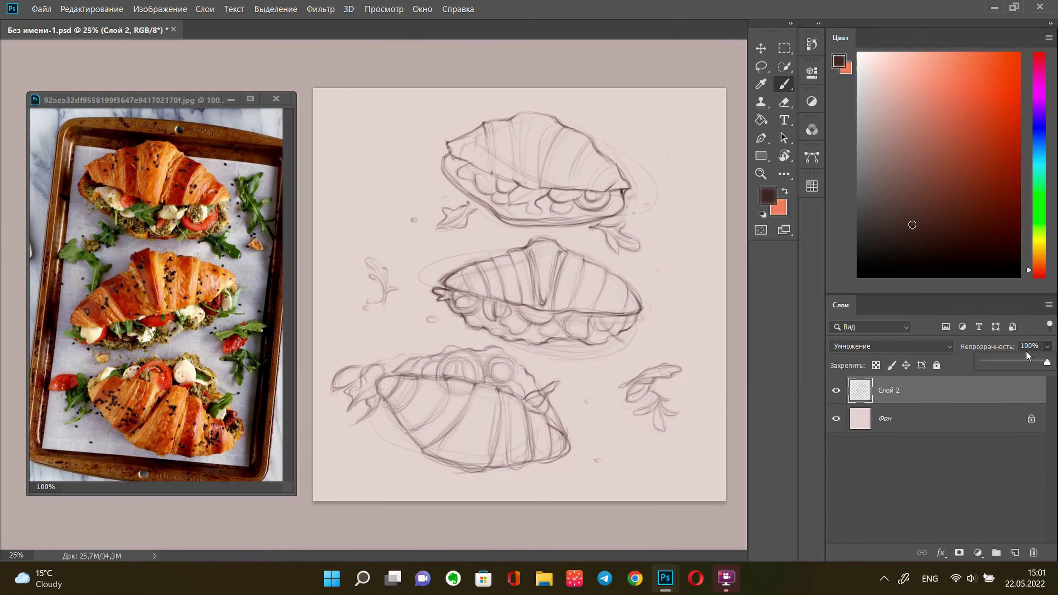
Add a new layer, set an orange foreground colour and choose a hard round brush
{"action": "left_click", "coordinate": [1015, 552]}
{"action": "left_click", "coordinate": [768, 196]}
{"action": "left_click", "coordinate": [590, 277]}
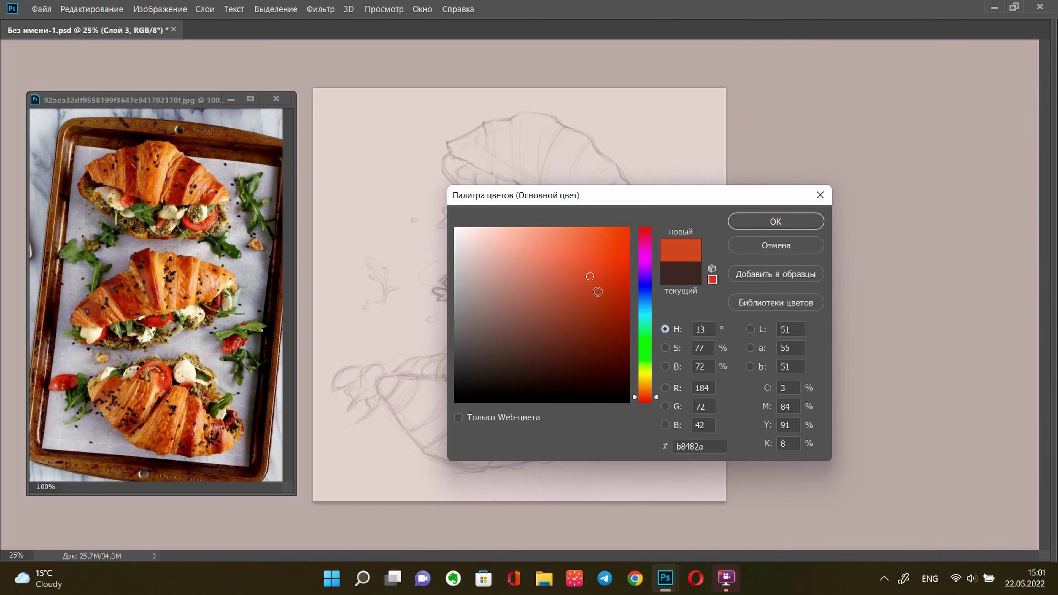
{"action": "key", "text": "Return"}
{"action": "right_click", "coordinate": [574, 250]}
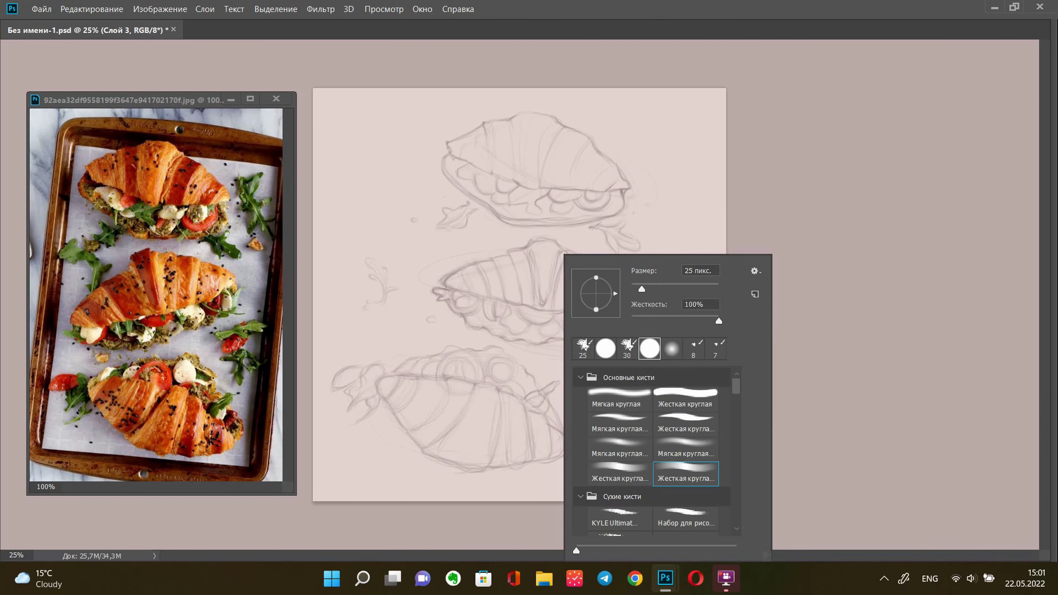
{"action": "double_click", "coordinate": [672, 458]}
Paint the top croissant solid orange, edges included
{"action": "mouse_move", "coordinate": [453, 146]}
{"action": "left_mouse_down"}
{"action": "mouse_move", "coordinate": [460, 161]}
{"action": "mouse_move", "coordinate": [508, 125]}
{"action": "mouse_move", "coordinate": [452, 145]}
{"action": "left_mouse_up"}
{"action": "left_click_drag", "start_coordinate": [540, 117], "coordinate": [622, 185]}
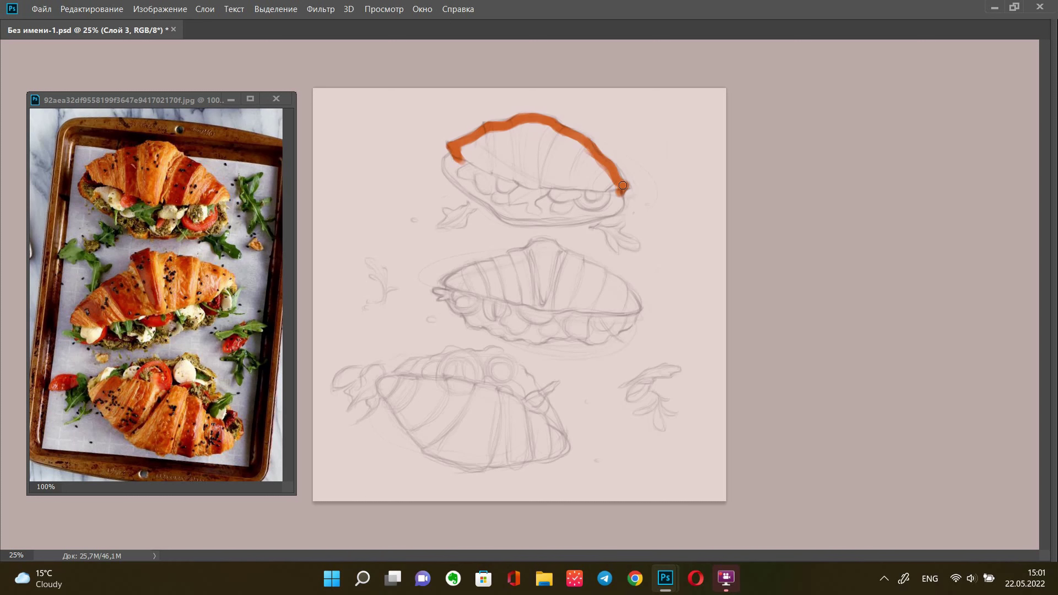
{"action": "mouse_move", "coordinate": [541, 158]}
{"action": "left_mouse_down"}
{"action": "mouse_move", "coordinate": [503, 156]}
{"action": "mouse_move", "coordinate": [592, 179]}
{"action": "mouse_move", "coordinate": [578, 165]}
{"action": "left_mouse_up"}
{"action": "key", "text": "bracketleft"}
{"action": "key", "text": "bracketleft"}
{"action": "mouse_move", "coordinate": [464, 164]}
{"action": "left_mouse_down"}
{"action": "mouse_move", "coordinate": [458, 171]}
{"action": "mouse_move", "coordinate": [509, 210]}
{"action": "mouse_move", "coordinate": [583, 215]}
{"action": "mouse_move", "coordinate": [616, 196]}
{"action": "mouse_move", "coordinate": [578, 195]}
{"action": "left_mouse_up"}
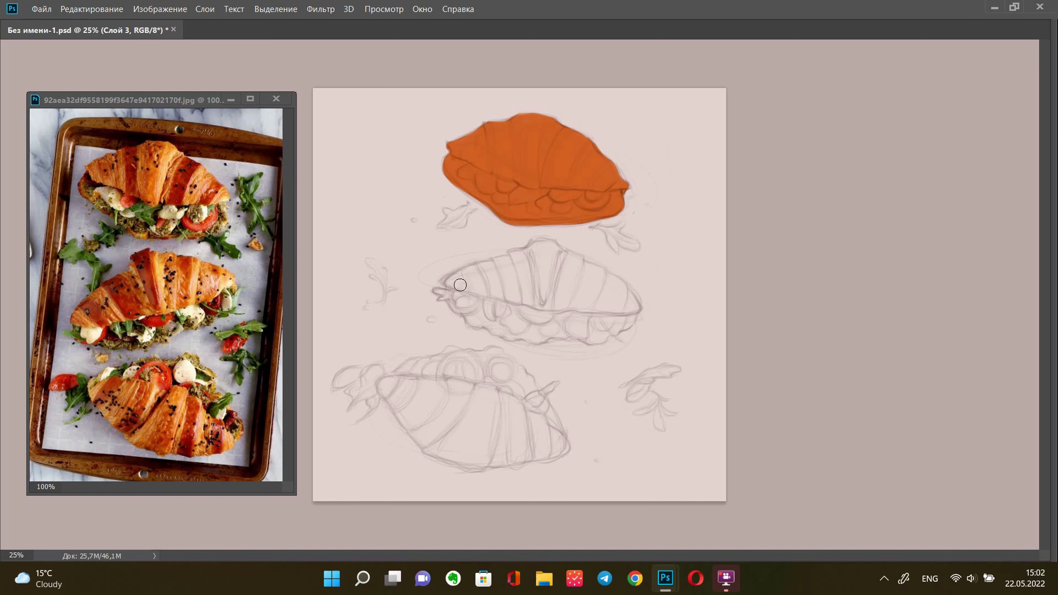
Fill the middle croissant with orange, covering its tip and edge gaps
{"action": "mouse_move", "coordinate": [451, 286]}
{"action": "left_mouse_down"}
{"action": "mouse_move", "coordinate": [541, 245]}
{"action": "mouse_move", "coordinate": [621, 292]}
{"action": "mouse_move", "coordinate": [636, 319]}
{"action": "mouse_move", "coordinate": [593, 339]}
{"action": "mouse_move", "coordinate": [574, 331]}
{"action": "left_mouse_up"}
{"action": "mouse_move", "coordinate": [454, 289]}
{"action": "left_mouse_down"}
{"action": "mouse_move", "coordinate": [437, 294]}
{"action": "mouse_move", "coordinate": [489, 329]}
{"action": "mouse_move", "coordinate": [571, 334]}
{"action": "left_mouse_up"}
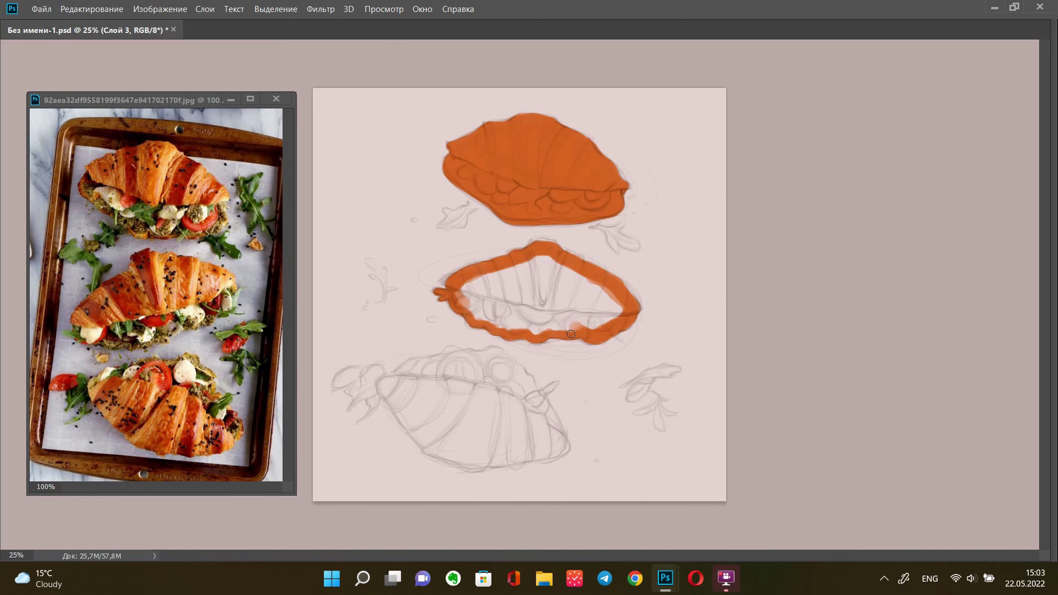
{"action": "left_click", "coordinate": [784, 84]}
{"action": "left_click", "coordinate": [541, 288]}
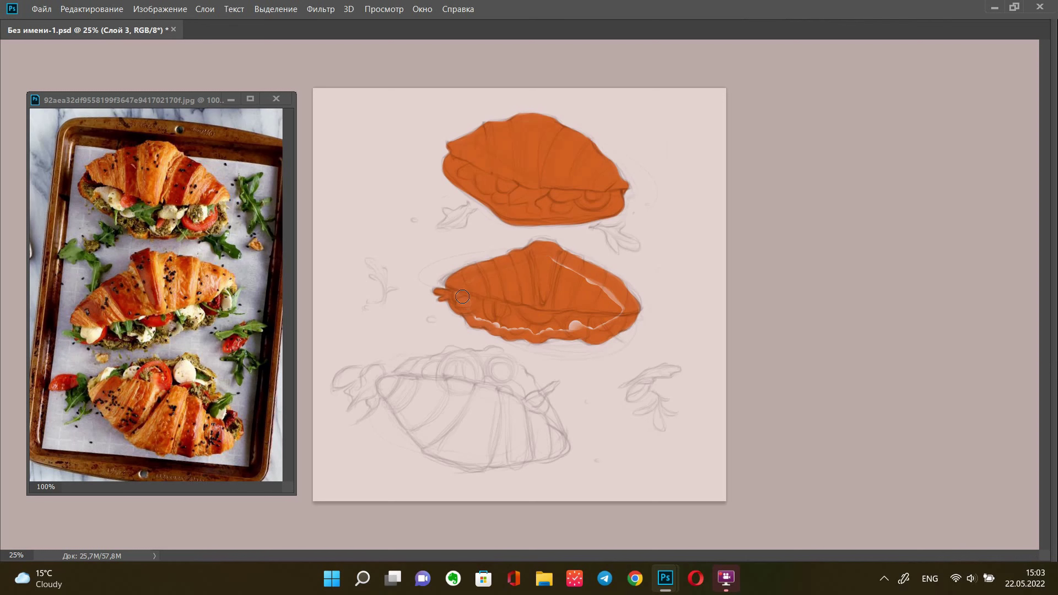
{"action": "left_click_drag", "start_coordinate": [537, 322], "coordinate": [612, 300]}
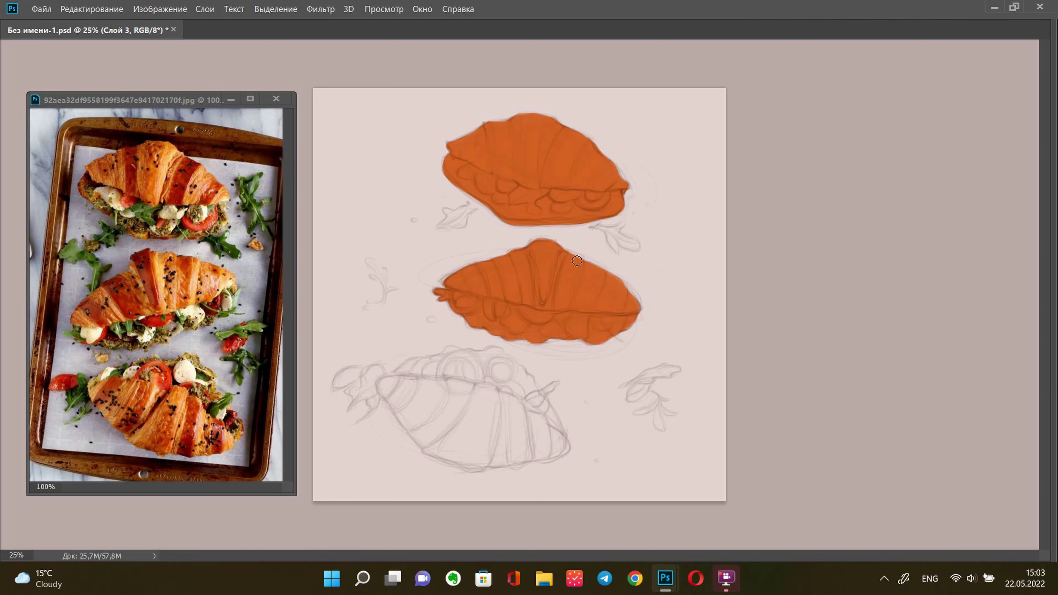
Paint the lower croissant's edges and interior solid orange and touch up the fill
{"action": "left_click_drag", "start_coordinate": [412, 378], "coordinate": [384, 390]}
{"action": "left_click_drag", "start_coordinate": [441, 359], "coordinate": [462, 352]}
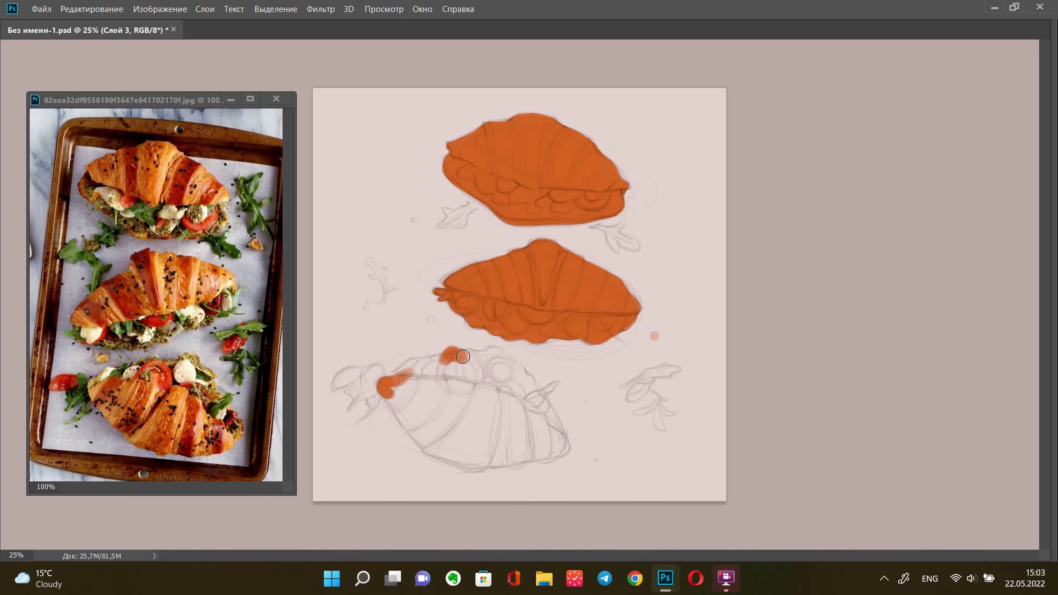
{"action": "mouse_move", "coordinate": [391, 385]}
{"action": "left_mouse_down"}
{"action": "mouse_move", "coordinate": [414, 367]}
{"action": "mouse_move", "coordinate": [387, 392]}
{"action": "mouse_move", "coordinate": [421, 442]}
{"action": "mouse_move", "coordinate": [468, 462]}
{"action": "mouse_move", "coordinate": [562, 446]}
{"action": "mouse_move", "coordinate": [542, 451]}
{"action": "left_mouse_up"}
{"action": "mouse_move", "coordinate": [468, 356]}
{"action": "left_mouse_down"}
{"action": "mouse_move", "coordinate": [495, 354]}
{"action": "mouse_move", "coordinate": [516, 373]}
{"action": "mouse_move", "coordinate": [562, 448]}
{"action": "left_mouse_up"}
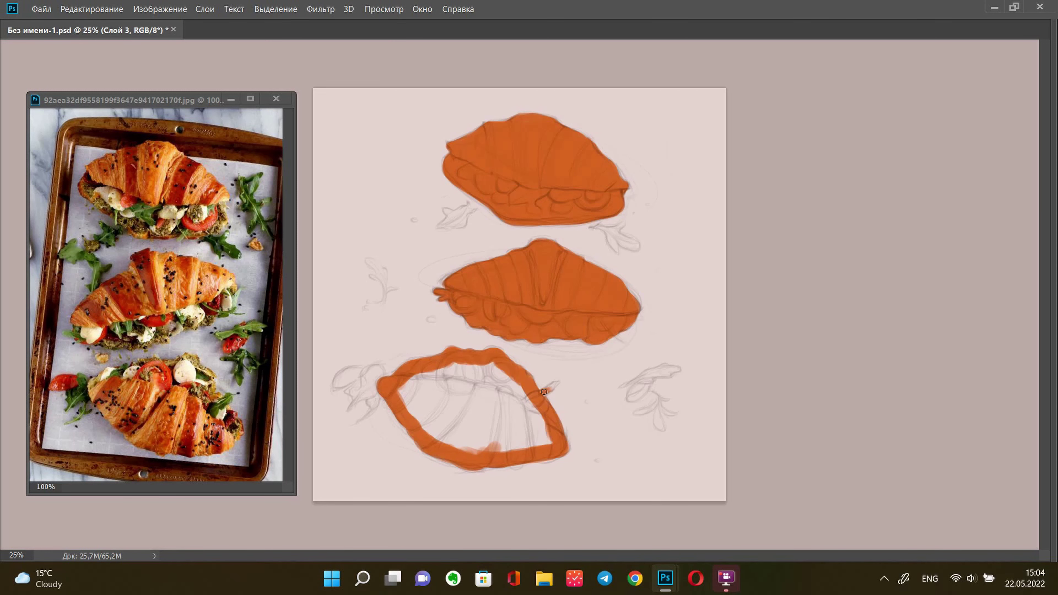
{"action": "left_click_drag", "start_coordinate": [555, 384], "coordinate": [533, 400]}
{"action": "key", "text": "Tab"}
{"action": "left_click", "coordinate": [470, 417]}
{"action": "key", "text": "Tab"}
{"action": "mouse_move", "coordinate": [412, 396]}
{"action": "left_mouse_down"}
{"action": "mouse_move", "coordinate": [479, 451]}
{"action": "mouse_move", "coordinate": [542, 375]}
{"action": "left_mouse_up"}
{"action": "left_click_drag", "start_coordinate": [433, 367], "coordinate": [503, 382]}
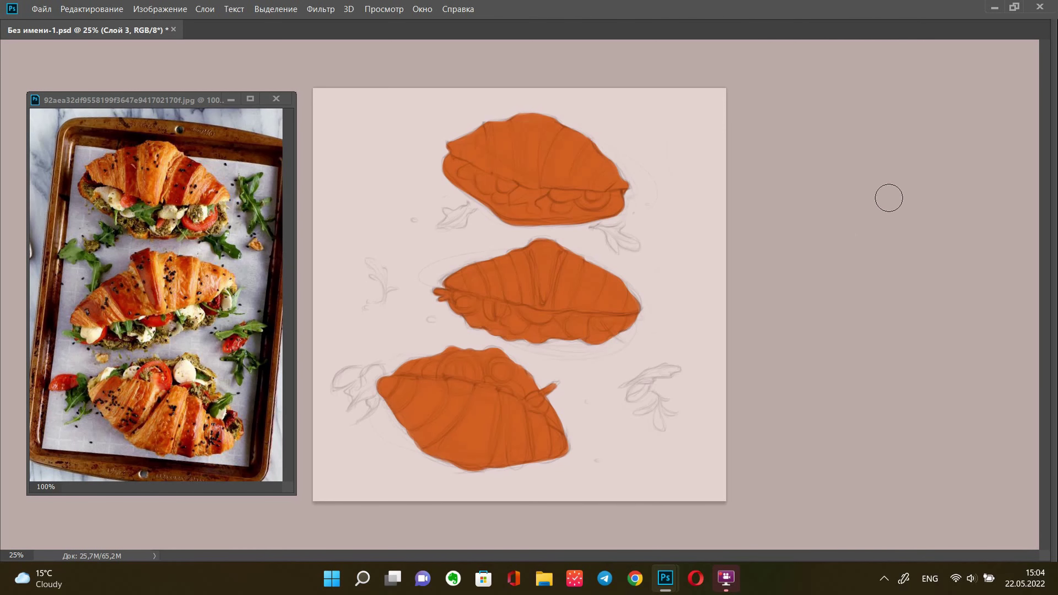
{"action": "key", "text": "Tab"}
Move the reference photo window out of the way and return to the painting
{"action": "scroll", "coordinate": [546, 326], "scroll_direction": "up", "scroll_amount": 3}
{"action": "scroll", "coordinate": [219, 241], "scroll_direction": "down", "scroll_amount": 4}
{"action": "scroll", "coordinate": [367, 310], "scroll_direction": "down", "scroll_amount": 3}
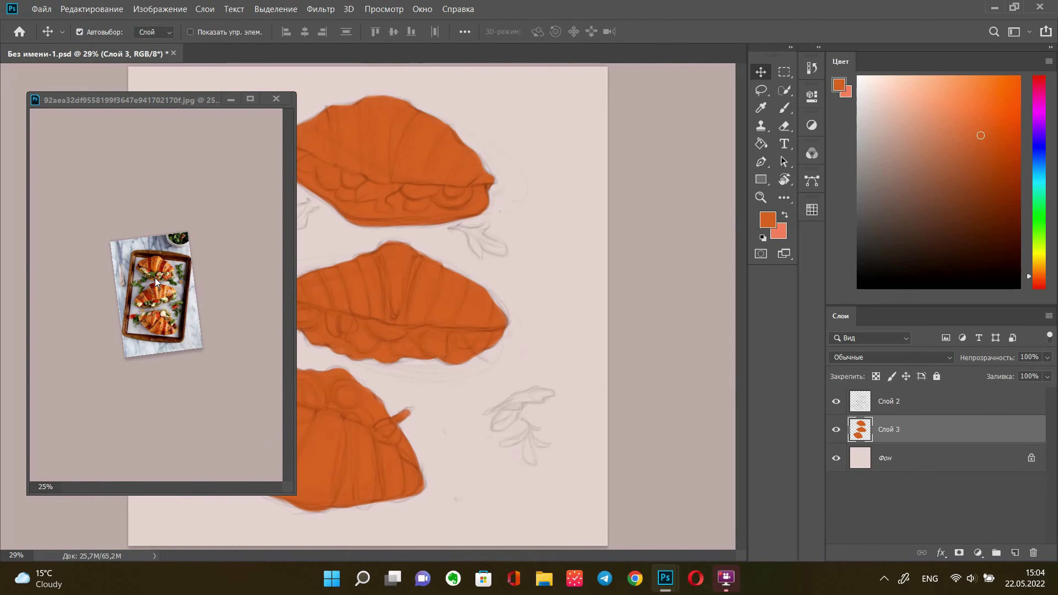
{"action": "left_click", "coordinate": [158, 284]}
{"action": "scroll", "coordinate": [158, 284], "scroll_direction": "up", "scroll_amount": 3}
{"action": "left_click_drag", "start_coordinate": [96, 99], "coordinate": [69, 73]}
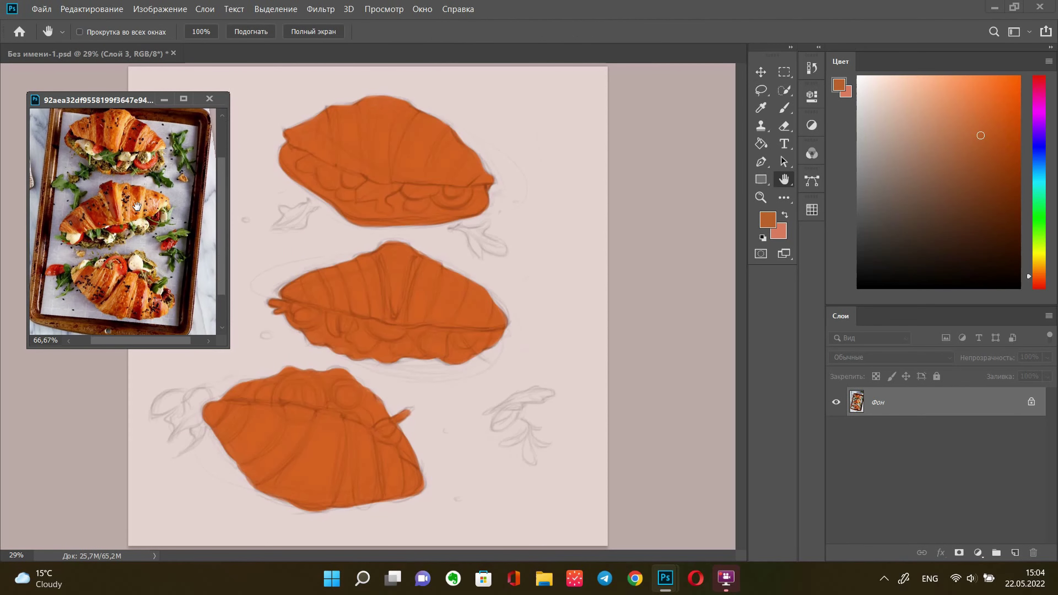
{"action": "left_click", "coordinate": [446, 303]}
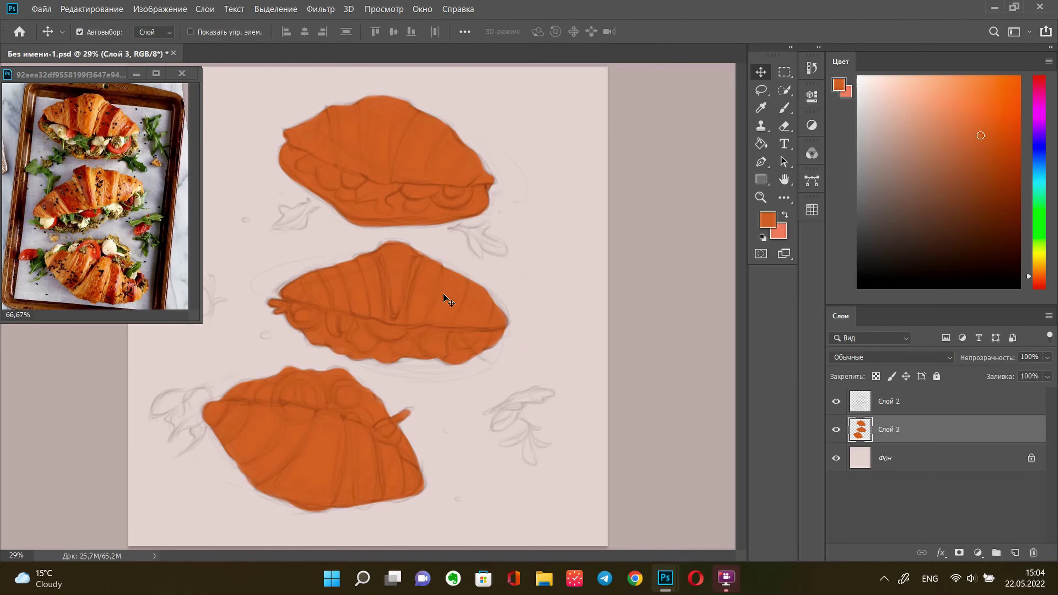
{"action": "key", "text": "b"}
Lock the orange layer's transparent pixels, pick a lighter orange and a size 600 soft brush
{"action": "left_click", "coordinate": [876, 376]}
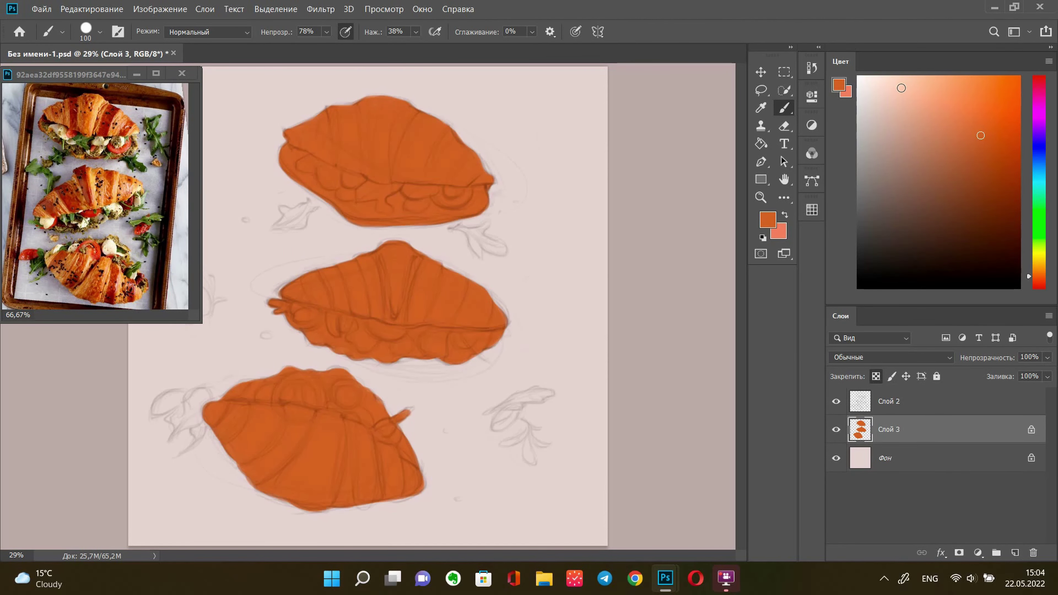
{"action": "left_click", "coordinate": [977, 109]}
{"action": "left_click_drag", "start_coordinate": [1035, 276], "coordinate": [1035, 273]}
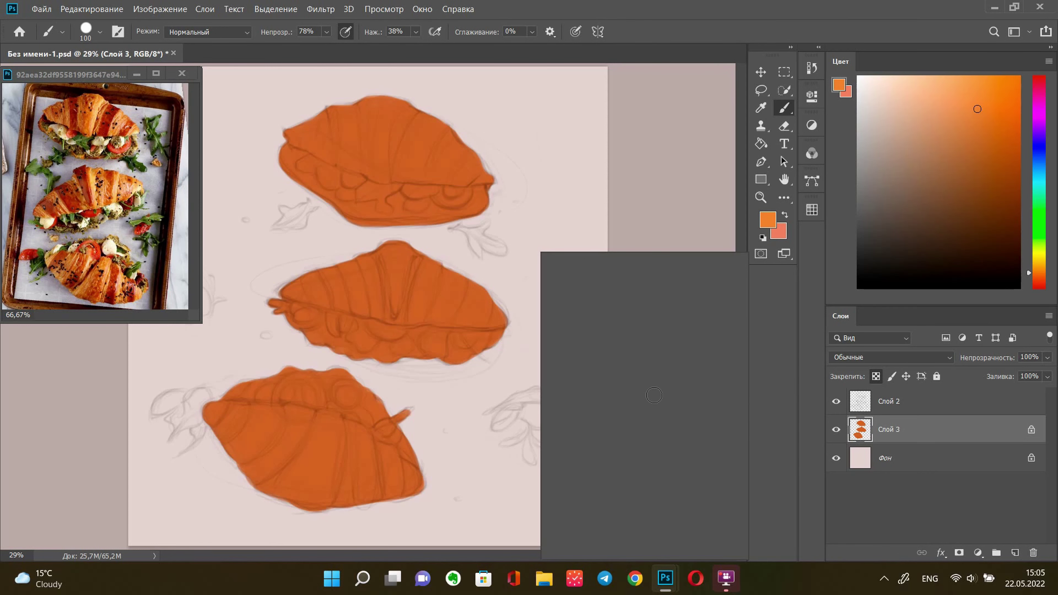
{"action": "right_click", "coordinate": [654, 395]}
{"action": "double_click", "coordinate": [666, 441]}
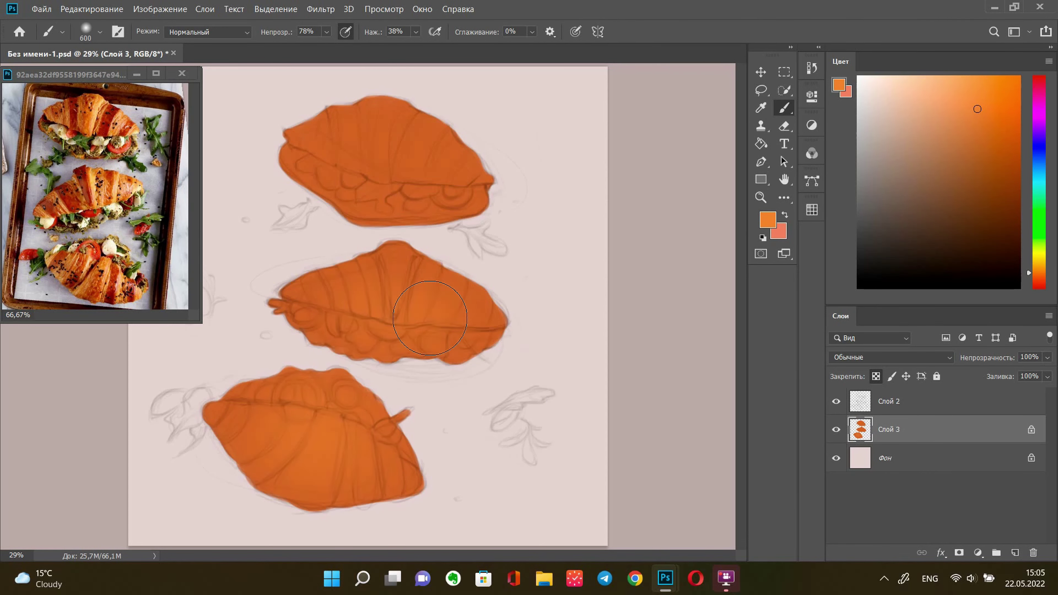
{"action": "left_click", "coordinate": [767, 219]}
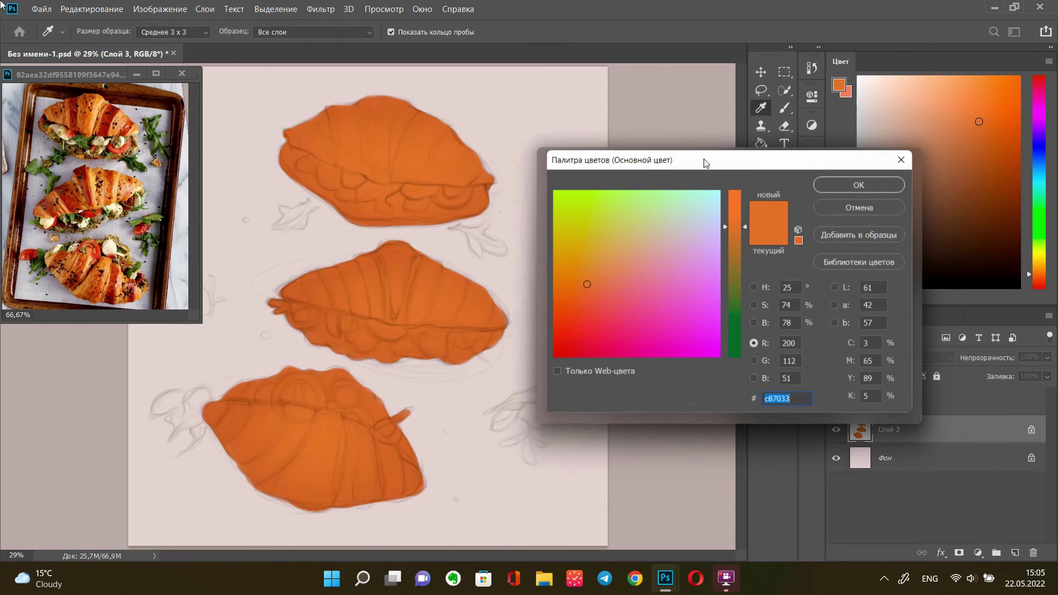
{"action": "left_click_drag", "start_coordinate": [704, 162], "coordinate": [783, 65]}
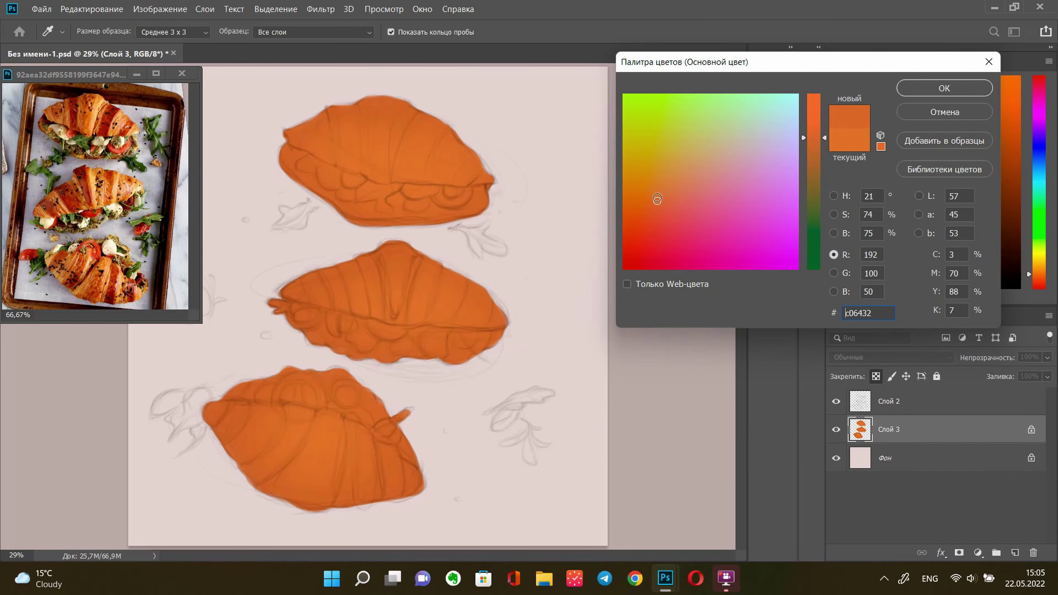
{"action": "key", "text": "Return"}
Try darker, lighter and red-orange swatches and adjust the brush size
{"action": "left_click", "coordinate": [319, 263], "text": "alt"}
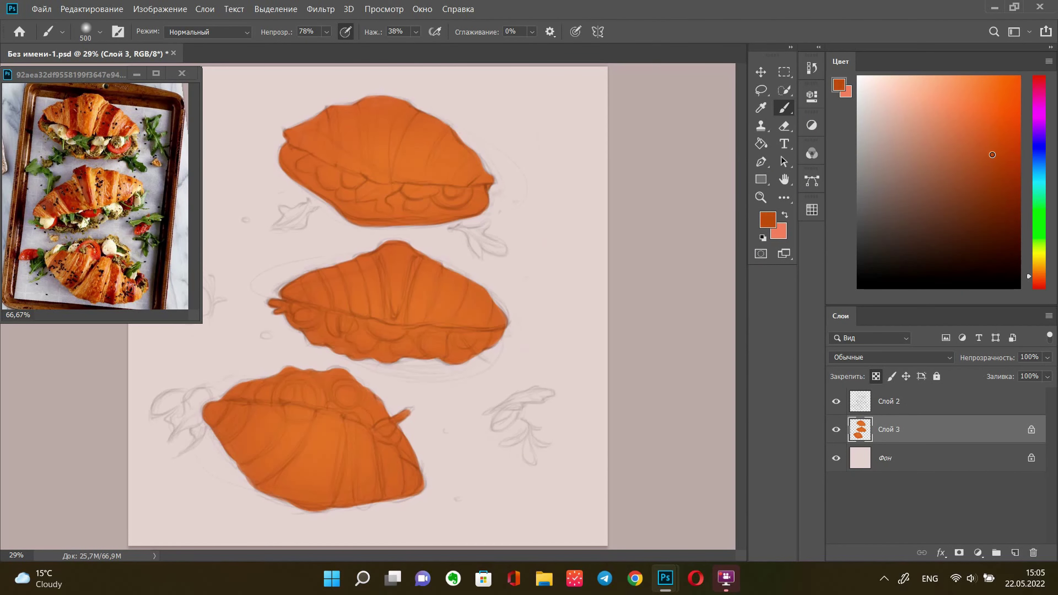
{"action": "key", "text": "bracketleft"}
{"action": "key", "text": "bracketleft"}
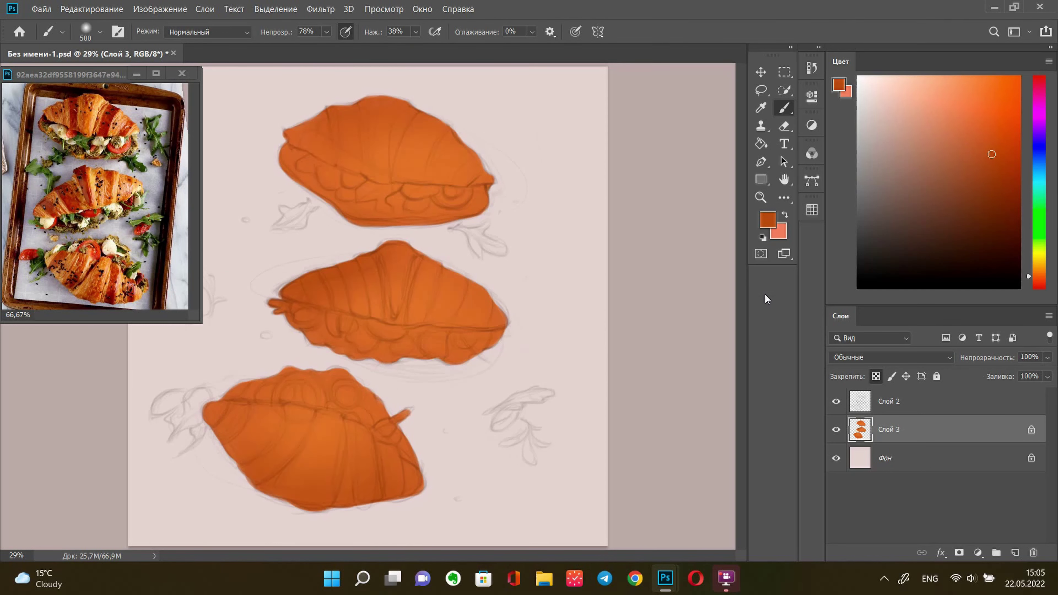
{"action": "left_click", "coordinate": [812, 209]}
{"action": "left_click", "coordinate": [974, 90]}
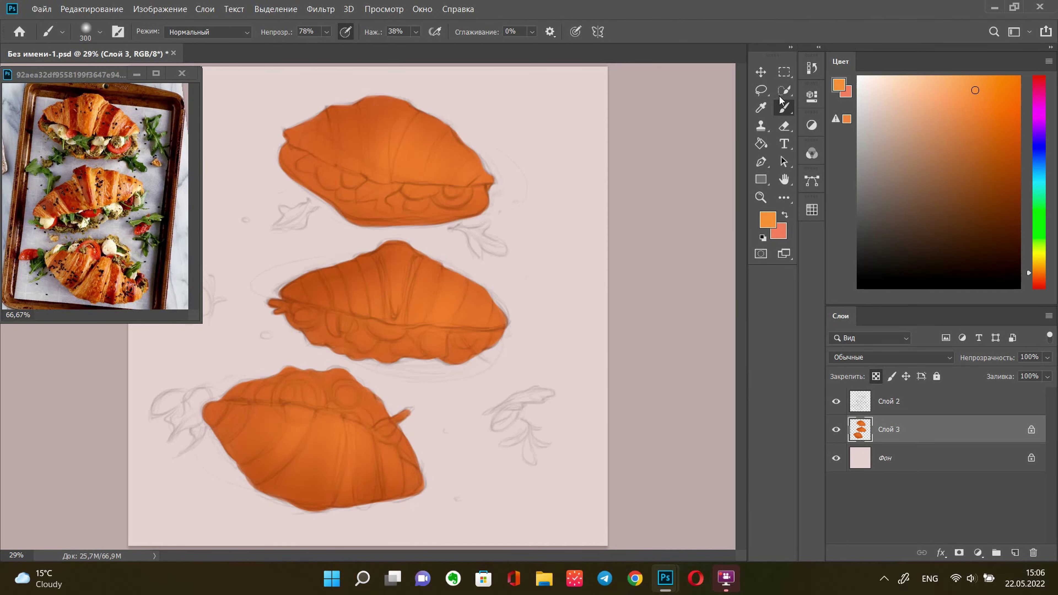
{"action": "left_click", "coordinate": [356, 301], "text": "alt"}
{"action": "key", "text": "bracketright"}
{"action": "key", "text": "bracketright"}
{"action": "key", "text": "bracketright"}
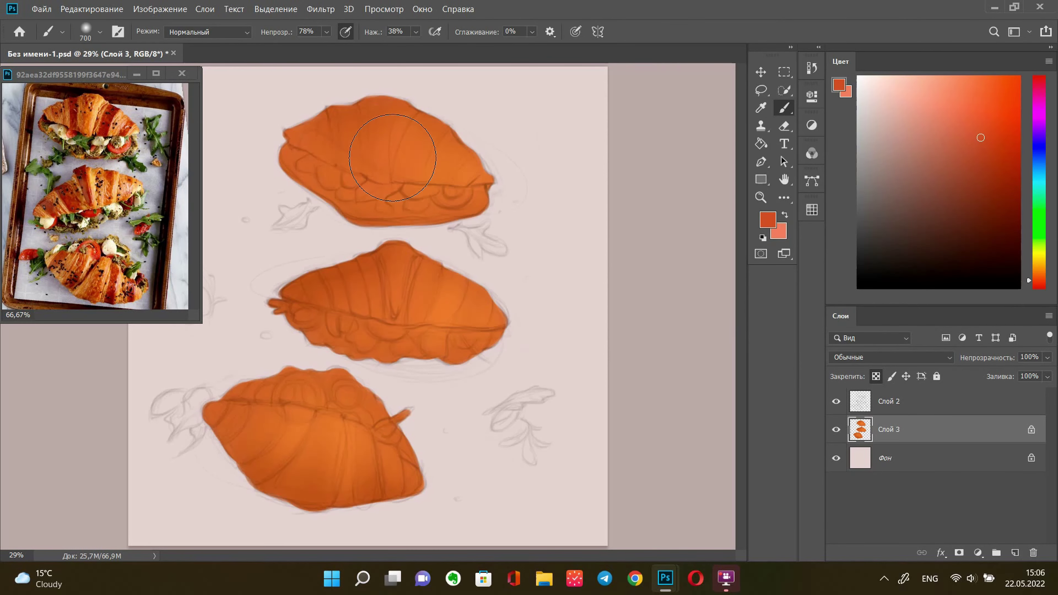
Add a new empty layer Слой 4 above the orange base
{"action": "key", "text": "ctrl+shift+alt+n"}
{"action": "left_click", "coordinate": [790, 96]}
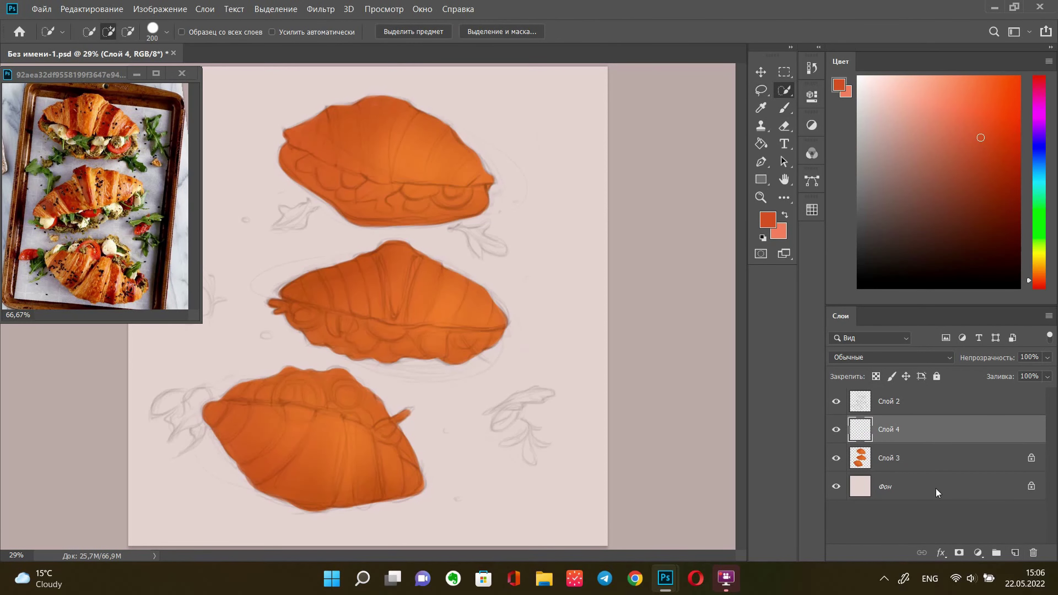
{"action": "left_click", "coordinate": [761, 107]}
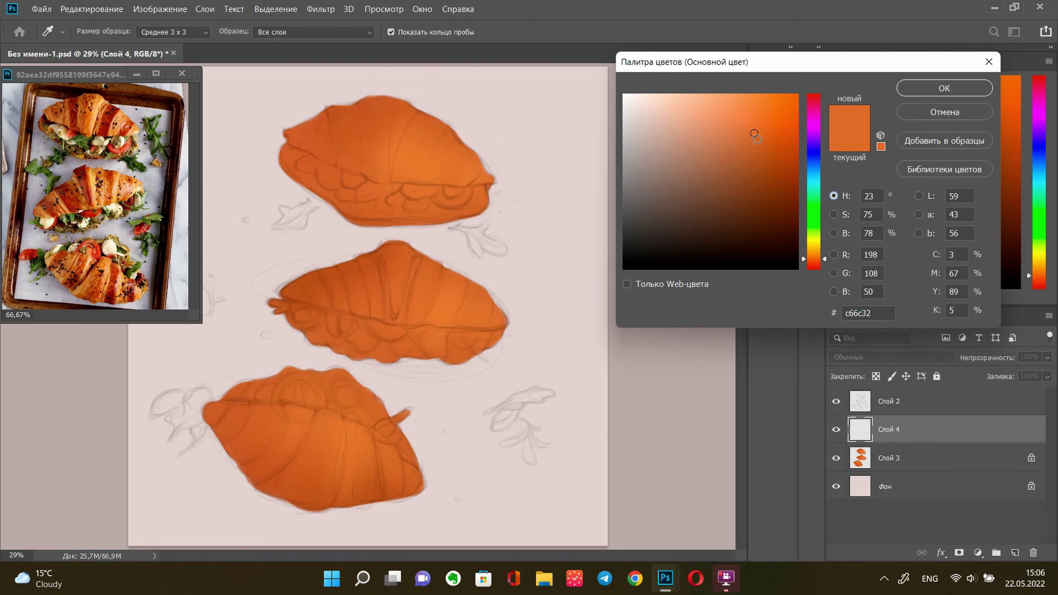
Set a darker brown-orange shading colour and slightly enlarge the brush
{"action": "left_click", "coordinate": [768, 161]}
{"action": "left_click", "coordinate": [833, 254]}
{"action": "key", "text": "Return"}
{"action": "key", "text": "b"}
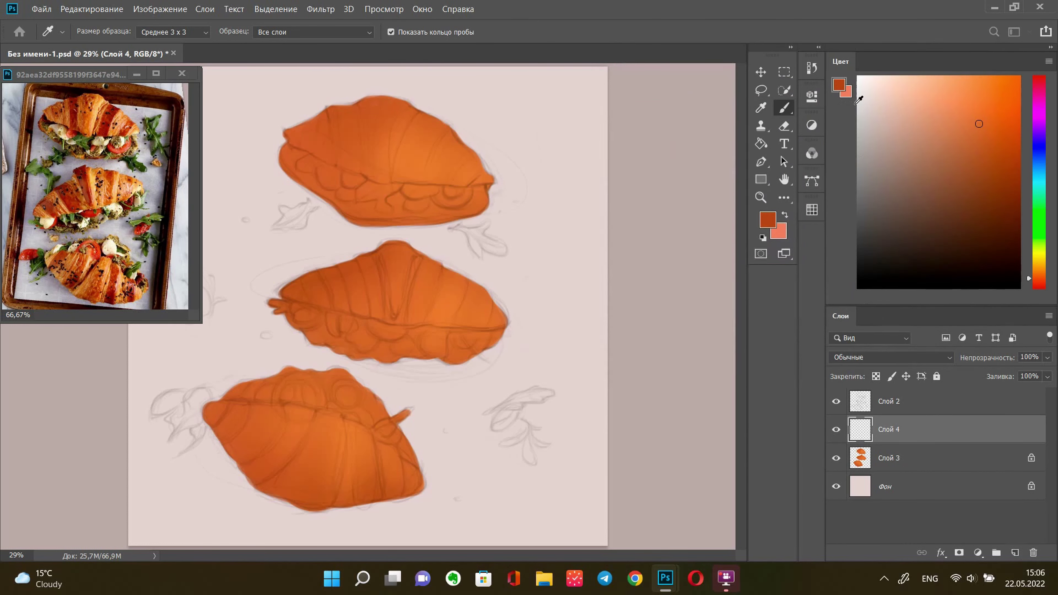
{"action": "right_click", "coordinate": [563, 150]}
{"action": "key", "text": "Escape"}
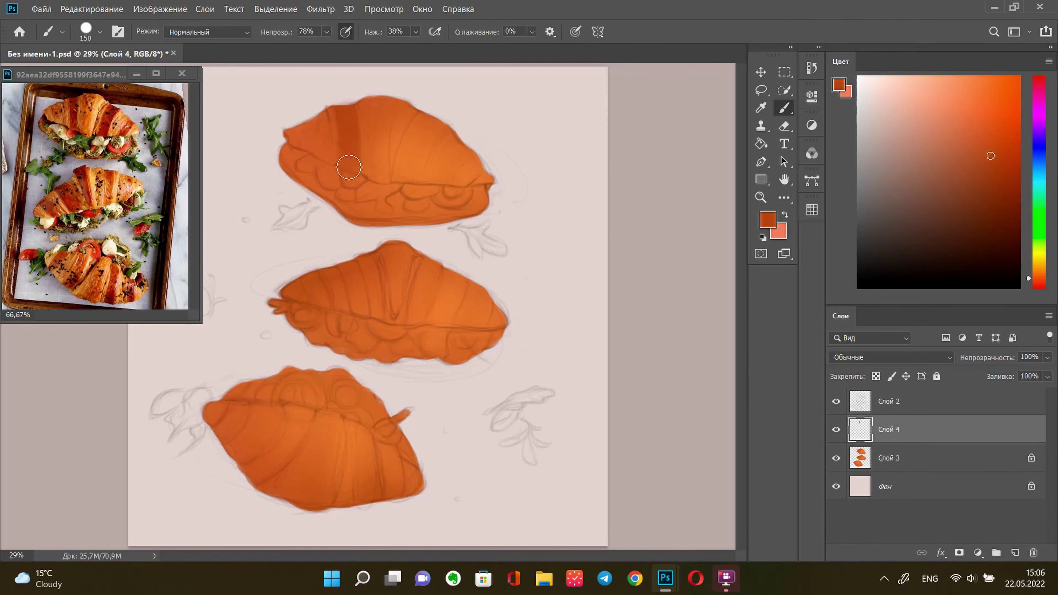
{"action": "key", "text": "bracketright"}
Paint darker creases and ridges on the top and middle croissants
{"action": "left_click_drag", "start_coordinate": [424, 125], "coordinate": [421, 140]}
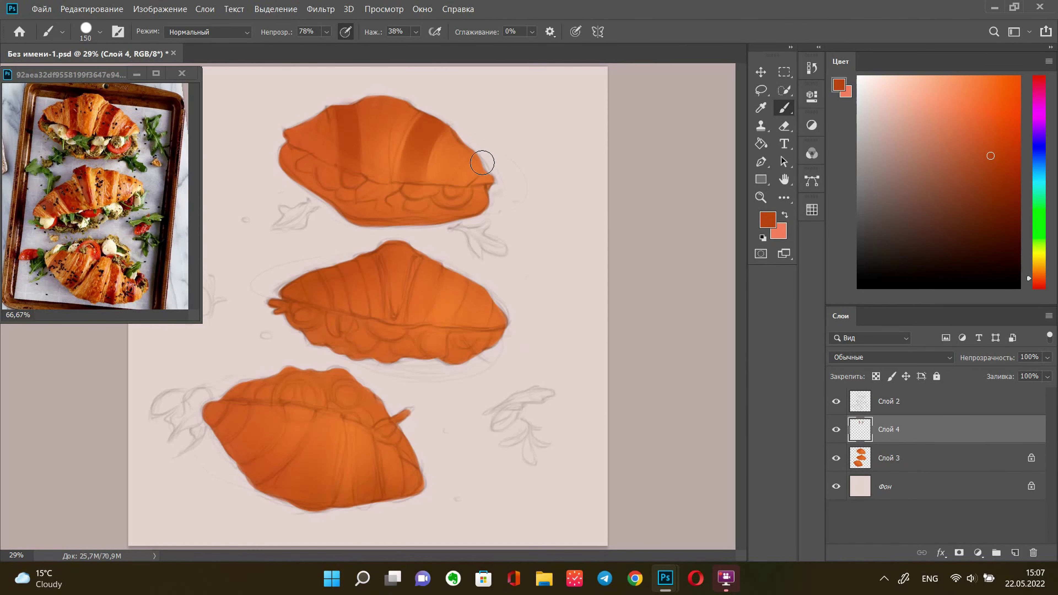
{"action": "mouse_move", "coordinate": [401, 234]}
{"action": "left_mouse_down"}
{"action": "mouse_move", "coordinate": [395, 321]}
{"action": "mouse_move", "coordinate": [340, 264]}
{"action": "left_mouse_up"}
{"action": "key", "text": "bracketleft"}
{"action": "key", "text": "bracketleft"}
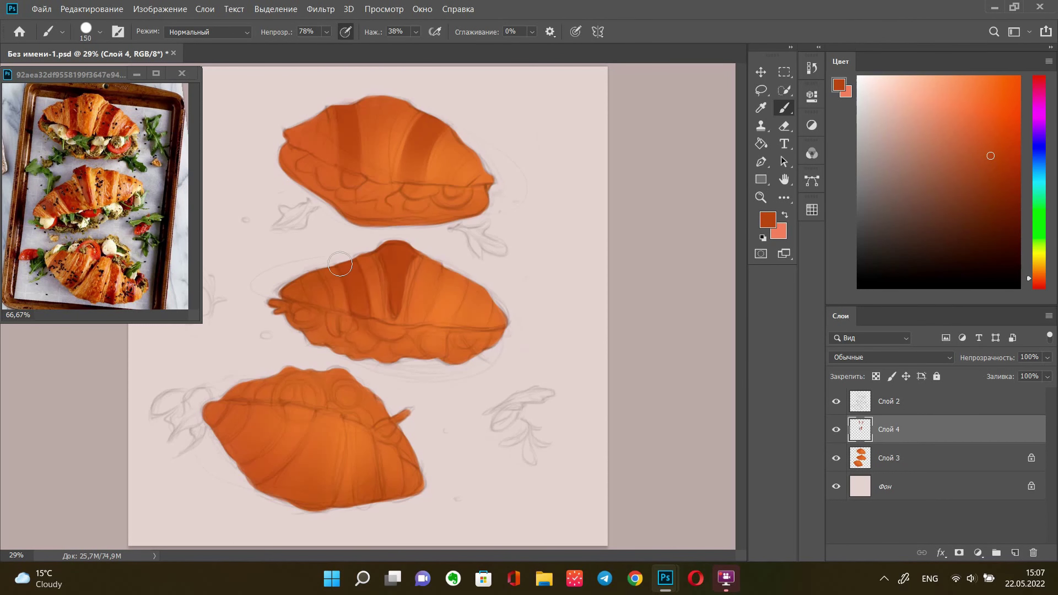
{"action": "key", "text": "bracketright"}
{"action": "left_click_drag", "start_coordinate": [447, 265], "coordinate": [444, 287]}
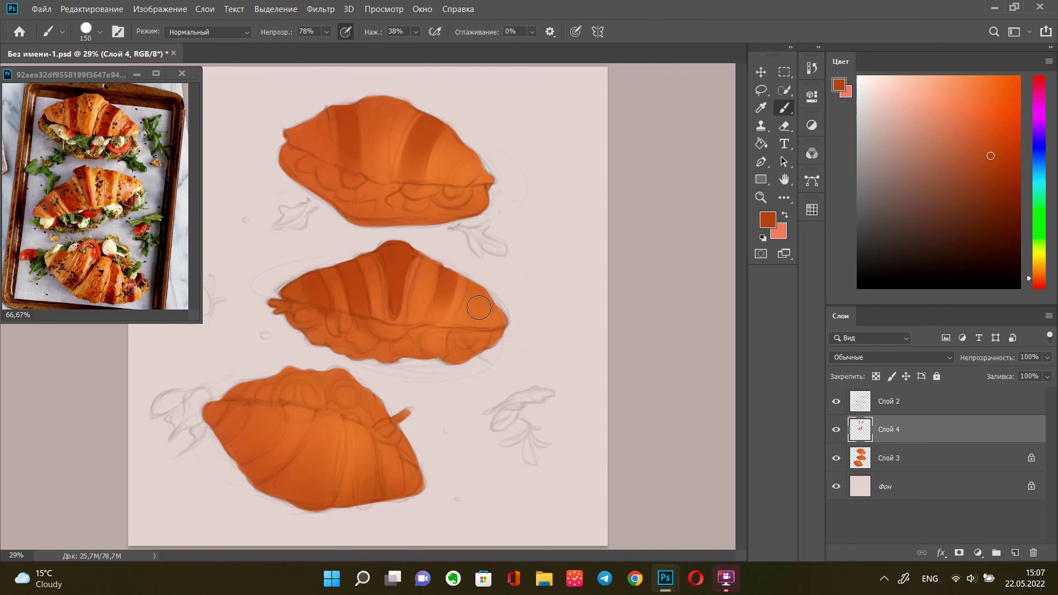
{"action": "left_click_drag", "start_coordinate": [463, 164], "coordinate": [479, 153]}
{"action": "left_click_drag", "start_coordinate": [395, 101], "coordinate": [382, 134]}
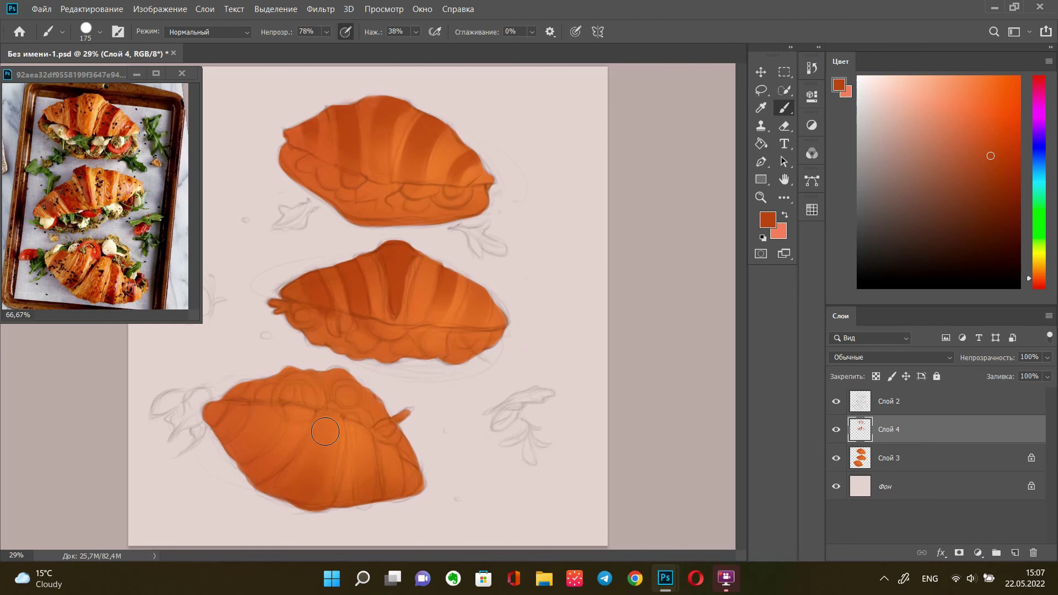
Shade the bottom croissant's ridges and add a darker stripe
{"action": "left_click_drag", "start_coordinate": [268, 463], "coordinate": [288, 442]}
{"action": "left_click_drag", "start_coordinate": [250, 406], "coordinate": [231, 438]}
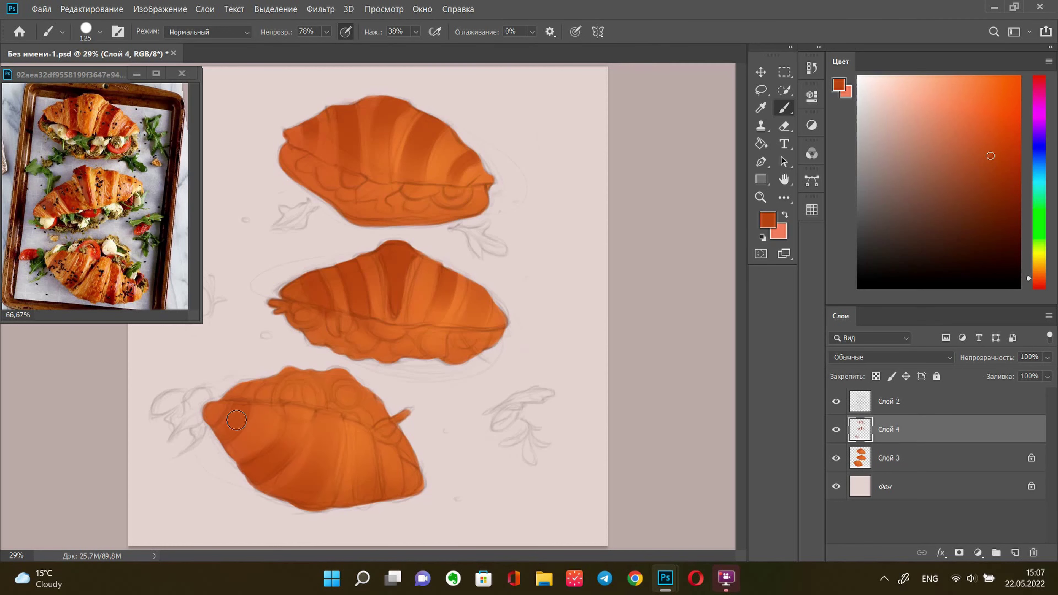
{"action": "left_click_drag", "start_coordinate": [362, 437], "coordinate": [369, 511]}
Switch to a redder orange, then sample an orange from the croissant
{"action": "left_click", "coordinate": [768, 219]}
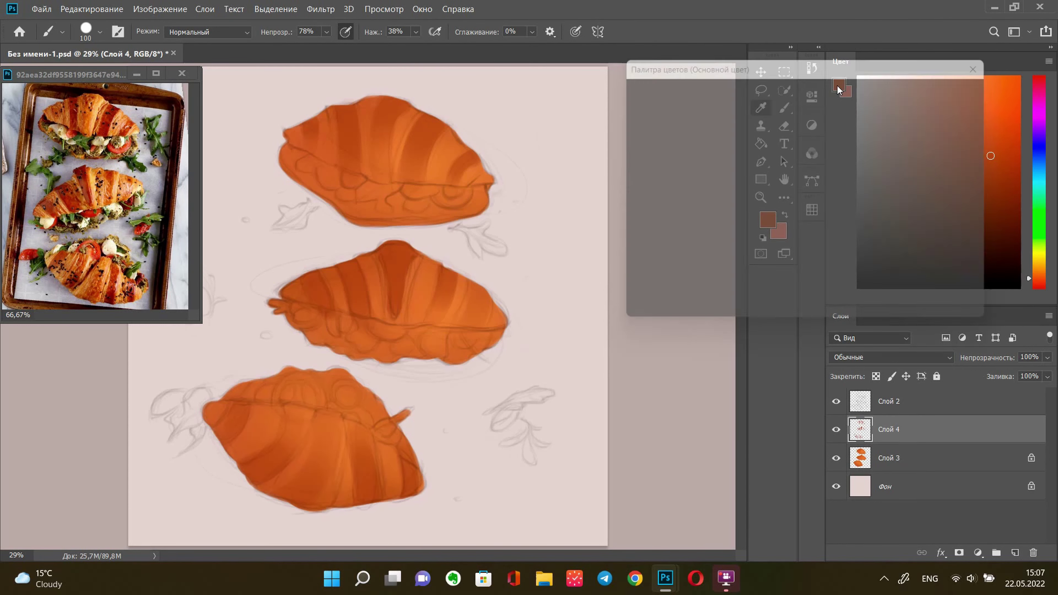
{"action": "left_click", "coordinate": [642, 227]}
{"action": "key", "text": "Return"}
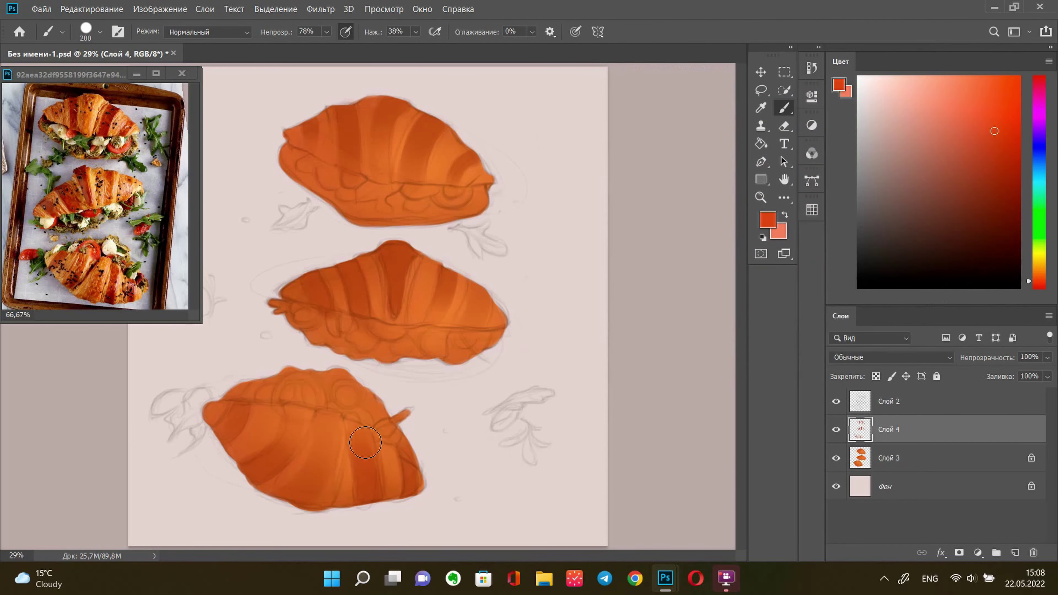
{"action": "key", "text": "bracketleft"}
{"action": "key", "text": "bracketleft"}
{"action": "key", "text": "bracketleft"}
{"action": "key", "text": "i"}
{"action": "left_click", "coordinate": [979, 120]}
{"action": "left_click", "coordinate": [839, 86]}
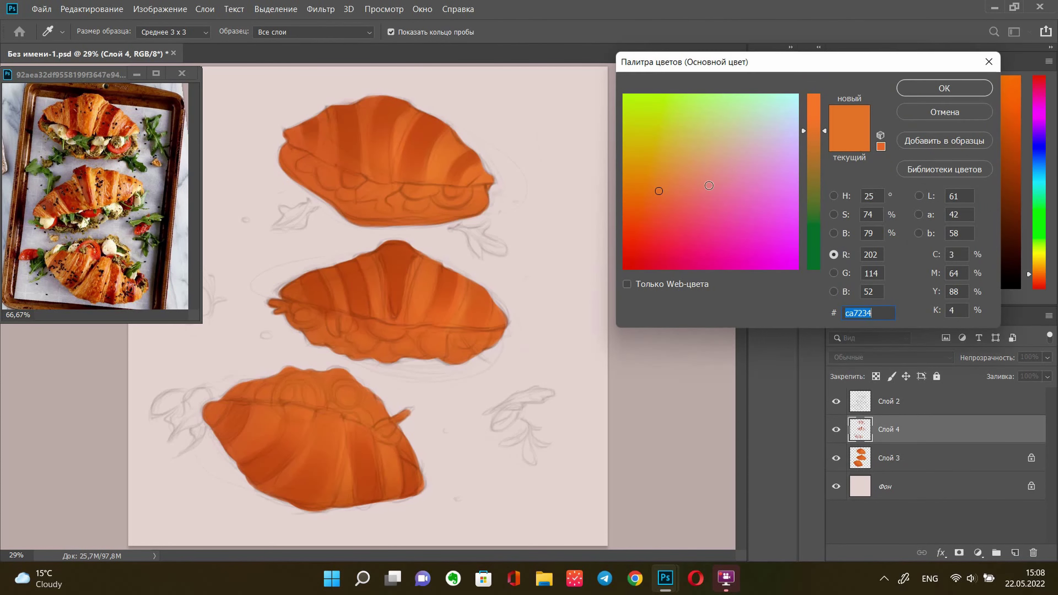
{"action": "key", "text": "Escape"}
Choose a darker brown-orange swatch as the foreground colour
{"action": "left_click", "coordinate": [811, 210]}
{"action": "left_click", "coordinate": [653, 226]}
{"action": "left_click", "coordinate": [838, 85]}
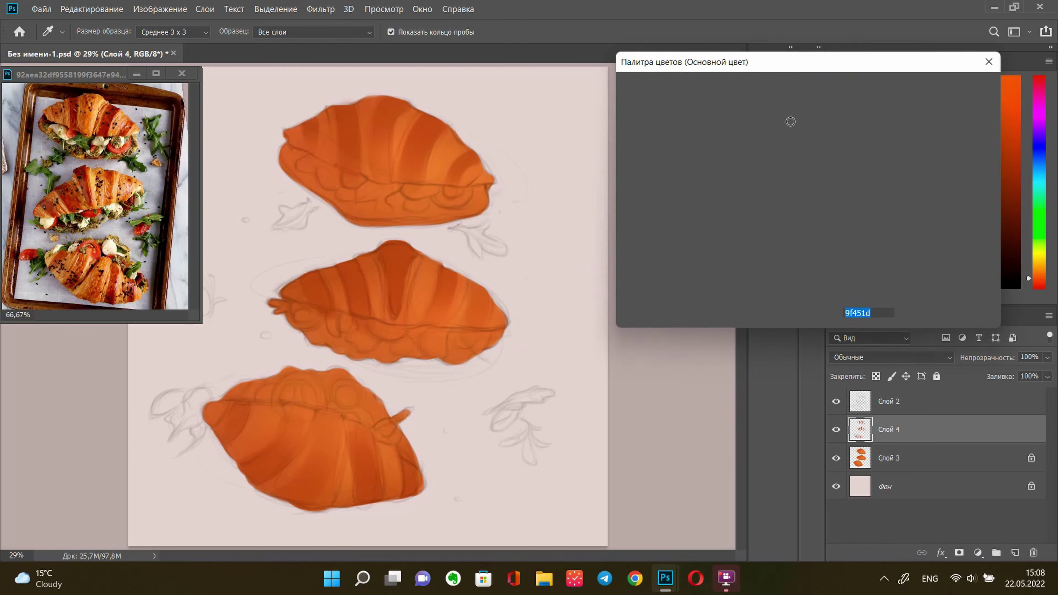
{"action": "left_click", "coordinate": [833, 254]}
{"action": "key", "text": "Return"}
{"action": "key", "text": "b"}
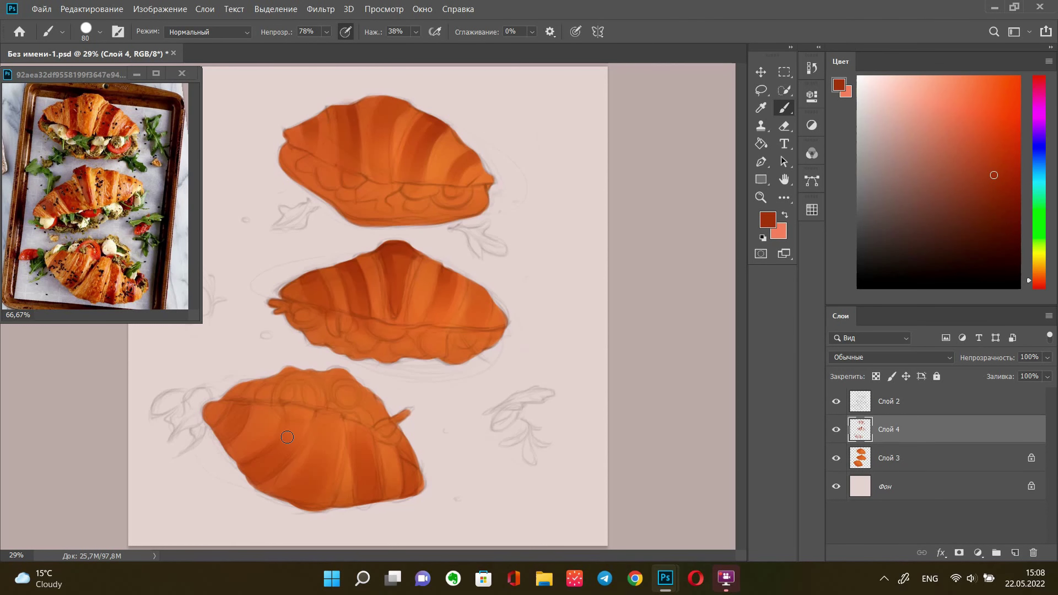
Paint darker strokes and a vertical stripe toward the bottom croissant's right side
{"action": "key", "text": "bracketright"}
{"action": "left_click_drag", "start_coordinate": [259, 472], "coordinate": [278, 457]}
{"action": "mouse_move", "coordinate": [359, 503]}
{"action": "left_mouse_down"}
{"action": "mouse_move", "coordinate": [356, 466]}
{"action": "mouse_move", "coordinate": [402, 506]}
{"action": "left_mouse_up"}
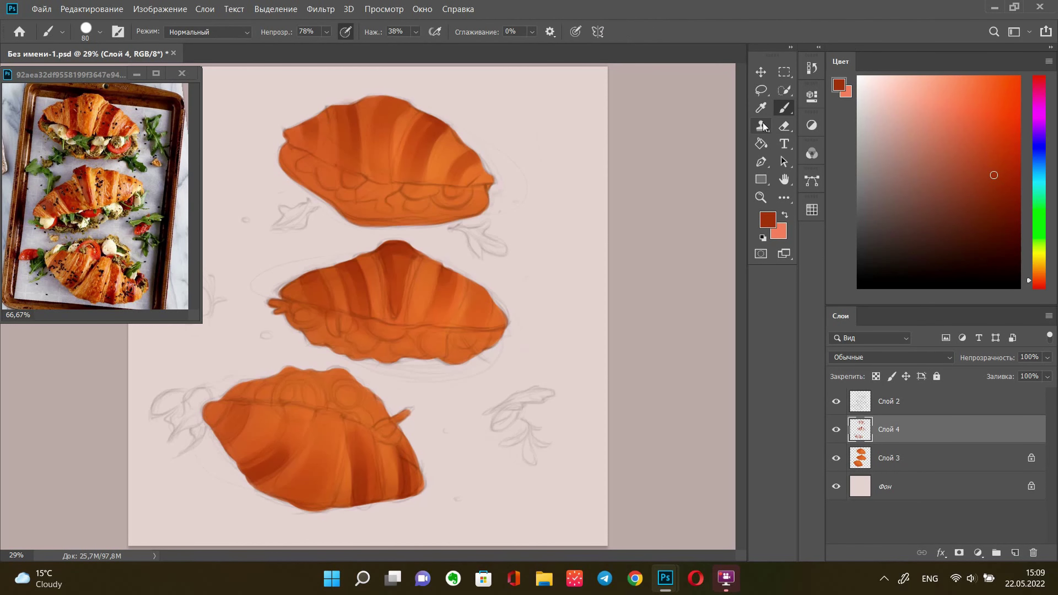
Start Слой 5 and set a muted brown foreground colour for the filling
{"action": "key", "text": "i"}
{"action": "left_click", "coordinate": [485, 190]}
{"action": "key", "text": "ctrl+shift+alt+n"}
{"action": "left_click", "coordinate": [768, 219]}
{"action": "left_click_drag", "start_coordinate": [813, 108], "coordinate": [850, 171]}
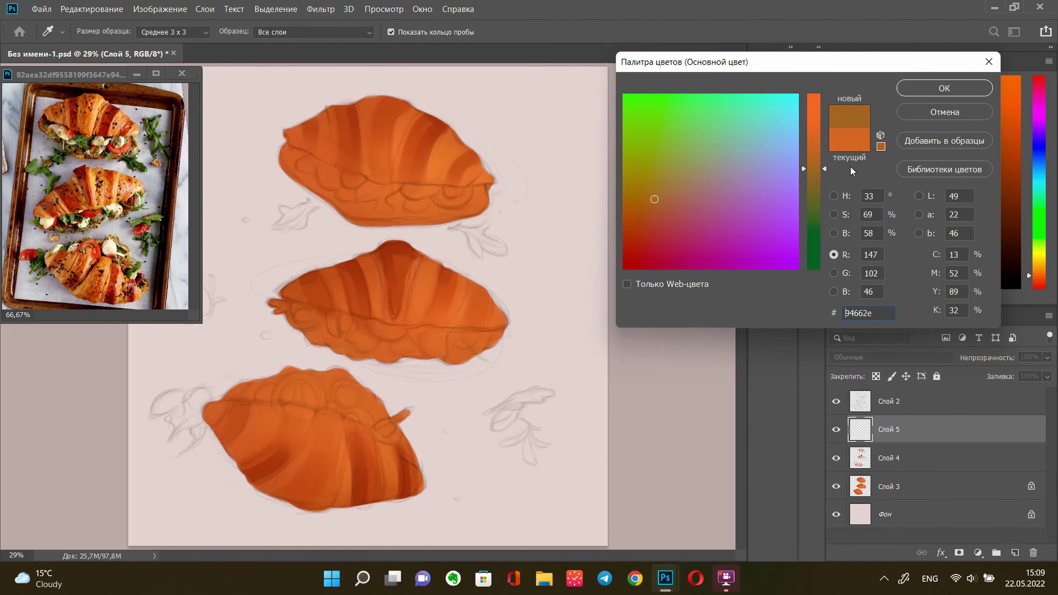
{"action": "key", "text": "Return"}
Paint brown filling along the lower bands of the top, middle and bottom croissants
{"action": "key", "text": "b"}
{"action": "key", "text": "bracketright"}
{"action": "left_click_drag", "start_coordinate": [349, 207], "coordinate": [484, 196]}
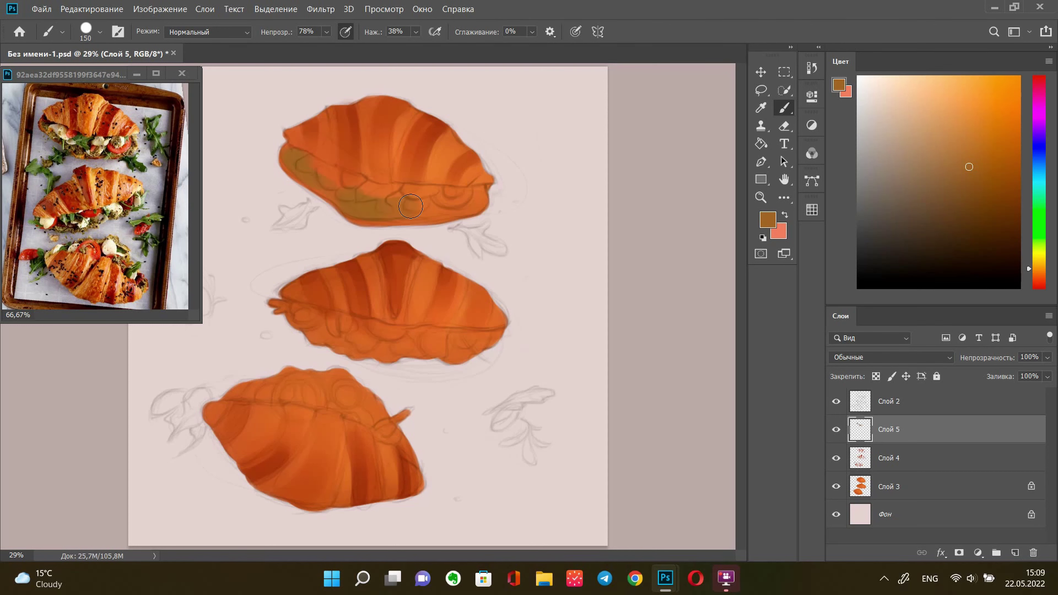
{"action": "left_click_drag", "start_coordinate": [319, 173], "coordinate": [453, 195]}
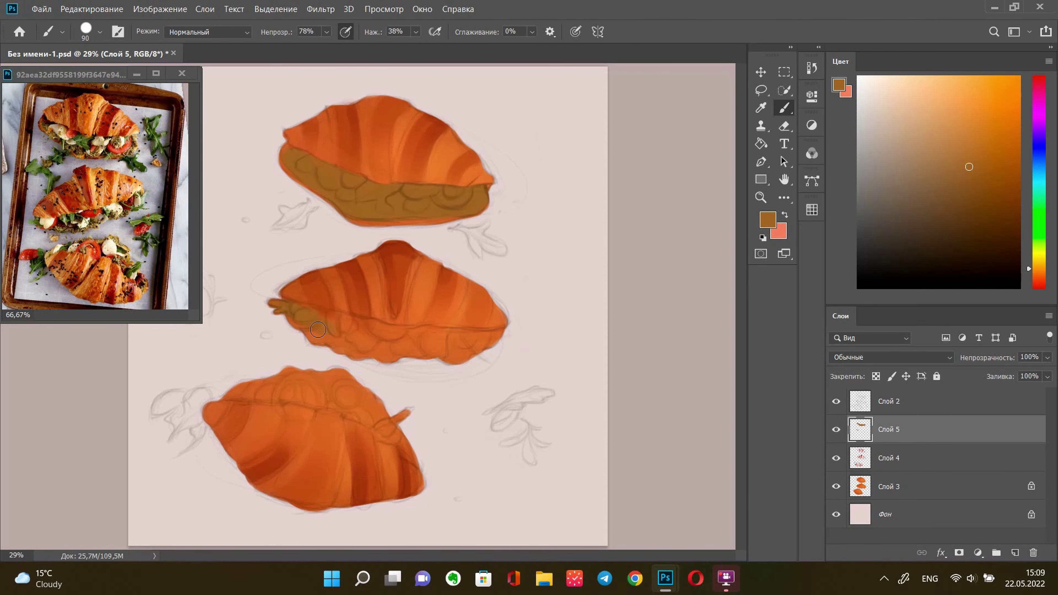
{"action": "key", "text": "bracketright"}
{"action": "key", "text": "bracketright"}
{"action": "key", "text": "bracketright"}
{"action": "left_click_drag", "start_coordinate": [318, 329], "coordinate": [491, 346]}
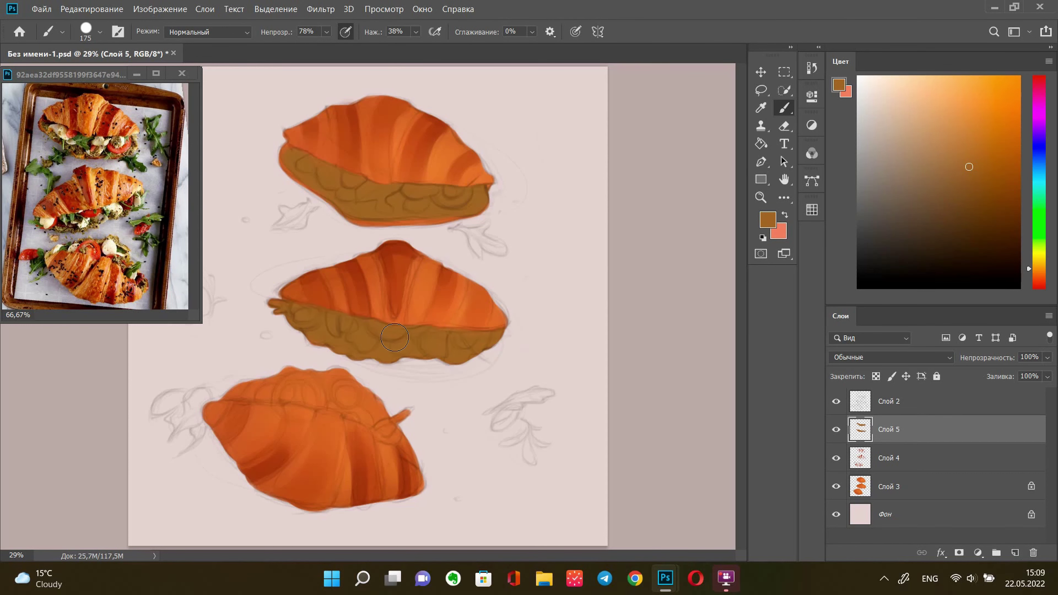
{"action": "left_click_drag", "start_coordinate": [246, 385], "coordinate": [378, 389]}
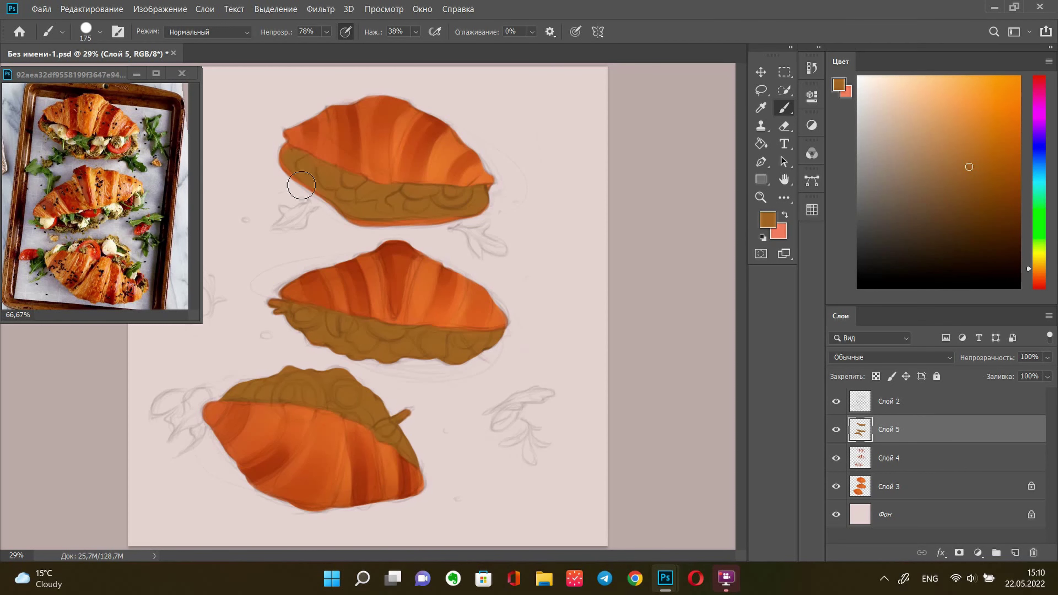
Lock transparent pixels on the filling layer and choose an olive-yellow colour
{"action": "left_click", "coordinate": [786, 95]}
{"action": "key", "text": "/"}
{"action": "key", "text": "i"}
{"action": "left_click", "coordinate": [842, 79]}
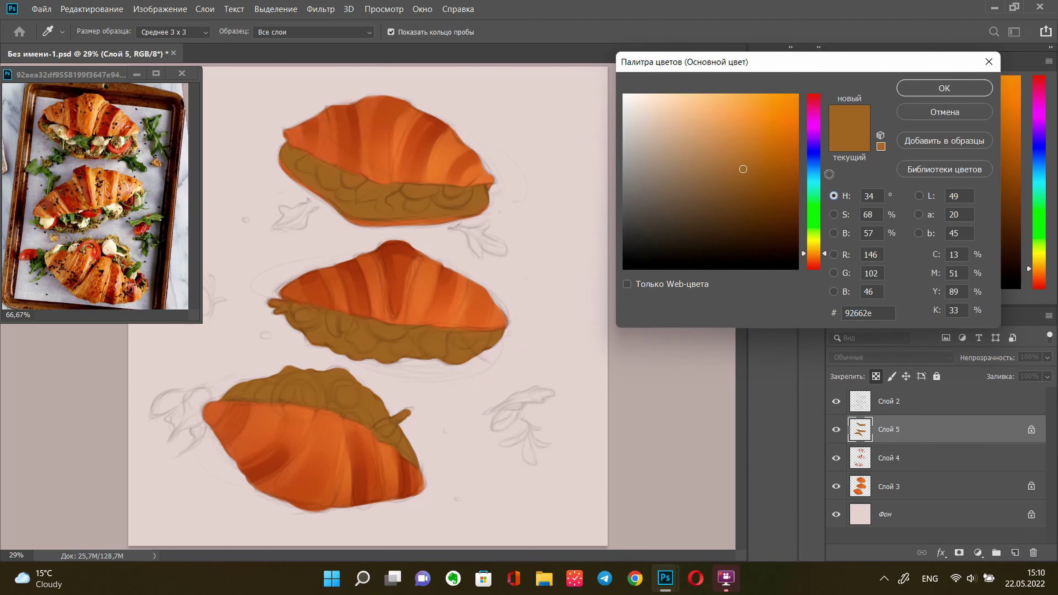
{"action": "left_click", "coordinate": [668, 178]}
{"action": "key", "text": "Return"}
{"action": "key", "text": "b"}
Repaint all three fillings olive-green with a large textured brush
{"action": "right_click", "coordinate": [537, 274]}
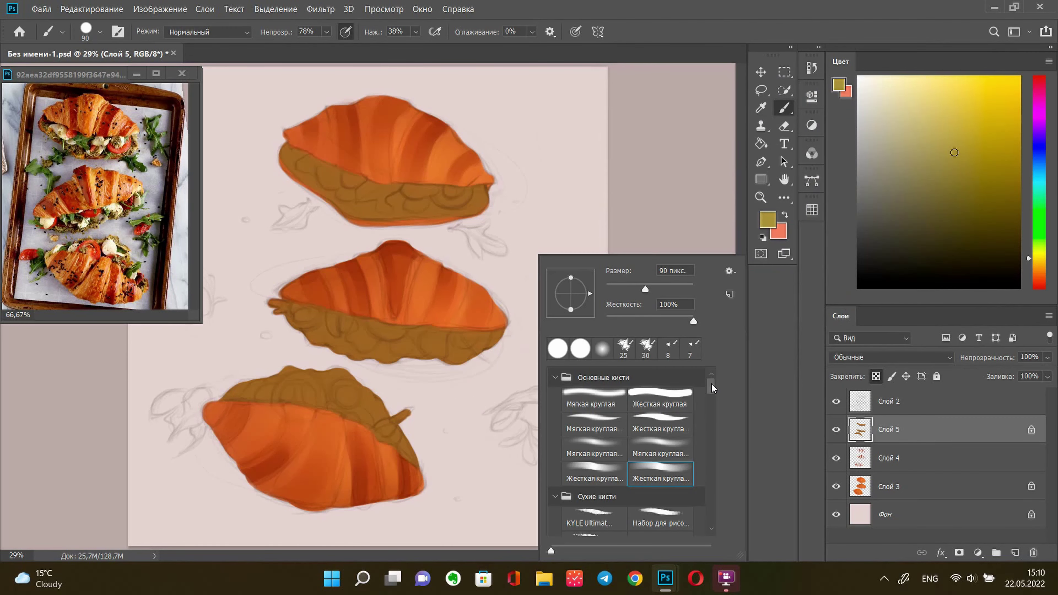
{"action": "scroll", "coordinate": [625, 458], "scroll_direction": "down", "scroll_amount": 3}
{"action": "left_click", "coordinate": [660, 443]}
{"action": "key", "text": "Return"}
{"action": "key", "text": "bracketright"}
{"action": "key", "text": "bracketright"}
{"action": "key", "text": "bracketright"}
{"action": "mouse_move", "coordinate": [391, 200]}
{"action": "left_mouse_down"}
{"action": "mouse_move", "coordinate": [317, 188]}
{"action": "mouse_move", "coordinate": [406, 367]}
{"action": "mouse_move", "coordinate": [319, 354]}
{"action": "mouse_move", "coordinate": [498, 360]}
{"action": "left_mouse_up"}
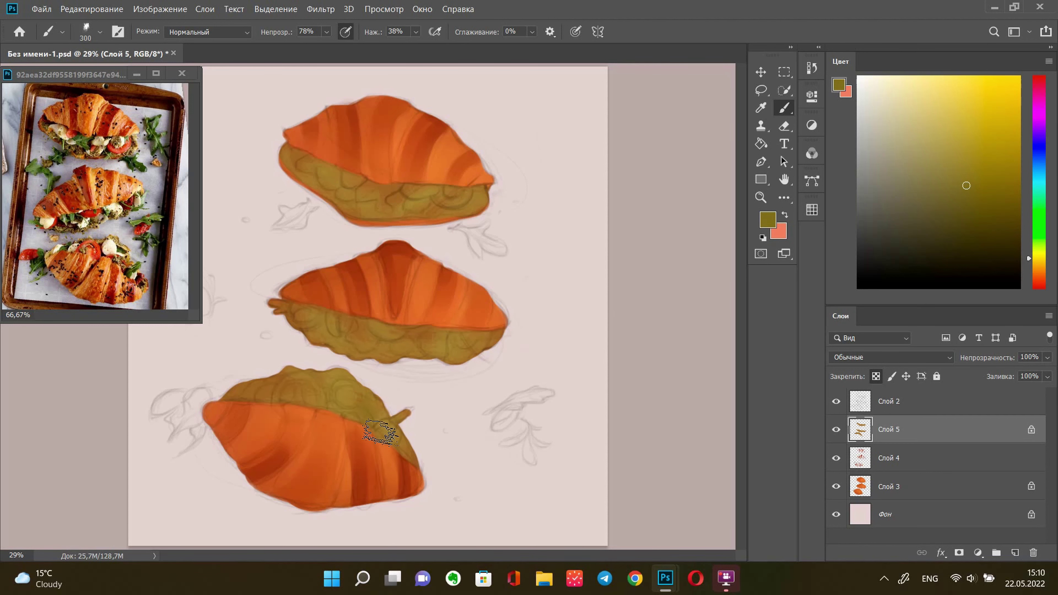
Zoom in on the top croissant, unlock transparency, and pick a golden ochre colour
{"action": "left_click", "coordinate": [760, 197]}
{"action": "left_click", "coordinate": [365, 309]}
{"action": "left_click", "coordinate": [321, 255]}
{"action": "scroll", "coordinate": [321, 255], "scroll_direction": "up", "scroll_amount": 5}
{"action": "key", "text": "h"}
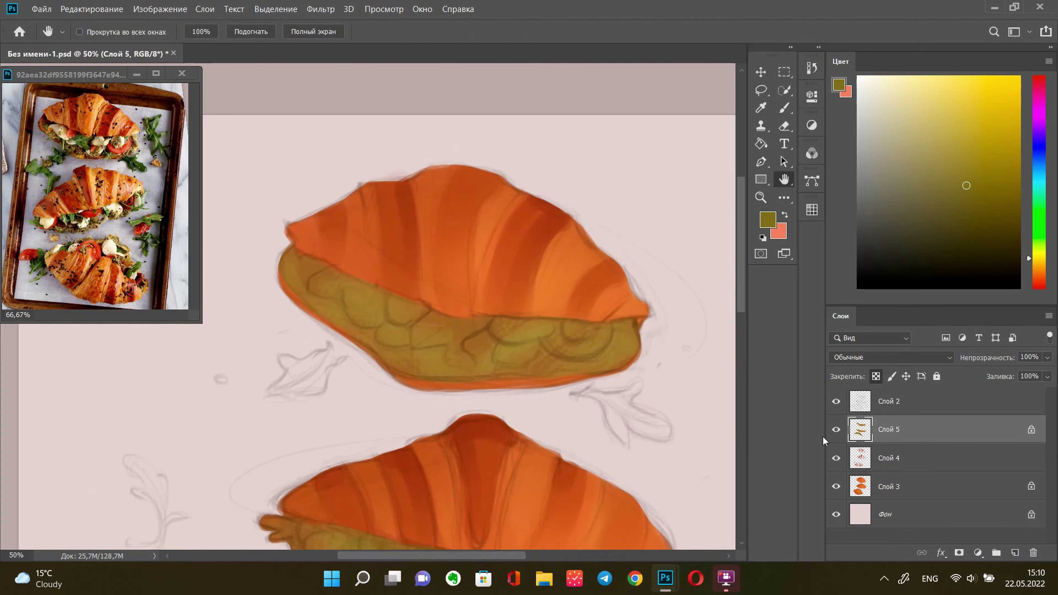
{"action": "left_click", "coordinate": [1030, 430]}
{"action": "key", "text": "b"}
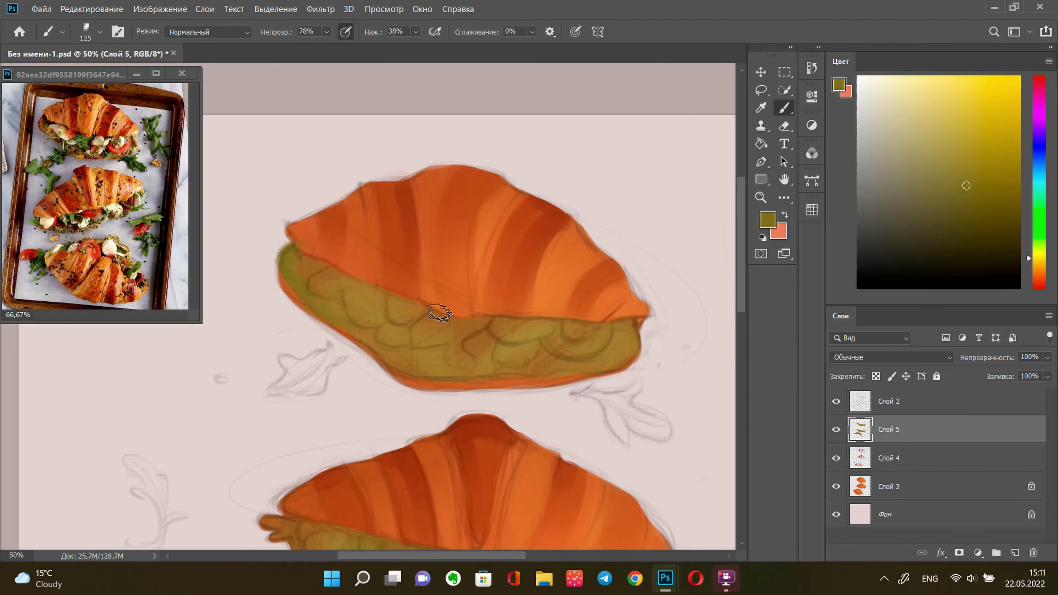
{"action": "right_click", "coordinate": [632, 299], "text": "alt+shift"}
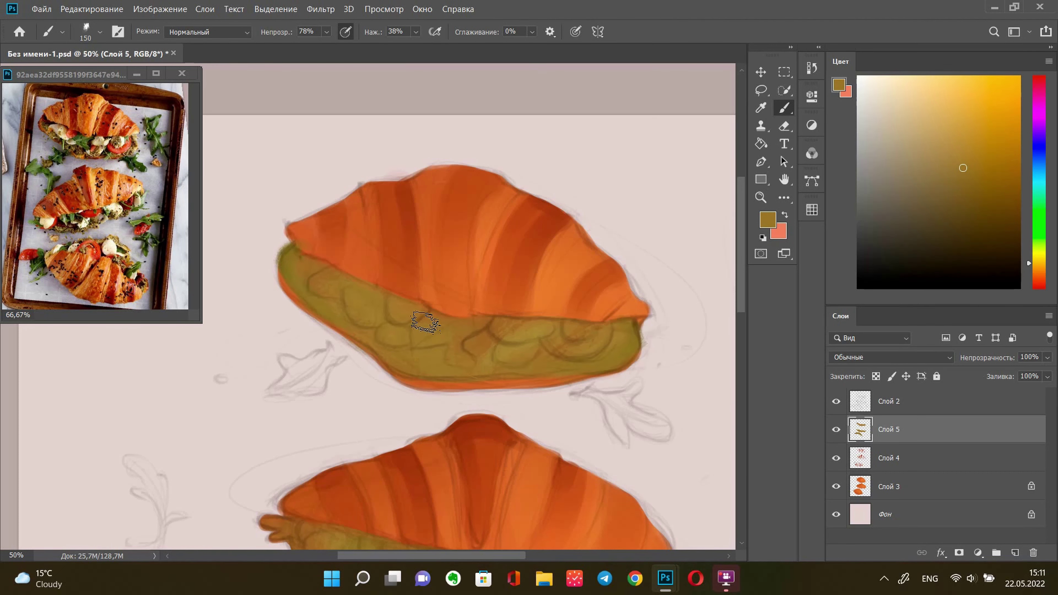
Enlarge the reference photo window to show the whole tray, then recentre on the middle croissant
{"action": "key", "text": "v"}
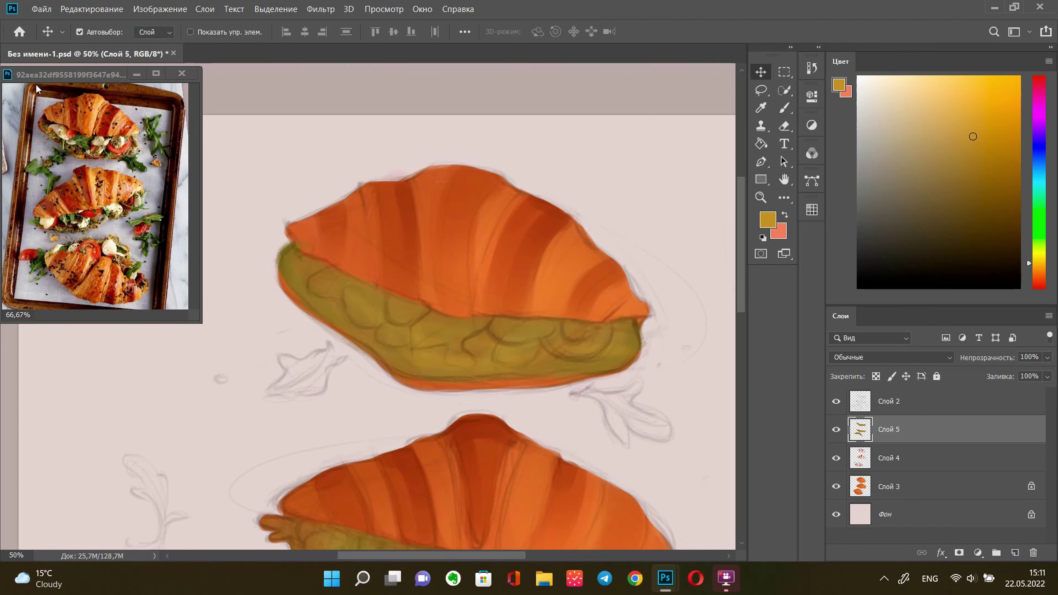
{"action": "left_click", "coordinate": [102, 146]}
{"action": "scroll", "coordinate": [102, 146], "scroll_direction": "up", "scroll_amount": 2}
{"action": "scroll", "coordinate": [102, 146], "scroll_direction": "down", "scroll_amount": 2}
{"action": "key", "text": "h"}
{"action": "left_click_drag", "start_coordinate": [102, 146], "coordinate": [59, 230]}
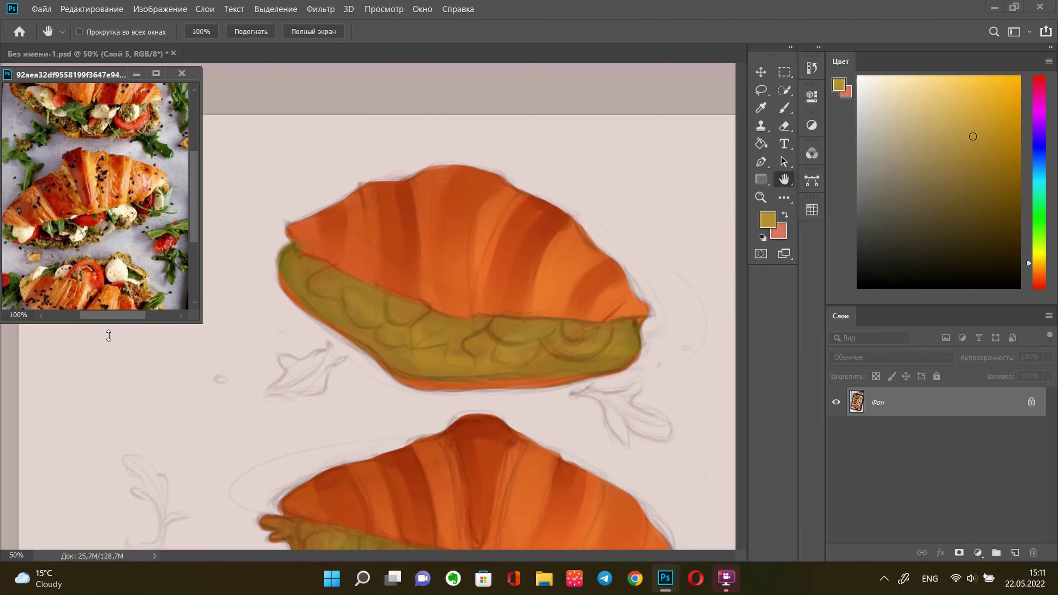
{"action": "left_click", "coordinate": [107, 323]}
{"action": "left_click_drag", "start_coordinate": [121, 323], "coordinate": [120, 450]}
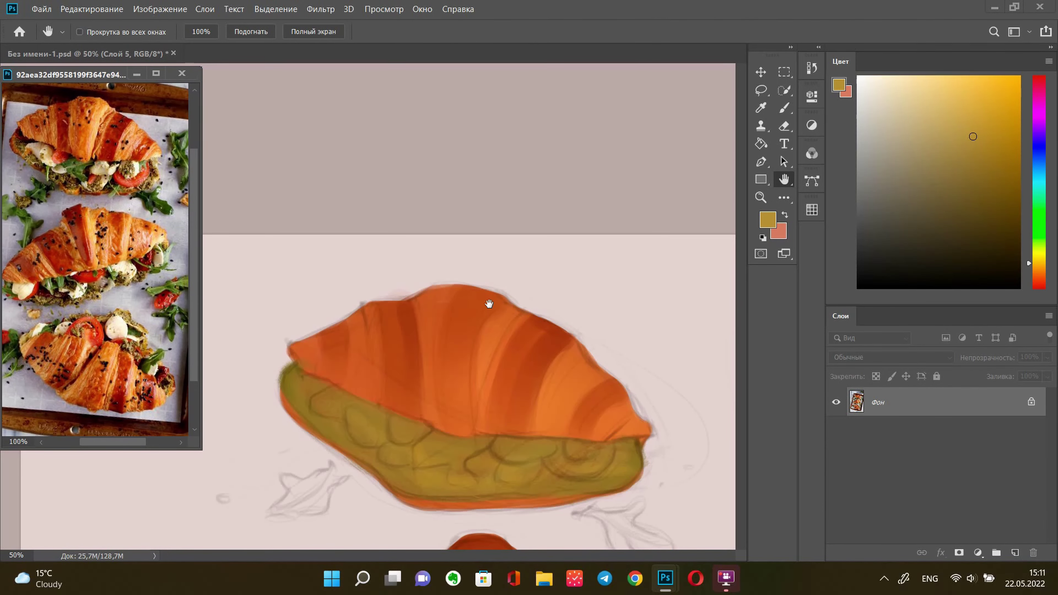
{"action": "mouse_move", "coordinate": [525, 529]}
{"action": "left_mouse_down"}
{"action": "mouse_move", "coordinate": [554, 329]}
{"action": "mouse_move", "coordinate": [610, 185]}
{"action": "left_mouse_up"}
{"action": "key", "text": "b"}
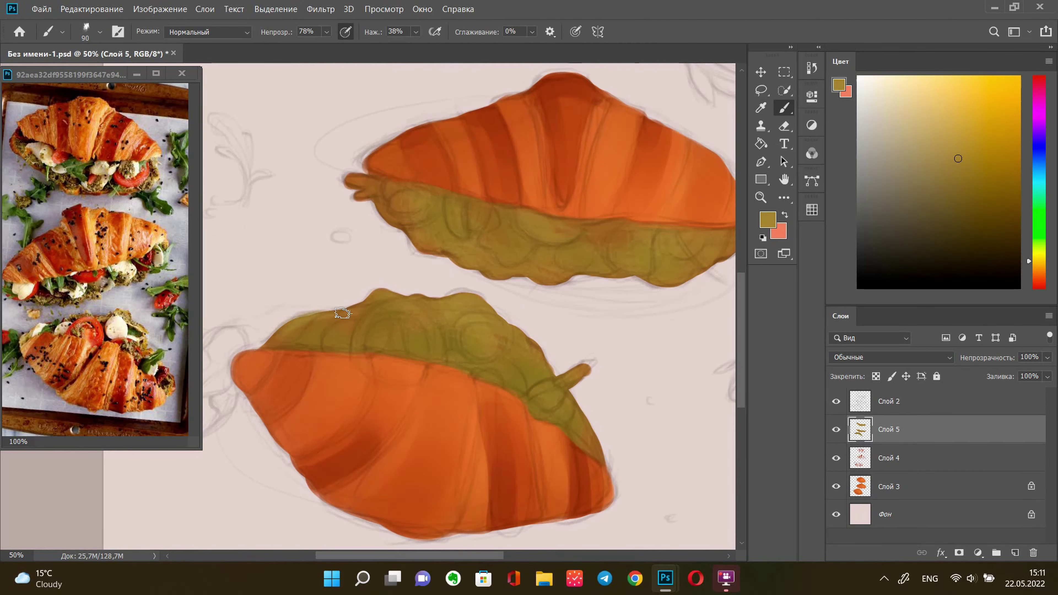
Darken the olive filling edges on the bottom and top croissants, then add Слой 6
{"action": "left_click", "coordinate": [465, 300], "text": "alt"}
{"action": "left_click_drag", "start_coordinate": [420, 303], "coordinate": [560, 371]}
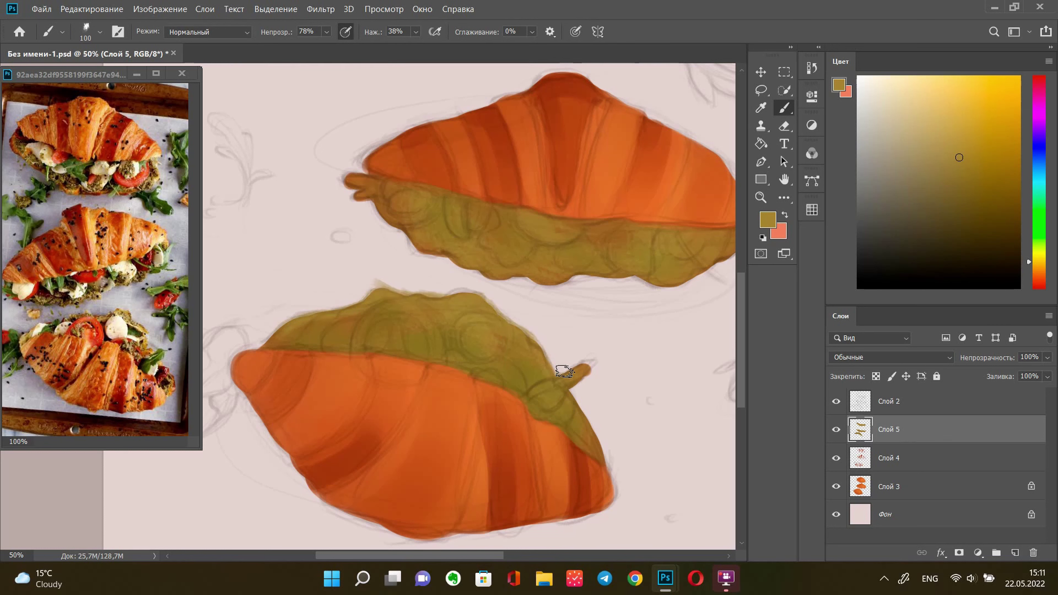
{"action": "left_click", "coordinate": [396, 215], "text": "alt"}
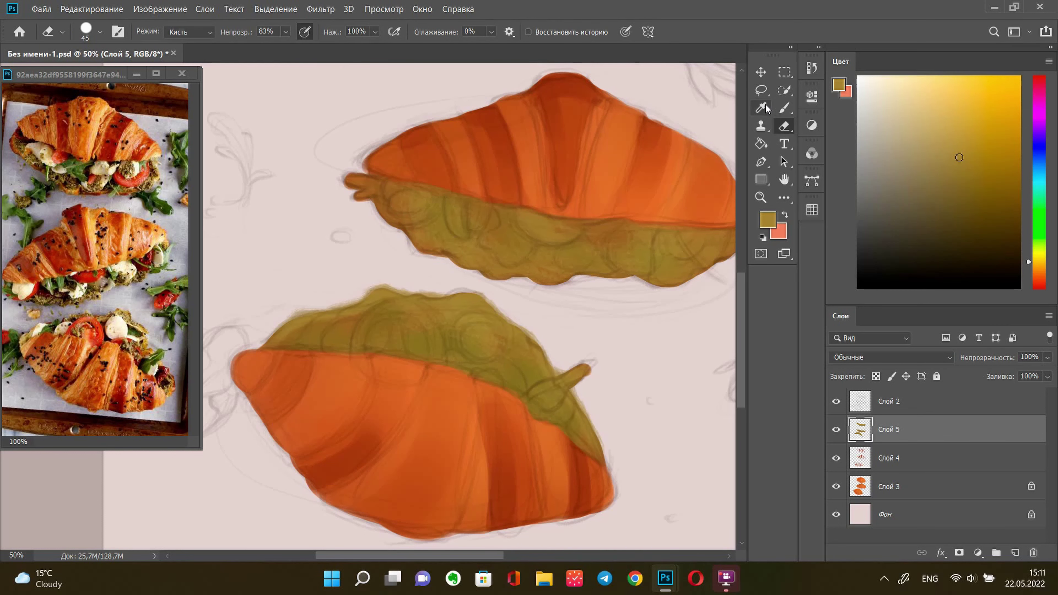
{"action": "left_click_drag", "start_coordinate": [397, 216], "coordinate": [704, 277]}
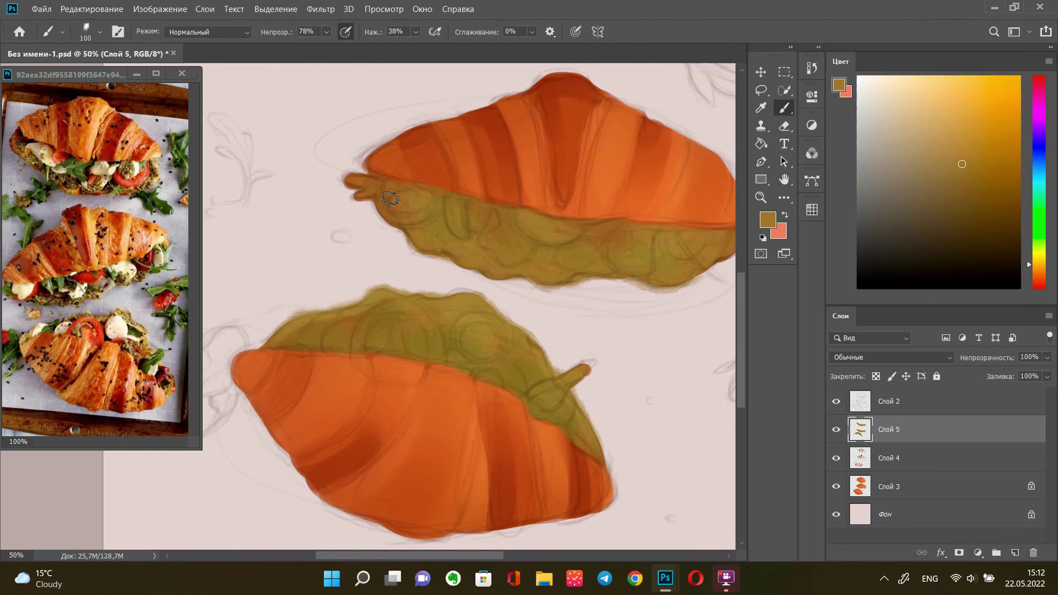
{"action": "left_click_drag", "start_coordinate": [731, 236], "coordinate": [425, 307]}
{"action": "left_click_drag", "start_coordinate": [565, 214], "coordinate": [560, 427]}
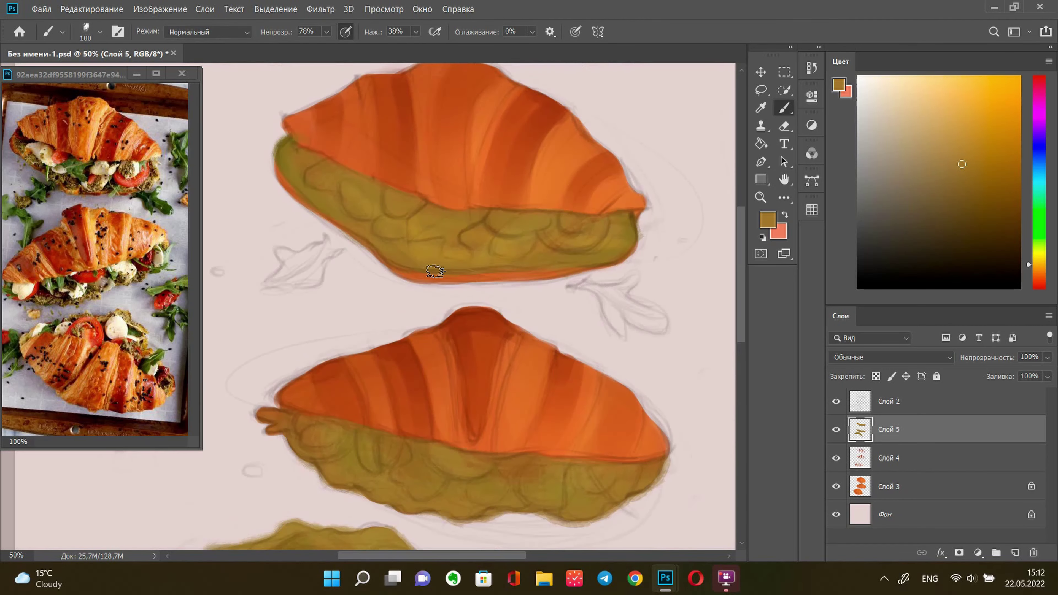
{"action": "left_click_drag", "start_coordinate": [513, 243], "coordinate": [527, 228]}
{"action": "key", "text": "ctrl+shift+alt+n"}
Make Слой 6 active and mix a tomato red foreground colour
{"action": "key", "text": "w"}
{"action": "left_click", "coordinate": [860, 457], "text": "ctrl"}
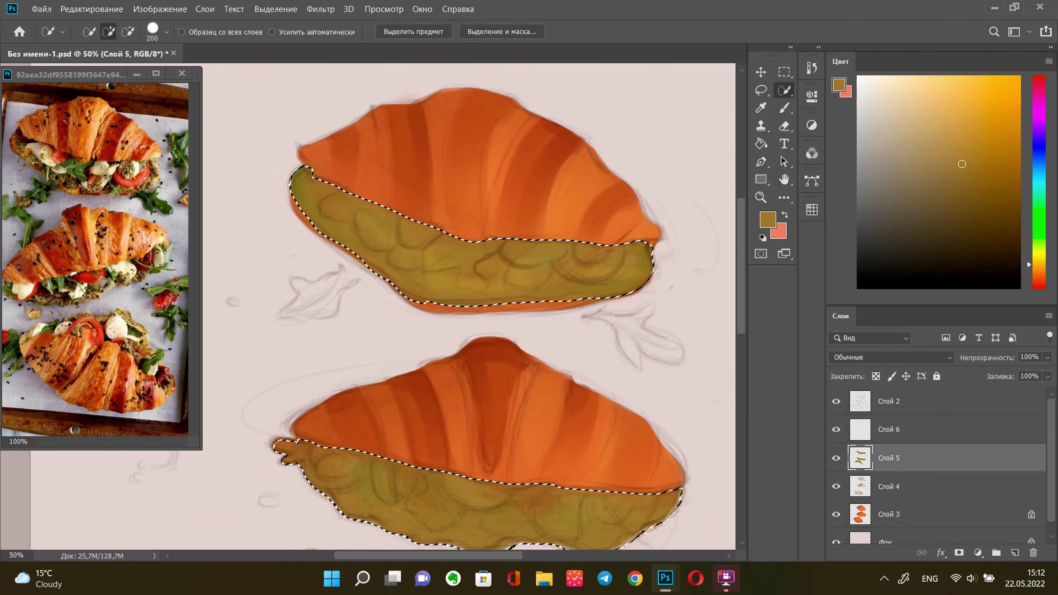
{"action": "key", "text": "ctrl+d"}
{"action": "left_click", "coordinate": [889, 429]}
{"action": "key", "text": "i"}
{"action": "left_click", "coordinate": [767, 220]}
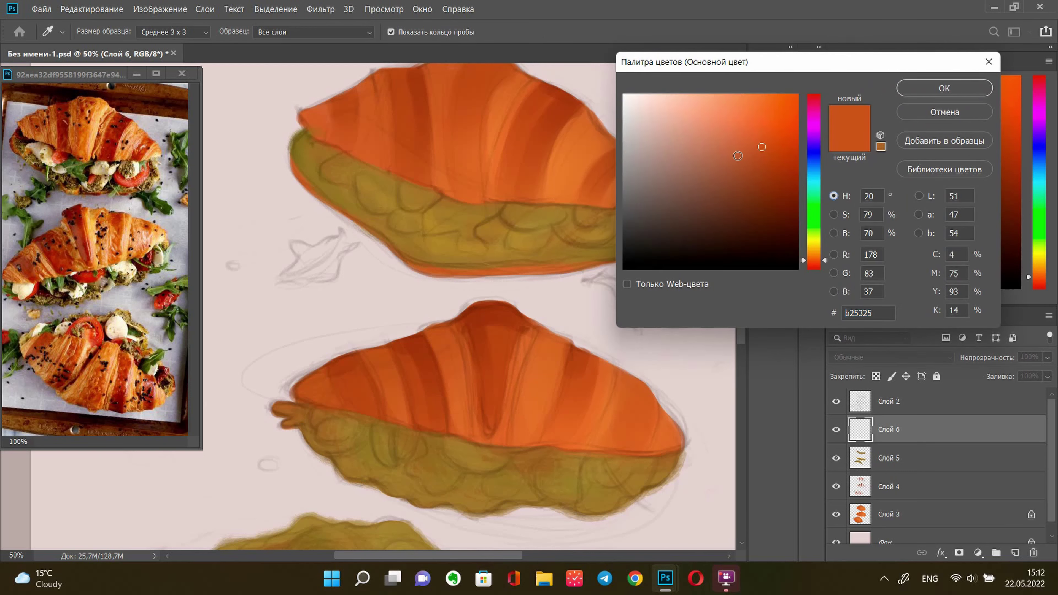
{"action": "left_click", "coordinate": [645, 207]}
{"action": "left_click_drag", "start_coordinate": [644, 216], "coordinate": [654, 227]}
{"action": "key", "text": "Return"}
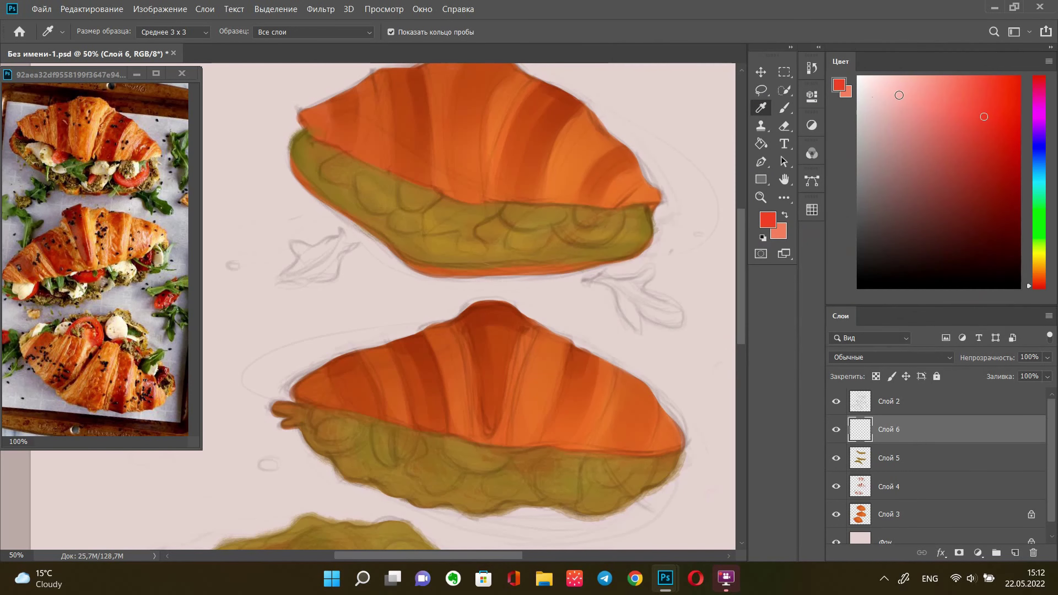
{"action": "left_click", "coordinate": [767, 220]}
{"action": "left_click", "coordinate": [943, 88]}
Paint red tomato slices in the top croissant's filling with a round brush
{"action": "key", "text": "b"}
{"action": "right_click", "coordinate": [525, 250]}
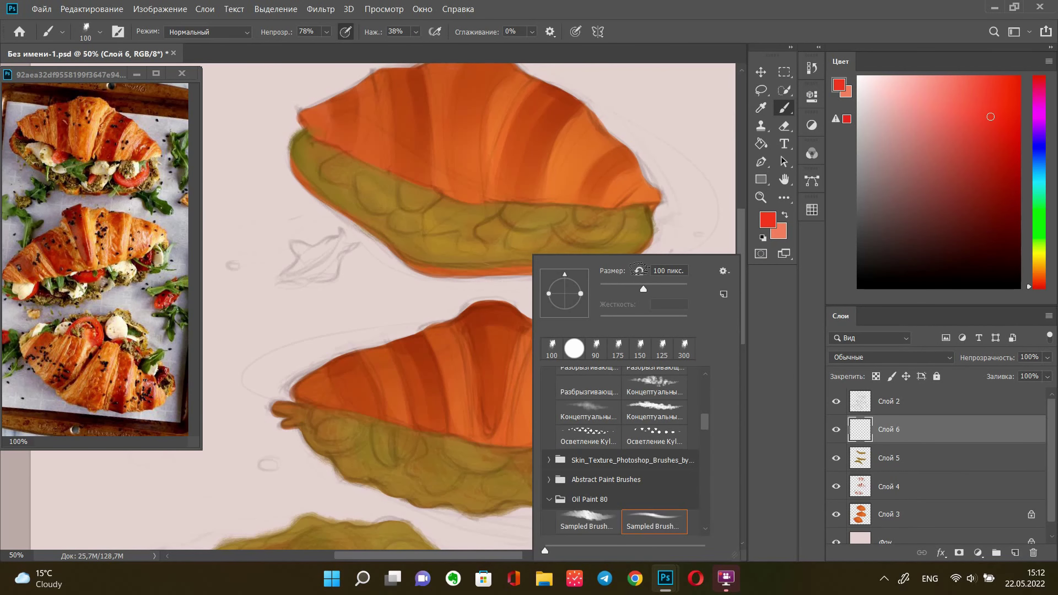
{"action": "left_click", "coordinate": [630, 141]}
{"action": "left_click_drag", "start_coordinate": [559, 221], "coordinate": [617, 233]}
{"action": "left_click", "coordinate": [587, 225], "text": "alt"}
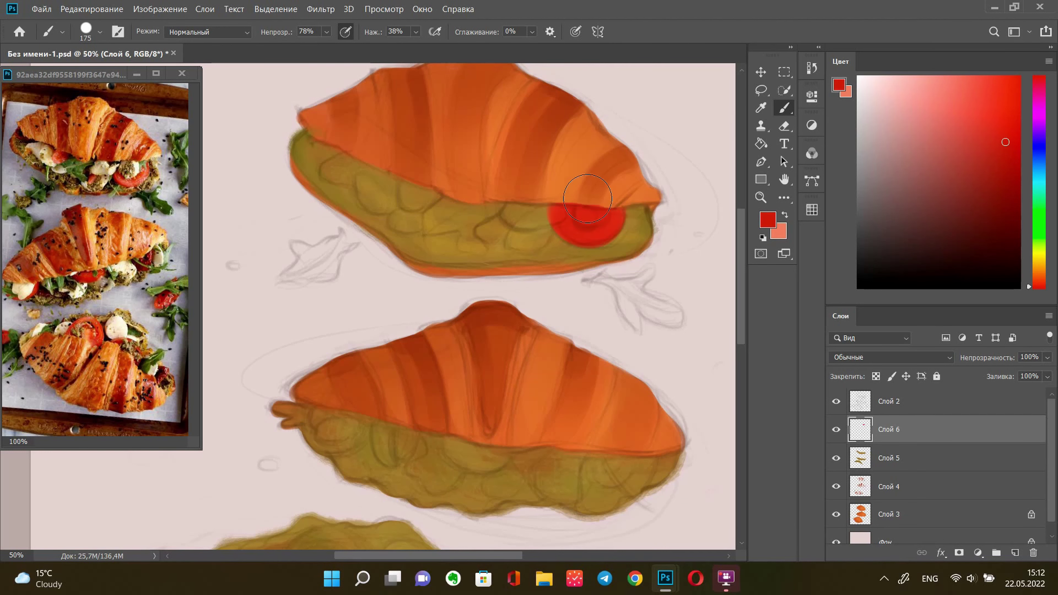
{"action": "left_click", "coordinate": [762, 107]}
{"action": "key", "text": "b"}
{"action": "left_click", "coordinate": [596, 221], "text": "alt"}
{"action": "left_click_drag", "start_coordinate": [410, 193], "coordinate": [432, 190]}
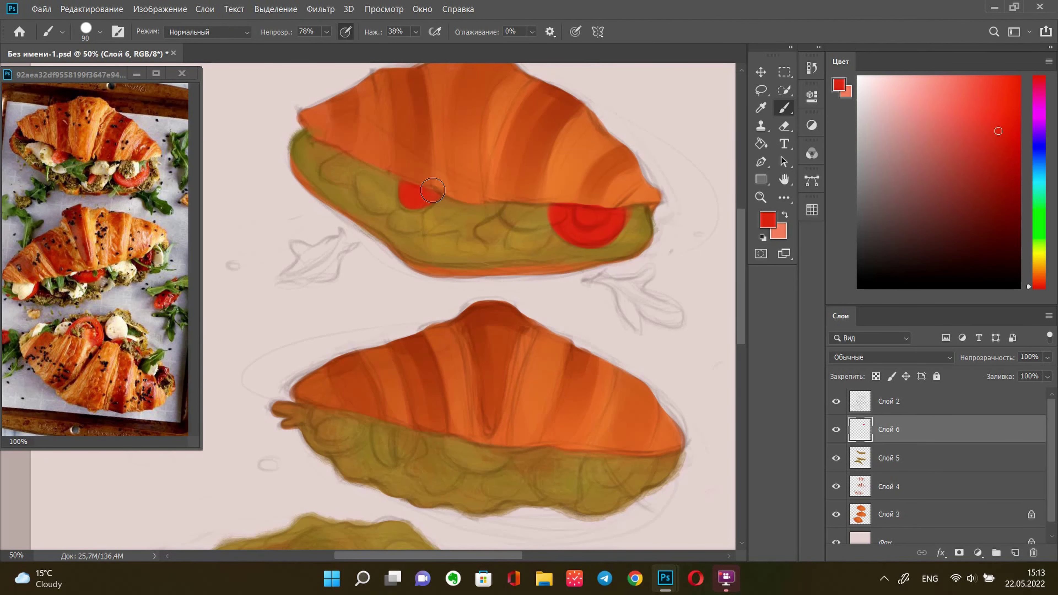
Paint tomato slices on the middle croissant and two on the lower croissant
{"action": "key", "text": "bracketright"}
{"action": "scroll", "coordinate": [479, 366], "scroll_direction": "down", "scroll_amount": 3}
{"action": "left_click_drag", "start_coordinate": [500, 327], "coordinate": [468, 314]}
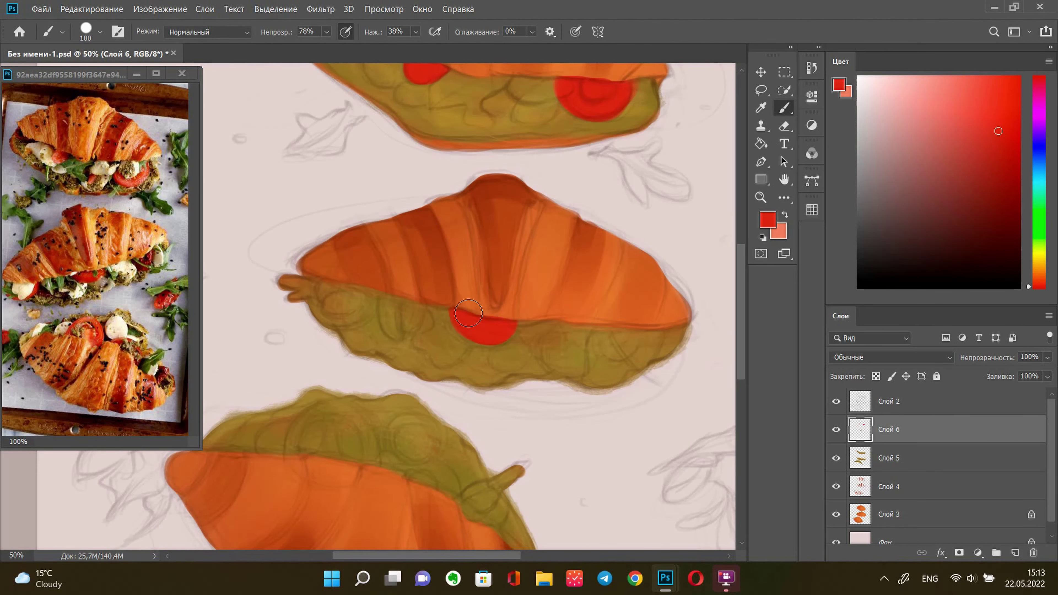
{"action": "left_click_drag", "start_coordinate": [331, 301], "coordinate": [350, 298]}
{"action": "key", "text": "bracketright"}
{"action": "left_click_drag", "start_coordinate": [552, 388], "coordinate": [585, 272]}
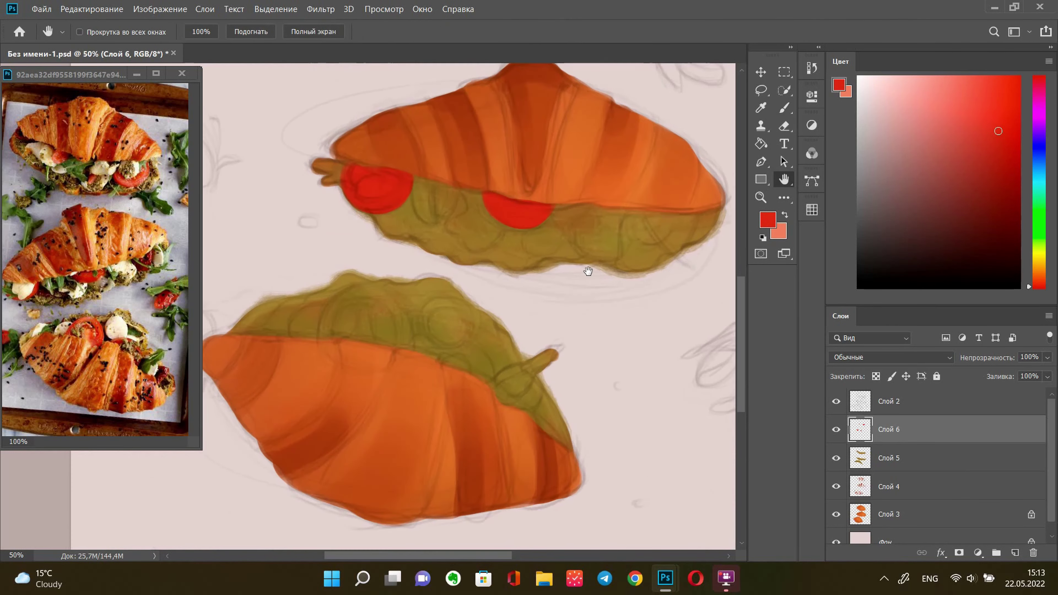
{"action": "left_click_drag", "start_coordinate": [358, 313], "coordinate": [387, 348]}
{"action": "left_click_drag", "start_coordinate": [362, 312], "coordinate": [358, 307]}
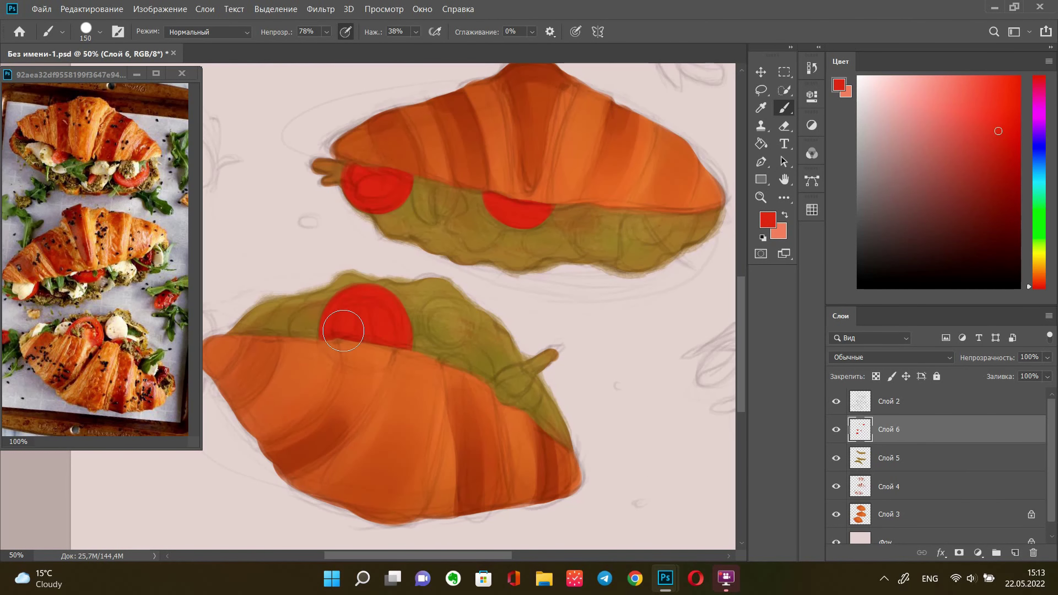
{"action": "left_click_drag", "start_coordinate": [454, 359], "coordinate": [479, 367]}
Add a dark-red tomato at the middle croissant's right, zoom out to check, and add Слой 7
{"action": "left_click", "coordinate": [1008, 160]}
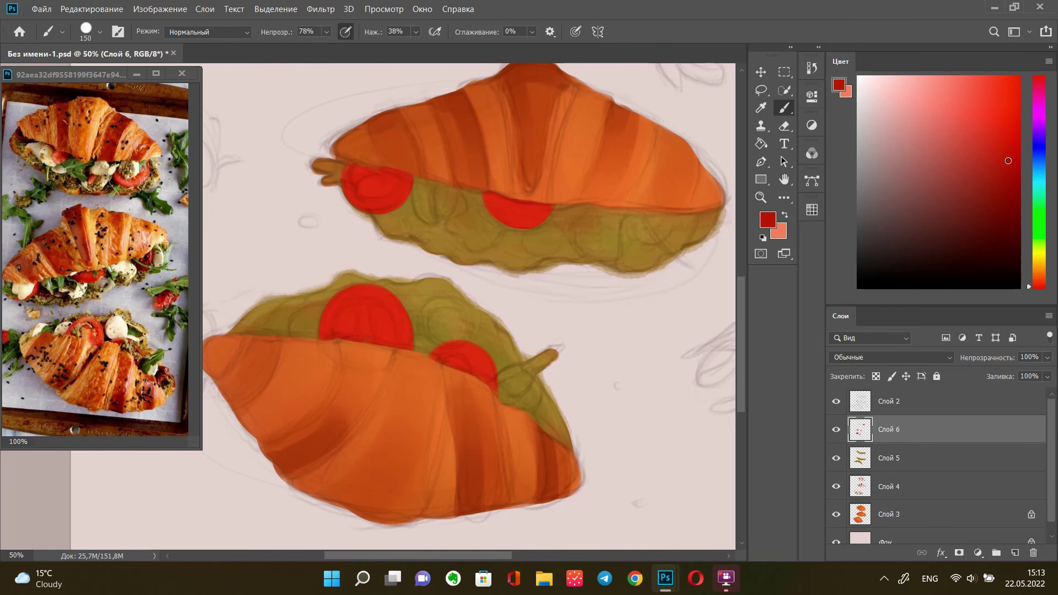
{"action": "left_click", "coordinate": [838, 85]}
{"action": "left_click", "coordinate": [944, 85]}
{"action": "left_click_drag", "start_coordinate": [644, 216], "coordinate": [667, 229]}
{"action": "key", "text": "z"}
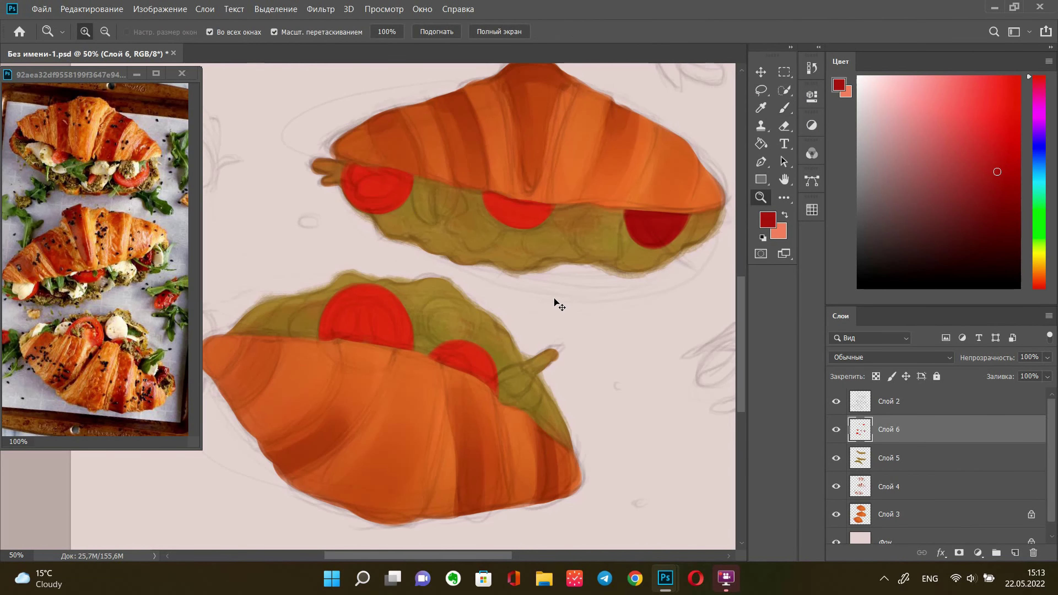
{"action": "key", "text": "ctrl+minus"}
{"action": "key", "text": "b"}
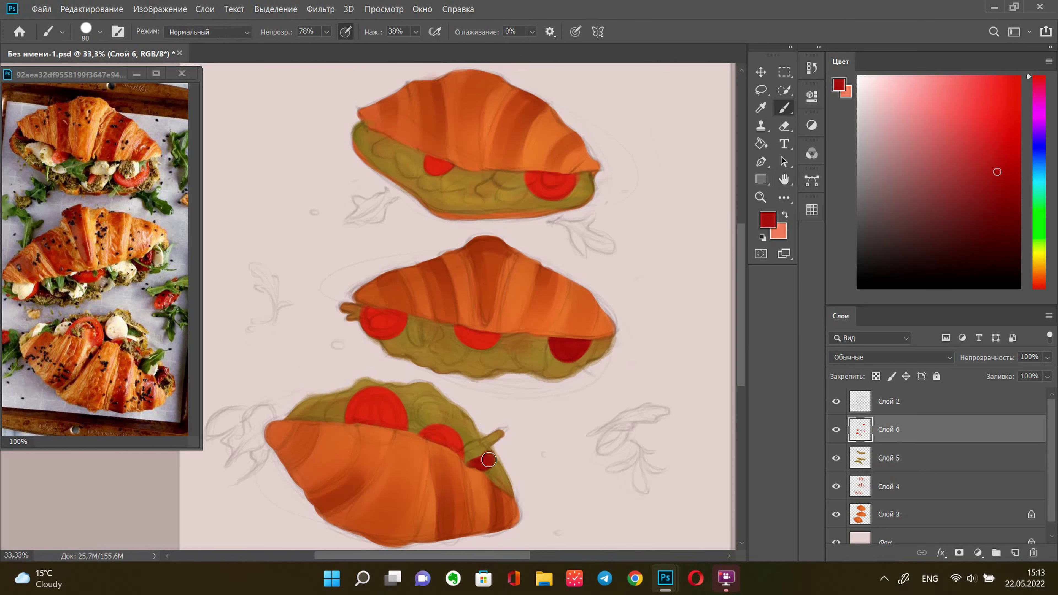
{"action": "key", "text": "e"}
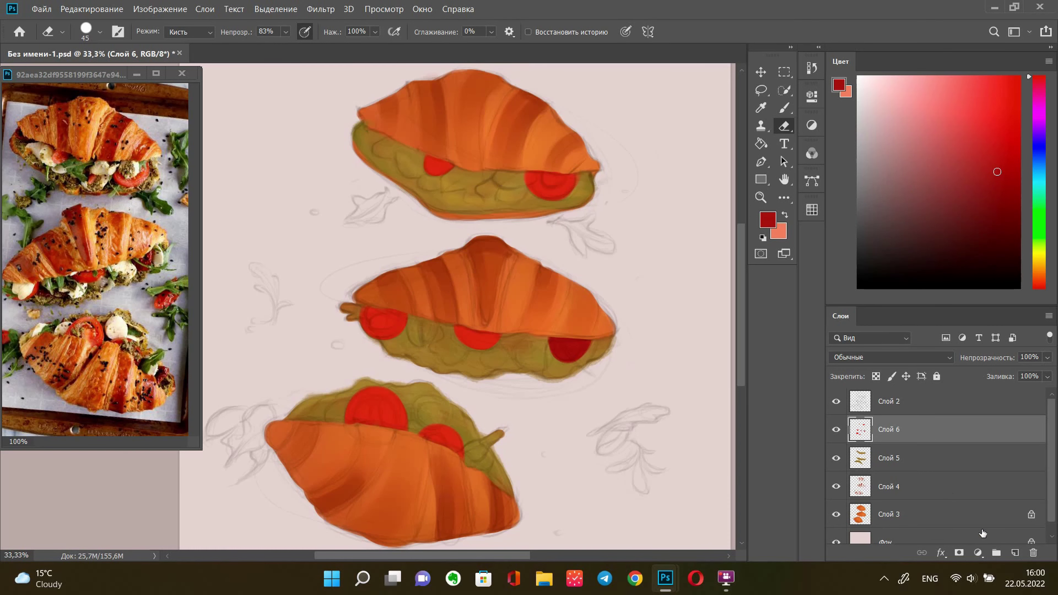
{"action": "left_click", "coordinate": [1015, 552]}
Paint cream mozzarella beside the left tomato on the top croissant, with the layer beneath the tomatoes
{"action": "key", "text": "i"}
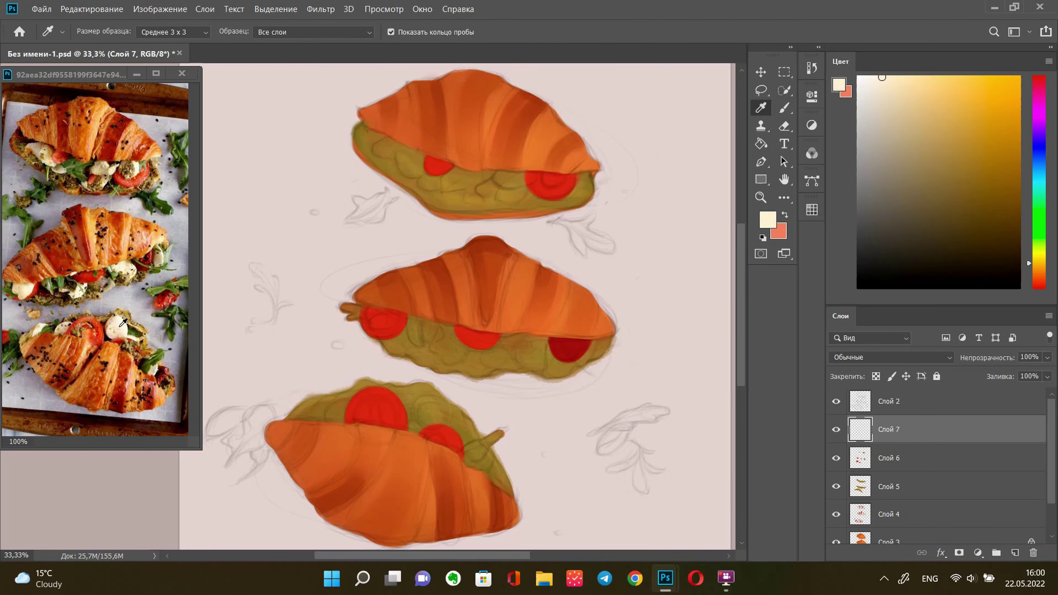
{"action": "key", "text": "z"}
{"action": "key", "text": "ctrl+plus"}
{"action": "key", "text": "b"}
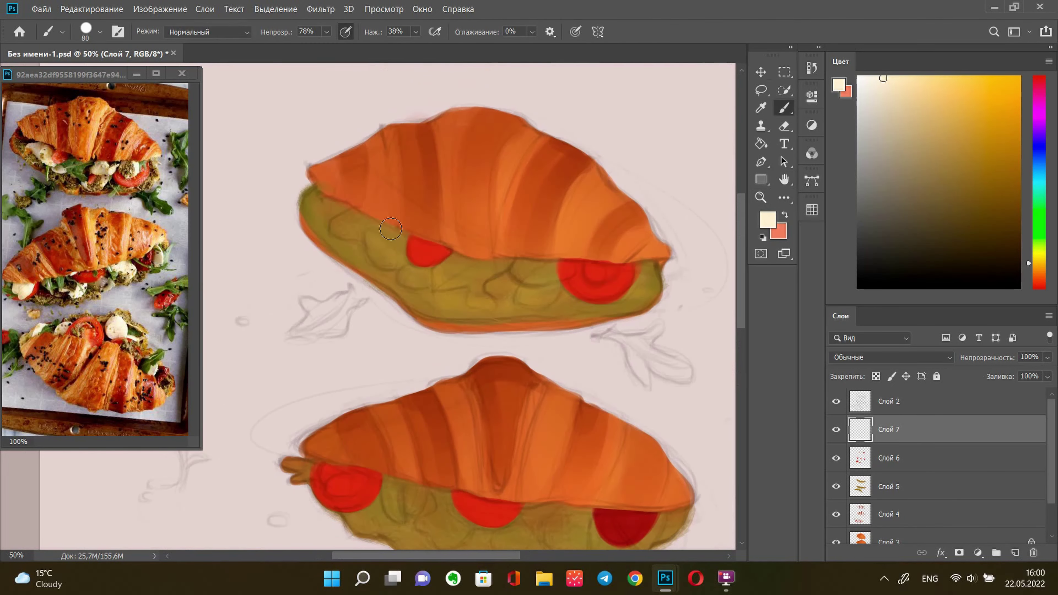
{"action": "left_click_drag", "start_coordinate": [369, 240], "coordinate": [395, 264]}
{"action": "key", "text": "ctrl+bracketleft"}
{"action": "key", "text": "bracketleft"}
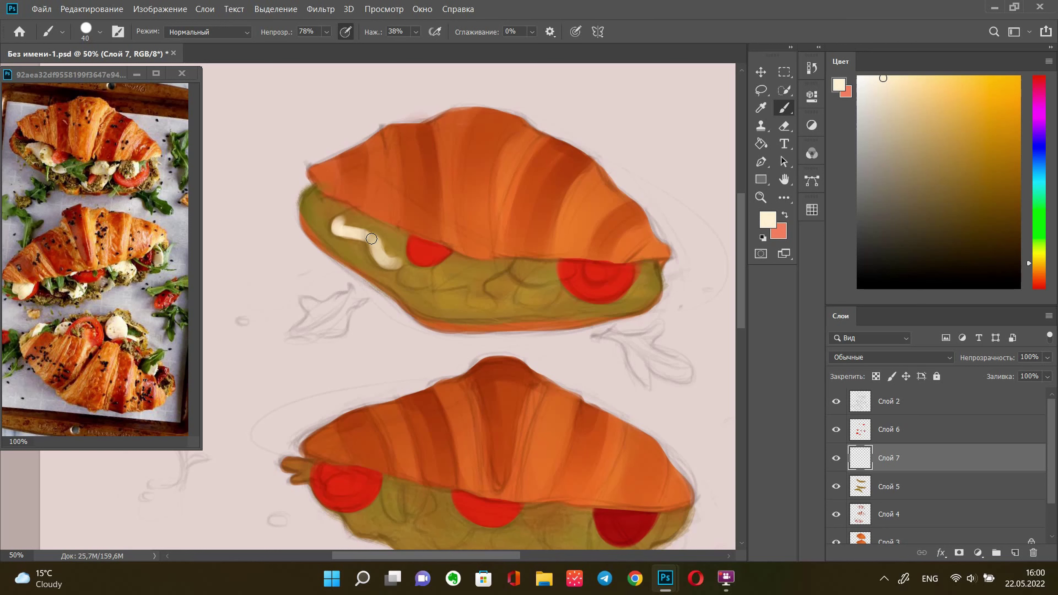
{"action": "mouse_move", "coordinate": [333, 221]}
{"action": "left_mouse_down"}
{"action": "mouse_move", "coordinate": [379, 259]}
{"action": "mouse_move", "coordinate": [411, 268]}
{"action": "left_mouse_up"}
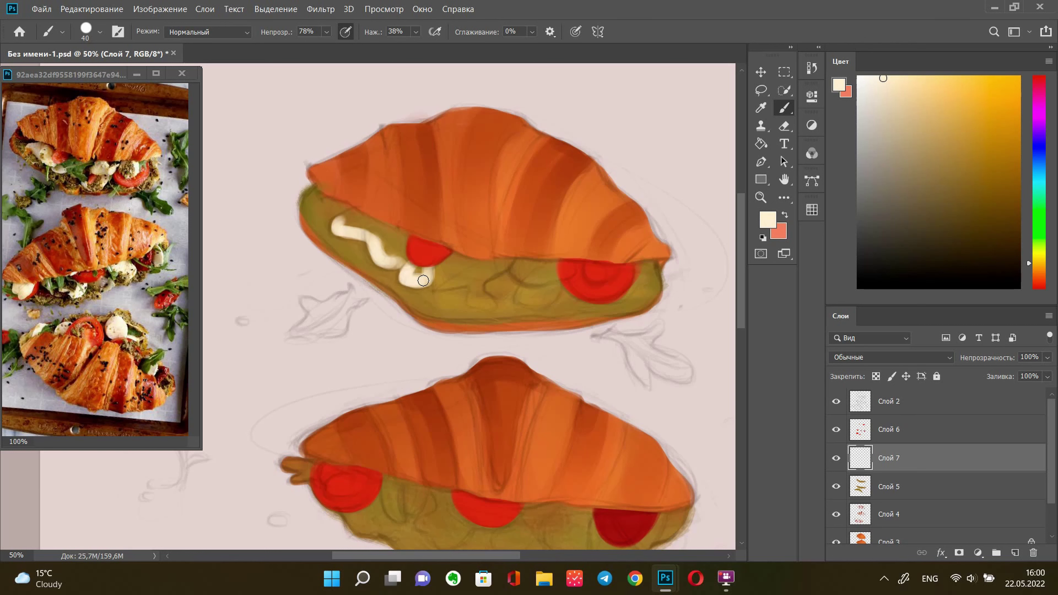
{"action": "left_click_drag", "start_coordinate": [347, 214], "coordinate": [408, 239]}
Fill out the mozzarella pieces near the right tomato and move Слой 7 above the tomatoes
{"action": "key", "text": "e"}
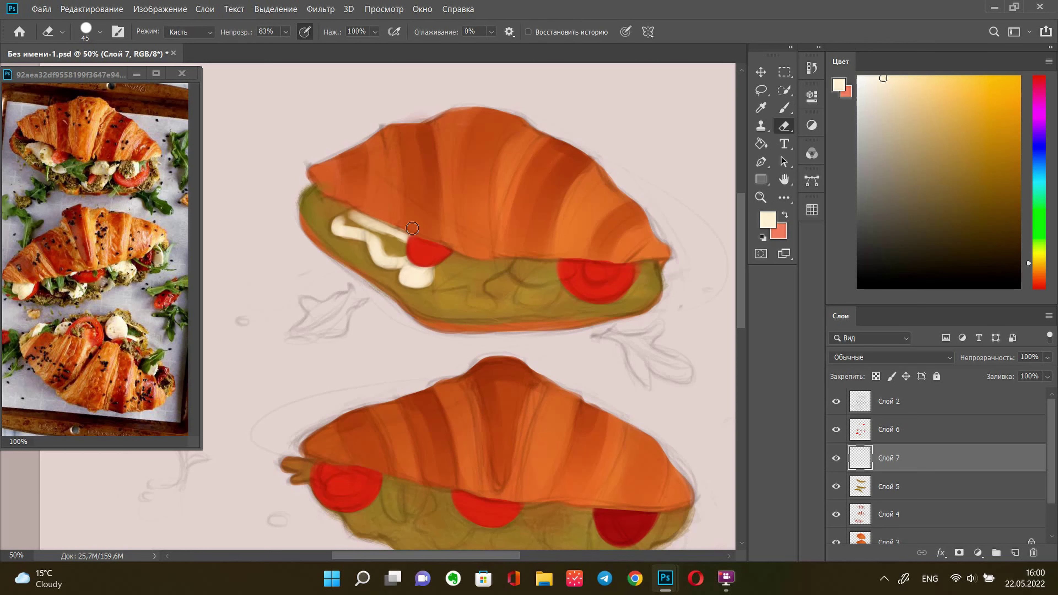
{"action": "key", "text": "b"}
{"action": "left_click_drag", "start_coordinate": [336, 215], "coordinate": [393, 244]}
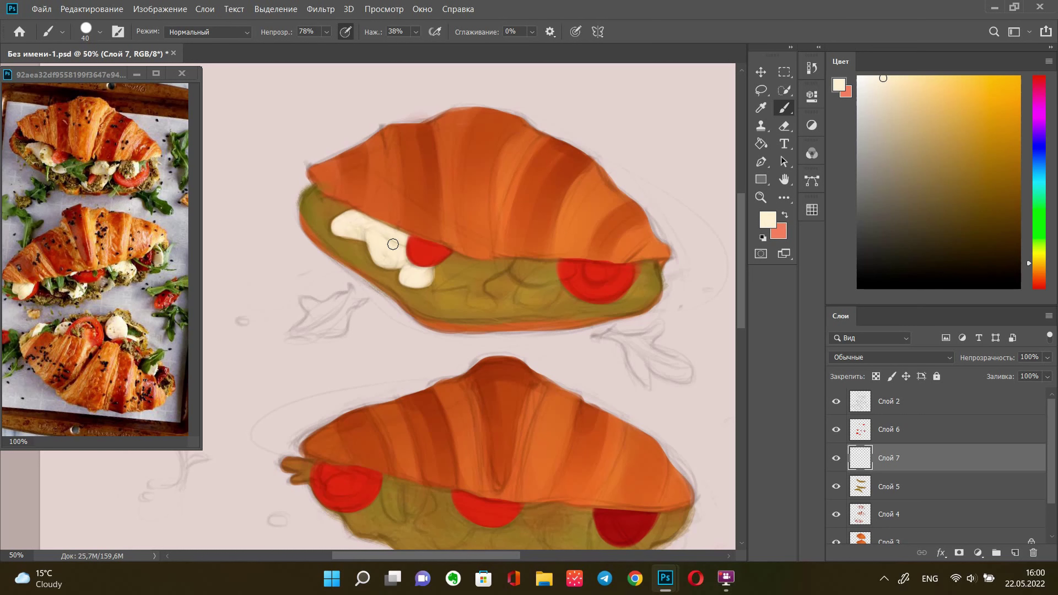
{"action": "left_click_drag", "start_coordinate": [519, 264], "coordinate": [538, 278]}
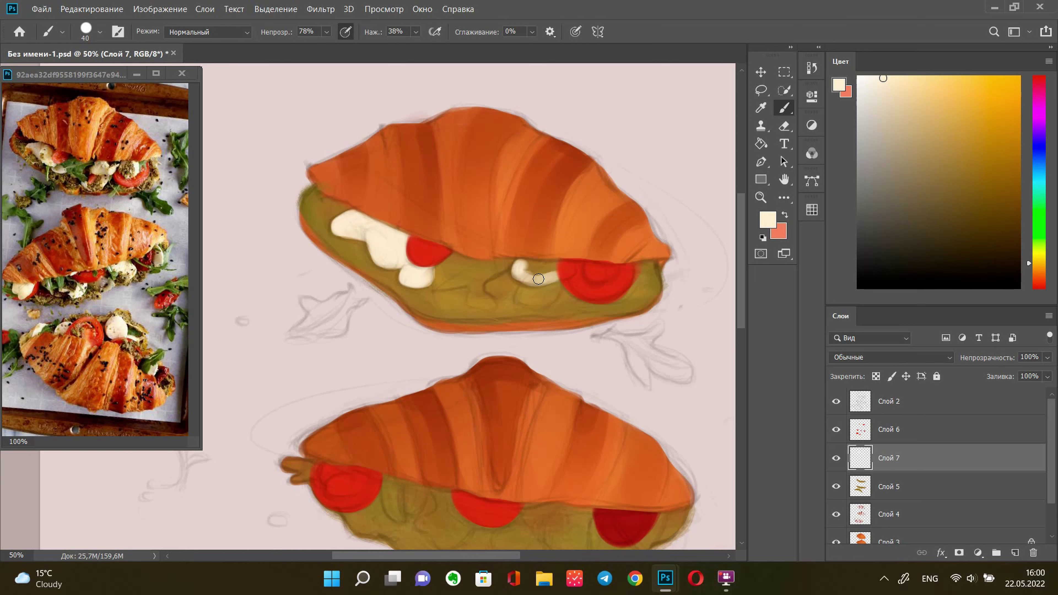
{"action": "key", "text": "ctrl+bracketright"}
{"action": "key", "text": "e"}
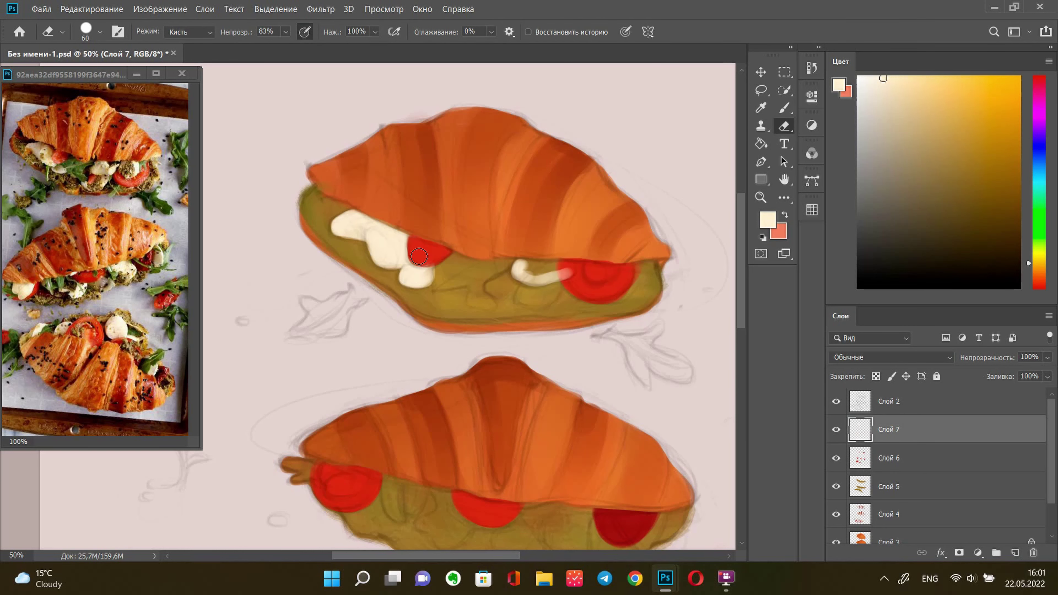
{"action": "key", "text": "b"}
{"action": "mouse_move", "coordinate": [563, 271]}
{"action": "left_mouse_down"}
{"action": "mouse_move", "coordinate": [524, 275]}
{"action": "mouse_move", "coordinate": [611, 272]}
{"action": "mouse_move", "coordinate": [594, 275]}
{"action": "left_mouse_up"}
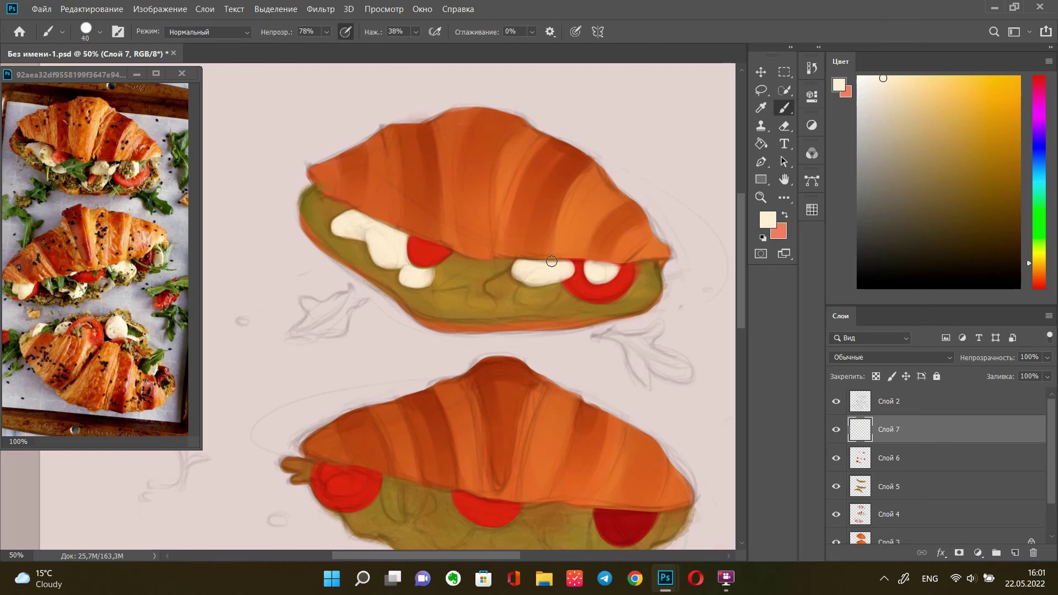
{"action": "left_click_drag", "start_coordinate": [523, 297], "coordinate": [526, 288]}
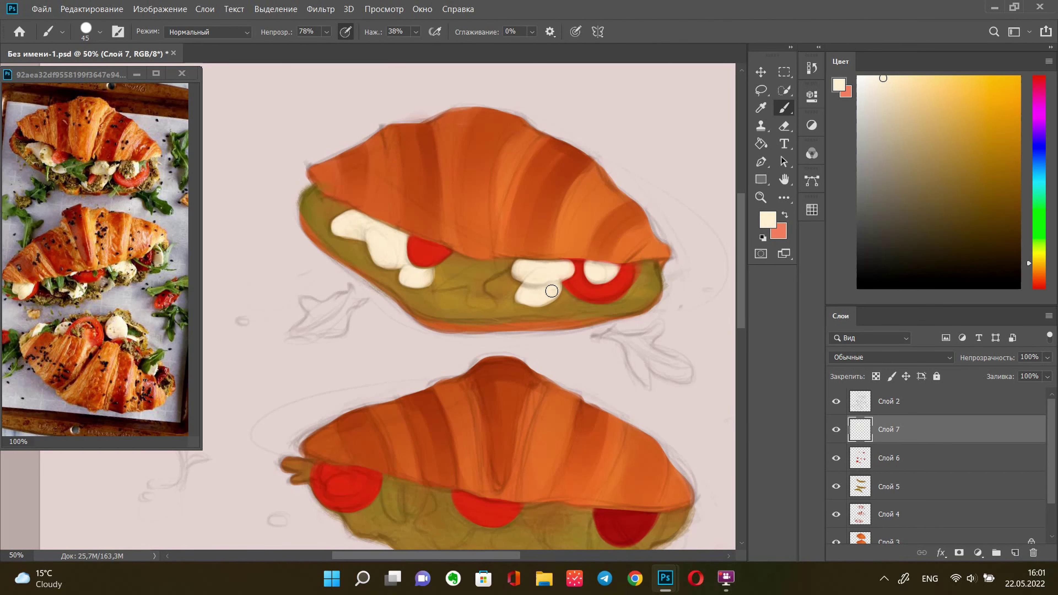
Paint cream mozzarella pieces between the middle croissant's tomatoes, undoing one stray stroke
{"action": "left_click_drag", "start_coordinate": [539, 542], "coordinate": [527, 310]}
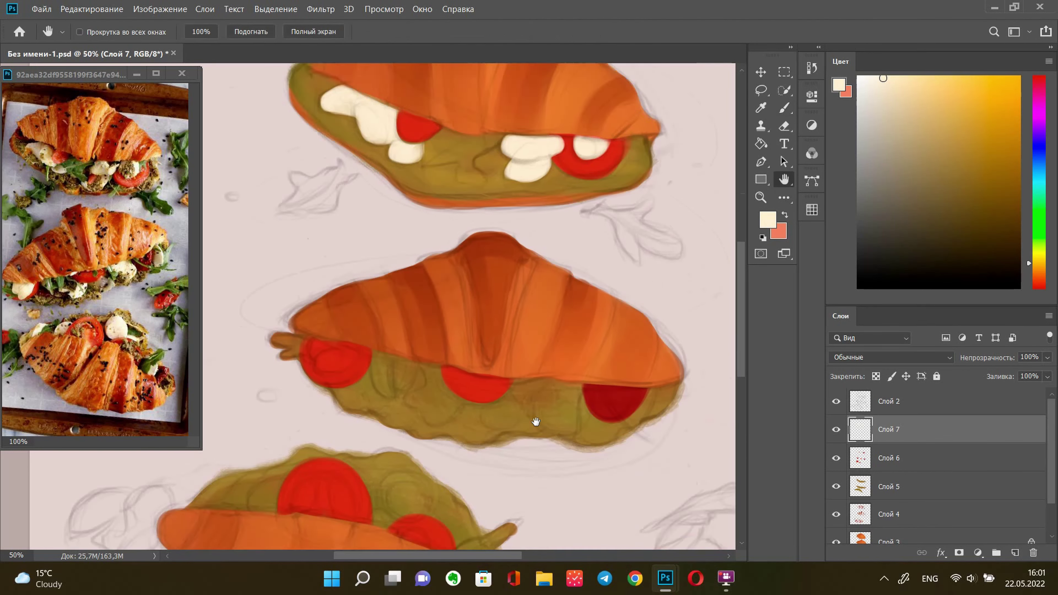
{"action": "left_click_drag", "start_coordinate": [315, 242], "coordinate": [331, 237]}
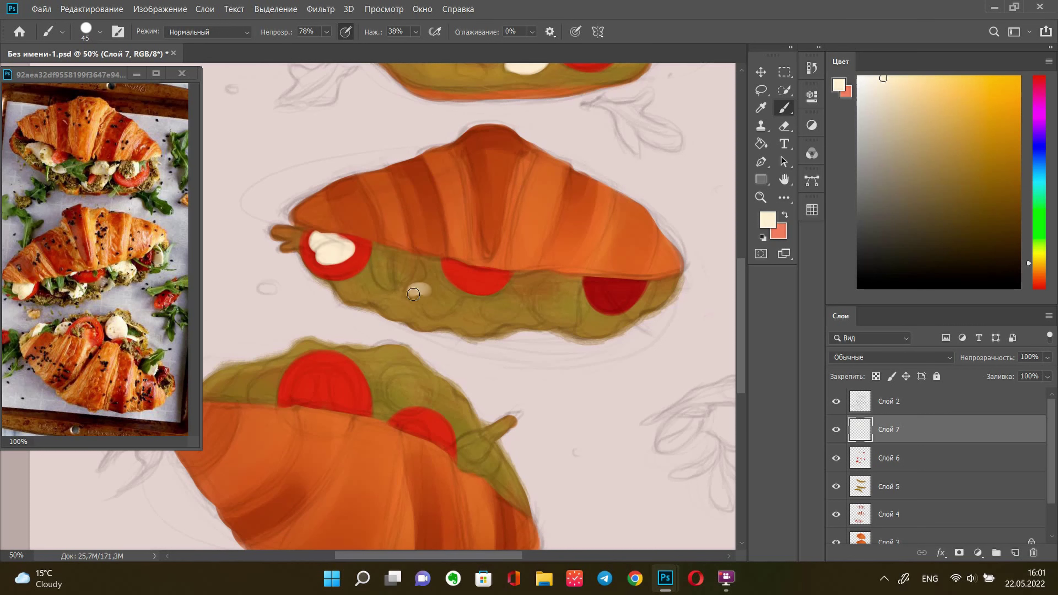
{"action": "mouse_move", "coordinate": [412, 291]}
{"action": "left_mouse_down"}
{"action": "mouse_move", "coordinate": [435, 308]}
{"action": "mouse_move", "coordinate": [433, 262]}
{"action": "left_mouse_up"}
{"action": "mouse_move", "coordinate": [433, 262]}
{"action": "left_mouse_down"}
{"action": "mouse_move", "coordinate": [451, 301]}
{"action": "mouse_move", "coordinate": [416, 290]}
{"action": "left_mouse_up"}
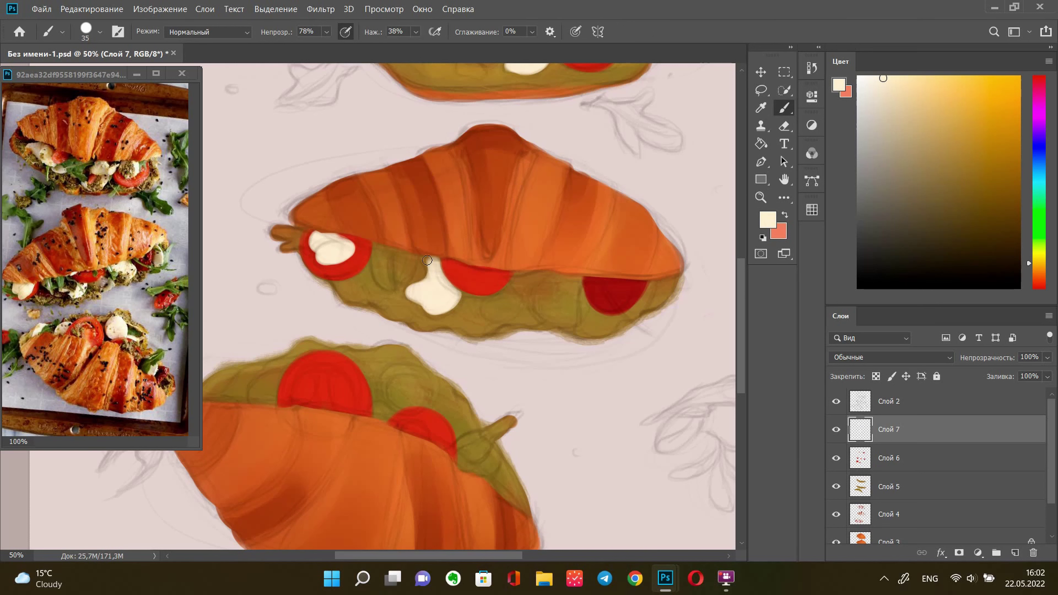
{"action": "key", "text": "bracketright"}
{"action": "key", "text": "bracketright"}
{"action": "key", "text": "bracketright"}
{"action": "mouse_move", "coordinate": [545, 287]}
{"action": "left_mouse_down"}
{"action": "mouse_move", "coordinate": [558, 316]}
{"action": "mouse_move", "coordinate": [571, 288]}
{"action": "mouse_move", "coordinate": [541, 298]}
{"action": "mouse_move", "coordinate": [552, 302]}
{"action": "left_mouse_up"}
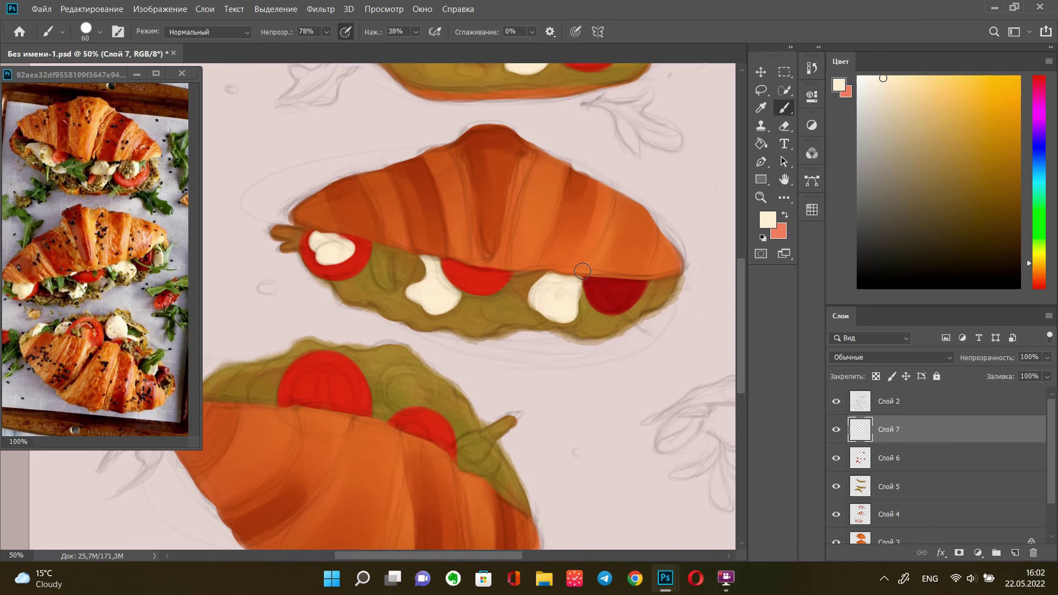
{"action": "left_click_drag", "start_coordinate": [652, 281], "coordinate": [633, 311]}
{"action": "key", "text": "e"}
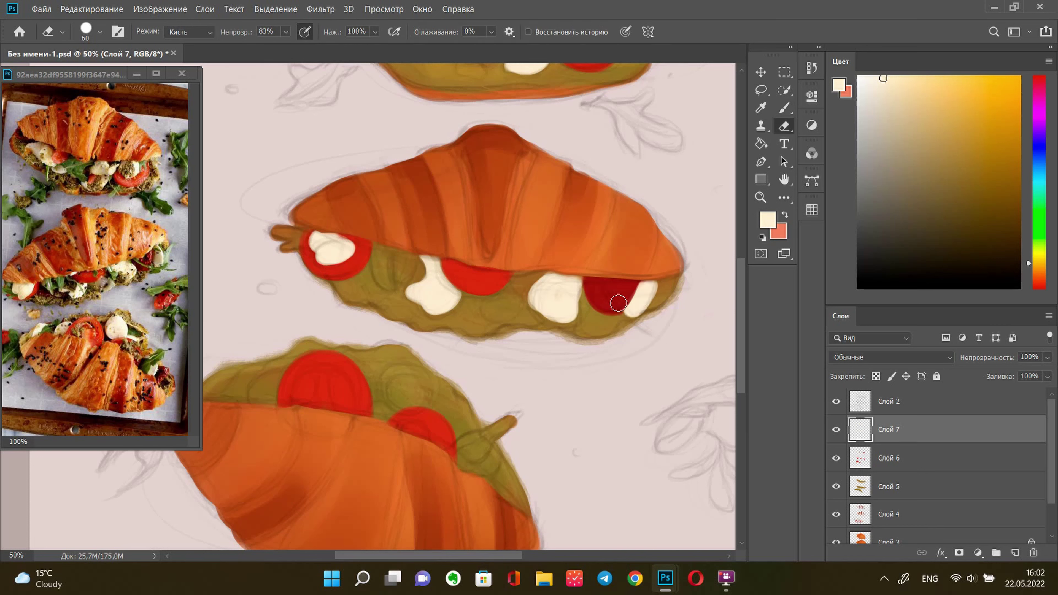
{"action": "key", "text": "b"}
{"action": "mouse_move", "coordinate": [508, 289]}
{"action": "left_mouse_down"}
{"action": "mouse_move", "coordinate": [485, 312]}
{"action": "mouse_move", "coordinate": [512, 288]}
{"action": "mouse_move", "coordinate": [515, 300]}
{"action": "left_mouse_up"}
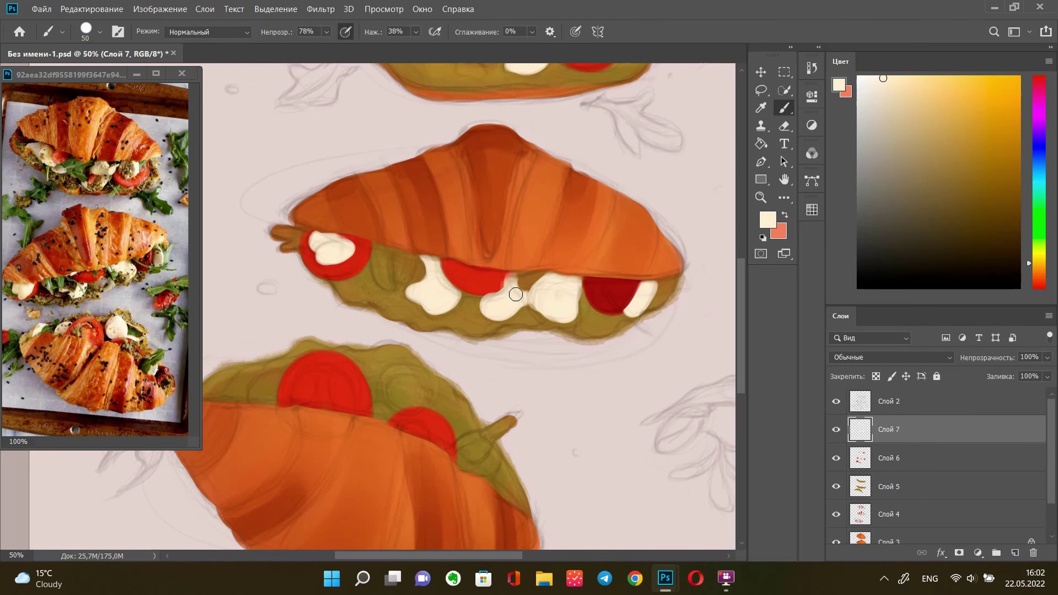
{"action": "key", "text": "ctrl+z"}
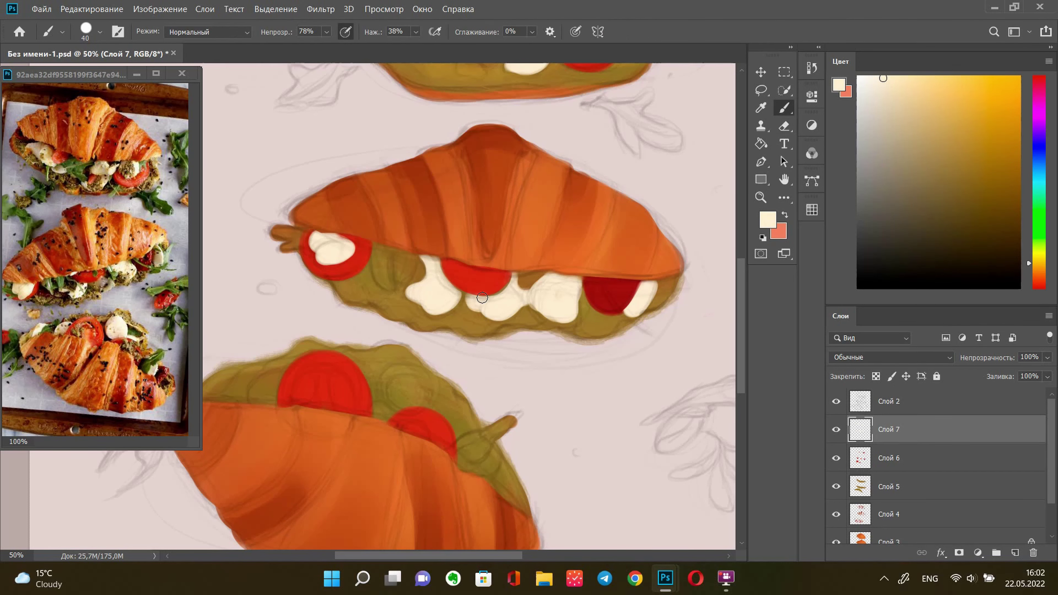
Paint mozzarella balls around the lower croissant's tomatoes and beside the leaf tip, cleaning edges with the Eraser
{"action": "left_click_drag", "start_coordinate": [376, 427], "coordinate": [464, 303]}
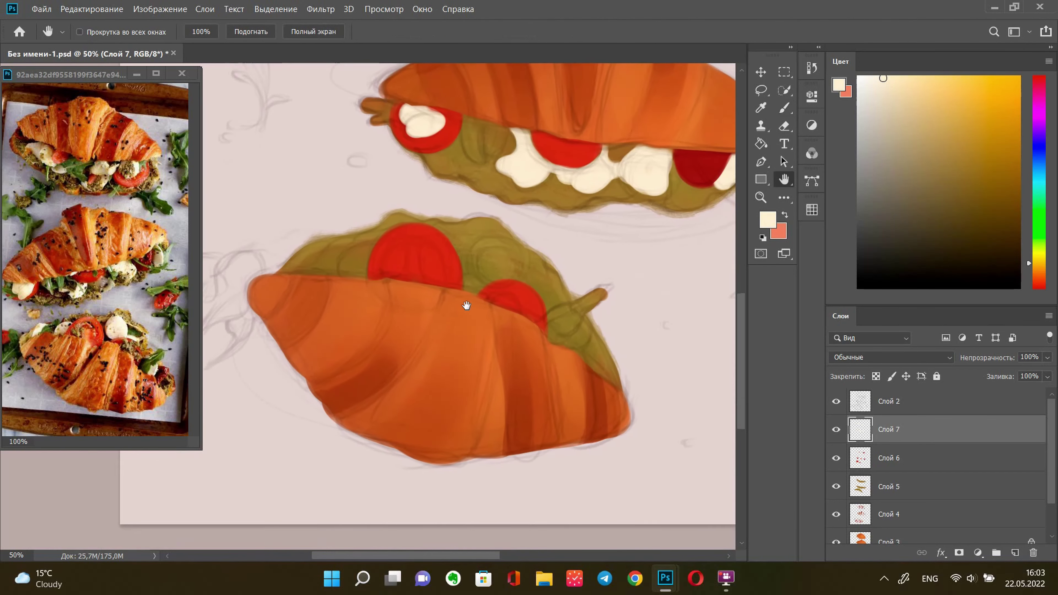
{"action": "key", "text": "bracketright"}
{"action": "key", "text": "bracketright"}
{"action": "key", "text": "bracketright"}
{"action": "mouse_move", "coordinate": [488, 250]}
{"action": "left_mouse_down"}
{"action": "mouse_move", "coordinate": [497, 271]}
{"action": "mouse_move", "coordinate": [487, 251]}
{"action": "mouse_move", "coordinate": [486, 266]}
{"action": "left_mouse_up"}
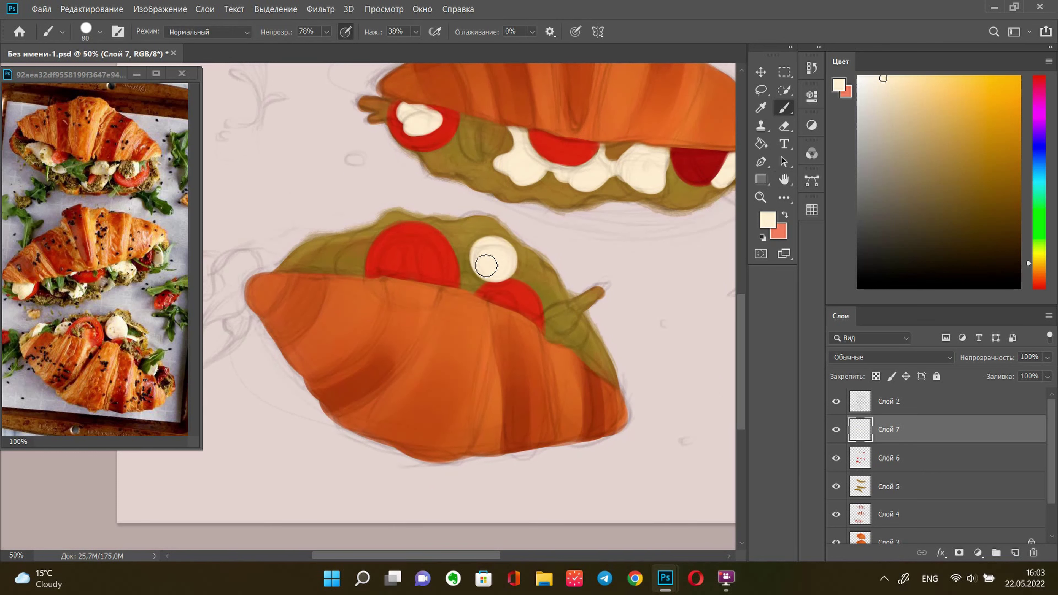
{"action": "mouse_move", "coordinate": [346, 250]}
{"action": "left_mouse_down"}
{"action": "mouse_move", "coordinate": [354, 269]}
{"action": "mouse_move", "coordinate": [336, 284]}
{"action": "left_mouse_up"}
{"action": "key", "text": "e"}
{"action": "key", "text": "b"}
{"action": "mouse_move", "coordinate": [312, 238]}
{"action": "left_mouse_down"}
{"action": "mouse_move", "coordinate": [331, 251]}
{"action": "mouse_move", "coordinate": [280, 256]}
{"action": "left_mouse_up"}
{"action": "key", "text": "e"}
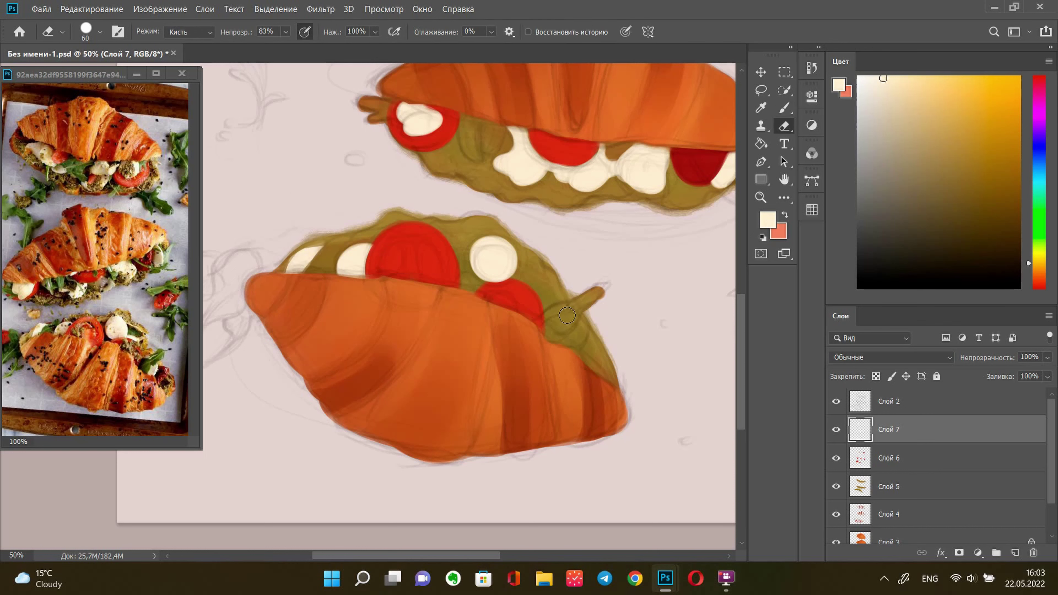
{"action": "key", "text": "b"}
{"action": "left_click_drag", "start_coordinate": [577, 329], "coordinate": [548, 344]}
{"action": "key", "text": "e"}
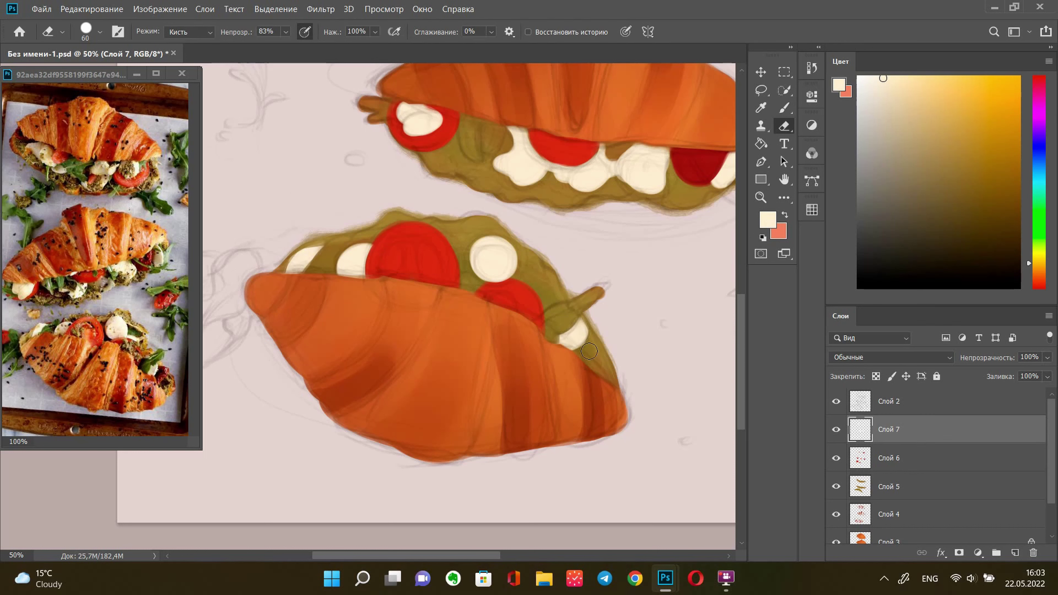
{"action": "key", "text": "b"}
{"action": "scroll", "coordinate": [458, 292], "scroll_direction": "up", "scroll_amount": 5}
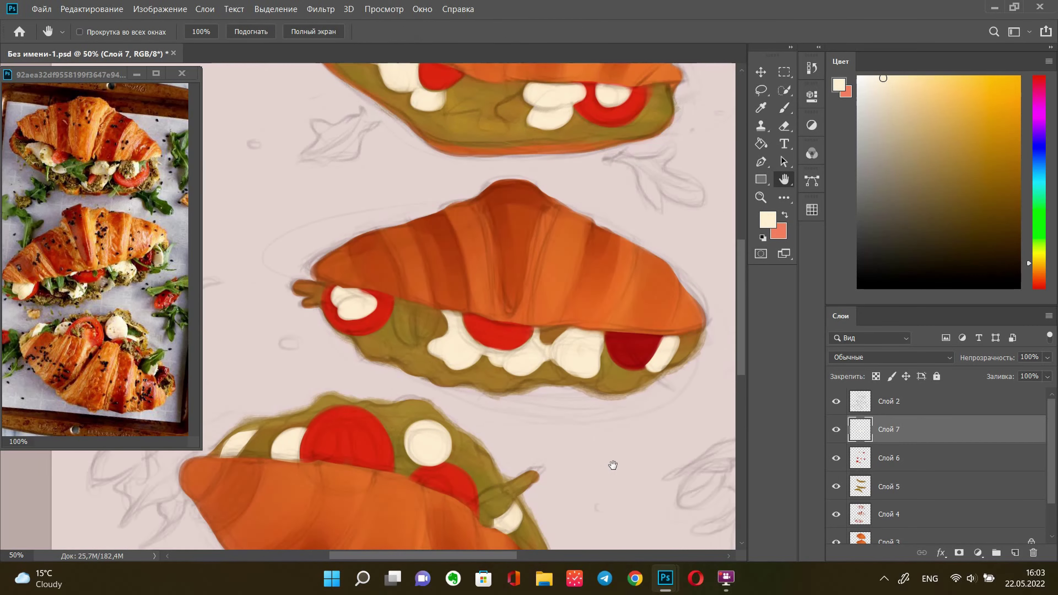
Add a new layer and set olive green as the paint colour
{"action": "key", "text": "ctrl+shift+alt+n"}
{"action": "key", "text": "i"}
{"action": "left_click", "coordinate": [742, 133]}
{"action": "left_click", "coordinate": [767, 219]}
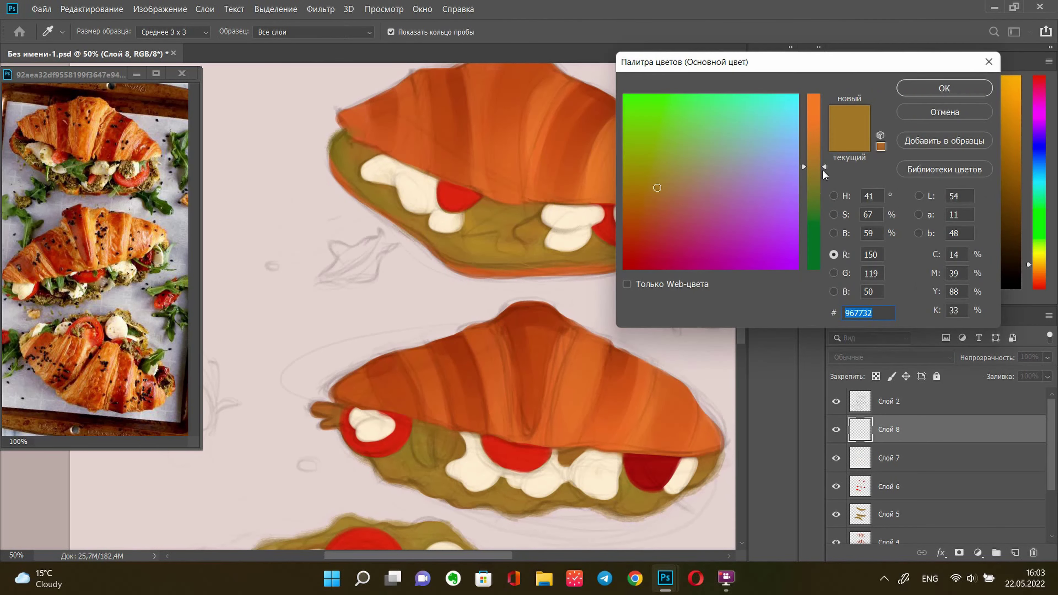
{"action": "left_click", "coordinate": [833, 195]}
{"action": "key", "text": "Return"}
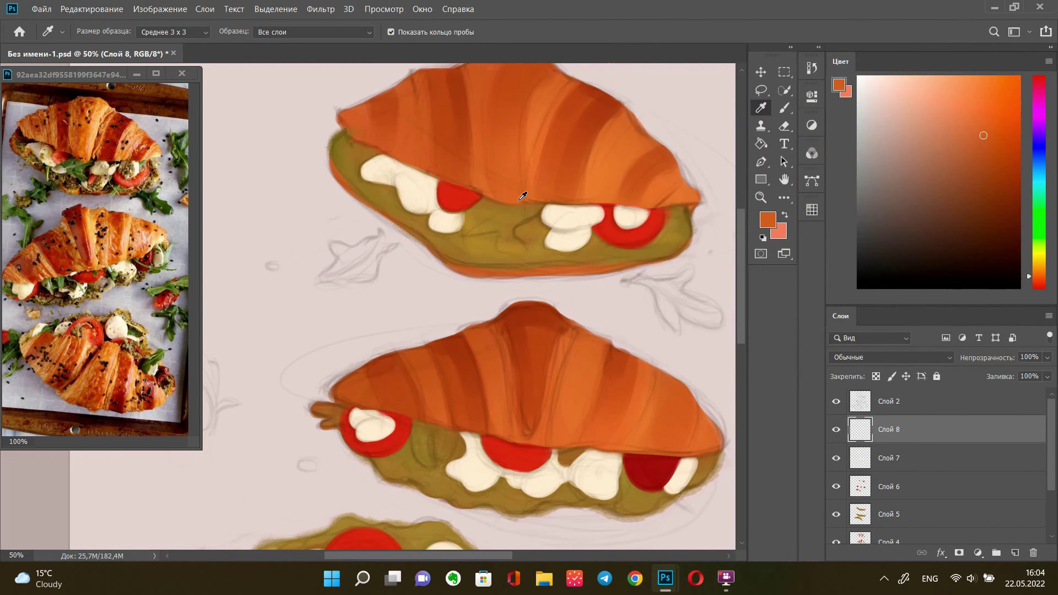
{"action": "key", "text": "b"}
Paint a dark green arugula leaf into the top croissant's filling with a smaller brush
{"action": "key", "text": "bracketleft"}
{"action": "key", "text": "bracketleft"}
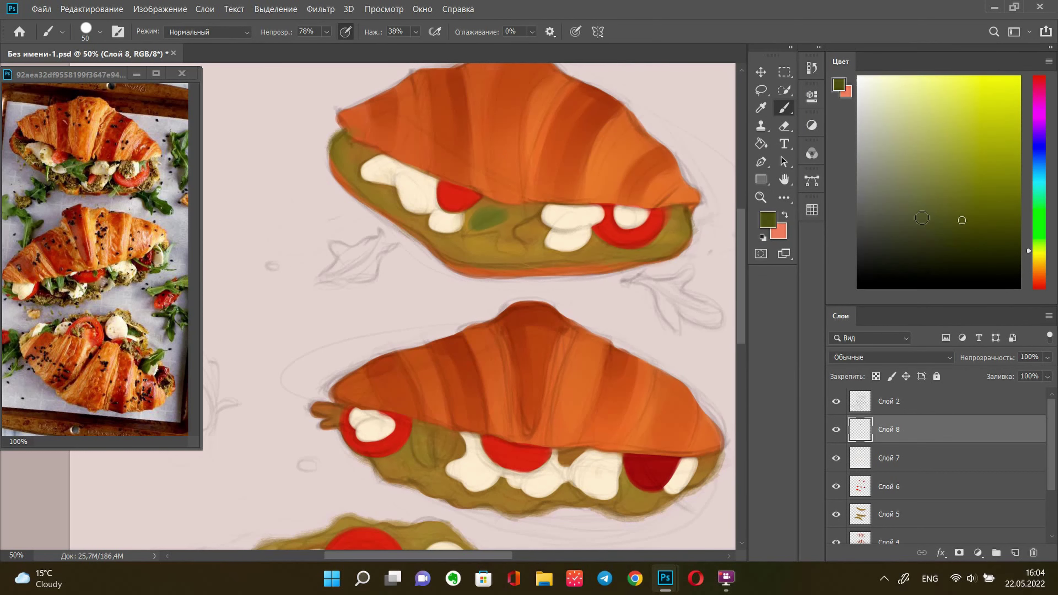
{"action": "mouse_move", "coordinate": [502, 212]}
{"action": "left_mouse_down"}
{"action": "mouse_move", "coordinate": [478, 226]}
{"action": "mouse_move", "coordinate": [540, 208]}
{"action": "left_mouse_up"}
{"action": "key", "text": "bracketright"}
{"action": "key", "text": "bracketright"}
{"action": "key", "text": "bracketleft"}
{"action": "key", "text": "bracketleft"}
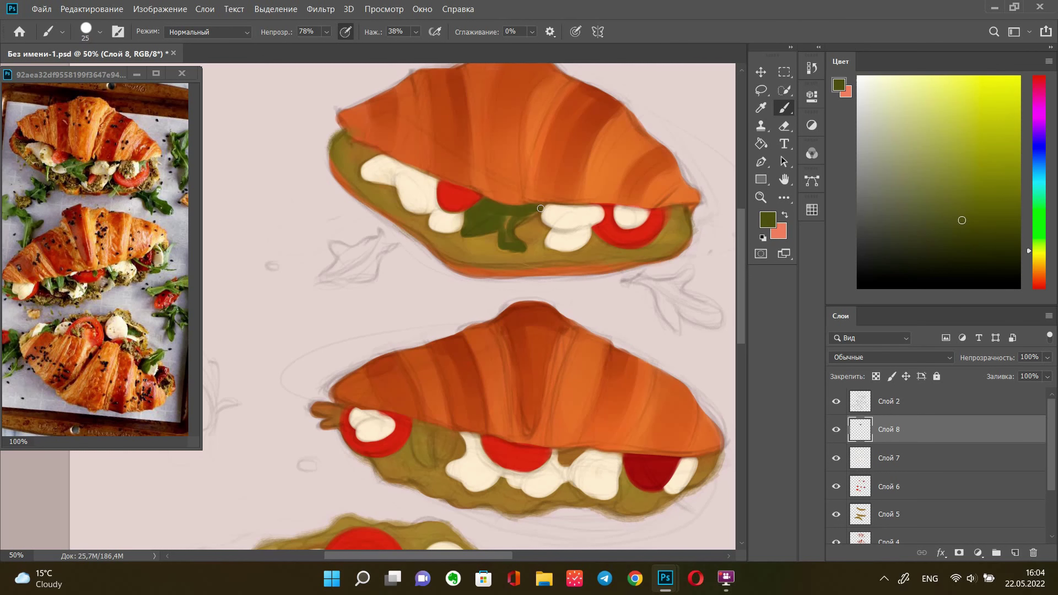
{"action": "key", "text": "bracketleft"}
{"action": "key", "text": "bracketleft"}
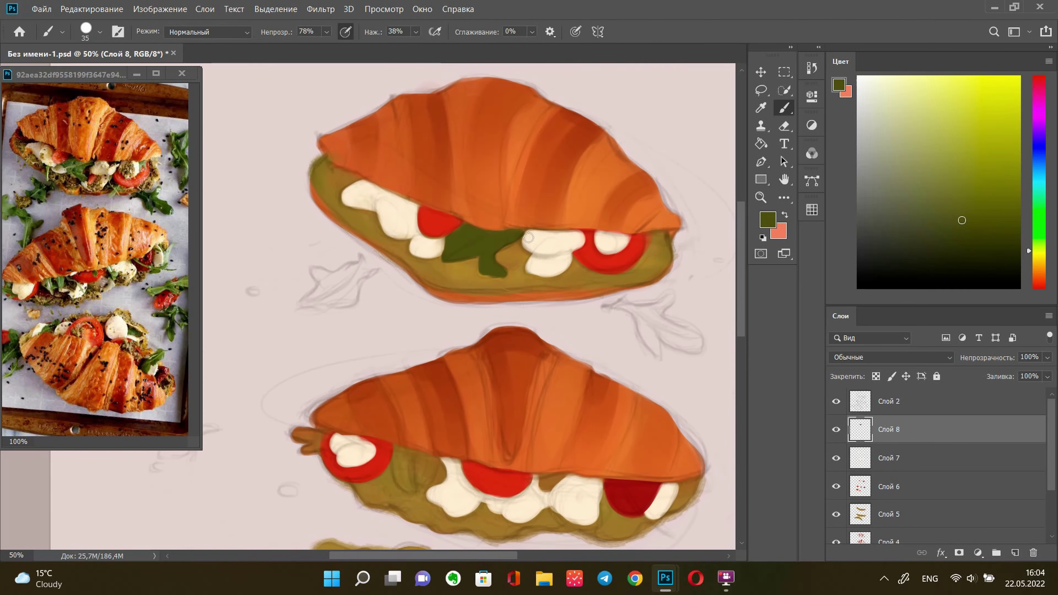
{"action": "left_click_drag", "start_coordinate": [421, 223], "coordinate": [403, 247]}
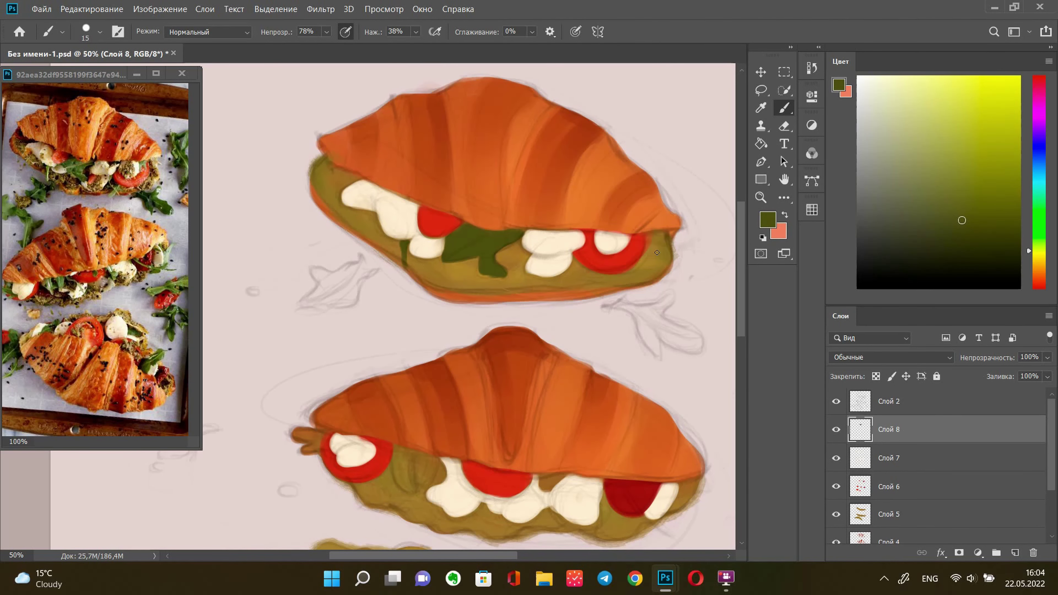
Erase excess paint around the leaf and begin outlining a loose leaf beside the croissant
{"action": "key", "text": "e"}
{"action": "left_click_drag", "start_coordinate": [641, 250], "coordinate": [612, 242]}
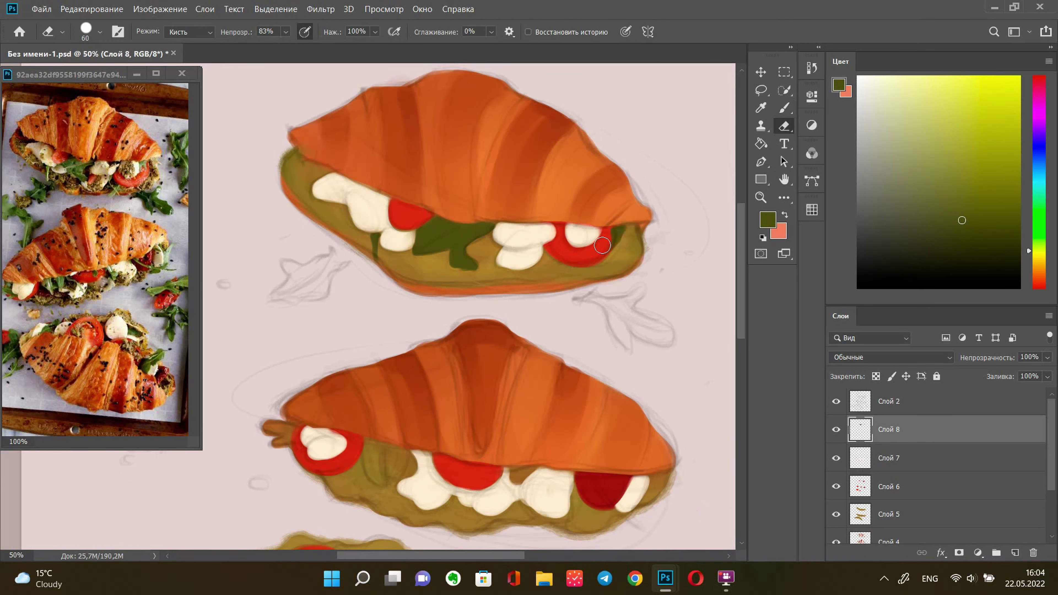
{"action": "key", "text": "b"}
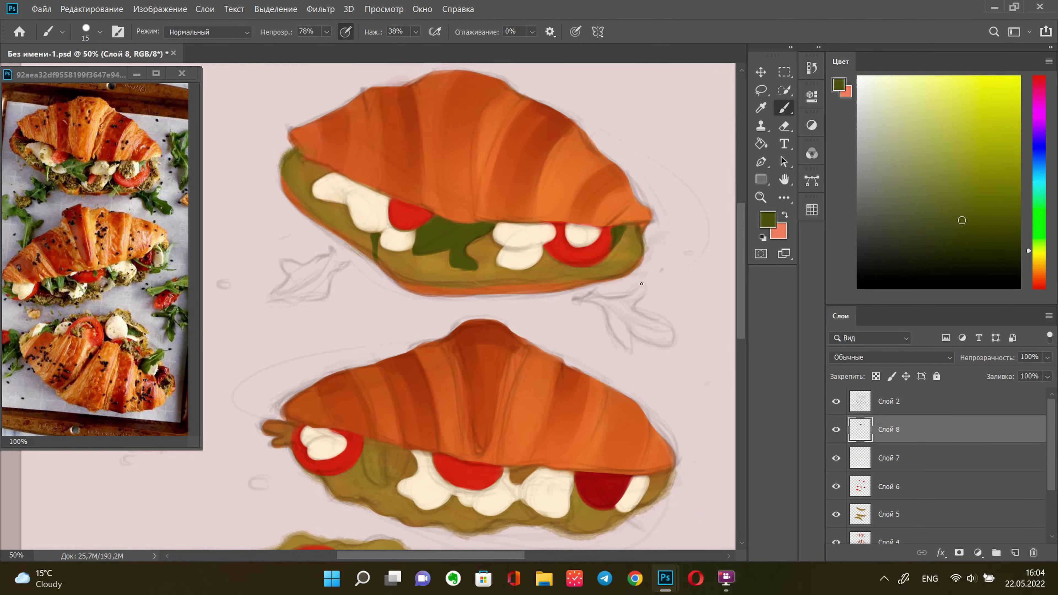
{"action": "left_click_drag", "start_coordinate": [633, 304], "coordinate": [625, 337]}
{"action": "key", "text": "bracketleft"}
{"action": "key", "text": "bracketleft"}
{"action": "key", "text": "bracketleft"}
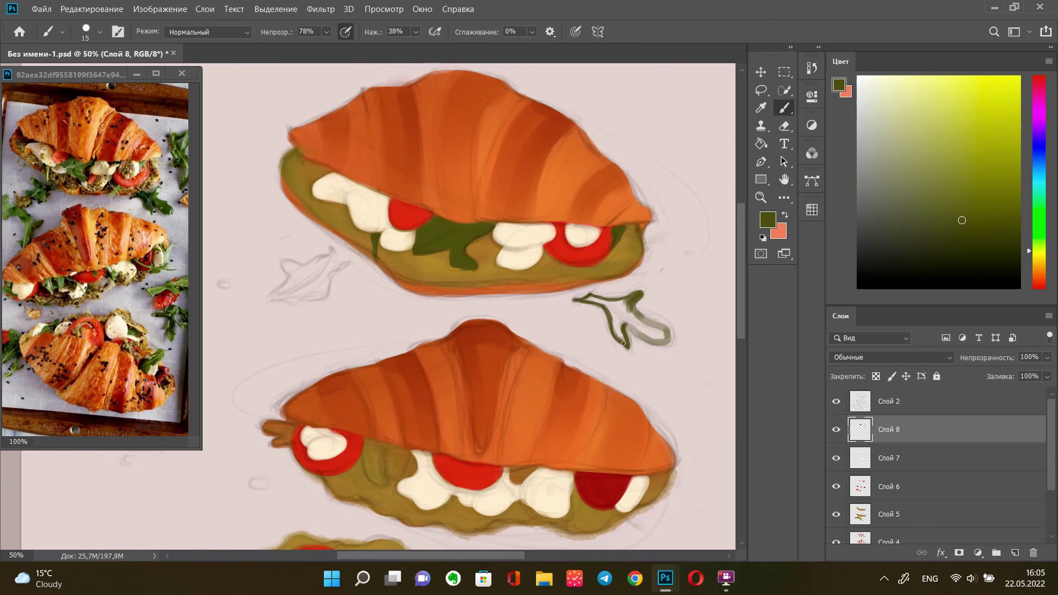
Fill the right loose leaf and paint the left one solid olive green with a larger brush
{"action": "key", "text": "bracketright"}
{"action": "key", "text": "bracketright"}
{"action": "key", "text": "bracketright"}
{"action": "left_click_drag", "start_coordinate": [663, 337], "coordinate": [588, 296]}
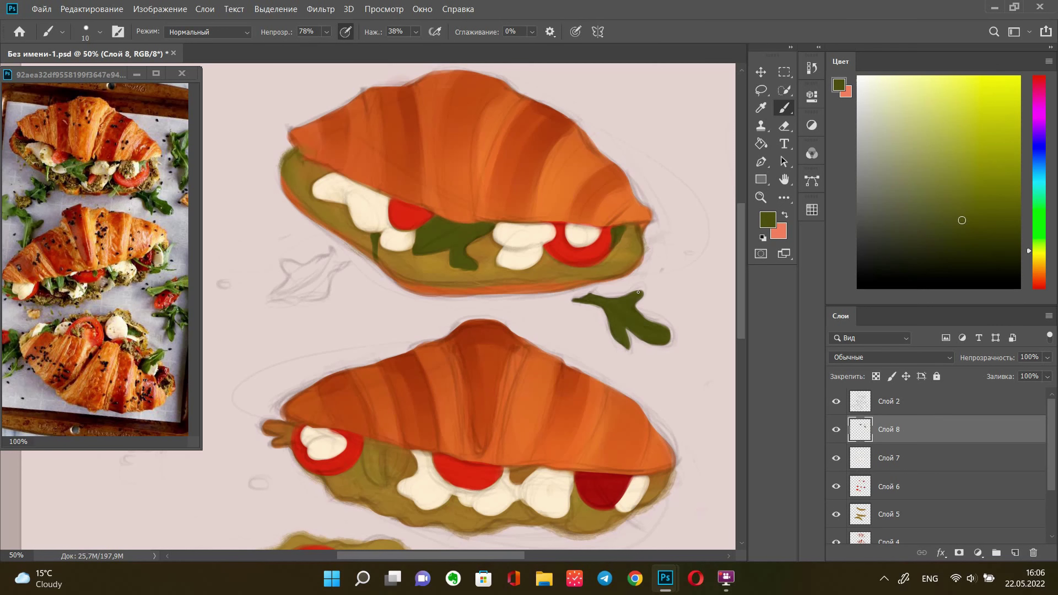
{"action": "key", "text": "bracketright"}
{"action": "key", "text": "bracketright"}
{"action": "mouse_move", "coordinate": [302, 279]}
{"action": "left_mouse_down"}
{"action": "mouse_move", "coordinate": [275, 298]}
{"action": "mouse_move", "coordinate": [342, 262]}
{"action": "mouse_move", "coordinate": [291, 294]}
{"action": "mouse_move", "coordinate": [313, 262]}
{"action": "mouse_move", "coordinate": [292, 275]}
{"action": "mouse_move", "coordinate": [294, 291]}
{"action": "left_mouse_up"}
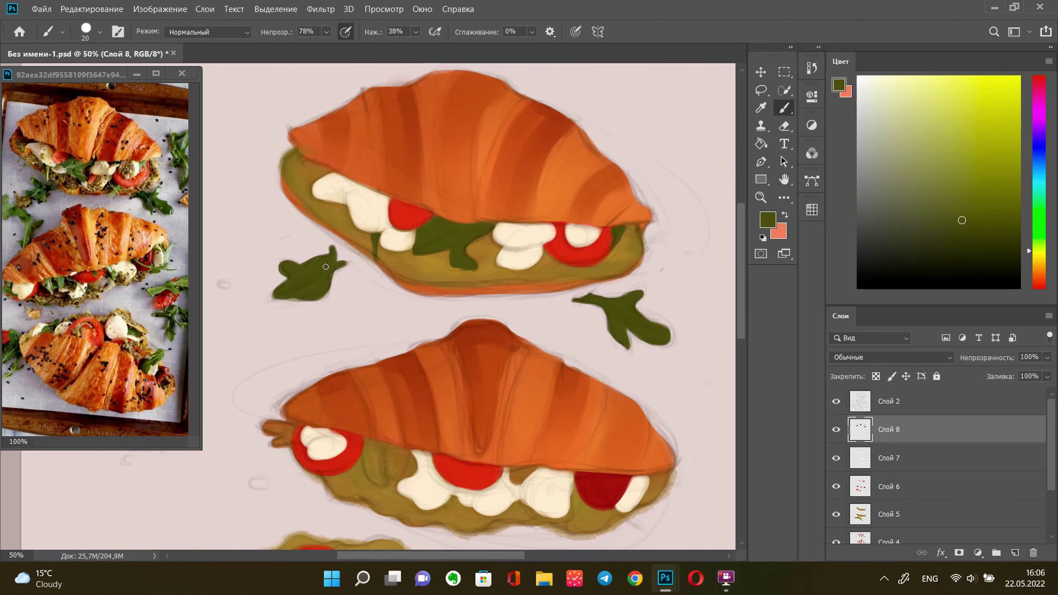
Paint a leaf into the middle croissant's filling at 100% opacity, undoing a stray tip dab
{"action": "left_click_drag", "start_coordinate": [520, 401], "coordinate": [528, 189]}
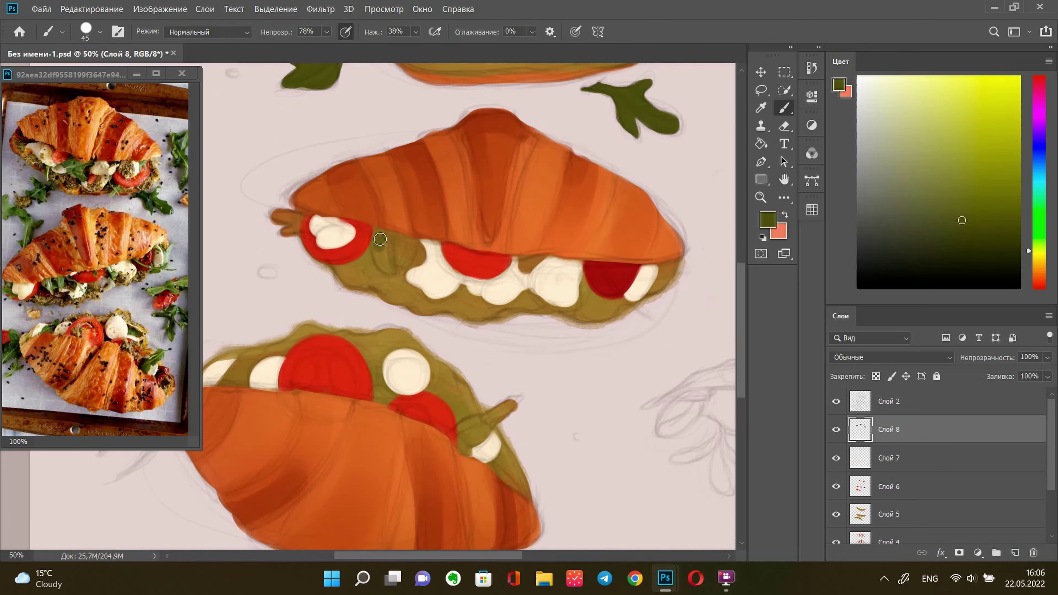
{"action": "mouse_move", "coordinate": [381, 233]}
{"action": "left_mouse_down"}
{"action": "mouse_move", "coordinate": [407, 242]}
{"action": "mouse_move", "coordinate": [378, 247]}
{"action": "left_mouse_up"}
{"action": "key", "text": "0"}
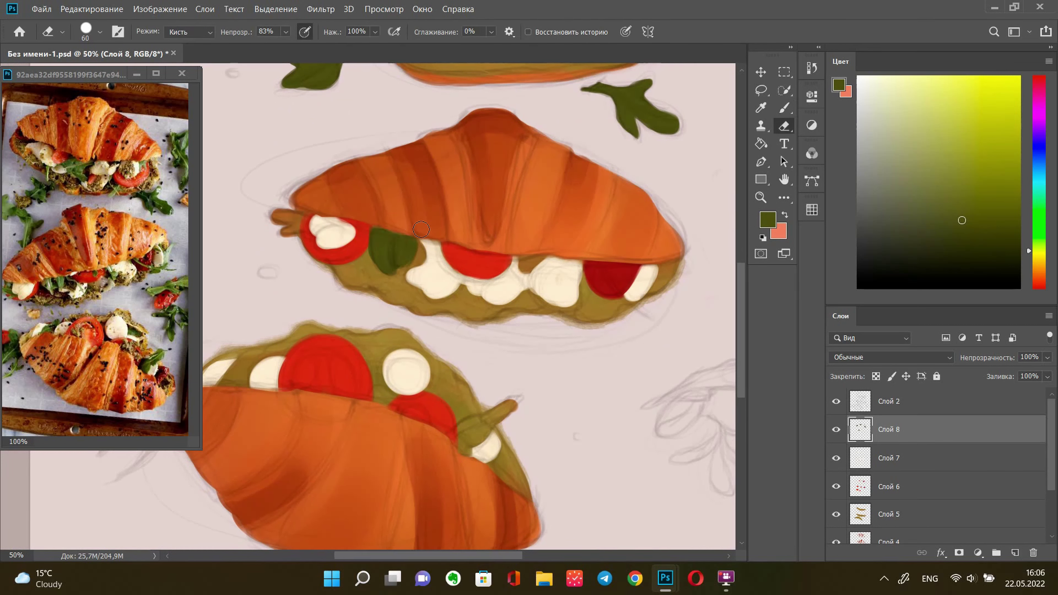
{"action": "left_click_drag", "start_coordinate": [276, 215], "coordinate": [286, 215]}
{"action": "key", "text": "ctrl+z"}
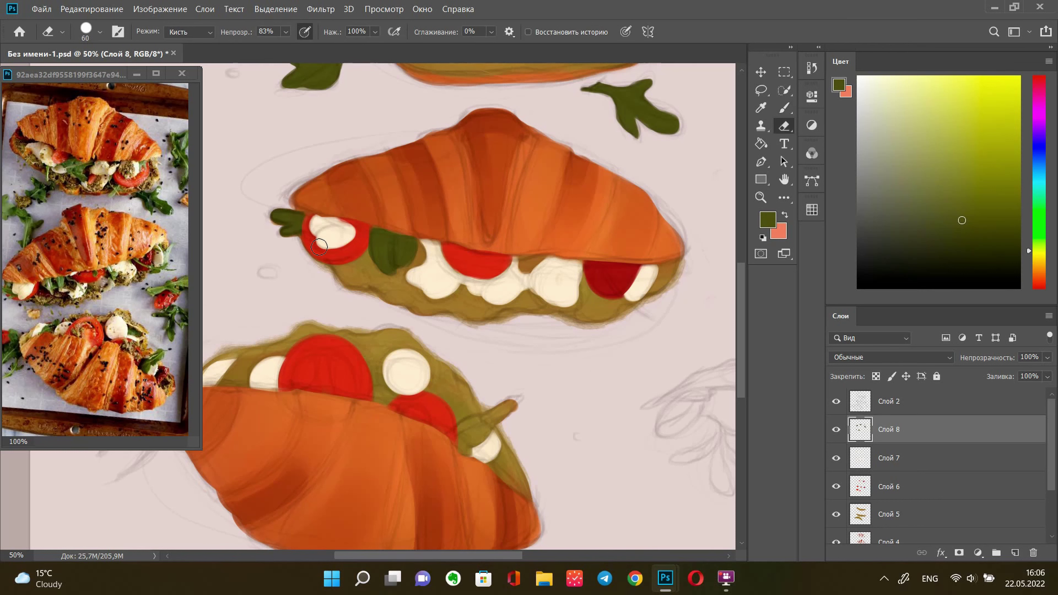
Add a thin arugula stem and arugula bits among the middle croissant's mozzarella
{"action": "key", "text": "bracketleft"}
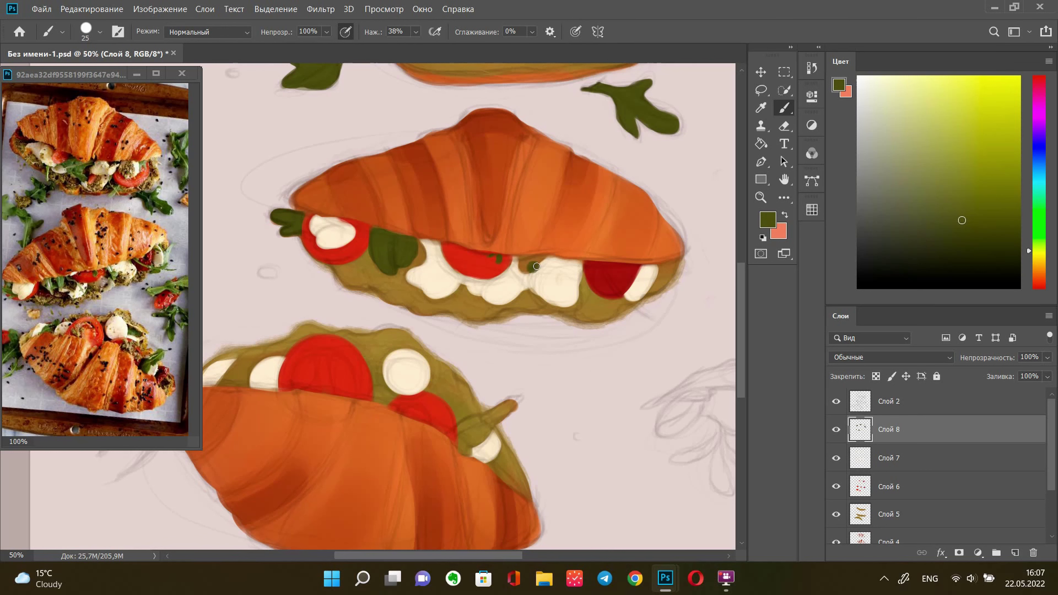
{"action": "key", "text": "bracketleft"}
{"action": "key", "text": "bracketleft"}
{"action": "left_click_drag", "start_coordinate": [530, 269], "coordinate": [522, 272]}
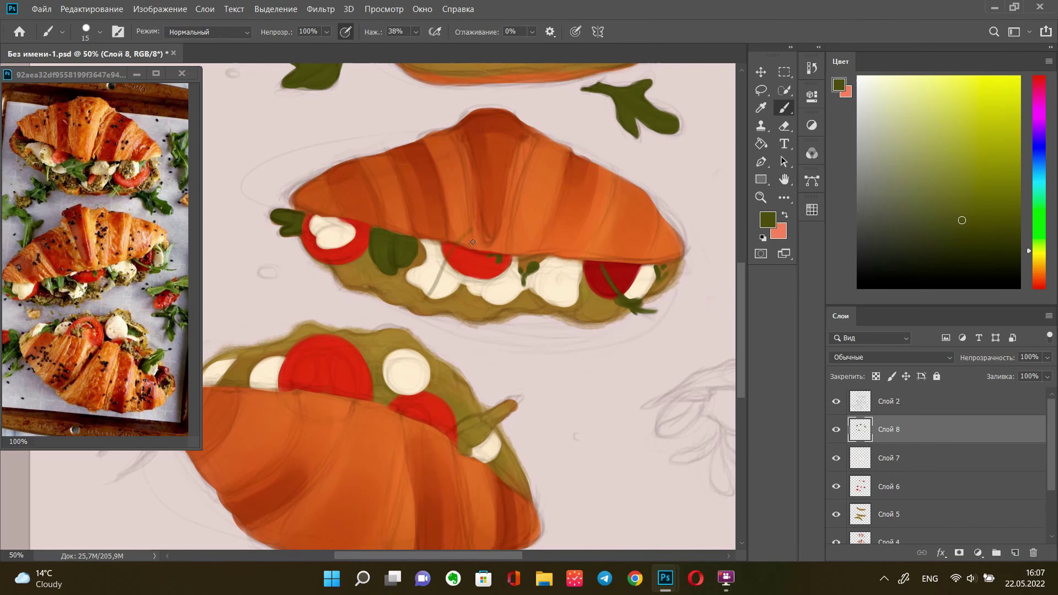
{"action": "key", "text": "bracketright"}
{"action": "left_click_drag", "start_coordinate": [472, 242], "coordinate": [569, 138]}
{"action": "key", "text": "bracketright"}
Paint a leaf and a protruding arugula stem into the bottom croissant's filling
{"action": "left_click_drag", "start_coordinate": [346, 250], "coordinate": [324, 278]}
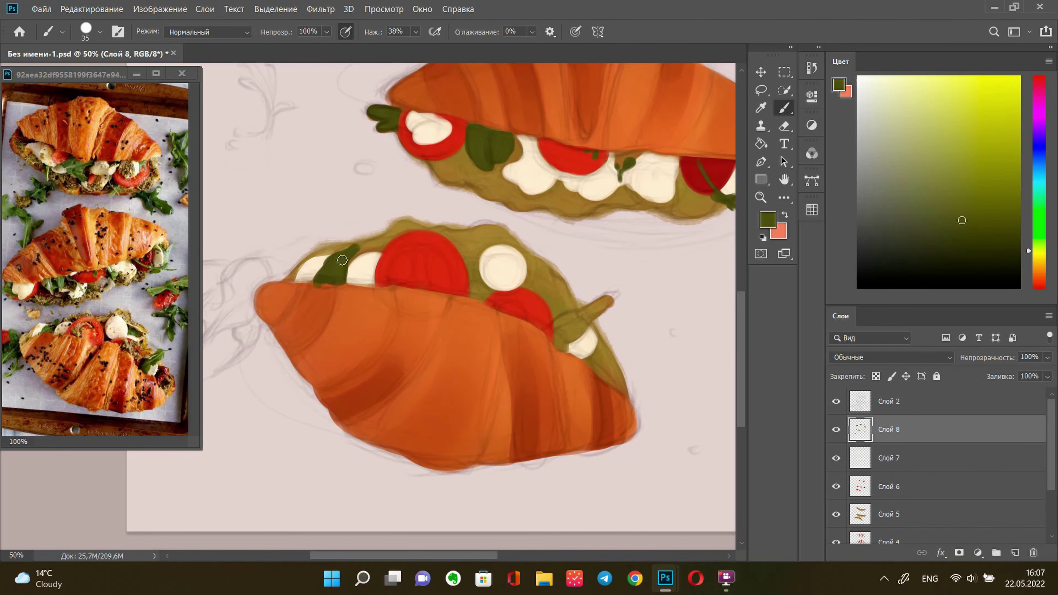
{"action": "key", "text": "bracketleft"}
{"action": "key", "text": "bracketleft"}
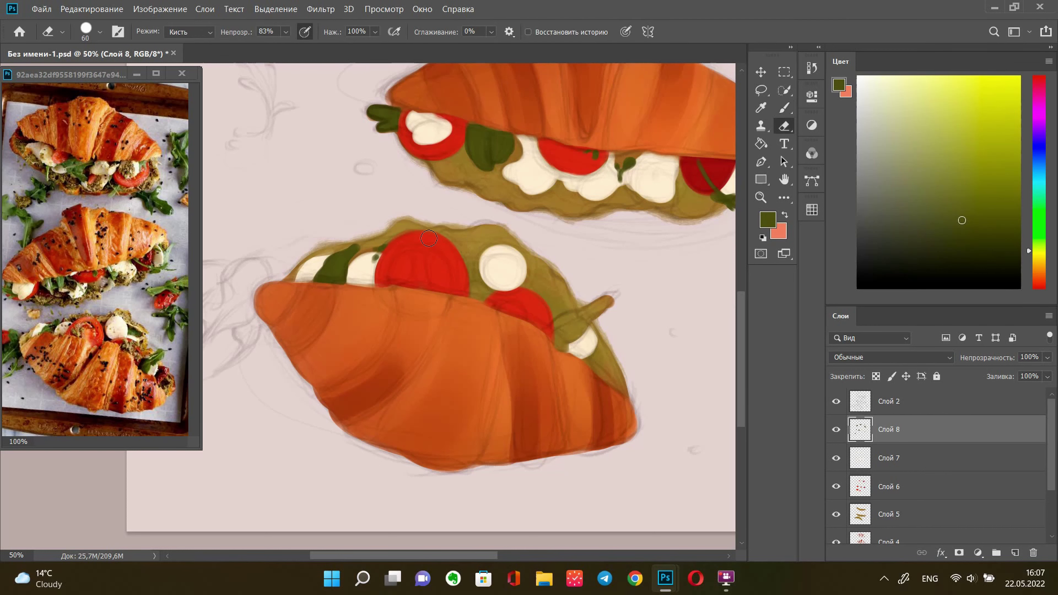
{"action": "key", "text": "bracketright"}
{"action": "mouse_move", "coordinate": [529, 267]}
{"action": "left_mouse_down"}
{"action": "mouse_move", "coordinate": [554, 287]}
{"action": "mouse_move", "coordinate": [533, 268]}
{"action": "left_mouse_up"}
{"action": "key", "text": "e"}
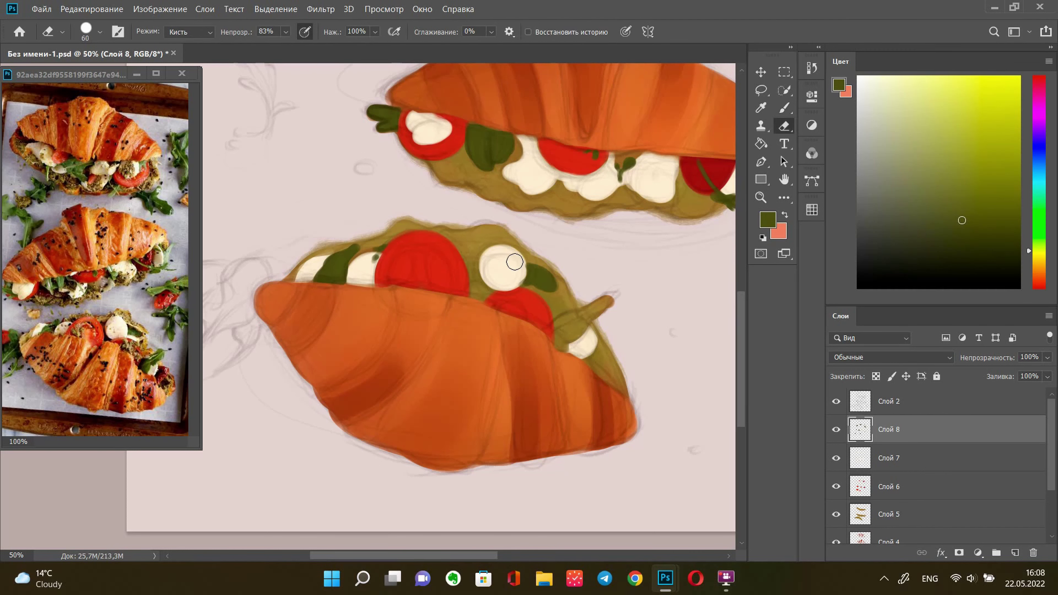
{"action": "key", "text": "b"}
{"action": "left_click_drag", "start_coordinate": [560, 340], "coordinate": [614, 296]}
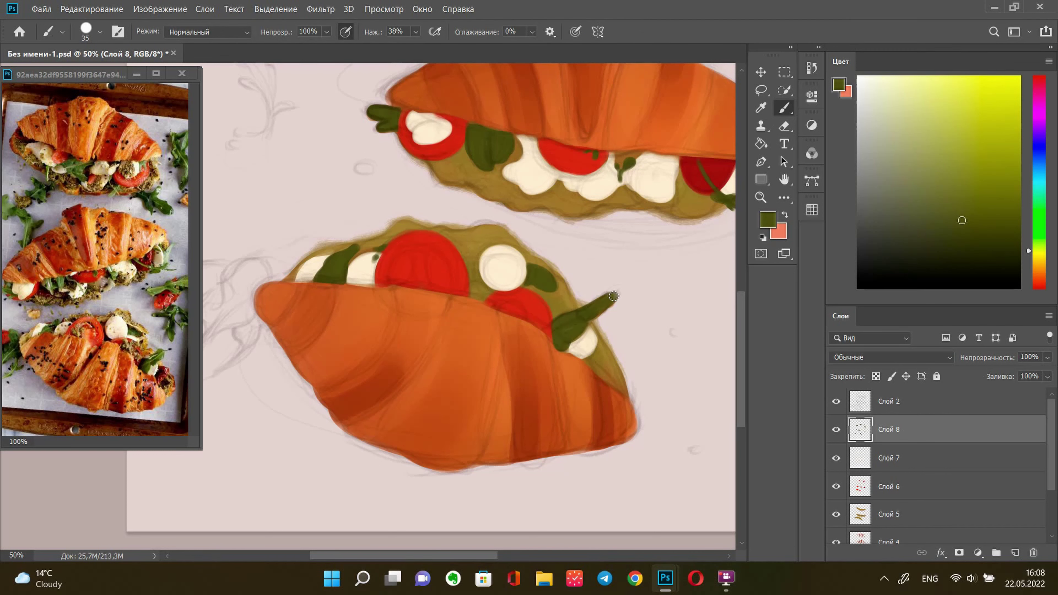
{"action": "key", "text": "bracketleft"}
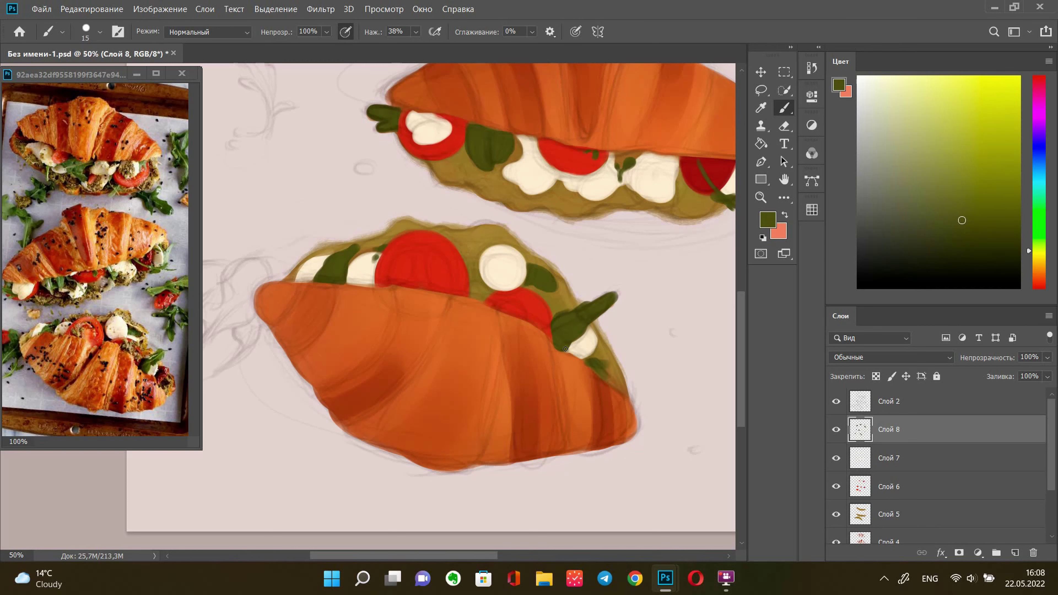
{"action": "key", "text": "e"}
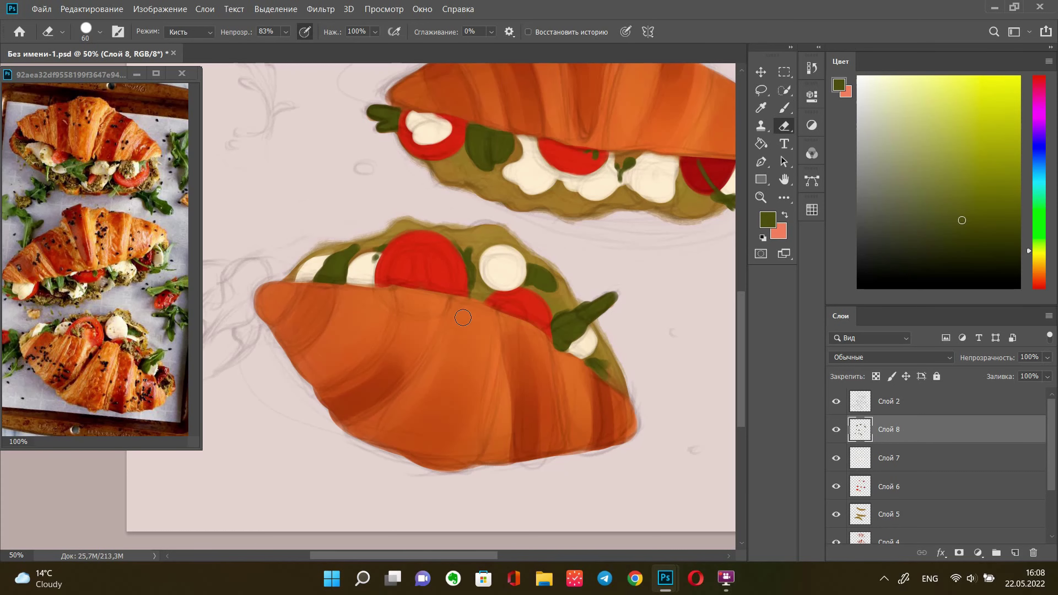
Clean up the bottom croissant's left tip and outline a leafy sprig there
{"action": "left_click_drag", "start_coordinate": [463, 317], "coordinate": [565, 335]}
{"action": "left_click_drag", "start_coordinate": [306, 321], "coordinate": [369, 314]}
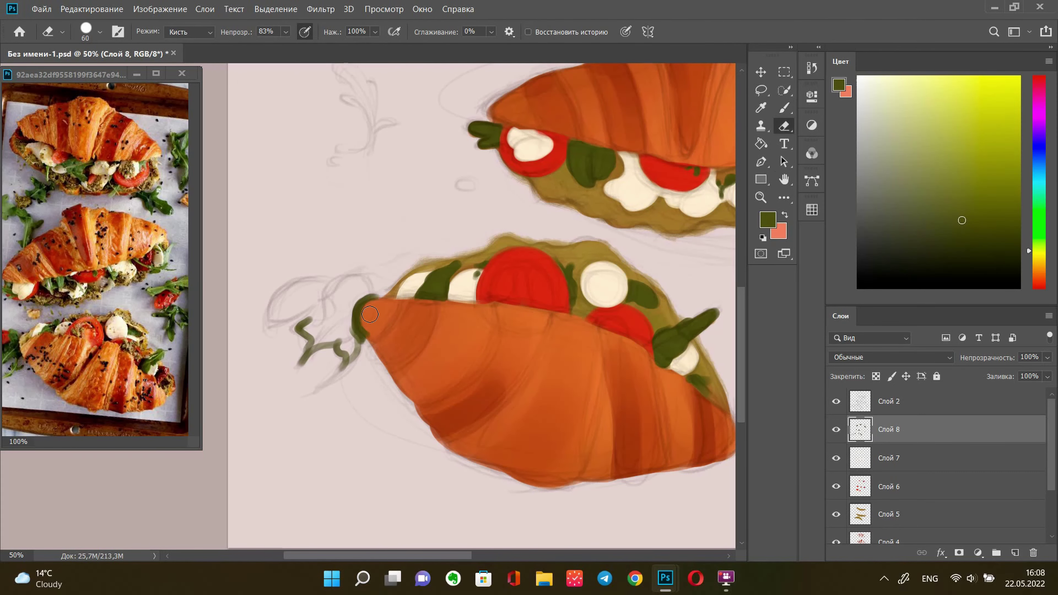
{"action": "key", "text": "b"}
{"action": "left_click_drag", "start_coordinate": [302, 327], "coordinate": [375, 298]}
{"action": "key", "text": "bracketleft"}
{"action": "key", "text": "bracketleft"}
{"action": "key", "text": "e"}
{"action": "key", "text": "b"}
{"action": "left_click_drag", "start_coordinate": [311, 342], "coordinate": [302, 361]}
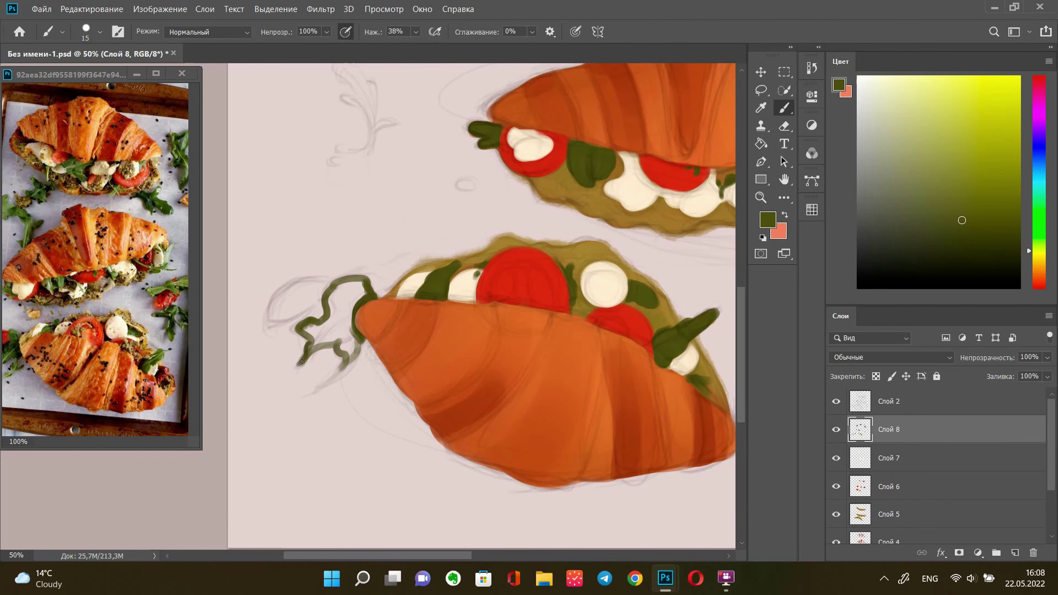
Fill the left-tip sprig with solid green and touch up its lower leaves
{"action": "key", "text": "bracketright"}
{"action": "key", "text": "bracketright"}
{"action": "key", "text": "bracketright"}
{"action": "left_click_drag", "start_coordinate": [361, 278], "coordinate": [328, 319]}
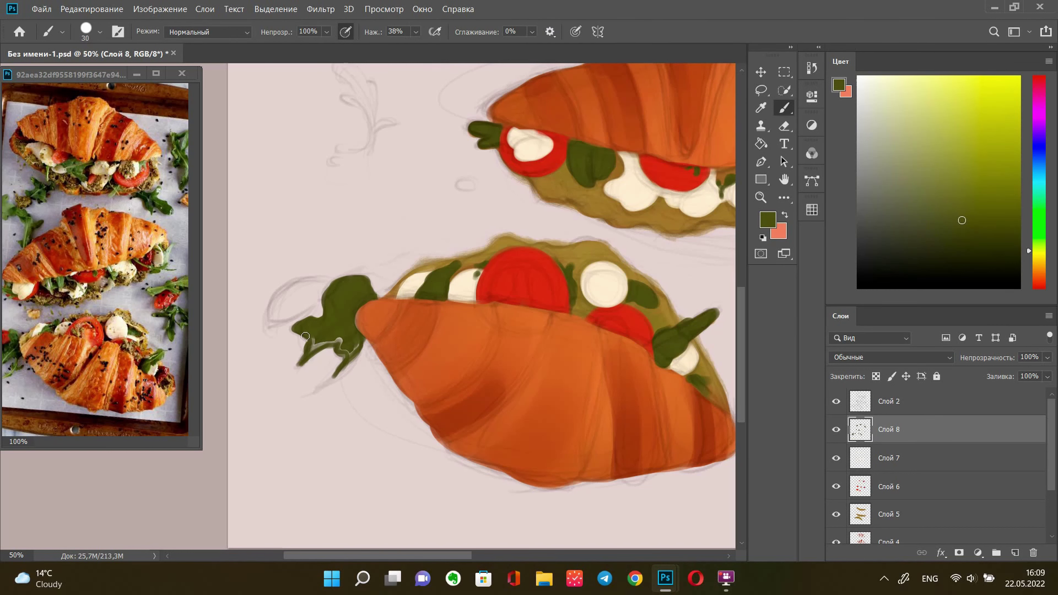
{"action": "left_click_drag", "start_coordinate": [343, 354], "coordinate": [349, 354]}
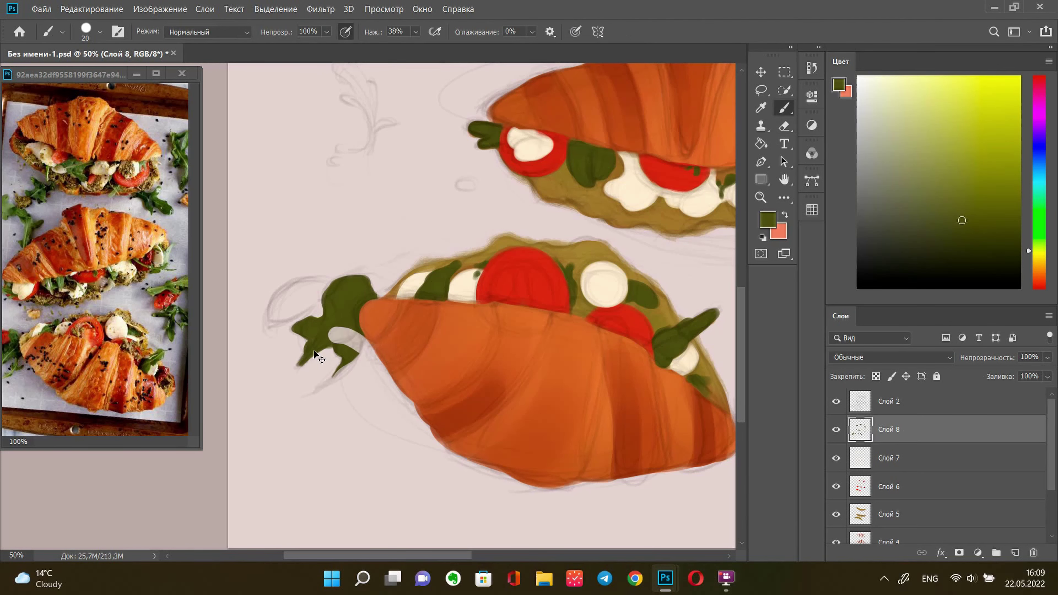
{"action": "key", "text": "h"}
{"action": "left_click_drag", "start_coordinate": [461, 206], "coordinate": [461, 348]}
Outline a loose arugula leaf left of the middle croissant and extend its stem
{"action": "key", "text": "b"}
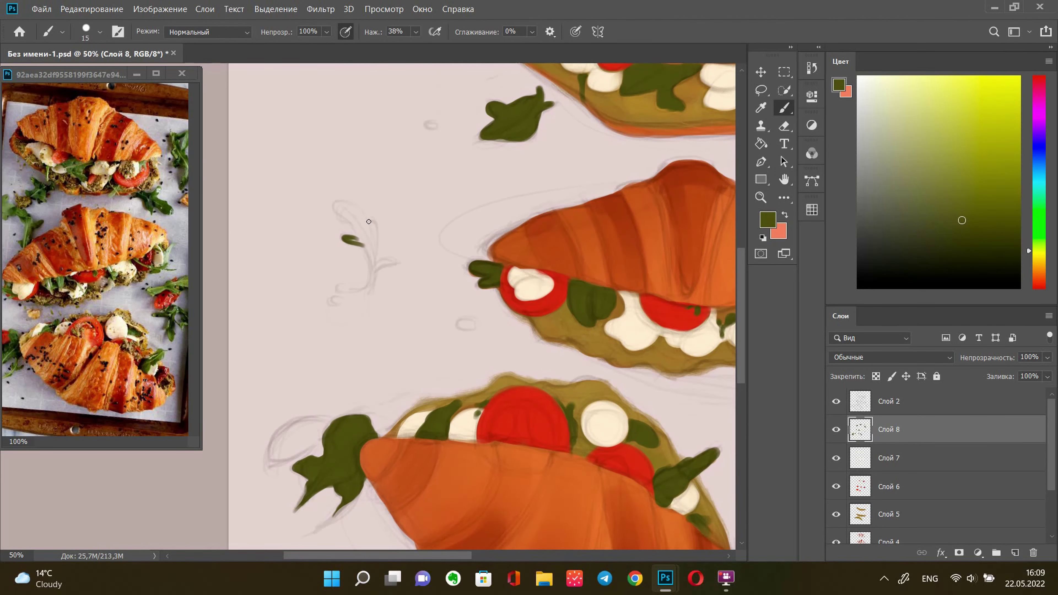
{"action": "left_click_drag", "start_coordinate": [369, 221], "coordinate": [365, 214]}
{"action": "key", "text": "bracketright"}
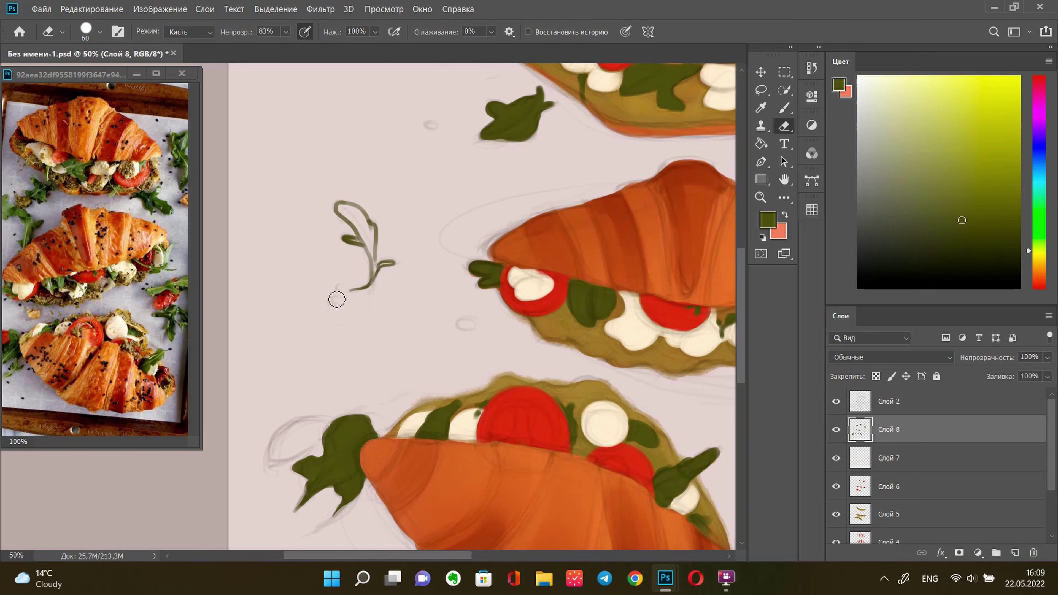
{"action": "mouse_move", "coordinate": [350, 290]}
{"action": "left_mouse_down"}
{"action": "mouse_move", "coordinate": [390, 263]}
{"action": "mouse_move", "coordinate": [359, 236]}
{"action": "left_mouse_up"}
{"action": "key", "text": "bracketright"}
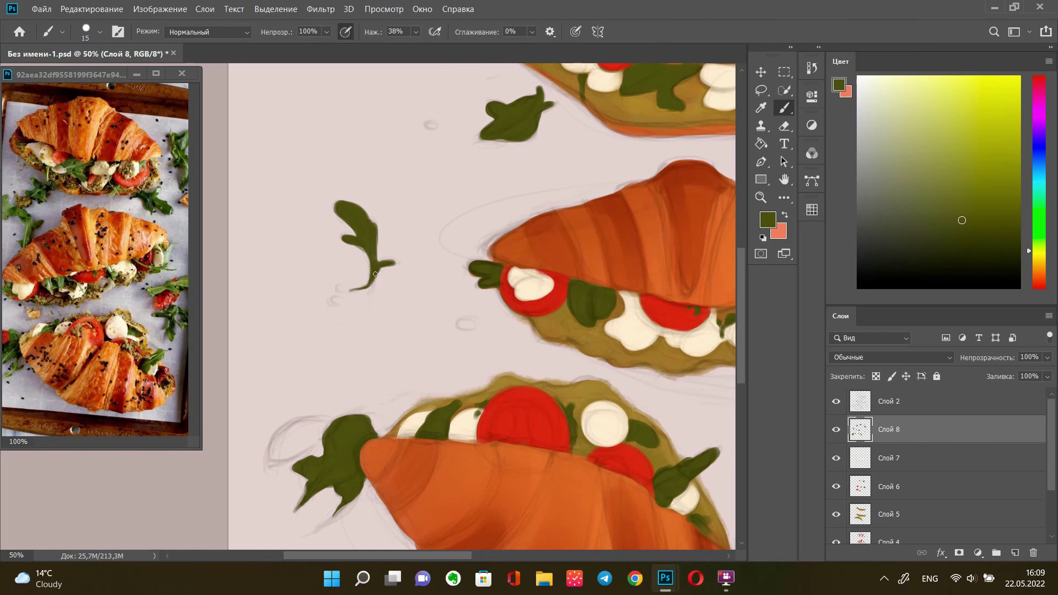
Trace the sketched lower-right sprig's leaves and fill them with olive green
{"action": "left_click_drag", "start_coordinate": [561, 208], "coordinate": [456, 278]}
{"action": "left_click_drag", "start_coordinate": [707, 417], "coordinate": [416, 167]}
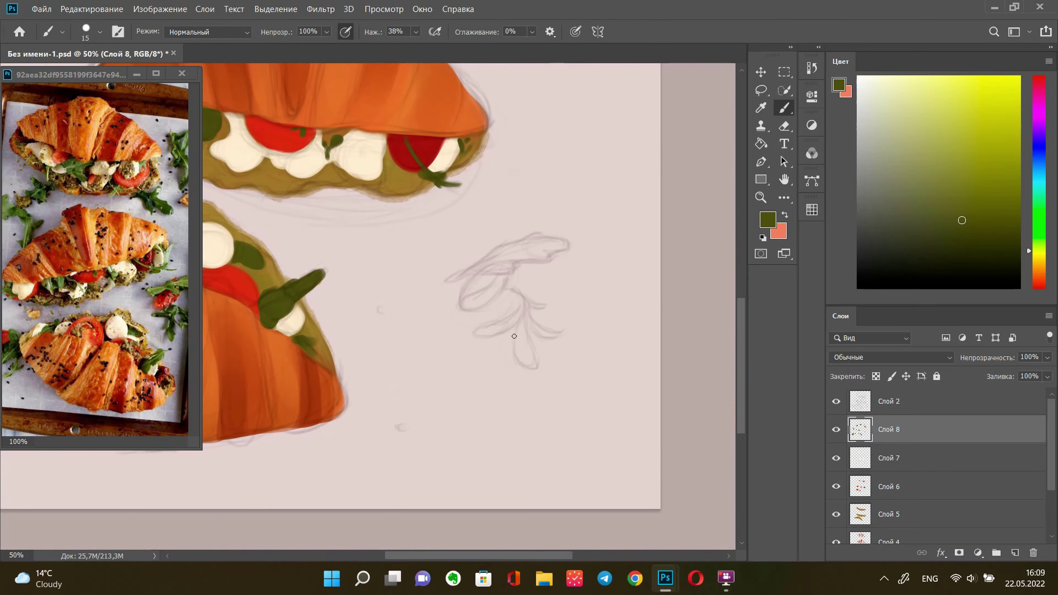
{"action": "key", "text": "bracketleft"}
{"action": "mouse_move", "coordinate": [521, 298]}
{"action": "left_mouse_down"}
{"action": "mouse_move", "coordinate": [500, 324]}
{"action": "mouse_move", "coordinate": [514, 350]}
{"action": "left_mouse_up"}
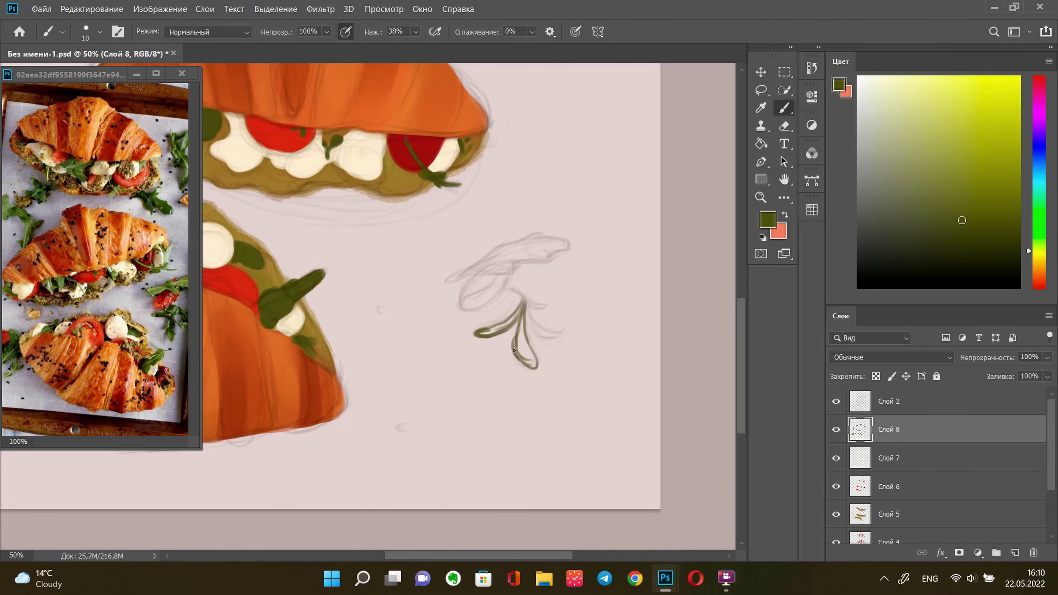
{"action": "mouse_move", "coordinate": [463, 273]}
{"action": "left_mouse_down"}
{"action": "mouse_move", "coordinate": [565, 245]}
{"action": "mouse_move", "coordinate": [458, 278]}
{"action": "left_mouse_up"}
{"action": "mouse_move", "coordinate": [491, 329]}
{"action": "left_mouse_down"}
{"action": "mouse_move", "coordinate": [528, 356]}
{"action": "mouse_move", "coordinate": [524, 298]}
{"action": "mouse_move", "coordinate": [559, 334]}
{"action": "mouse_move", "coordinate": [527, 309]}
{"action": "mouse_move", "coordinate": [553, 352]}
{"action": "mouse_move", "coordinate": [500, 336]}
{"action": "left_mouse_up"}
Paint the lower-right sprig's upper leaf, then zoom out to view the whole page
{"action": "key", "text": "bracketleft"}
{"action": "key", "text": "e"}
{"action": "key", "text": "b"}
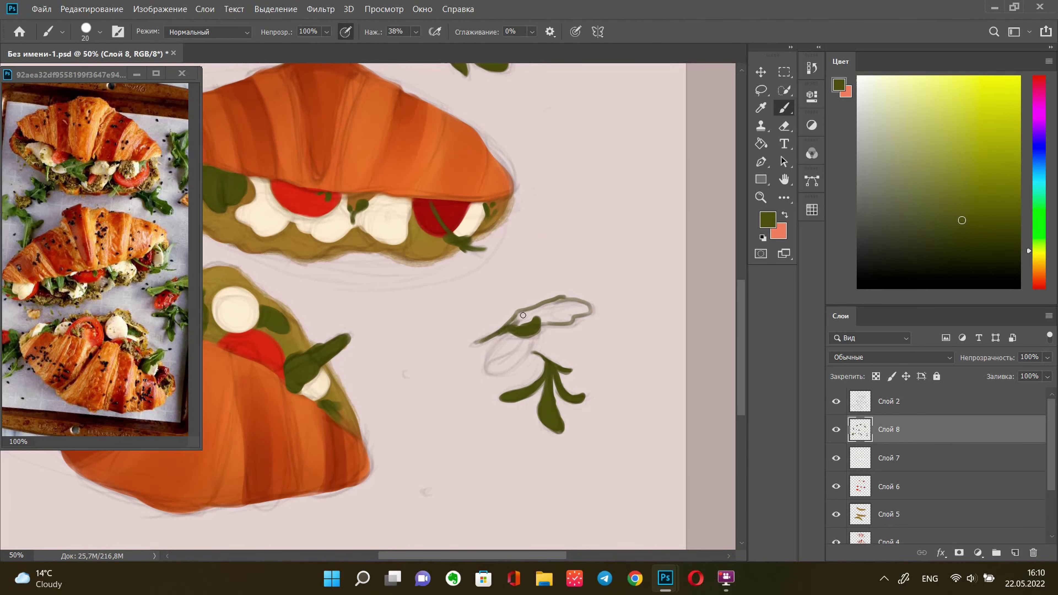
{"action": "mouse_move", "coordinate": [549, 310]}
{"action": "left_mouse_down"}
{"action": "mouse_move", "coordinate": [517, 317]}
{"action": "mouse_move", "coordinate": [583, 305]}
{"action": "left_mouse_up"}
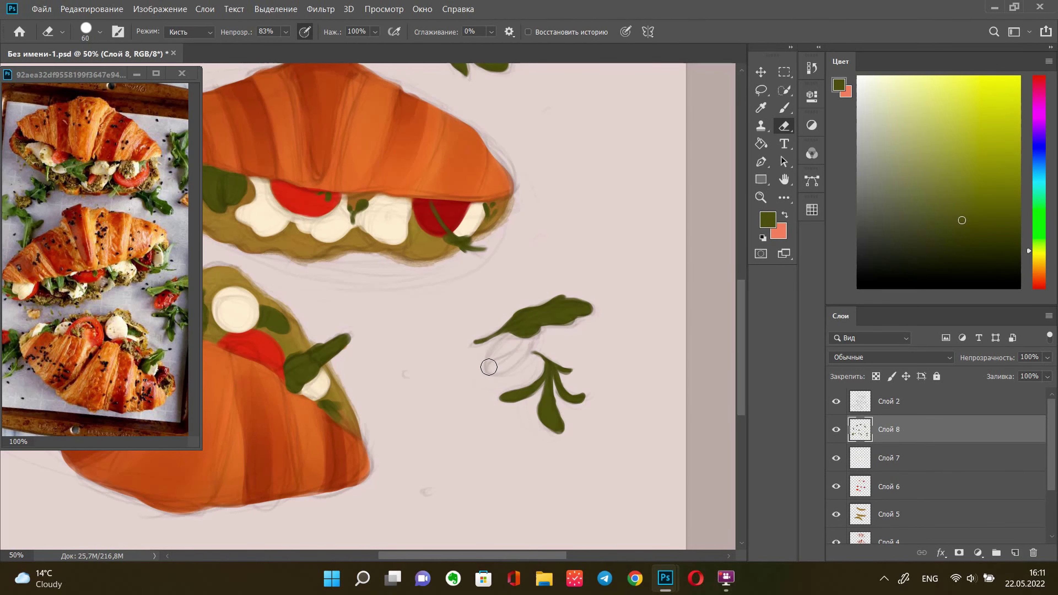
{"action": "mouse_move", "coordinate": [489, 366]}
{"action": "left_mouse_down"}
{"action": "mouse_move", "coordinate": [536, 495]}
{"action": "mouse_move", "coordinate": [527, 307]}
{"action": "left_mouse_up"}
{"action": "key", "text": "ctrl+minus"}
{"action": "key", "text": "ctrl+minus"}
Save the painting and make Слой 9 the active layer over the croissant shape
{"action": "key", "text": "ctrl+s"}
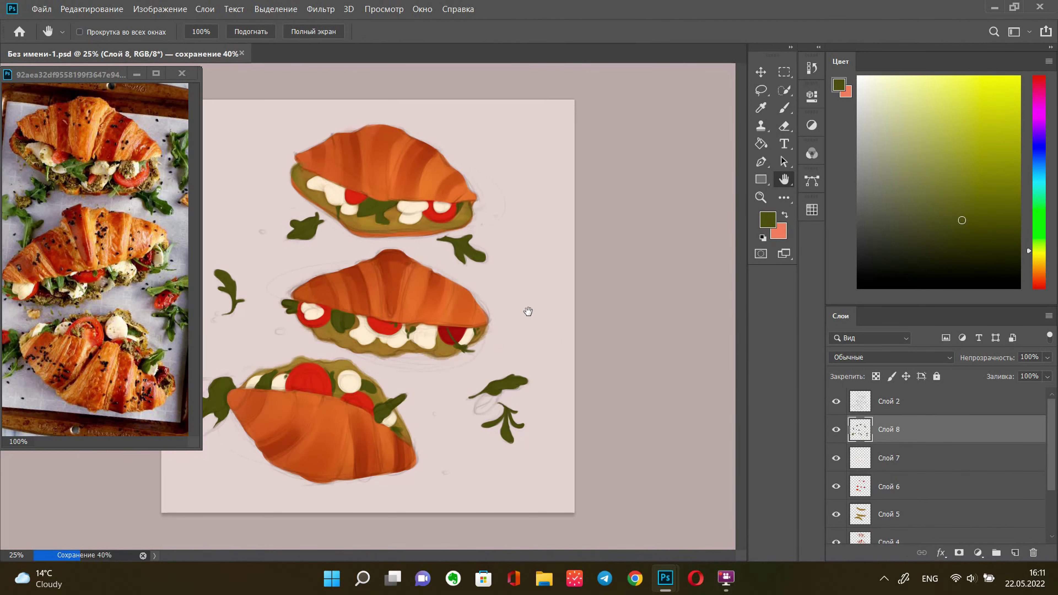
{"action": "key", "text": "ctrl+plus"}
{"action": "key", "text": "ctrl+plus"}
{"action": "key", "text": "v"}
{"action": "left_click", "coordinate": [1014, 553]}
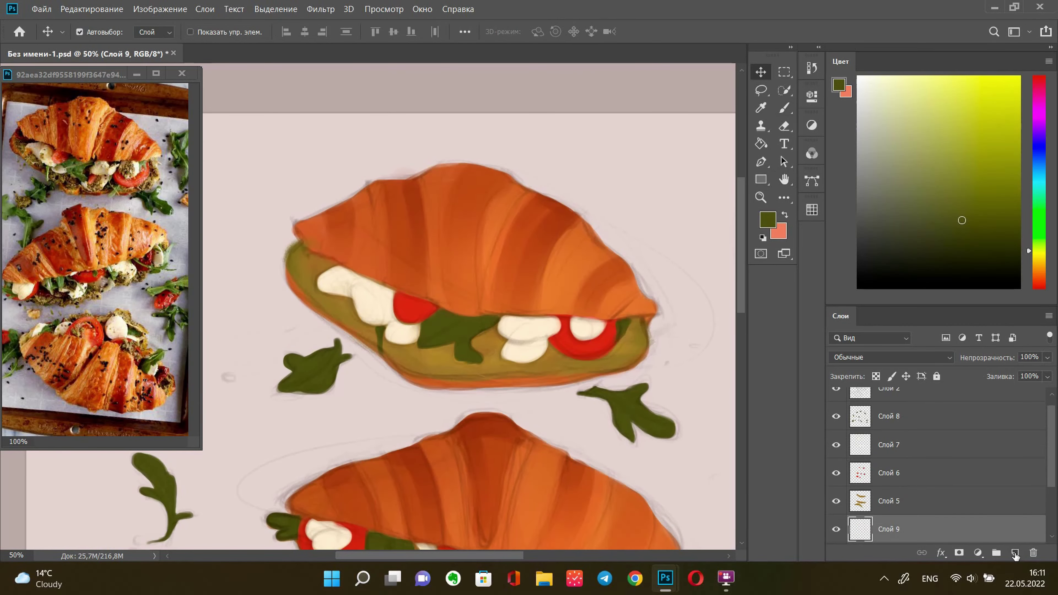
{"action": "left_click", "coordinate": [888, 530]}
{"action": "key", "text": "w"}
{"action": "left_click", "coordinate": [458, 250]}
{"action": "left_click", "coordinate": [888, 472]}
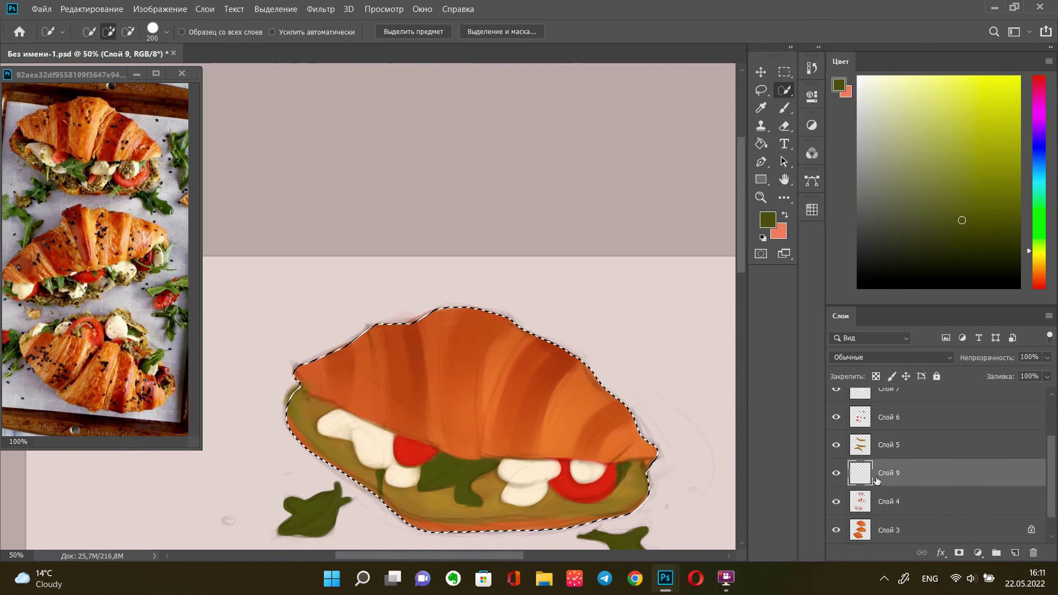
With a lighter orange and a larger soft brush, paint a light stroke across the crust
{"action": "key", "text": "h"}
{"action": "mouse_move", "coordinate": [568, 211]}
{"action": "left_mouse_down"}
{"action": "mouse_move", "coordinate": [574, 308]}
{"action": "mouse_move", "coordinate": [514, 243]}
{"action": "left_mouse_up"}
{"action": "key", "text": "i"}
{"action": "left_click", "coordinate": [515, 244]}
{"action": "left_click", "coordinate": [767, 219]}
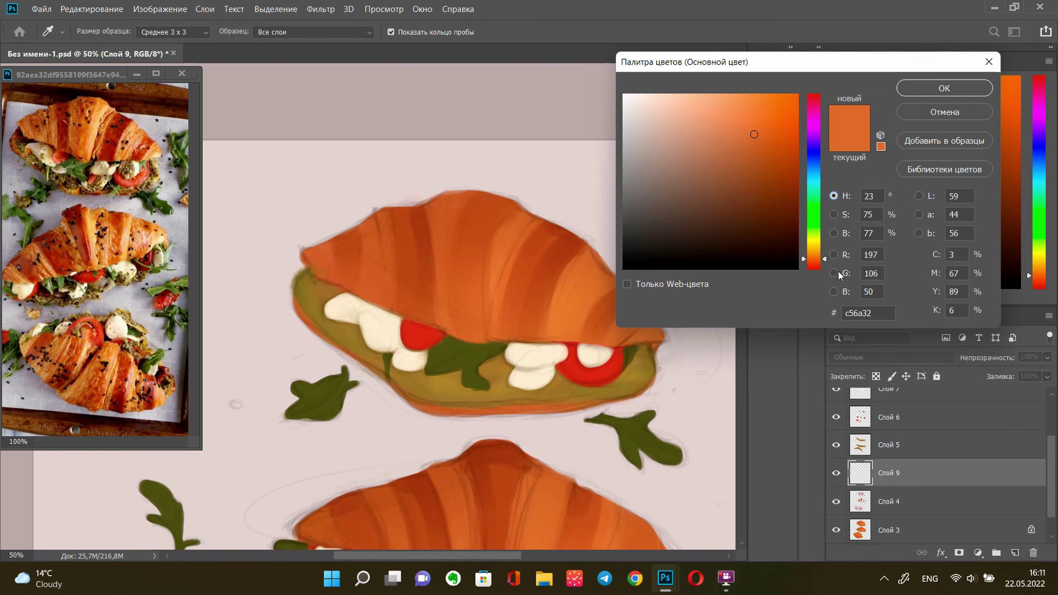
{"action": "left_click", "coordinate": [670, 165]}
{"action": "key", "text": "Return"}
{"action": "key", "text": "b"}
{"action": "right_click", "coordinate": [580, 194]}
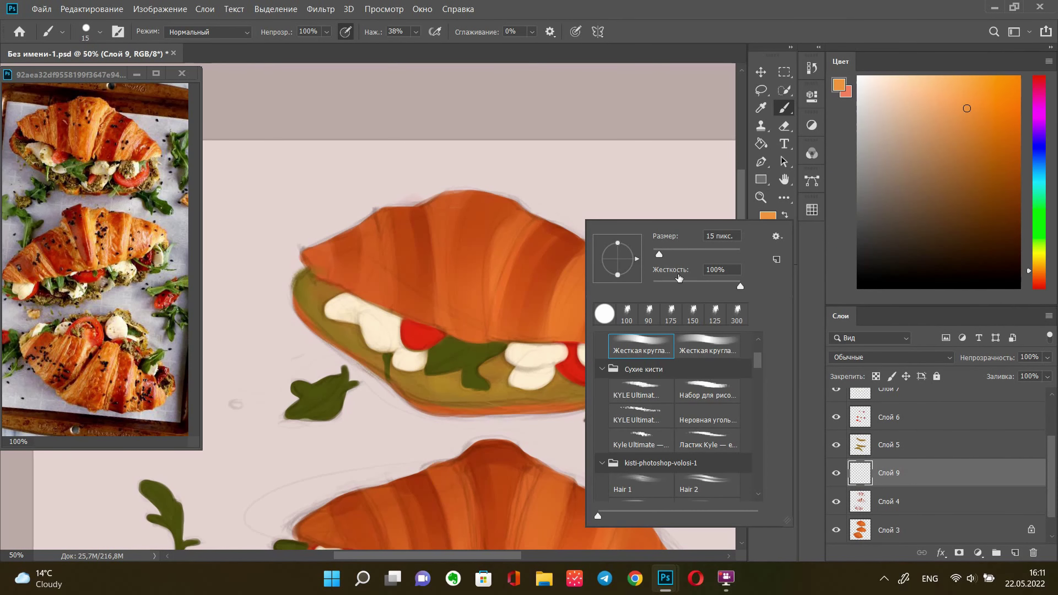
{"action": "double_click", "coordinate": [706, 345]}
{"action": "left_click_drag", "start_coordinate": [498, 240], "coordinate": [499, 288]}
Cover the red sliver along the top croissant's lower edge with lighter orange
{"action": "left_click", "coordinate": [497, 265], "text": "alt"}
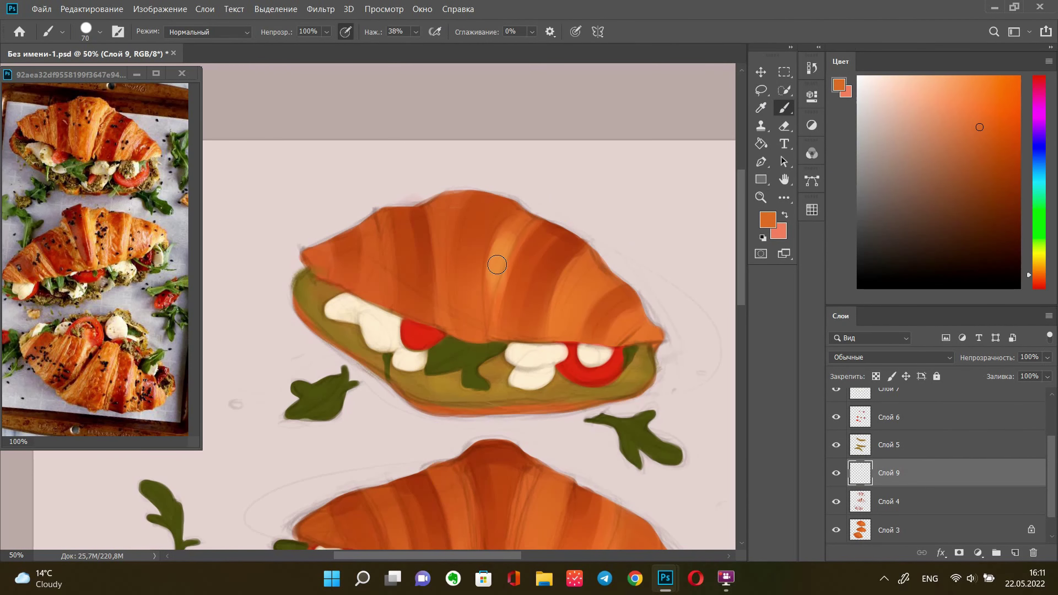
{"action": "left_click", "coordinate": [445, 193], "text": "alt"}
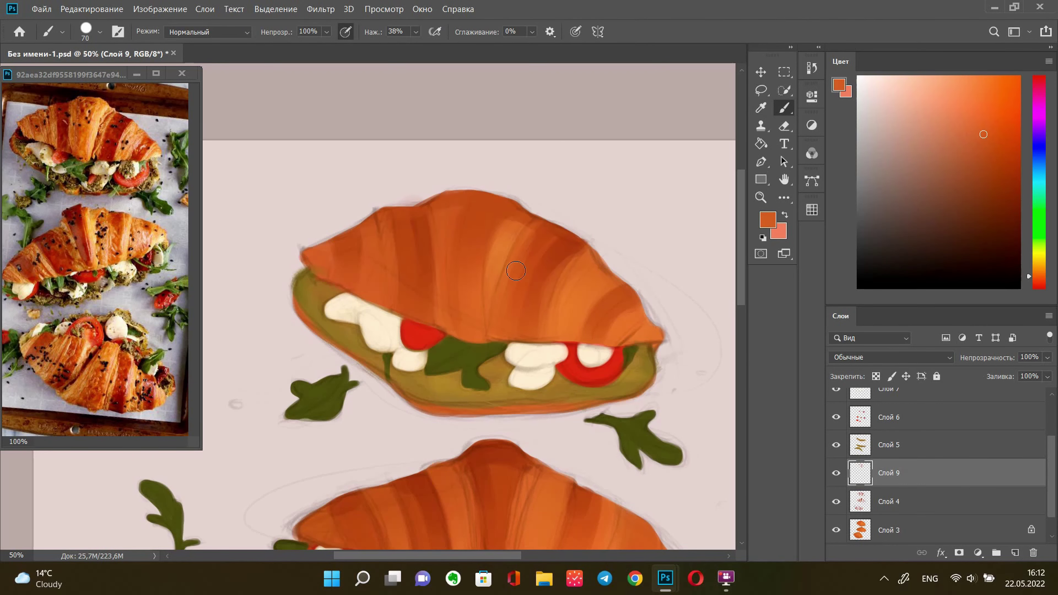
{"action": "left_click", "coordinate": [504, 254], "text": "alt"}
{"action": "left_click", "coordinate": [968, 105]}
{"action": "left_click", "coordinate": [767, 220]}
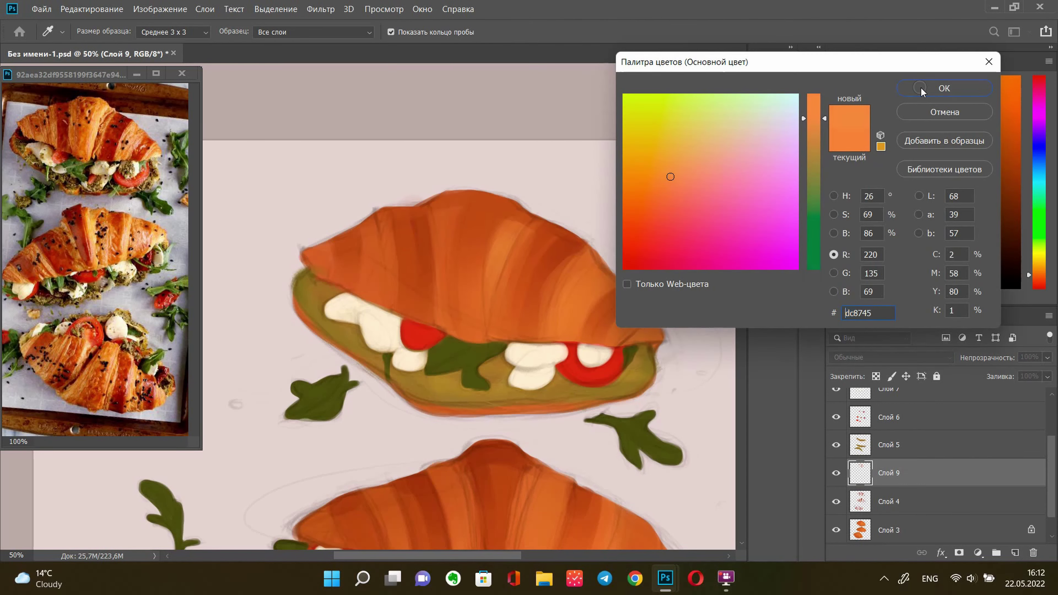
{"action": "left_click", "coordinate": [945, 86]}
{"action": "left_click", "coordinate": [784, 108]}
{"action": "left_click_drag", "start_coordinate": [576, 339], "coordinate": [650, 338]}
{"action": "left_click_drag", "start_coordinate": [375, 279], "coordinate": [342, 291]}
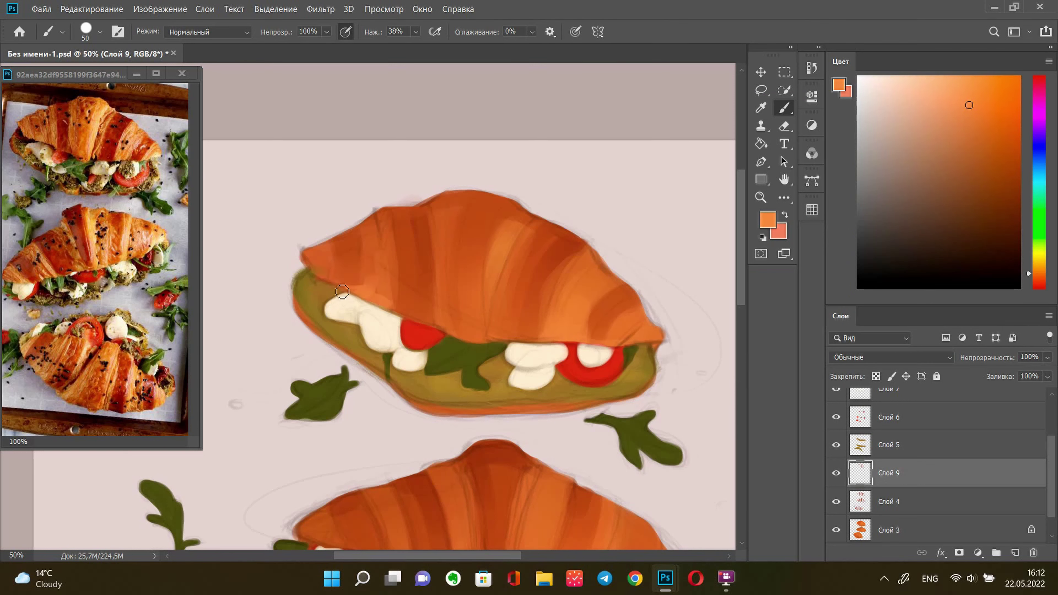
{"action": "left_click_drag", "start_coordinate": [406, 333], "coordinate": [581, 358]}
Pick a darker red-orange and paint a shading stroke on the crust
{"action": "left_click", "coordinate": [538, 325], "text": "alt"}
{"action": "key", "text": "bracketright"}
{"action": "key", "text": "bracketright"}
{"action": "key", "text": "bracketright"}
{"action": "left_click", "coordinate": [838, 85]}
{"action": "left_click", "coordinate": [777, 128]}
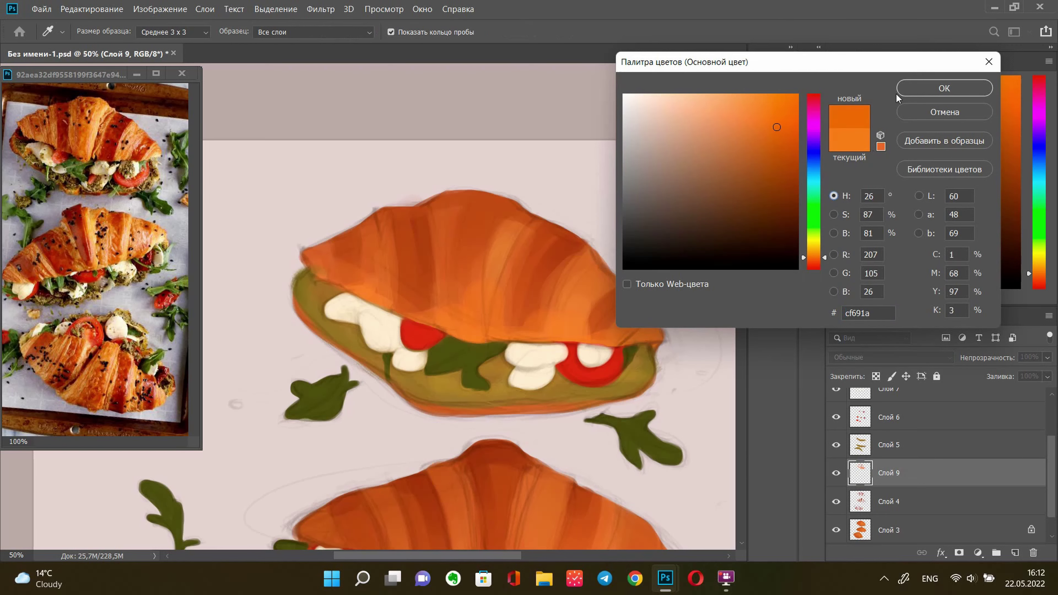
{"action": "left_click", "coordinate": [940, 87]}
{"action": "key", "text": "bracketleft"}
{"action": "key", "text": "bracketleft"}
{"action": "left_click", "coordinate": [838, 85]}
{"action": "left_click", "coordinate": [871, 268]}
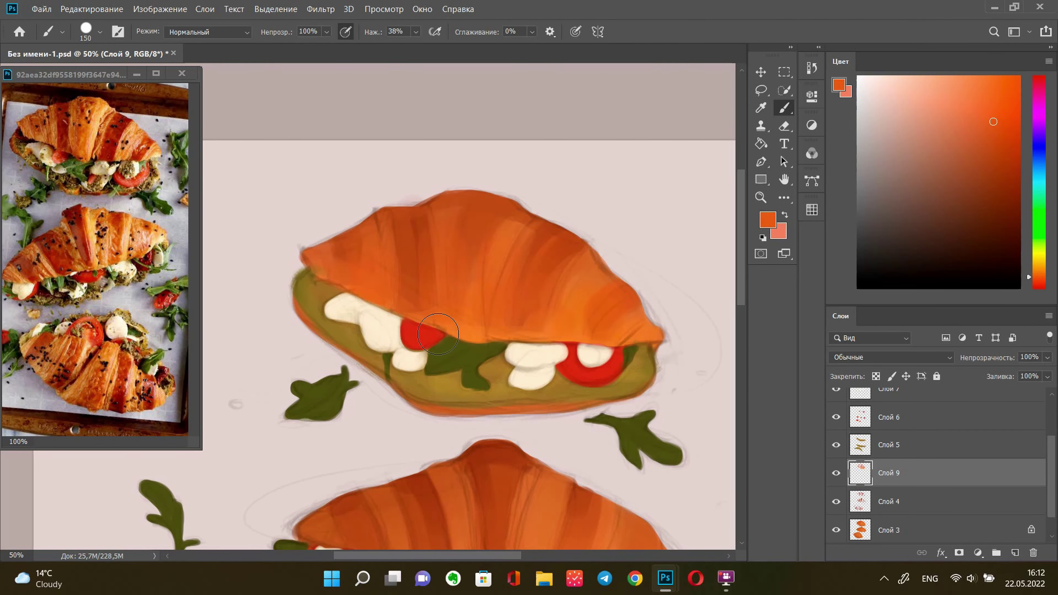
{"action": "key", "text": "bracketright"}
{"action": "key", "text": "bracketright"}
{"action": "left_click", "coordinate": [467, 233], "text": "alt"}
{"action": "key", "text": "bracketleft"}
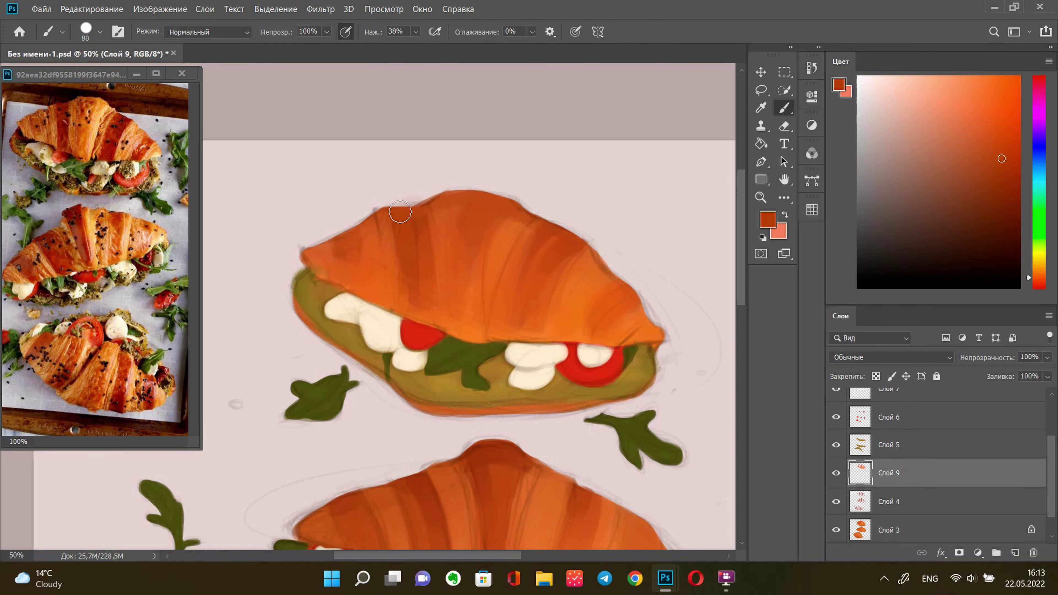
{"action": "left_click_drag", "start_coordinate": [554, 241], "coordinate": [527, 321]}
Add redder shading to the crust and smooth the edge above the left cheese
{"action": "left_click", "coordinate": [839, 86]}
{"action": "left_click", "coordinate": [728, 176]}
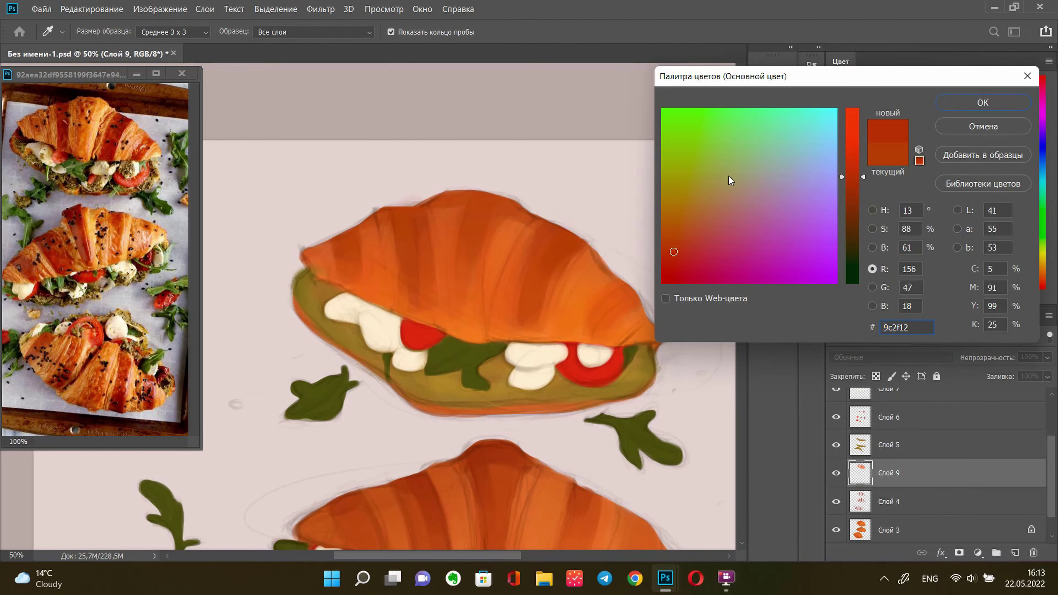
{"action": "key", "text": "Return"}
{"action": "key", "text": "bracketleft"}
{"action": "left_click", "coordinate": [513, 274], "text": "alt"}
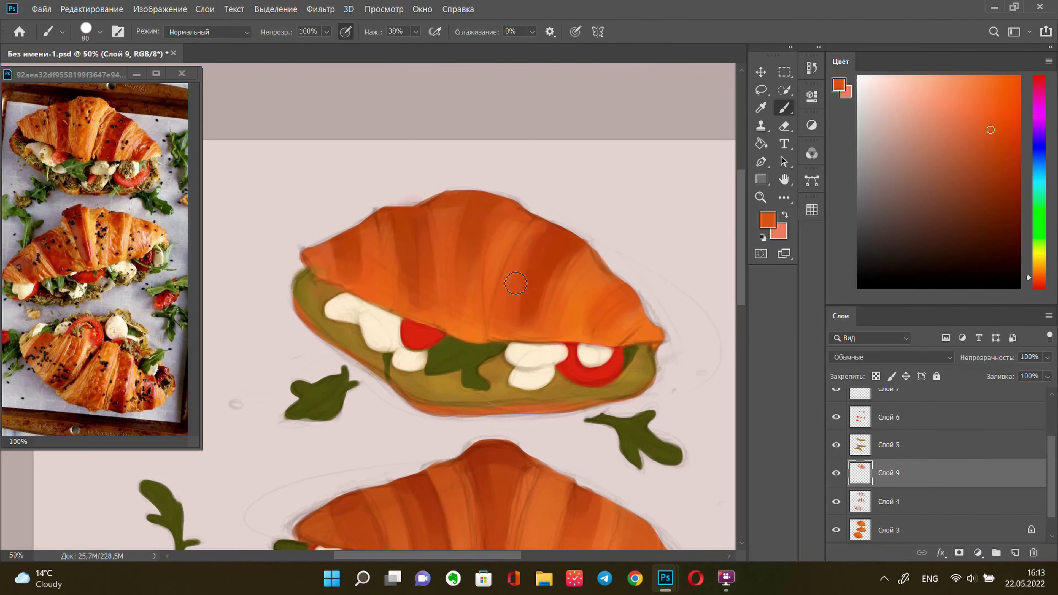
{"action": "key", "text": "bracketright"}
{"action": "left_click", "coordinate": [532, 277], "text": "alt"}
{"action": "left_click_drag", "start_coordinate": [590, 337], "coordinate": [622, 288]}
{"action": "key", "text": "bracketleft"}
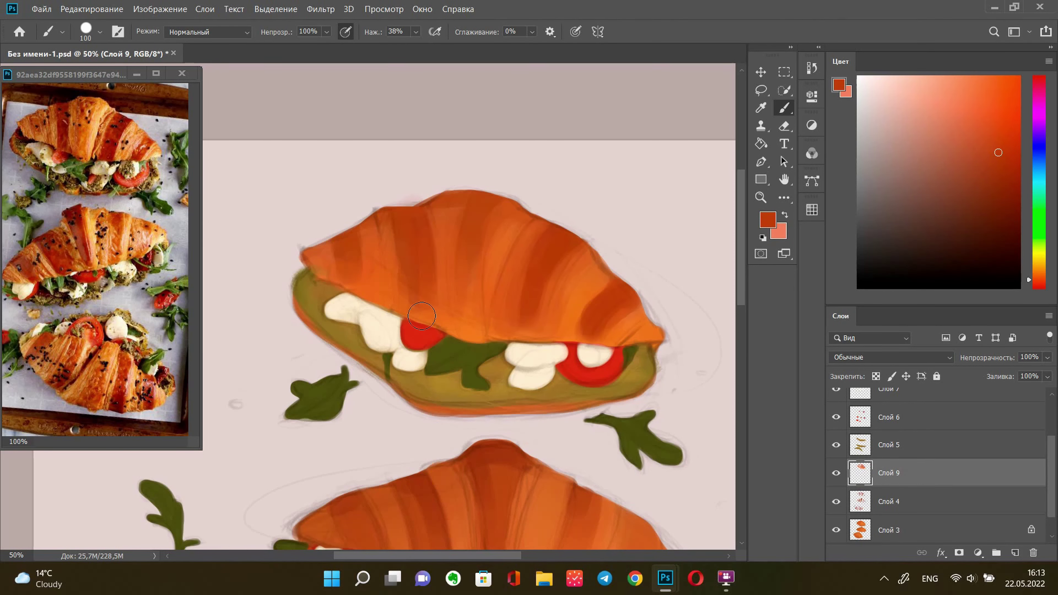
{"action": "left_click_drag", "start_coordinate": [423, 309], "coordinate": [381, 311]}
Paint lighter orange along the upper-left edge, then set dark red as the colour
{"action": "left_click", "coordinate": [552, 275], "text": "alt"}
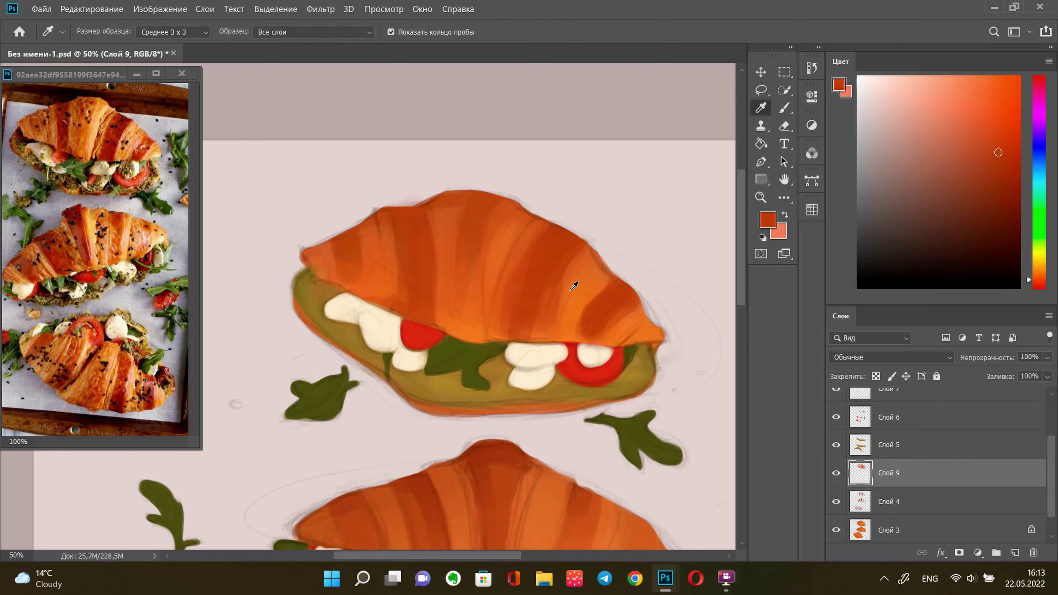
{"action": "left_click_drag", "start_coordinate": [340, 283], "coordinate": [311, 260]}
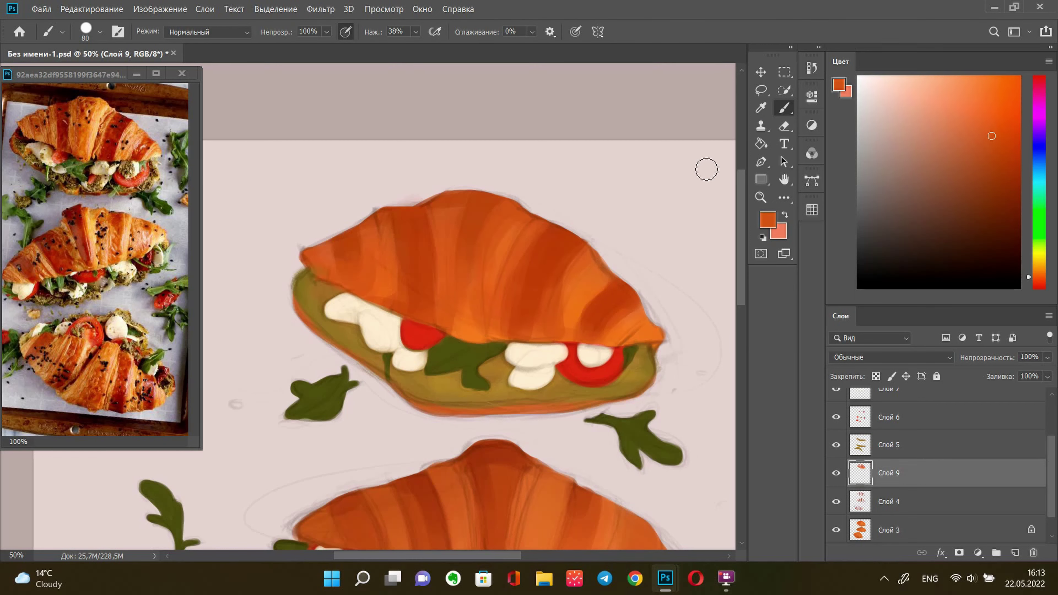
{"action": "left_click", "coordinate": [761, 107]}
{"action": "left_click", "coordinate": [768, 220]}
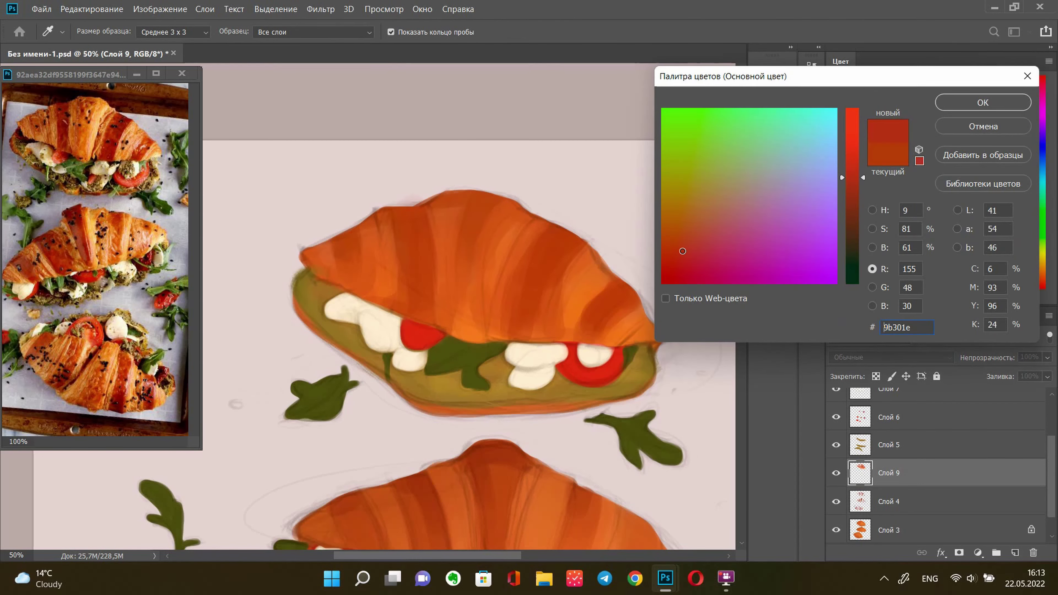
{"action": "left_click", "coordinate": [948, 104]}
{"action": "key", "text": "b"}
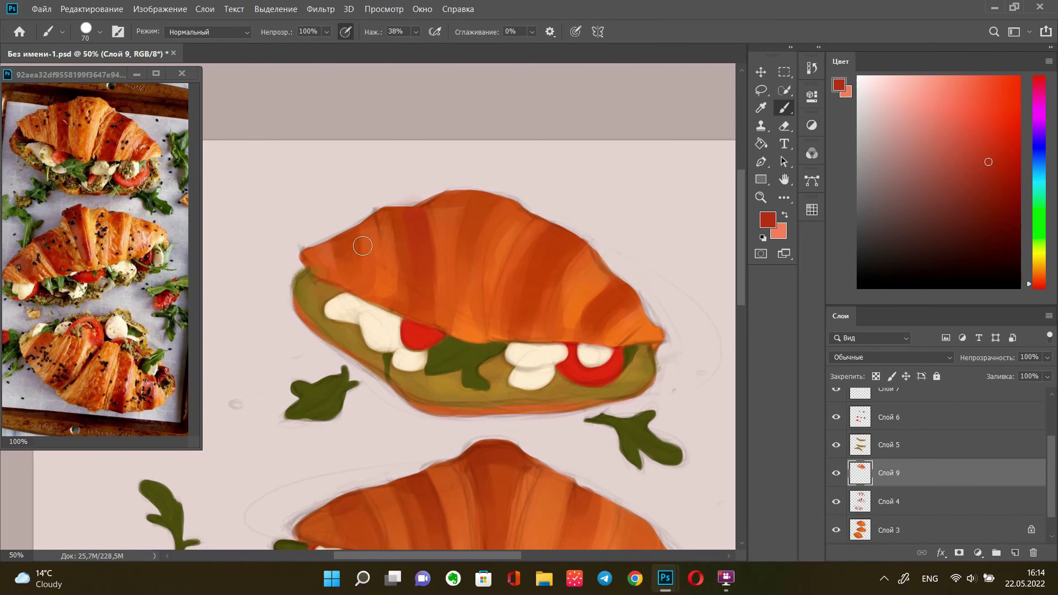
{"action": "left_click_drag", "start_coordinate": [811, 209], "coordinate": [875, 306]}
{"action": "left_click", "coordinate": [859, 253]}
Darken the top croissant's lower edge with a slightly darker orange
{"action": "key", "text": "bracketright"}
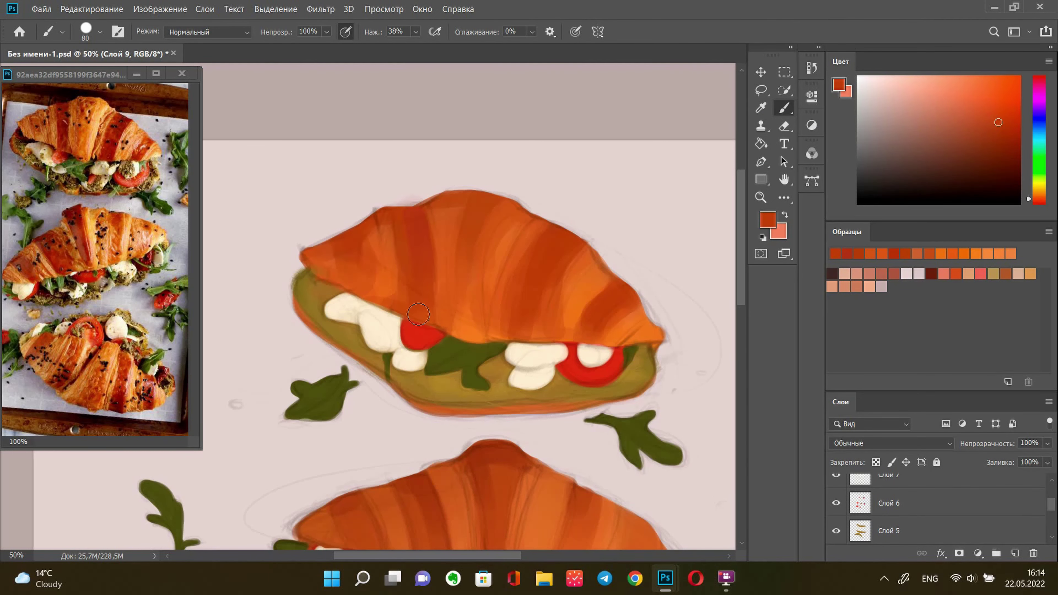
{"action": "left_click", "coordinate": [515, 266], "text": "alt"}
{"action": "key", "text": "bracketleft"}
{"action": "key", "text": "bracketleft"}
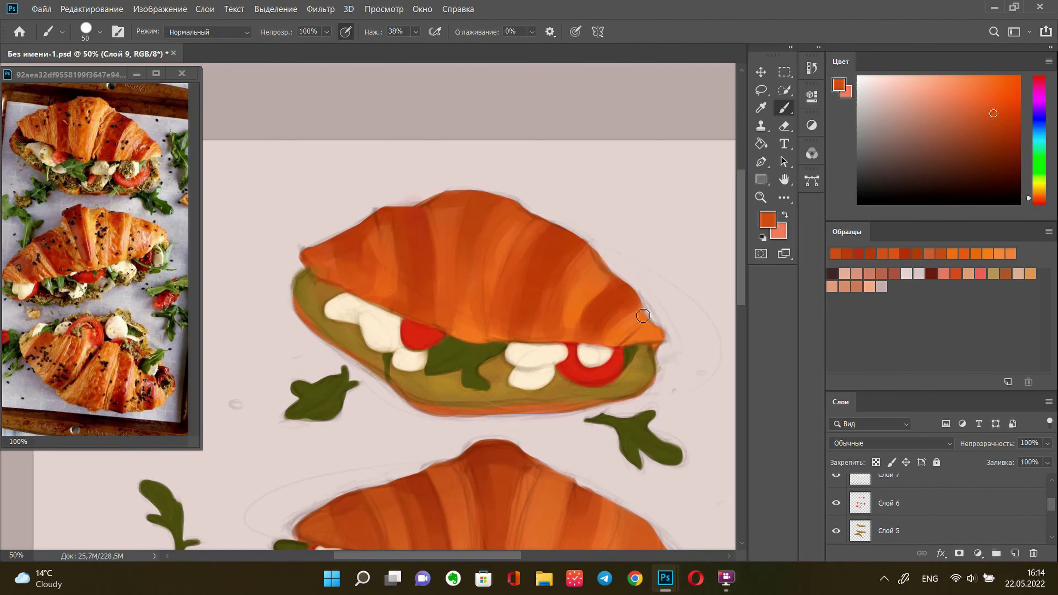
{"action": "left_click", "coordinate": [643, 316], "text": "alt"}
{"action": "key", "text": "ctrl+minus"}
{"action": "mouse_move", "coordinate": [454, 385]}
{"action": "left_mouse_down"}
{"action": "mouse_move", "coordinate": [455, 243]}
{"action": "mouse_move", "coordinate": [560, 250]}
{"action": "left_mouse_up"}
{"action": "key", "text": "bracketright"}
{"action": "key", "text": "bracketright"}
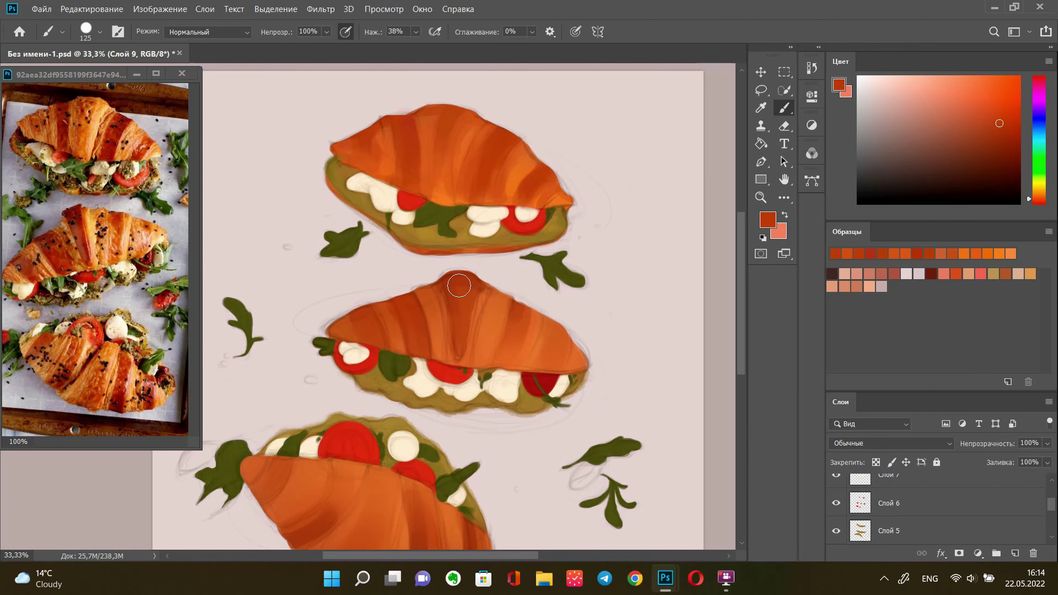
Sample brighter orange and darker red-orange tones from the croissant crusts, resizing the brush
{"action": "left_click", "coordinate": [515, 315], "text": "alt"}
{"action": "key", "text": "bracketright"}
{"action": "key", "text": "bracketright"}
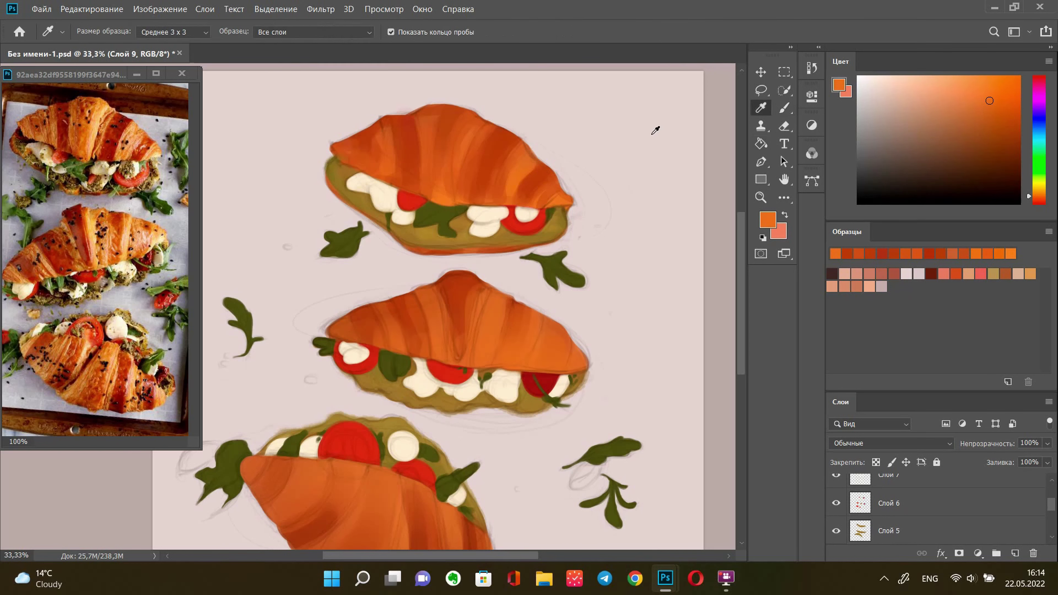
{"action": "left_click", "coordinate": [450, 334], "text": "alt"}
{"action": "key", "text": "bracketleft"}
{"action": "key", "text": "bracketleft"}
{"action": "key", "text": "bracketleft"}
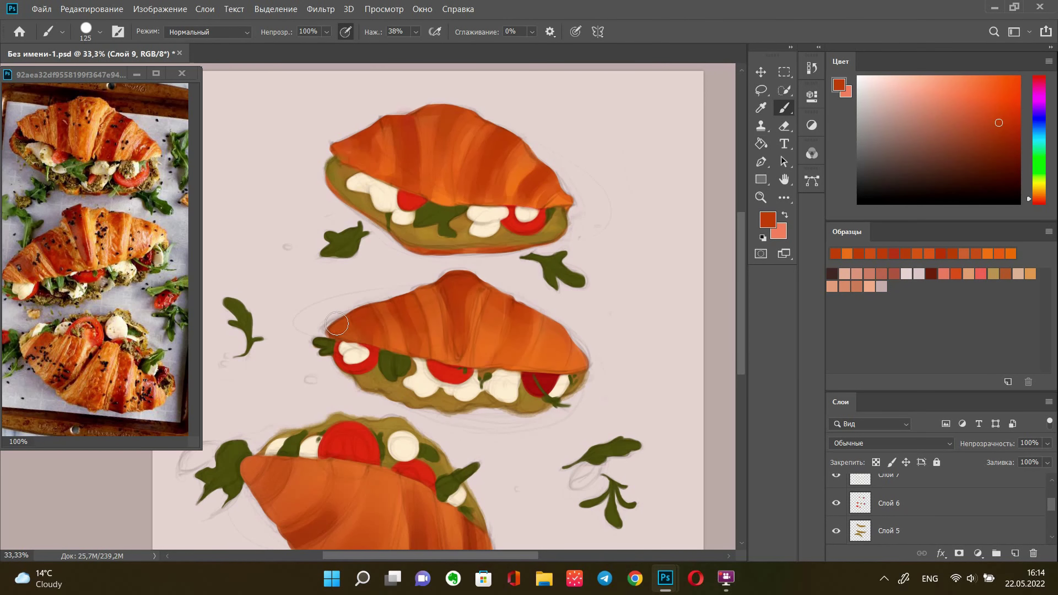
{"action": "left_click", "coordinate": [505, 188], "text": "alt"}
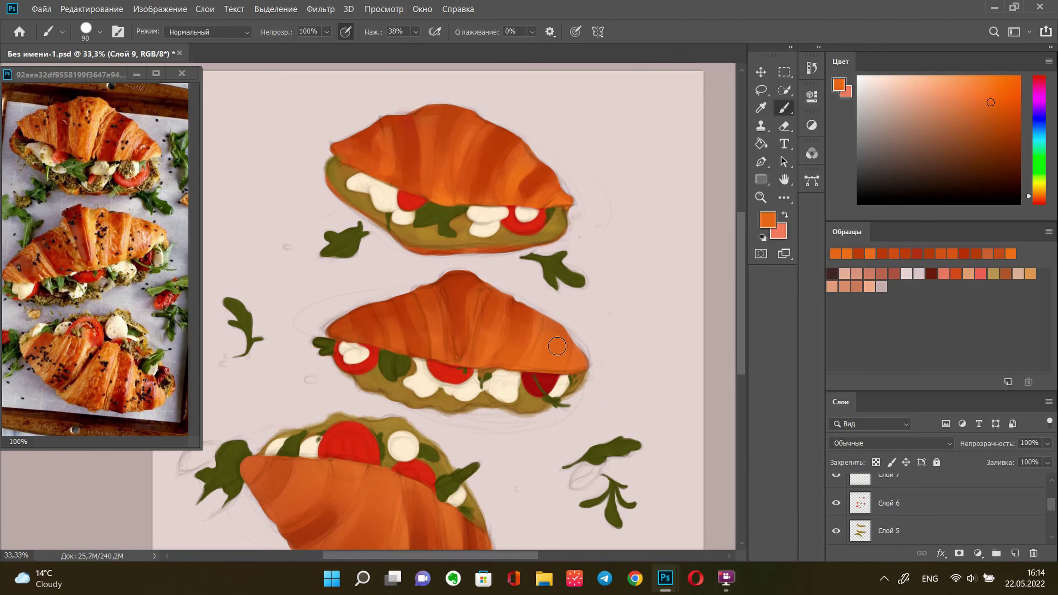
{"action": "left_click", "coordinate": [520, 321], "text": "alt"}
{"action": "key", "text": "bracketright"}
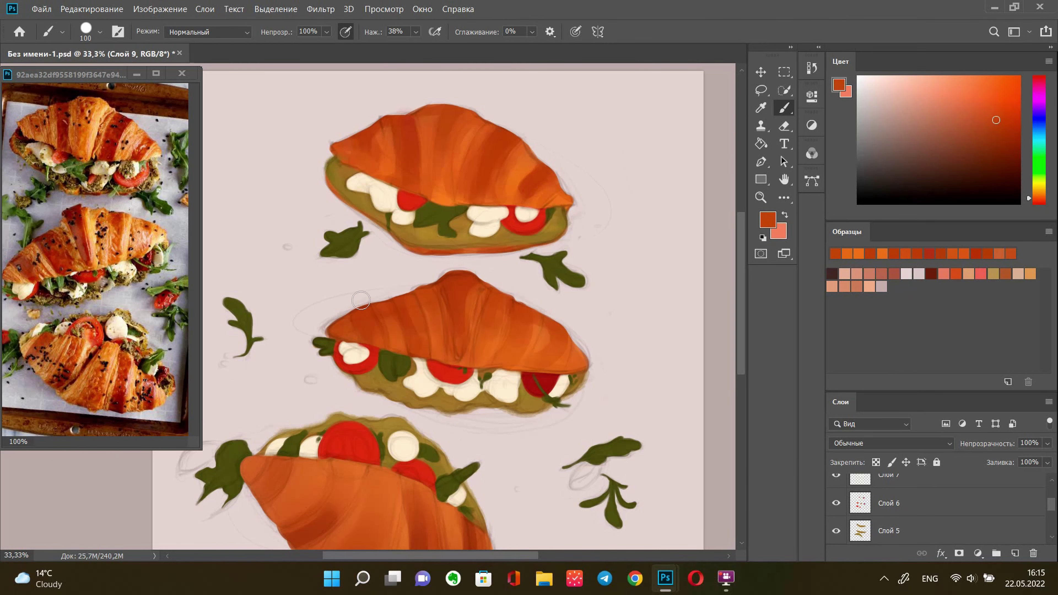
{"action": "key", "text": "bracketright"}
{"action": "key", "text": "bracketright"}
{"action": "key", "text": "bracketright"}
Paint orange and red-orange shading strokes across the bottom croissant crust
{"action": "left_click_drag", "start_coordinate": [653, 228], "coordinate": [691, 153]}
{"action": "left_click", "coordinate": [507, 117], "text": "alt"}
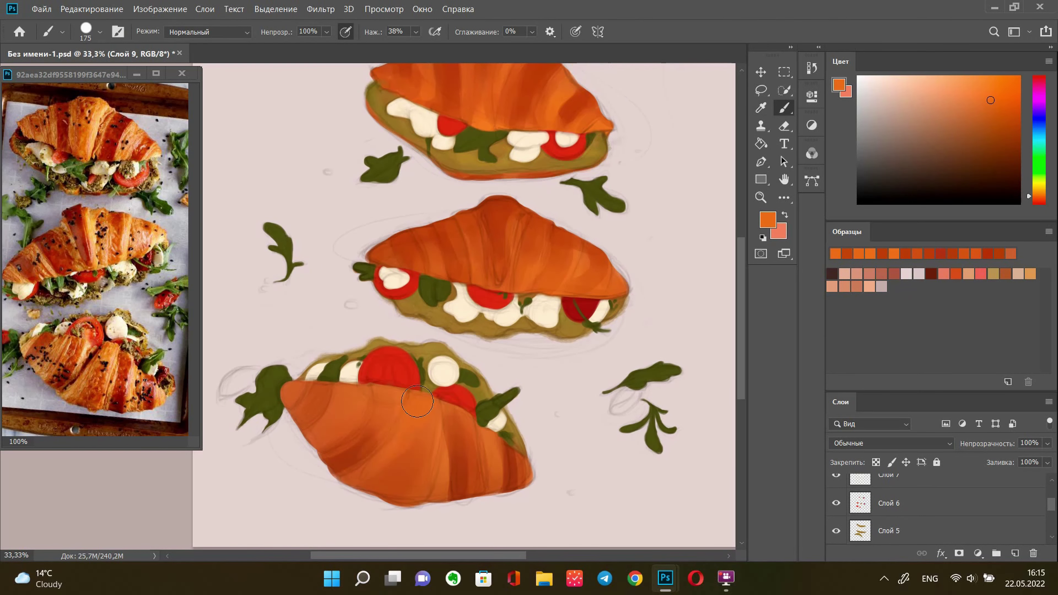
{"action": "left_click", "coordinate": [321, 425], "text": "alt"}
{"action": "left_click_drag", "start_coordinate": [450, 412], "coordinate": [399, 483]}
{"action": "left_click_drag", "start_coordinate": [413, 412], "coordinate": [300, 459]}
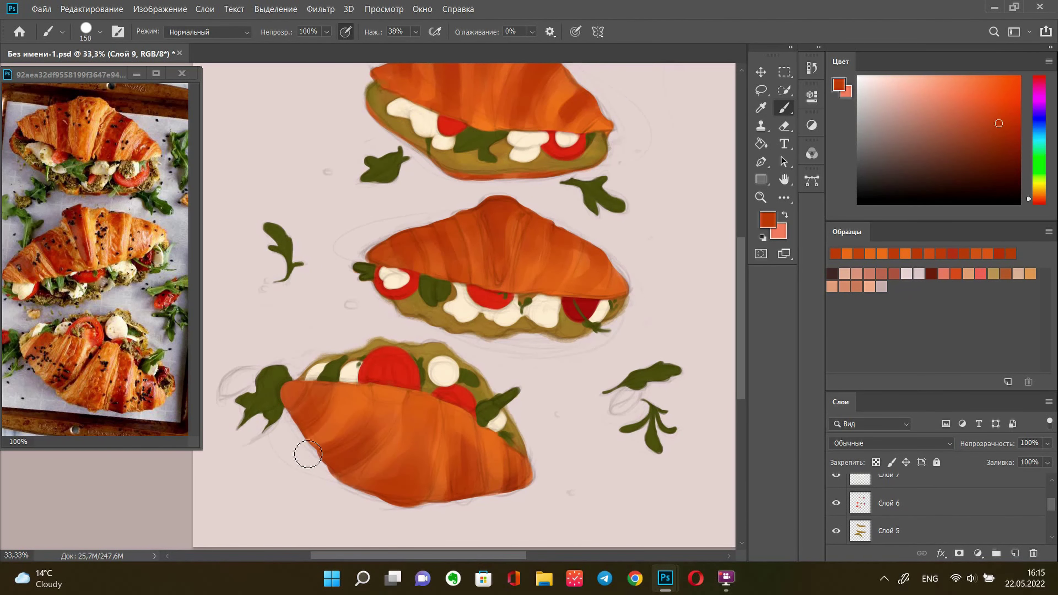
{"action": "left_click_drag", "start_coordinate": [483, 450], "coordinate": [512, 480]}
Select the olive spread layer Слой 5 and briefly hide it to check it
{"action": "key", "text": "v"}
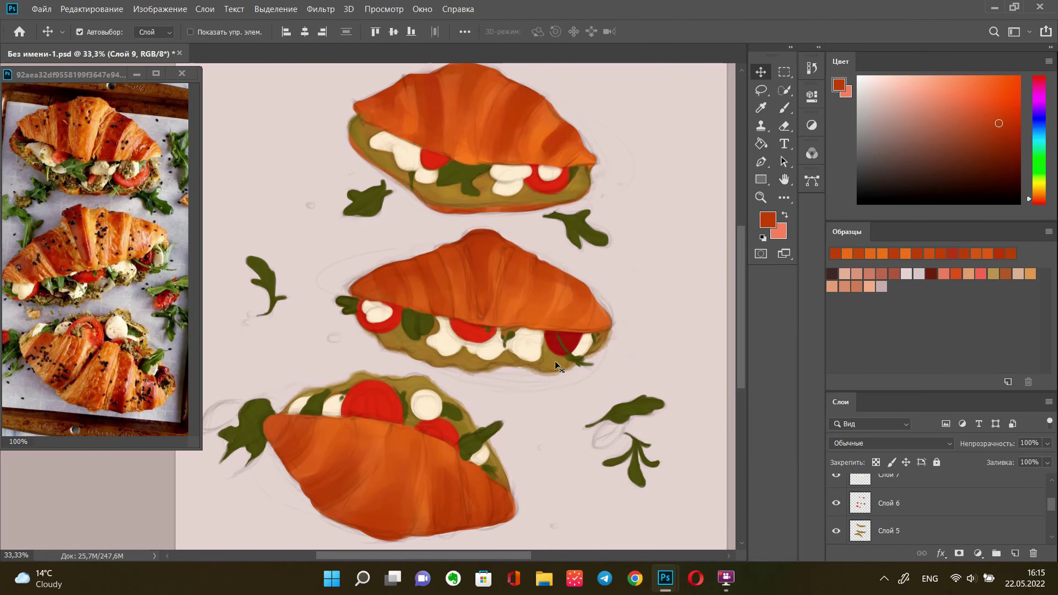
{"action": "left_click", "coordinate": [874, 502]}
{"action": "left_click", "coordinate": [842, 505]}
{"action": "key", "text": "b"}
{"action": "left_click", "coordinate": [768, 220]}
Lock Слой 5's transparent pixels and set a darker olive as the foreground colour
{"action": "left_click", "coordinate": [790, 172]}
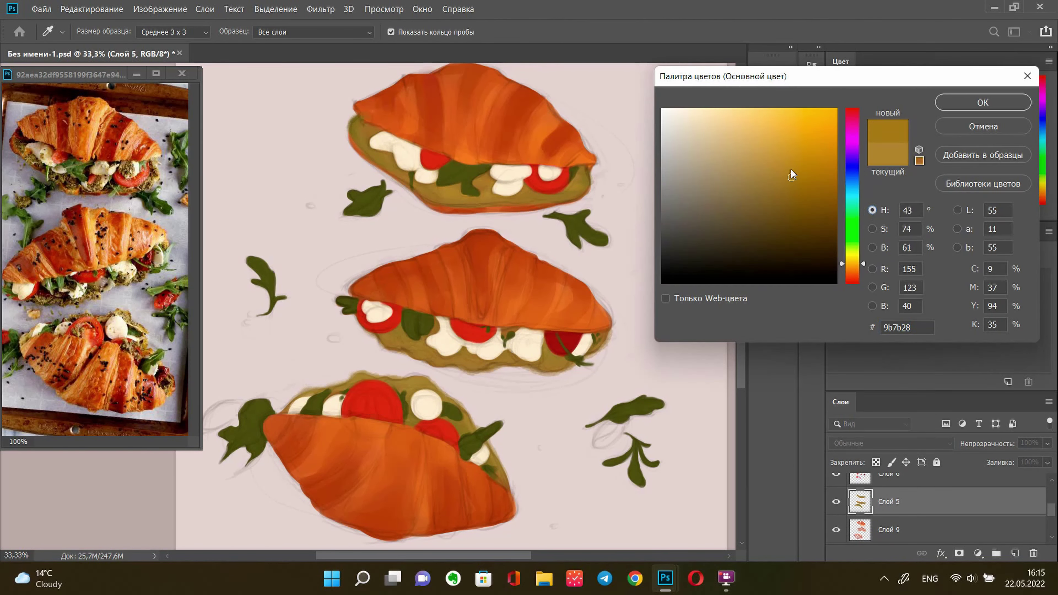
{"action": "left_click", "coordinate": [977, 102]}
{"action": "key", "text": "/"}
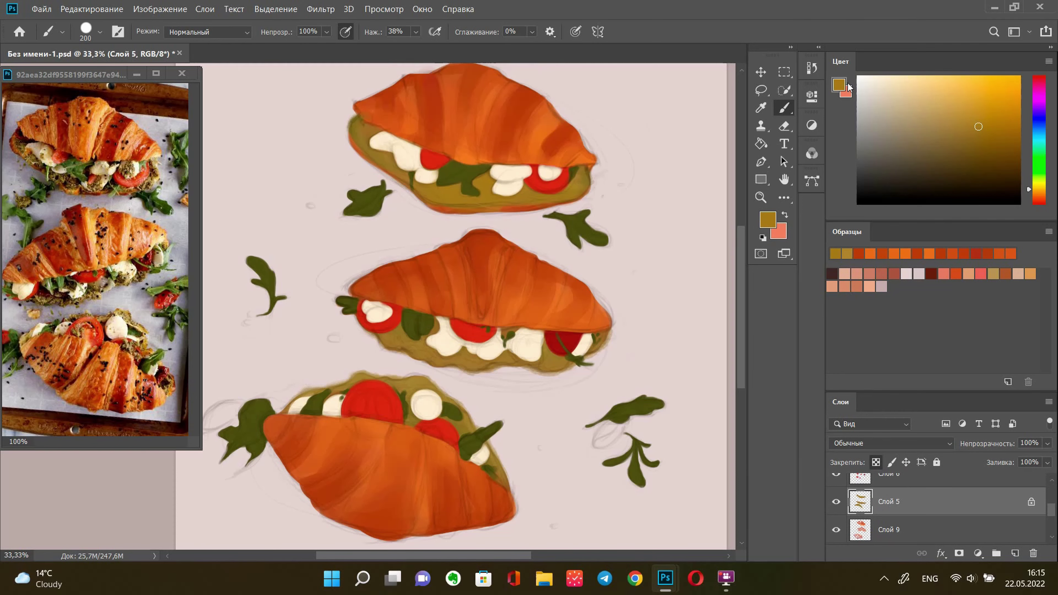
{"action": "left_click", "coordinate": [768, 220]}
{"action": "left_click", "coordinate": [872, 229]}
{"action": "key", "text": "Return"}
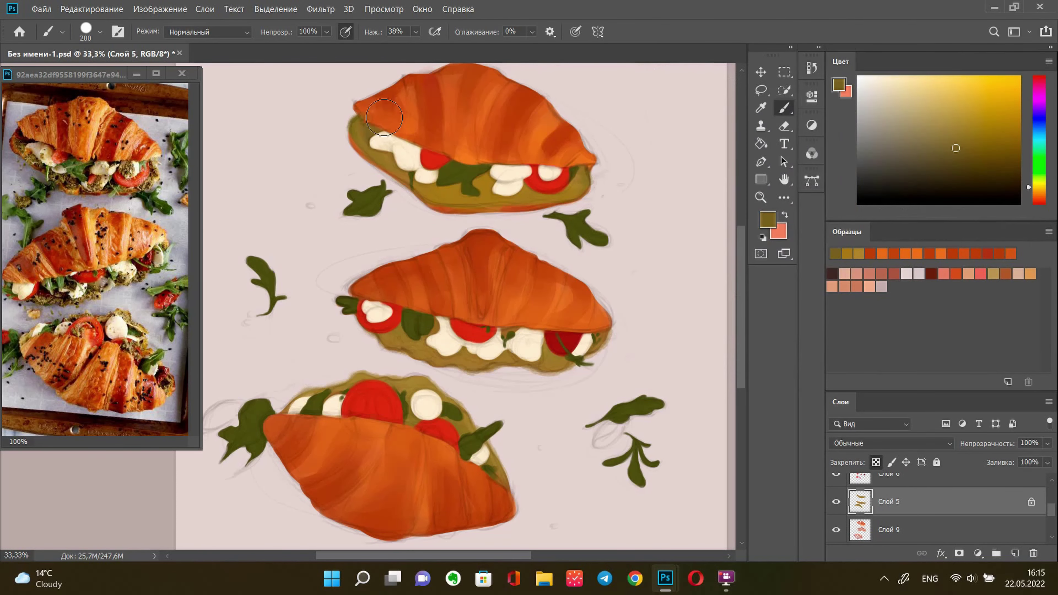
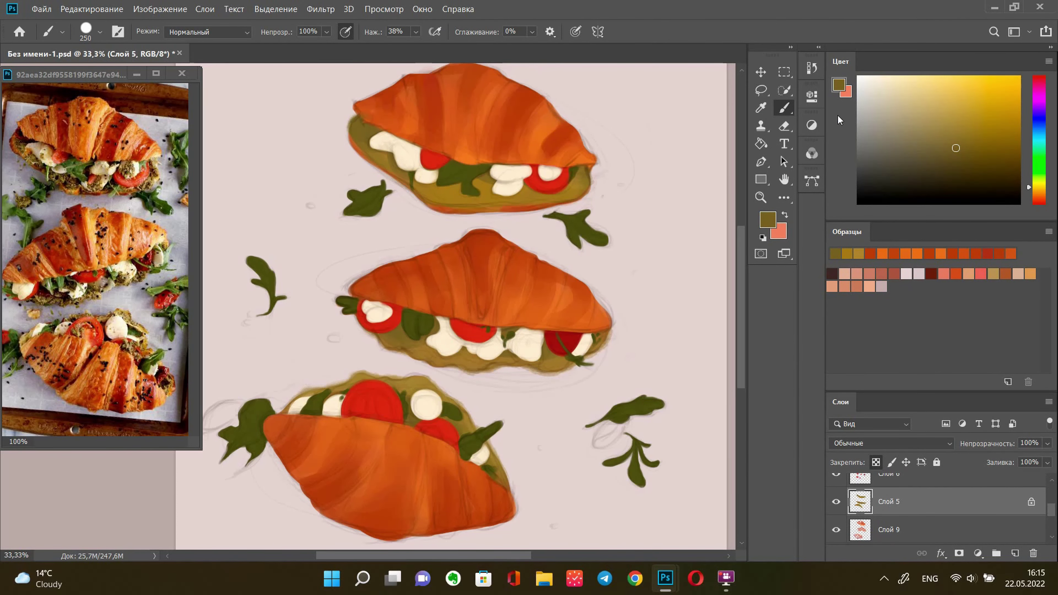
Sample a golden olive from the sandwich filling as the paint colour, with a slightly larger brush
{"action": "left_click", "coordinate": [768, 219]}
{"action": "left_click", "coordinate": [979, 111]}
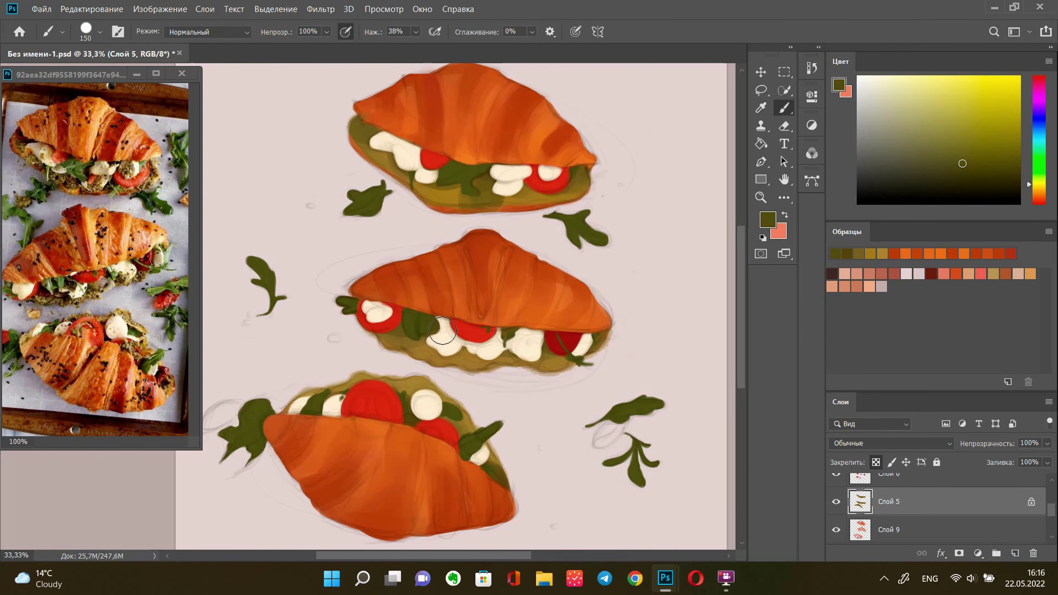
{"action": "left_click", "coordinate": [505, 202], "text": "alt"}
{"action": "key", "text": "bracketright"}
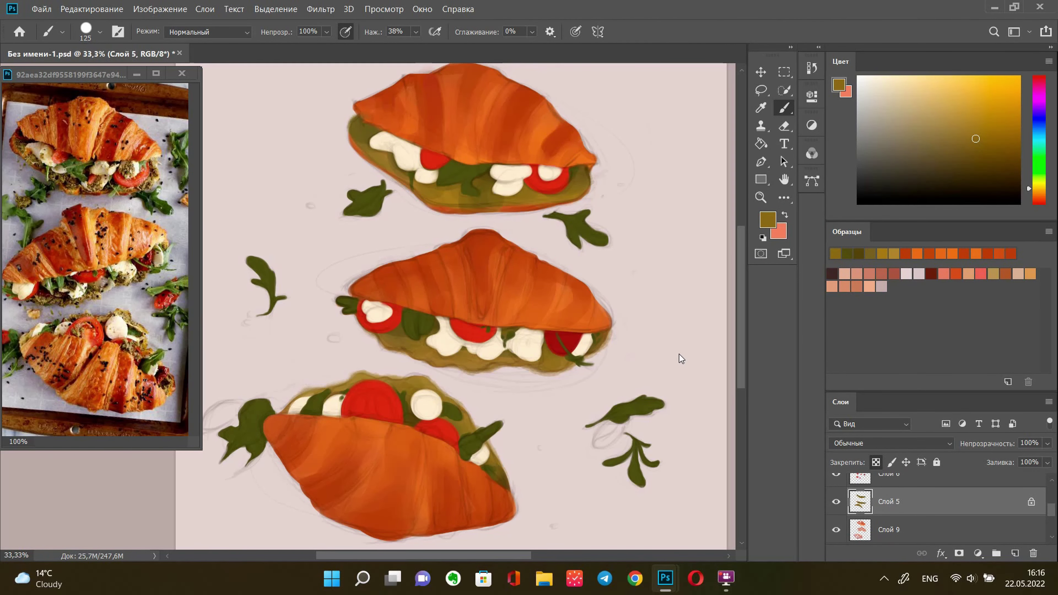
On Слой 6 with transparency locked, dab sampled tomato red onto the left tomato
{"action": "left_click_drag", "start_coordinate": [876, 393], "coordinate": [876, 317]}
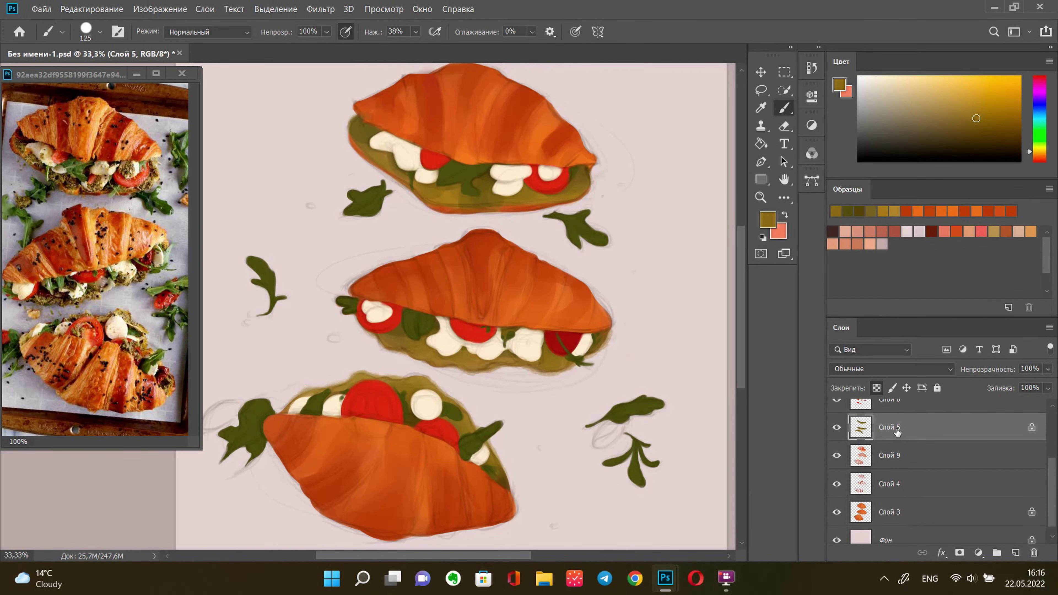
{"action": "left_click", "coordinate": [852, 437]}
{"action": "left_click", "coordinate": [877, 387]}
{"action": "left_click", "coordinate": [551, 183], "text": "alt"}
{"action": "key", "text": "bracketleft"}
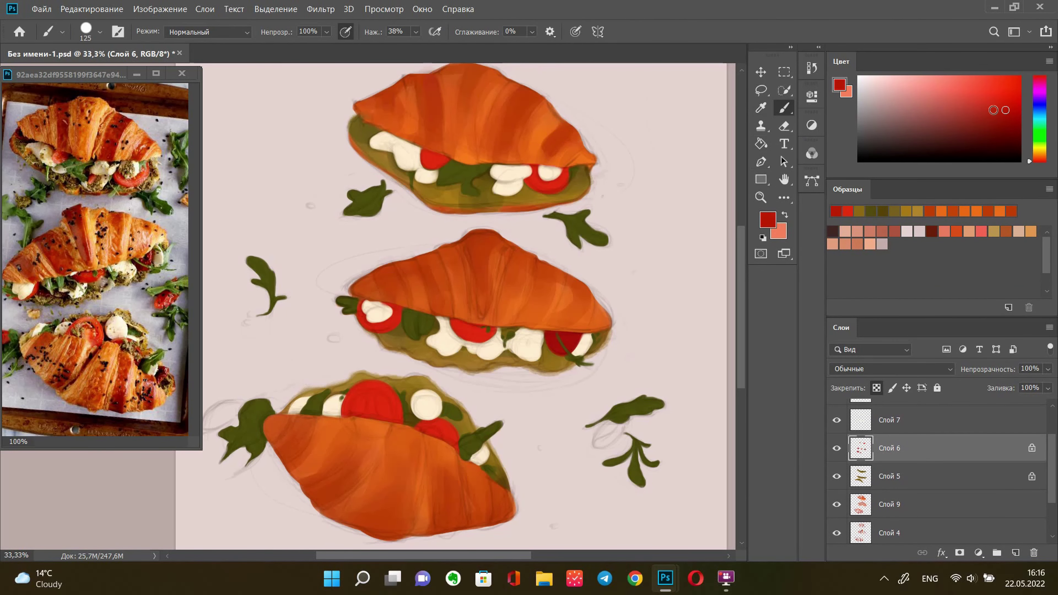
{"action": "key", "text": "bracketright"}
{"action": "key", "text": "bracketright"}
{"action": "left_click", "coordinate": [401, 321]}
{"action": "key", "text": "bracketleft"}
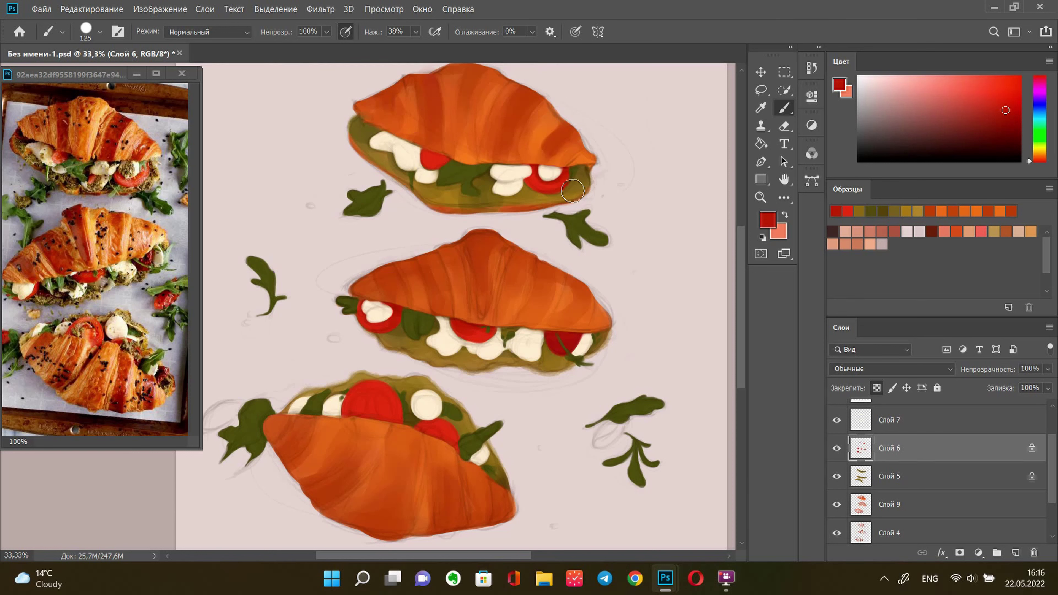
Repaint the lower tomato in a brighter red and pick a deeper shading red
{"action": "left_click", "coordinate": [375, 402], "text": "alt"}
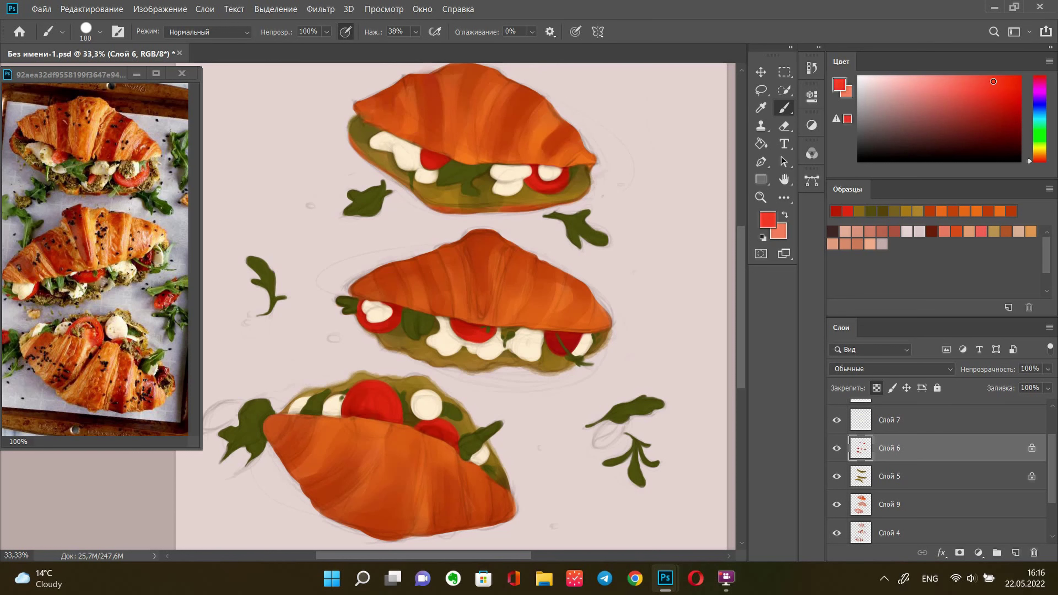
{"action": "key", "text": "bracketright"}
{"action": "left_click_drag", "start_coordinate": [367, 402], "coordinate": [380, 404]}
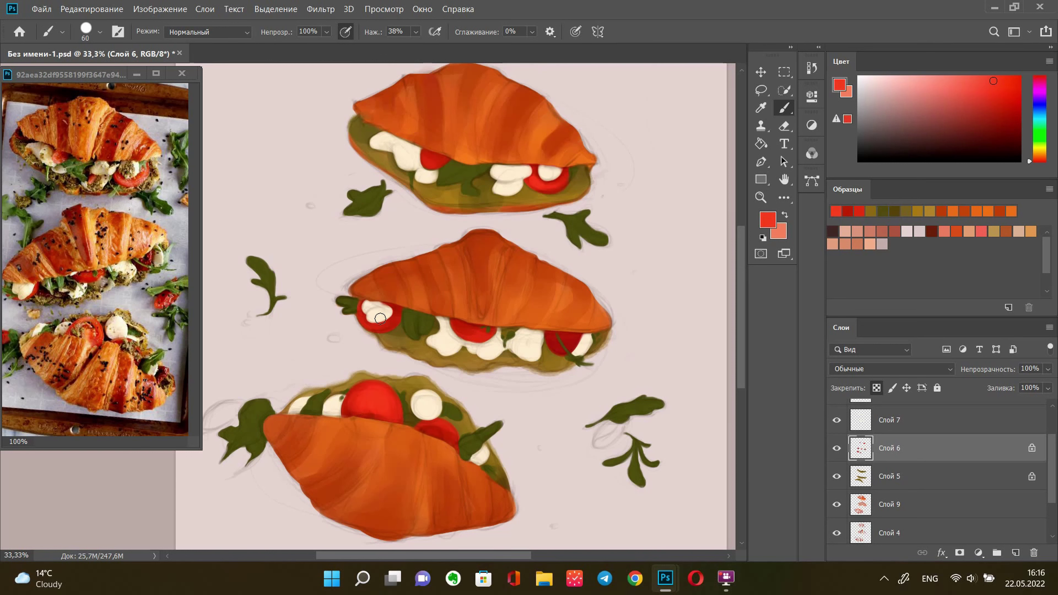
{"action": "left_click", "coordinate": [380, 318], "text": "alt"}
{"action": "key", "text": "bracketright"}
{"action": "key", "text": "bracketright"}
Sample a darker tomato red, then move to Слой 7 with a beige mozzarella colour
{"action": "key", "text": "h"}
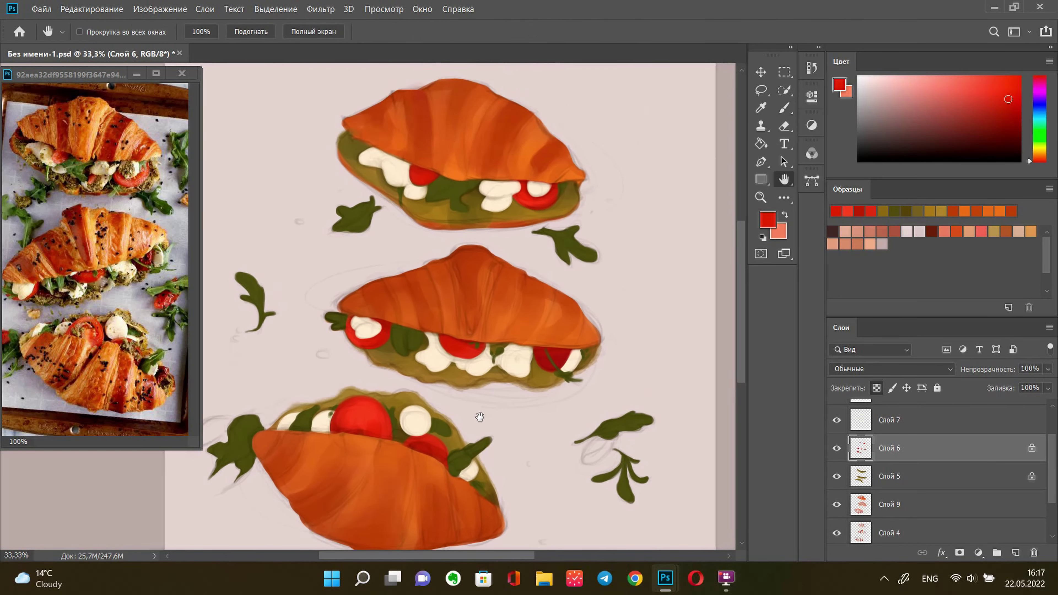
{"action": "left_click_drag", "start_coordinate": [517, 292], "coordinate": [547, 293]}
{"action": "left_click", "coordinate": [565, 331], "text": "alt"}
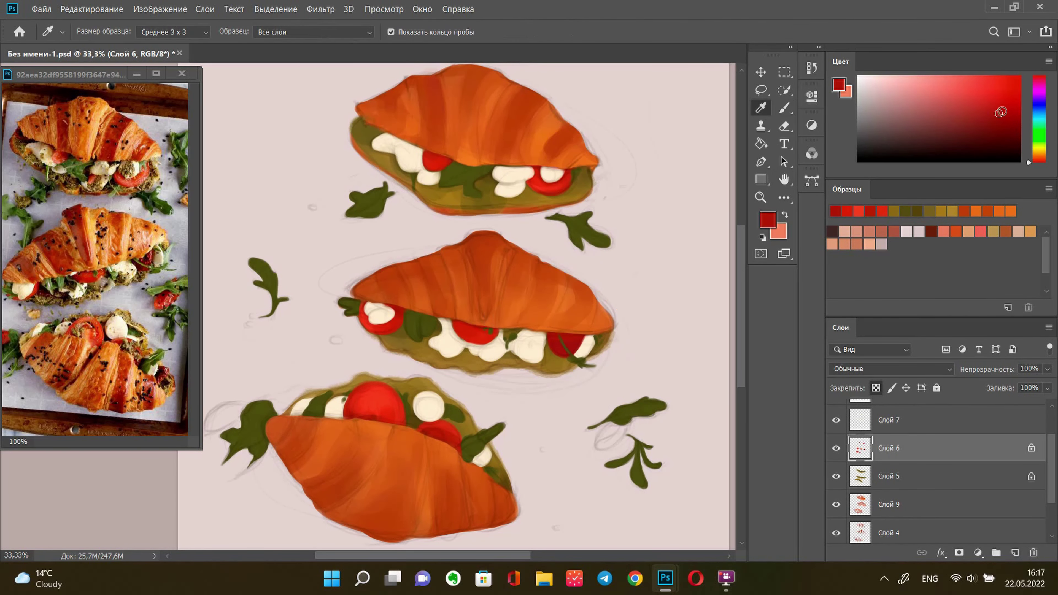
{"action": "key", "text": "bracketleft"}
{"action": "key", "text": "bracketleft"}
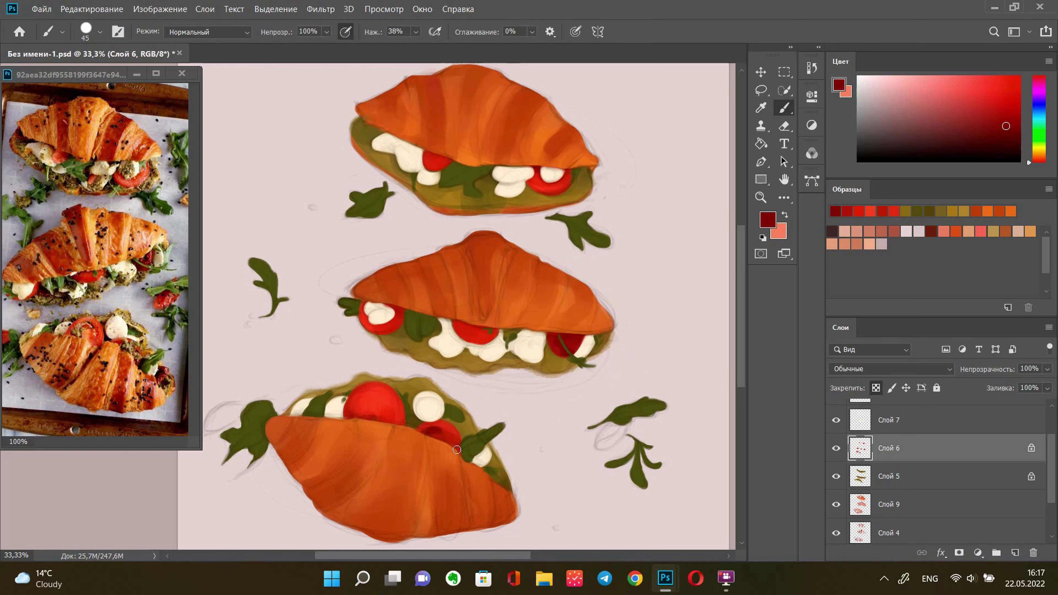
{"action": "left_click", "coordinate": [874, 424]}
{"action": "left_click", "coordinate": [497, 158], "text": "alt"}
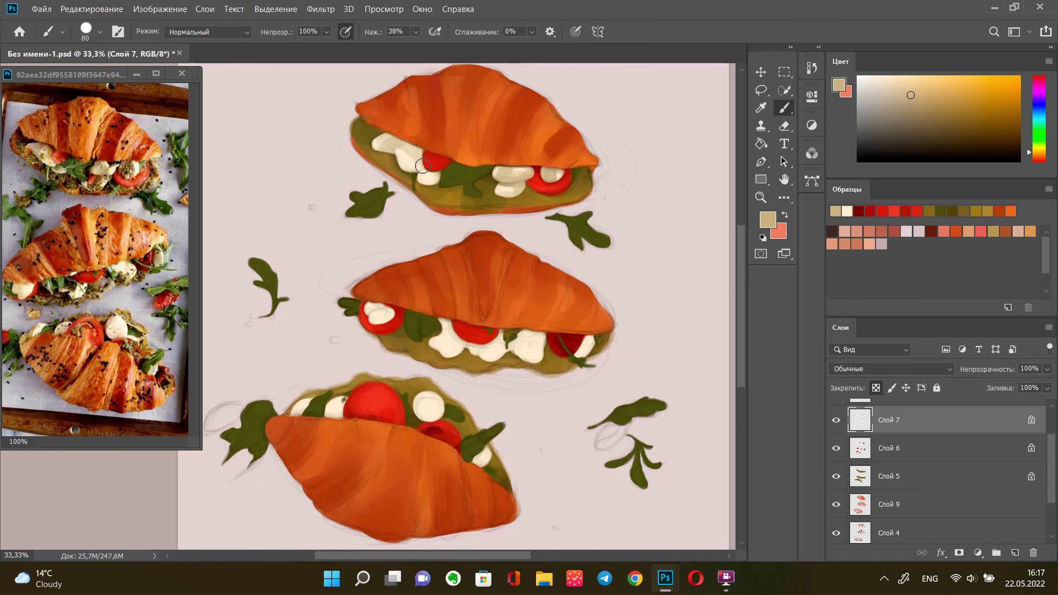
Dab sampled tomato-red pink tints onto the mozzarella in four spots on Слой 7
{"action": "key", "text": "bracketright"}
{"action": "key", "text": "bracketright"}
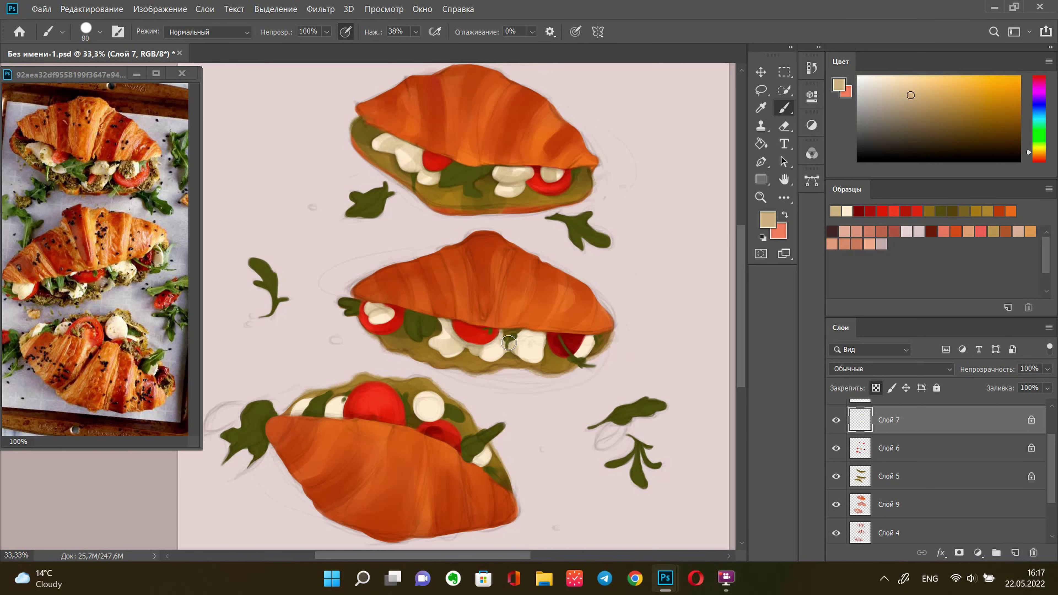
{"action": "key", "text": "bracketleft"}
{"action": "key", "text": "bracketleft"}
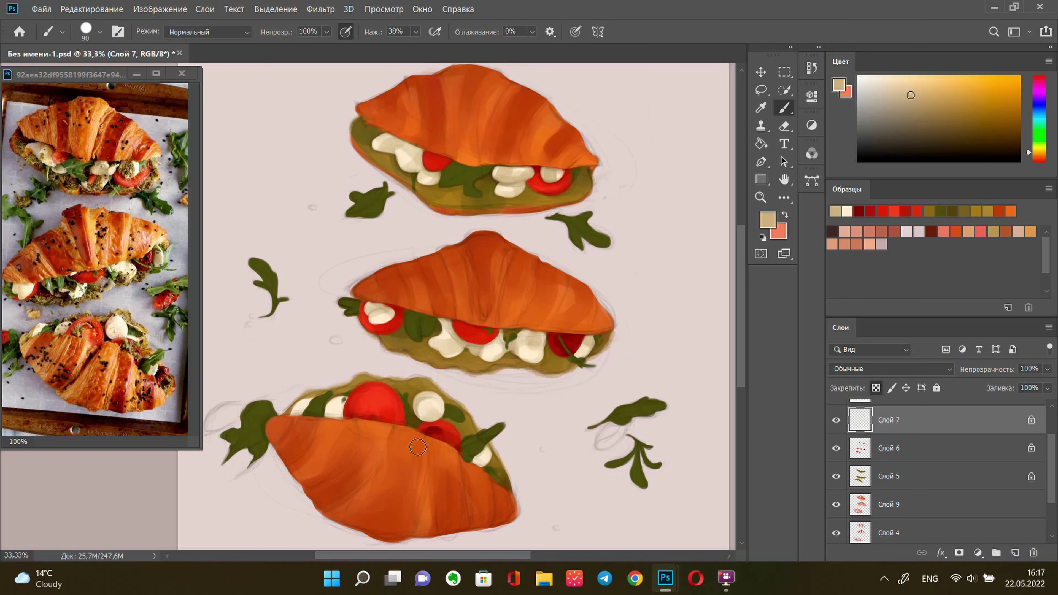
{"action": "key", "text": "i"}
{"action": "left_click", "coordinate": [550, 179]}
{"action": "key", "text": "b"}
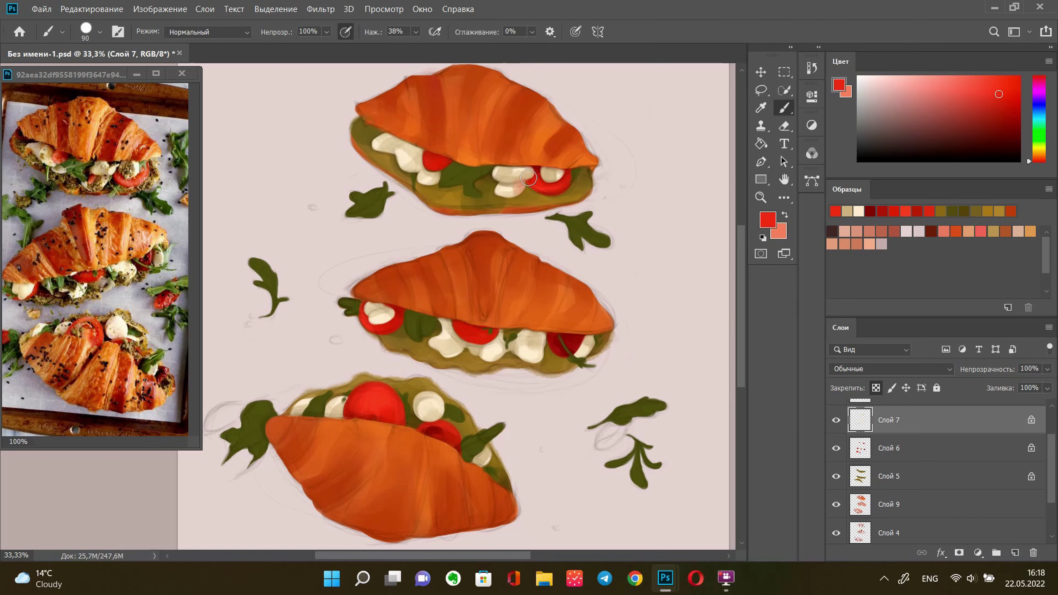
{"action": "left_click", "coordinate": [516, 341]}
{"action": "left_click", "coordinate": [448, 331]}
{"action": "left_click", "coordinate": [404, 152]}
{"action": "left_click", "coordinate": [335, 412]}
Create Слой 8 and choose a lighter olive green based on a sampled leaf colour
{"action": "left_click", "coordinate": [516, 180], "text": "alt"}
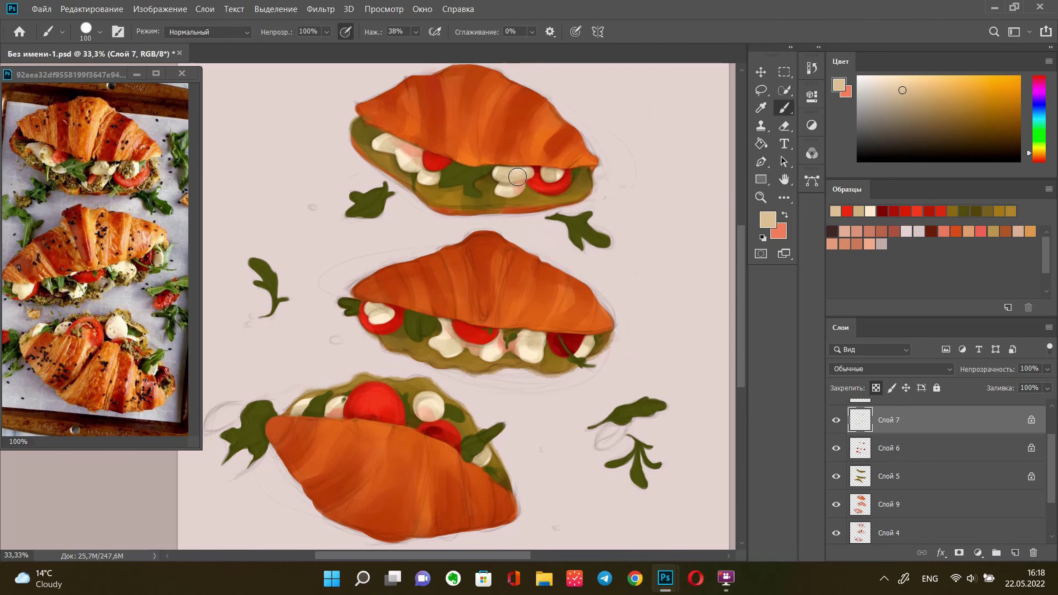
{"action": "key", "text": "ctrl+shift+alt+n"}
{"action": "key", "text": "l"}
{"action": "key", "text": "i"}
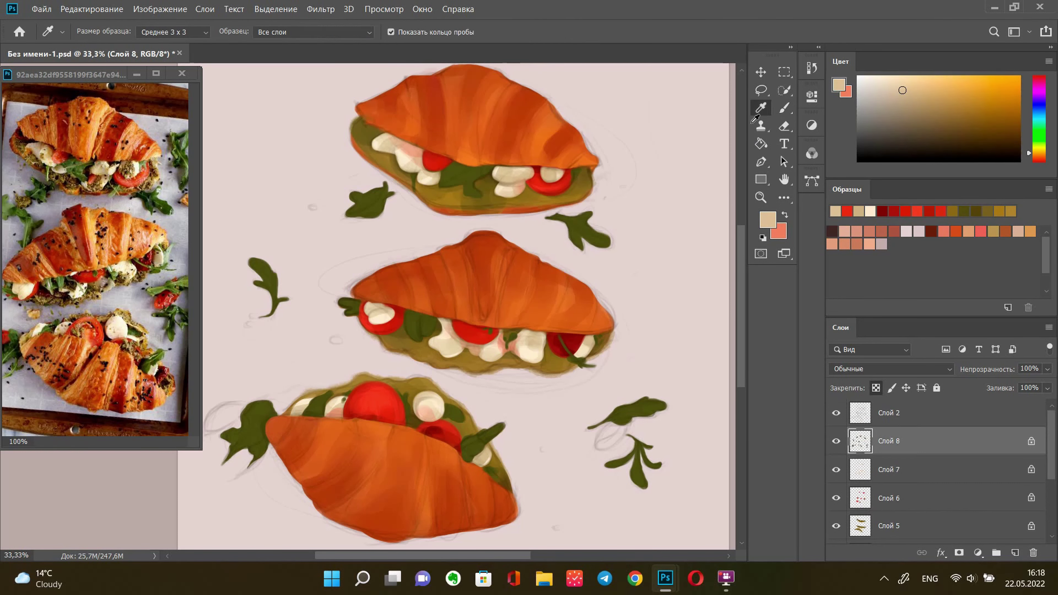
{"action": "left_click", "coordinate": [472, 175]}
{"action": "left_click", "coordinate": [767, 219]}
{"action": "left_click", "coordinate": [747, 205]}
{"action": "left_click", "coordinate": [940, 111]}
{"action": "key", "text": "b"}
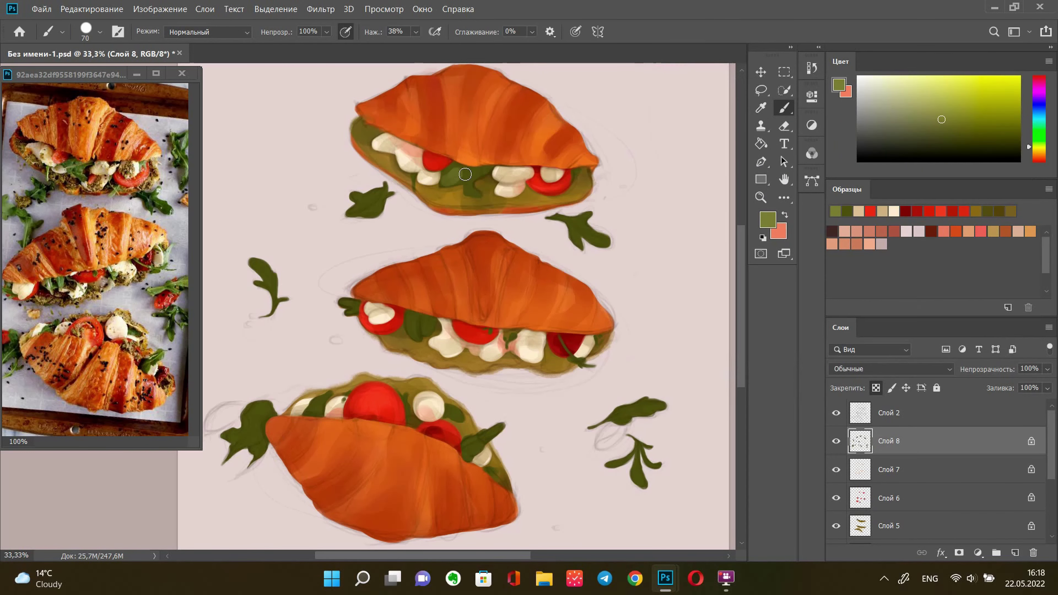
Brush light olive highlights across the left leaves and the leaf beside the bottom croissant
{"action": "left_click_drag", "start_coordinate": [354, 211], "coordinate": [385, 196]}
{"action": "key", "text": "bracketright"}
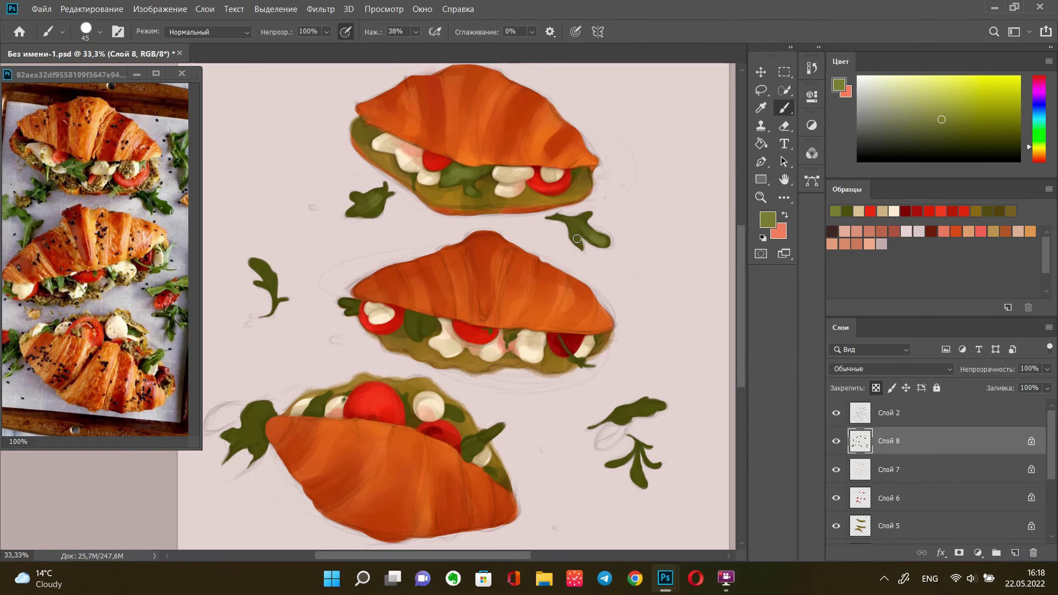
{"action": "left_click_drag", "start_coordinate": [254, 263], "coordinate": [274, 297]}
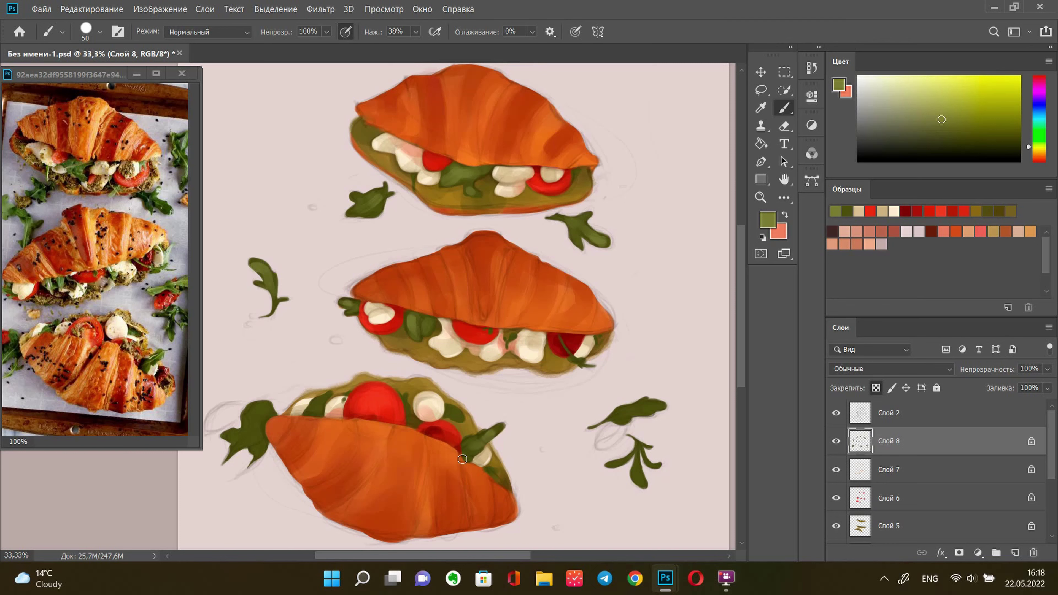
{"action": "left_click_drag", "start_coordinate": [249, 424], "coordinate": [258, 450]}
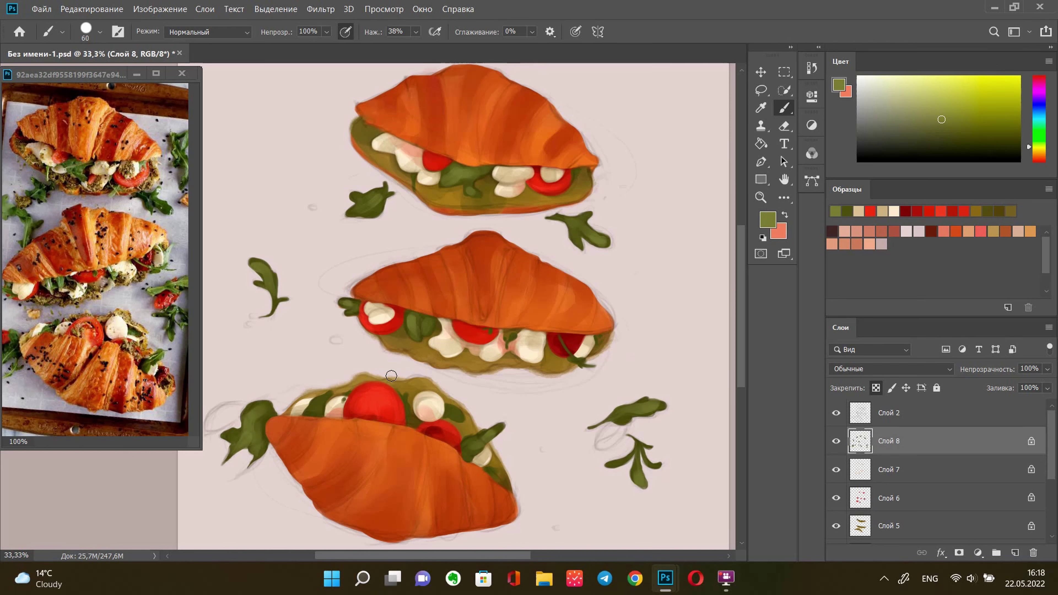
Darken the middle croissant's underside with a sampled dark olive and a softer brush
{"action": "left_click", "coordinate": [595, 342], "text": "alt"}
{"action": "right_click", "coordinate": [479, 266]}
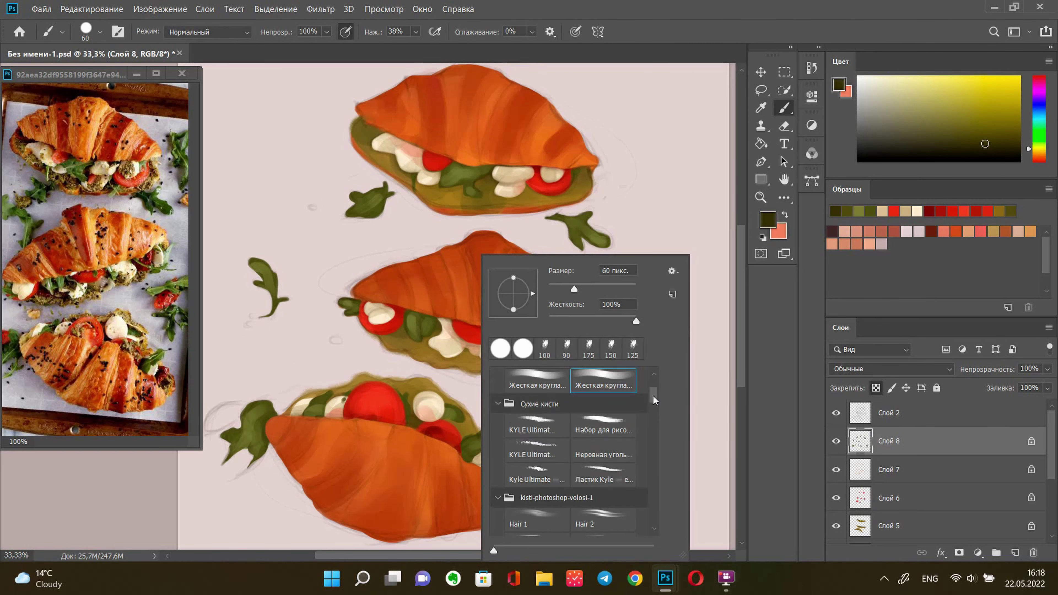
{"action": "double_click", "coordinate": [566, 375]}
{"action": "key", "text": "bracketright"}
{"action": "key", "text": "bracketright"}
{"action": "key", "text": "bracketright"}
{"action": "left_click_drag", "start_coordinate": [407, 287], "coordinate": [369, 319]}
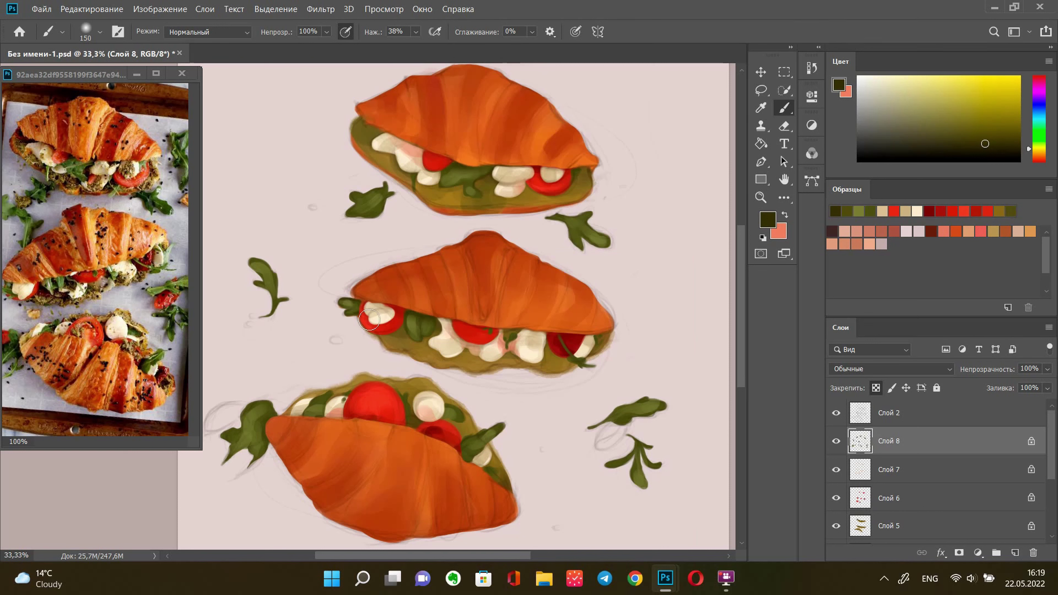
Shade the lower edge of the right-side leaf with a smaller brush
{"action": "right_click", "coordinate": [675, 185]}
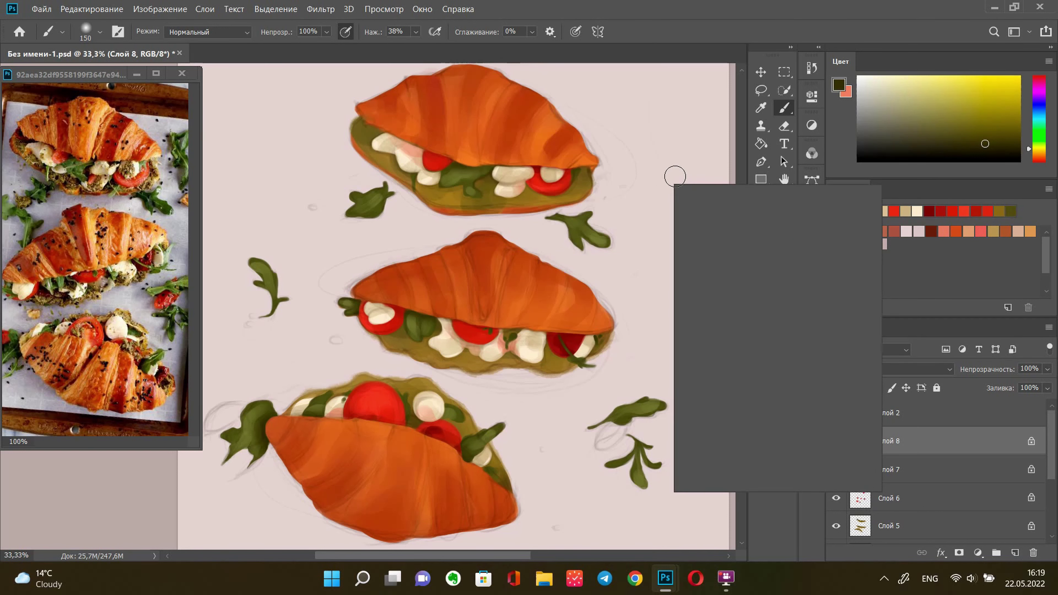
{"action": "left_click", "coordinate": [692, 109]}
{"action": "key", "text": "bracketleft"}
{"action": "key", "text": "bracketleft"}
{"action": "key", "text": "bracketleft"}
{"action": "key", "text": "bracketleft"}
{"action": "key", "text": "bracketleft"}
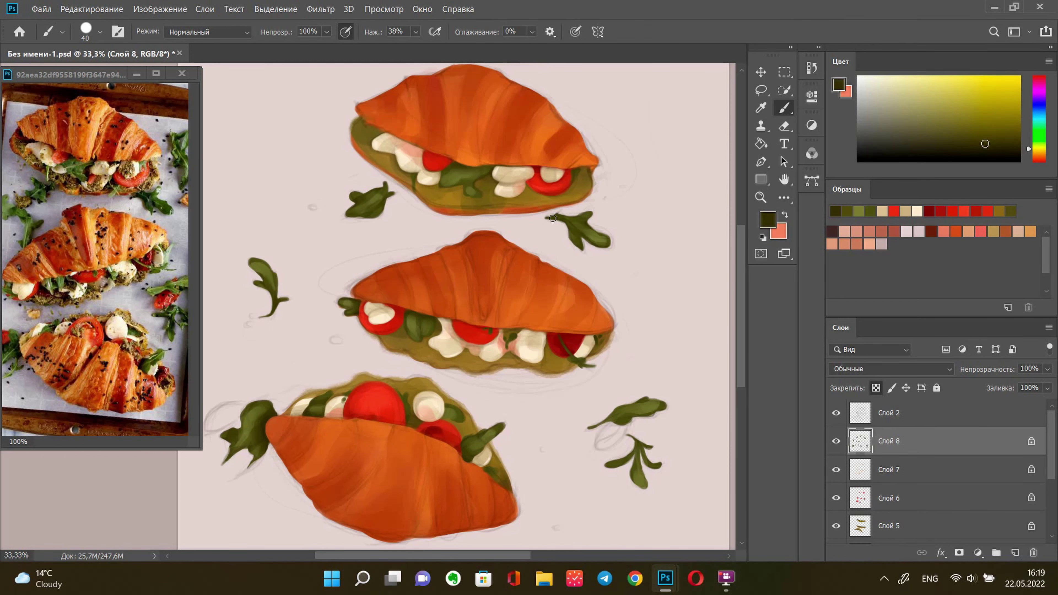
{"action": "left_click_drag", "start_coordinate": [595, 422], "coordinate": [629, 415]}
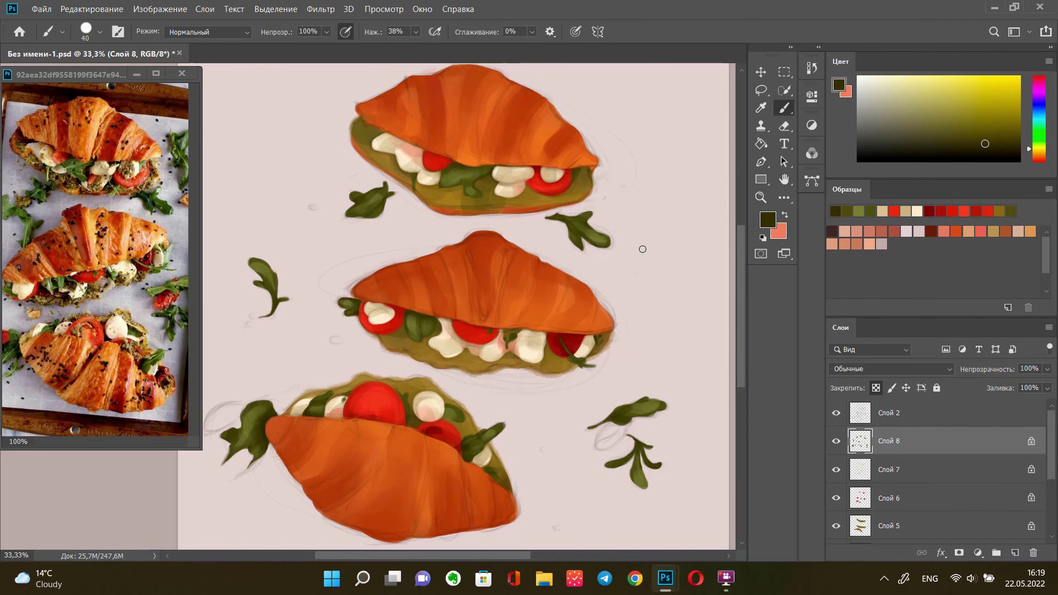
{"action": "key", "text": "ctrl+minus"}
Add a shadow layer beneath the croissants and paint soft grey-lavender shadows around them
{"action": "scroll", "coordinate": [953, 481], "scroll_direction": "down", "scroll_amount": 3}
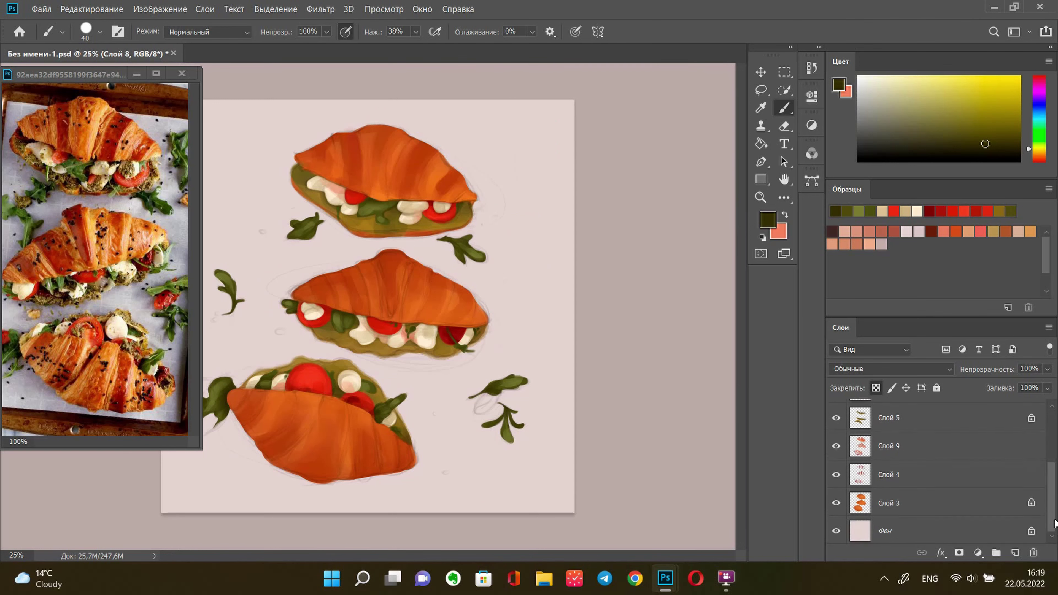
{"action": "left_click", "coordinate": [891, 529]}
{"action": "key", "text": "i"}
{"action": "left_click", "coordinate": [496, 195]}
{"action": "left_click", "coordinate": [868, 109]}
{"action": "key", "text": "b"}
{"action": "mouse_move", "coordinate": [333, 196]}
{"action": "left_mouse_down"}
{"action": "mouse_move", "coordinate": [300, 233]}
{"action": "mouse_move", "coordinate": [458, 309]}
{"action": "mouse_move", "coordinate": [380, 469]}
{"action": "mouse_move", "coordinate": [237, 295]}
{"action": "mouse_move", "coordinate": [519, 163]}
{"action": "left_mouse_up"}
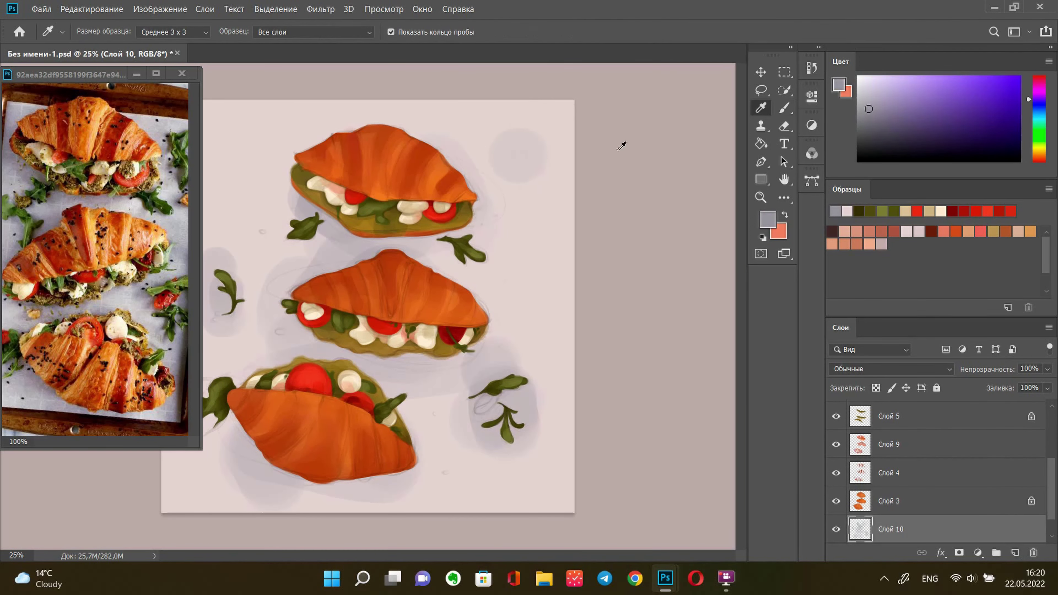
Paint soft grey-lavender shadows around the leaves and under the lower croissant
{"action": "left_click", "coordinate": [492, 166], "text": "alt"}
{"action": "key", "text": "["}
{"action": "key", "text": "["}
{"action": "key", "text": "["}
{"action": "left_click", "coordinate": [374, 246], "text": "alt"}
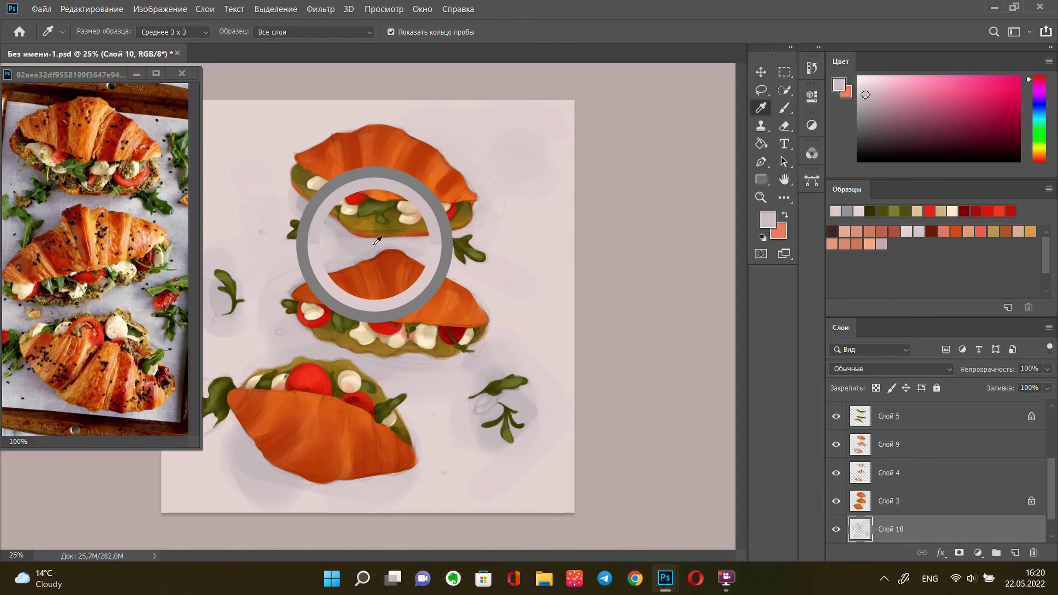
{"action": "key", "text": "["}
{"action": "key", "text": "["}
{"action": "key", "text": "["}
{"action": "key", "text": "["}
{"action": "left_click_drag", "start_coordinate": [316, 245], "coordinate": [233, 308]}
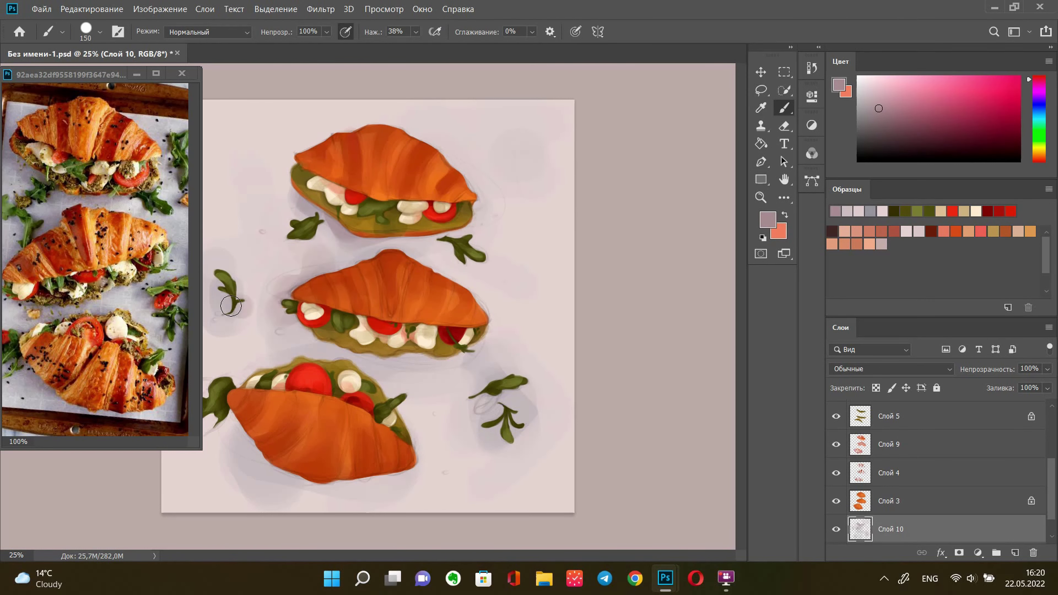
{"action": "mouse_move", "coordinate": [325, 333]}
{"action": "left_mouse_down"}
{"action": "mouse_move", "coordinate": [250, 366]}
{"action": "mouse_move", "coordinate": [417, 442]}
{"action": "mouse_move", "coordinate": [383, 395]}
{"action": "left_mouse_up"}
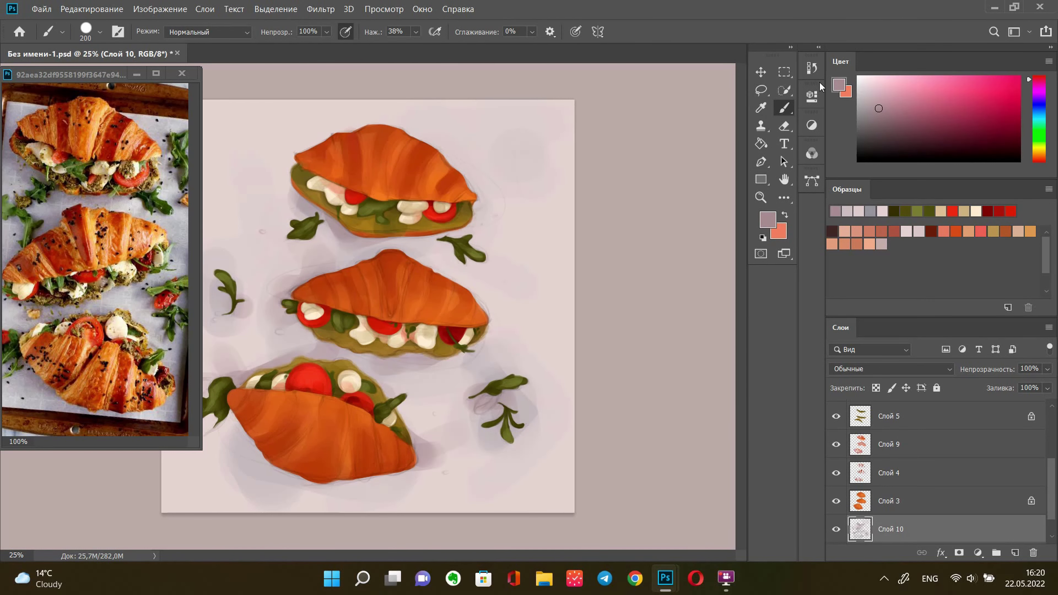
Paint a light lavender wash over the background with a large brush
{"action": "left_click", "coordinate": [837, 85]}
{"action": "left_click", "coordinate": [774, 180]}
{"action": "left_click", "coordinate": [1011, 109]}
{"action": "key", "text": "]"}
{"action": "key", "text": "]"}
{"action": "key", "text": "]"}
{"action": "left_click", "coordinate": [520, 297], "text": "alt"}
{"action": "left_click_drag", "start_coordinate": [520, 297], "coordinate": [486, 489]}
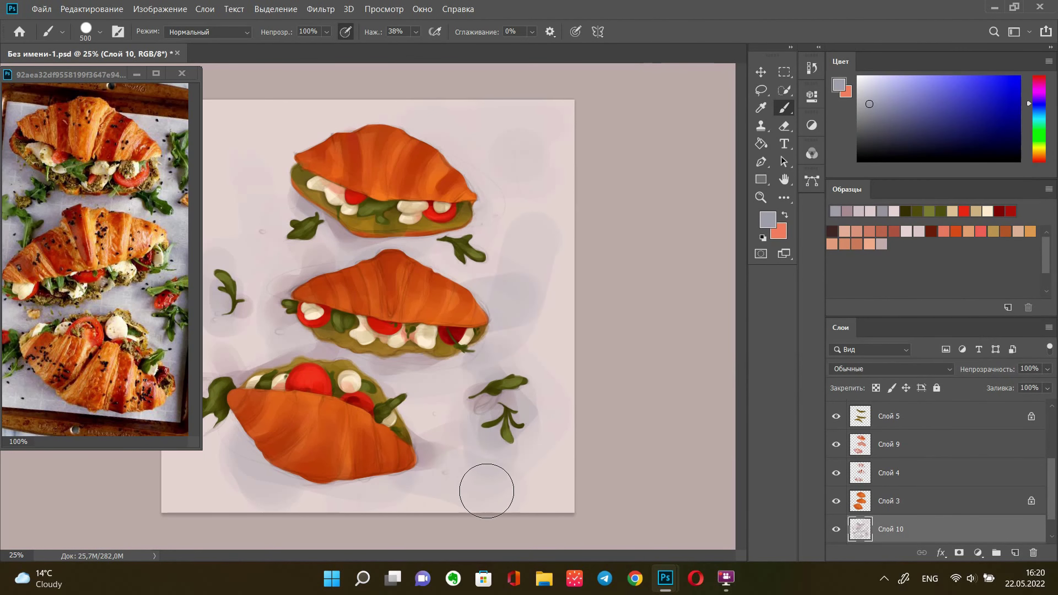
{"action": "key", "text": "]"}
{"action": "key", "text": "]"}
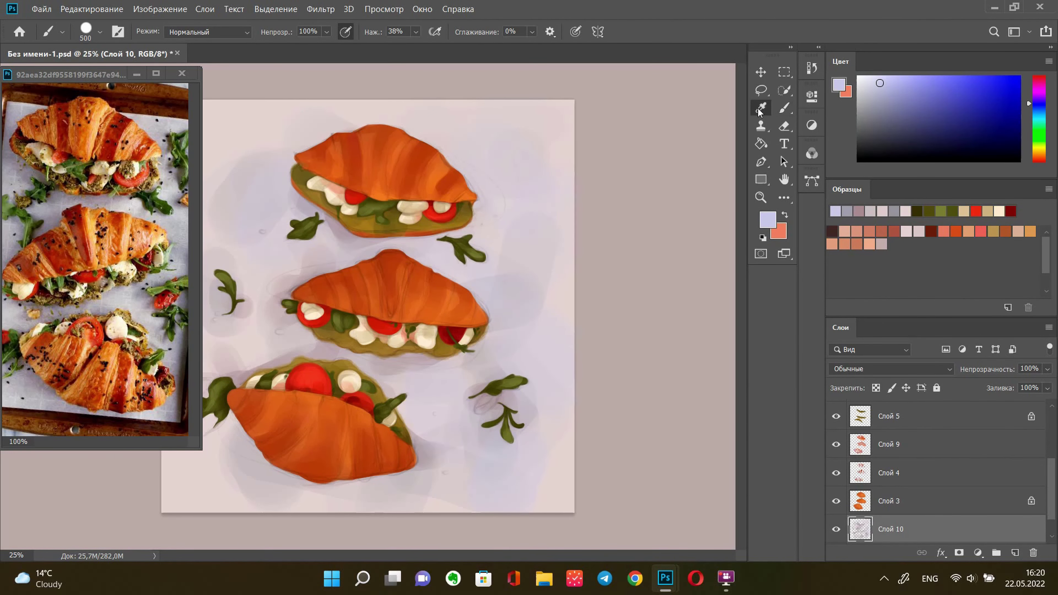
Paint a shadow below the bottom croissant's left end with a newly chosen colour
{"action": "left_click", "coordinate": [525, 459], "text": "alt"}
{"action": "left_click", "coordinate": [839, 85]}
{"action": "left_click", "coordinate": [867, 218]}
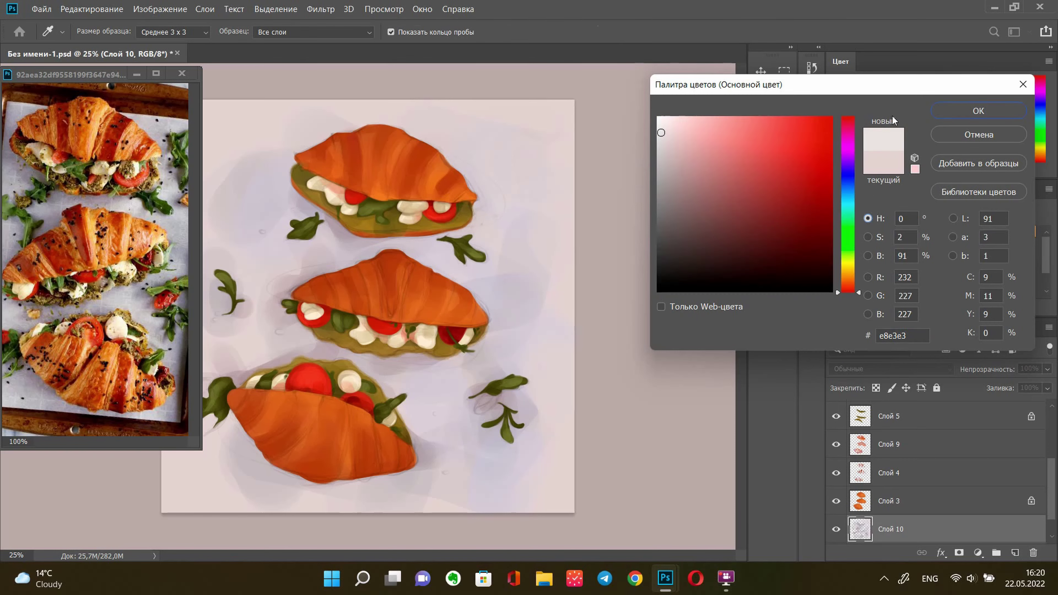
{"action": "left_click", "coordinate": [978, 110]}
{"action": "left_click", "coordinate": [361, 219]}
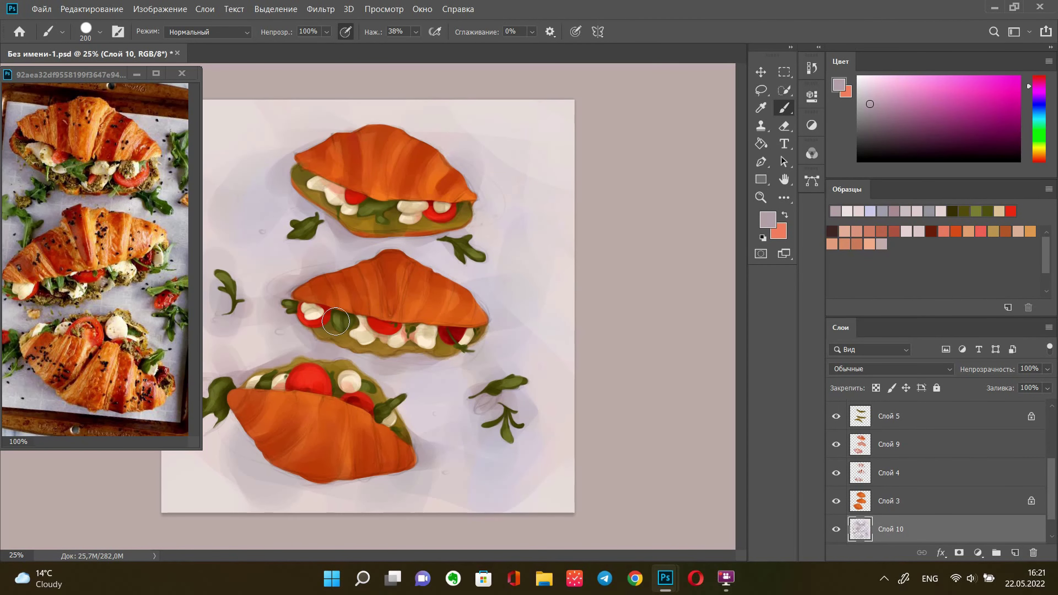
{"action": "key", "text": "bracketleft"}
{"action": "key", "text": "bracketright"}
{"action": "key", "text": "bracketright"}
{"action": "left_click_drag", "start_coordinate": [262, 426], "coordinate": [287, 471]}
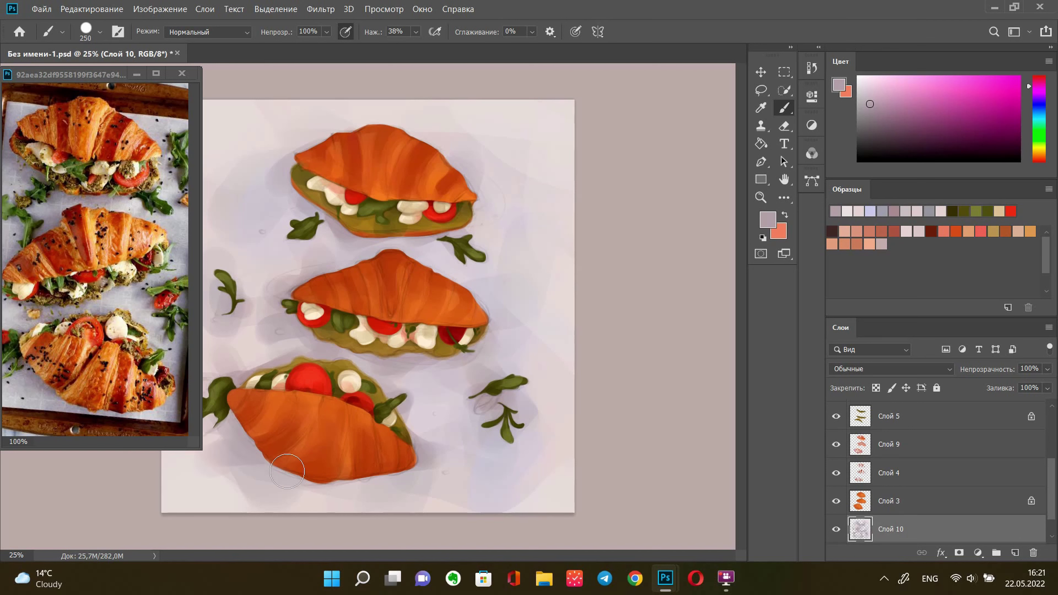
Paint grey-purple shadows around the left arugula leaf and beside the bottom sandwich's filling
{"action": "left_click", "coordinate": [838, 81]}
{"action": "left_click", "coordinate": [868, 277]}
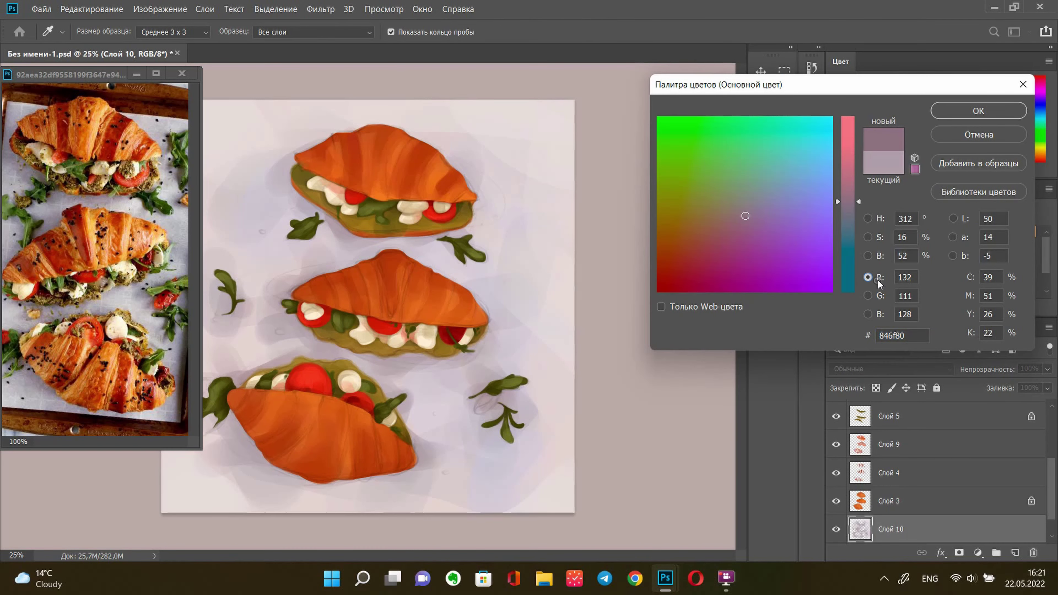
{"action": "left_click", "coordinate": [943, 119]}
{"action": "key", "text": "bracketleft"}
{"action": "key", "text": "bracketleft"}
{"action": "key", "text": "bracketleft"}
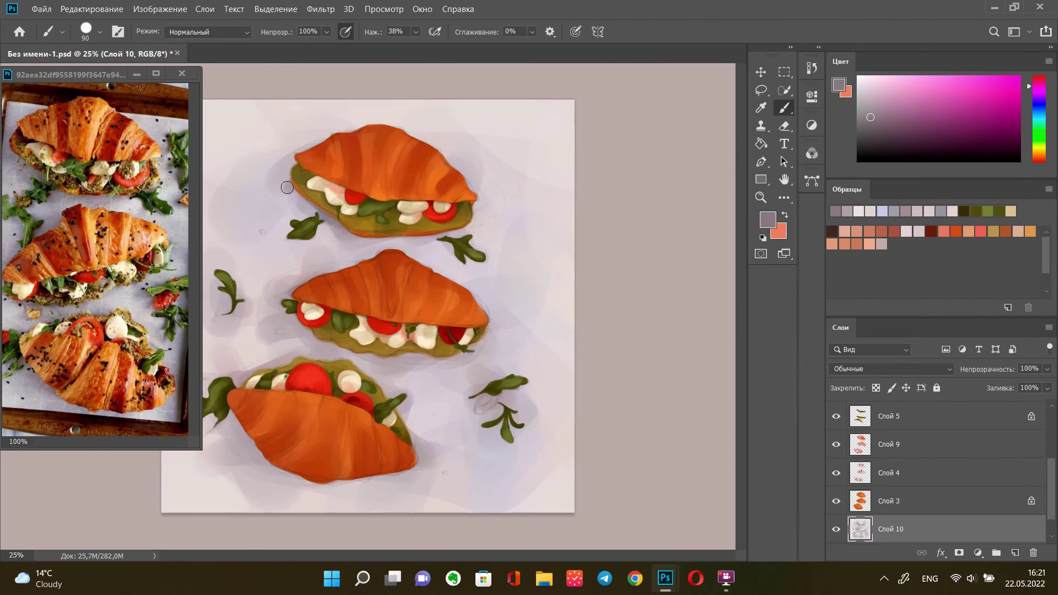
{"action": "key", "text": "bracketleft"}
{"action": "key", "text": "bracketleft"}
{"action": "key", "text": "bracketright"}
{"action": "left_click_drag", "start_coordinate": [243, 298], "coordinate": [219, 319]}
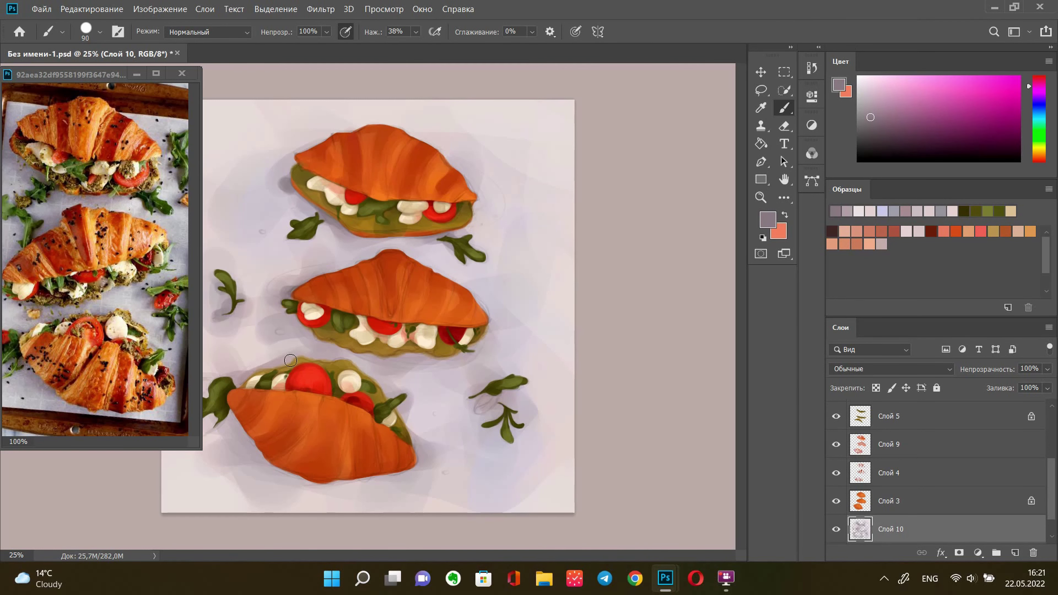
{"action": "key", "text": "bracketright"}
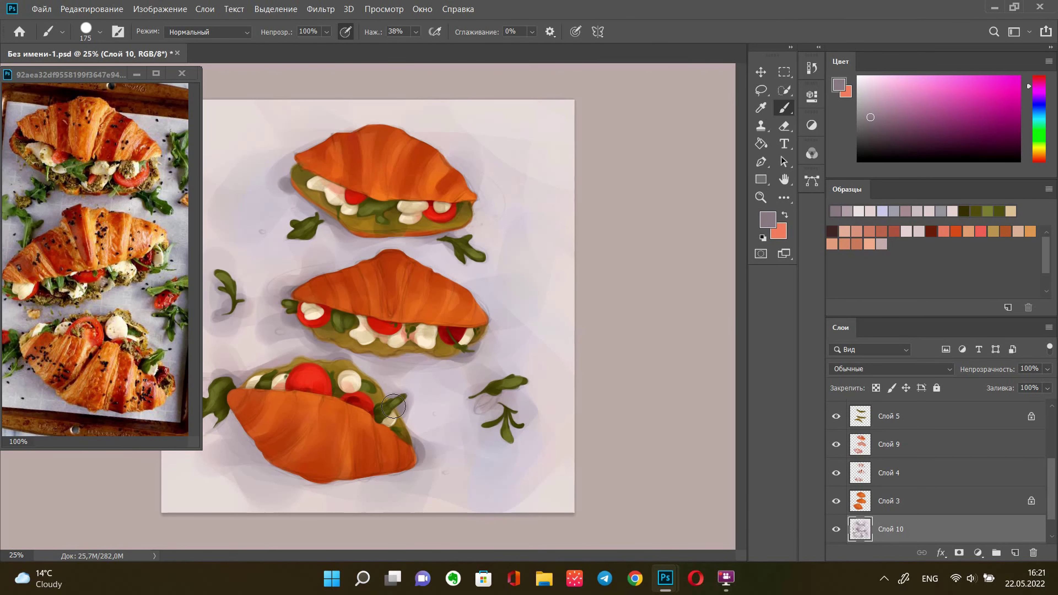
{"action": "left_click_drag", "start_coordinate": [366, 373], "coordinate": [395, 413]}
Merge Слой 4 into Слой 9
{"action": "key", "text": "ctrl+plus"}
{"action": "key", "text": "h"}
{"action": "left_click_drag", "start_coordinate": [458, 292], "coordinate": [504, 296]}
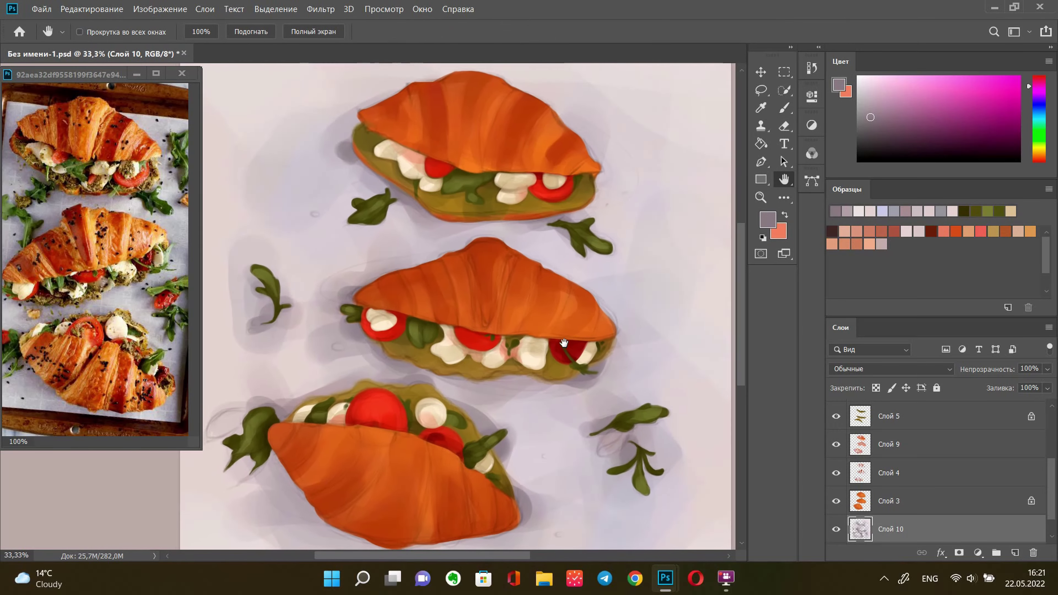
{"action": "left_click", "coordinate": [922, 500]}
{"action": "left_click", "coordinate": [904, 473]}
{"action": "left_click", "coordinate": [886, 448], "text": "shift"}
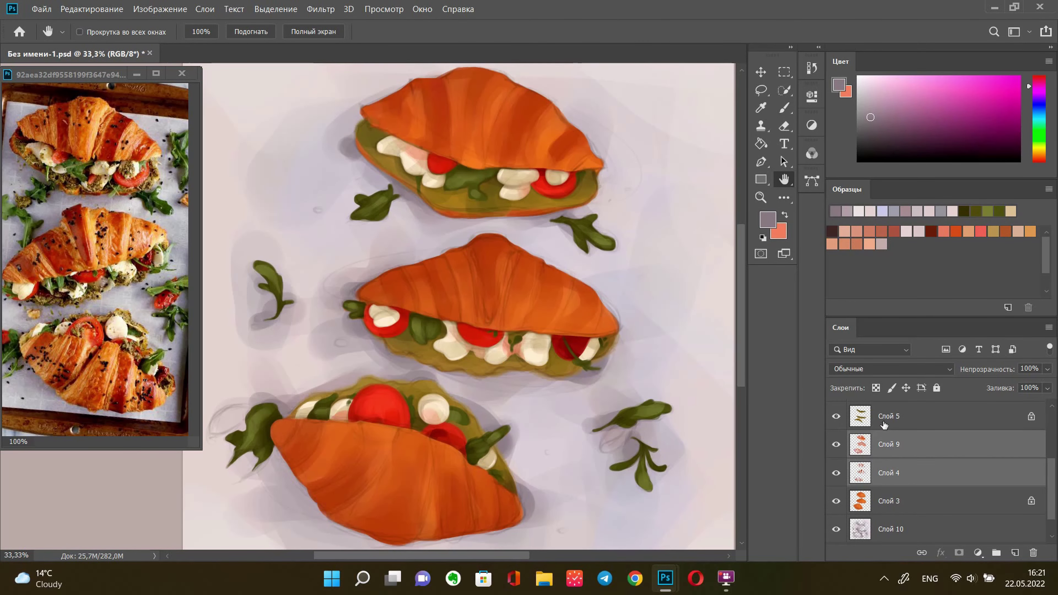
{"action": "key", "text": "ctrl+e"}
Make and clear a croissant selection on Слой 3, then add empty layer Слой 11
{"action": "left_click", "coordinate": [891, 472]}
{"action": "left_click", "coordinate": [784, 90]}
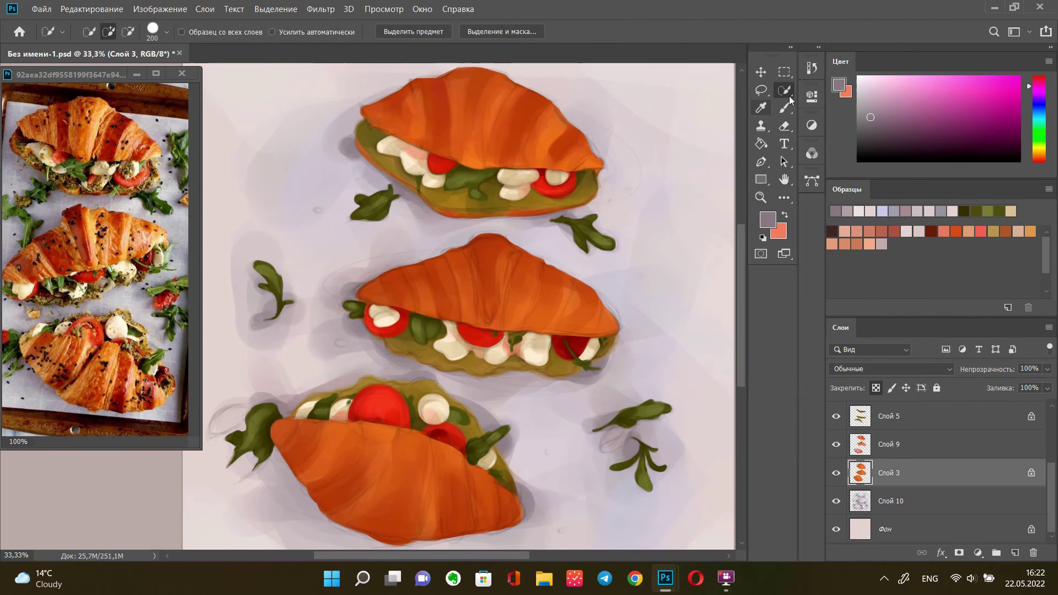
{"action": "left_click", "coordinate": [860, 472], "text": "ctrl"}
{"action": "left_click", "coordinate": [1015, 552]}
{"action": "key", "text": "ctrl+d"}
Set a rust paint colour with 62% brush opacity and size 80, moving the layer above Слой 9
{"action": "key", "text": "i"}
{"action": "left_click", "coordinate": [767, 219]}
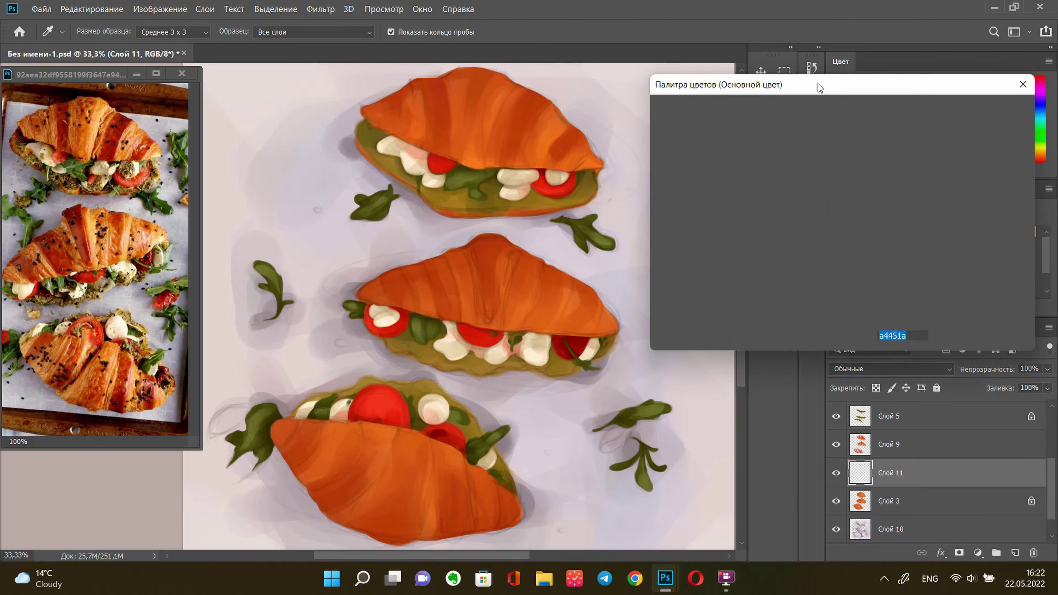
{"action": "left_click", "coordinate": [976, 110]}
{"action": "key", "text": "b"}
{"action": "right_click", "coordinate": [628, 203]}
{"action": "left_click", "coordinate": [327, 32]}
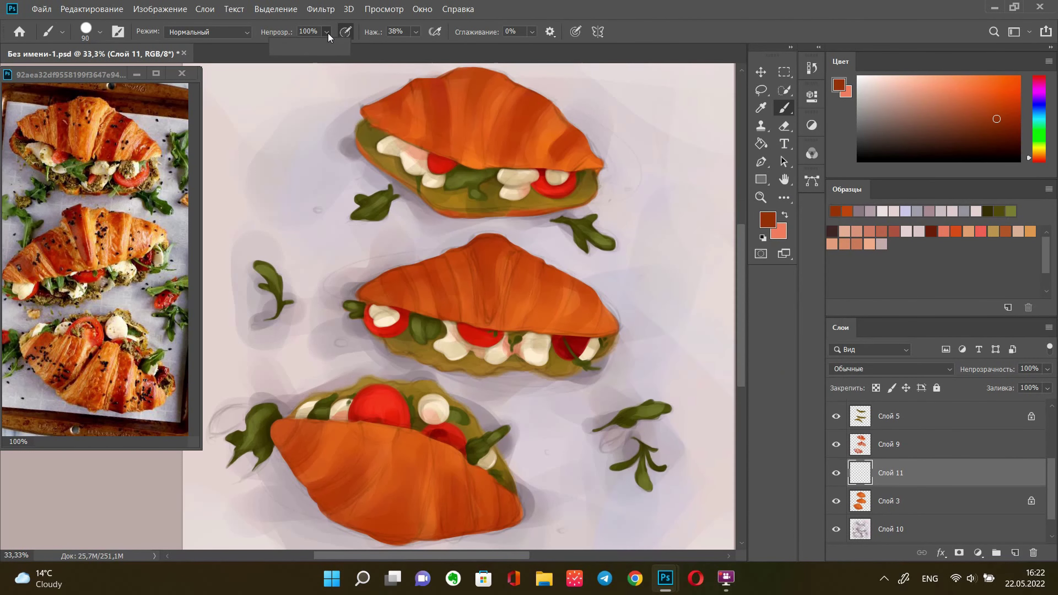
{"action": "left_click_drag", "start_coordinate": [327, 37], "coordinate": [317, 46]}
{"action": "key", "text": "bracketleft"}
{"action": "key", "text": "bracketleft"}
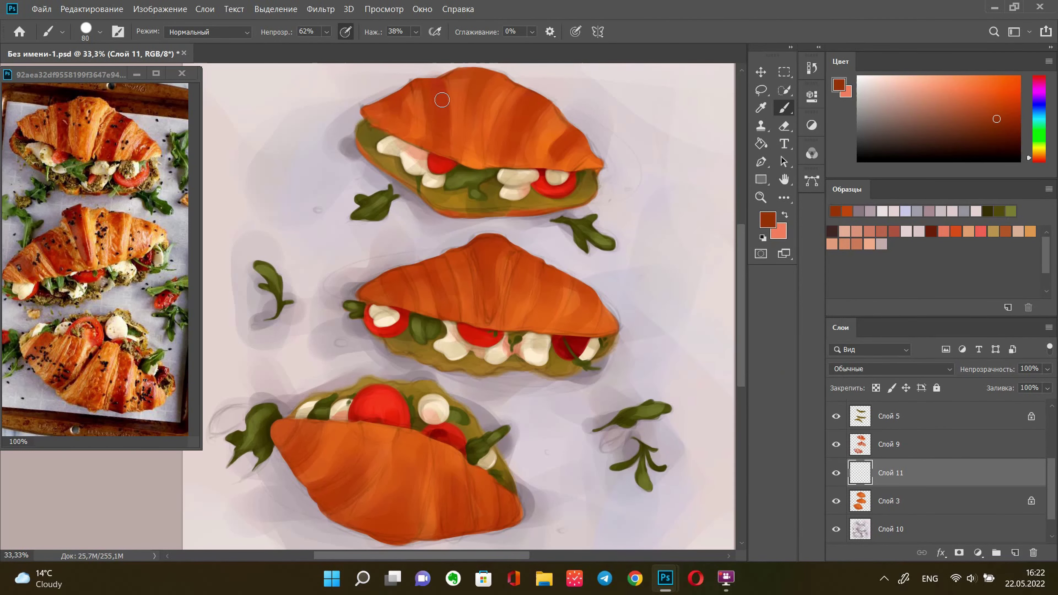
{"action": "key", "text": "ctrl+bracketright"}
Dab a slightly darker rust brown onto the top croissant, then set the brush to 70
{"action": "left_click", "coordinate": [839, 85]}
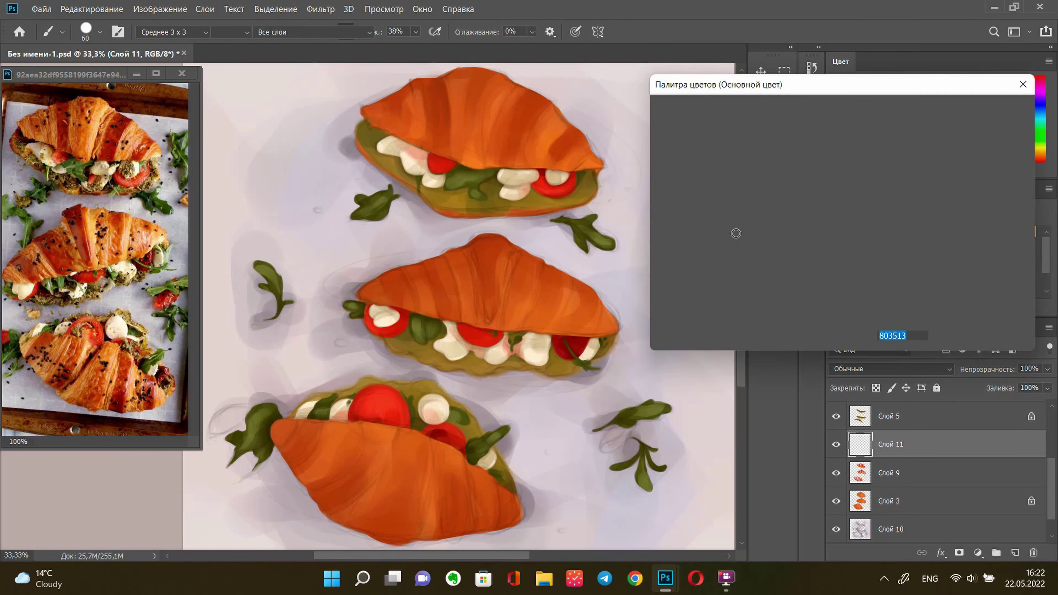
{"action": "left_click", "coordinate": [978, 109]}
{"action": "key", "text": "bracketright"}
{"action": "left_click", "coordinate": [543, 107]}
{"action": "key", "text": "bracketright"}
{"action": "key", "text": "bracketright"}
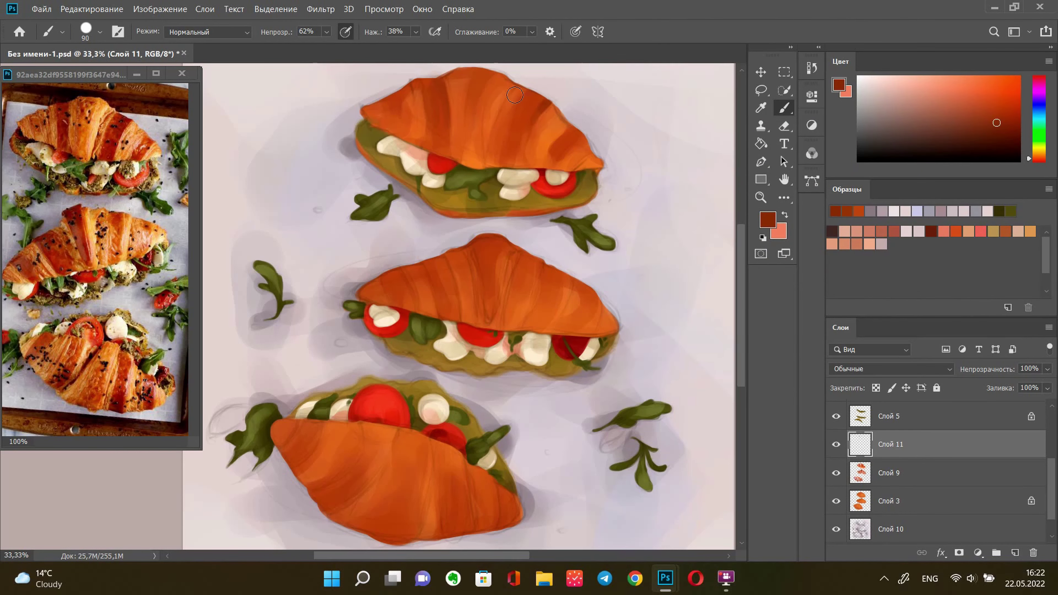
{"action": "key", "text": "bracketright"}
{"action": "key", "text": "bracketleft"}
{"action": "key", "text": "bracketleft"}
{"action": "key", "text": "bracketleft"}
Darken the middle croissant's fold with streaks and accents, and shade the bottom croissant's lower-left
{"action": "left_click_drag", "start_coordinate": [498, 253], "coordinate": [489, 317]}
{"action": "left_click_drag", "start_coordinate": [441, 262], "coordinate": [437, 281]}
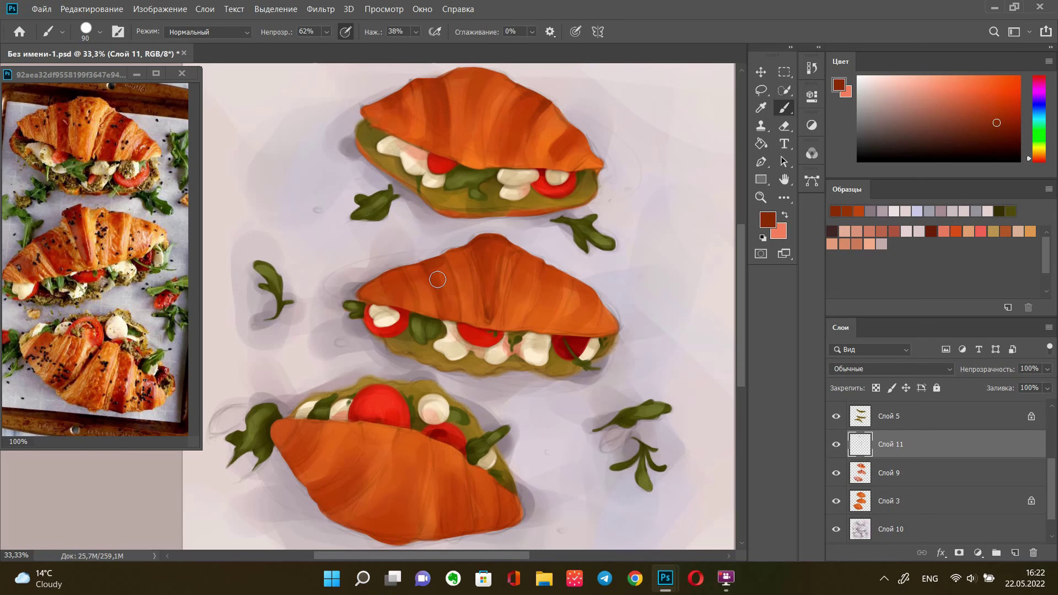
{"action": "left_click", "coordinate": [390, 277]}
{"action": "left_click", "coordinate": [546, 273]}
{"action": "key", "text": "bracketright"}
{"action": "key", "text": "bracketright"}
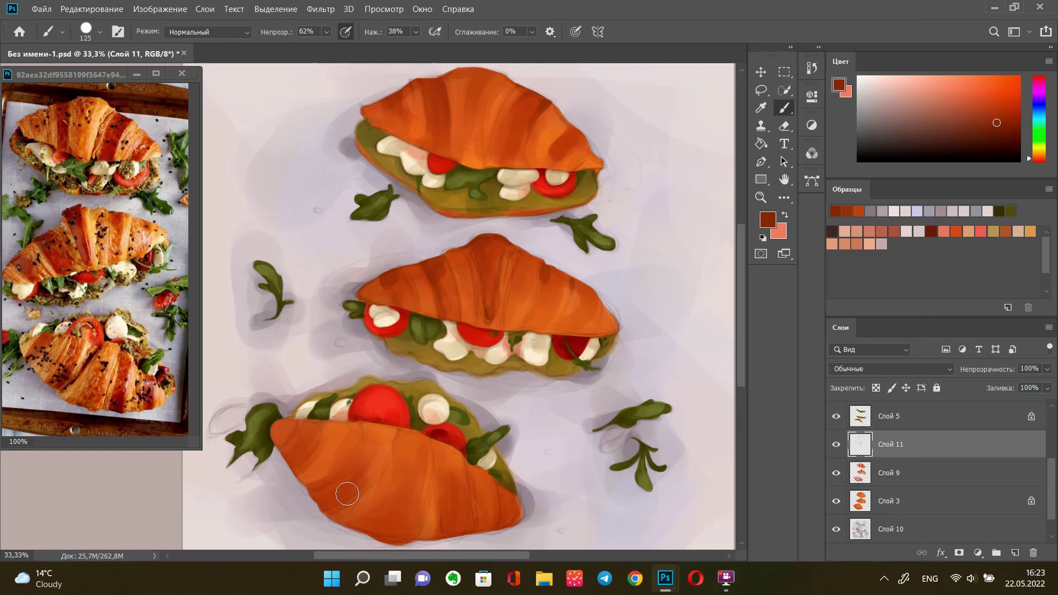
{"action": "left_click_drag", "start_coordinate": [319, 479], "coordinate": [352, 505]}
Shade the top croissant's crust with a redder rust shade at brush size 60
{"action": "left_click", "coordinate": [767, 220]}
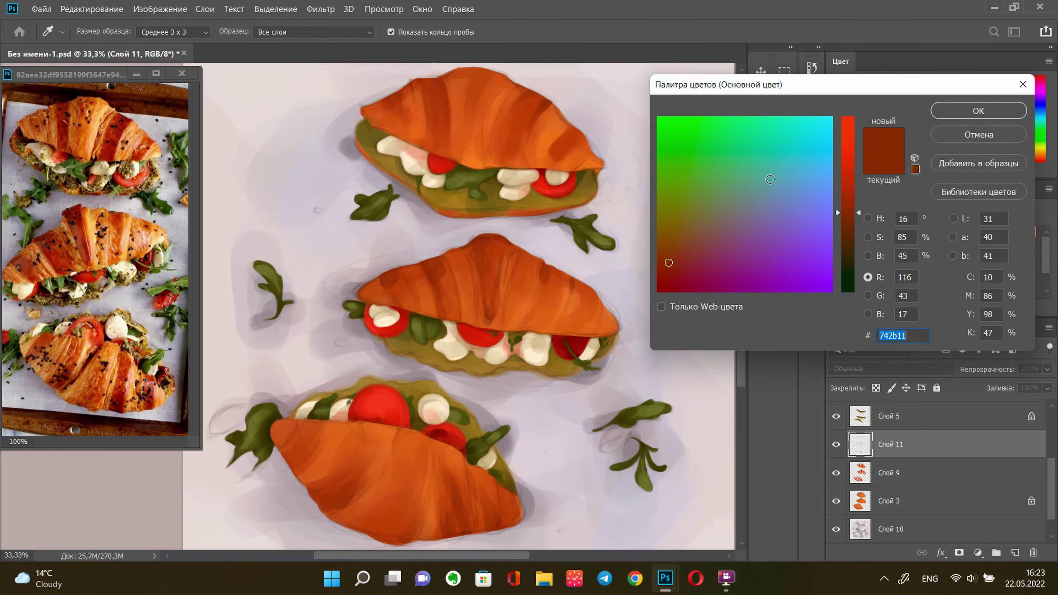
{"action": "left_click", "coordinate": [840, 209]}
{"action": "left_click", "coordinate": [1011, 109]}
{"action": "key", "text": "bracketright"}
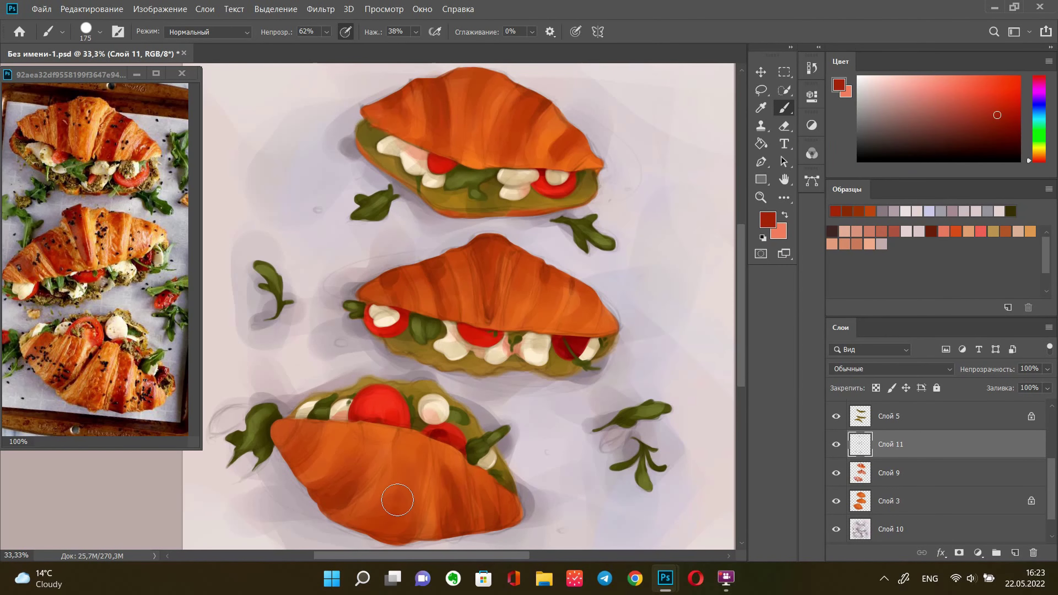
{"action": "key", "text": "bracketleft"}
{"action": "key", "text": "bracketleft"}
{"action": "key", "text": "bracketleft"}
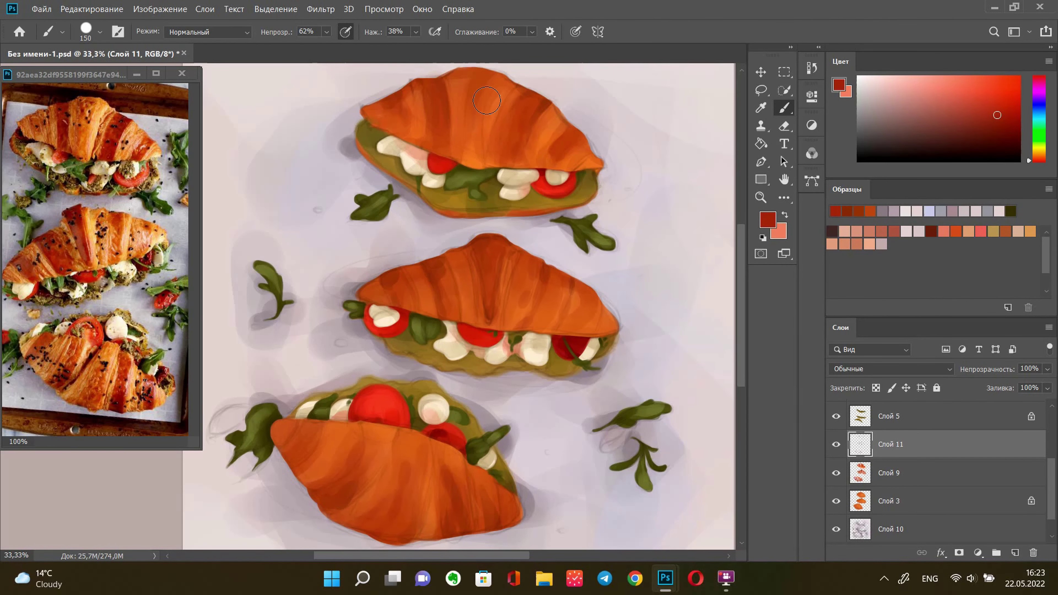
{"action": "left_click_drag", "start_coordinate": [497, 111], "coordinate": [475, 79]}
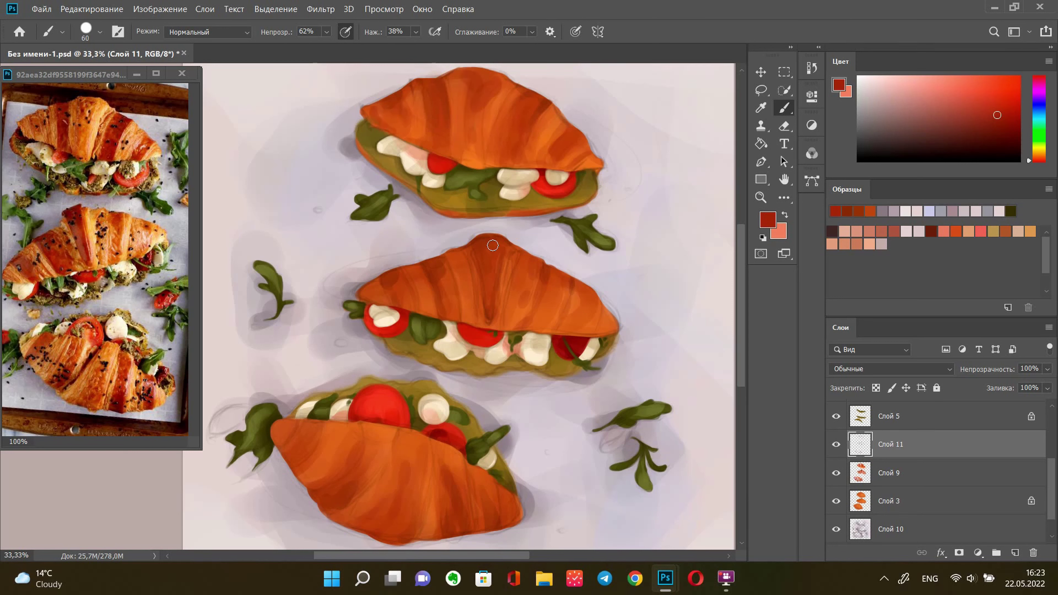
Check Слой 2, then return to Слой 11 and add dark vertical streaks on the top croissant
{"action": "left_click_drag", "start_coordinate": [1050, 475], "coordinate": [1050, 421]}
{"action": "left_click", "coordinate": [1012, 413]}
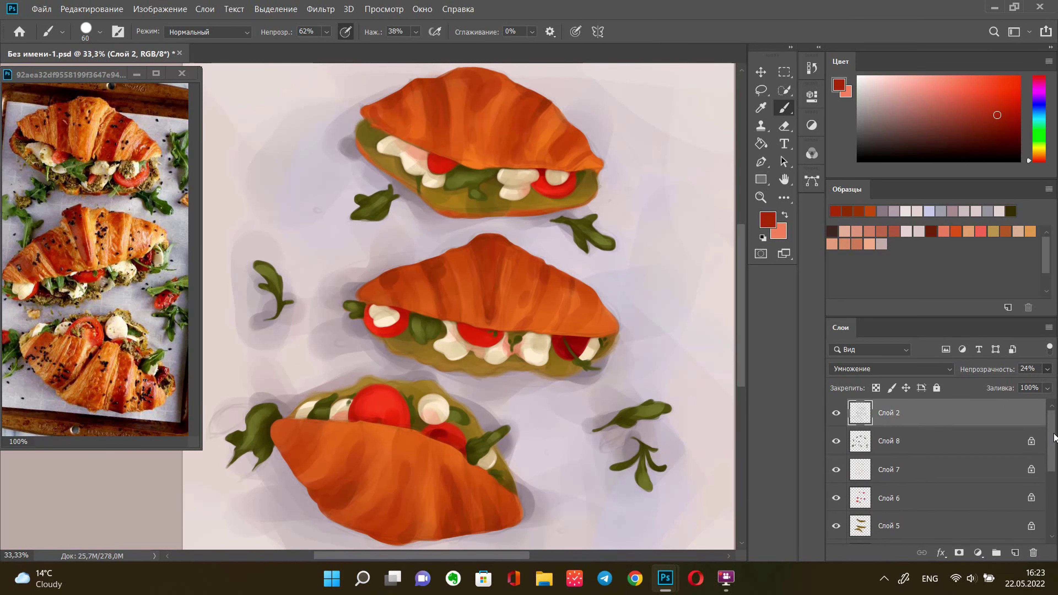
{"action": "scroll", "coordinate": [937, 458], "scroll_direction": "down", "scroll_amount": 3}
{"action": "left_click", "coordinate": [916, 430]}
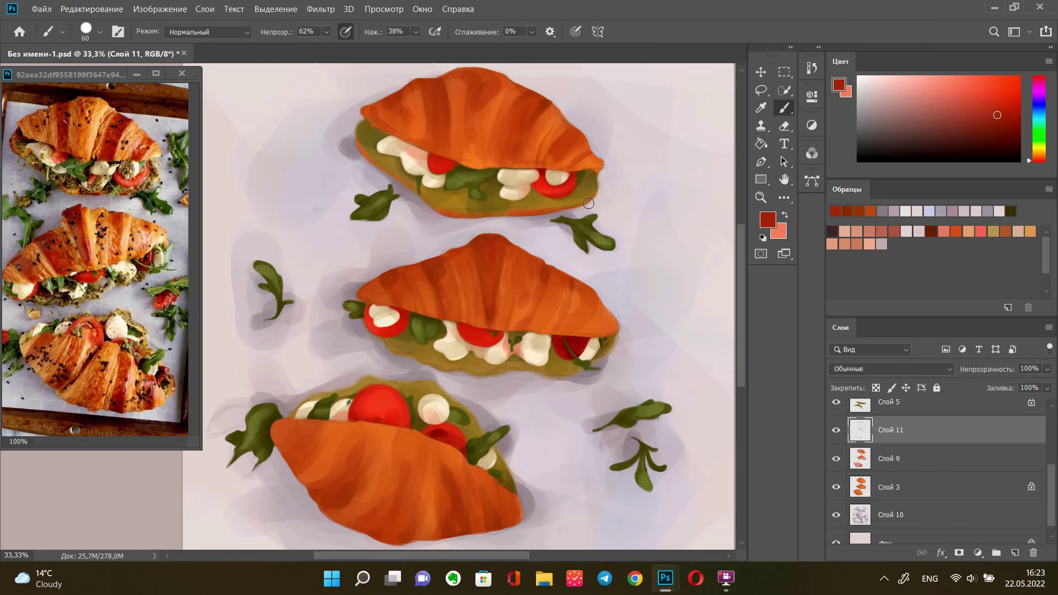
{"action": "left_click_drag", "start_coordinate": [451, 106], "coordinate": [493, 169]}
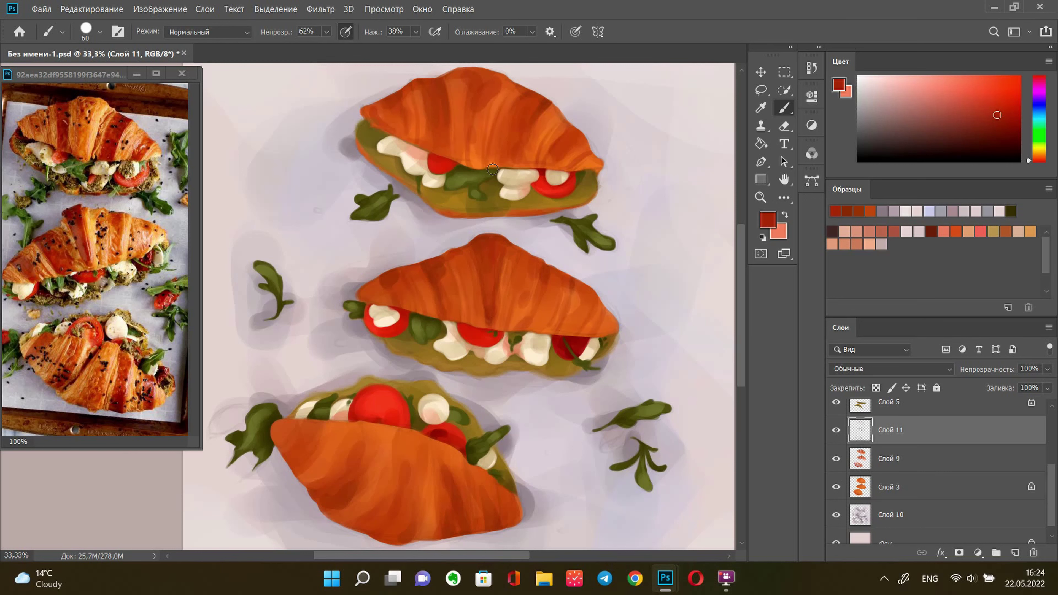
Zoom out to the whole painting and reframe the reference photo in its window
{"action": "key", "text": "z"}
{"action": "left_click_drag", "start_coordinate": [429, 485], "coordinate": [334, 309]}
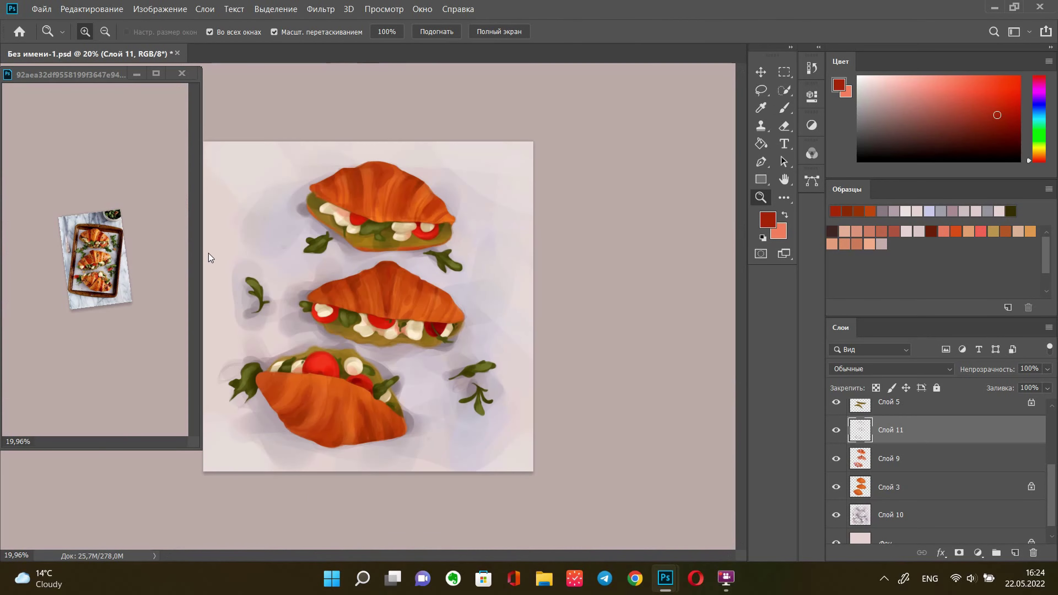
{"action": "key", "text": "v"}
{"action": "scroll", "coordinate": [472, 264], "scroll_direction": "down", "scroll_amount": 2}
{"action": "scroll", "coordinate": [99, 215], "scroll_direction": "up", "scroll_amount": 3}
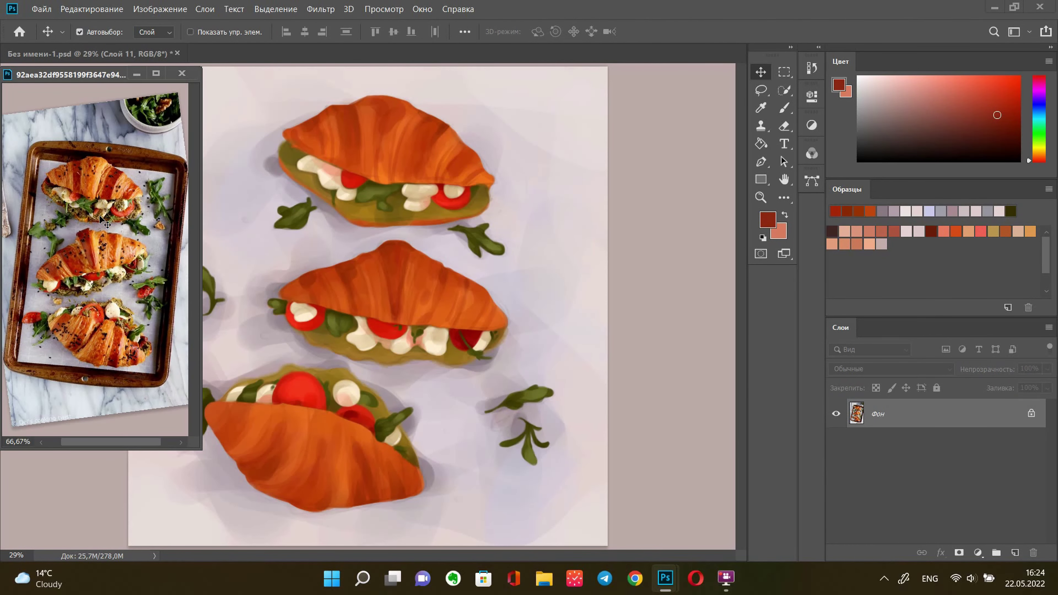
{"action": "left_click_drag", "start_coordinate": [196, 445], "coordinate": [173, 357]}
{"action": "left_click", "coordinate": [391, 287]}
Set the brush to size 100 with a lightened orange sampled from the croissant crust
{"action": "key", "text": "b"}
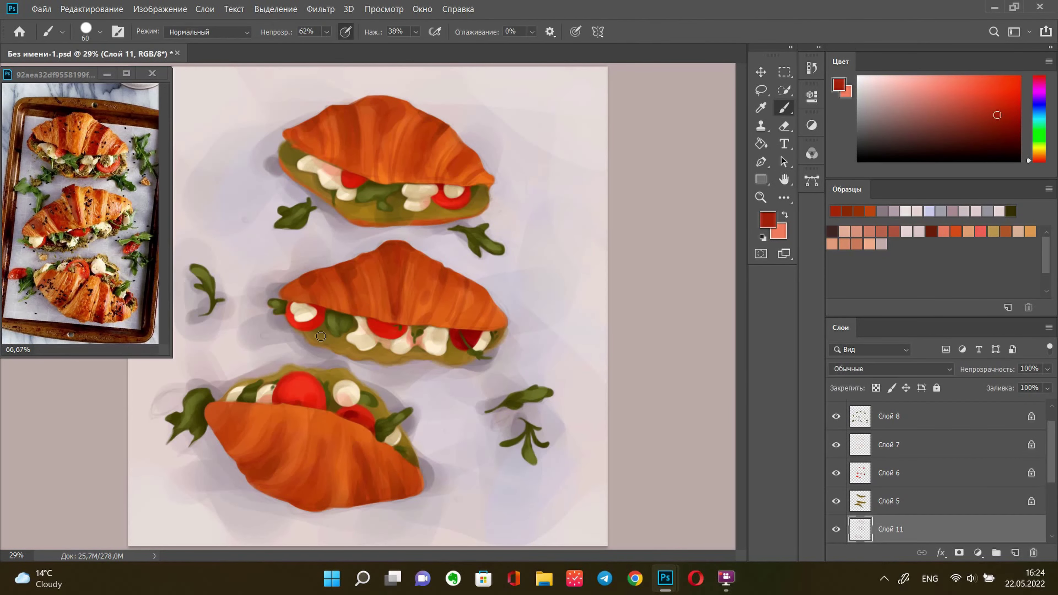
{"action": "key", "text": "bracketright"}
{"action": "key", "text": "bracketright"}
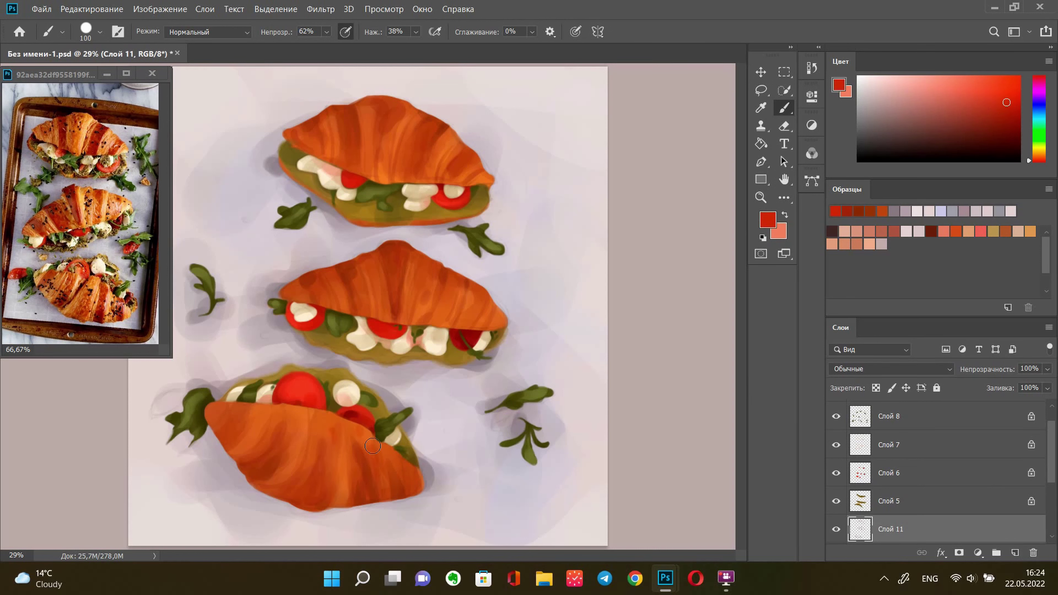
{"action": "key", "text": "i"}
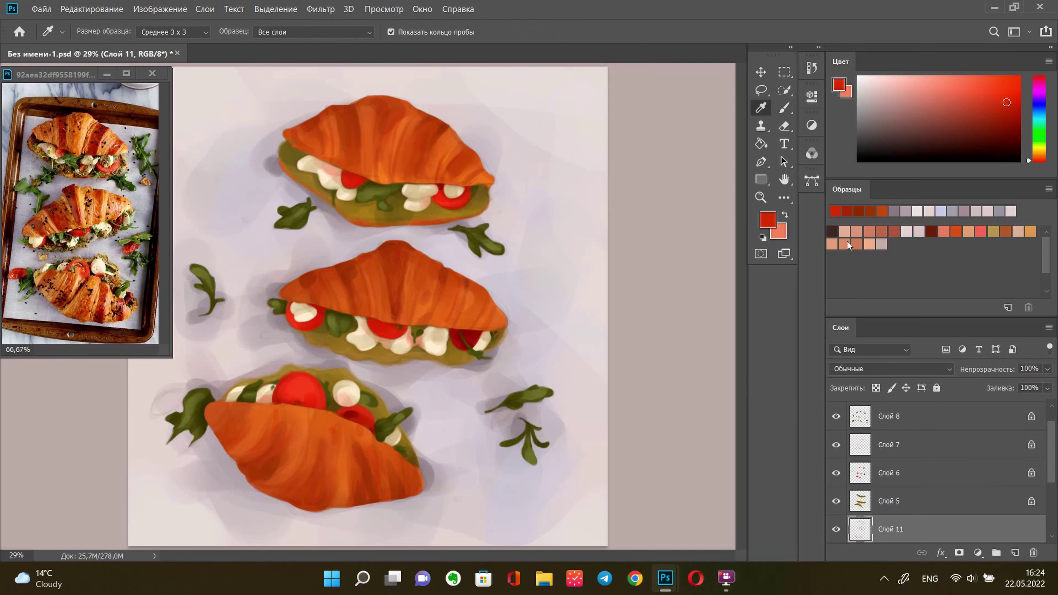
{"action": "left_click", "coordinate": [394, 124]}
{"action": "left_click", "coordinate": [768, 219]}
{"action": "left_click", "coordinate": [772, 131]}
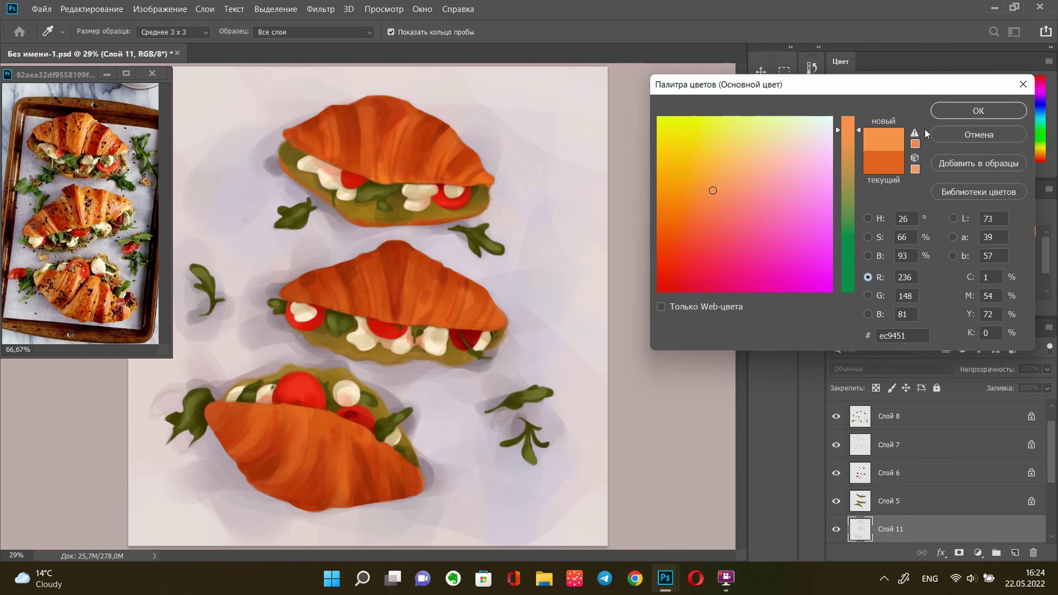
{"action": "key", "text": "Return"}
{"action": "key", "text": "b"}
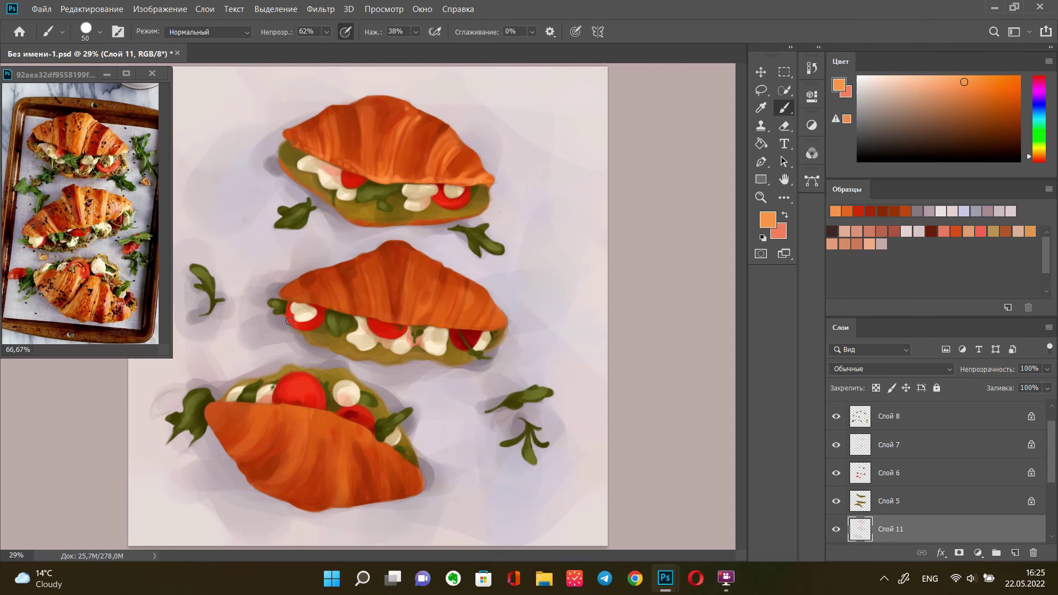
Paint light orange highlights down the middle croissant and across the bottom croissant's right, centre and top
{"action": "left_click_drag", "start_coordinate": [410, 272], "coordinate": [401, 323]}
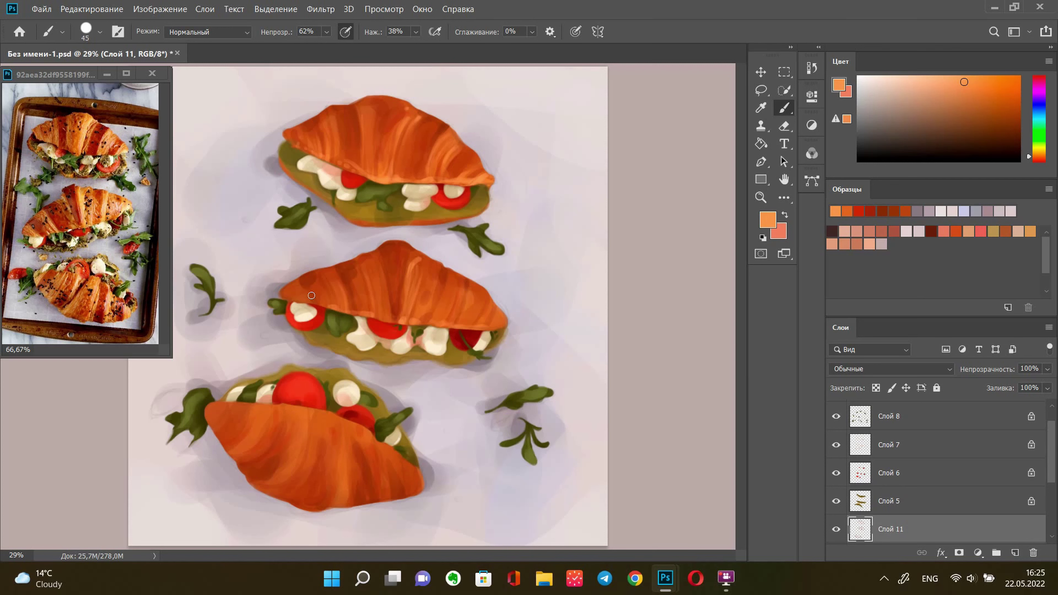
{"action": "left_click_drag", "start_coordinate": [459, 304], "coordinate": [505, 321]}
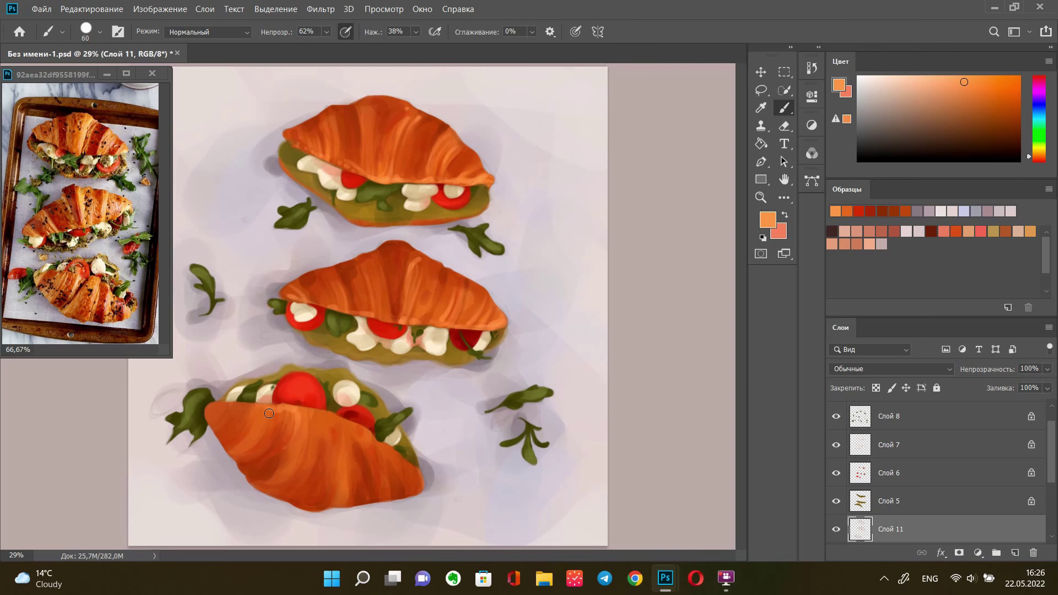
{"action": "key", "text": "bracketright"}
{"action": "mouse_move", "coordinate": [380, 500]}
{"action": "left_mouse_down"}
{"action": "mouse_move", "coordinate": [386, 453]}
{"action": "mouse_move", "coordinate": [410, 492]}
{"action": "left_mouse_up"}
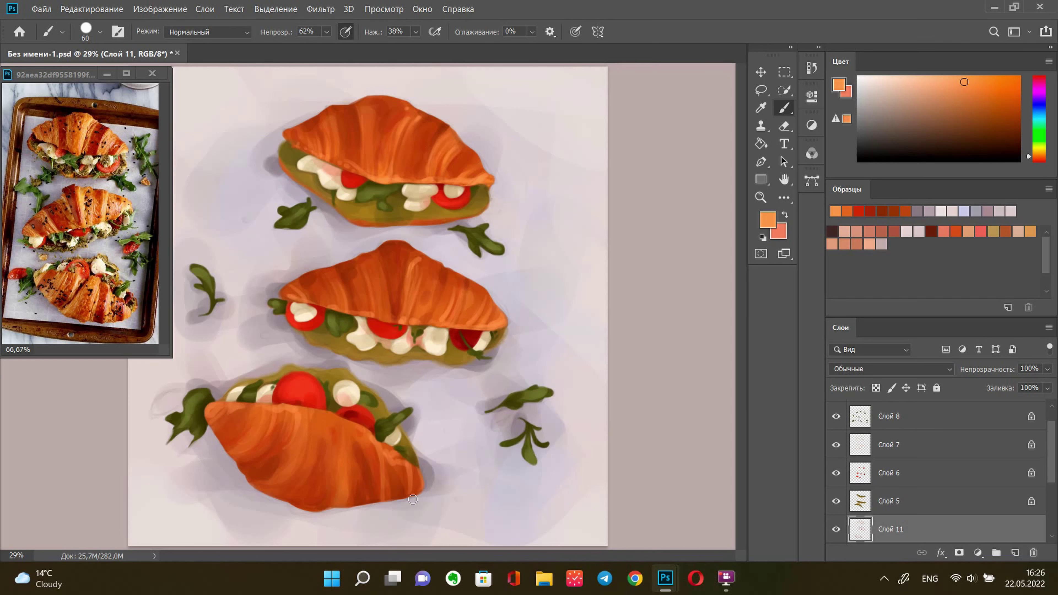
{"action": "key", "text": "bracketright"}
{"action": "mouse_move", "coordinate": [346, 500]}
{"action": "left_mouse_down"}
{"action": "mouse_move", "coordinate": [350, 453]}
{"action": "mouse_move", "coordinate": [310, 410]}
{"action": "left_mouse_up"}
{"action": "left_click_drag", "start_coordinate": [335, 509], "coordinate": [333, 463]}
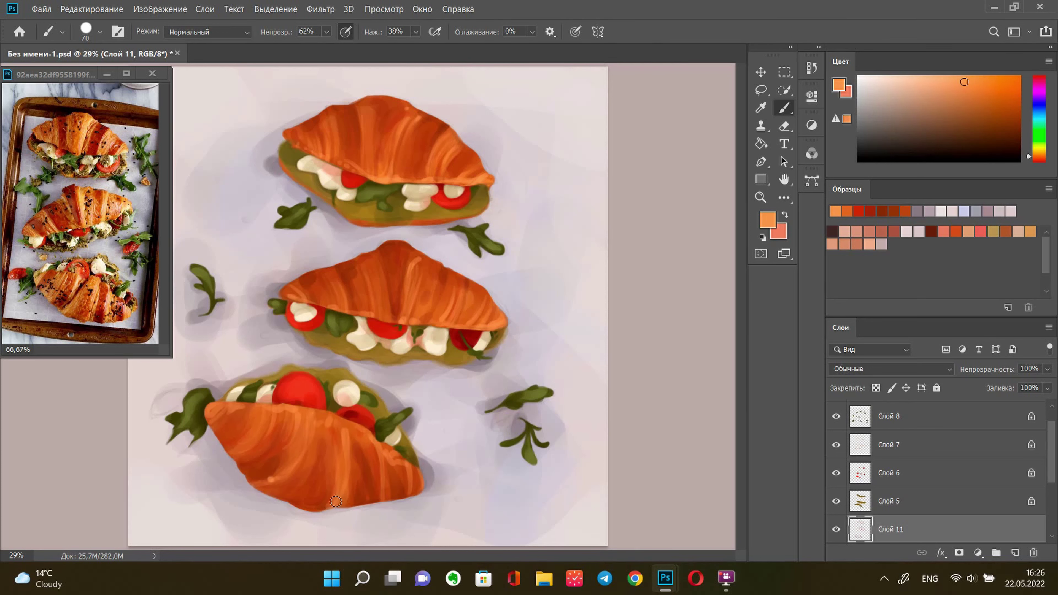
{"action": "left_click_drag", "start_coordinate": [307, 419], "coordinate": [360, 417]}
{"action": "left_click", "coordinate": [840, 88]}
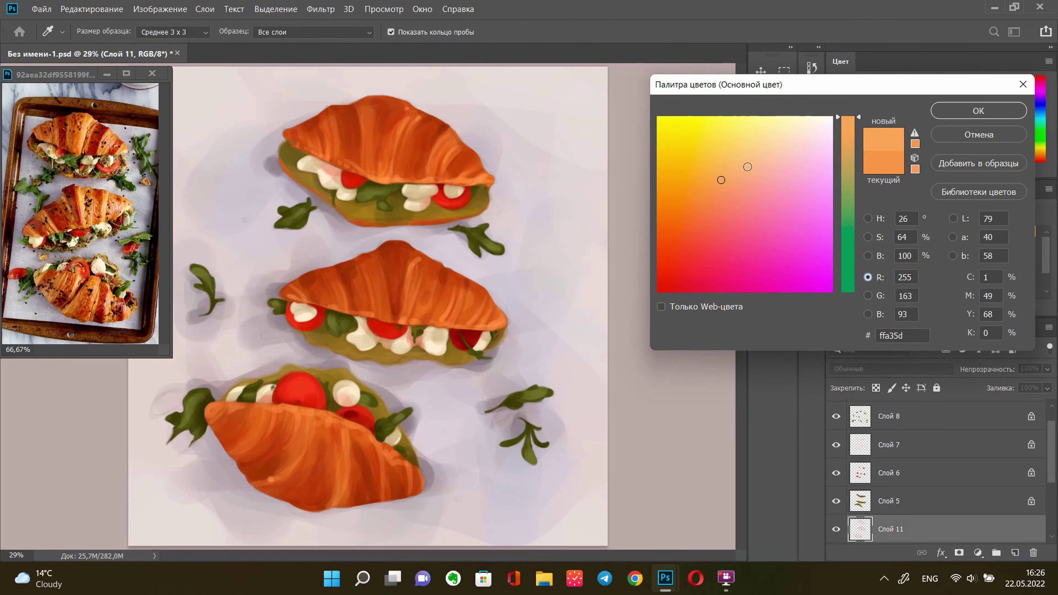
Choose a paler orange paint colour and save the document
{"action": "left_click", "coordinate": [752, 117]}
{"action": "left_click", "coordinate": [953, 108]}
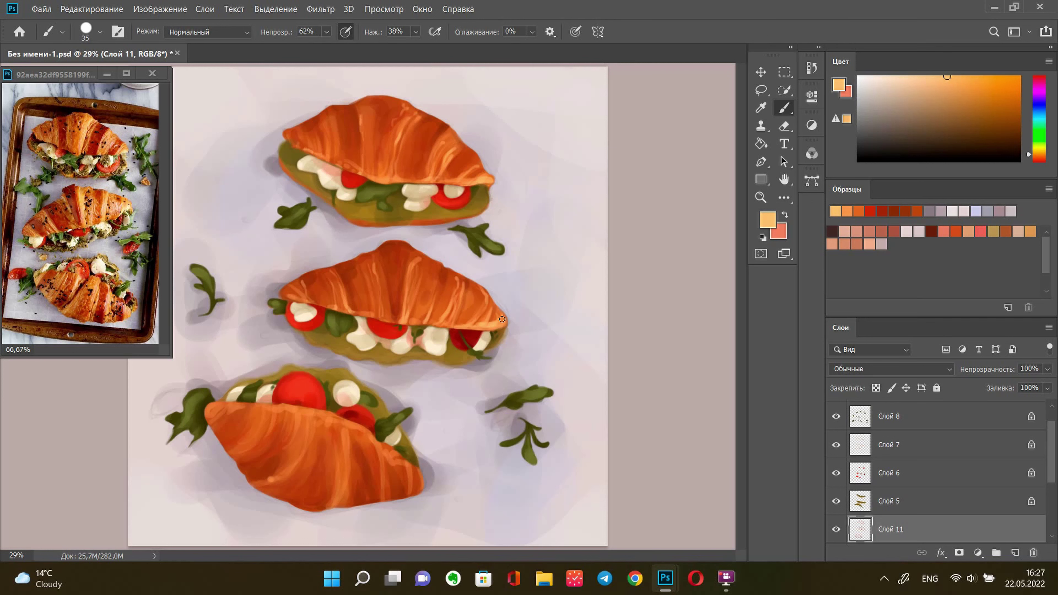
{"action": "key", "text": "ctrl+s"}
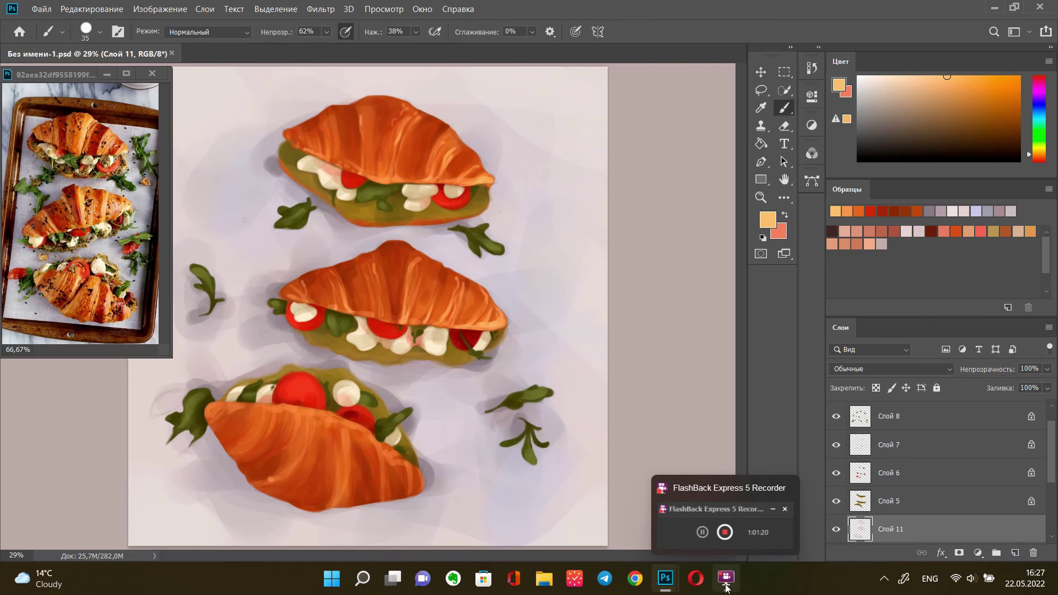
Streak pale orange highlights across the bottom croissant's top, middle and right side
{"action": "left_click_drag", "start_coordinate": [304, 416], "coordinate": [285, 450]}
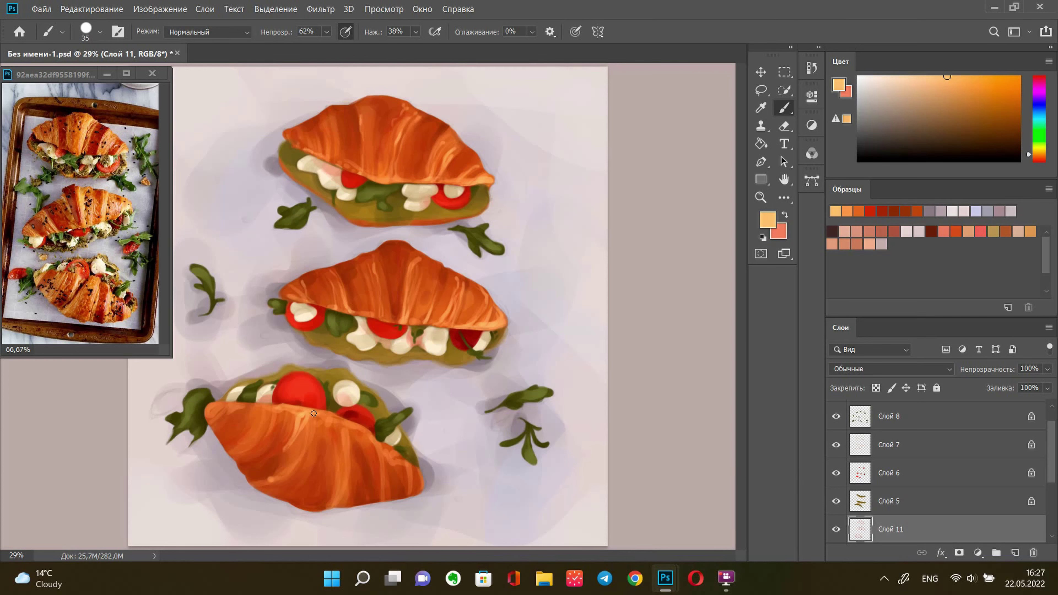
{"action": "left_click_drag", "start_coordinate": [338, 484], "coordinate": [338, 421]}
{"action": "left_click_drag", "start_coordinate": [257, 409], "coordinate": [249, 433]}
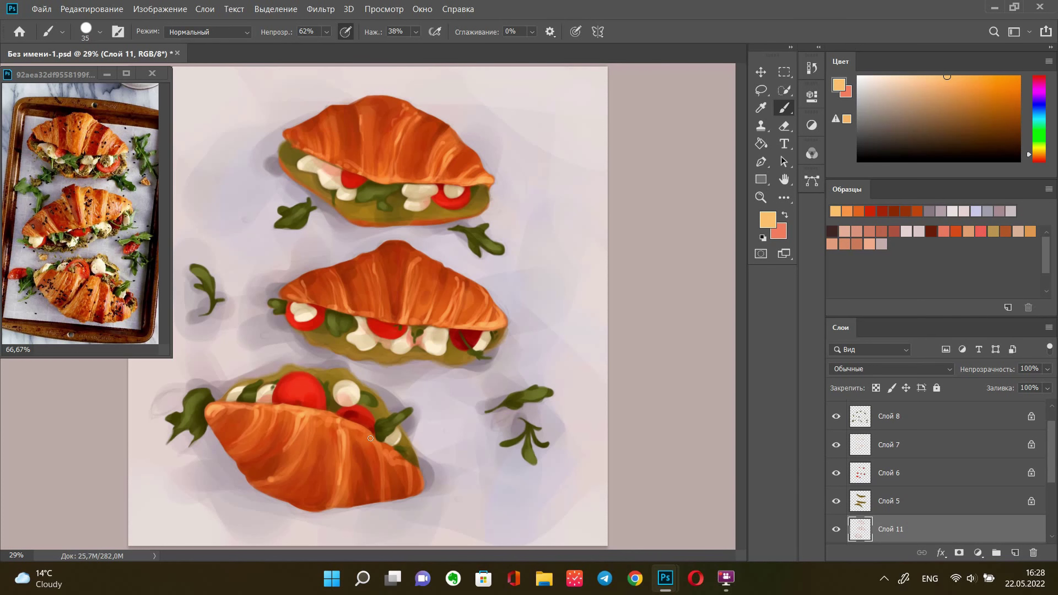
{"action": "mouse_move", "coordinate": [373, 448]}
{"action": "left_mouse_down"}
{"action": "mouse_move", "coordinate": [379, 485]}
{"action": "mouse_move", "coordinate": [396, 454]}
{"action": "left_mouse_up"}
{"action": "left_click_drag", "start_coordinate": [377, 443], "coordinate": [409, 476]}
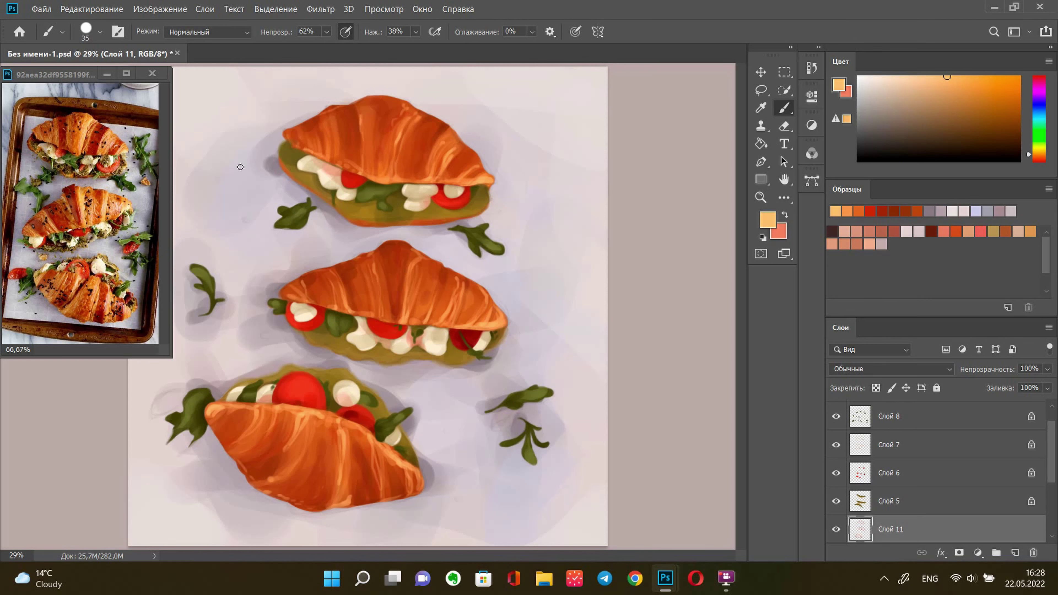
{"action": "left_click", "coordinate": [891, 472]}
Merge Слой 6 and Слой 7 into one layer and hide the toppings layer
{"action": "left_click", "coordinate": [892, 445], "text": "ctrl"}
{"action": "right_click", "coordinate": [879, 444]}
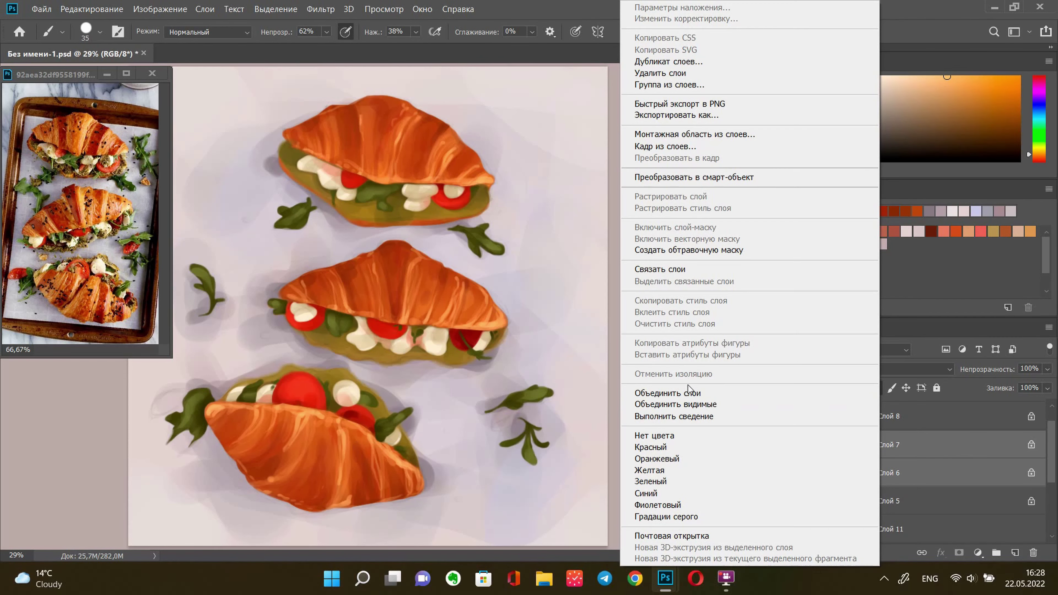
{"action": "left_click", "coordinate": [667, 392]}
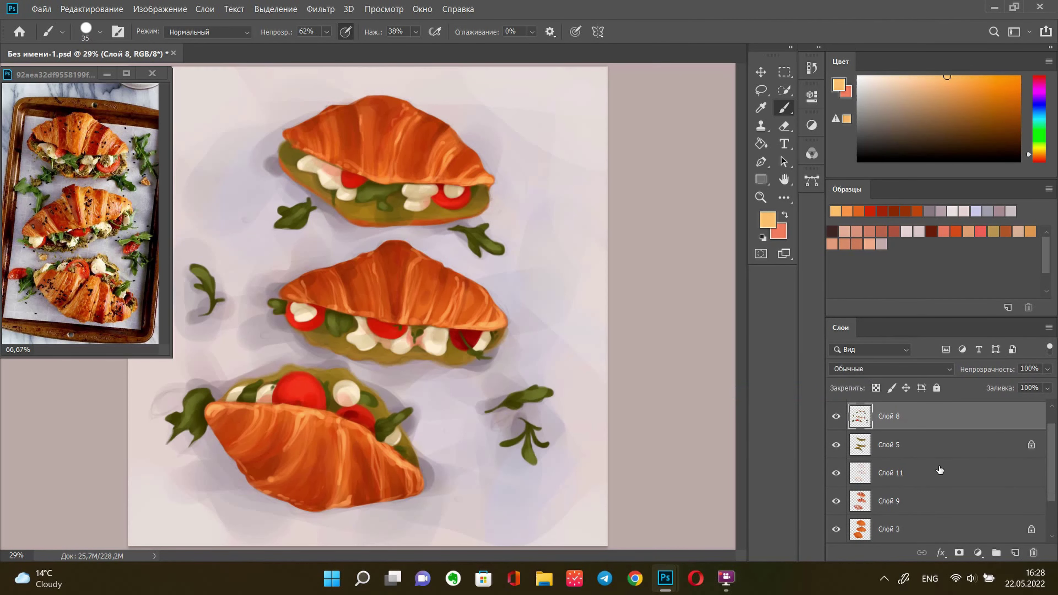
{"action": "left_click", "coordinate": [836, 416]}
Make the filling layer Слой 5 active and set an olive paint colour sampled from it
{"action": "left_click", "coordinate": [891, 445]}
{"action": "left_click", "coordinate": [473, 198], "text": "alt"}
{"action": "left_click", "coordinate": [767, 219]}
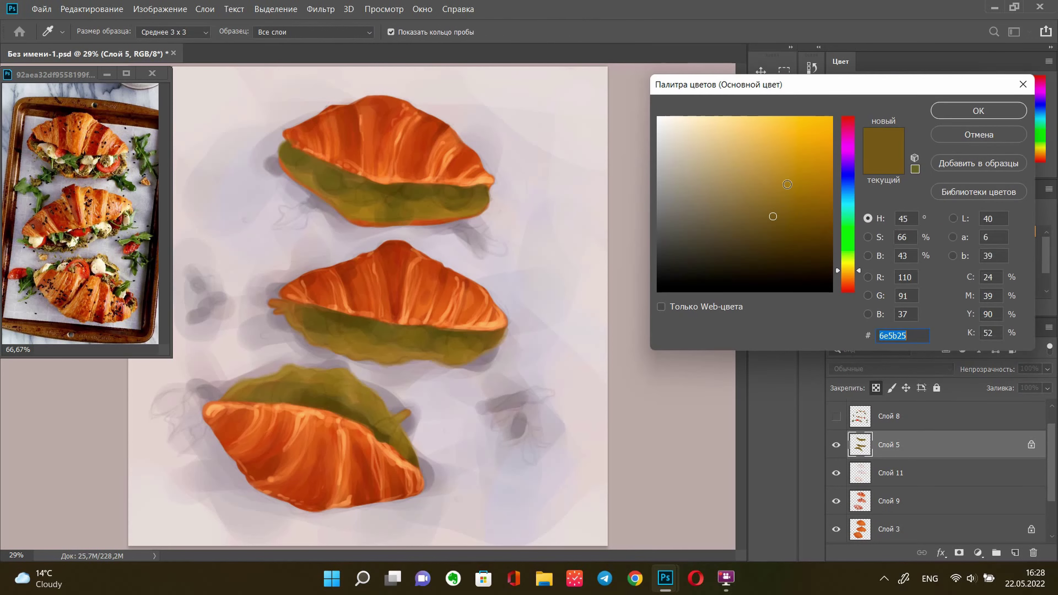
{"action": "left_click", "coordinate": [786, 184]}
{"action": "key", "text": "Return"}
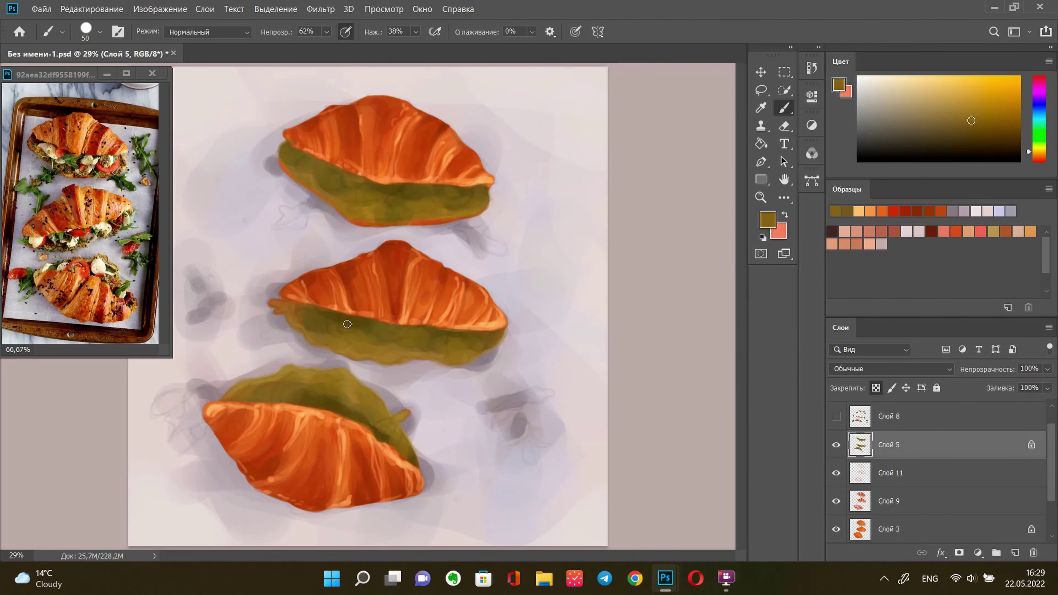
Load a textured brush at size 100 with dark brown paint, then make Слой 8 active
{"action": "right_click", "coordinate": [551, 281]}
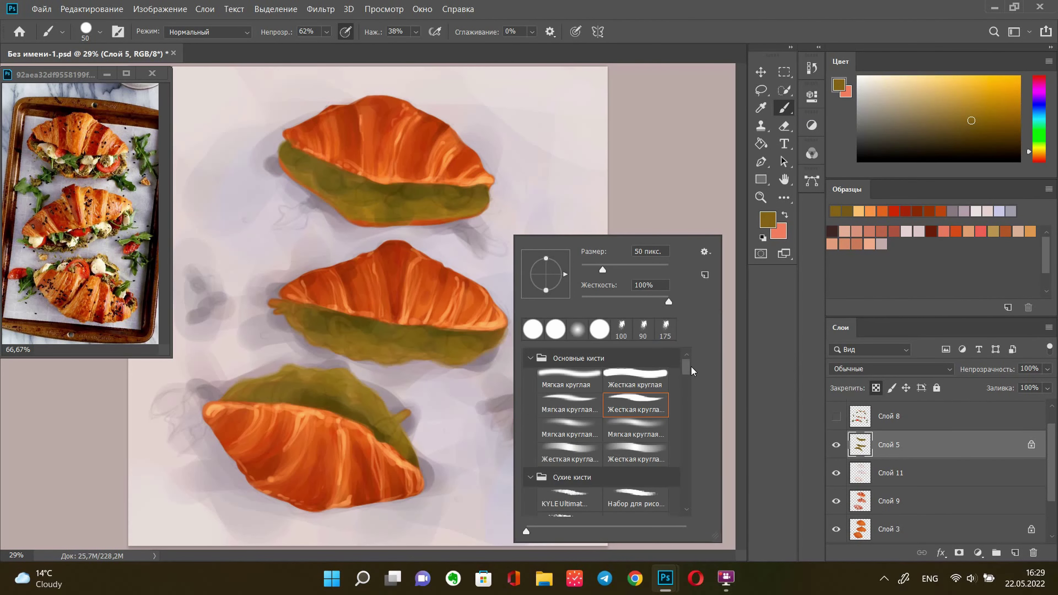
{"action": "left_click", "coordinate": [541, 357]}
{"action": "key", "text": "Return"}
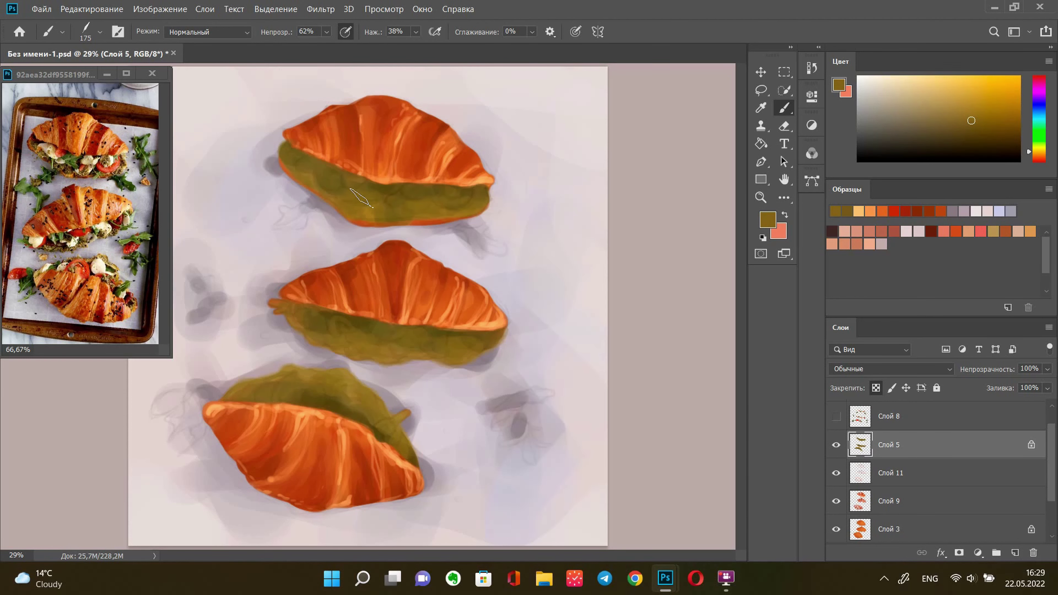
{"action": "left_click", "coordinate": [839, 86]}
{"action": "left_click", "coordinate": [791, 220]}
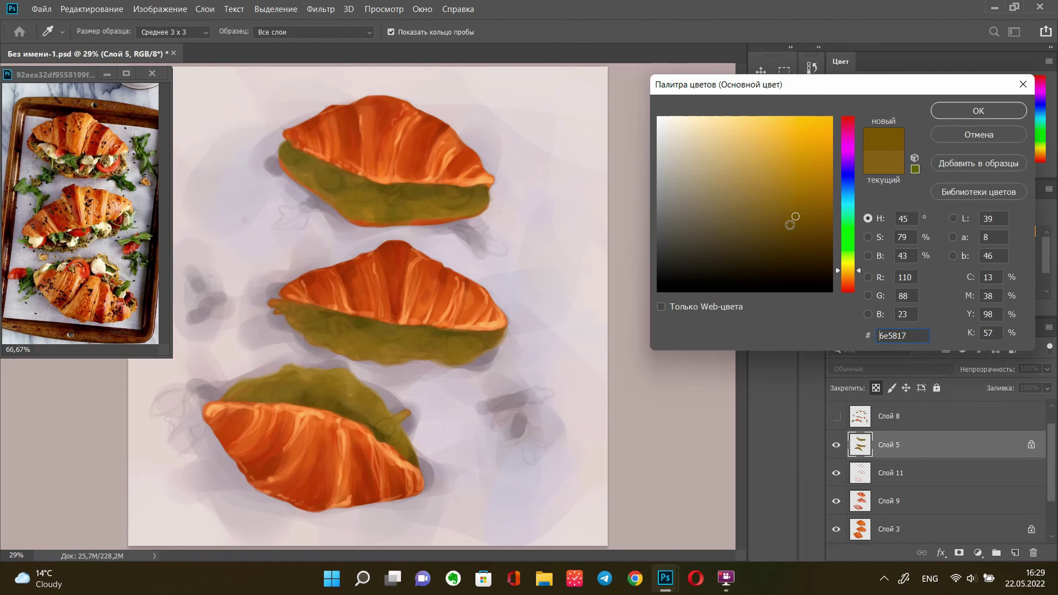
{"action": "key", "text": "Return"}
{"action": "key", "text": "bracketleft"}
{"action": "key", "text": "bracketleft"}
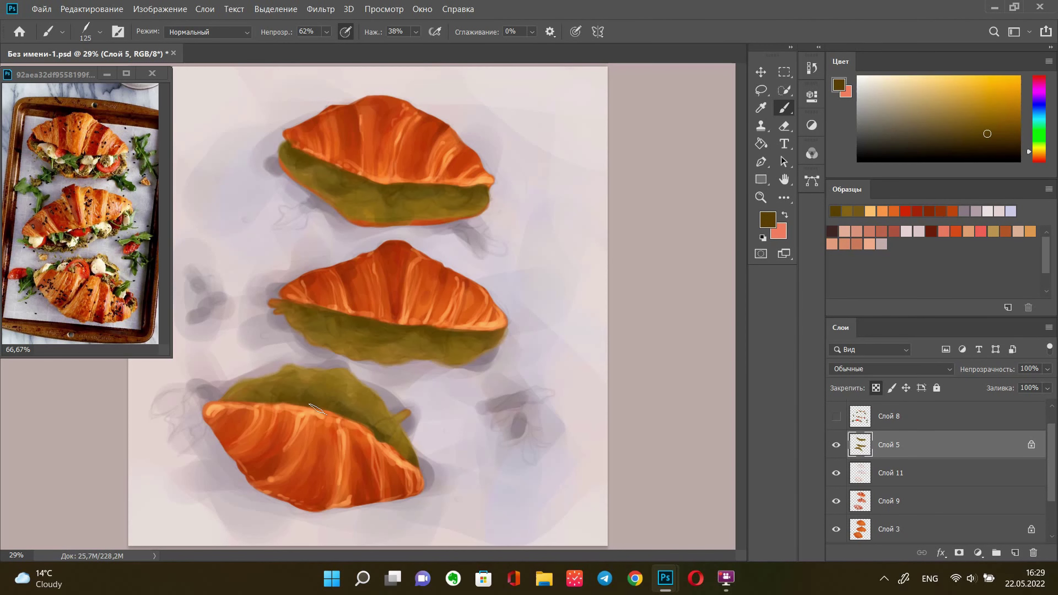
{"action": "left_click", "coordinate": [839, 85]}
{"action": "left_click", "coordinate": [971, 111]}
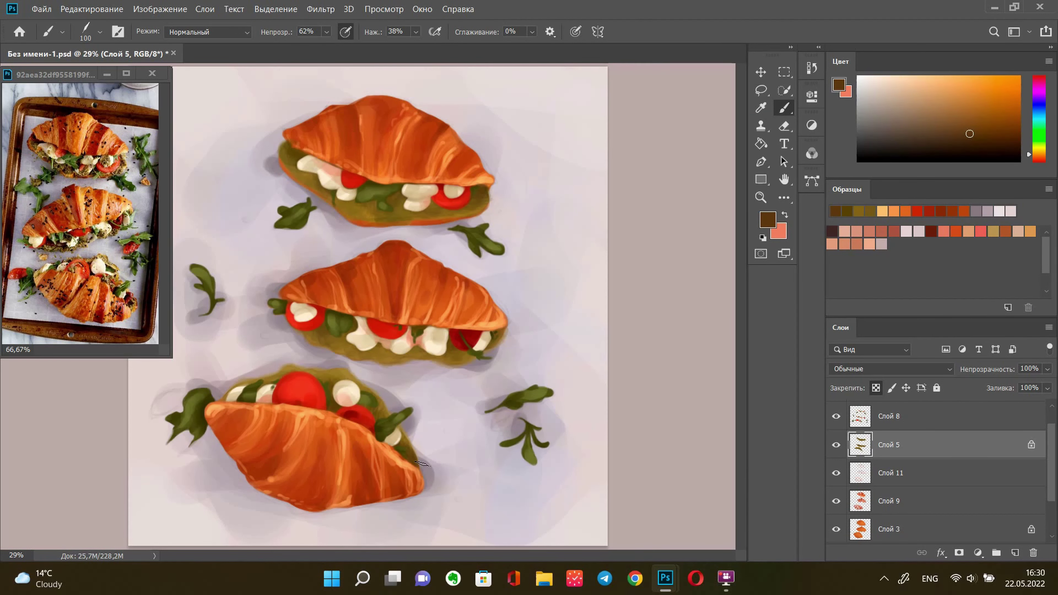
{"action": "left_click", "coordinate": [879, 418]}
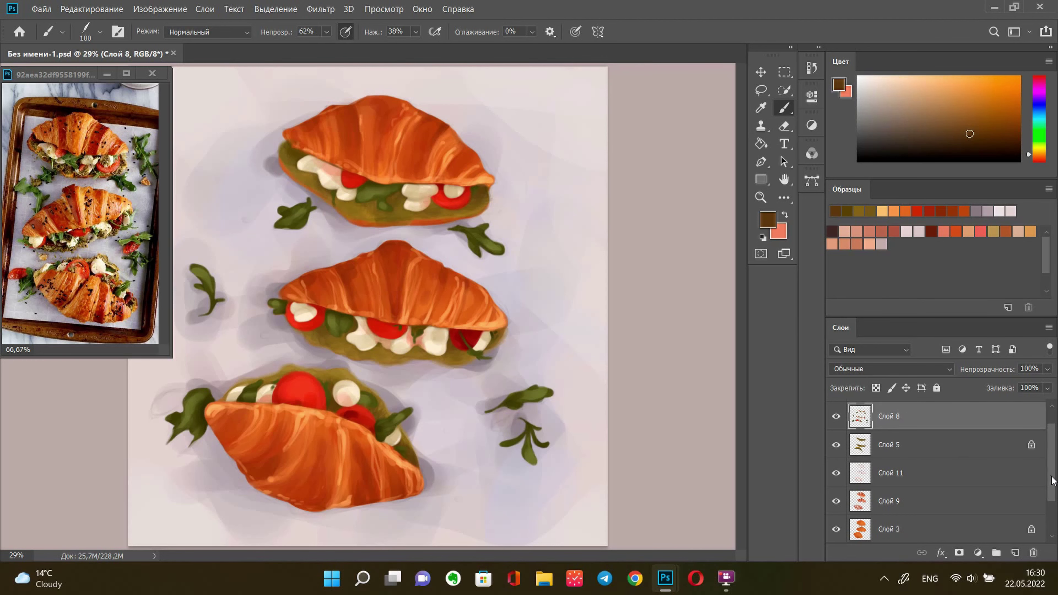
Set a tan paint colour and switch to a hard round brush
{"action": "scroll", "coordinate": [1051, 480], "scroll_direction": "up", "scroll_amount": 1}
{"action": "key", "text": "i"}
{"action": "left_click", "coordinate": [843, 89]}
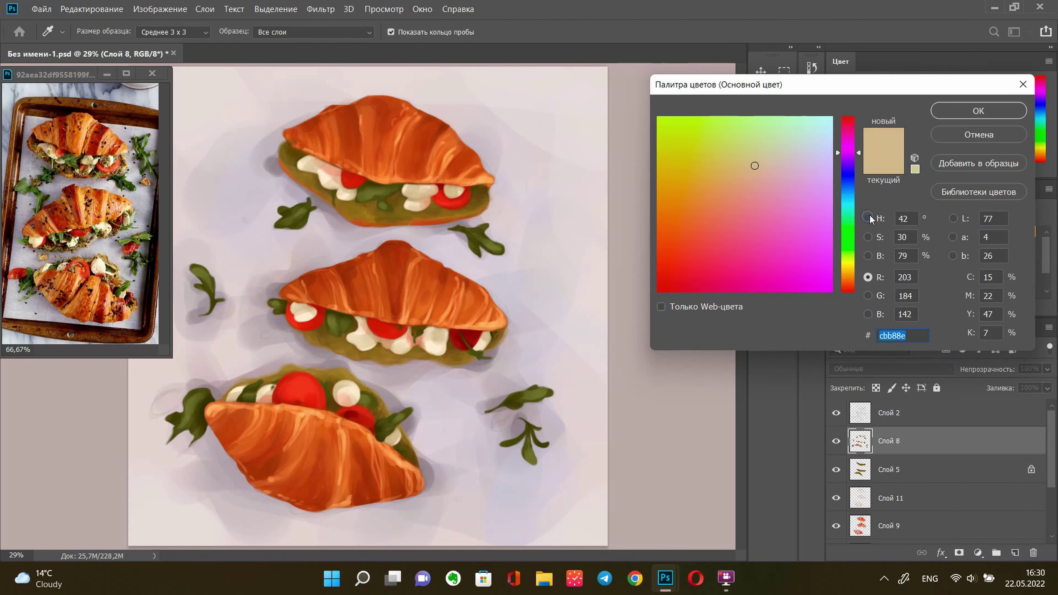
{"action": "left_click", "coordinate": [730, 168]}
{"action": "left_click", "coordinate": [977, 109]}
{"action": "key", "text": "b"}
{"action": "right_click", "coordinate": [537, 192]}
{"action": "scroll", "coordinate": [711, 312], "scroll_direction": "down", "scroll_amount": 1}
{"action": "double_click", "coordinate": [688, 286]}
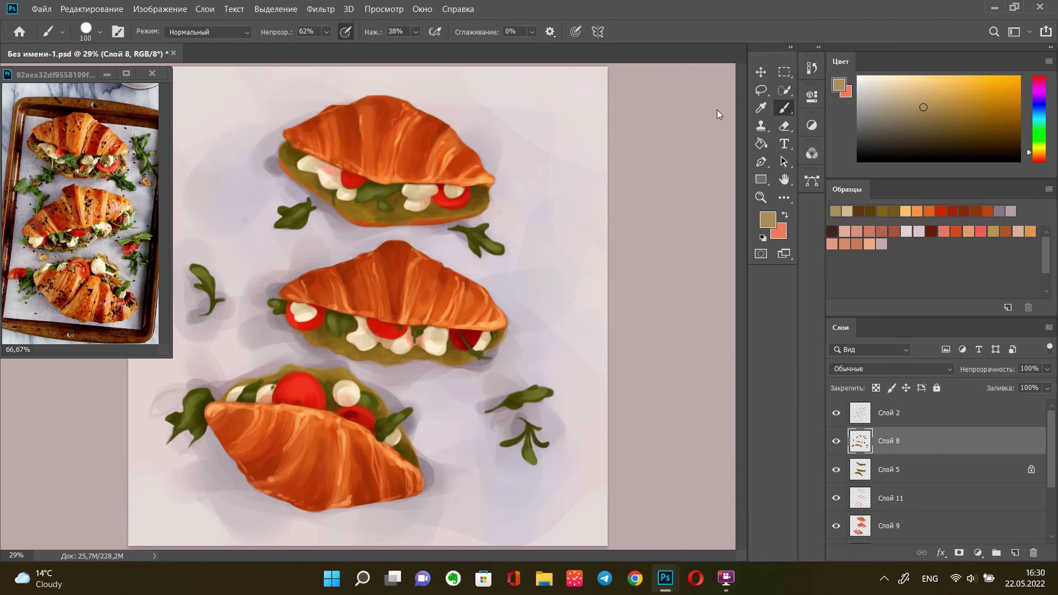
Dab bright yellow-orange at size 45 onto the mozzarella in the top and middle sandwiches
{"action": "left_click", "coordinate": [419, 199], "text": "alt"}
{"action": "key", "text": "bracketright"}
{"action": "key", "text": "bracketright"}
{"action": "key", "text": "bracketright"}
{"action": "key", "text": "bracketright"}
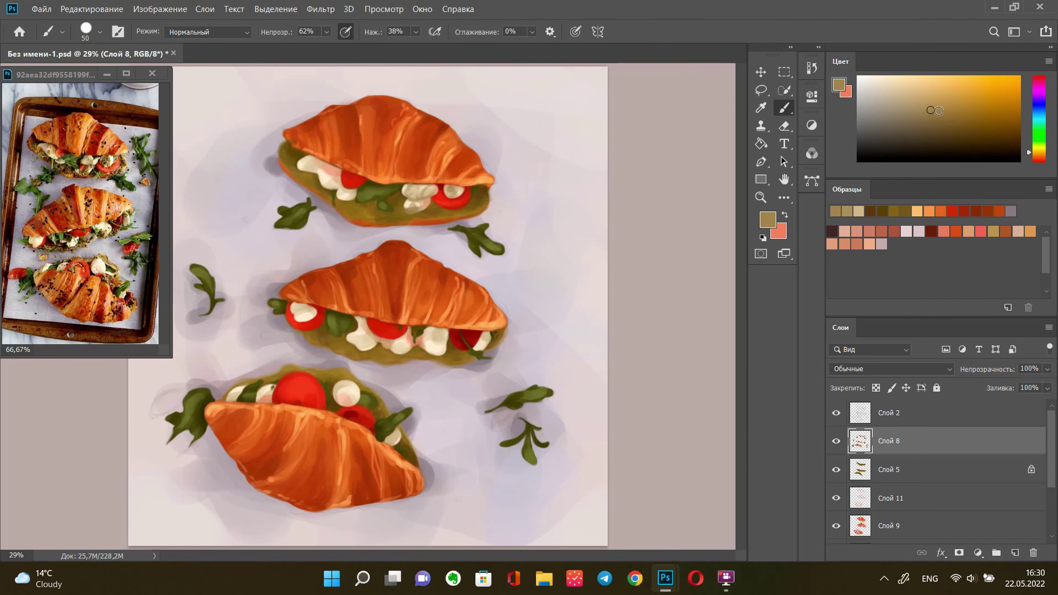
{"action": "left_click", "coordinate": [454, 186], "text": "alt"}
{"action": "left_click", "coordinate": [298, 166]}
{"action": "left_click", "coordinate": [342, 201]}
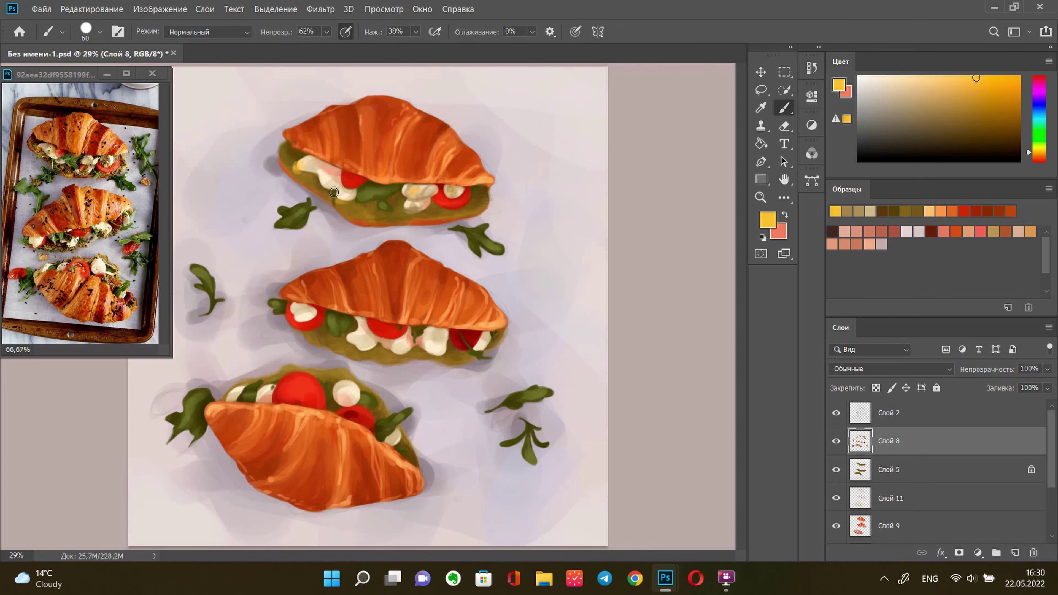
{"action": "left_click", "coordinate": [367, 341]}
{"action": "left_click", "coordinate": [431, 349]}
{"action": "key", "text": "bracketright"}
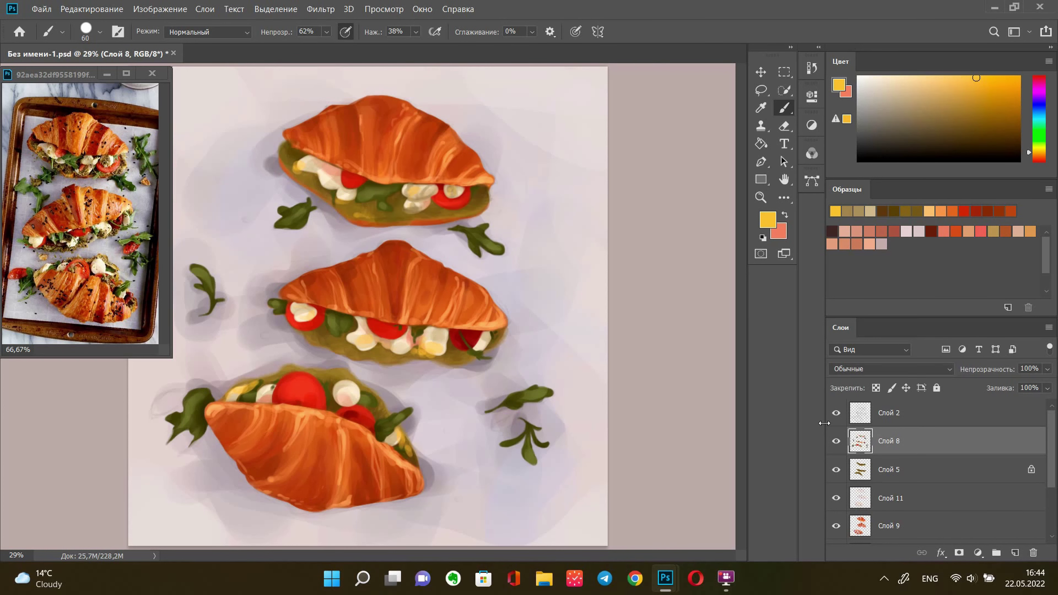
Add a new empty layer and set dark brown paint at 100% opacity
{"action": "left_click", "coordinate": [891, 412]}
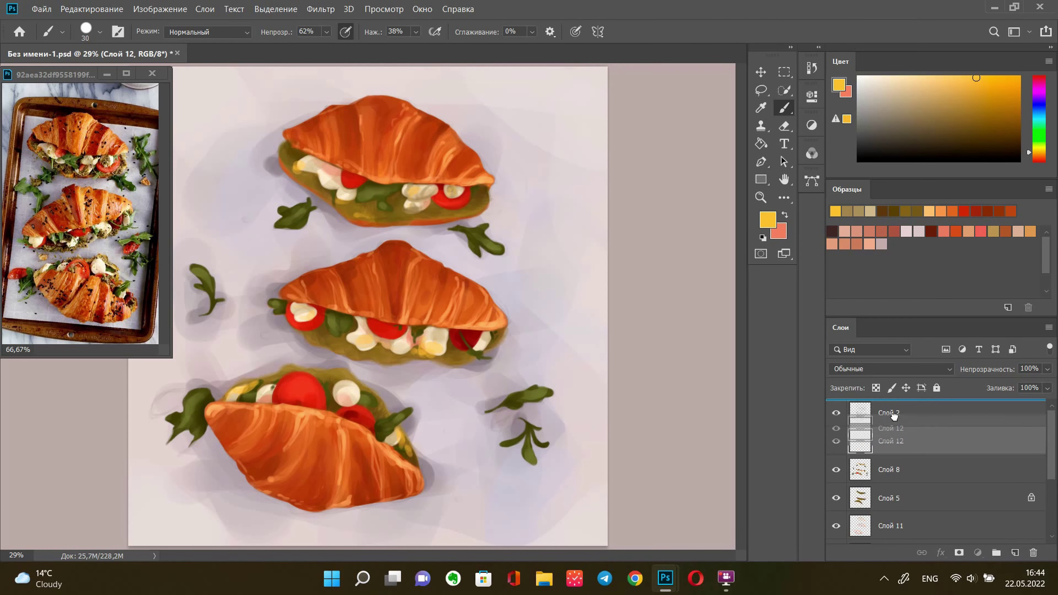
{"action": "key", "text": "ctrl+shift+alt+n"}
{"action": "left_click", "coordinate": [350, 168], "text": "alt"}
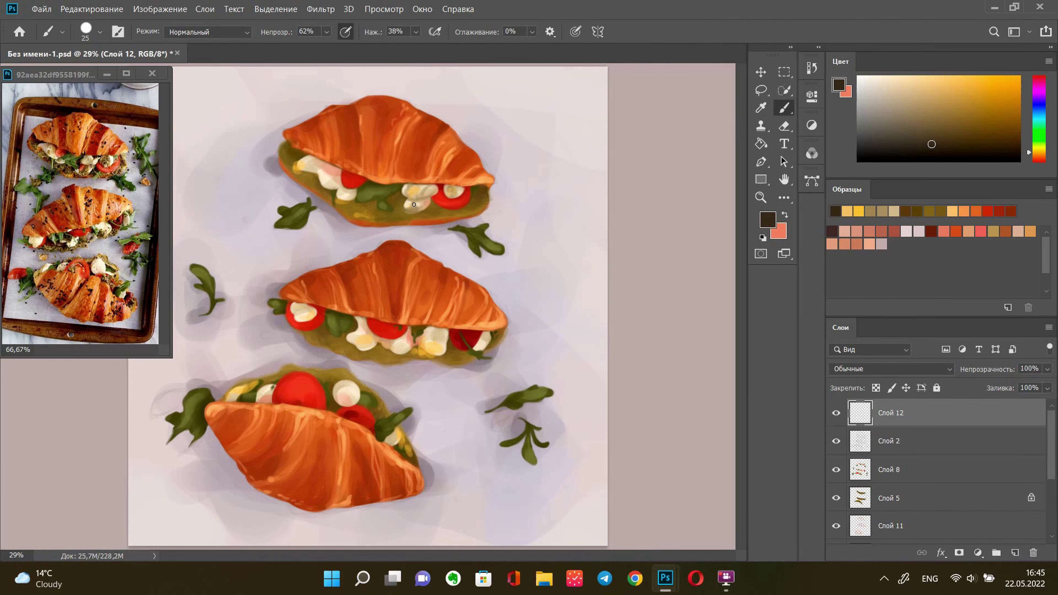
{"action": "key", "text": "0"}
Set the new layer to Multiply blending and make Слой 2 active
{"action": "left_click", "coordinate": [839, 362]}
{"action": "left_click", "coordinate": [858, 278]}
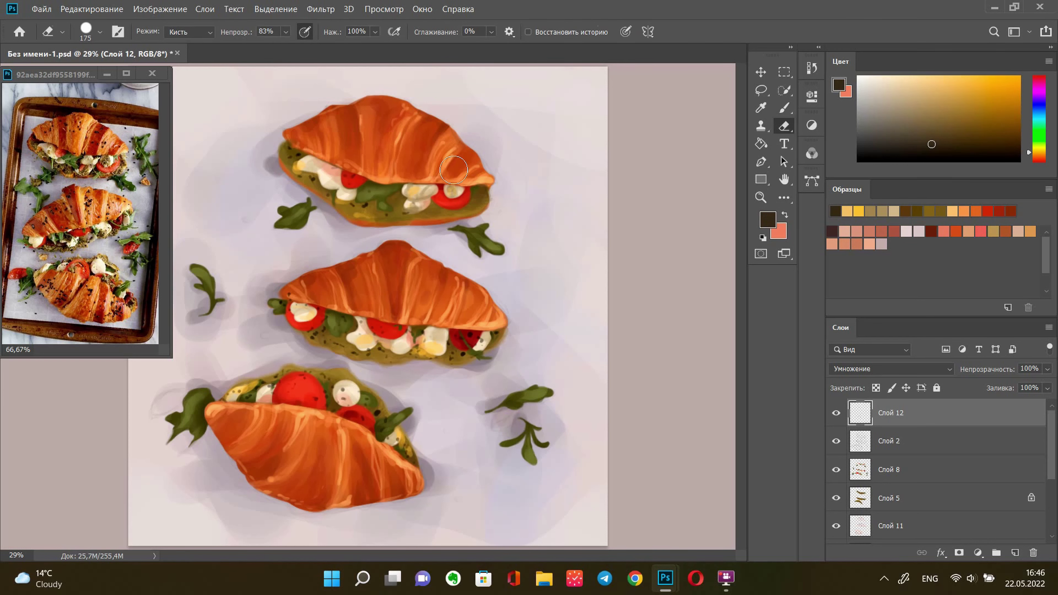
{"action": "left_click", "coordinate": [1015, 553], "text": "ctrl"}
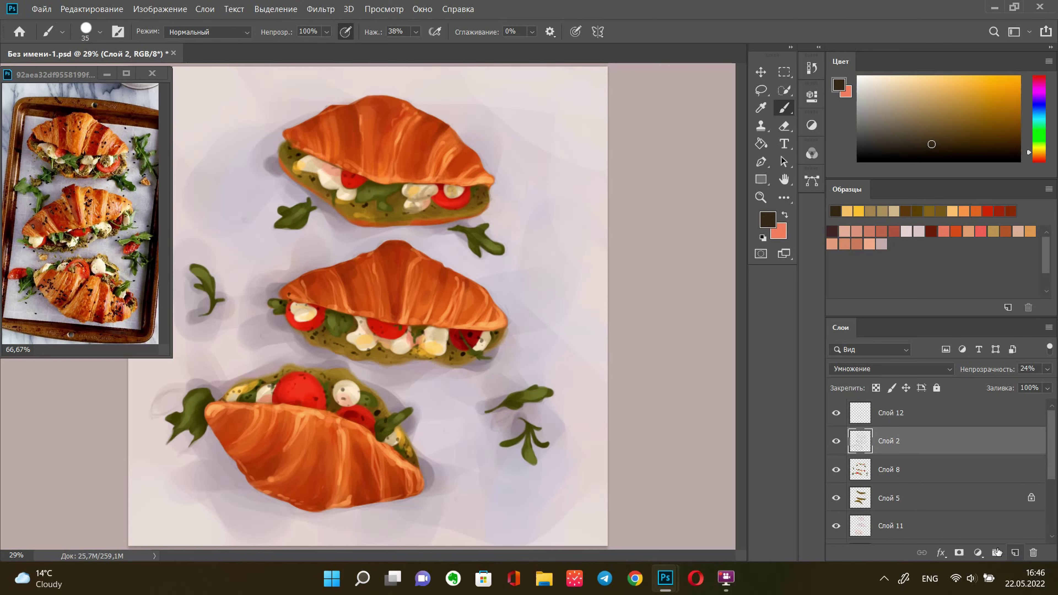
{"action": "key", "text": "i"}
{"action": "key", "text": "ctrl+plus"}
{"action": "key", "text": "ctrl+plus"}
Paint light orange at 83% opacity along the top croissant's lower edge
{"action": "left_click_drag", "start_coordinate": [521, 83], "coordinate": [591, 232]}
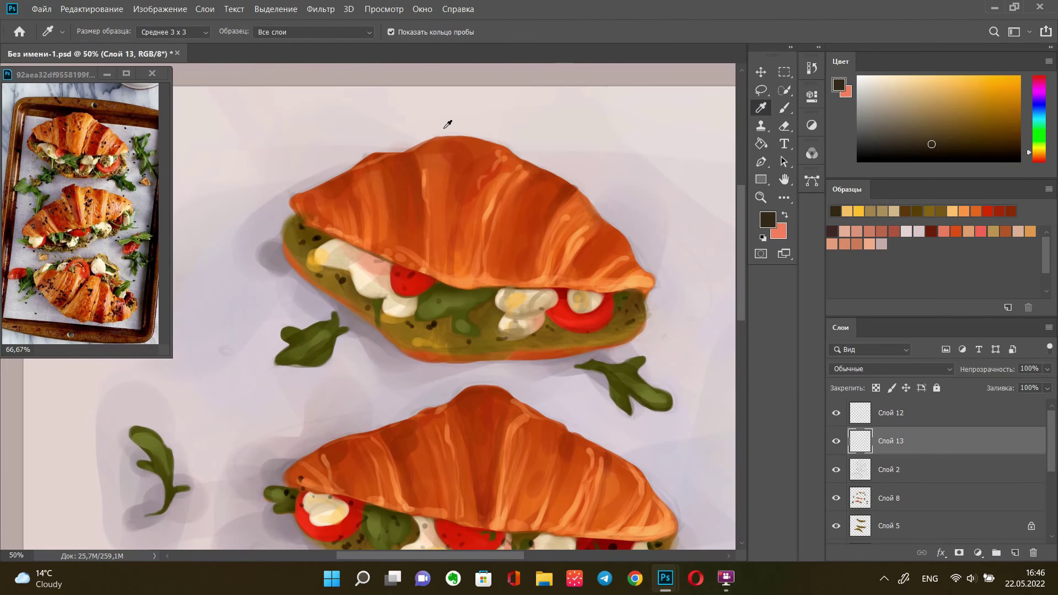
{"action": "left_click", "coordinate": [460, 139]}
{"action": "key", "text": "b"}
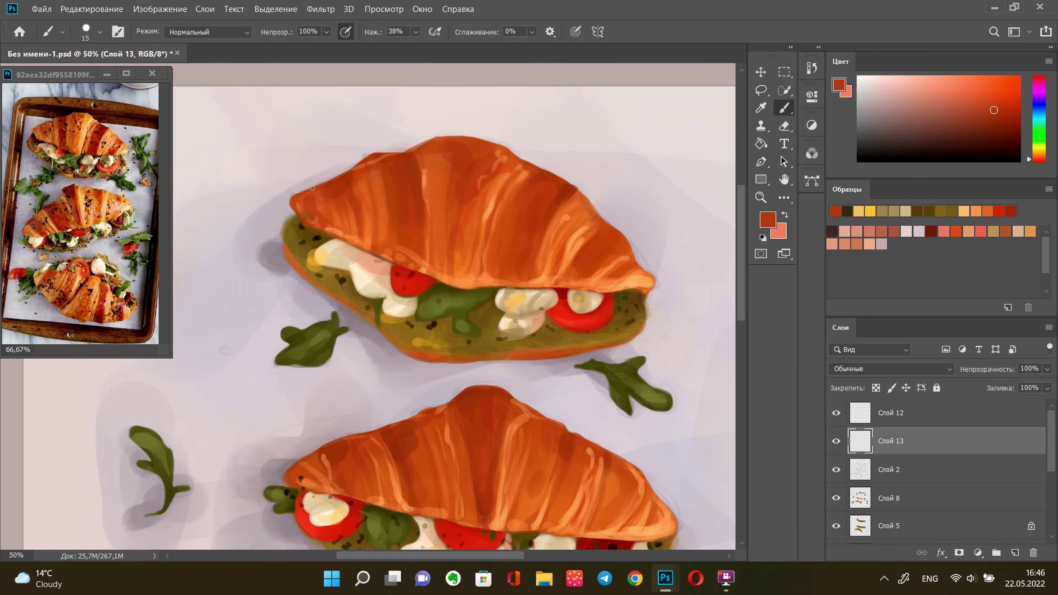
{"action": "key", "text": "bracketright"}
{"action": "key", "text": "bracketright"}
{"action": "key", "text": "bracketright"}
{"action": "key", "text": "bracketright"}
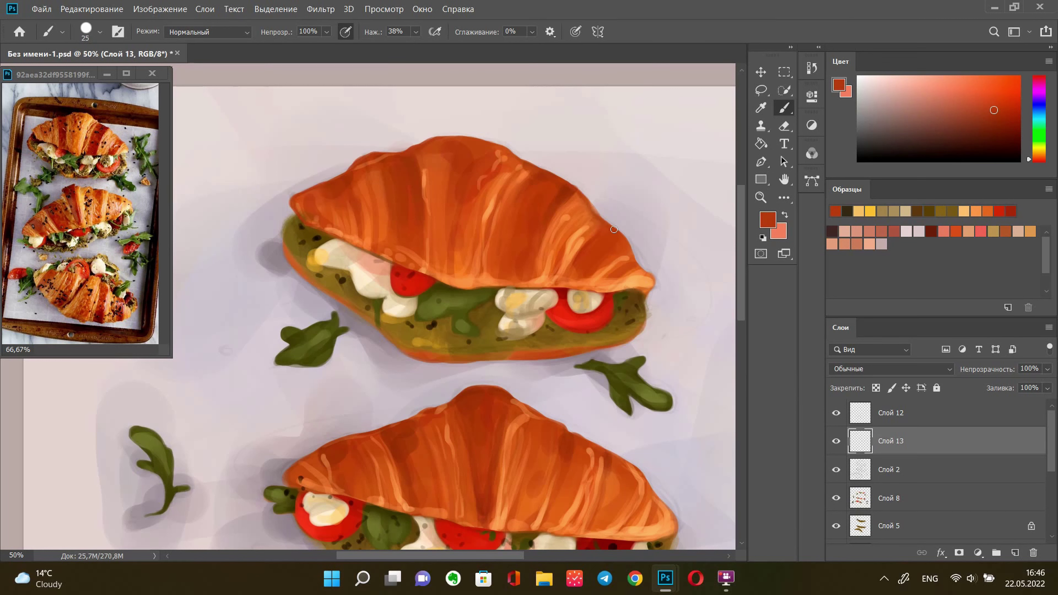
{"action": "left_click", "coordinate": [625, 277], "text": "alt"}
{"action": "left_click_drag", "start_coordinate": [326, 31], "coordinate": [354, 60]}
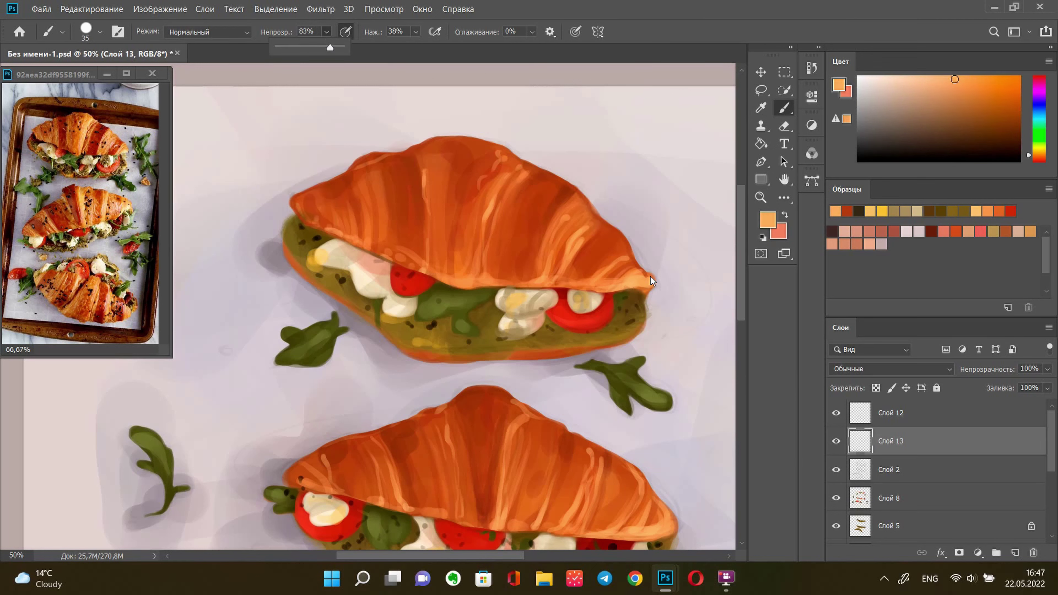
{"action": "key", "text": "bracketleft"}
{"action": "key", "text": "bracketleft"}
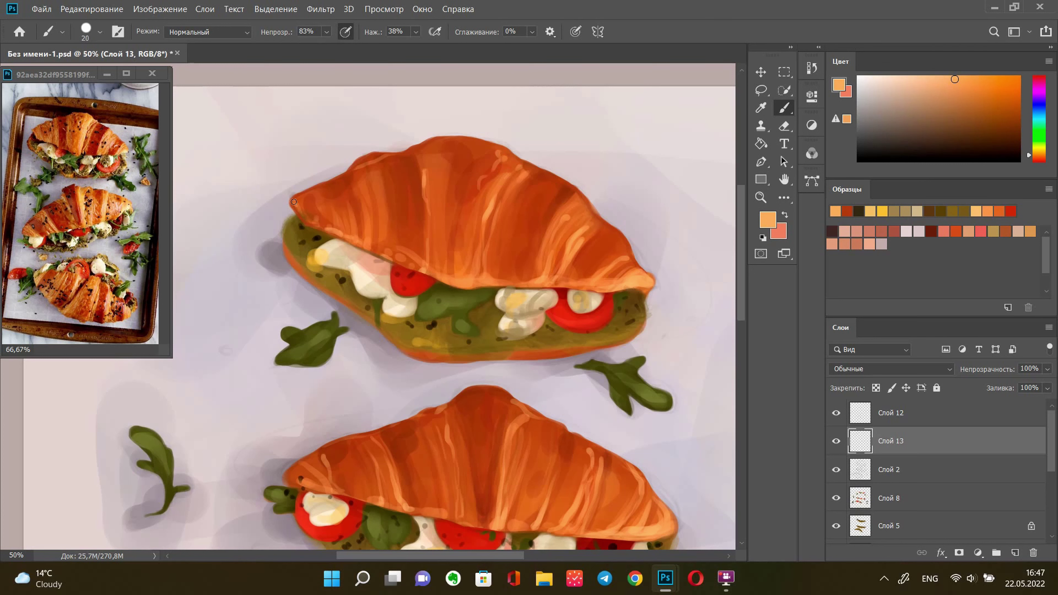
{"action": "key", "text": "bracketleft"}
{"action": "key", "text": "bracketright"}
{"action": "mouse_move", "coordinate": [426, 275]}
{"action": "left_mouse_down"}
{"action": "mouse_move", "coordinate": [445, 288]}
{"action": "mouse_move", "coordinate": [591, 290]}
{"action": "left_mouse_up"}
Sample the crust's orange-red and darken it into a deeper red paint colour
{"action": "left_click", "coordinate": [517, 131], "text": "alt"}
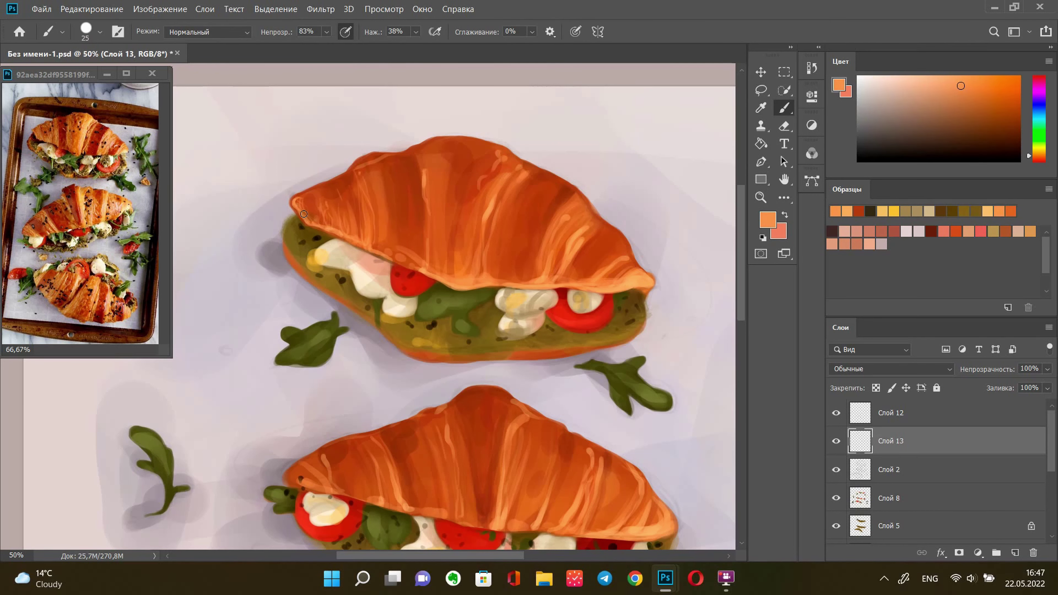
{"action": "left_click", "coordinate": [441, 165], "text": "alt"}
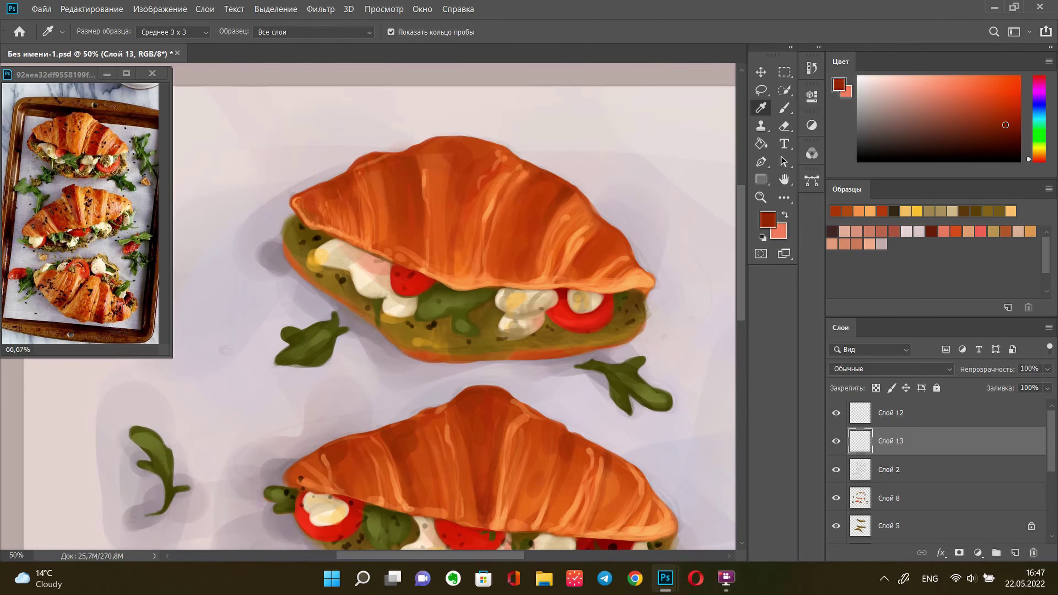
{"action": "left_click", "coordinate": [768, 220]}
{"action": "left_click", "coordinate": [867, 277]}
{"action": "left_click", "coordinate": [950, 112]}
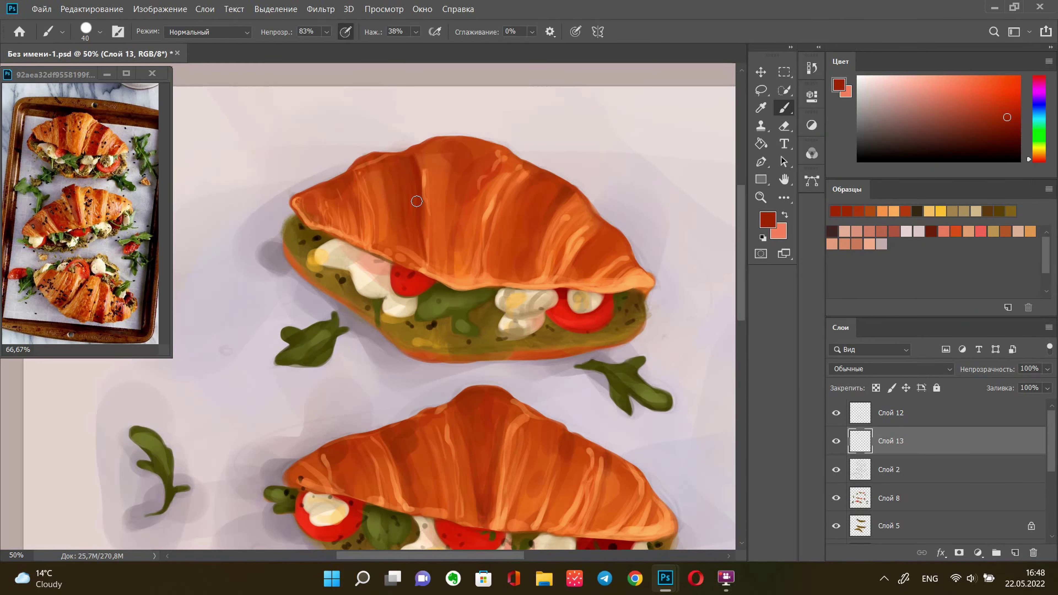
Shade the top croissant's top edge and its central, left and right folds in dark red
{"action": "left_click_drag", "start_coordinate": [394, 158], "coordinate": [408, 155]}
{"action": "left_click_drag", "start_coordinate": [539, 173], "coordinate": [520, 241]}
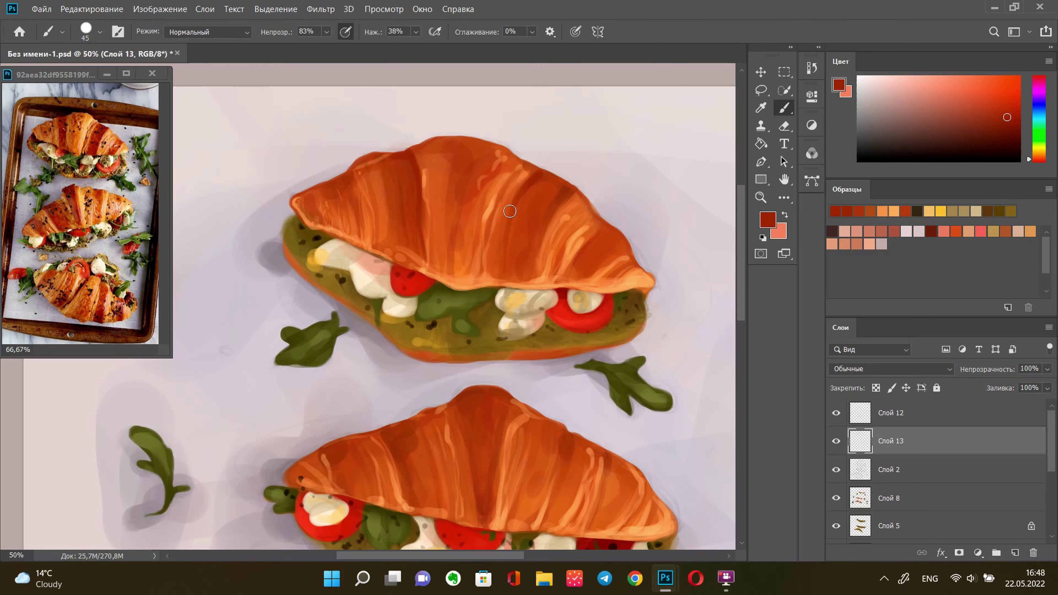
{"action": "left_click_drag", "start_coordinate": [559, 200], "coordinate": [533, 275]}
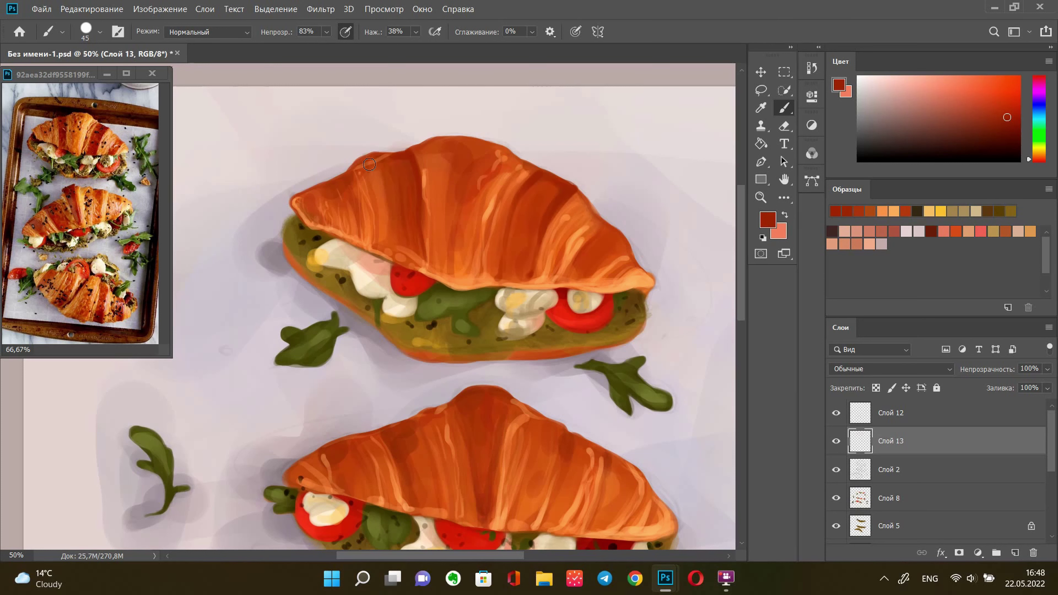
{"action": "mouse_move", "coordinate": [390, 163]}
{"action": "left_mouse_down"}
{"action": "mouse_move", "coordinate": [391, 198]}
{"action": "mouse_move", "coordinate": [421, 217]}
{"action": "left_mouse_up"}
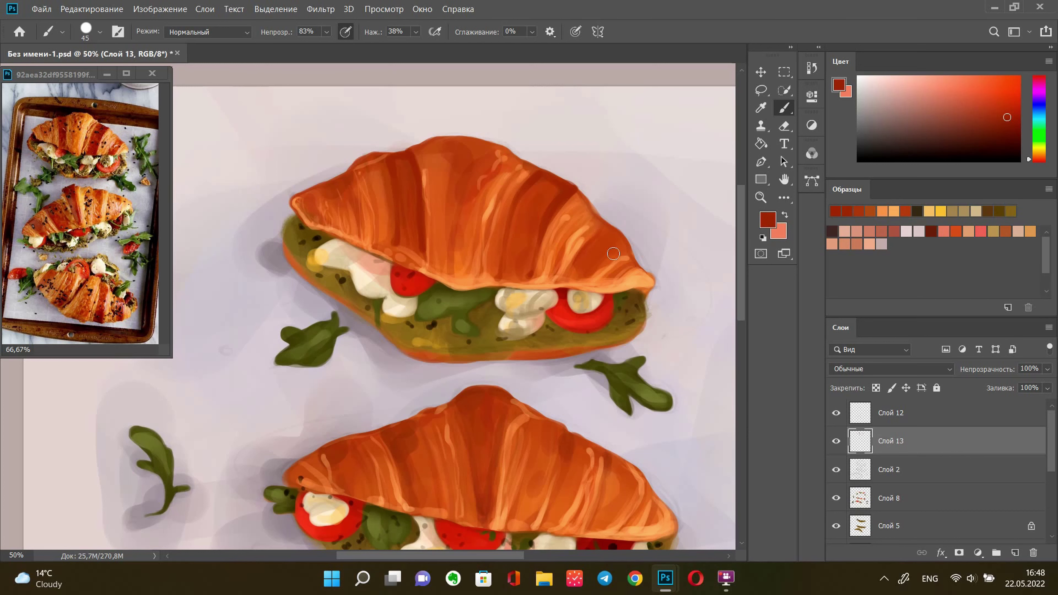
{"action": "left_click_drag", "start_coordinate": [604, 235], "coordinate": [573, 271]}
{"action": "key", "text": "bracketleft"}
{"action": "left_click_drag", "start_coordinate": [316, 187], "coordinate": [347, 229]}
{"action": "left_click_drag", "start_coordinate": [356, 171], "coordinate": [357, 231]}
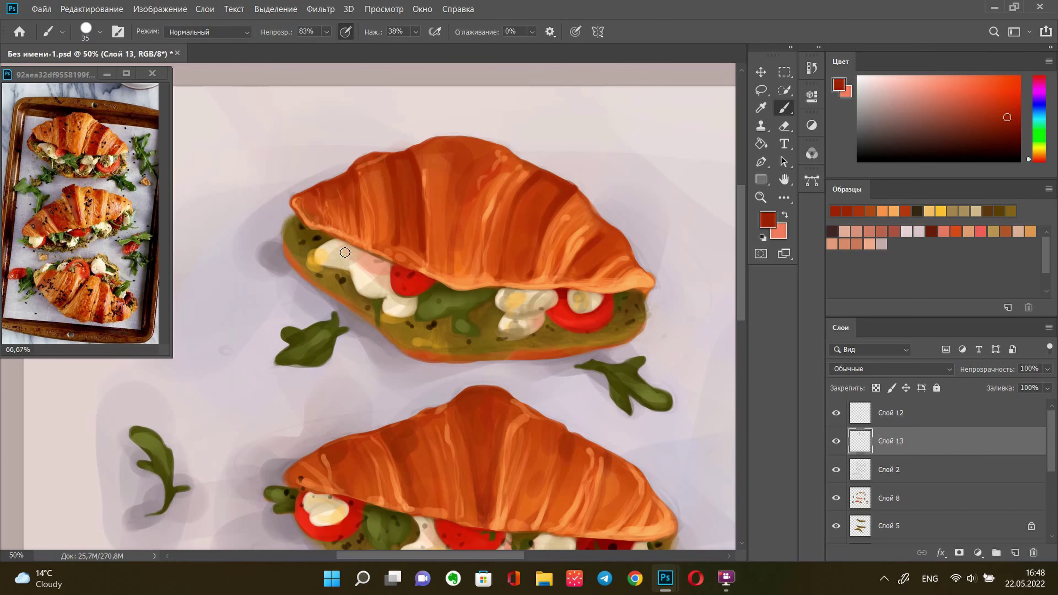
Add light orange highlights at size 25 along the top croissant's top edge and fold
{"action": "left_click", "coordinate": [471, 176], "text": "alt"}
{"action": "key", "text": "bracketright"}
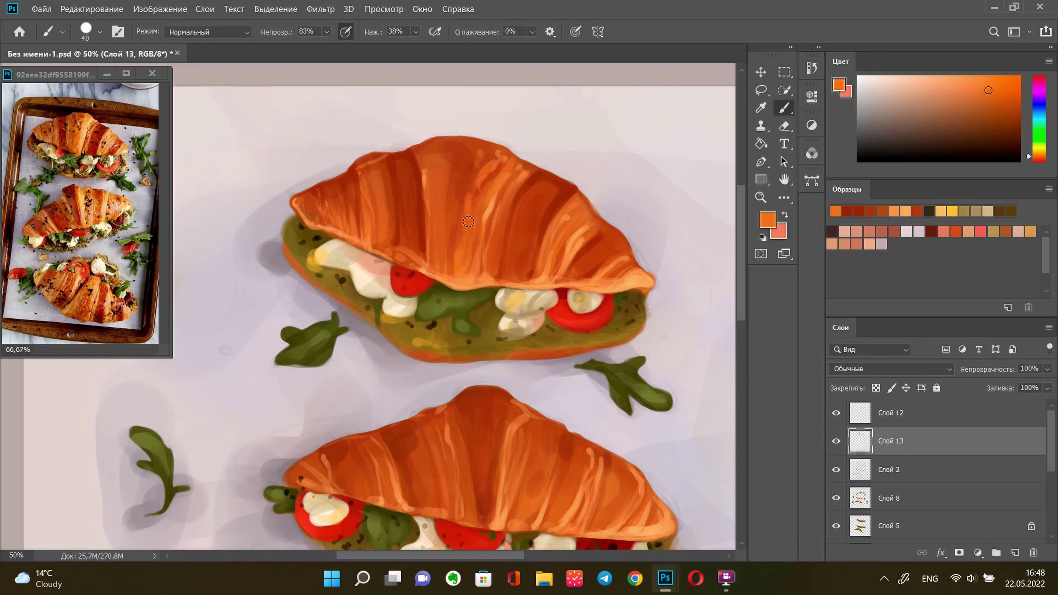
{"action": "left_click", "coordinate": [472, 246], "text": "alt"}
{"action": "key", "text": "bracketright"}
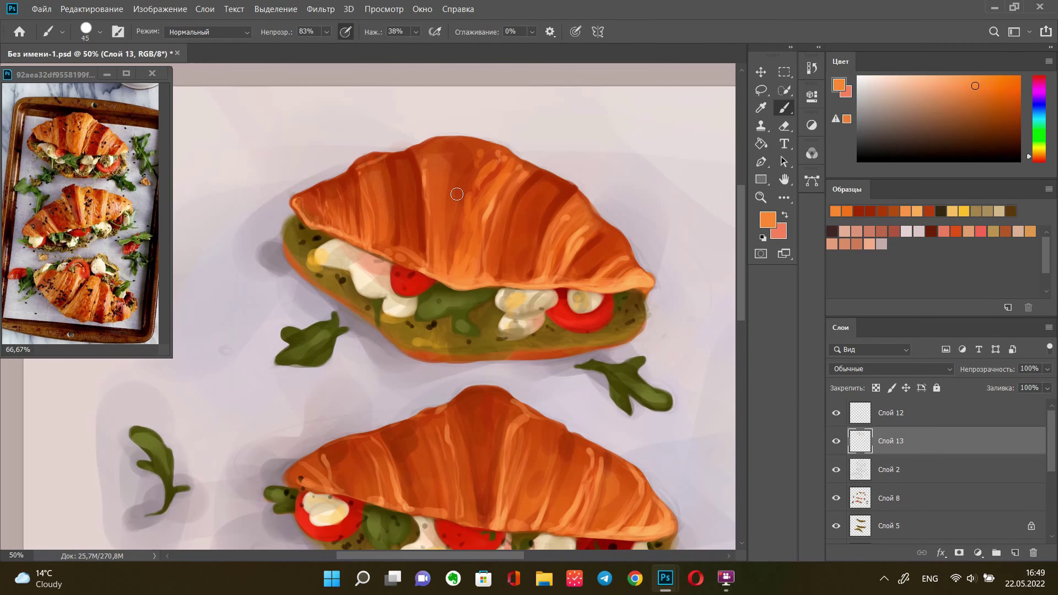
{"action": "key", "text": "bracketleft"}
{"action": "key", "text": "bracketleft"}
{"action": "left_click_drag", "start_coordinate": [518, 165], "coordinate": [433, 141]}
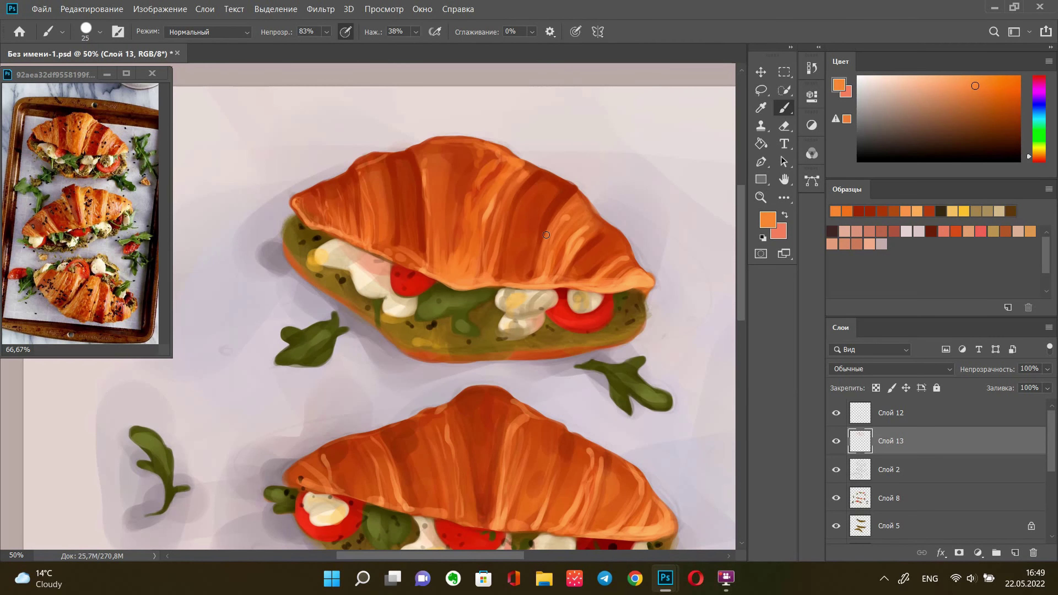
{"action": "left_click_drag", "start_coordinate": [546, 235], "coordinate": [545, 282]}
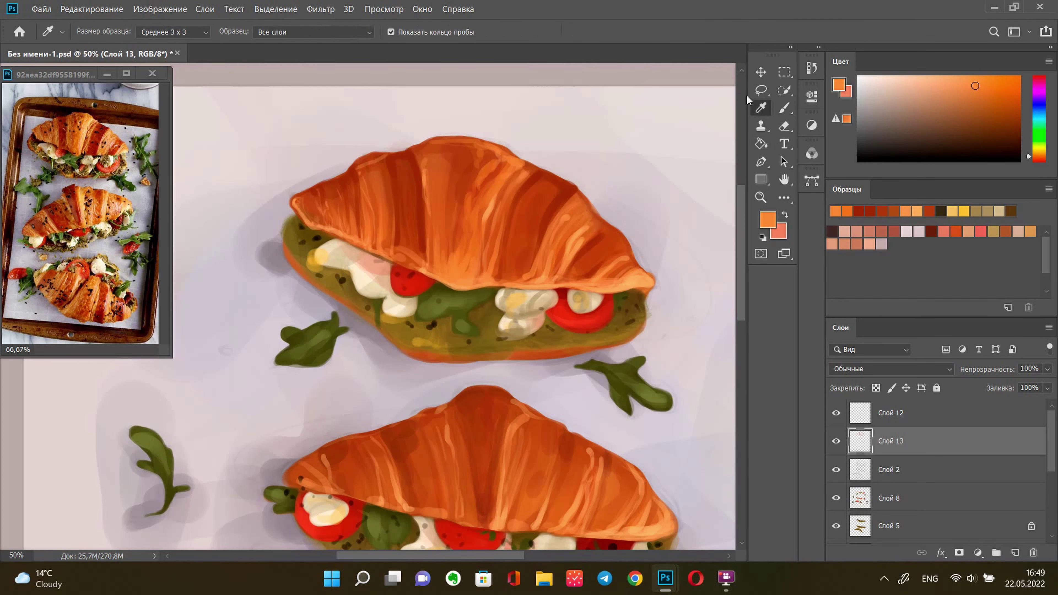
Sample a darker crust orange and set the brush to size 40
{"action": "left_click", "coordinate": [464, 227], "text": "alt"}
{"action": "right_click", "coordinate": [645, 129]}
{"action": "left_click", "coordinate": [784, 109]}
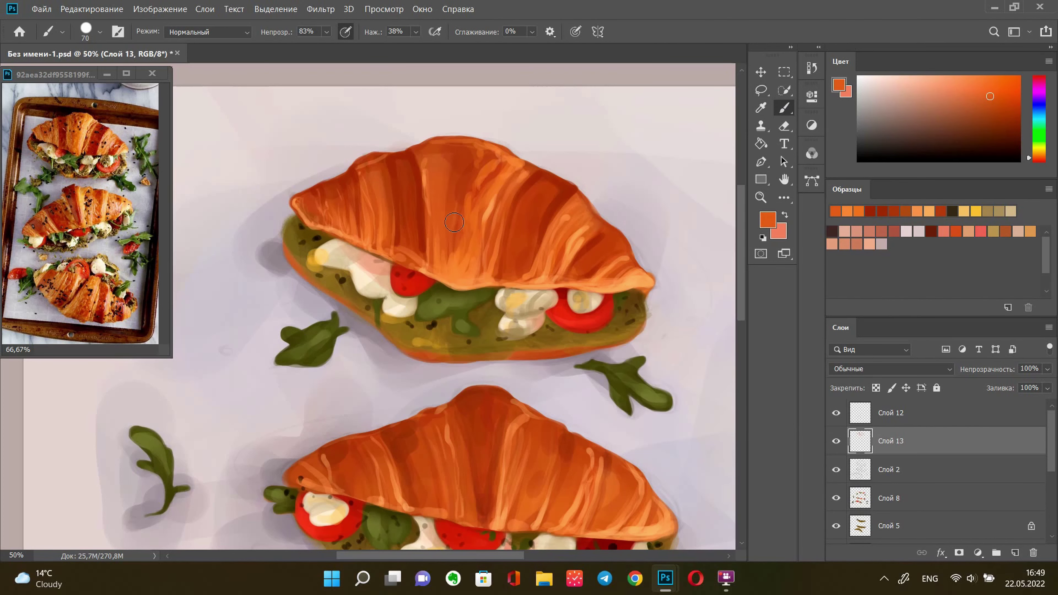
{"action": "key", "text": "bracketleft"}
{"action": "key", "text": "bracketleft"}
{"action": "key", "text": "bracketleft"}
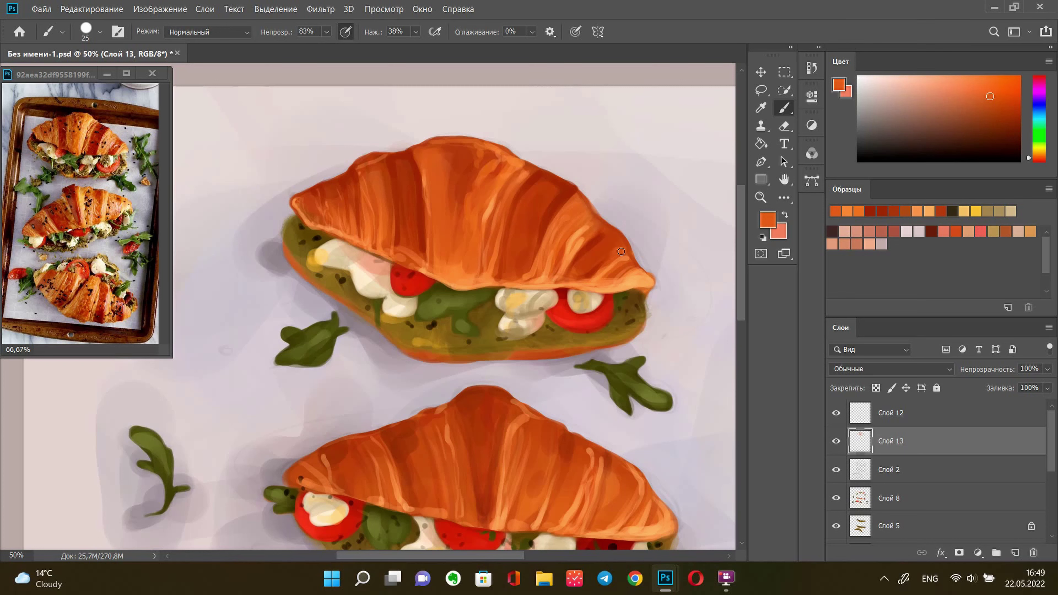
{"action": "key", "text": "bracketright"}
{"action": "key", "text": "bracketright"}
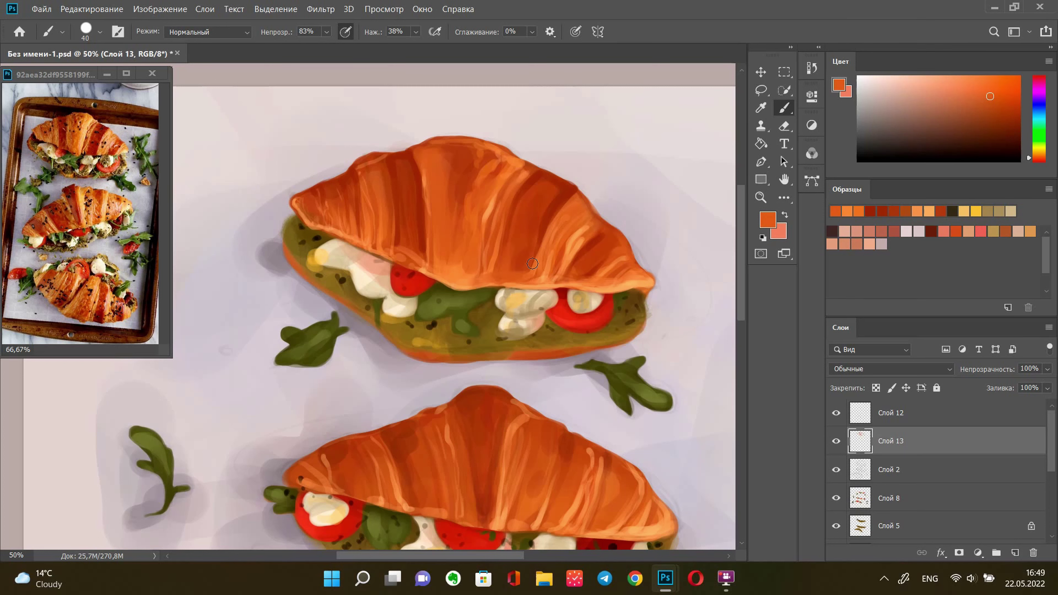
Paint light orange strokes diagonally across the top croissant and along its right side
{"action": "left_click", "coordinate": [393, 256], "text": "alt"}
{"action": "right_click", "coordinate": [690, 116]}
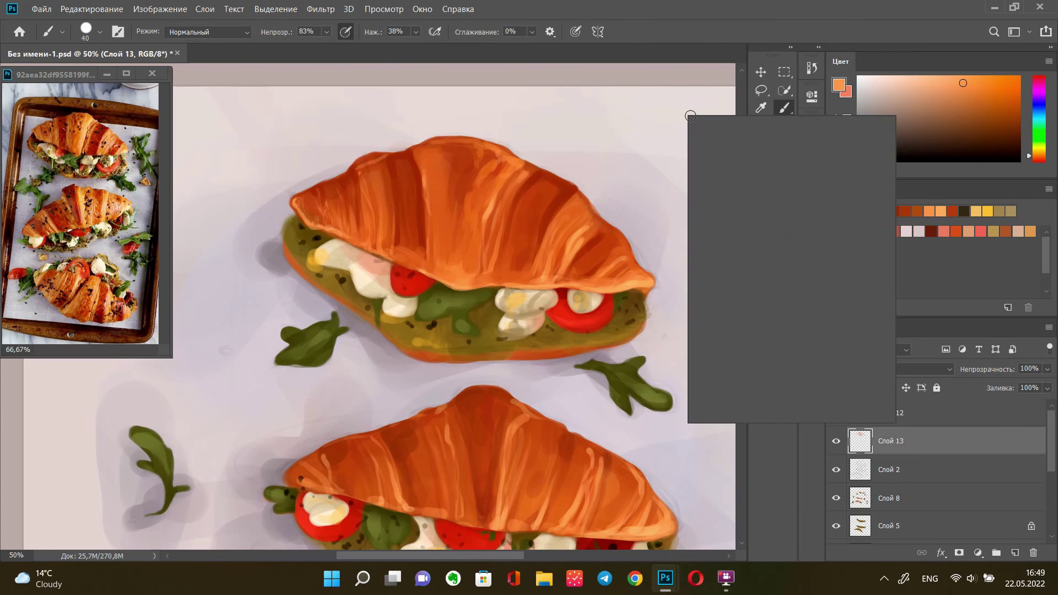
{"action": "left_click", "coordinate": [427, 166]}
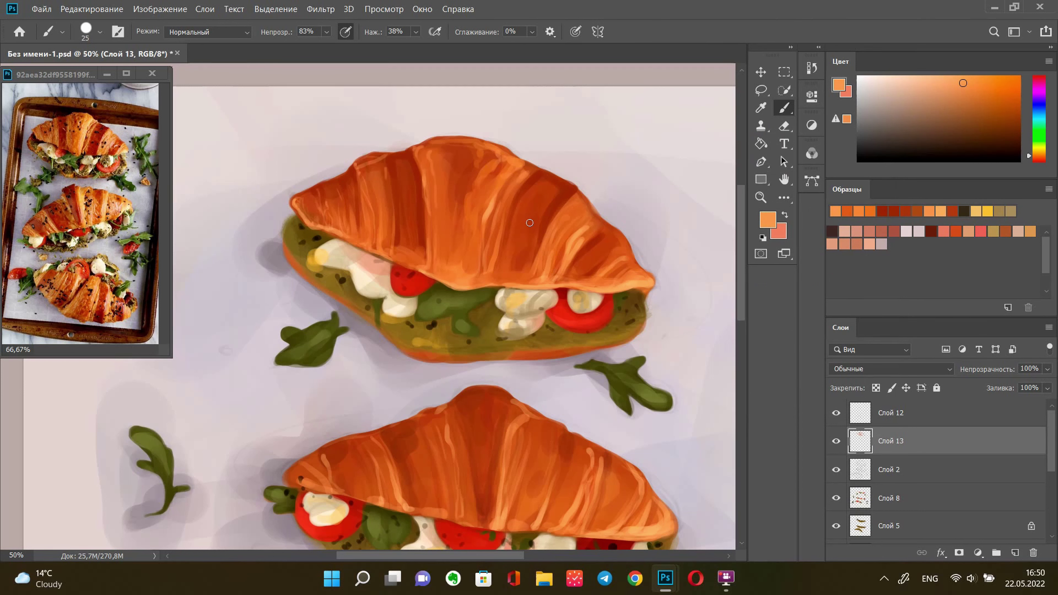
{"action": "left_click_drag", "start_coordinate": [565, 199], "coordinate": [538, 261]}
{"action": "left_click_drag", "start_coordinate": [574, 219], "coordinate": [625, 279]}
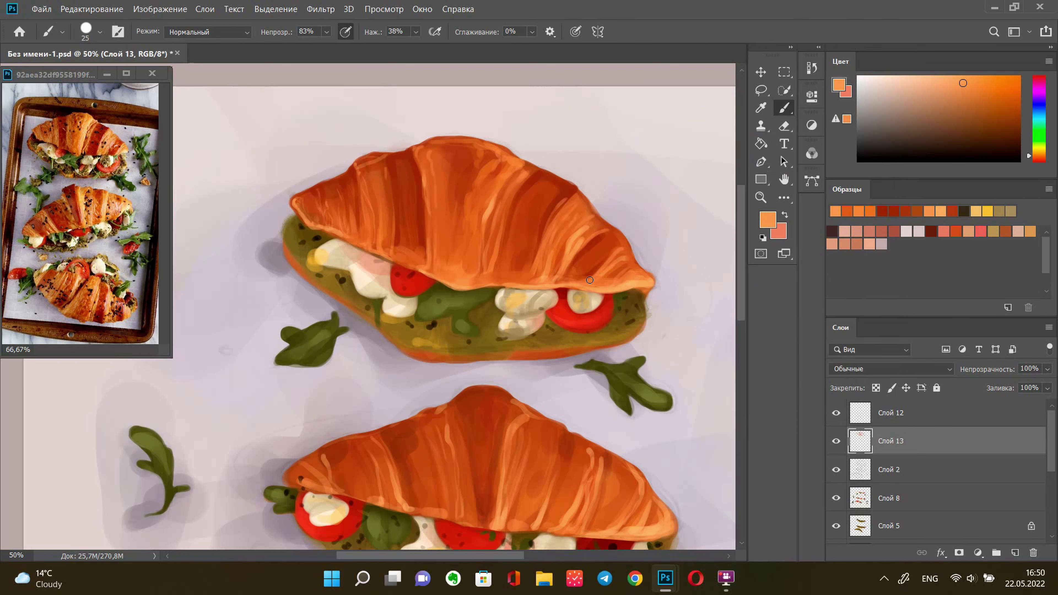
Paint dark red-orange along the top croissant's upper edge with a size 40 brush
{"action": "left_click", "coordinate": [416, 170], "text": "alt"}
{"action": "key", "text": "bracketright"}
{"action": "mouse_move", "coordinate": [432, 147]}
{"action": "left_mouse_down"}
{"action": "mouse_move", "coordinate": [406, 155]}
{"action": "mouse_move", "coordinate": [496, 144]}
{"action": "mouse_move", "coordinate": [456, 158]}
{"action": "left_mouse_up"}
{"action": "left_click", "coordinate": [437, 250], "text": "alt"}
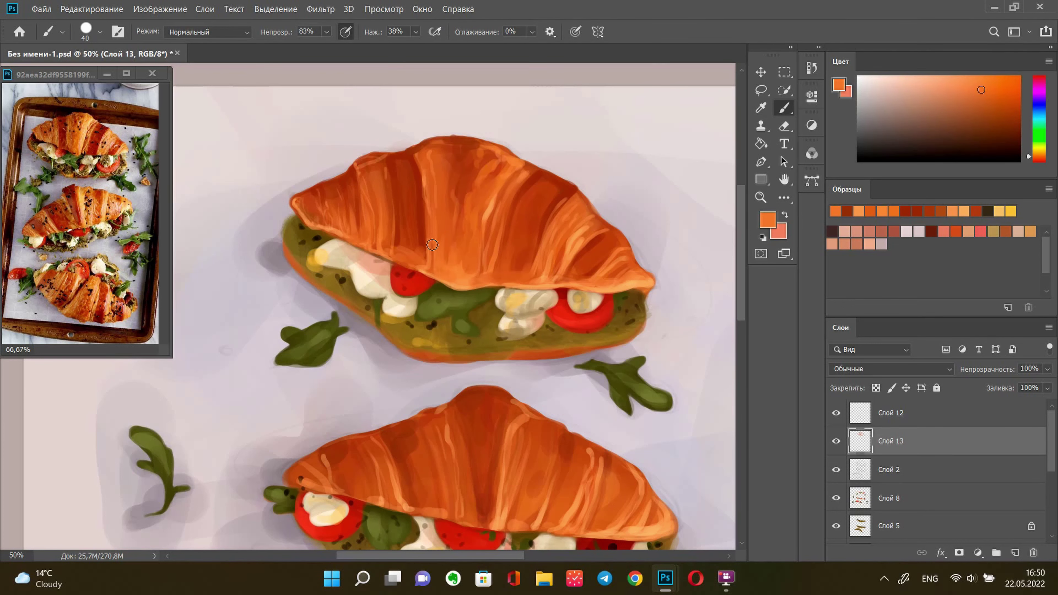
Paint darker orange on the crust's lower middle with a hard round brush at size 50
{"action": "key", "text": "i"}
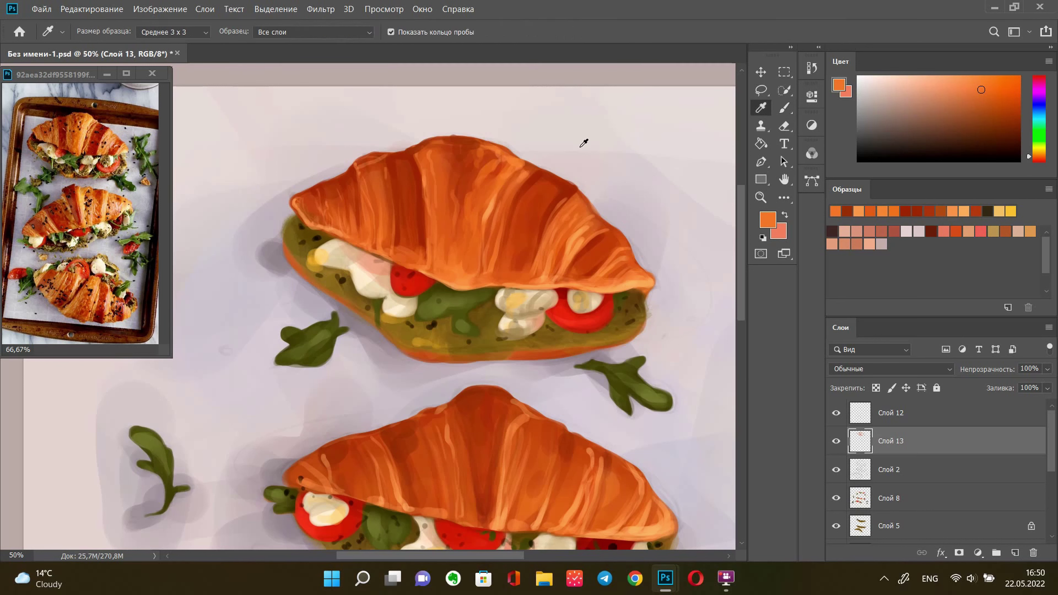
{"action": "left_click", "coordinate": [557, 186]}
{"action": "key", "text": "b"}
{"action": "right_click", "coordinate": [671, 141]}
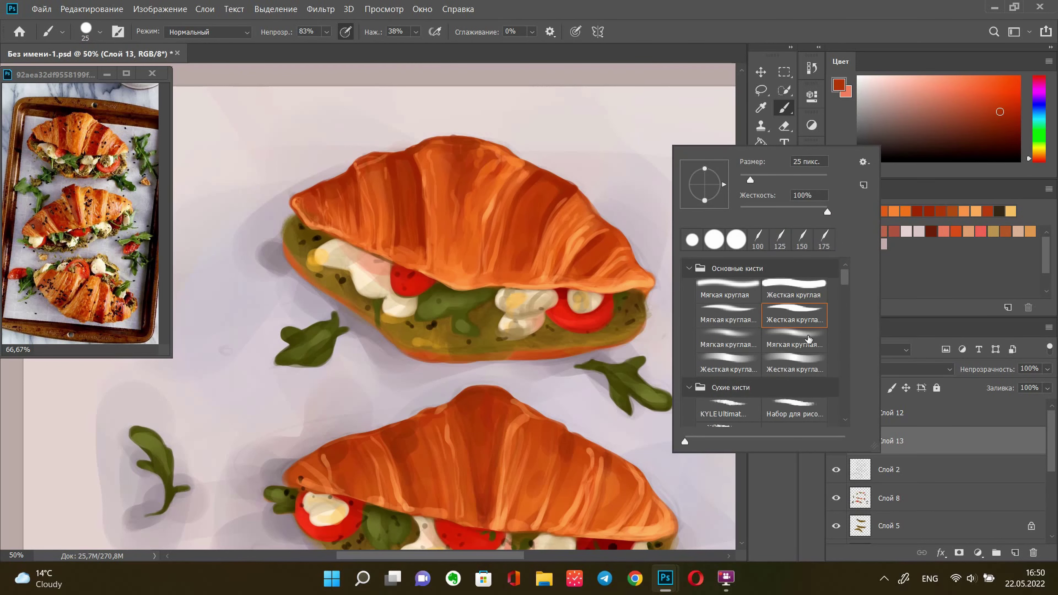
{"action": "double_click", "coordinate": [794, 365]}
{"action": "key", "text": "bracketleft"}
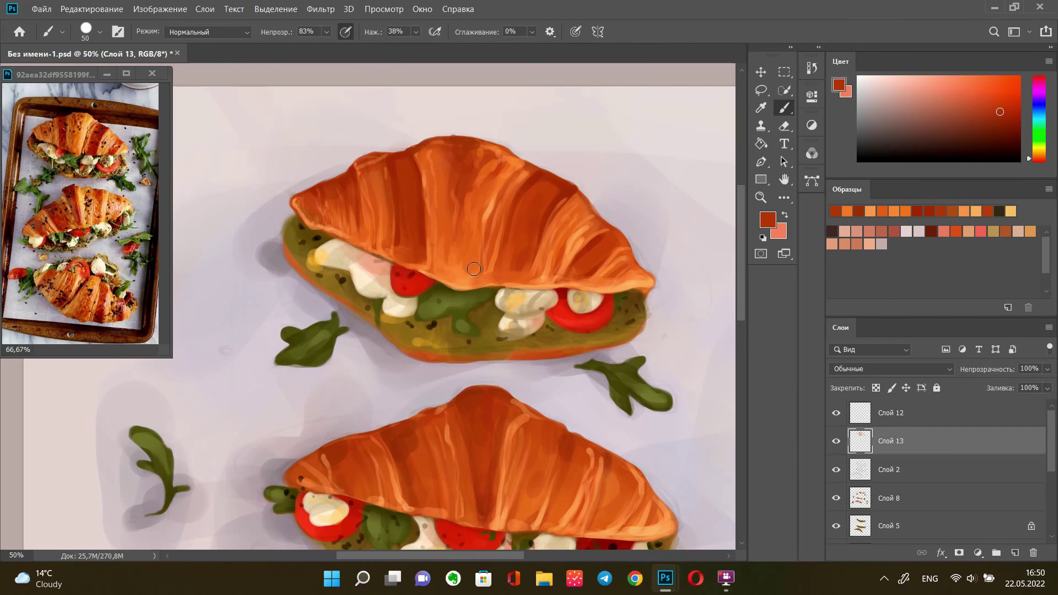
{"action": "left_click_drag", "start_coordinate": [508, 282], "coordinate": [502, 238]}
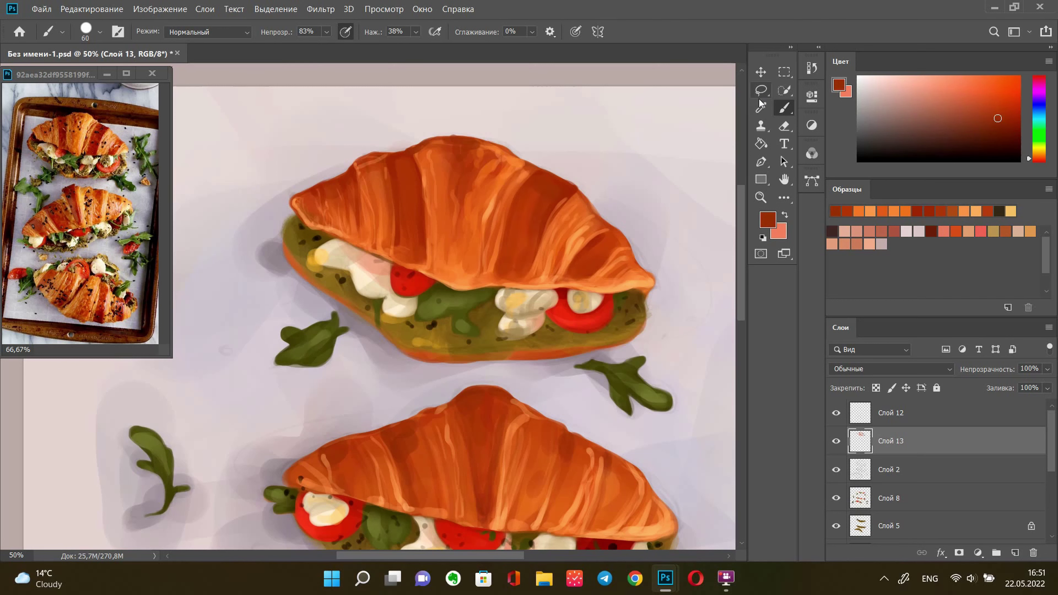
Paint light orange highlights down the croissant's ridges with a size 35 brush
{"action": "key", "text": "bracketright"}
{"action": "left_click", "coordinate": [538, 176], "text": "alt"}
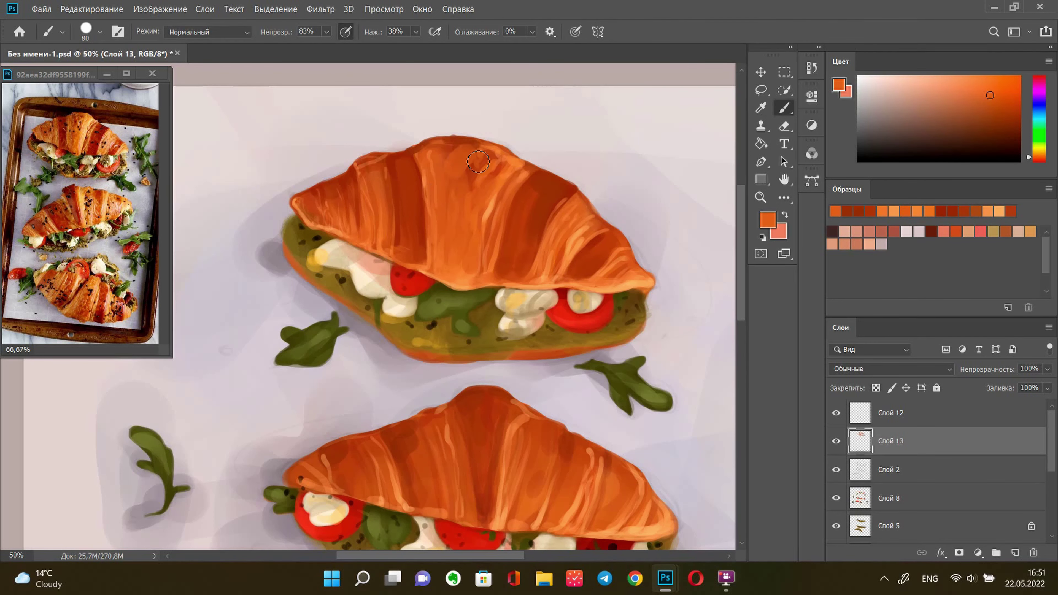
{"action": "key", "text": "bracketleft"}
{"action": "key", "text": "bracketleft"}
{"action": "key", "text": "bracketleft"}
{"action": "left_click_drag", "start_coordinate": [493, 205], "coordinate": [462, 279]}
{"action": "left_click_drag", "start_coordinate": [502, 144], "coordinate": [466, 289]}
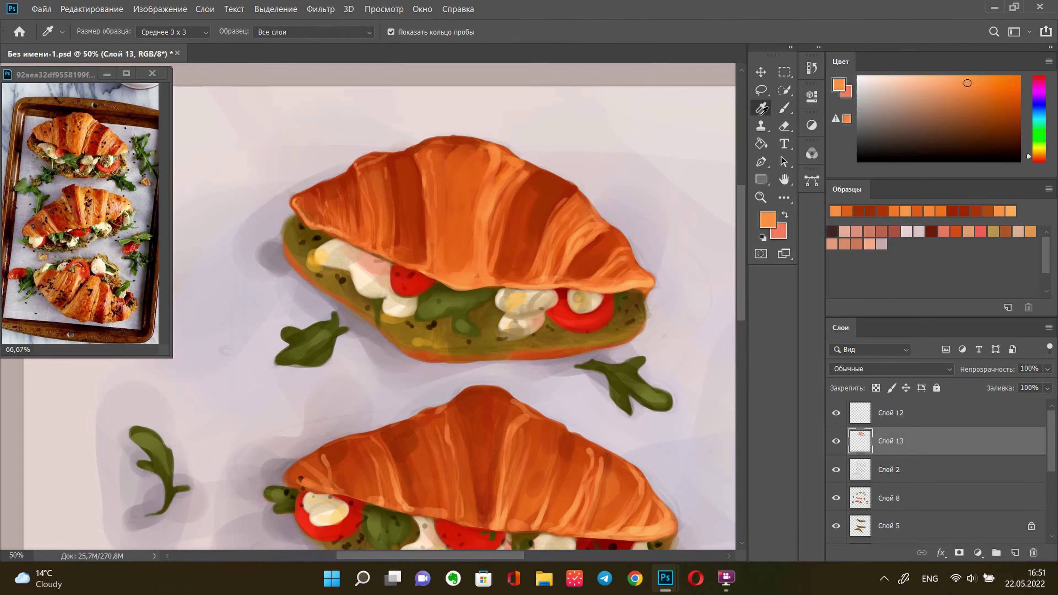
Darken the croissant's left ridges with a deeper red-orange
{"action": "left_click", "coordinate": [591, 230], "text": "alt"}
{"action": "key", "text": "bracketright"}
{"action": "left_click", "coordinate": [483, 204], "text": "alt"}
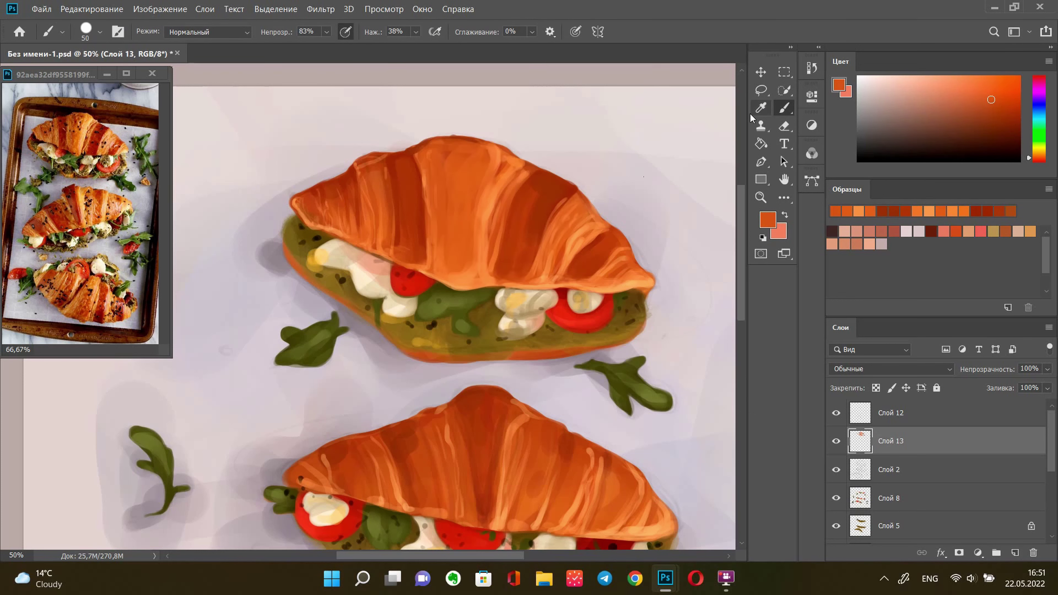
{"action": "key", "text": "bracketleft"}
{"action": "left_click_drag", "start_coordinate": [440, 225], "coordinate": [437, 150]}
{"action": "key", "text": "bracketleft"}
{"action": "mouse_move", "coordinate": [437, 278]}
{"action": "left_mouse_down"}
{"action": "mouse_move", "coordinate": [431, 225]}
{"action": "mouse_move", "coordinate": [373, 162]}
{"action": "left_mouse_up"}
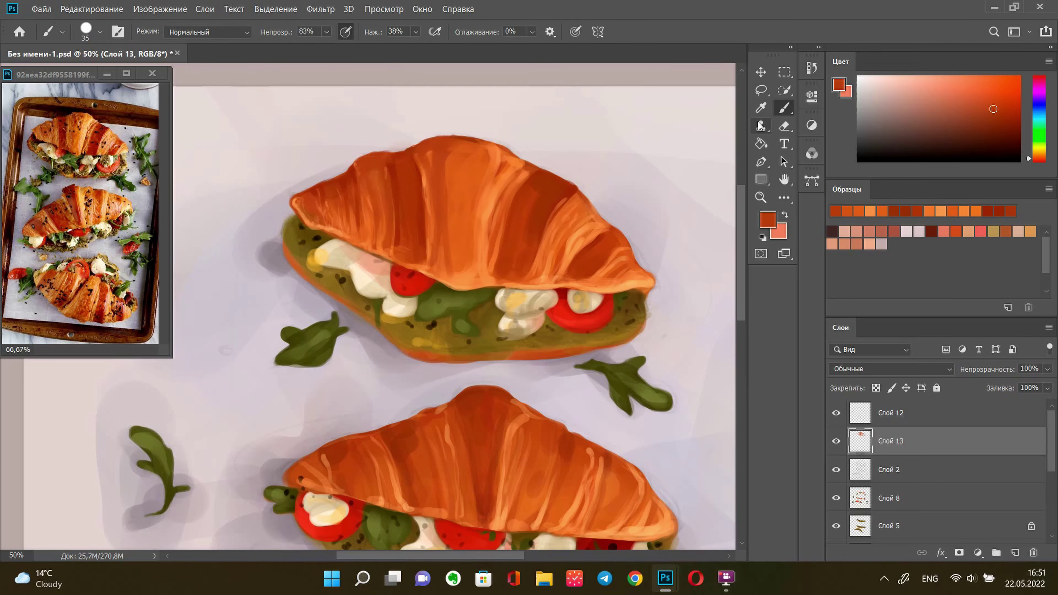
Add darker strokes down the central ridge and the croissant's right ridge
{"action": "left_click", "coordinate": [488, 276], "text": "alt"}
{"action": "key", "text": "bracketleft"}
{"action": "key", "text": "bracketleft"}
{"action": "key", "text": "bracketleft"}
{"action": "key", "text": "bracketright"}
{"action": "left_click_drag", "start_coordinate": [512, 169], "coordinate": [496, 206]}
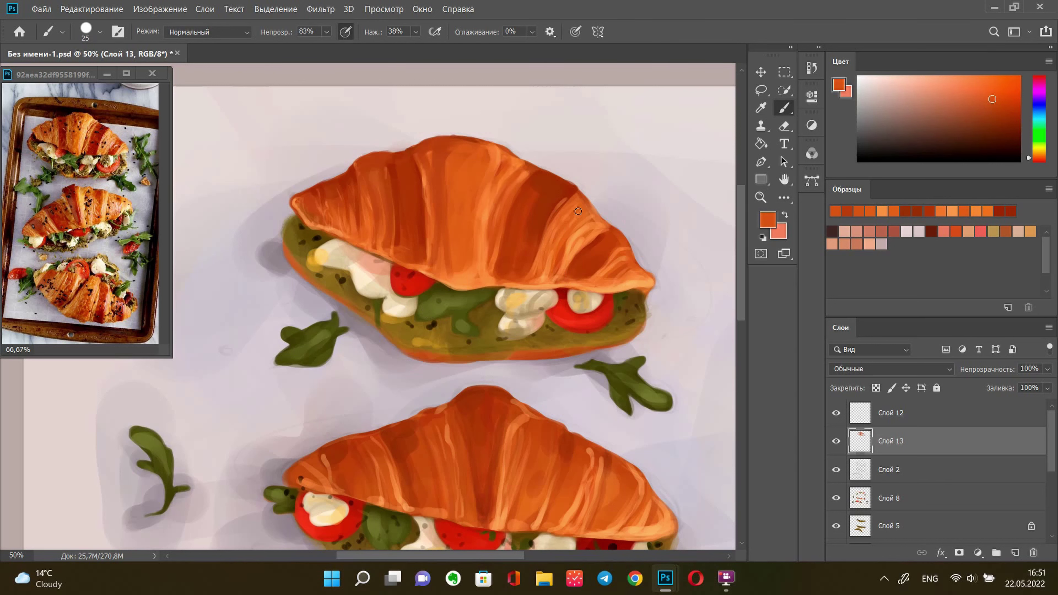
{"action": "key", "text": "bracketleft"}
{"action": "key", "text": "bracketleft"}
{"action": "left_click", "coordinate": [550, 255], "text": "alt"}
{"action": "key", "text": "bracketleft"}
{"action": "left_click_drag", "start_coordinate": [583, 213], "coordinate": [543, 278]}
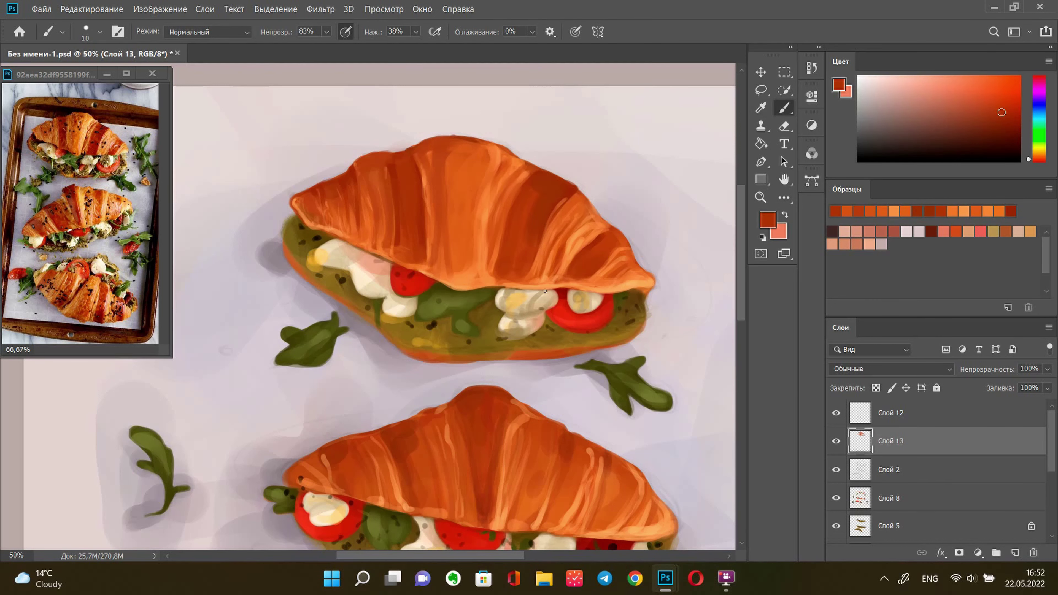
Darken the croissant's lower crust edge, including over the tomato and toward the right
{"action": "key", "text": "bracketright"}
{"action": "left_click_drag", "start_coordinate": [510, 218], "coordinate": [498, 183]}
{"action": "key", "text": "bracketright"}
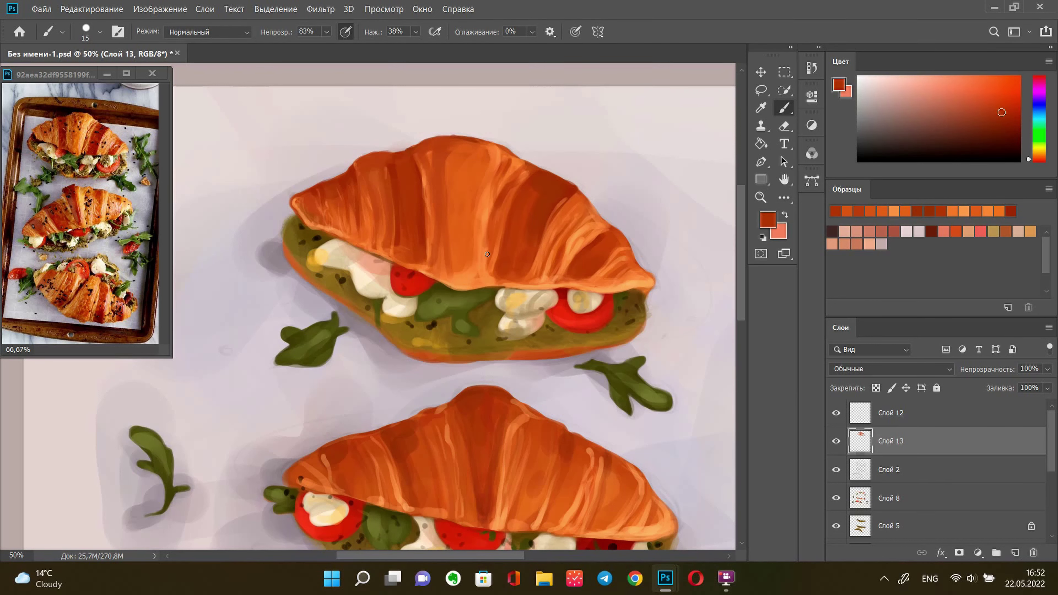
{"action": "left_click_drag", "start_coordinate": [488, 252], "coordinate": [465, 287]}
{"action": "left_click_drag", "start_coordinate": [491, 231], "coordinate": [475, 287]}
{"action": "left_click_drag", "start_coordinate": [421, 250], "coordinate": [429, 277]}
{"action": "left_click_drag", "start_coordinate": [400, 260], "coordinate": [432, 279]}
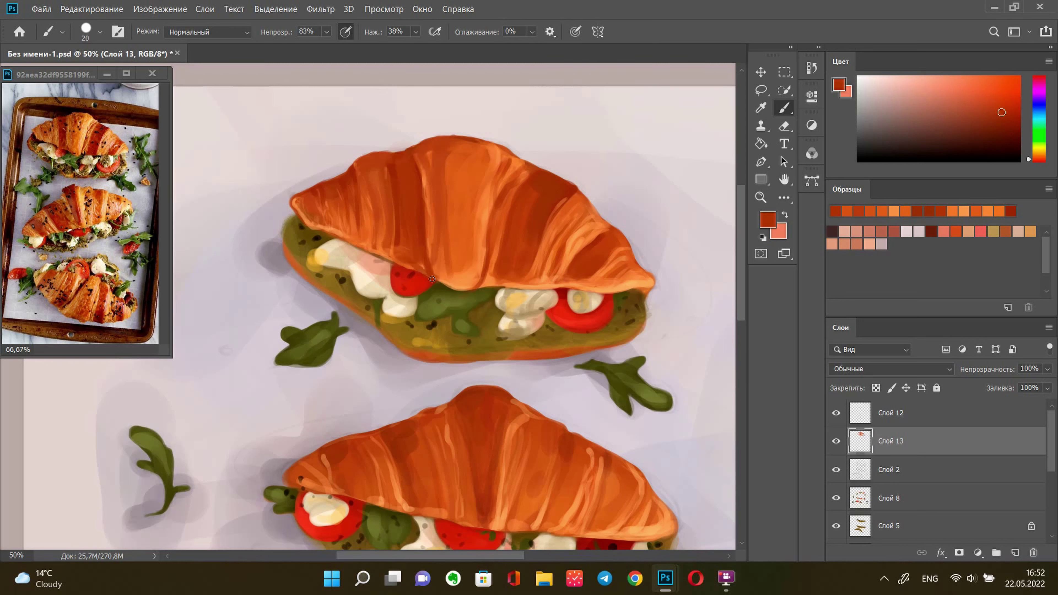
{"action": "mouse_move", "coordinate": [496, 271]}
{"action": "left_mouse_down"}
{"action": "mouse_move", "coordinate": [529, 287]}
{"action": "mouse_move", "coordinate": [596, 287]}
{"action": "left_mouse_up"}
{"action": "key", "text": "bracketright"}
{"action": "key", "text": "bracketright"}
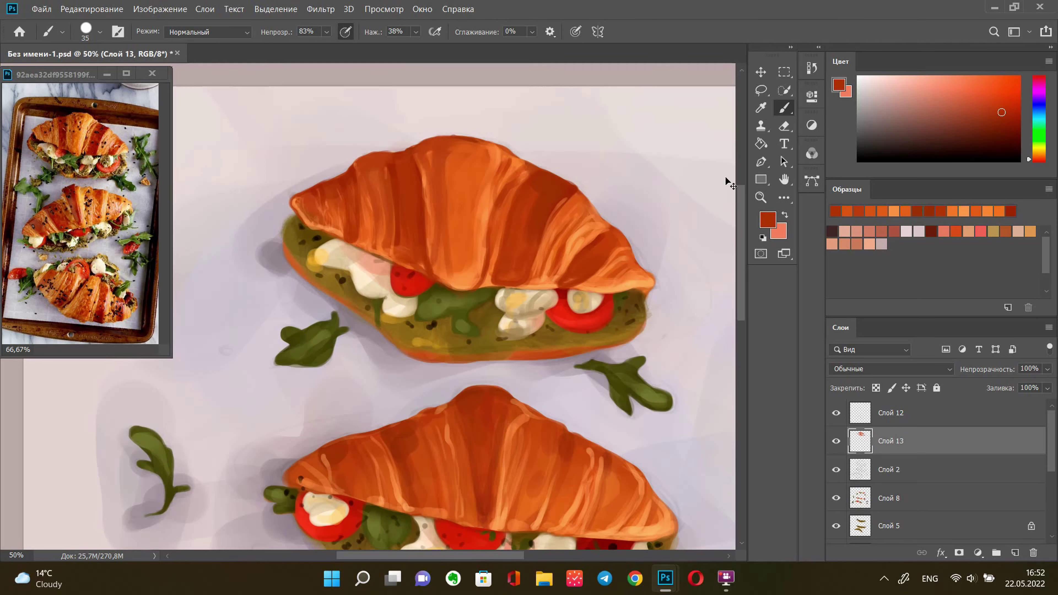
Zoom out to all three sandwiches and hide layer Слой 13 to compare the crust
{"action": "key", "text": "h"}
{"action": "key", "text": "ctrl+minus"}
{"action": "left_click", "coordinate": [836, 441]}
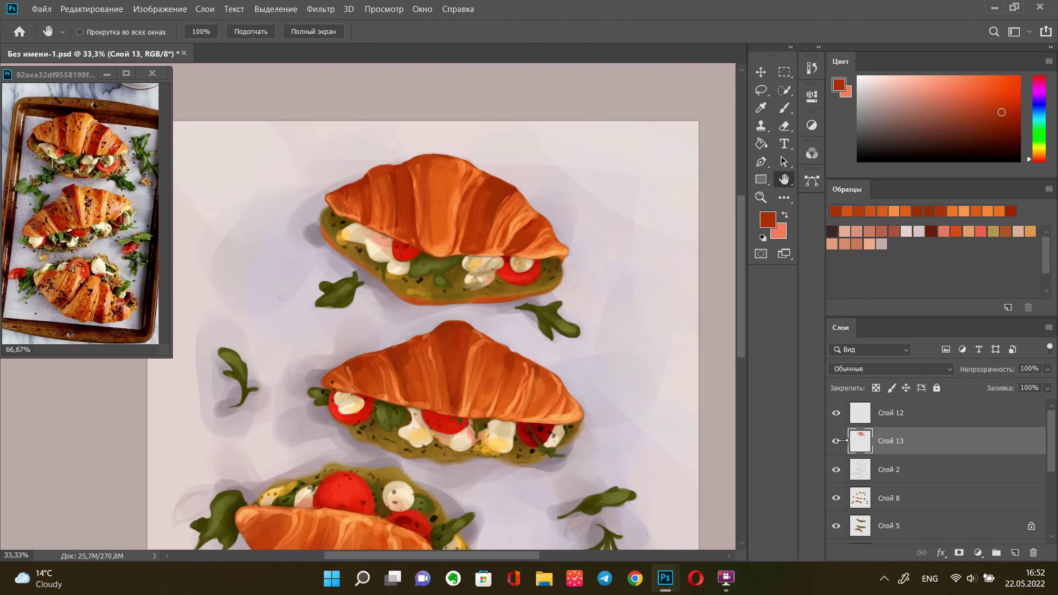
{"action": "key", "text": "b"}
Resample lighter and darker orange tones from the top croissant's crust
{"action": "left_click", "coordinate": [445, 234], "text": "alt"}
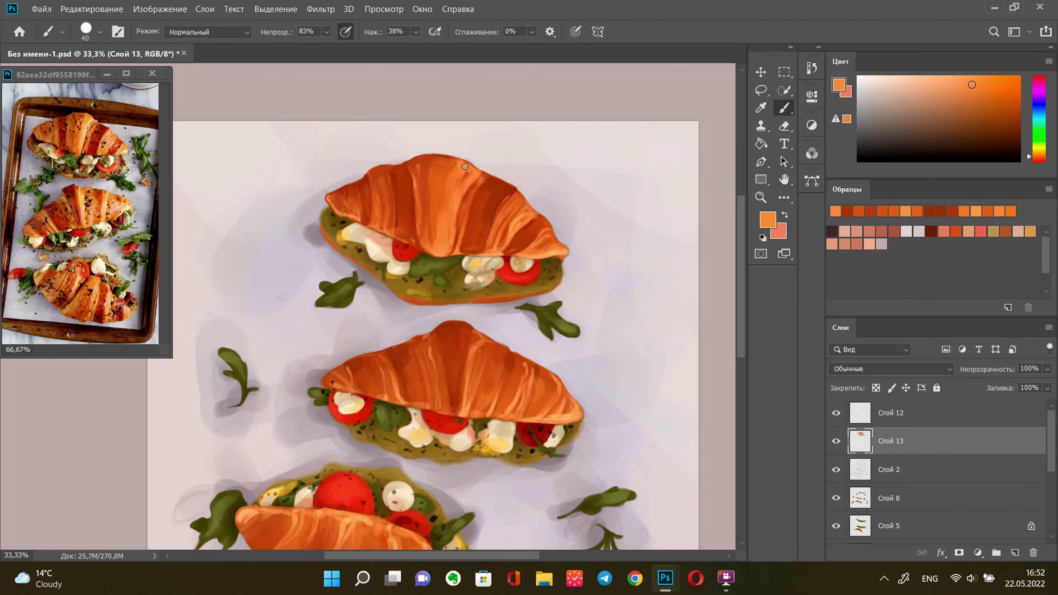
{"action": "left_click", "coordinate": [471, 225], "text": "alt"}
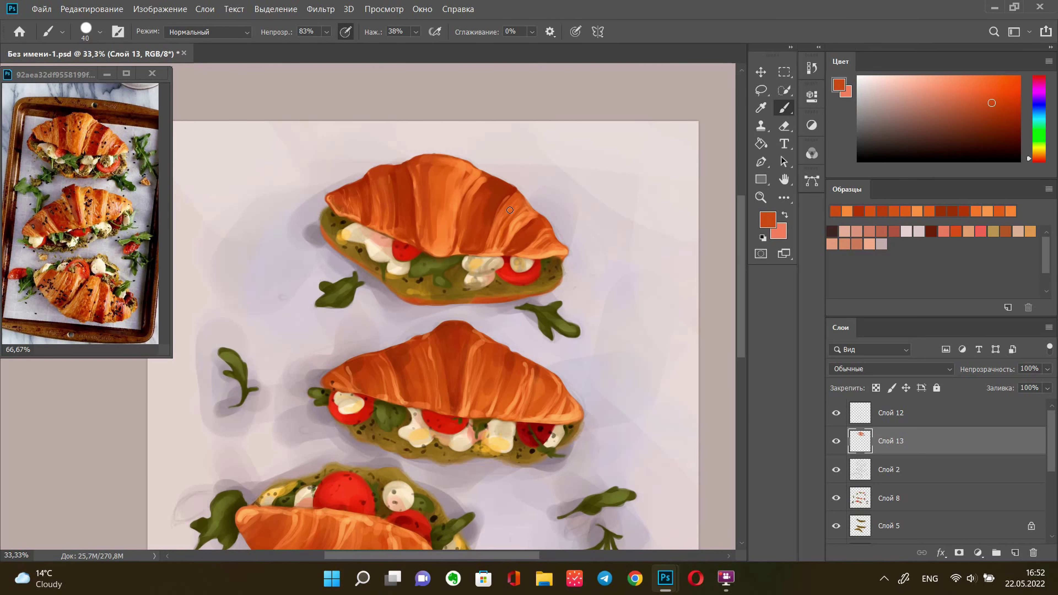
{"action": "left_click", "coordinate": [495, 235], "text": "alt"}
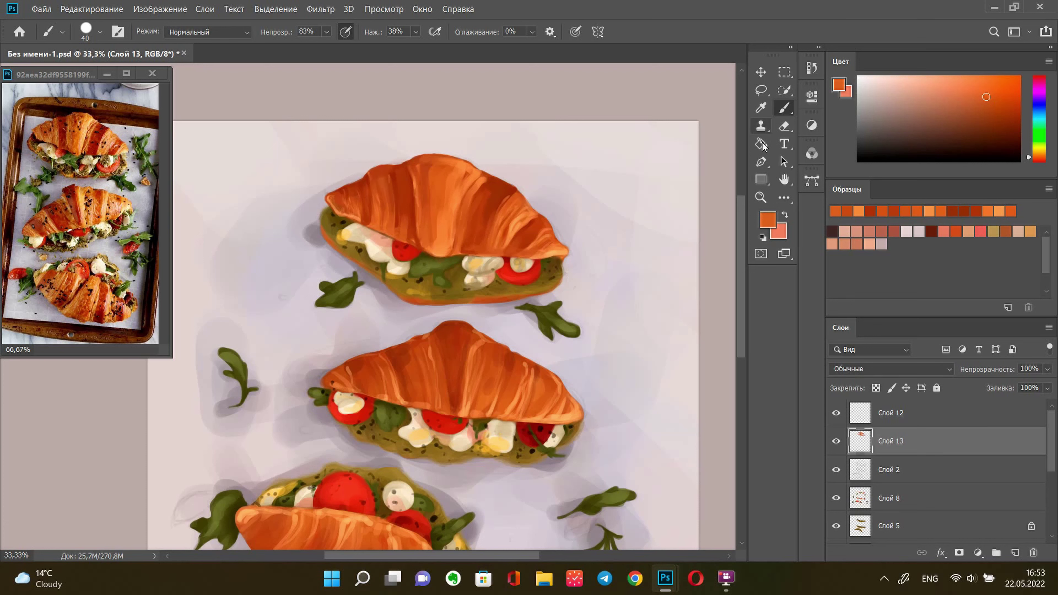
{"action": "left_click", "coordinate": [440, 206], "text": "alt"}
{"action": "key", "text": "bracketright"}
{"action": "key", "text": "bracketright"}
{"action": "key", "text": "bracketright"}
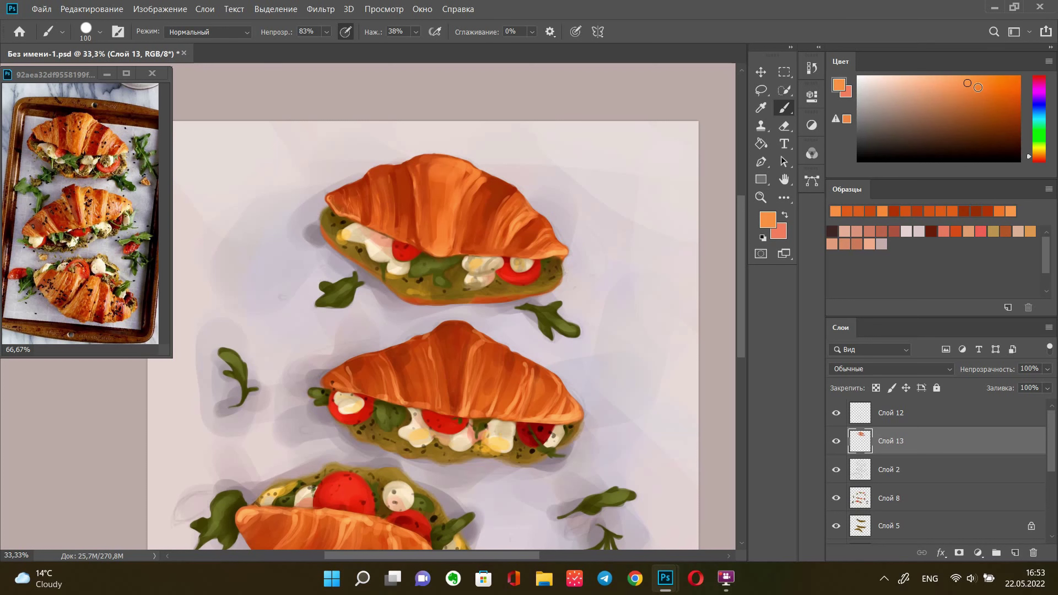
{"action": "left_click", "coordinate": [442, 206], "text": "alt"}
Darken the upper crust and the lower edge toward the right tip
{"action": "key", "text": "bracketleft"}
{"action": "key", "text": "bracketleft"}
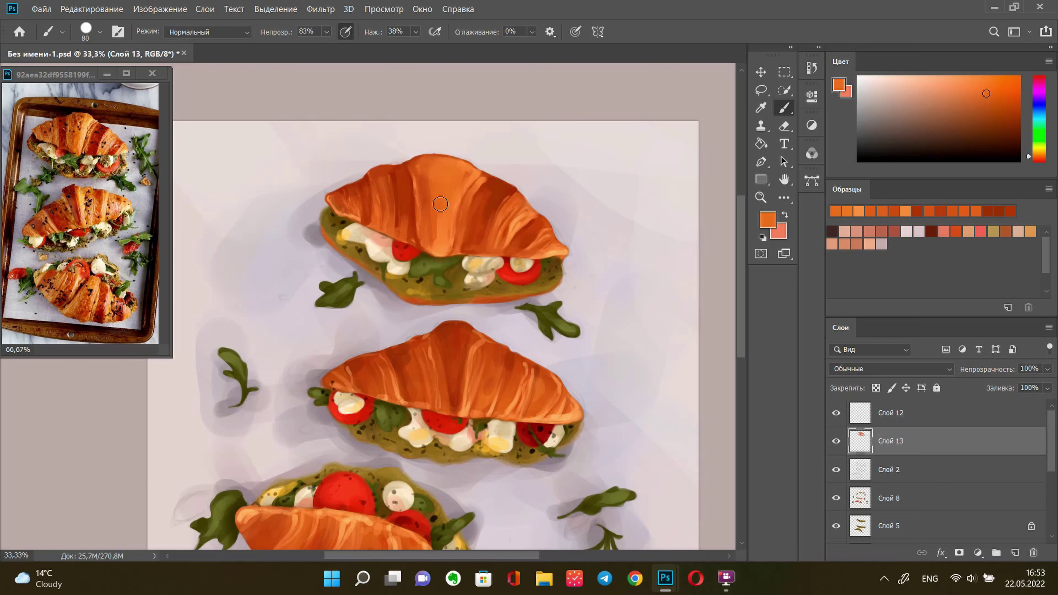
{"action": "key", "text": "bracketleft"}
{"action": "key", "text": "bracketleft"}
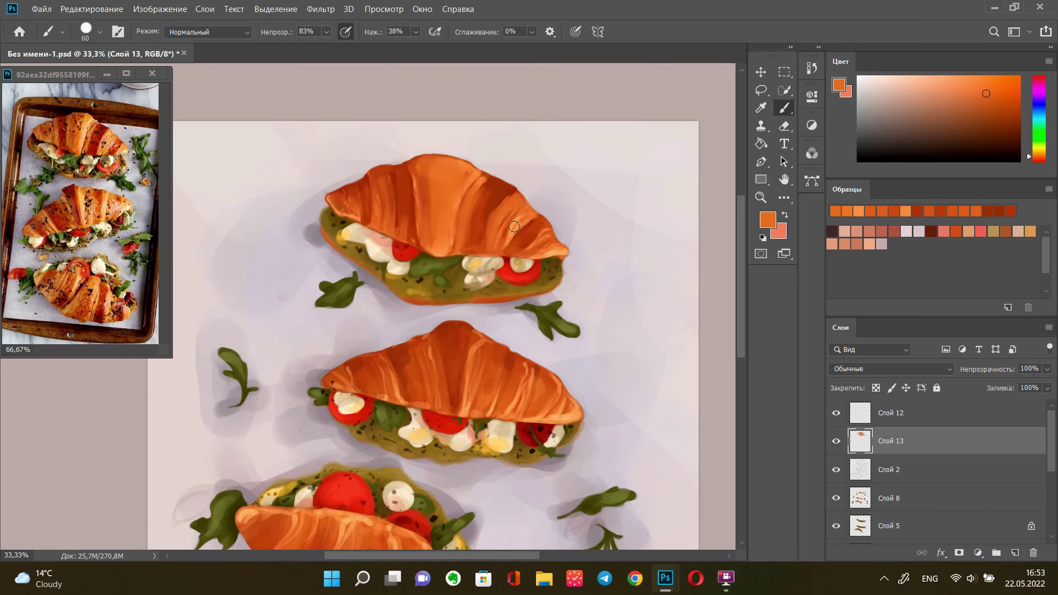
{"action": "left_click", "coordinate": [488, 199], "text": "alt"}
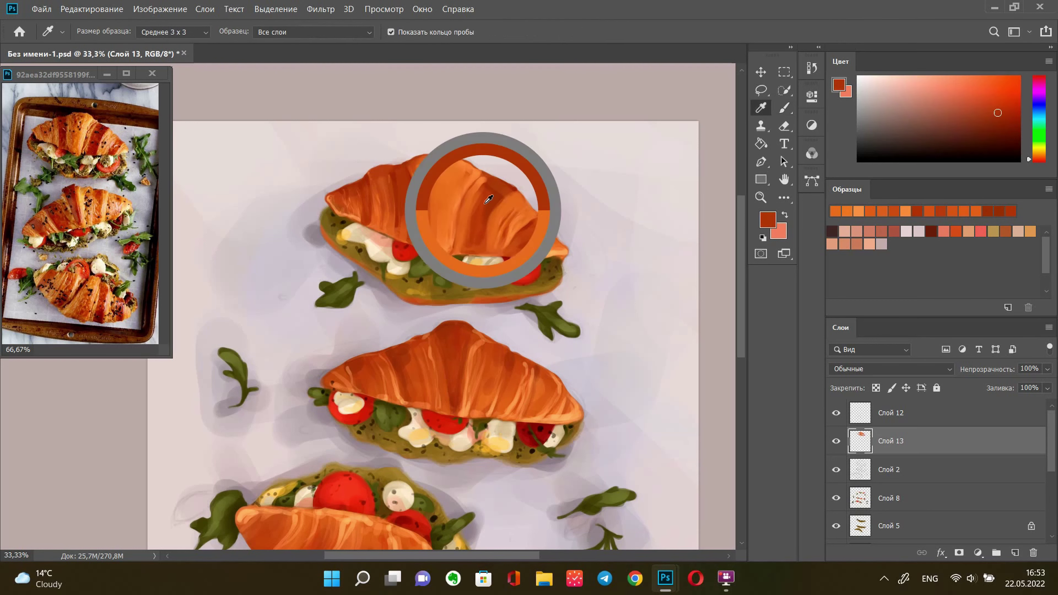
{"action": "key", "text": "bracketleft"}
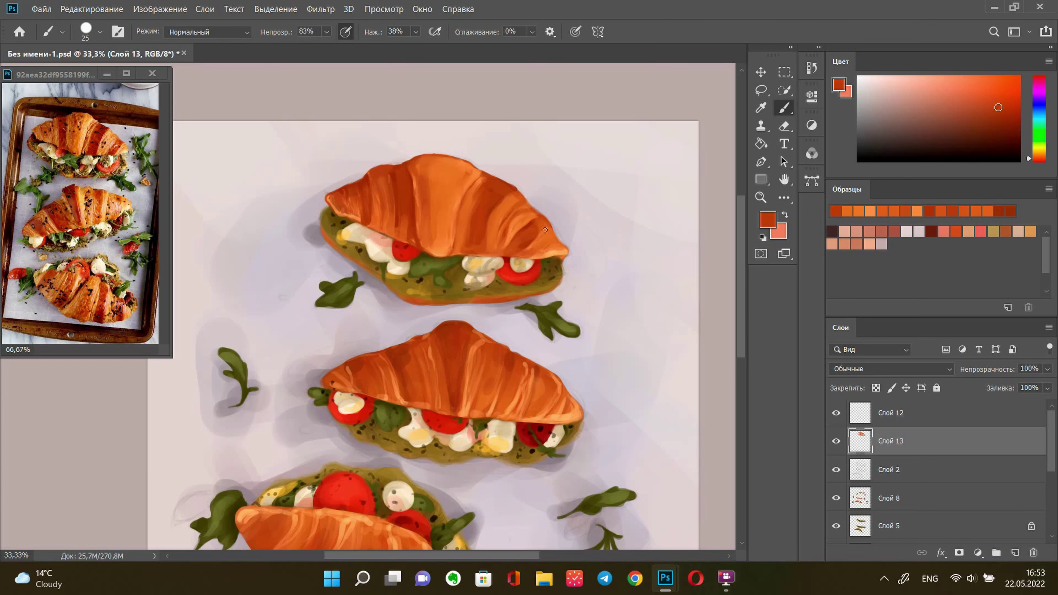
{"action": "key", "text": "bracketright"}
{"action": "left_click_drag", "start_coordinate": [451, 170], "coordinate": [416, 180]}
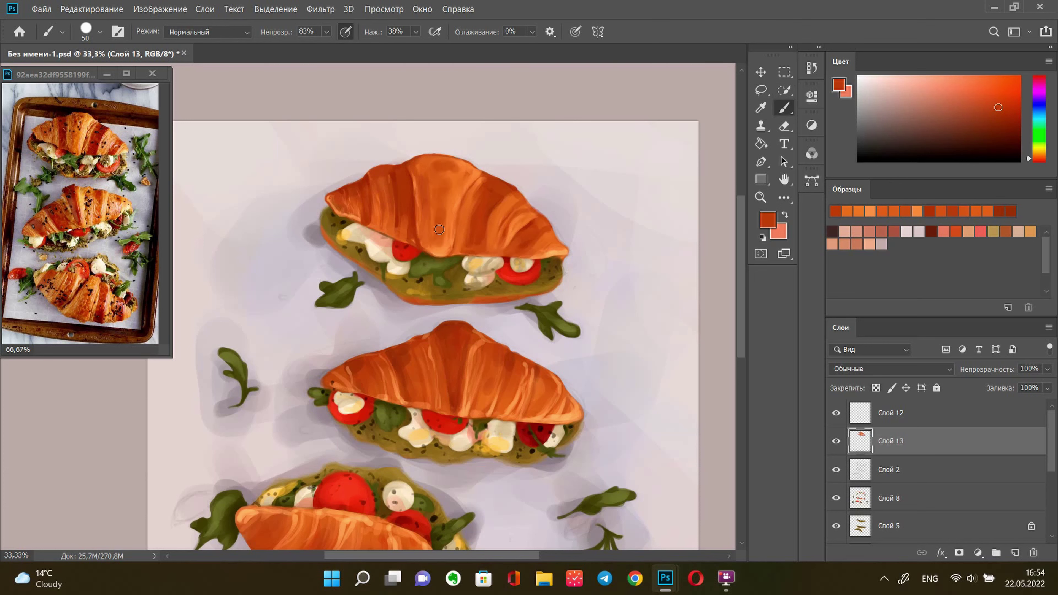
{"action": "key", "text": "bracketleft"}
{"action": "key", "text": "bracketleft"}
{"action": "left_click_drag", "start_coordinate": [372, 225], "coordinate": [552, 249]}
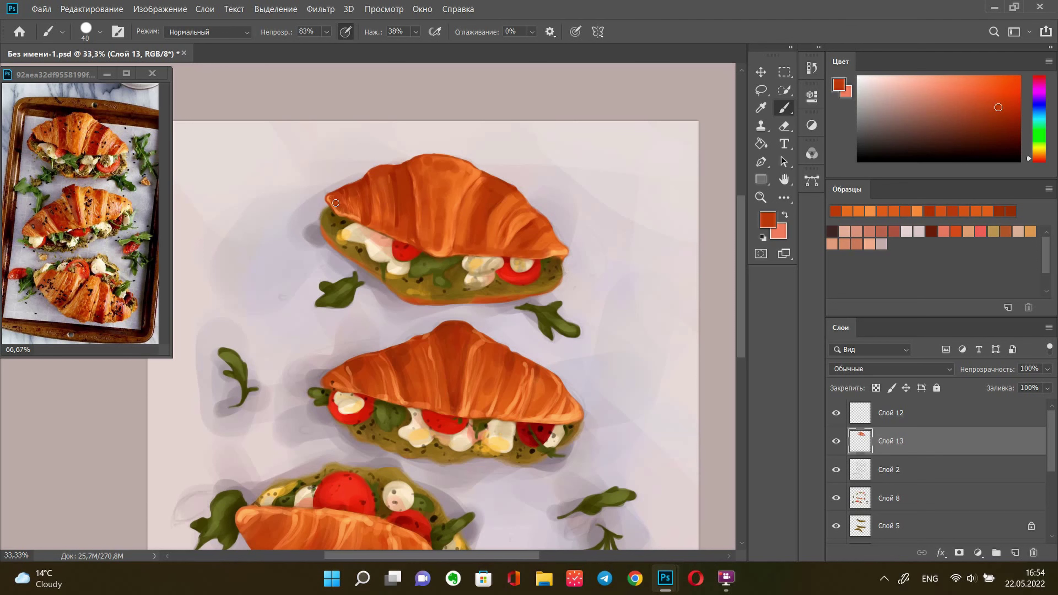
Set a new dark red foreground colour for shading
{"action": "key", "text": "space"}
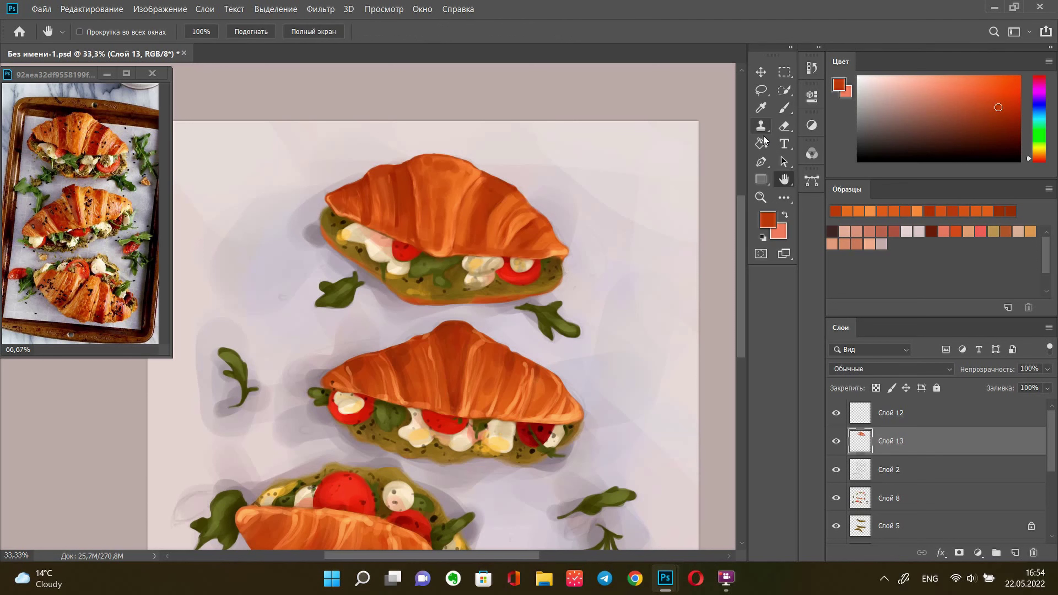
{"action": "left_click", "coordinate": [760, 108]}
{"action": "left_click", "coordinate": [767, 219]}
{"action": "left_click", "coordinate": [794, 200]}
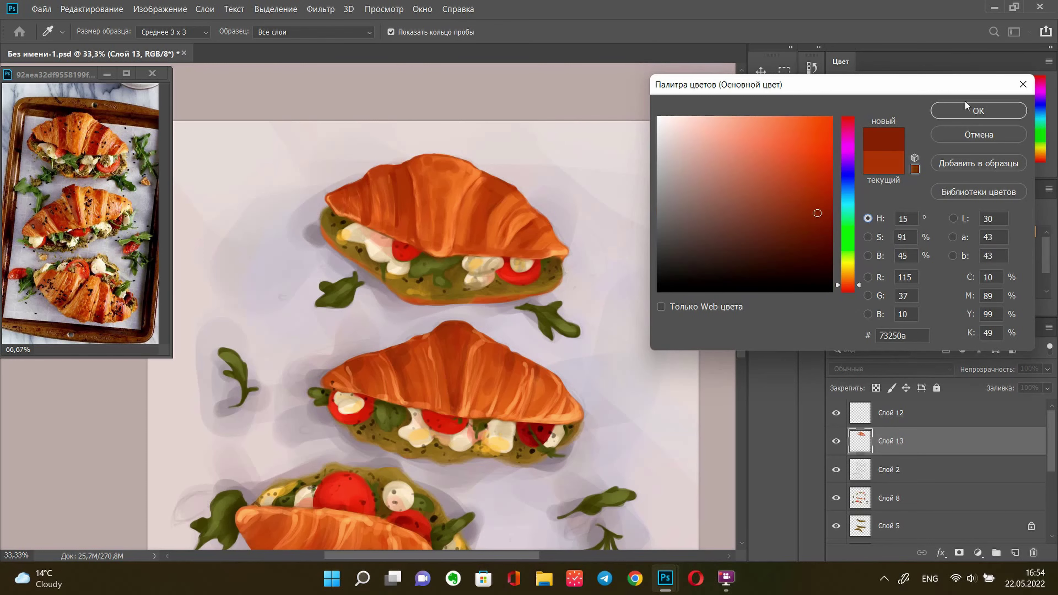
{"action": "key", "text": "Return"}
{"action": "left_click", "coordinate": [785, 108]}
{"action": "right_click", "coordinate": [644, 184]}
{"action": "key", "text": "Escape"}
Paint dark red shading along the ridges, left ridge and crust folds
{"action": "key", "text": "bracketright"}
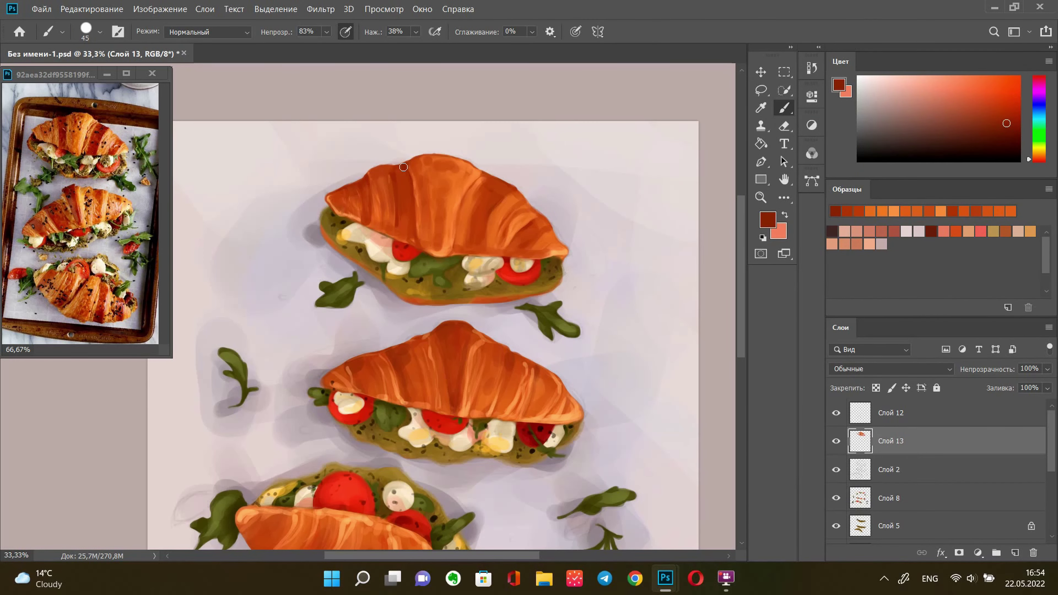
{"action": "left_click_drag", "start_coordinate": [492, 184], "coordinate": [502, 188]}
{"action": "left_click_drag", "start_coordinate": [369, 207], "coordinate": [338, 192]}
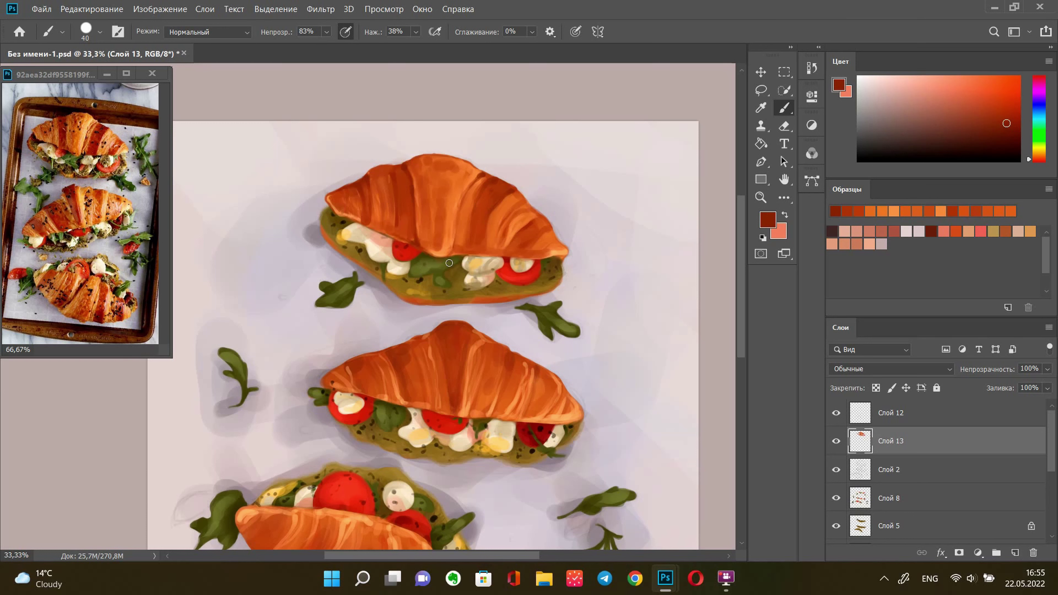
{"action": "left_click", "coordinate": [533, 242], "text": "alt"}
{"action": "left_click", "coordinate": [503, 251], "text": "alt"}
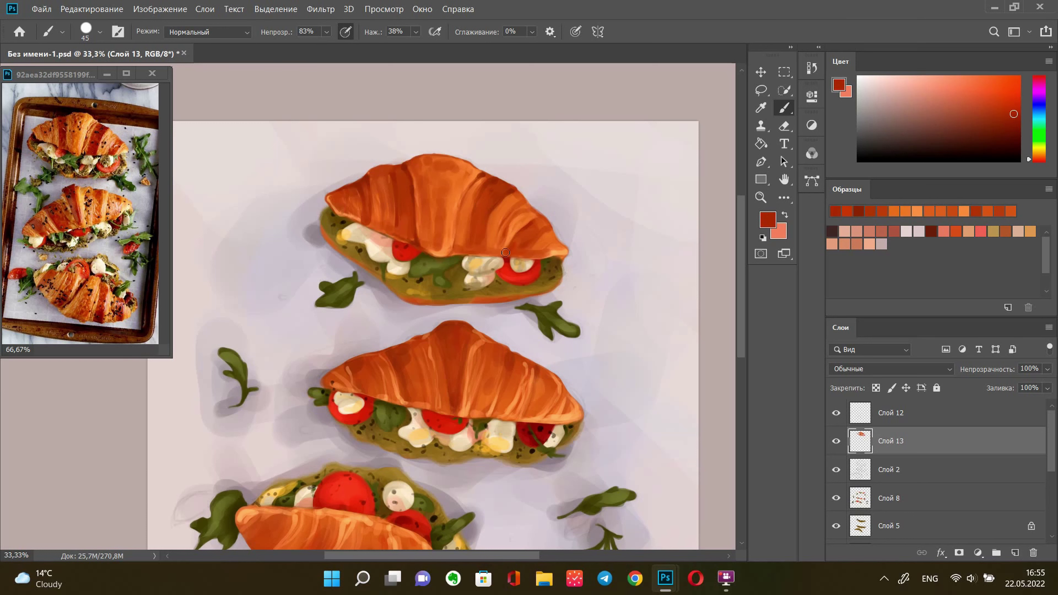
{"action": "key", "text": "bracketright"}
{"action": "left_click_drag", "start_coordinate": [464, 206], "coordinate": [462, 250]}
{"action": "left_click_drag", "start_coordinate": [496, 212], "coordinate": [520, 236]}
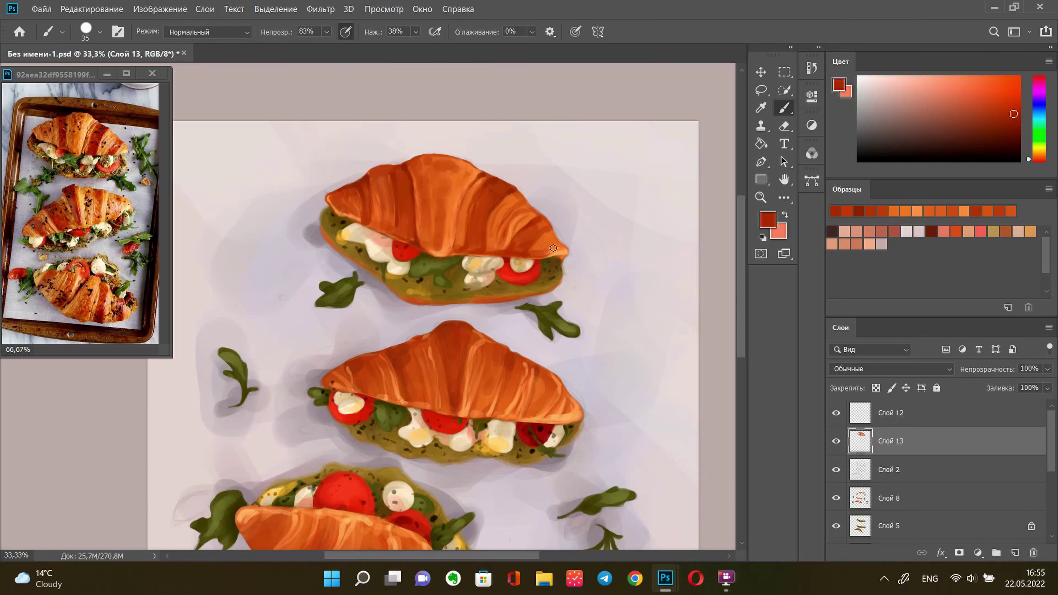
Paint a light orange highlight along the croissant ridge
{"action": "key", "text": "bracketright"}
{"action": "left_click", "coordinate": [943, 76]}
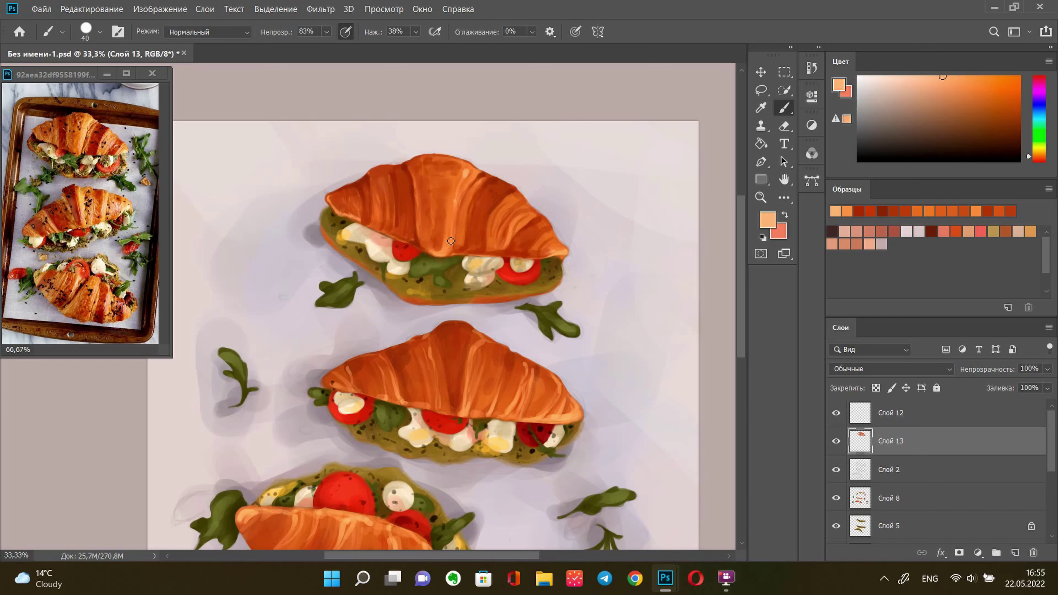
{"action": "key", "text": "bracketleft"}
{"action": "mouse_move", "coordinate": [468, 184]}
{"action": "left_mouse_down"}
{"action": "mouse_move", "coordinate": [470, 208]}
{"action": "mouse_move", "coordinate": [494, 237]}
{"action": "left_mouse_up"}
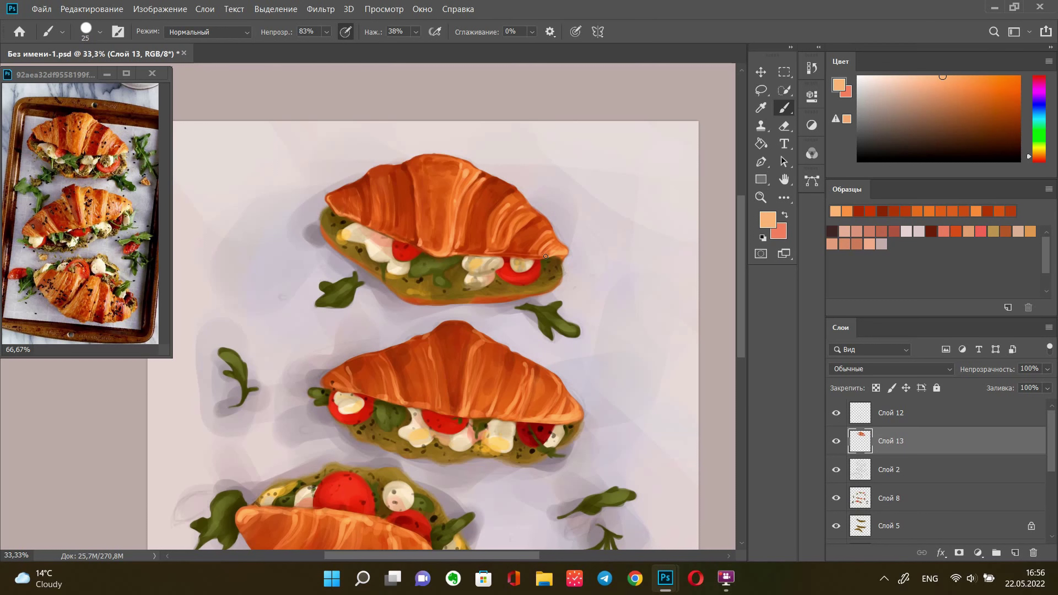
Hide Слой 13 to compare, then sample darker orange and brown crust tones
{"action": "left_click", "coordinate": [837, 442]}
{"action": "left_click", "coordinate": [467, 178], "text": "alt"}
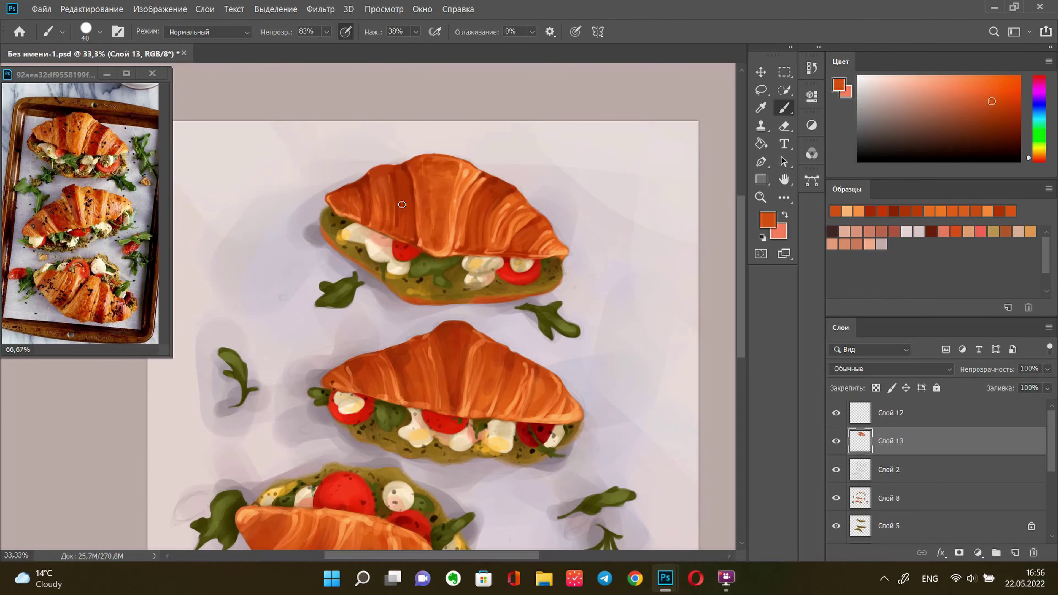
{"action": "left_click_drag", "start_coordinate": [424, 272], "coordinate": [431, 241]}
{"action": "left_click", "coordinate": [435, 218], "text": "alt"}
On a new layer, paint a near-black line along the top croissant's lower edge
{"action": "left_click", "coordinate": [767, 219]}
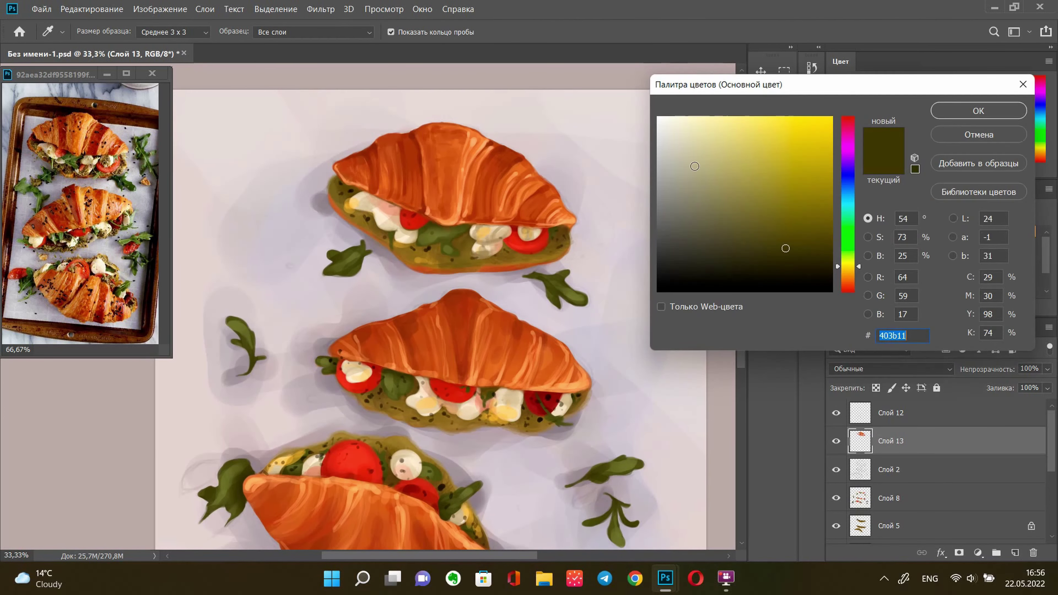
{"action": "left_click", "coordinate": [835, 259]}
{"action": "left_click", "coordinate": [1010, 109]}
{"action": "left_click", "coordinate": [1015, 552]}
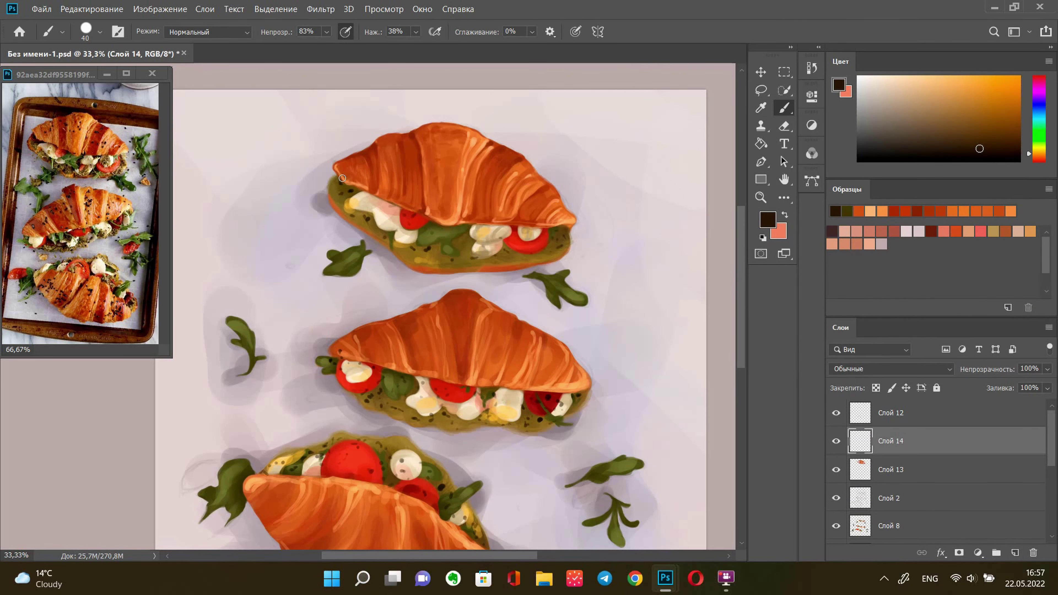
{"action": "mouse_move", "coordinate": [339, 178]}
{"action": "left_mouse_down"}
{"action": "mouse_move", "coordinate": [445, 229]}
{"action": "mouse_move", "coordinate": [521, 228]}
{"action": "left_mouse_up"}
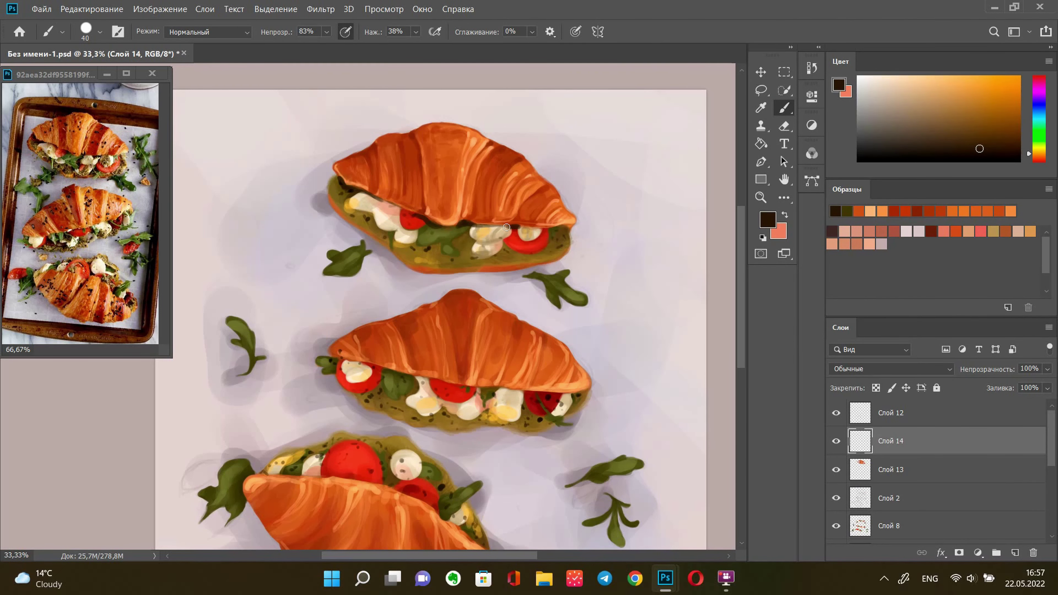
Texture the top pesto with dark brown and golden yellow strokes
{"action": "left_click", "coordinate": [551, 230], "text": "alt"}
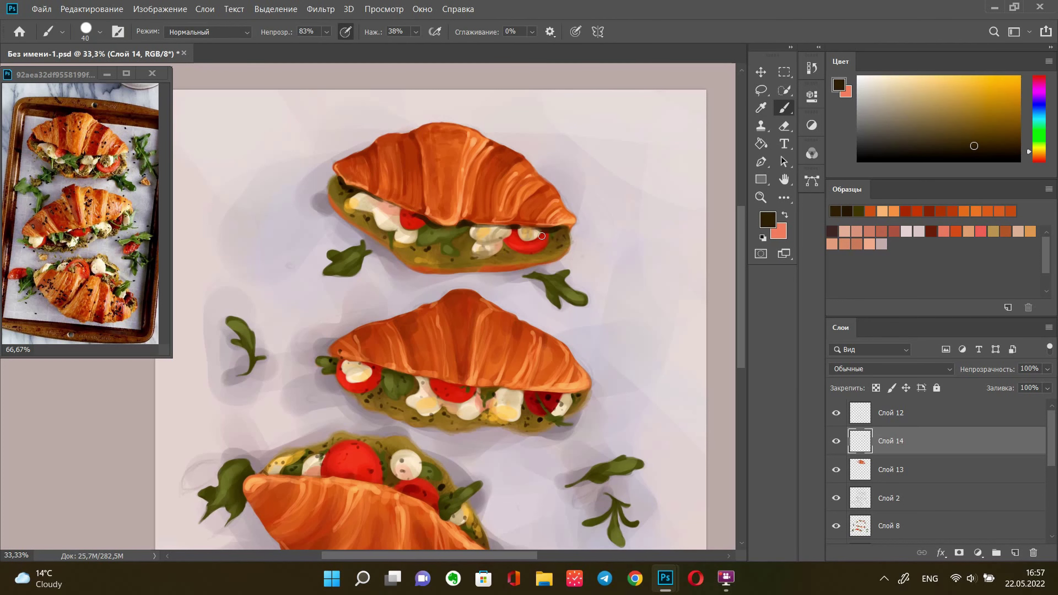
{"action": "key", "text": "bracketright"}
{"action": "left_click", "coordinate": [375, 224], "text": "alt"}
{"action": "left_click", "coordinate": [396, 211], "text": "alt"}
{"action": "key", "text": "bracketright"}
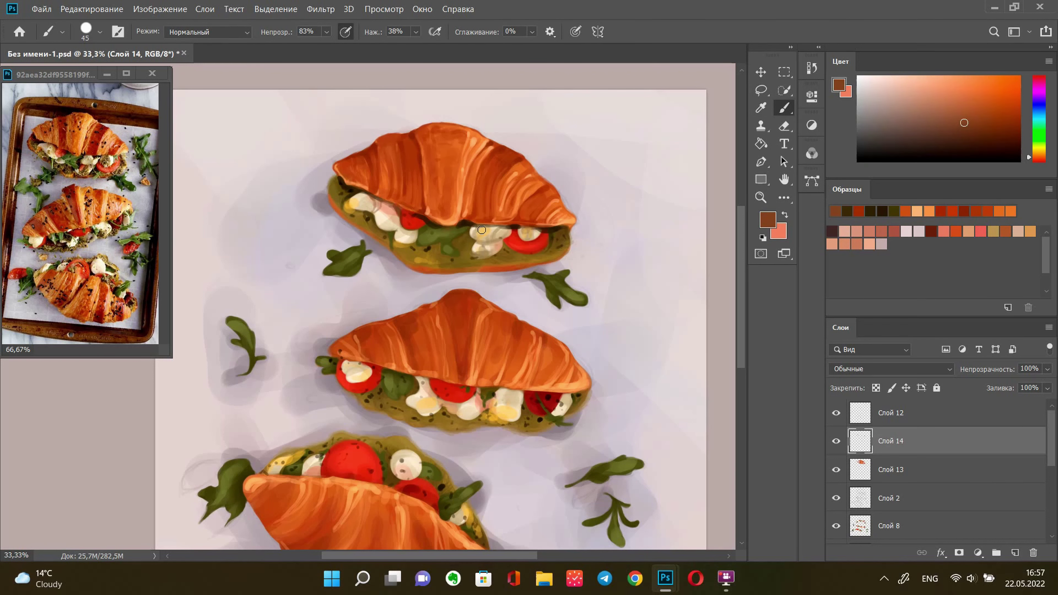
{"action": "key", "text": "i"}
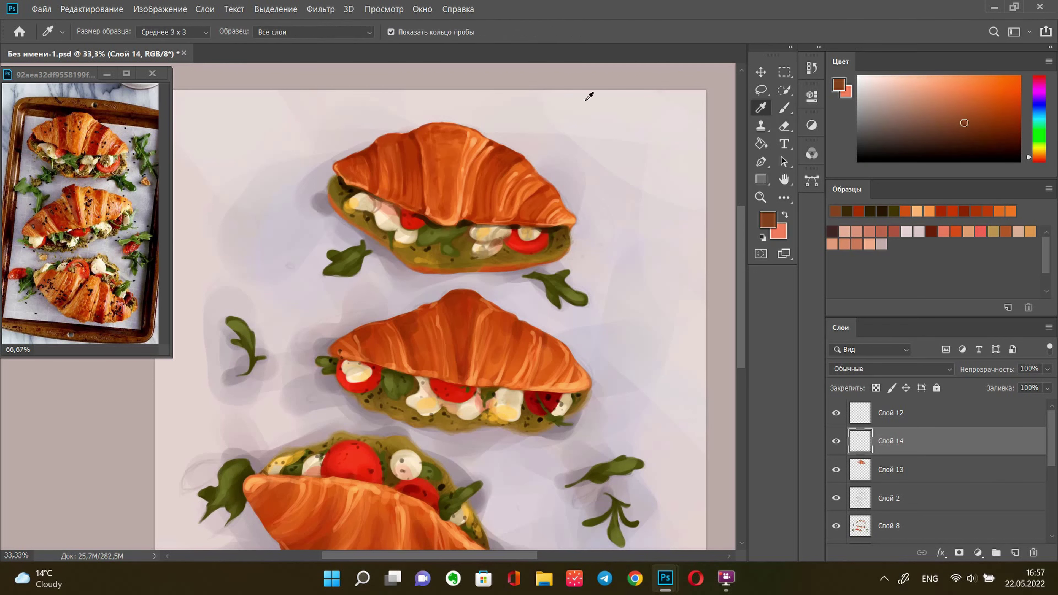
{"action": "left_click", "coordinate": [338, 189]}
{"action": "key", "text": "b"}
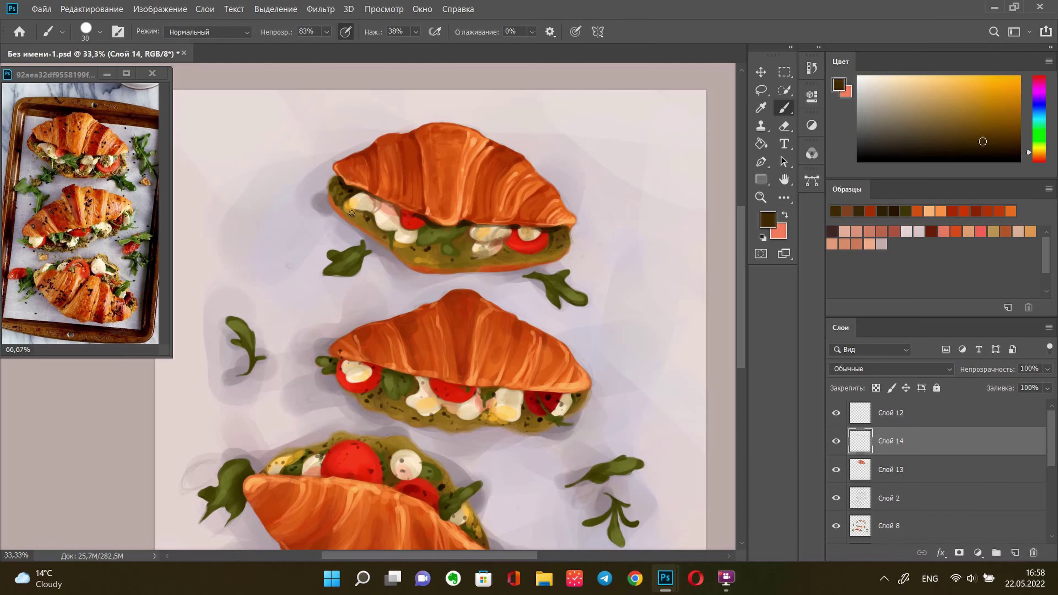
{"action": "mouse_move", "coordinate": [409, 253]}
{"action": "left_mouse_down"}
{"action": "mouse_move", "coordinate": [468, 239]}
{"action": "mouse_move", "coordinate": [558, 250]}
{"action": "mouse_move", "coordinate": [569, 231]}
{"action": "left_mouse_up"}
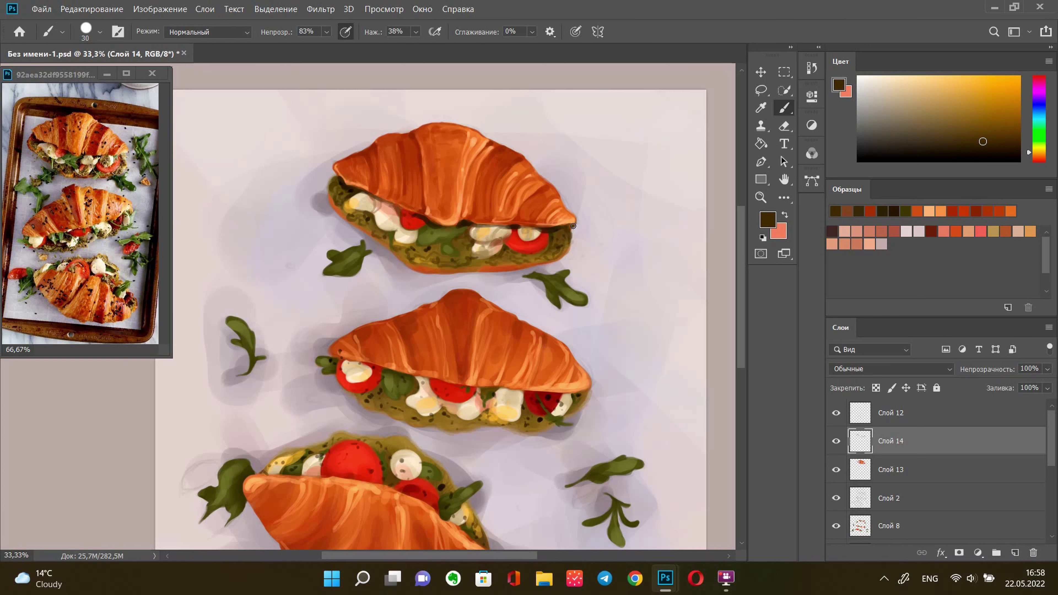
{"action": "left_click_drag", "start_coordinate": [962, 96], "coordinate": [954, 90]}
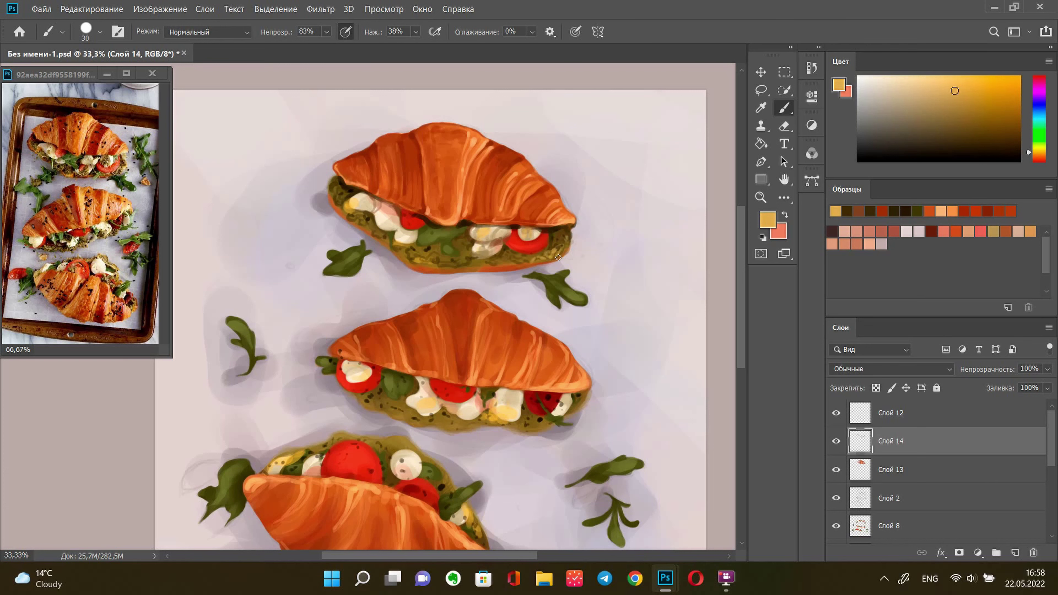
{"action": "mouse_move", "coordinate": [405, 253]}
{"action": "left_mouse_down"}
{"action": "mouse_move", "coordinate": [400, 246]}
{"action": "mouse_move", "coordinate": [479, 265]}
{"action": "mouse_move", "coordinate": [412, 266]}
{"action": "mouse_move", "coordinate": [520, 262]}
{"action": "left_mouse_up"}
{"action": "key", "text": "bracketleft"}
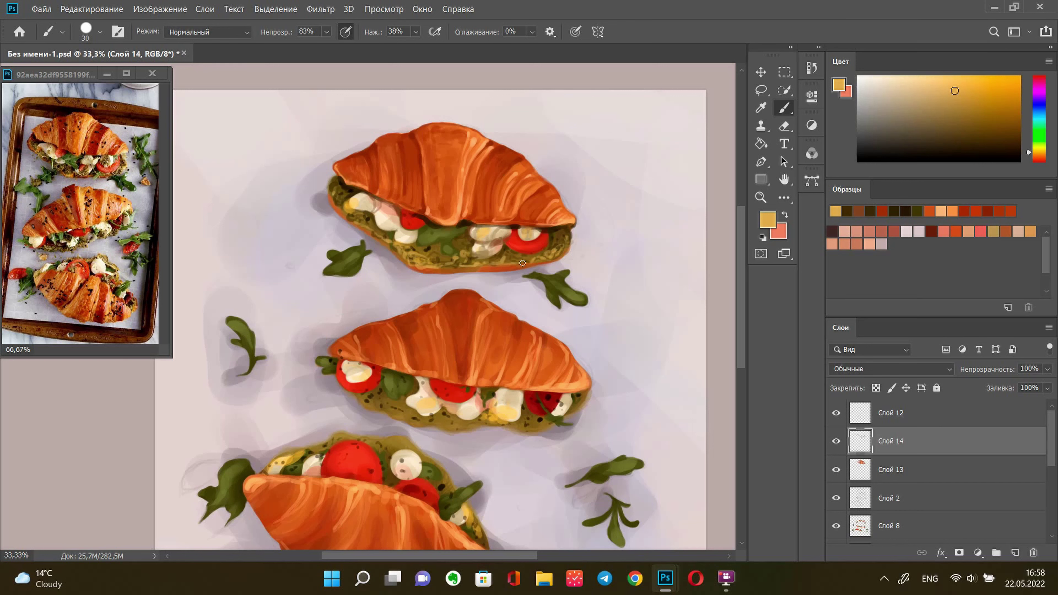
Define the top croissant's lower crust with dark red, orange and dark brown strokes
{"action": "left_click", "coordinate": [498, 149], "text": "alt"}
{"action": "key", "text": "bracketright"}
{"action": "left_click_drag", "start_coordinate": [455, 270], "coordinate": [571, 249]}
{"action": "key", "text": "bracketleft"}
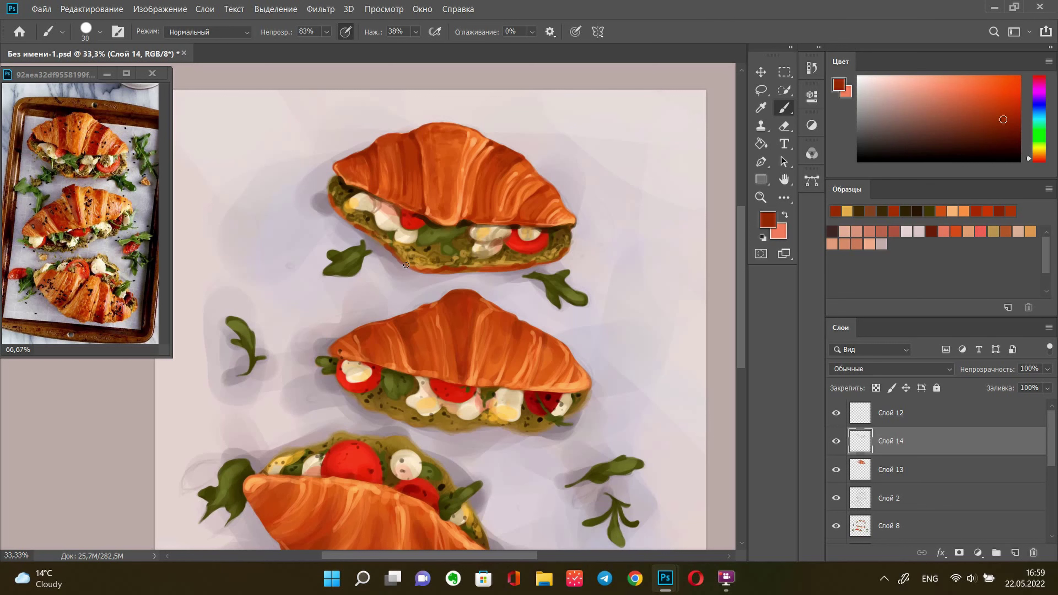
{"action": "left_click", "coordinate": [503, 146], "text": "alt"}
{"action": "left_click_drag", "start_coordinate": [416, 272], "coordinate": [450, 272]}
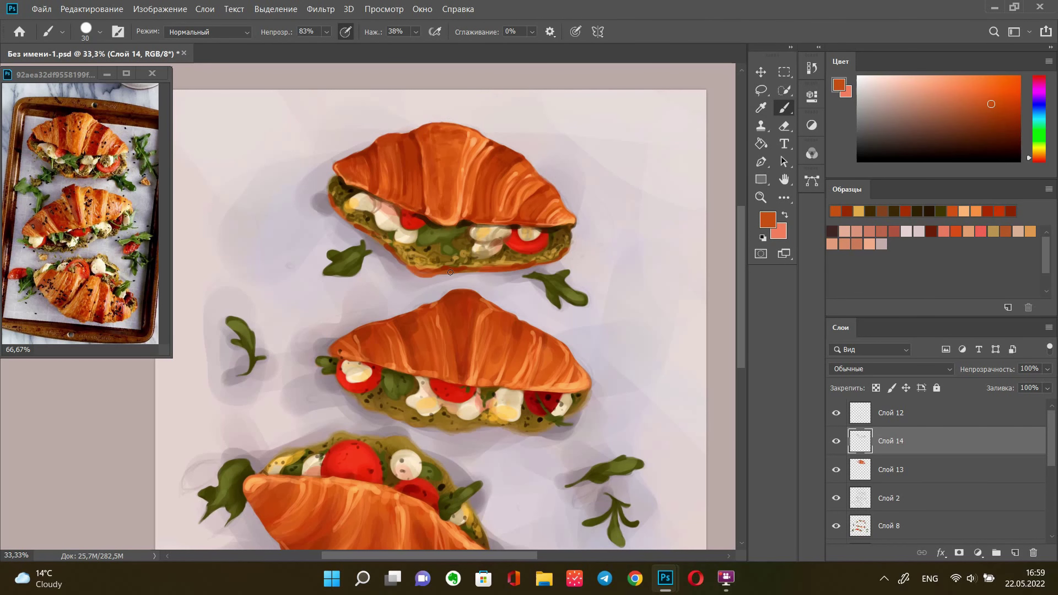
{"action": "left_click", "coordinate": [505, 193], "text": "alt"}
{"action": "key", "text": "bracketleft"}
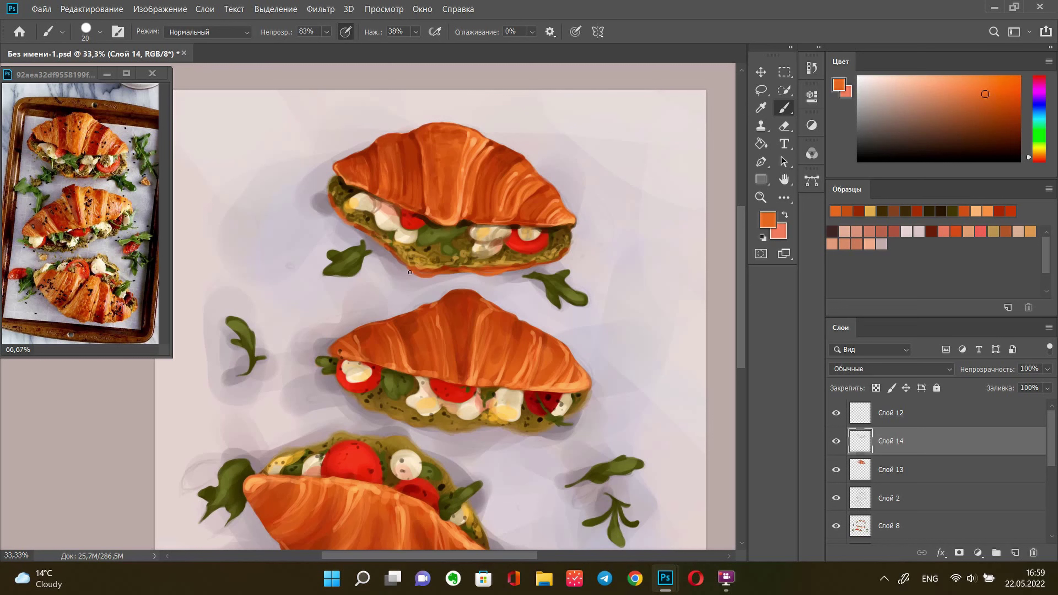
{"action": "left_click", "coordinate": [484, 253], "text": "alt"}
{"action": "key", "text": "bracketright"}
{"action": "left_click_drag", "start_coordinate": [427, 270], "coordinate": [544, 260]}
{"action": "left_click_drag", "start_coordinate": [337, 208], "coordinate": [358, 224]}
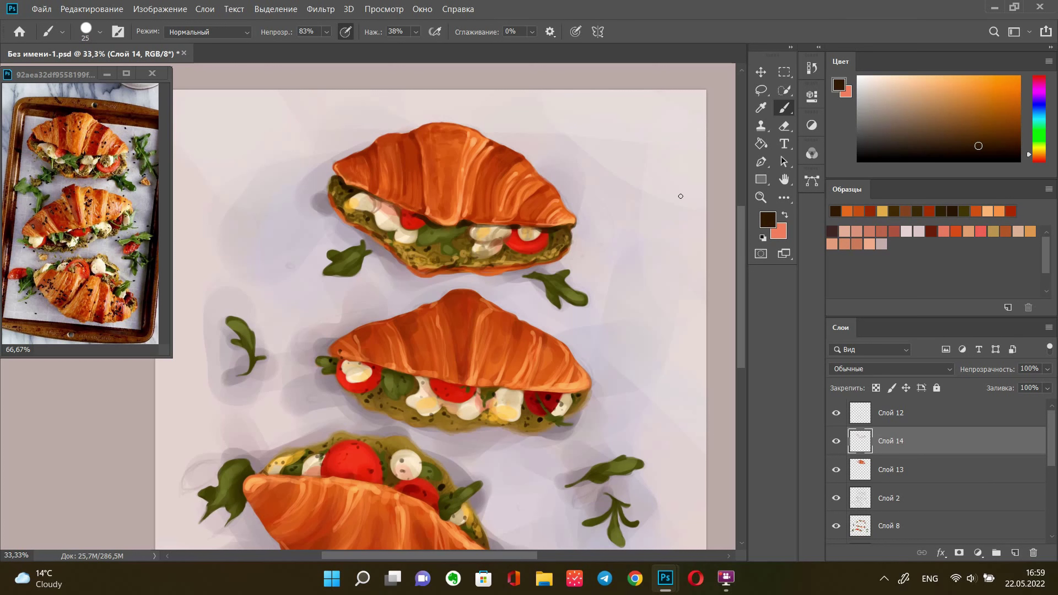
Add a small brown touch and pinkish tones over the egg
{"action": "left_click", "coordinate": [618, 190], "text": "alt"}
{"action": "left_click", "coordinate": [532, 229], "text": "alt"}
{"action": "key", "text": "bracketright"}
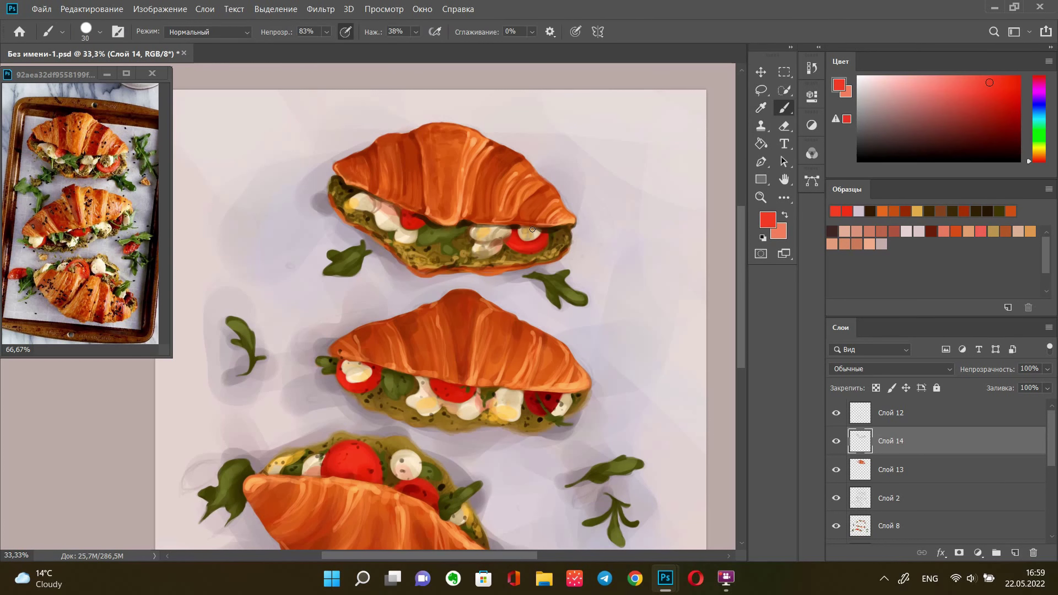
{"action": "left_click", "coordinate": [535, 211], "text": "alt"}
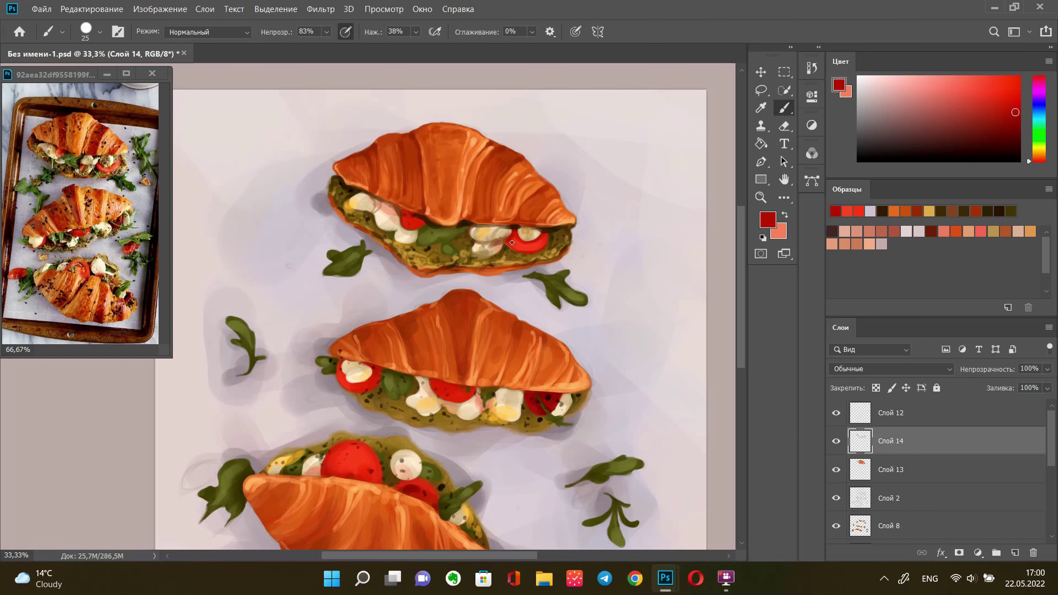
{"action": "left_click", "coordinate": [542, 233], "text": "alt"}
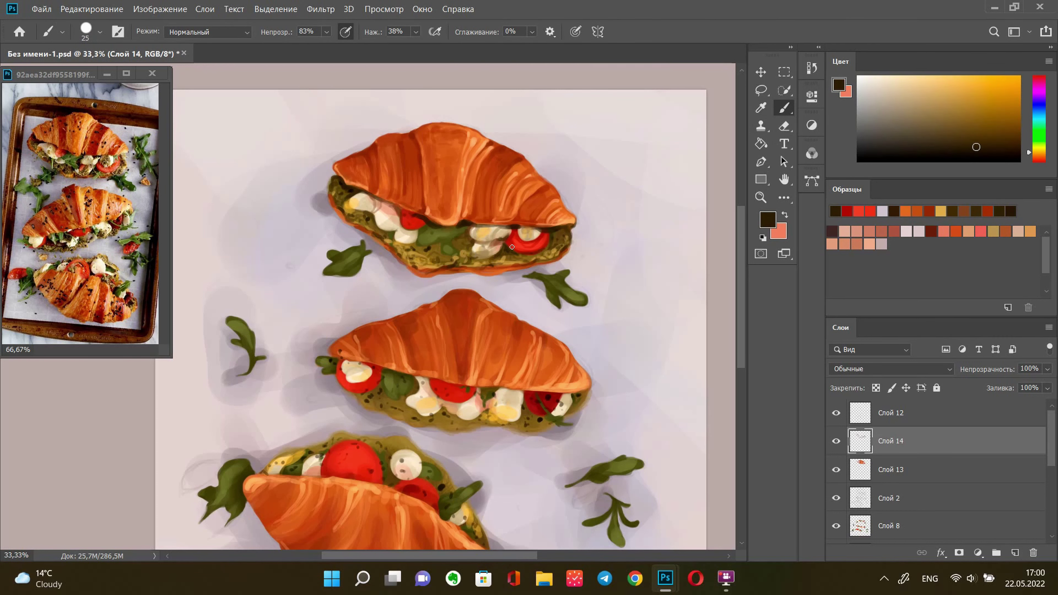
{"action": "left_click", "coordinate": [520, 227], "text": "alt"}
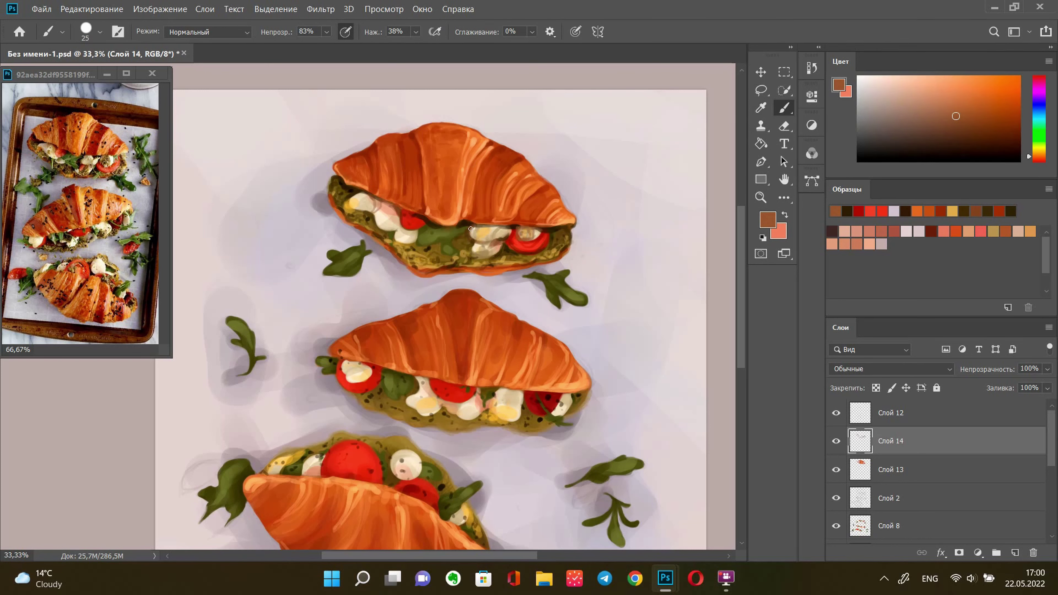
{"action": "left_click_drag", "start_coordinate": [479, 231], "coordinate": [496, 248]}
{"action": "key", "text": "bracketright"}
{"action": "mouse_move", "coordinate": [364, 198]}
{"action": "left_mouse_down"}
{"action": "mouse_move", "coordinate": [408, 236]}
{"action": "mouse_move", "coordinate": [376, 211]}
{"action": "left_mouse_up"}
Paint dark olive green leaves with yellow-green highlights into the filling
{"action": "left_click", "coordinate": [408, 236], "text": "alt"}
{"action": "key", "text": "bracketleft"}
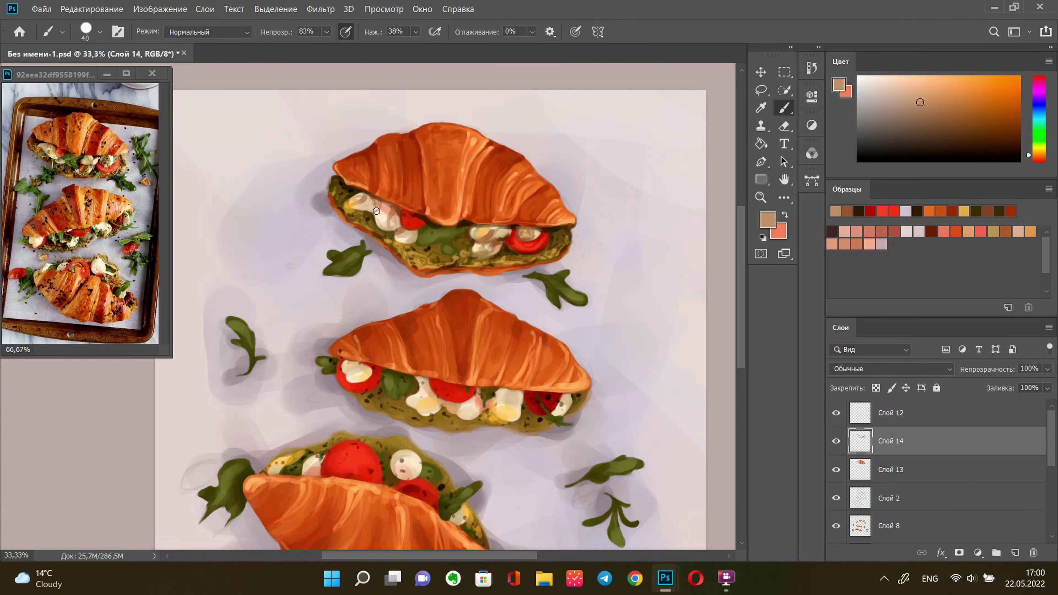
{"action": "left_click", "coordinate": [405, 220], "text": "alt"}
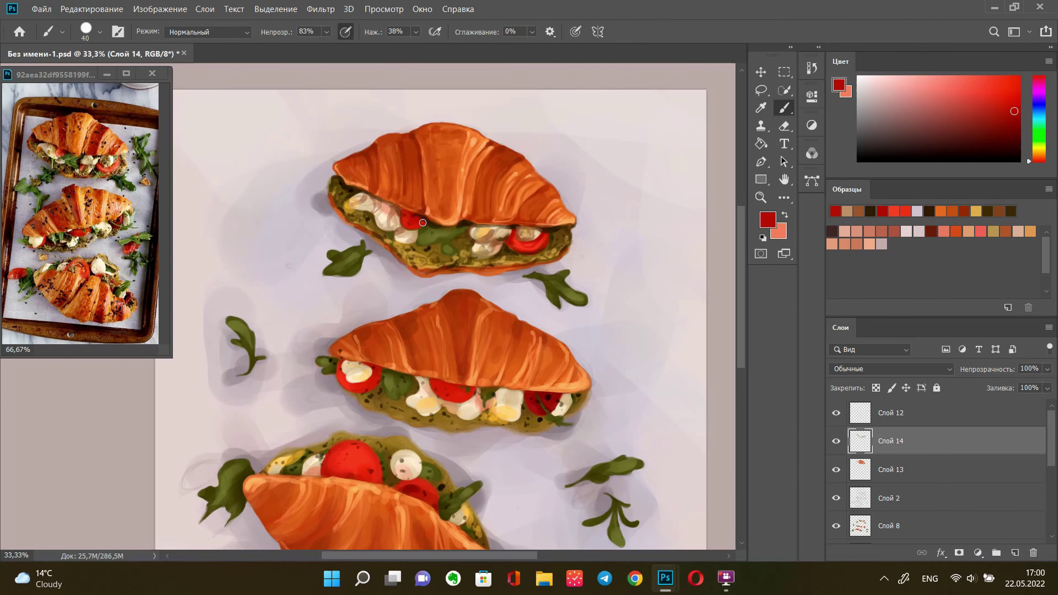
{"action": "key", "text": "bracketleft"}
{"action": "left_click", "coordinate": [419, 217], "text": "alt"}
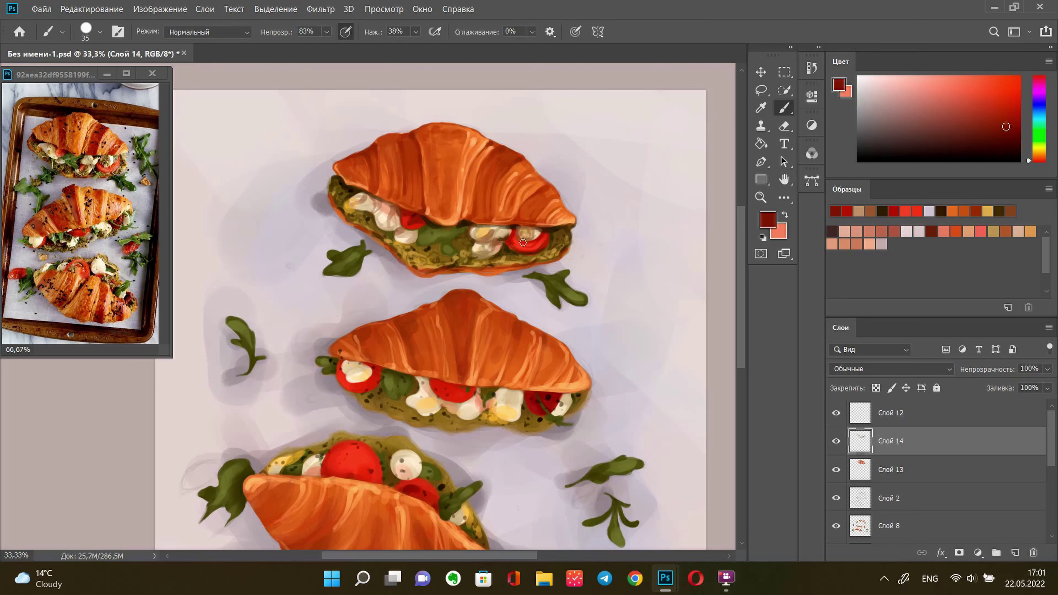
{"action": "left_click", "coordinate": [446, 232], "text": "alt"}
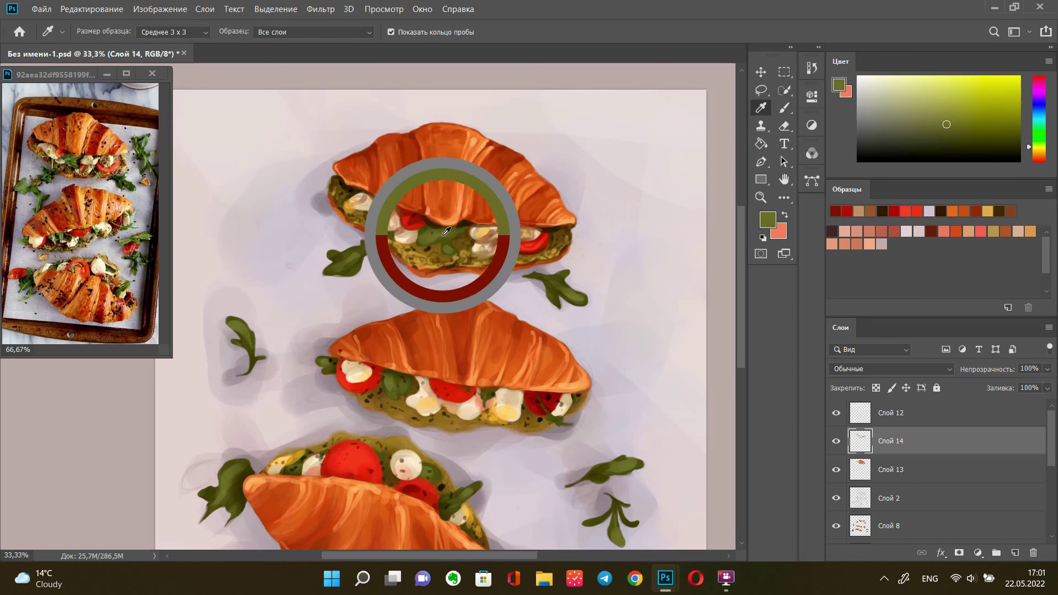
{"action": "key", "text": "bracketleft"}
{"action": "left_click_drag", "start_coordinate": [434, 243], "coordinate": [438, 240]}
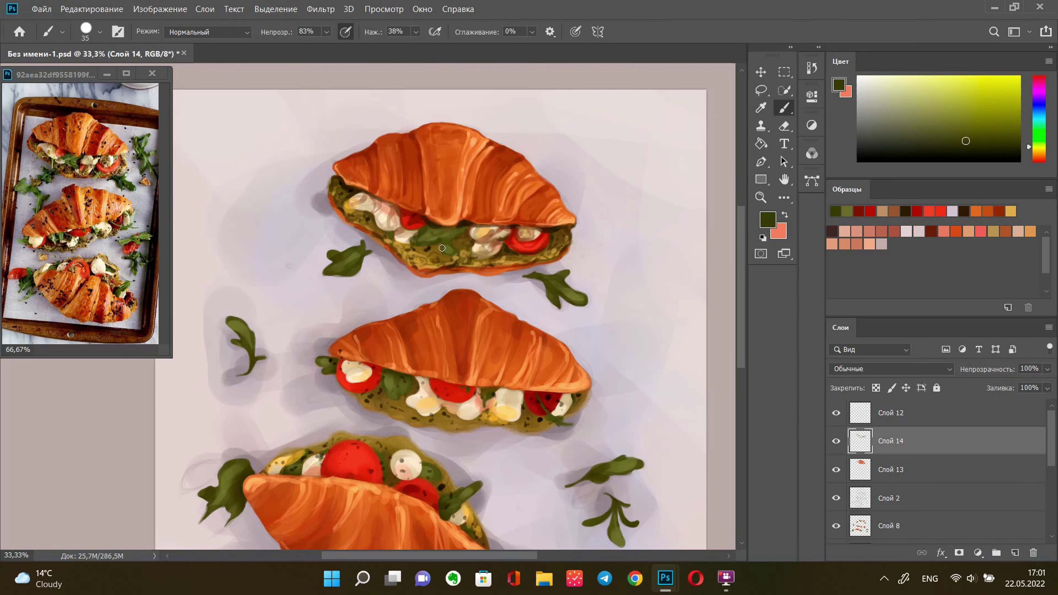
{"action": "left_click", "coordinate": [427, 246], "text": "alt"}
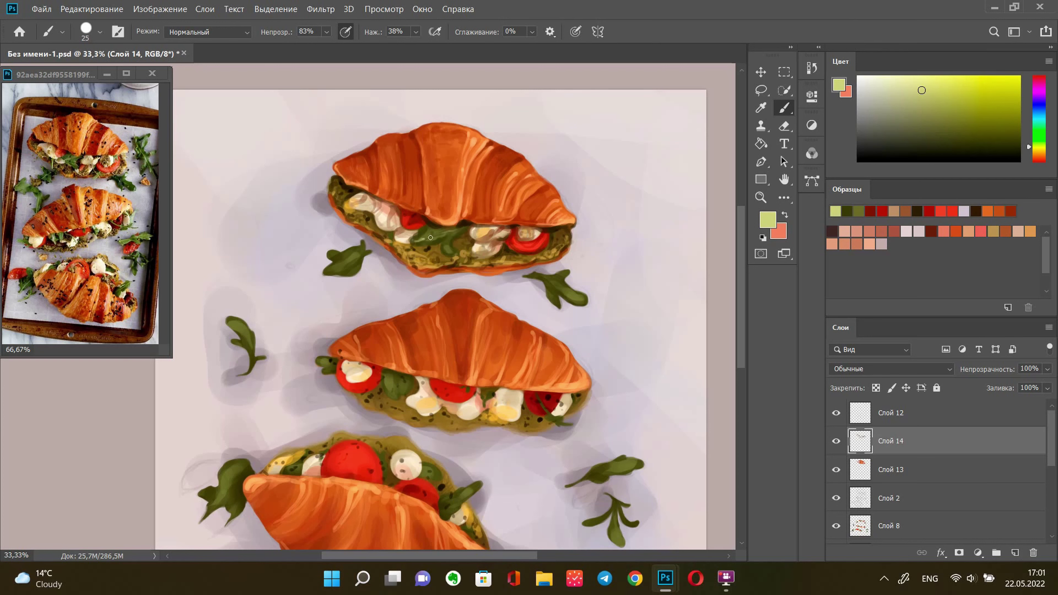
{"action": "key", "text": "bracketright"}
{"action": "left_click", "coordinate": [463, 241], "text": "alt"}
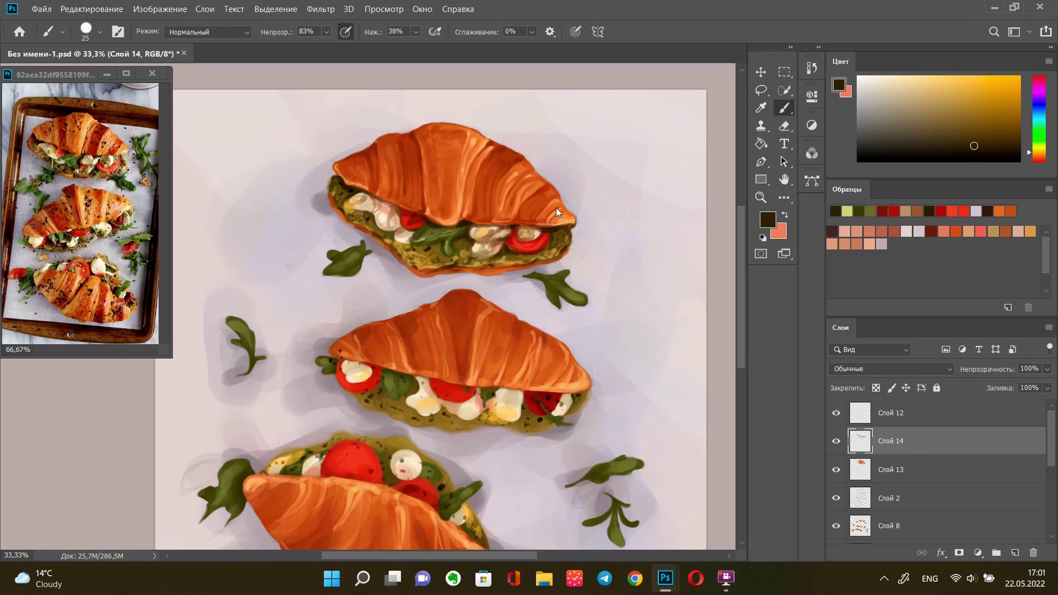
Brighten the mozzarella with near-white strokes
{"action": "left_click", "coordinate": [531, 230], "text": "alt"}
{"action": "key", "text": "bracketleft"}
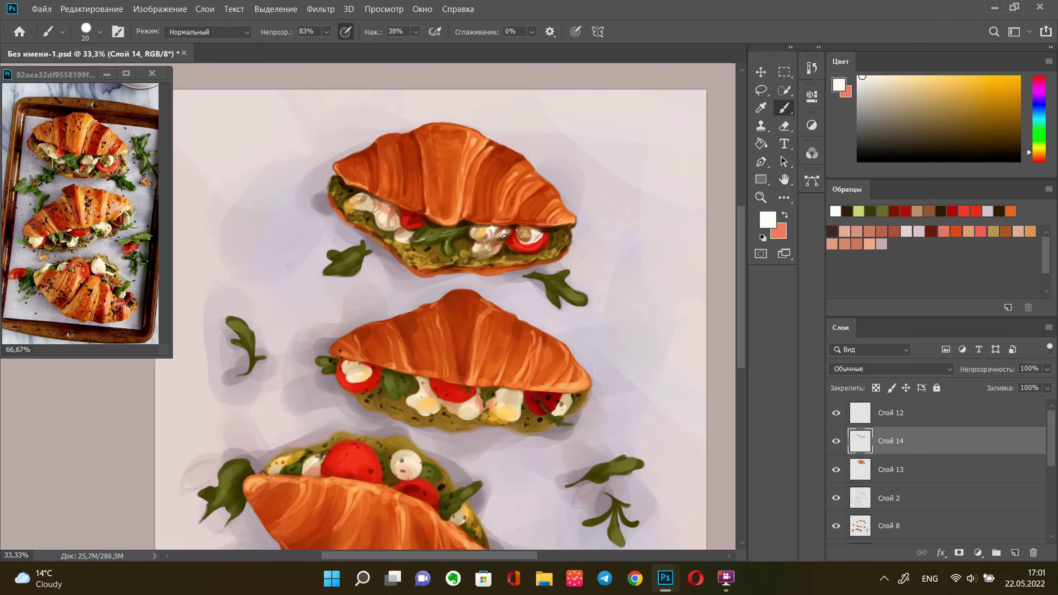
{"action": "mouse_move", "coordinate": [504, 235]}
{"action": "left_mouse_down"}
{"action": "mouse_move", "coordinate": [468, 252]}
{"action": "mouse_move", "coordinate": [497, 253]}
{"action": "left_mouse_up"}
{"action": "key", "text": "bracketleft"}
{"action": "left_click_drag", "start_coordinate": [386, 222], "coordinate": [368, 209]}
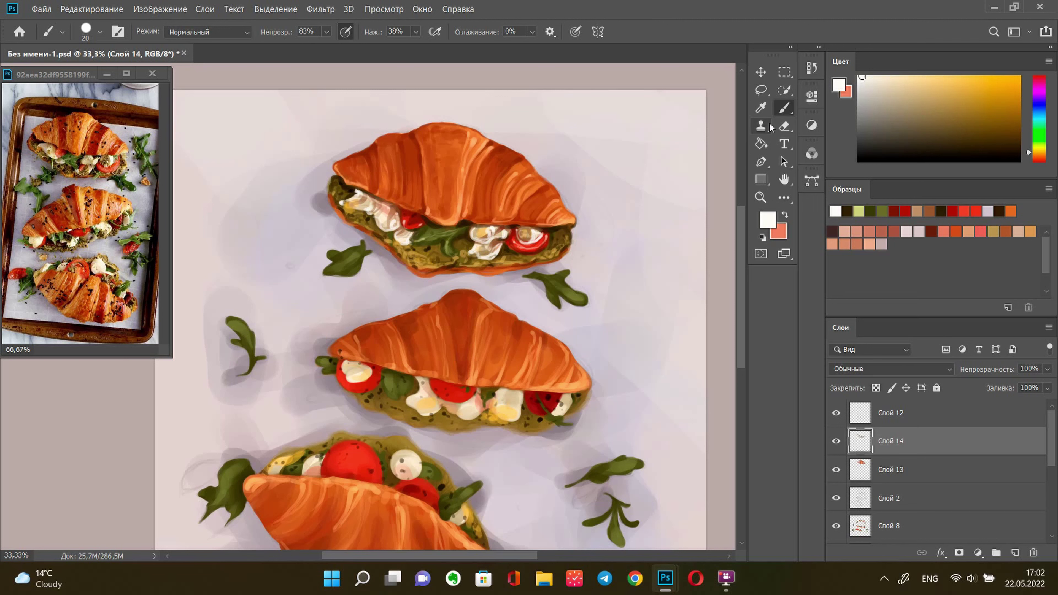
{"action": "left_click", "coordinate": [430, 224], "text": "alt"}
{"action": "key", "text": "bracketleft"}
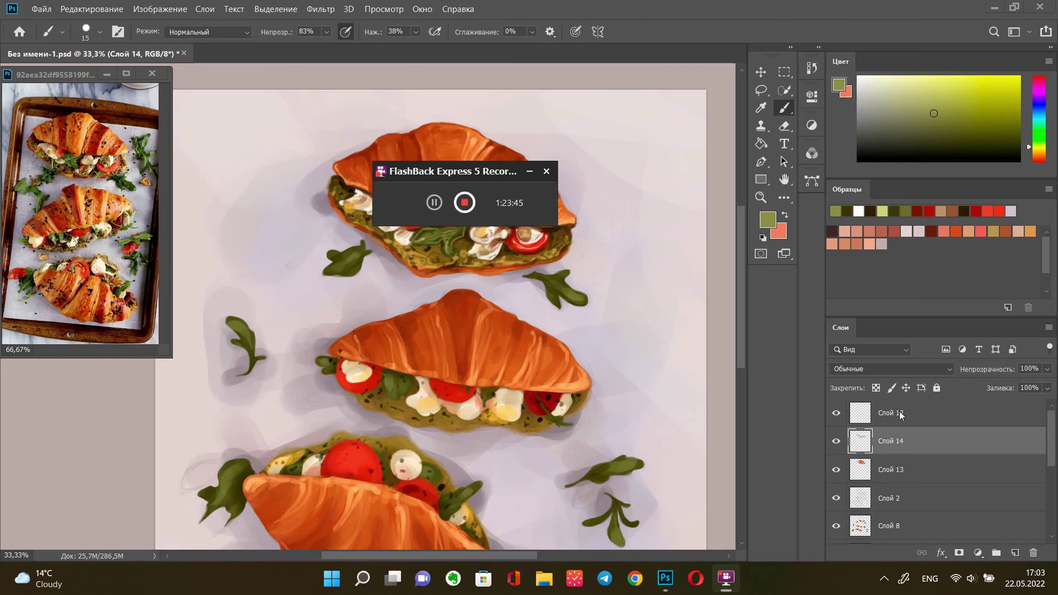
Brighten the egg filling with peach tones, upper and lower parts
{"action": "left_click", "coordinate": [487, 248], "text": "alt"}
{"action": "right_click", "coordinate": [655, 173]}
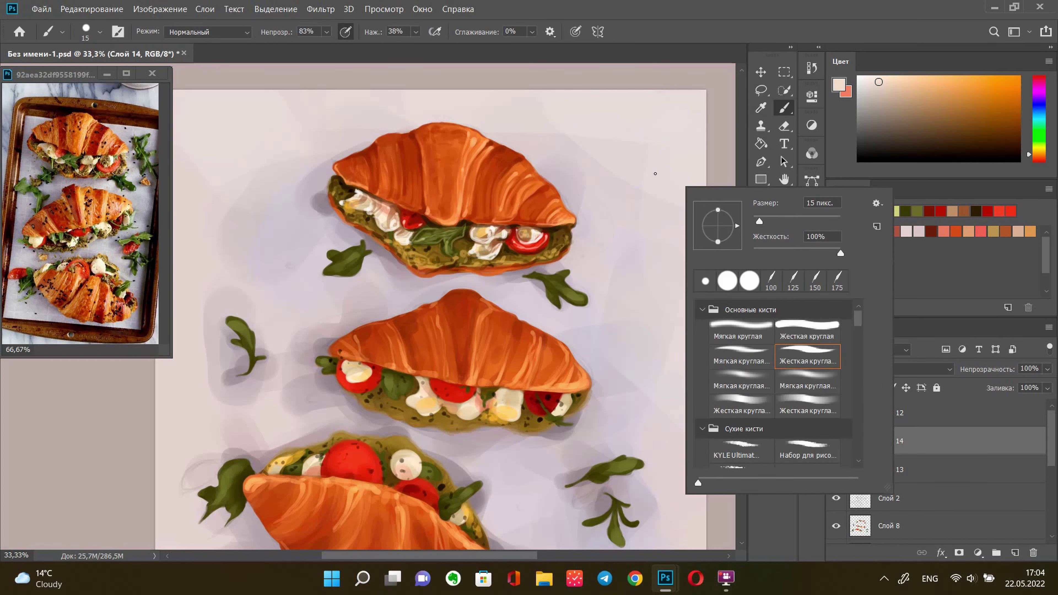
{"action": "key", "text": "Escape"}
{"action": "key", "text": "bracketright"}
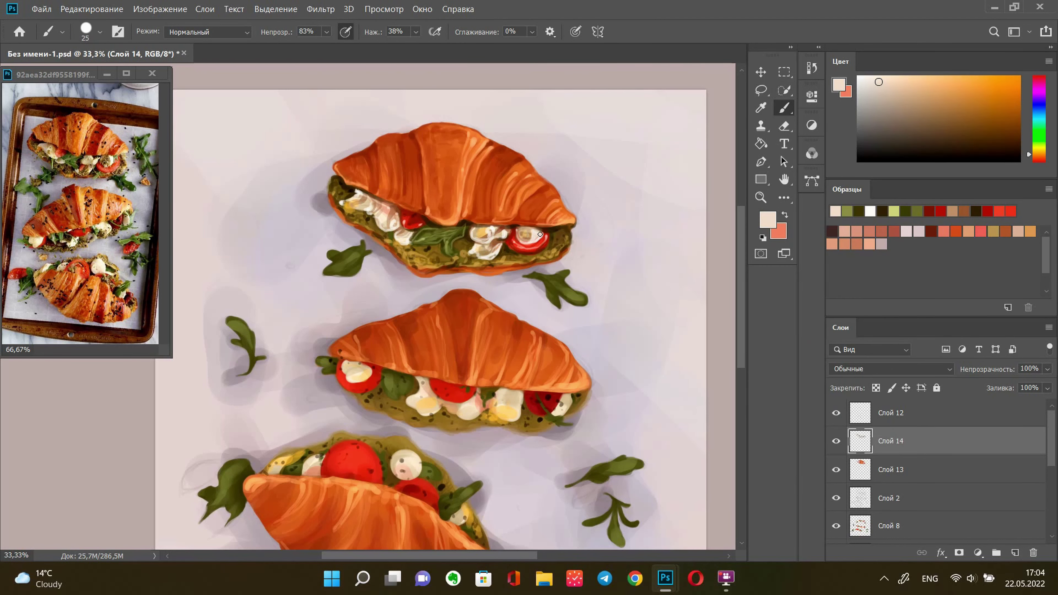
{"action": "mouse_move", "coordinate": [490, 230]}
{"action": "left_mouse_down"}
{"action": "mouse_move", "coordinate": [508, 231]}
{"action": "mouse_move", "coordinate": [493, 250]}
{"action": "mouse_move", "coordinate": [473, 249]}
{"action": "left_mouse_up"}
{"action": "left_click_drag", "start_coordinate": [393, 218], "coordinate": [398, 232]}
{"action": "key", "text": "bracketleft"}
Outline the egg and upper-left filling in dark brown, then scroll toward the middle croissant
{"action": "left_click", "coordinate": [380, 215], "text": "alt"}
{"action": "left_click_drag", "start_coordinate": [370, 208], "coordinate": [354, 192]}
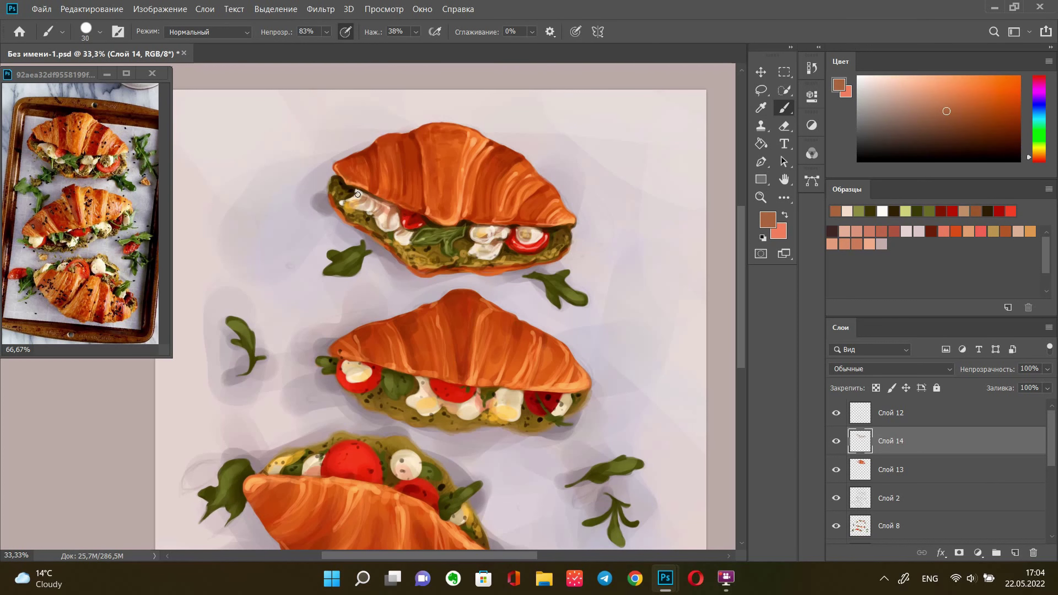
{"action": "left_click_drag", "start_coordinate": [395, 235], "coordinate": [417, 232]}
{"action": "key", "text": "bracketright"}
{"action": "mouse_move", "coordinate": [498, 228]}
{"action": "left_mouse_down"}
{"action": "mouse_move", "coordinate": [474, 234]}
{"action": "mouse_move", "coordinate": [503, 242]}
{"action": "mouse_move", "coordinate": [491, 241]}
{"action": "left_mouse_up"}
{"action": "left_click", "coordinate": [489, 243], "text": "alt"}
{"action": "key", "text": "bracketleft"}
{"action": "key", "text": "bracketleft"}
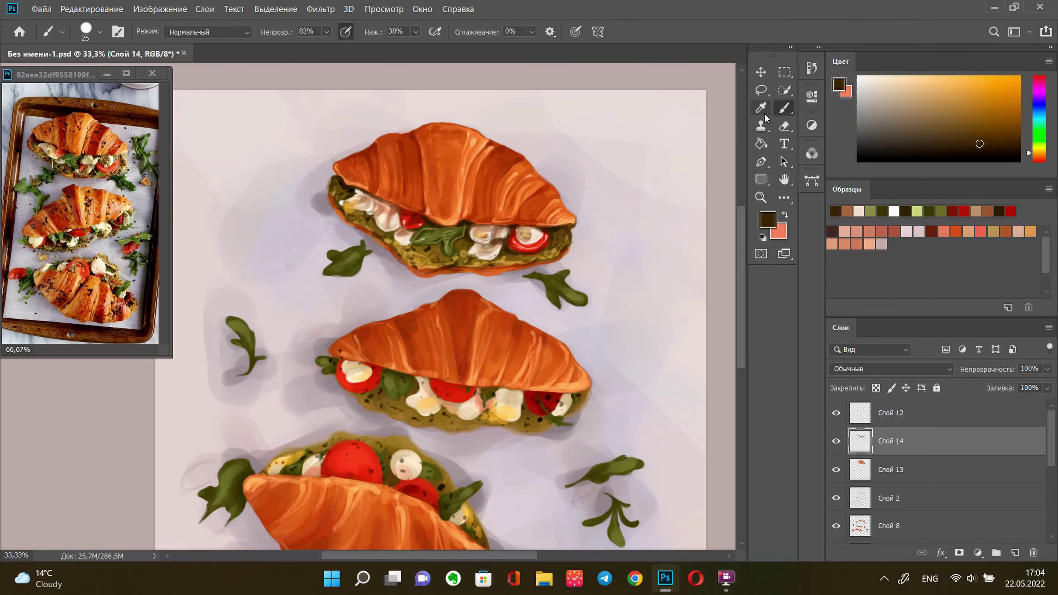
{"action": "left_click", "coordinate": [474, 226], "text": "alt"}
{"action": "key", "text": "bracketleft"}
{"action": "key", "text": "bracketleft"}
{"action": "key", "text": "bracketleft"}
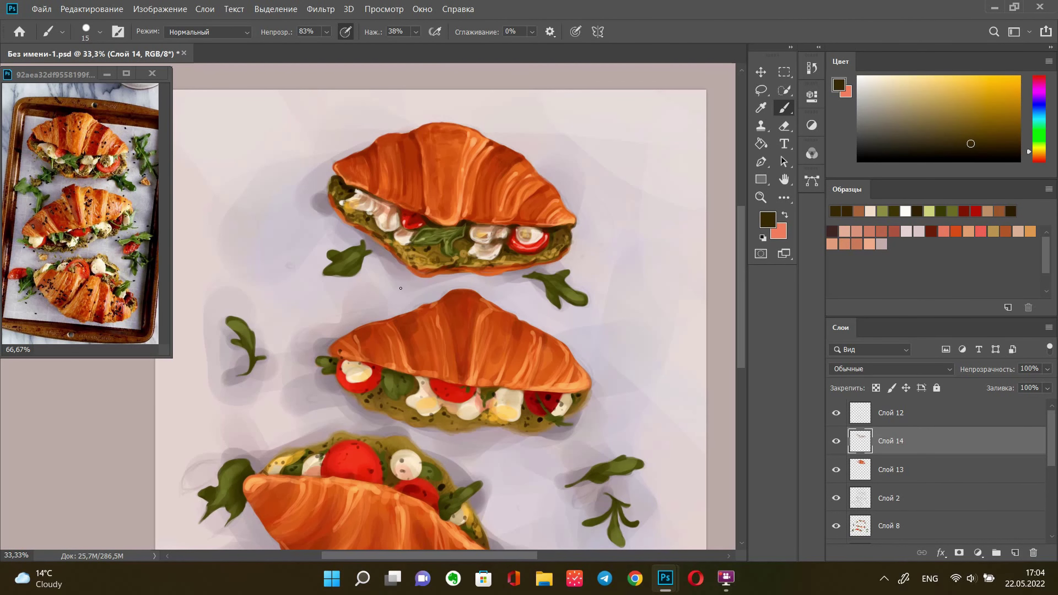
{"action": "left_click_drag", "start_coordinate": [521, 297], "coordinate": [529, 247]}
Sample and confirm an orange paint colour from the middle croissant
{"action": "left_click", "coordinate": [473, 267], "text": "alt"}
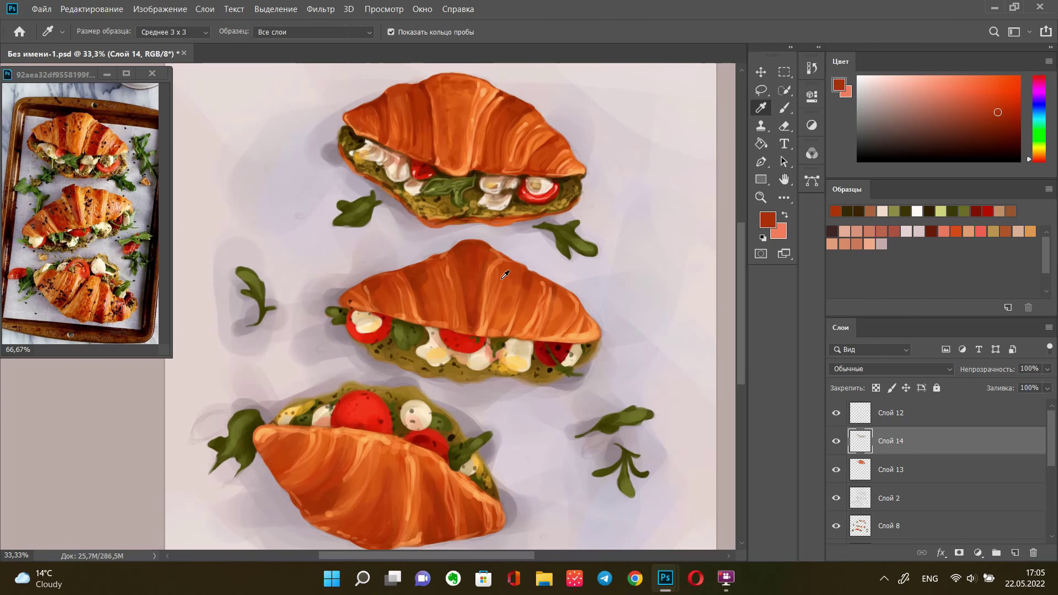
{"action": "left_click", "coordinate": [506, 277], "text": "alt"}
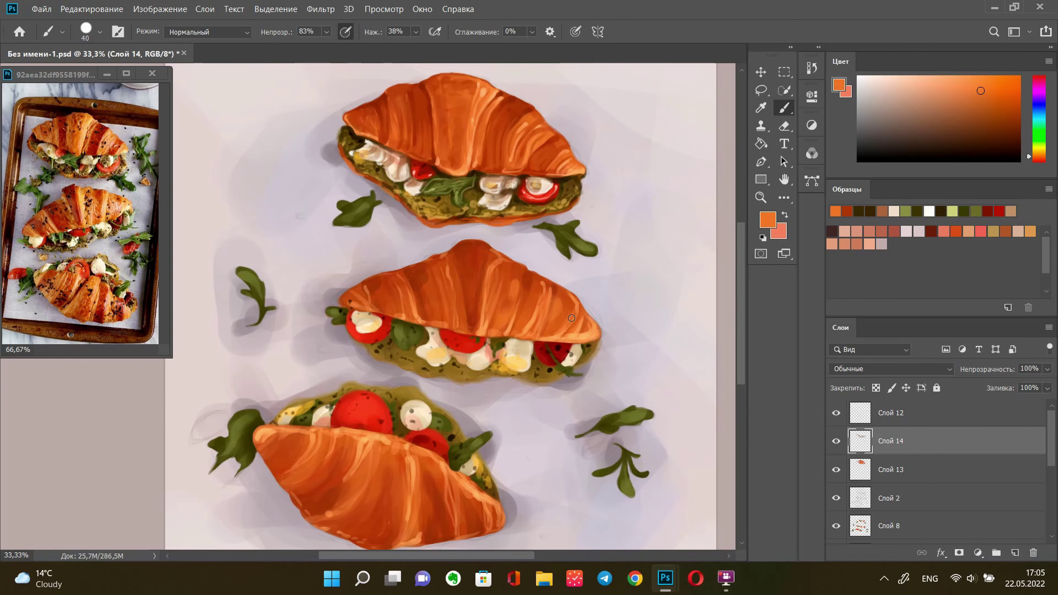
{"action": "left_click", "coordinate": [606, 247], "text": "alt"}
{"action": "left_click_drag", "start_coordinate": [606, 246], "coordinate": [616, 250]}
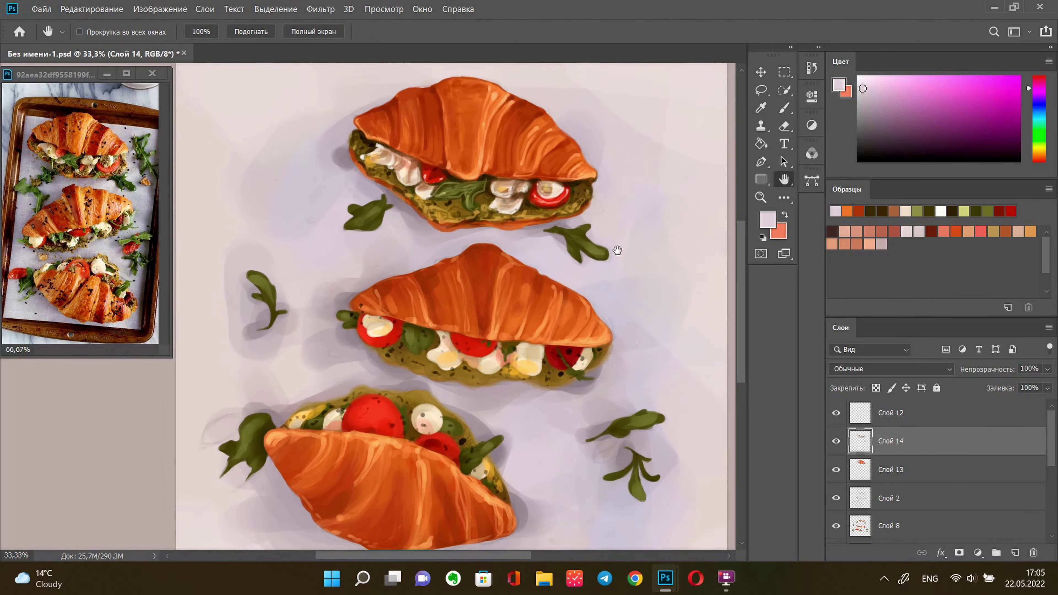
{"action": "key", "text": "i"}
{"action": "left_click", "coordinate": [600, 329]}
{"action": "left_click", "coordinate": [768, 220]}
{"action": "left_click", "coordinate": [867, 218]}
{"action": "left_click", "coordinate": [868, 277]}
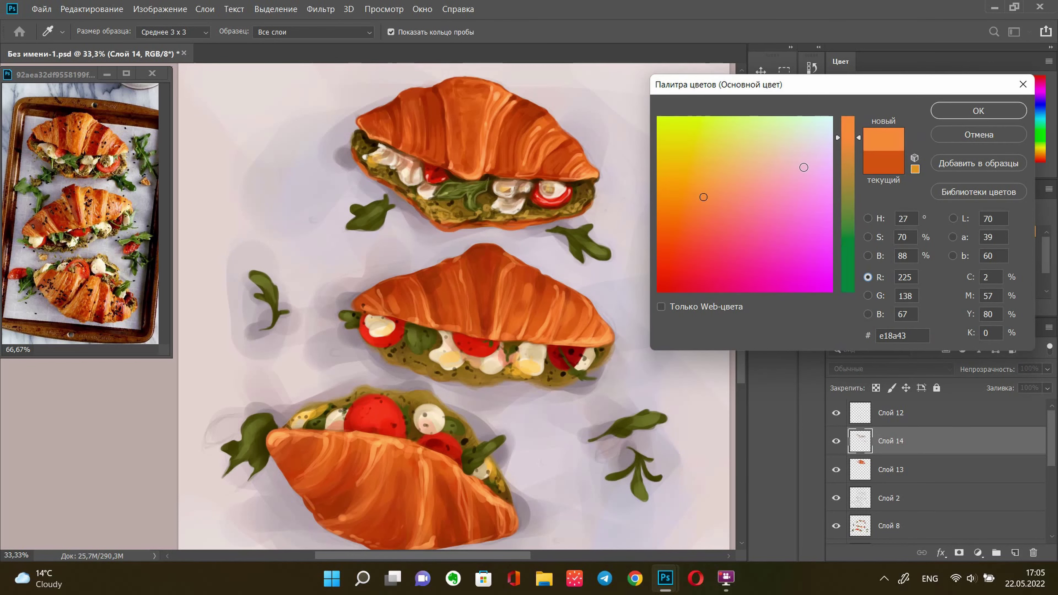
{"action": "key", "text": "Return"}
Darken the middle croissant's upper-left with a darker red-orange
{"action": "key", "text": "b"}
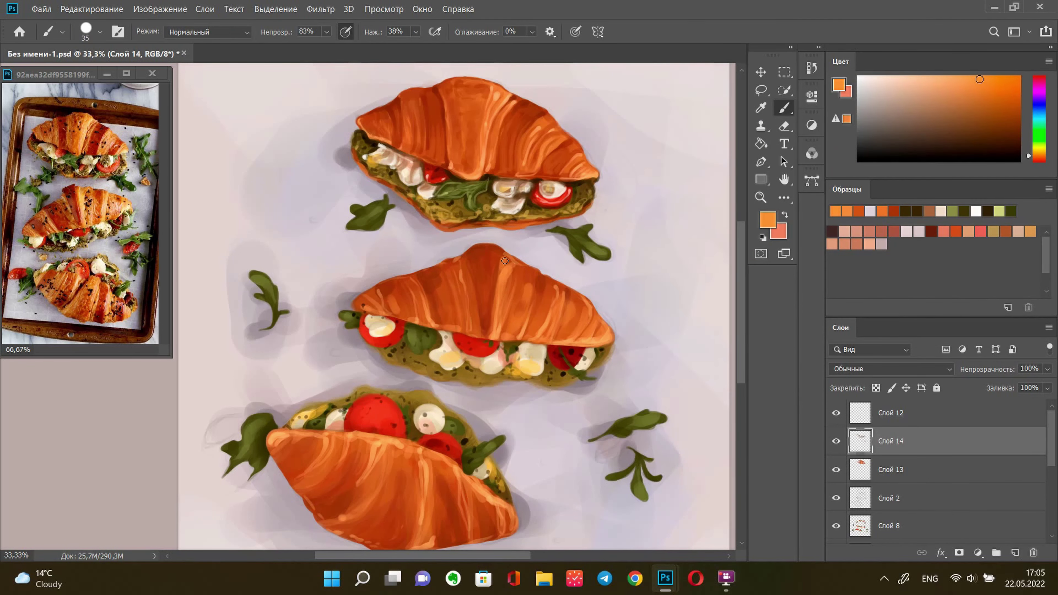
{"action": "key", "text": "bracketright"}
{"action": "key", "text": "bracketright"}
{"action": "key", "text": "bracketright"}
{"action": "left_click", "coordinate": [556, 157], "text": "alt"}
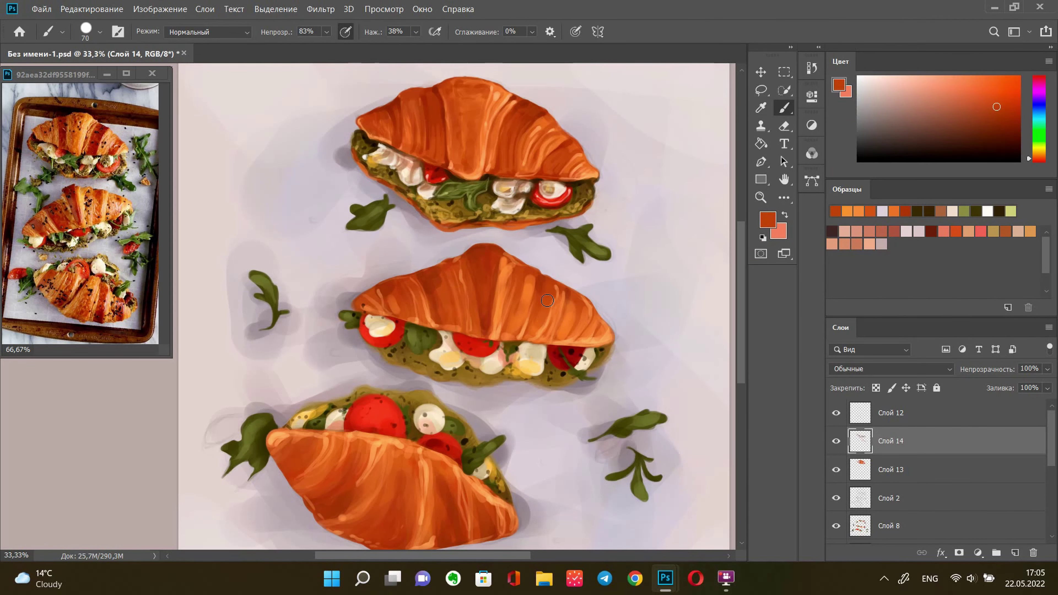
{"action": "left_click_drag", "start_coordinate": [547, 300], "coordinate": [438, 276]}
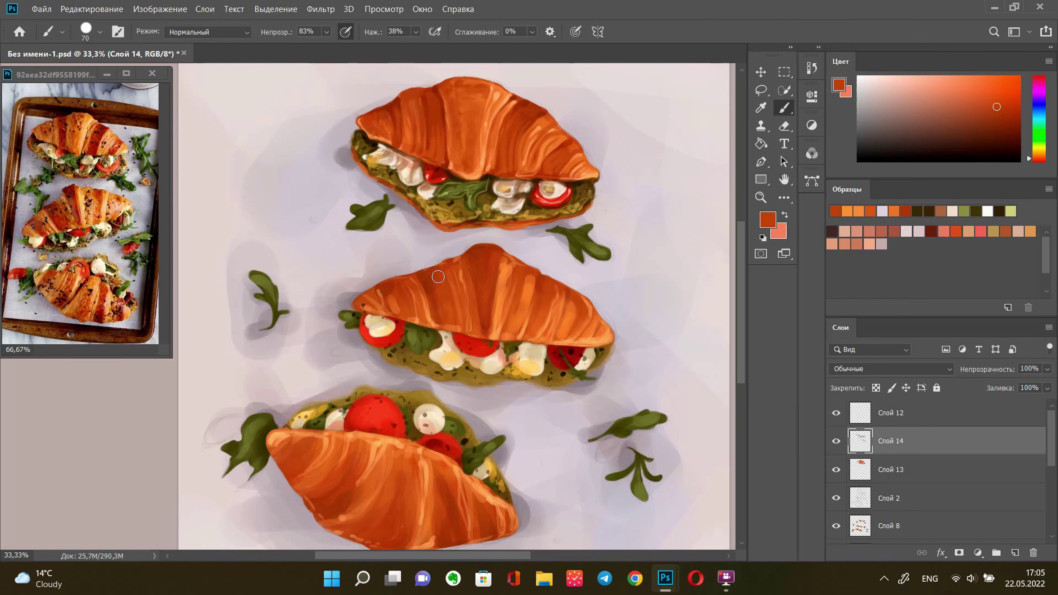
Choose a darker red foreground colour sampled from the top croissant
{"action": "left_click", "coordinate": [434, 96], "text": "alt"}
{"action": "key", "text": "bracketleft"}
{"action": "key", "text": "bracketleft"}
{"action": "key", "text": "bracketleft"}
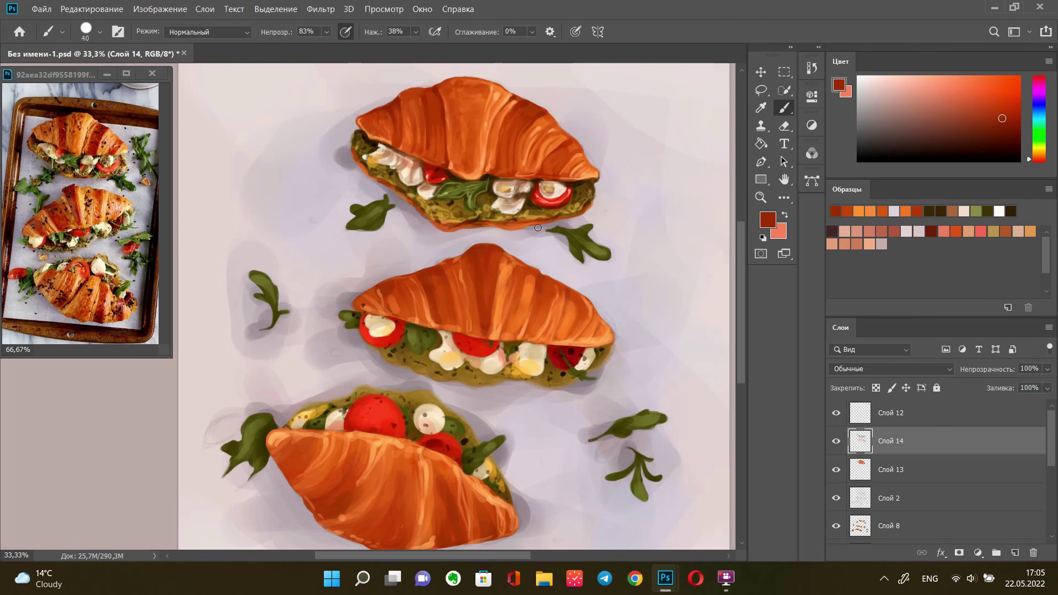
{"action": "left_click", "coordinate": [768, 219]}
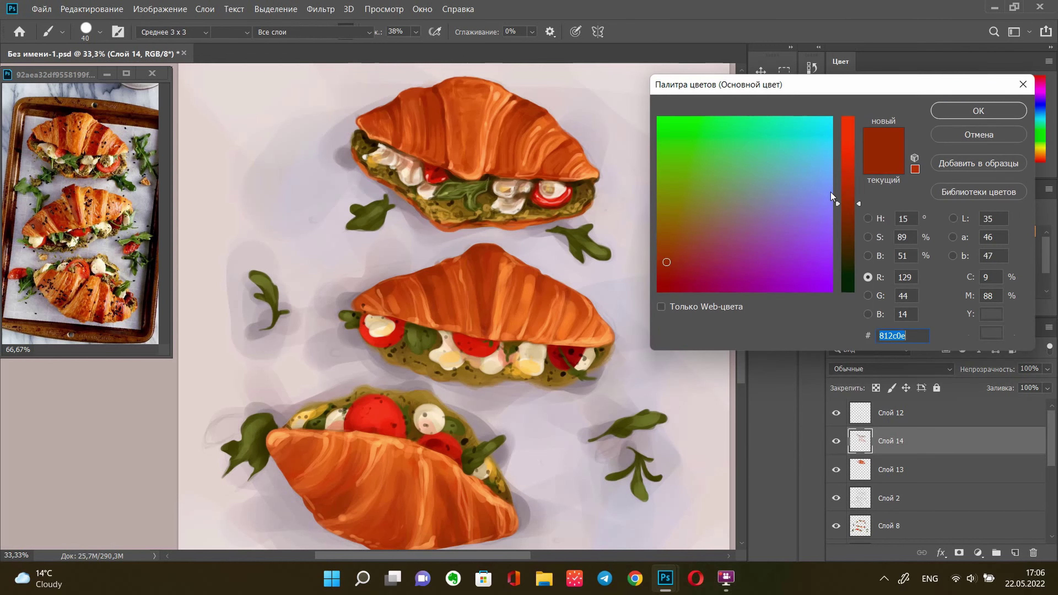
{"action": "left_click", "coordinate": [868, 217]}
{"action": "left_click", "coordinate": [867, 277]}
{"action": "key", "text": "Return"}
{"action": "key", "text": "bracketright"}
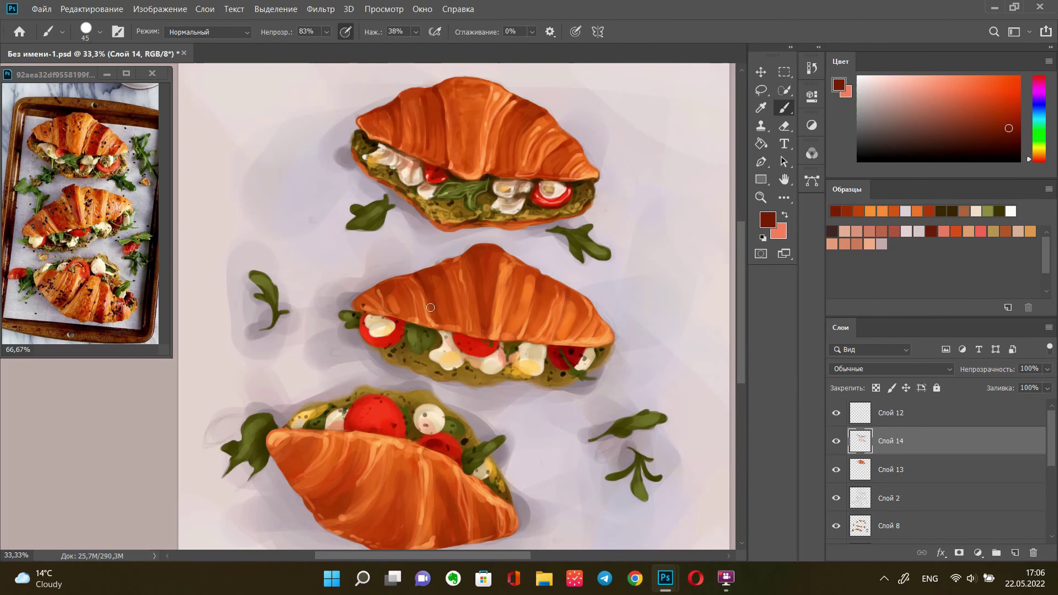
{"action": "key", "text": "bracketleft"}
Paint deeper red at the middle croissant's top and upper-left edge
{"action": "left_click_drag", "start_coordinate": [1037, 159], "coordinate": [1016, 161]}
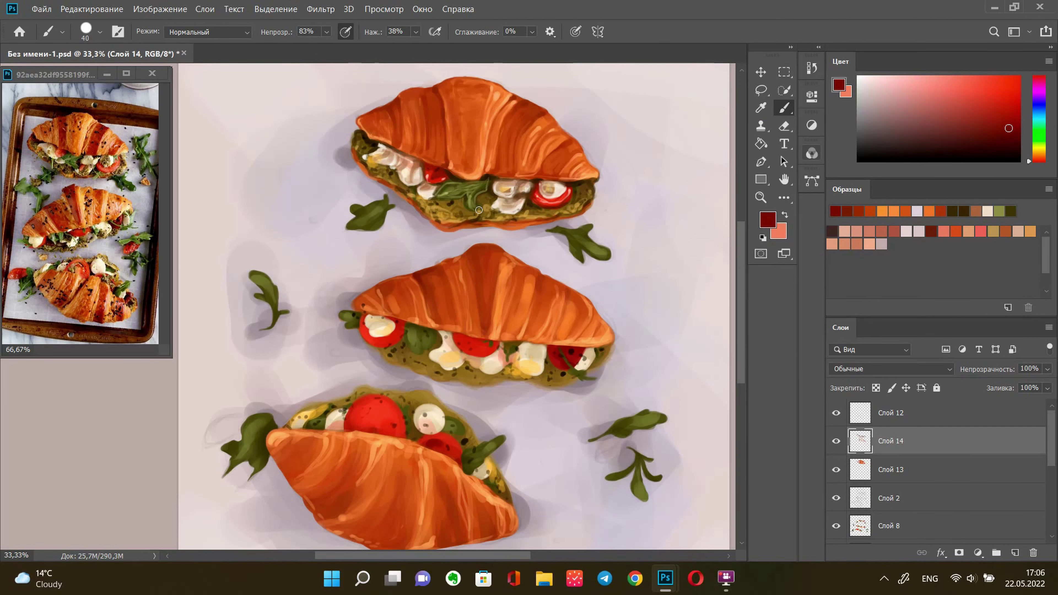
{"action": "key", "text": "bracketright"}
{"action": "key", "text": "bracketright"}
{"action": "left_click_drag", "start_coordinate": [473, 249], "coordinate": [465, 254]}
{"action": "key", "text": "bracketright"}
{"action": "key", "text": "bracketright"}
{"action": "left_click_drag", "start_coordinate": [381, 294], "coordinate": [393, 281]}
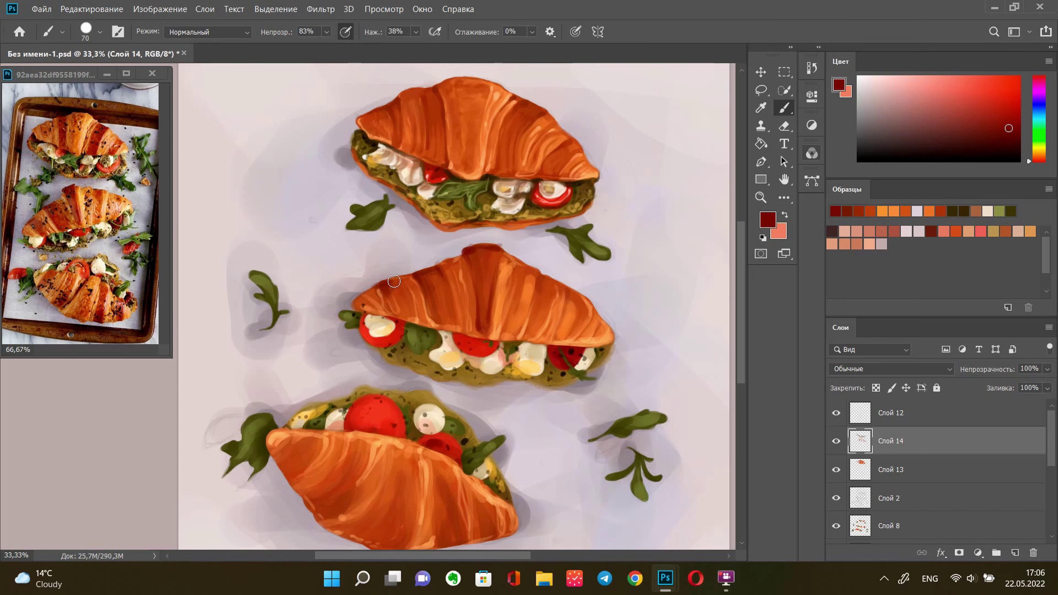
Shade the middle croissant's central fold, top ridge and right ridge in orange-red
{"action": "left_click", "coordinate": [435, 90], "text": "alt"}
{"action": "key", "text": "bracketleft"}
{"action": "key", "text": "bracketleft"}
{"action": "key", "text": "bracketleft"}
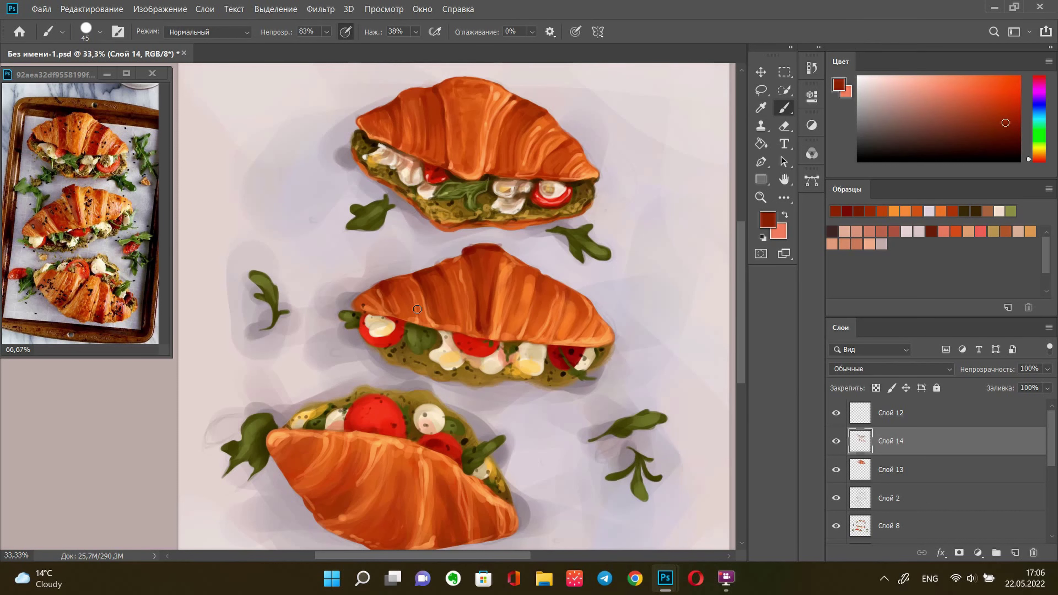
{"action": "left_click_drag", "start_coordinate": [485, 281], "coordinate": [487, 332]}
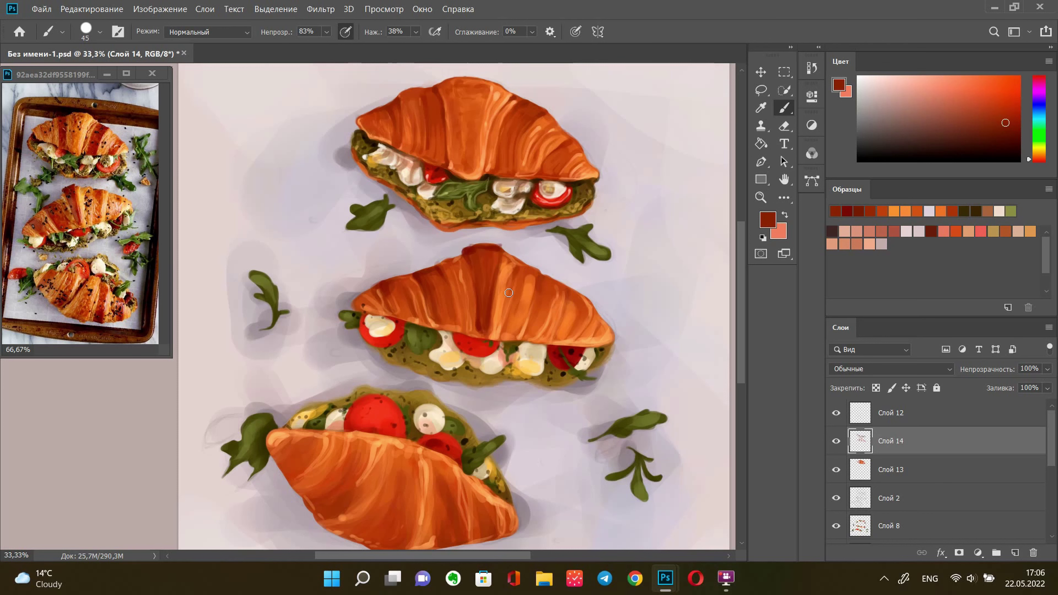
{"action": "mouse_move", "coordinate": [509, 293]}
{"action": "left_mouse_down"}
{"action": "mouse_move", "coordinate": [525, 264]}
{"action": "mouse_move", "coordinate": [567, 308]}
{"action": "left_mouse_up"}
{"action": "mouse_move", "coordinate": [456, 255]}
{"action": "left_mouse_down"}
{"action": "mouse_move", "coordinate": [402, 317]}
{"action": "mouse_move", "coordinate": [458, 323]}
{"action": "left_mouse_up"}
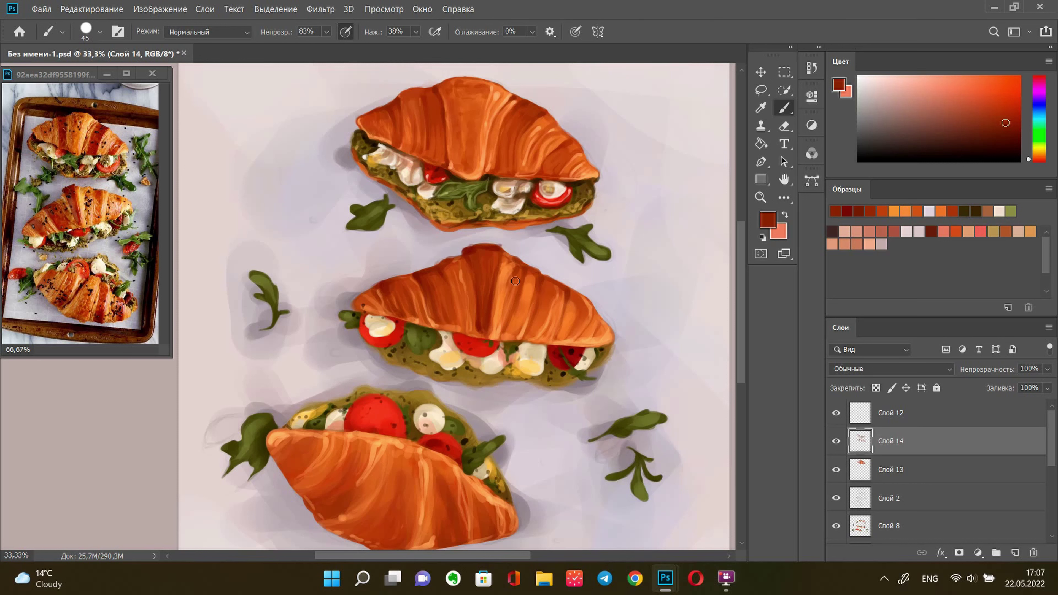
Save the document and add a thin peach highlight down the middle croissant
{"action": "left_click", "coordinate": [513, 125], "text": "alt"}
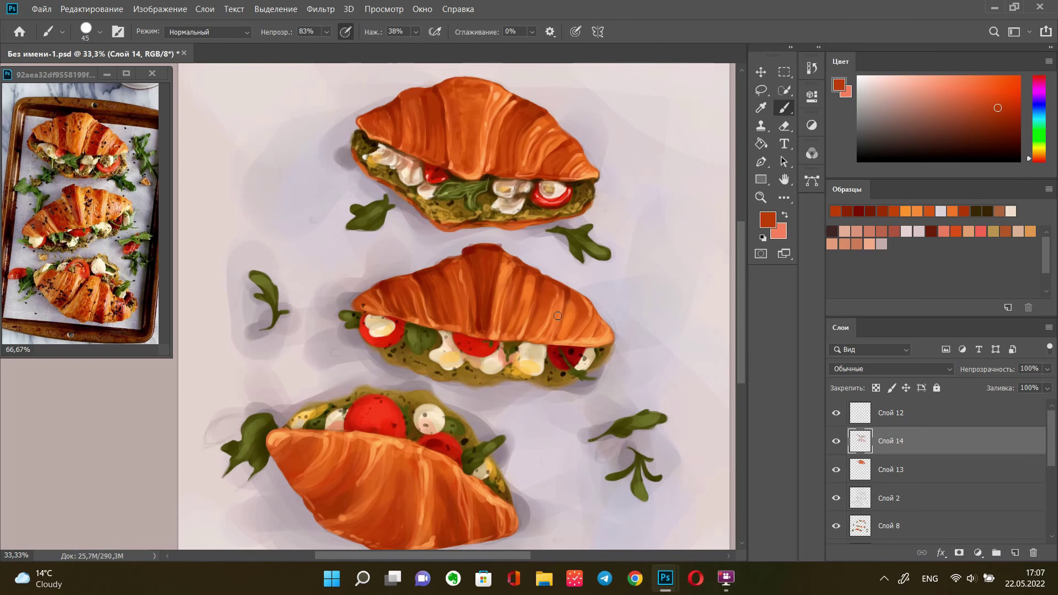
{"action": "key", "text": "bracketleft"}
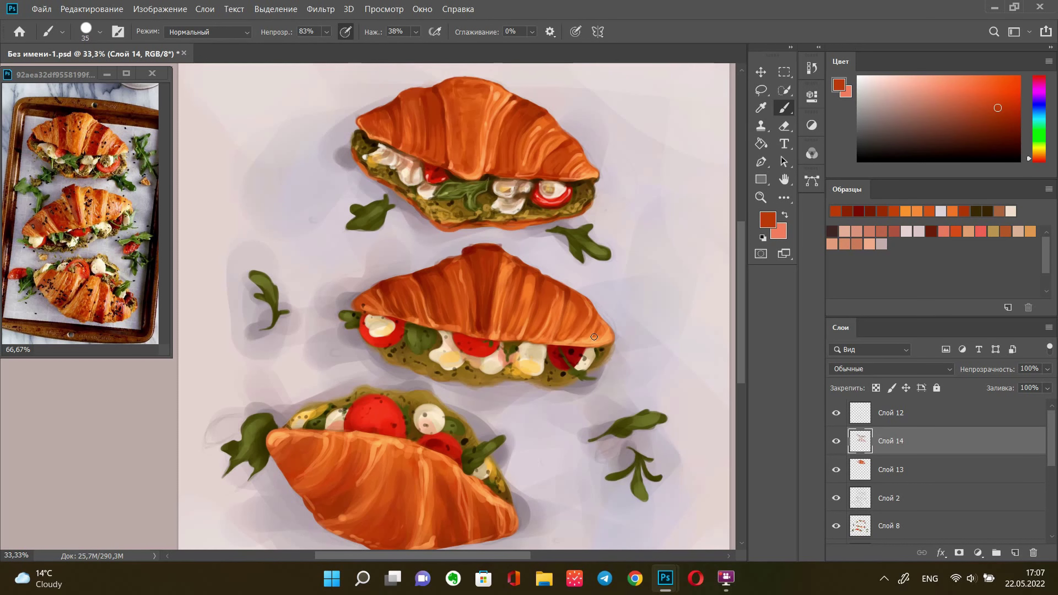
{"action": "left_click", "coordinate": [489, 308], "text": "alt"}
{"action": "key", "text": "ctrl+s"}
{"action": "key", "text": "bracketleft"}
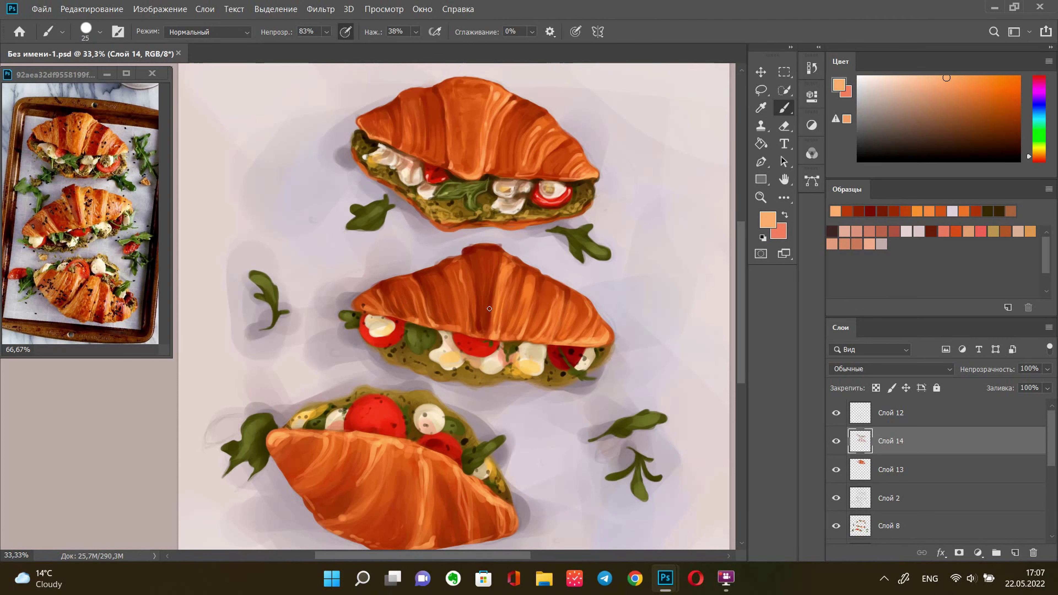
{"action": "mouse_move", "coordinate": [495, 266]}
{"action": "left_mouse_down"}
{"action": "mouse_move", "coordinate": [485, 329]}
{"action": "mouse_move", "coordinate": [488, 301]}
{"action": "mouse_move", "coordinate": [494, 319]}
{"action": "left_mouse_up"}
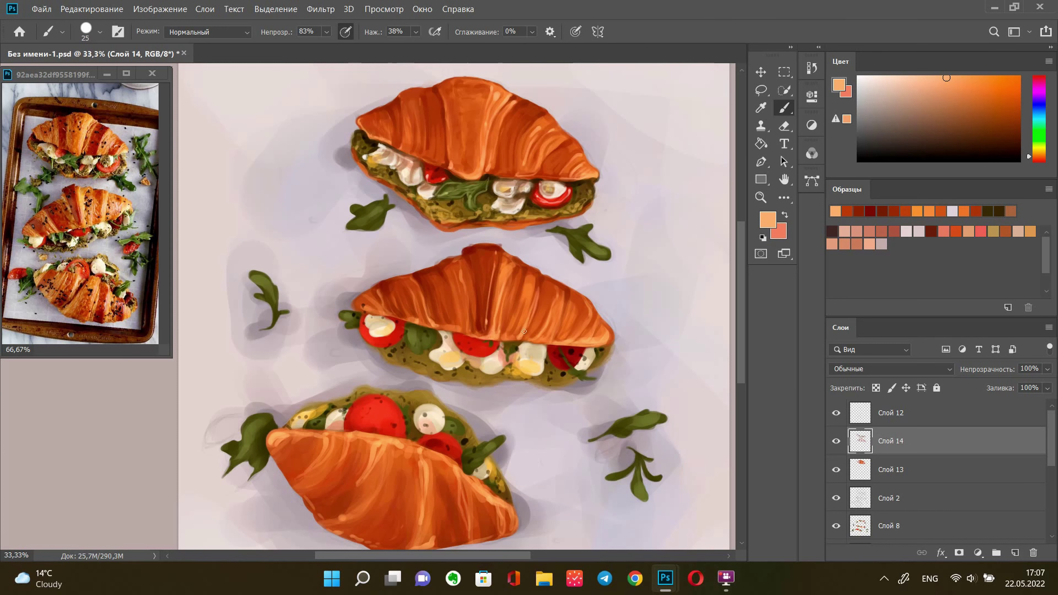
Add light highlights on the middle croissant's left crust and the top croissant's crust
{"action": "key", "text": "bracketleft"}
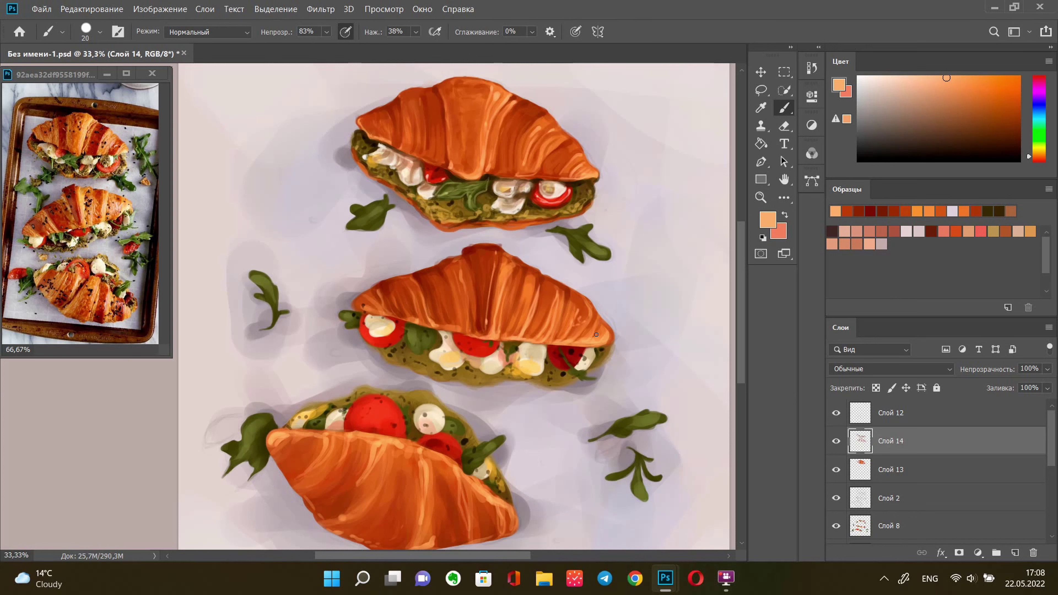
{"action": "mouse_move", "coordinate": [366, 317]}
{"action": "left_mouse_down"}
{"action": "mouse_move", "coordinate": [395, 292]}
{"action": "mouse_move", "coordinate": [427, 310]}
{"action": "left_mouse_up"}
{"action": "key", "text": "bracketright"}
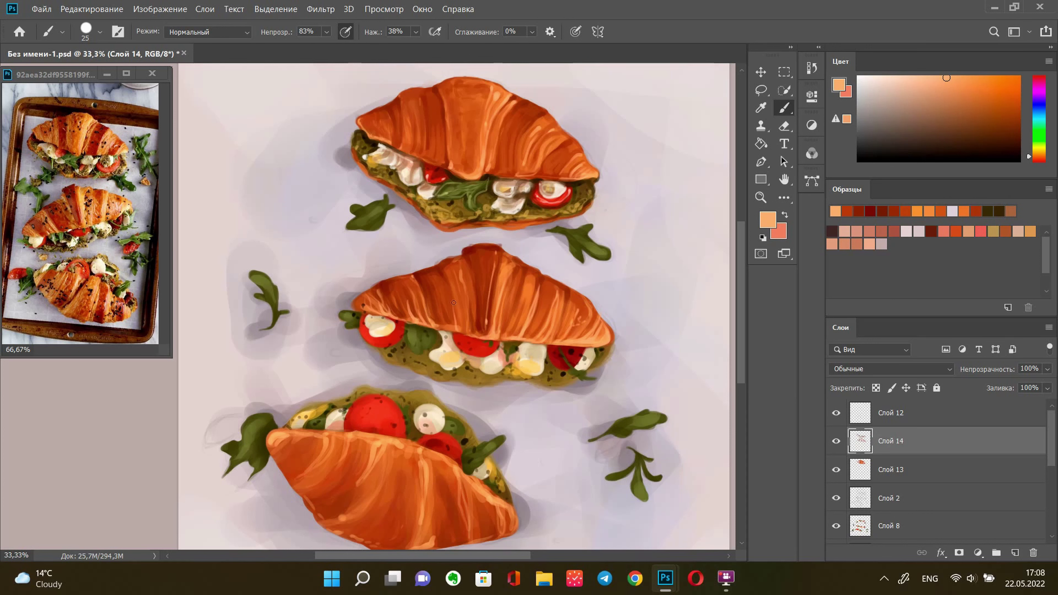
{"action": "left_click_drag", "start_coordinate": [503, 147], "coordinate": [503, 175]}
{"action": "left_click_drag", "start_coordinate": [522, 148], "coordinate": [522, 174]}
Shade the middle croissant's underside and darken the pesto below it in dark brown
{"action": "left_click", "coordinate": [487, 146], "text": "alt"}
{"action": "key", "text": "bracketright"}
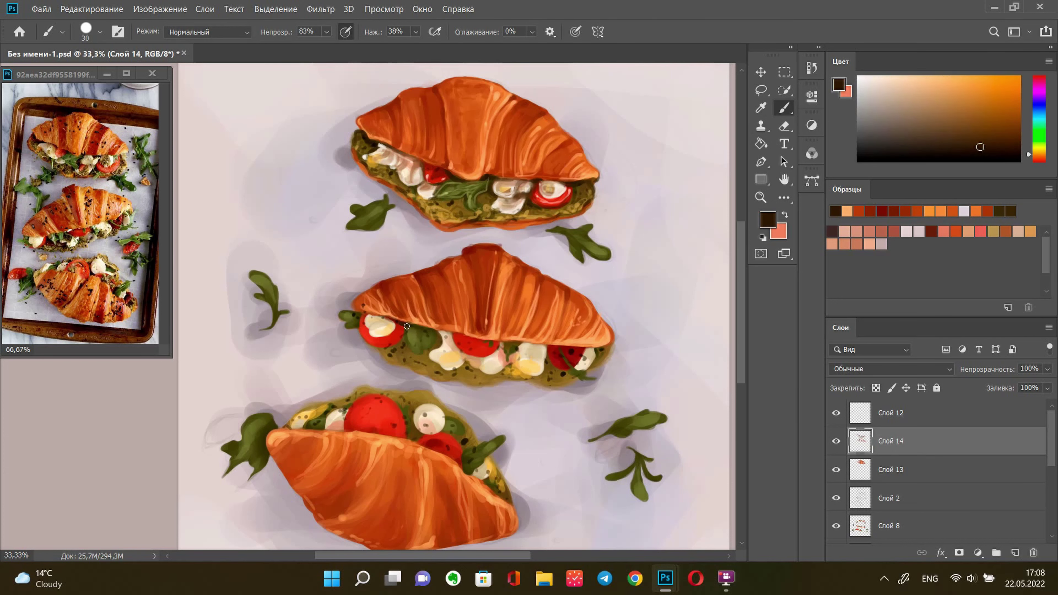
{"action": "left_click_drag", "start_coordinate": [435, 330], "coordinate": [612, 348]}
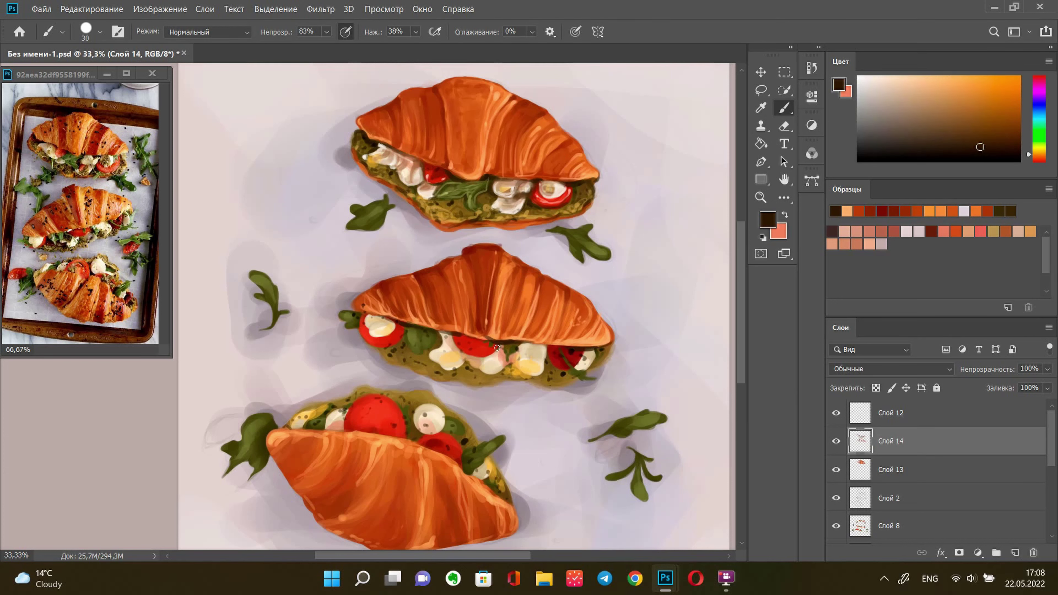
{"action": "left_click_drag", "start_coordinate": [401, 345], "coordinate": [387, 360]}
{"action": "left_click_drag", "start_coordinate": [563, 371], "coordinate": [537, 379]}
{"action": "left_click_drag", "start_coordinate": [588, 344], "coordinate": [612, 374]}
{"action": "left_click_drag", "start_coordinate": [435, 363], "coordinate": [415, 383]}
{"action": "left_click_drag", "start_coordinate": [480, 383], "coordinate": [455, 379]}
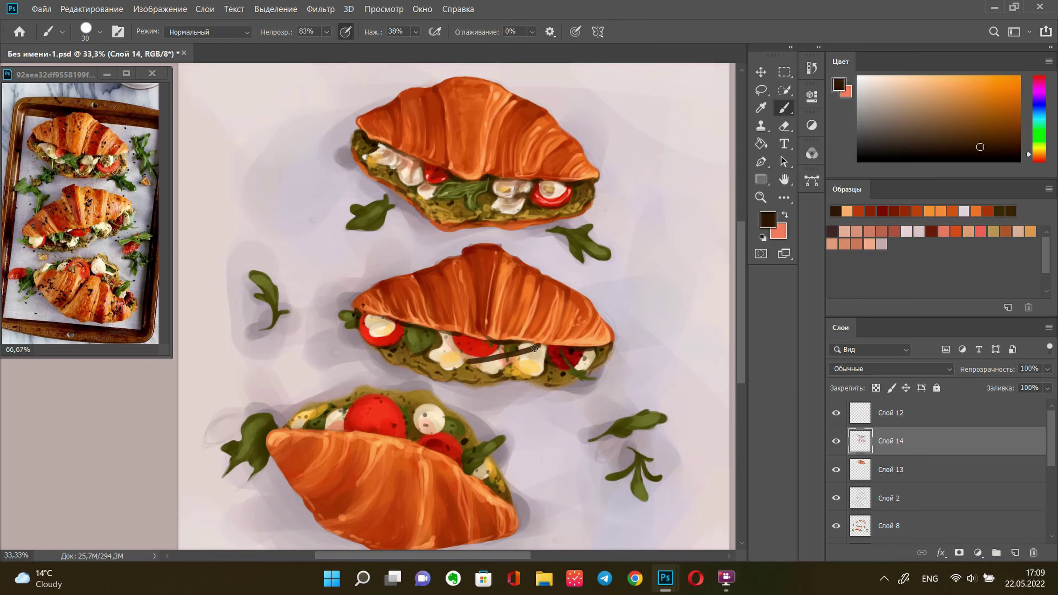
{"action": "key", "text": "space"}
{"action": "left_click_drag", "start_coordinate": [612, 286], "coordinate": [605, 264]}
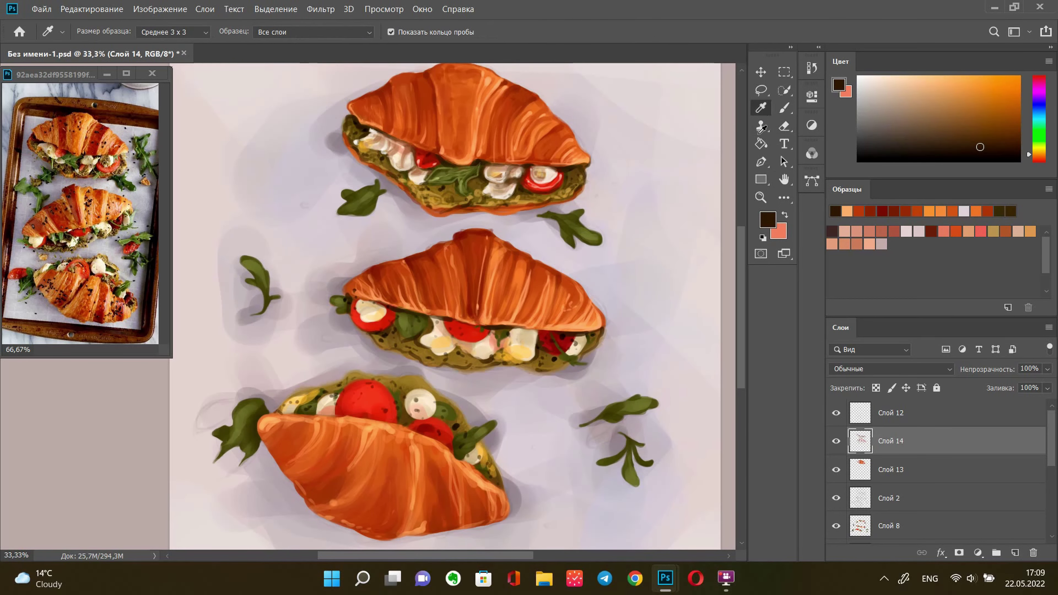
Brush dark red fold streaks across the bottom croissant's crust with a larger brush
{"action": "left_click", "coordinate": [466, 237], "text": "alt"}
{"action": "key", "text": "bracketright"}
{"action": "mouse_move", "coordinate": [380, 441]}
{"action": "left_mouse_down"}
{"action": "mouse_move", "coordinate": [358, 500]}
{"action": "mouse_move", "coordinate": [402, 530]}
{"action": "left_mouse_up"}
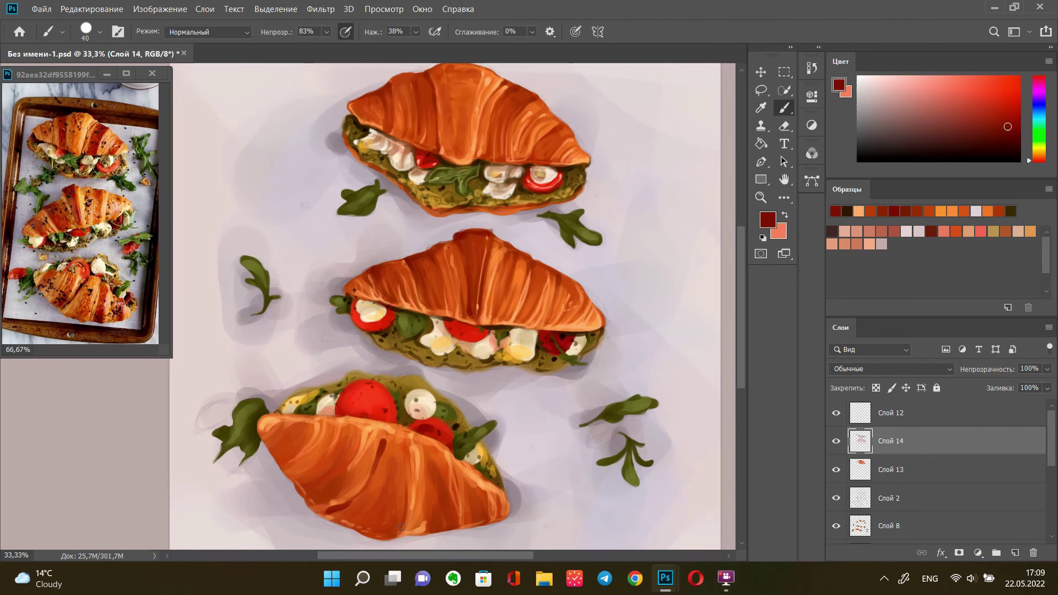
{"action": "mouse_move", "coordinate": [431, 470]}
{"action": "left_mouse_down"}
{"action": "mouse_move", "coordinate": [446, 536]}
{"action": "mouse_move", "coordinate": [459, 487]}
{"action": "left_mouse_up"}
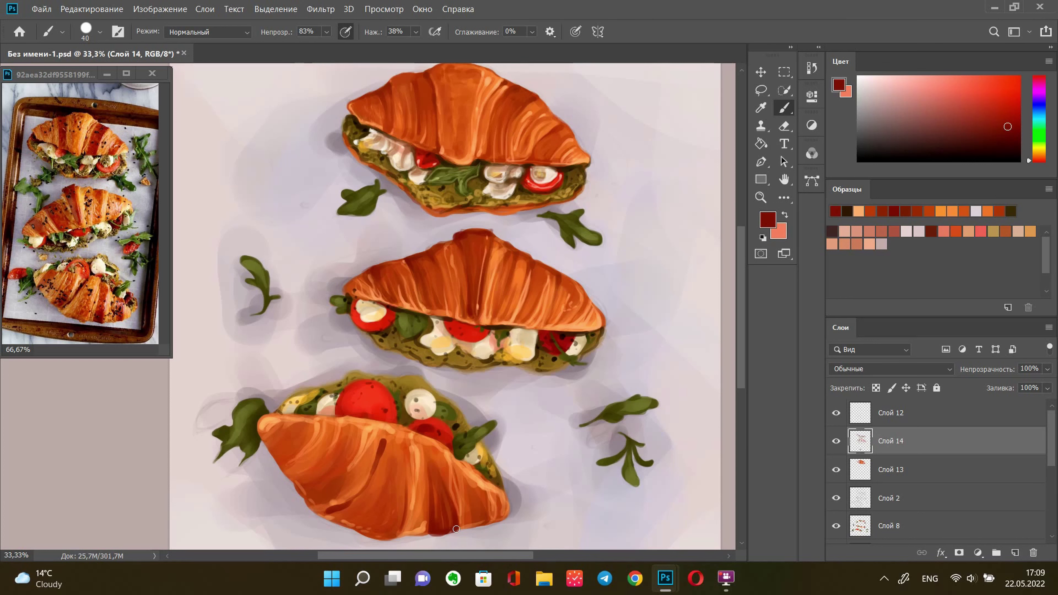
{"action": "key", "text": "e"}
{"action": "key", "text": "b"}
Add orange-red curved folds and darker red strokes to the bottom croissant's right and lower edges
{"action": "left_click", "coordinate": [310, 431], "text": "alt"}
{"action": "left_click_drag", "start_coordinate": [313, 424], "coordinate": [293, 448]}
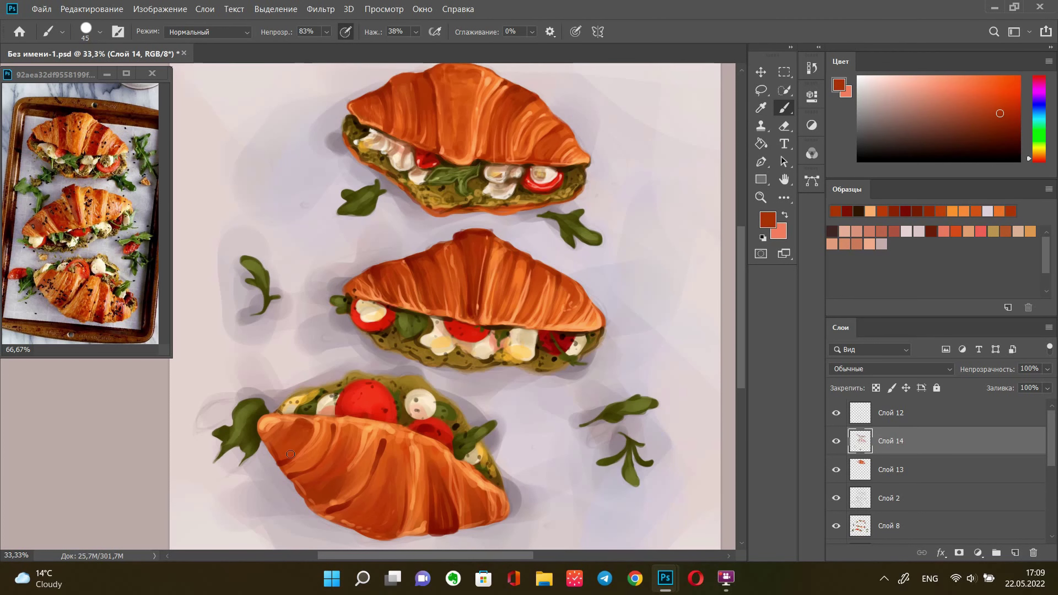
{"action": "left_click_drag", "start_coordinate": [350, 419], "coordinate": [399, 512]}
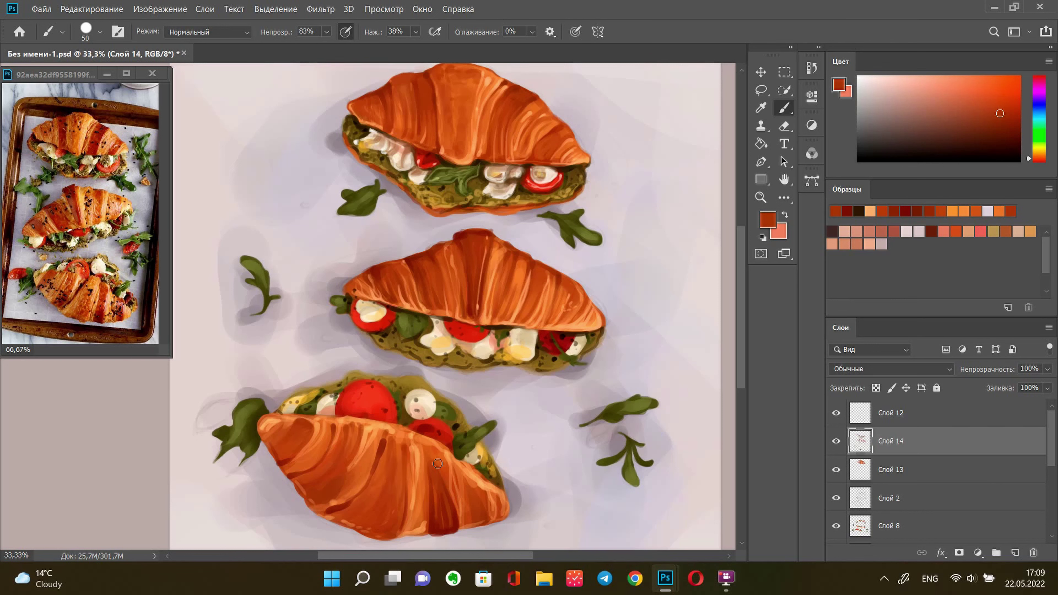
{"action": "left_click", "coordinate": [451, 496], "text": "alt"}
{"action": "mouse_move", "coordinate": [453, 475]}
{"action": "left_mouse_down"}
{"action": "mouse_move", "coordinate": [454, 527]}
{"action": "mouse_move", "coordinate": [495, 523]}
{"action": "left_mouse_up"}
{"action": "left_click_drag", "start_coordinate": [406, 541], "coordinate": [355, 532]}
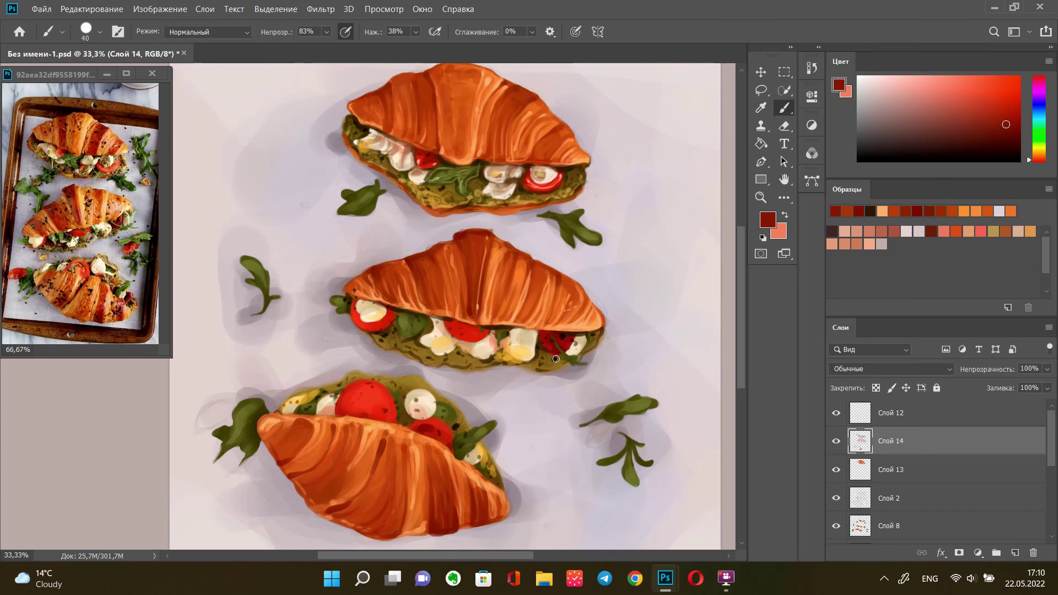
Line the bottom croissant's upper edge with dark brown sampled from the other croissants
{"action": "left_click", "coordinate": [496, 325], "text": "alt"}
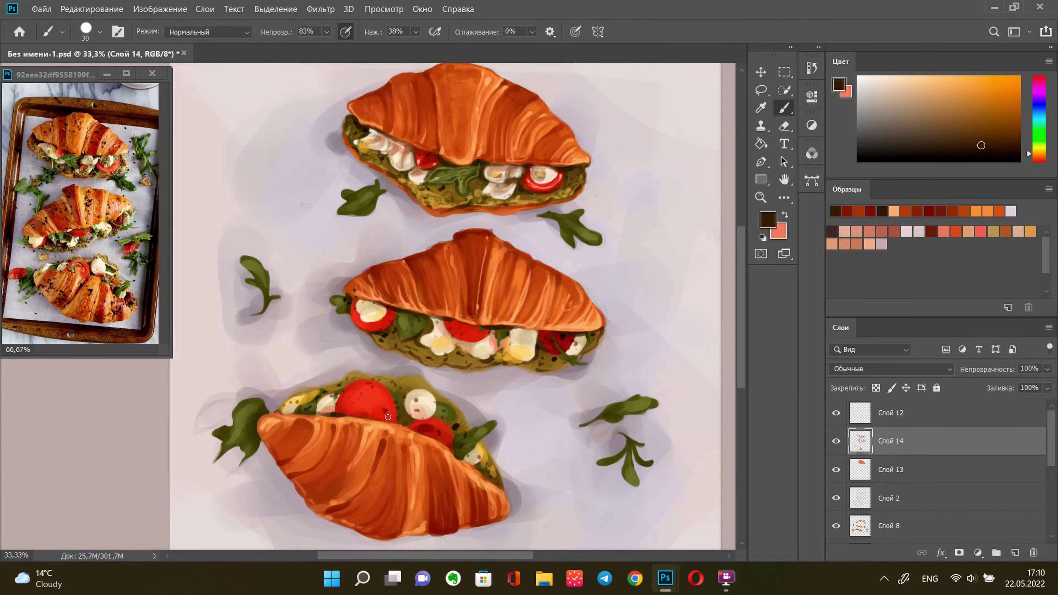
{"action": "left_click", "coordinate": [474, 161], "text": "alt"}
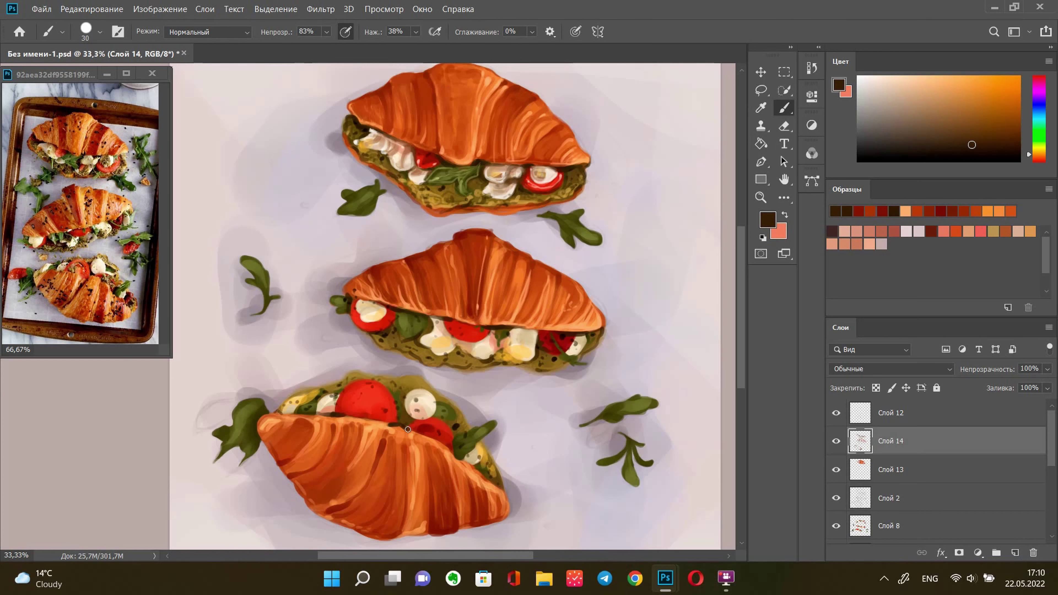
{"action": "left_click_drag", "start_coordinate": [441, 444], "coordinate": [490, 478]}
{"action": "left_click_drag", "start_coordinate": [292, 409], "coordinate": [382, 421]}
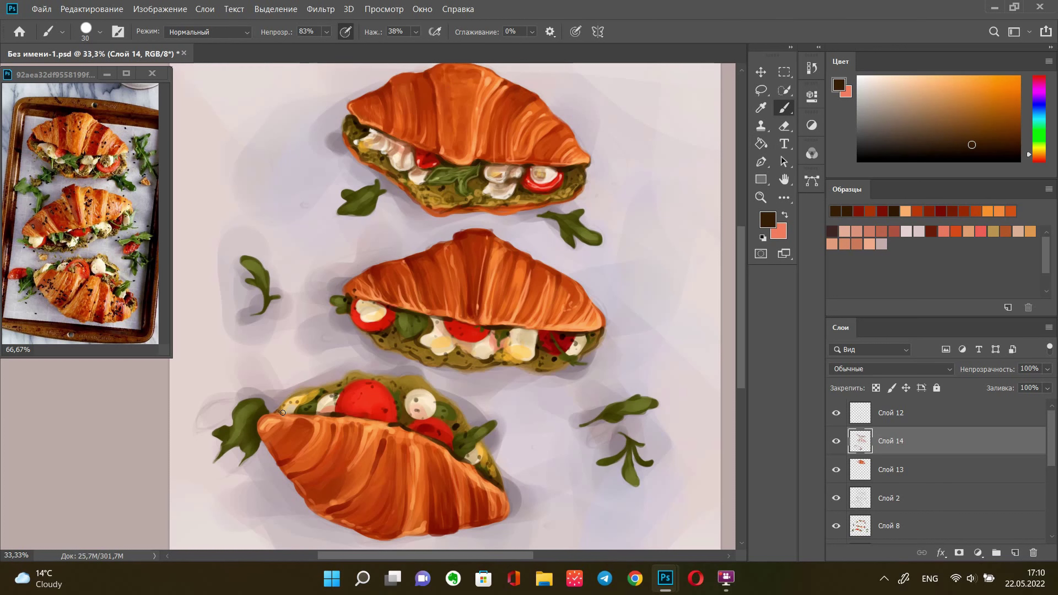
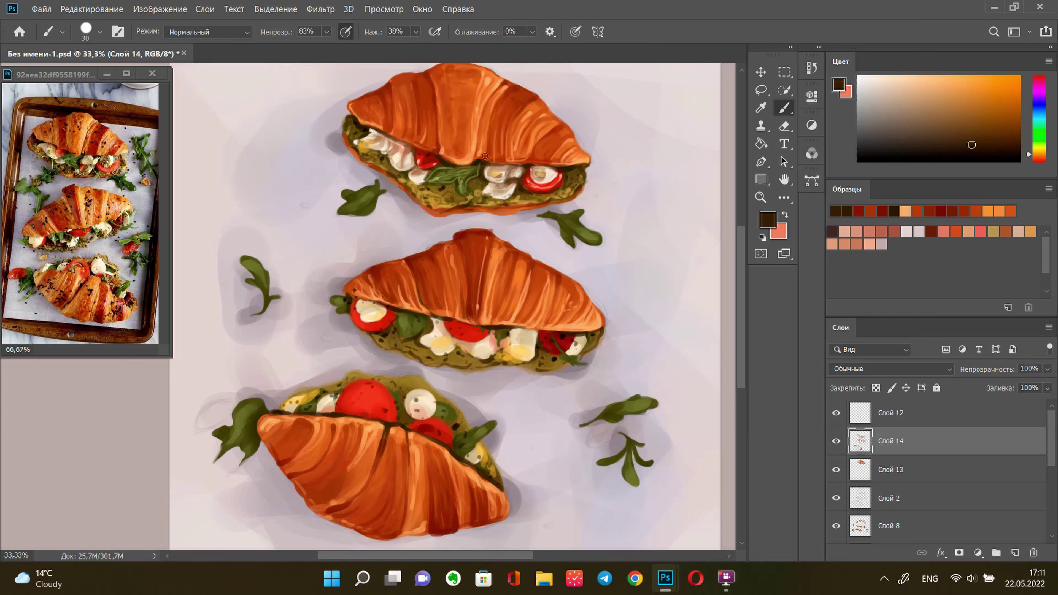
Save the painting and shade the middle croissant's white cheese with grey strokes
{"action": "key", "text": "ctrl+s"}
{"action": "key", "text": "i"}
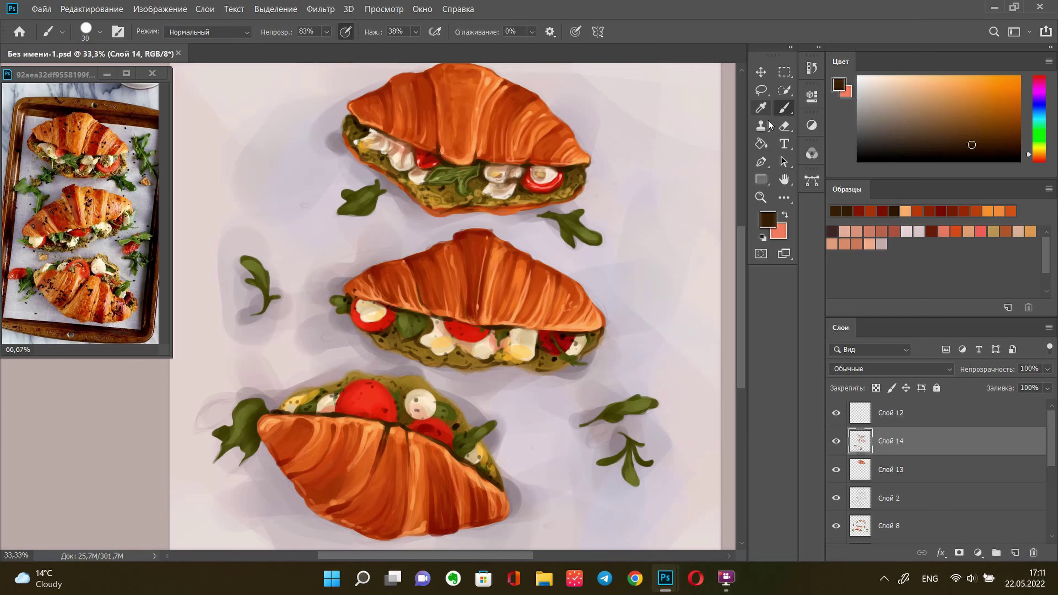
{"action": "left_click", "coordinate": [506, 173]}
{"action": "key", "text": "b"}
{"action": "right_click", "coordinate": [643, 211]}
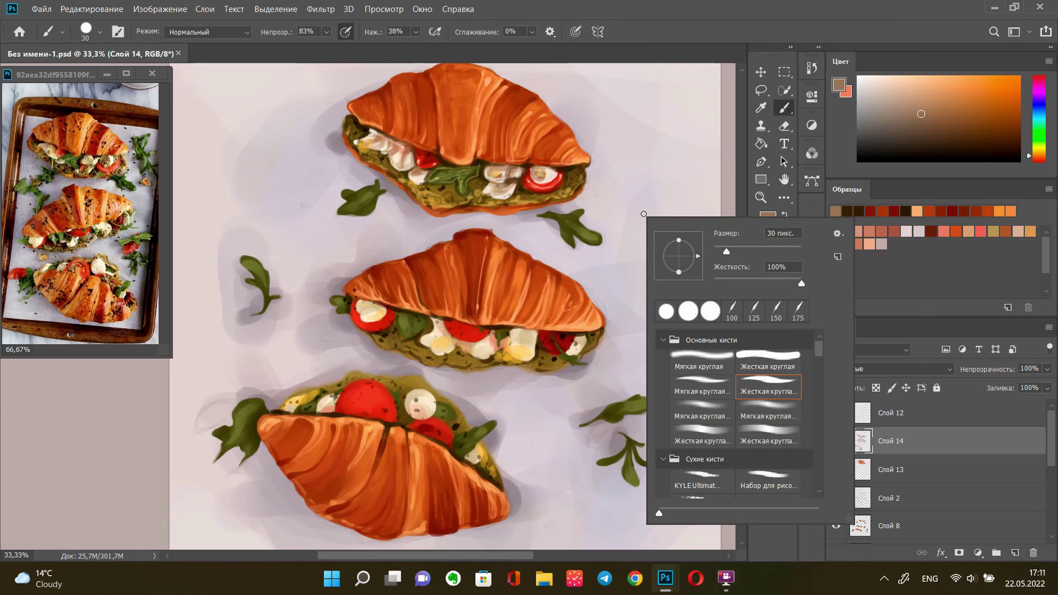
{"action": "key", "text": "Escape"}
{"action": "key", "text": "]"}
{"action": "mouse_move", "coordinate": [517, 336]}
{"action": "left_mouse_down"}
{"action": "mouse_move", "coordinate": [512, 345]}
{"action": "mouse_move", "coordinate": [516, 331]}
{"action": "left_mouse_up"}
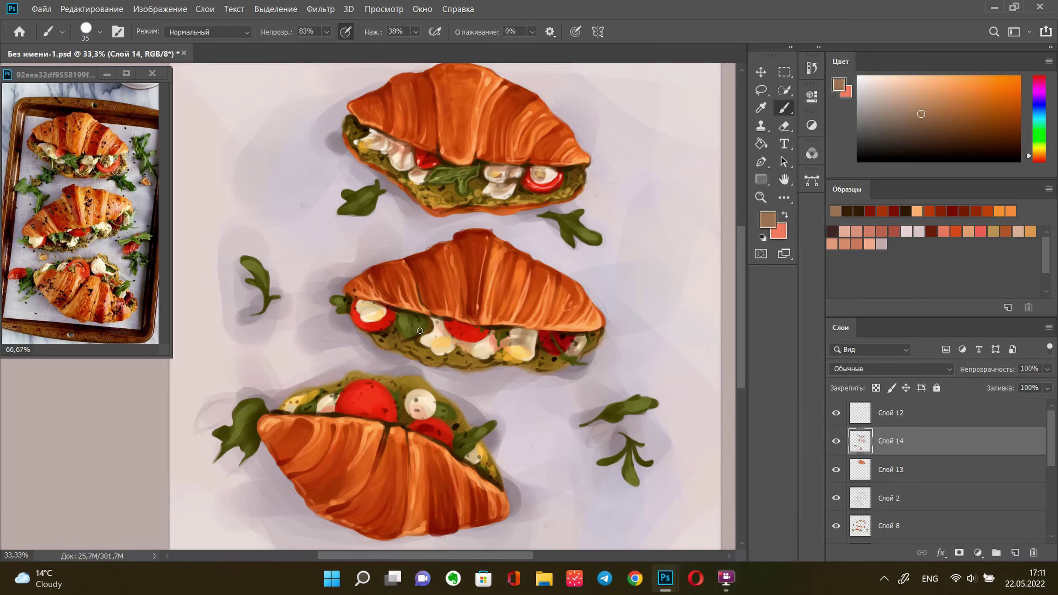
{"action": "key", "text": "]"}
{"action": "left_click_drag", "start_coordinate": [425, 333], "coordinate": [462, 340]}
Add small dark brown marks on the middle croissant's cheese with a finer brush
{"action": "key", "text": "]"}
{"action": "key", "text": "]"}
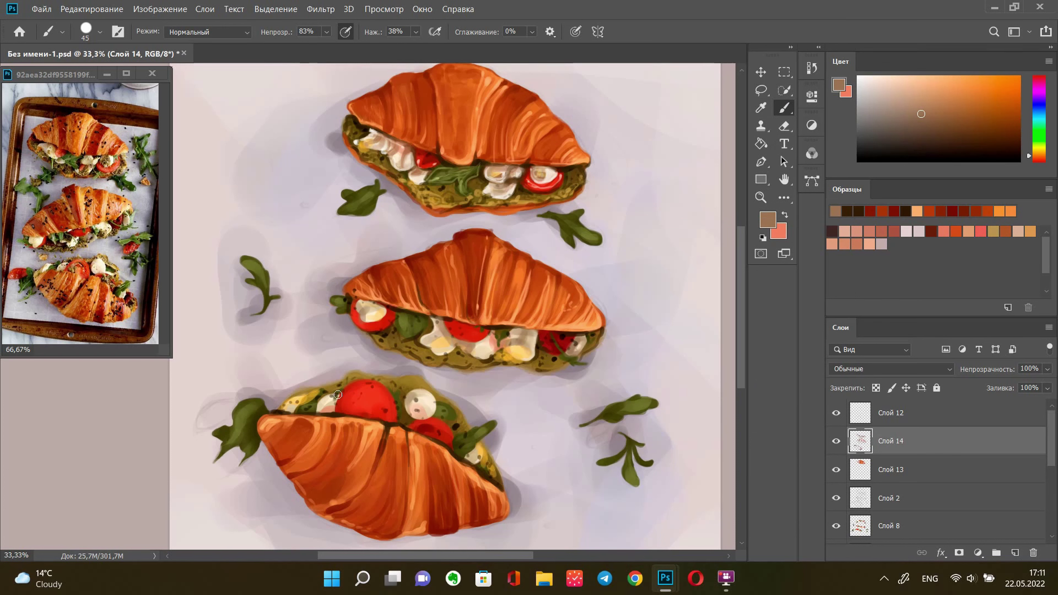
{"action": "left_click", "coordinate": [521, 348], "text": "alt"}
{"action": "left_click", "coordinate": [521, 185], "text": "alt"}
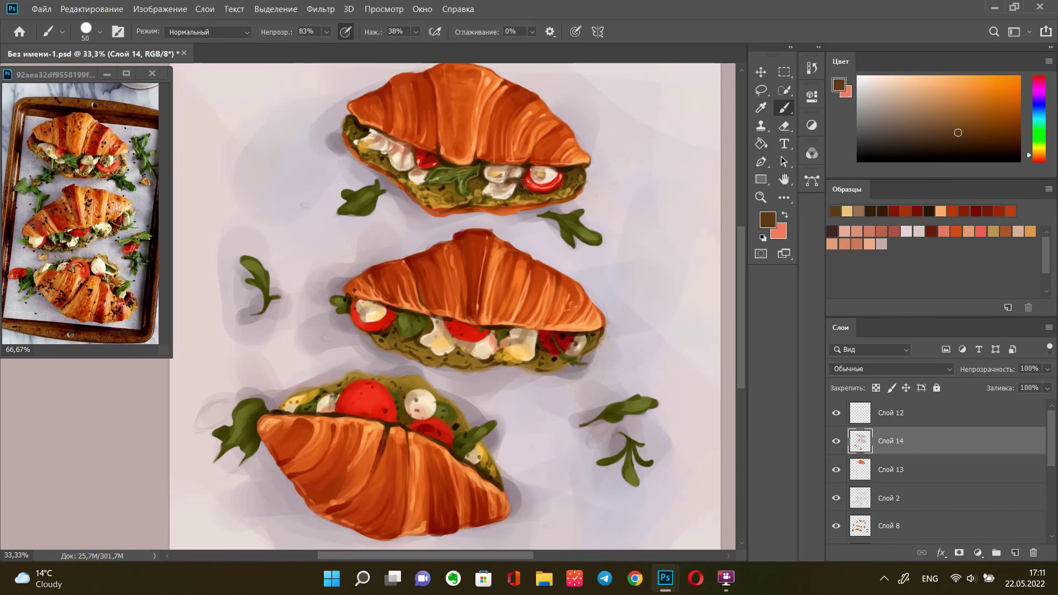
{"action": "key", "text": "["}
{"action": "key", "text": "["}
{"action": "key", "text": "["}
{"action": "left_click_drag", "start_coordinate": [453, 338], "coordinate": [461, 344]}
{"action": "left_click_drag", "start_coordinate": [521, 329], "coordinate": [533, 338]}
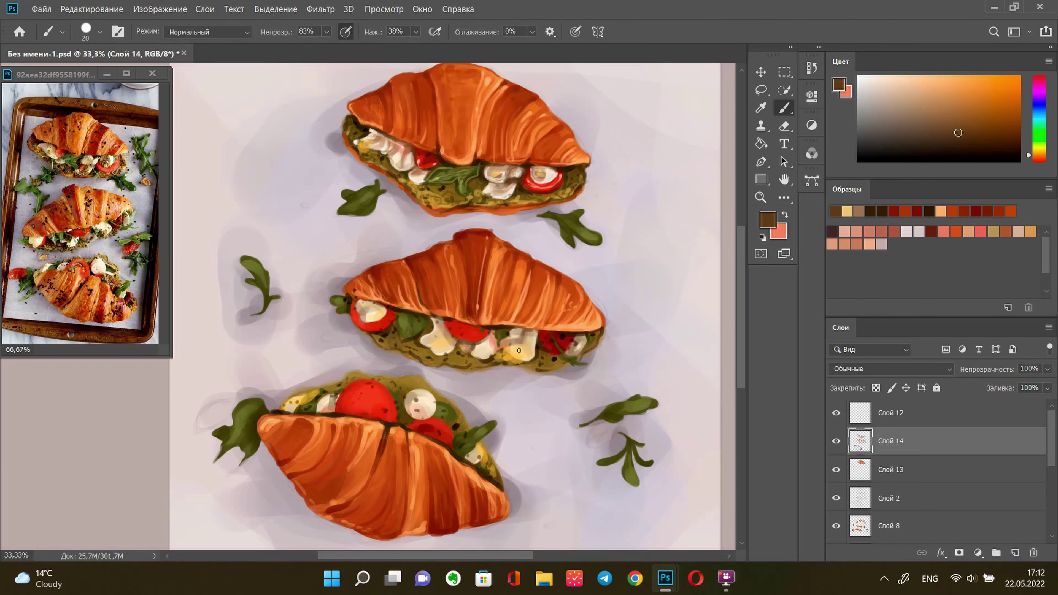
{"action": "key", "text": "bracketright"}
Paint orange-salmon highlights on the bottom croissant's front tomato
{"action": "left_click", "coordinate": [552, 184], "text": "alt"}
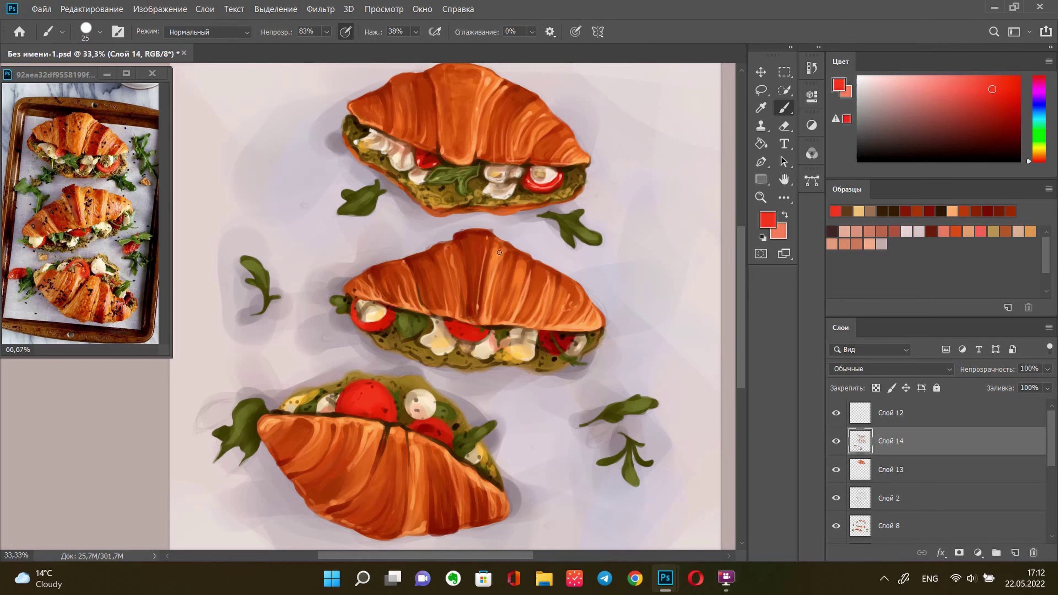
{"action": "key", "text": "bracketleft"}
{"action": "key", "text": "bracketleft"}
{"action": "left_click", "coordinate": [375, 394], "text": "alt"}
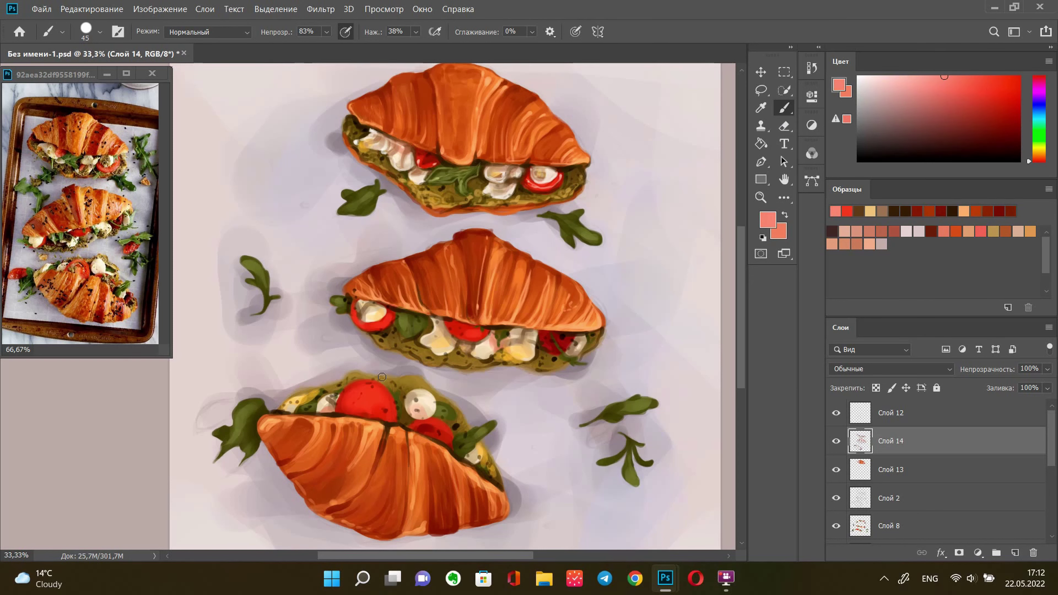
{"action": "left_click", "coordinate": [768, 220]}
{"action": "left_click", "coordinate": [739, 203]}
{"action": "left_click", "coordinate": [1010, 110]}
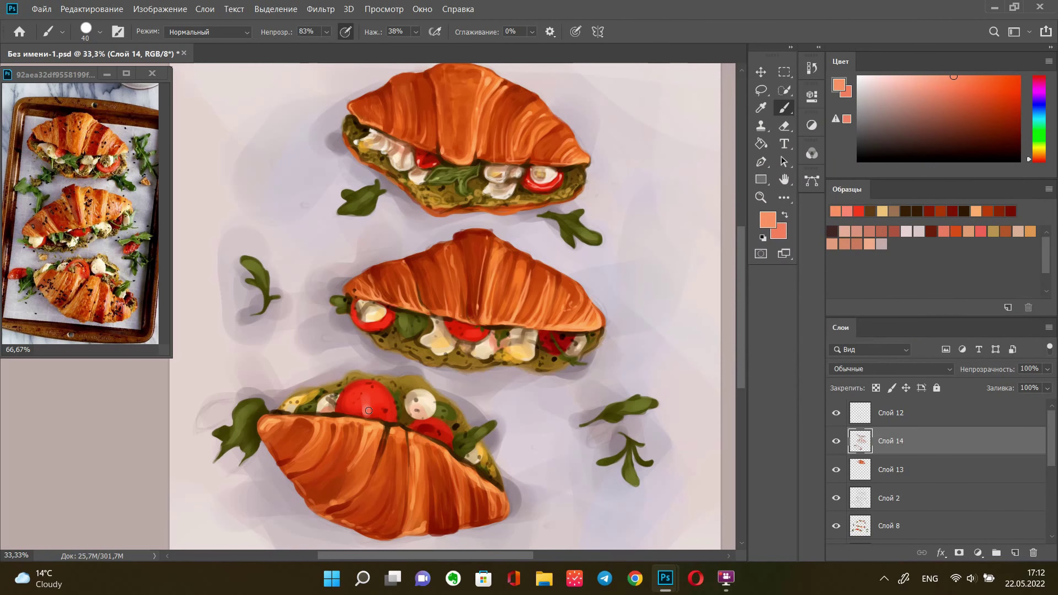
{"action": "mouse_move", "coordinate": [356, 405]}
{"action": "left_mouse_down"}
{"action": "mouse_move", "coordinate": [375, 395]}
{"action": "mouse_move", "coordinate": [366, 393]}
{"action": "left_mouse_up"}
Darken the middle croissant's left tomato with a deeper red
{"action": "key", "text": "bracketleft"}
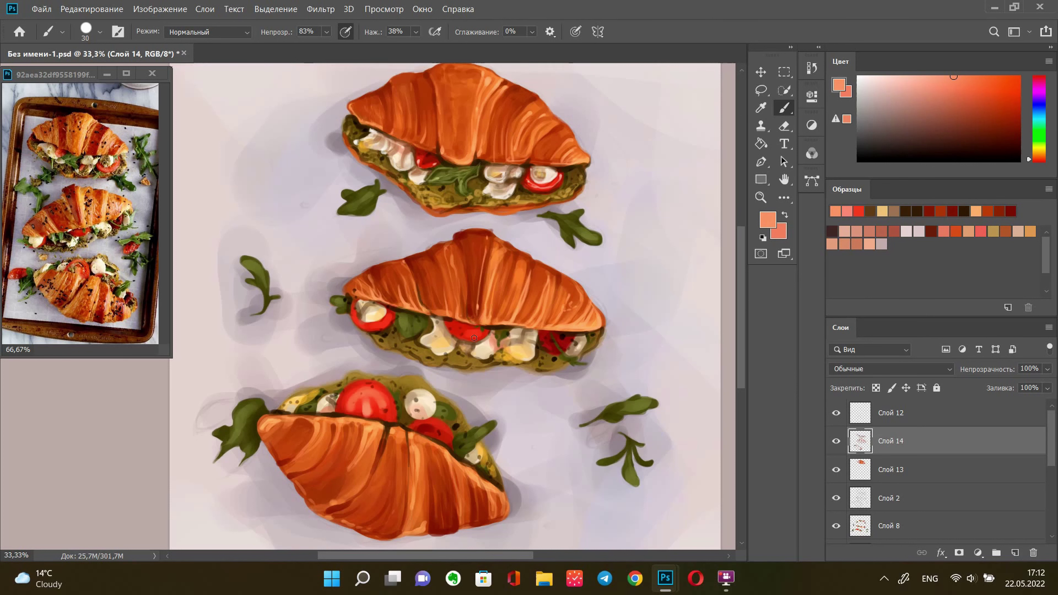
{"action": "left_click", "coordinate": [530, 183], "text": "alt"}
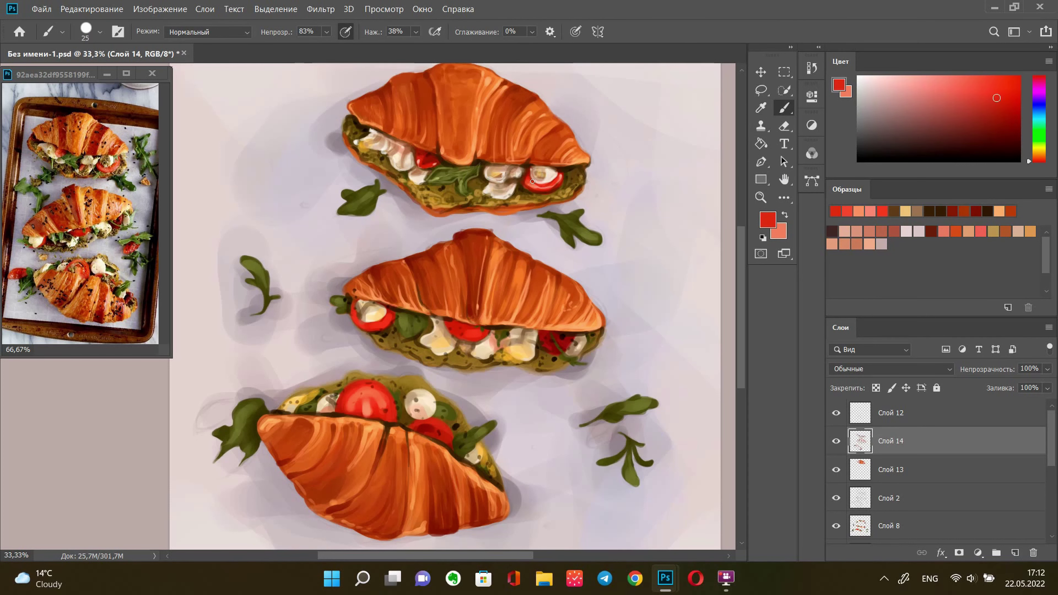
{"action": "left_click", "coordinate": [379, 334], "text": "alt"}
{"action": "key", "text": "bracketleft"}
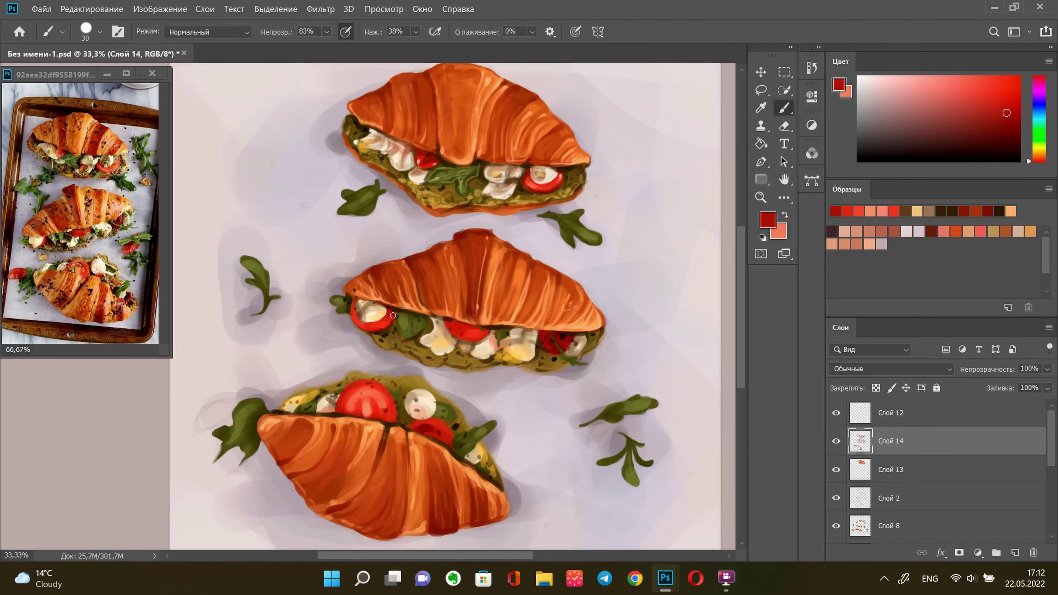
{"action": "mouse_move", "coordinate": [392, 313]}
{"action": "left_mouse_down"}
{"action": "mouse_move", "coordinate": [390, 325]}
{"action": "mouse_move", "coordinate": [354, 299]}
{"action": "left_mouse_up"}
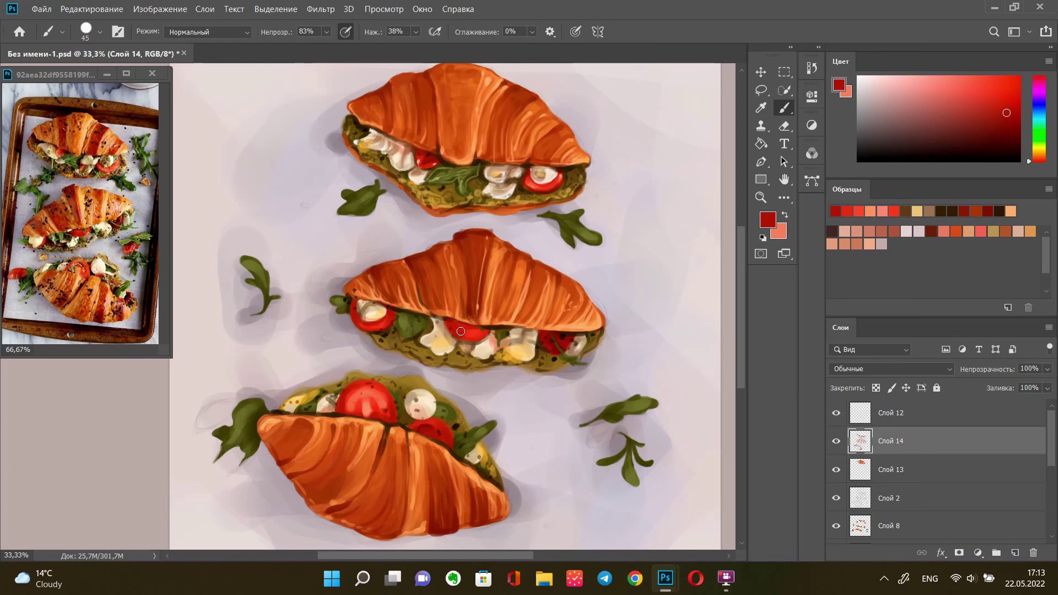
{"action": "key", "text": "bracketleft"}
Brighten the middle croissant's mozzarella with light pink strokes
{"action": "left_click", "coordinate": [624, 191], "text": "alt"}
{"action": "right_click", "coordinate": [623, 191]}
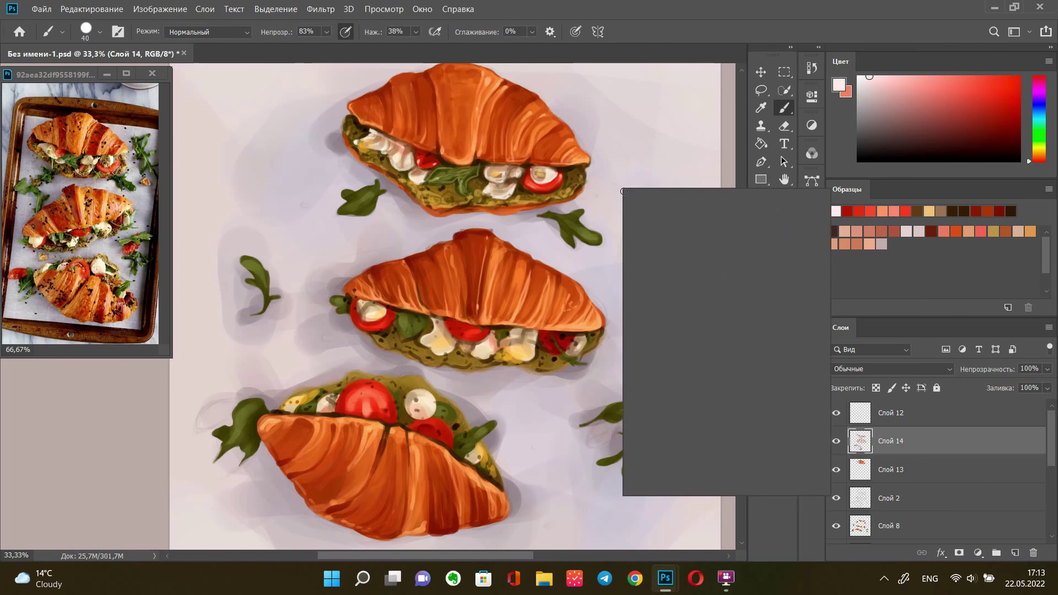
{"action": "key", "text": "Escape"}
{"action": "key", "text": "bracketleft"}
{"action": "key", "text": "bracketleft"}
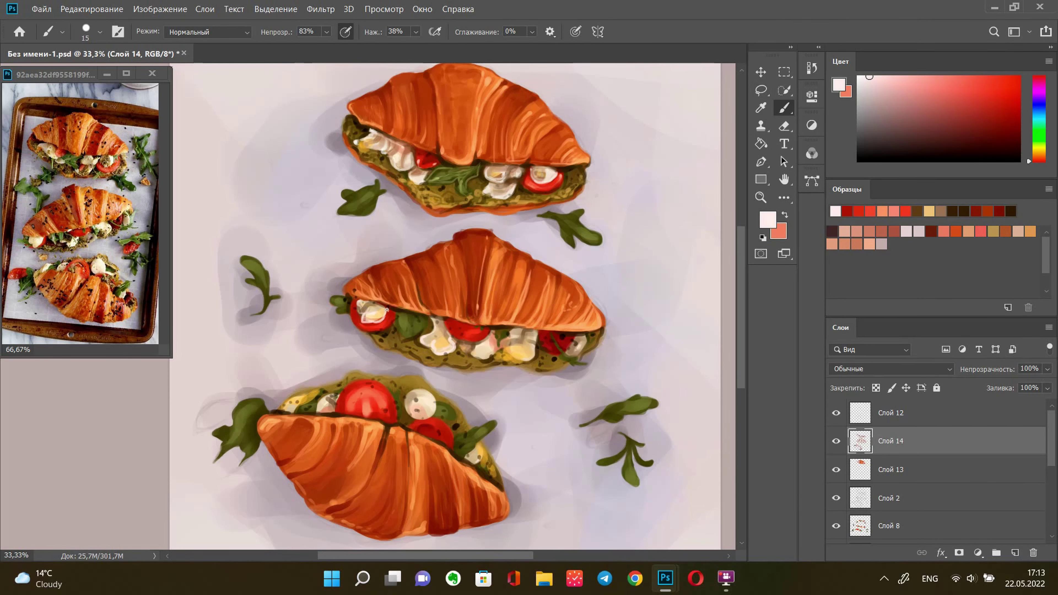
{"action": "key", "text": "bracketright"}
{"action": "mouse_move", "coordinate": [521, 334]}
{"action": "left_mouse_down"}
{"action": "mouse_move", "coordinate": [537, 341]}
{"action": "mouse_move", "coordinate": [516, 356]}
{"action": "left_mouse_up"}
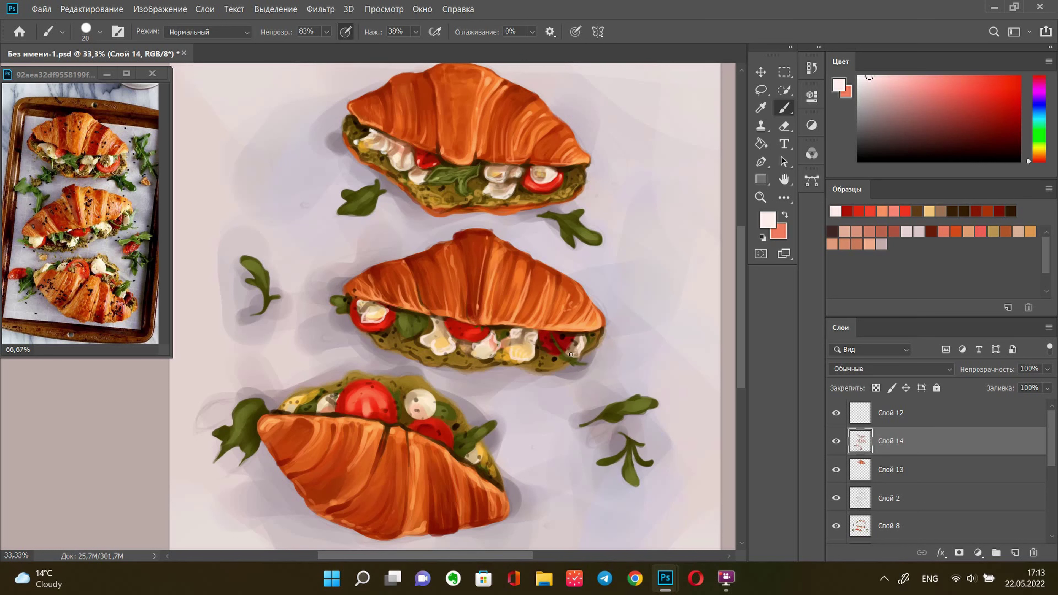
Dab pure white onto the bottom croissant's mozzarella
{"action": "left_click", "coordinate": [420, 404], "text": "alt"}
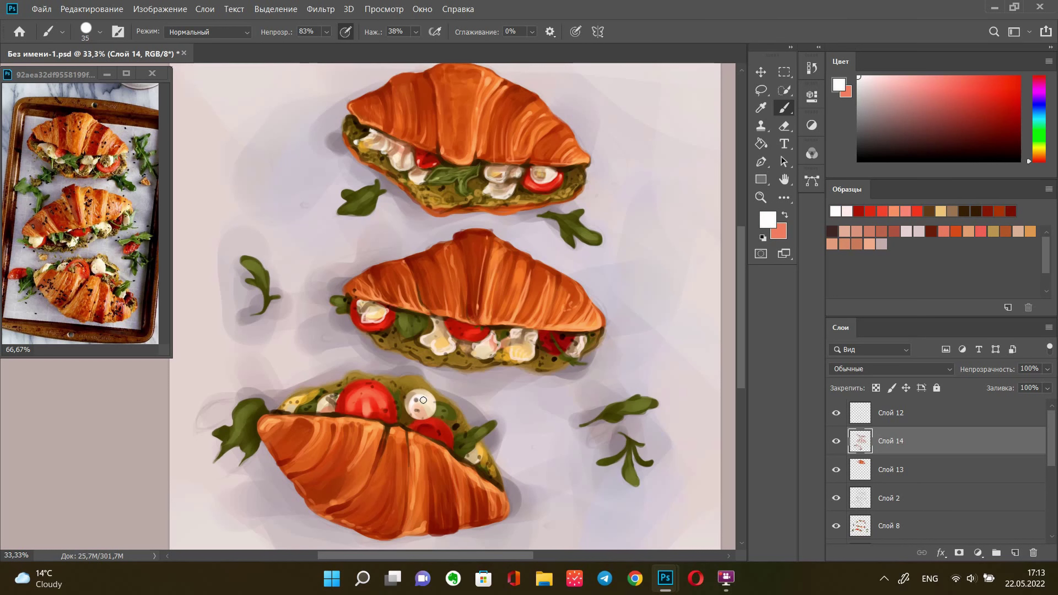
{"action": "key", "text": "bracketleft"}
{"action": "key", "text": "bracketright"}
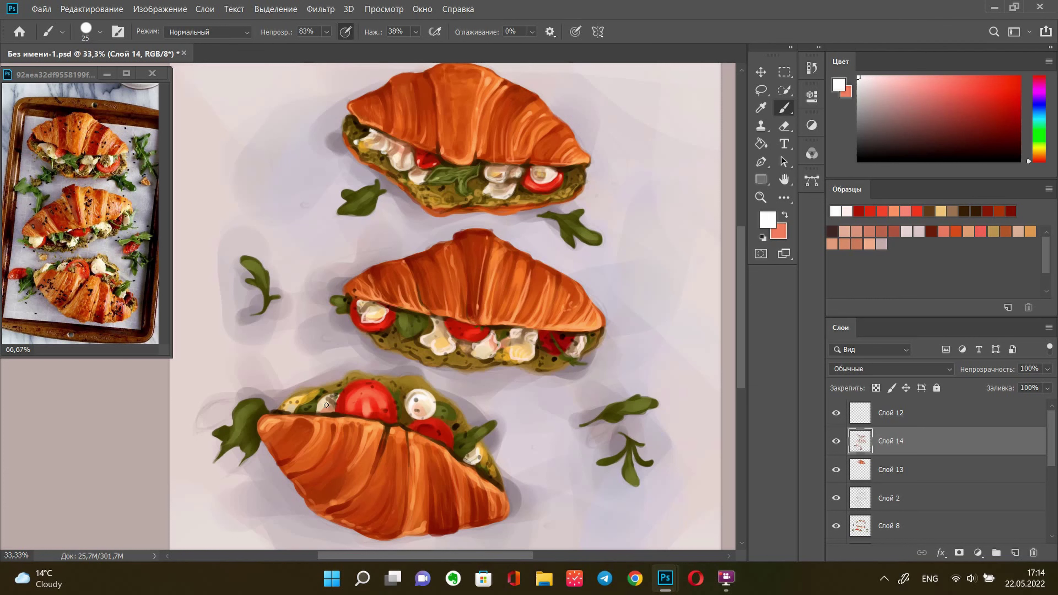
{"action": "left_click_drag", "start_coordinate": [296, 401], "coordinate": [284, 411]}
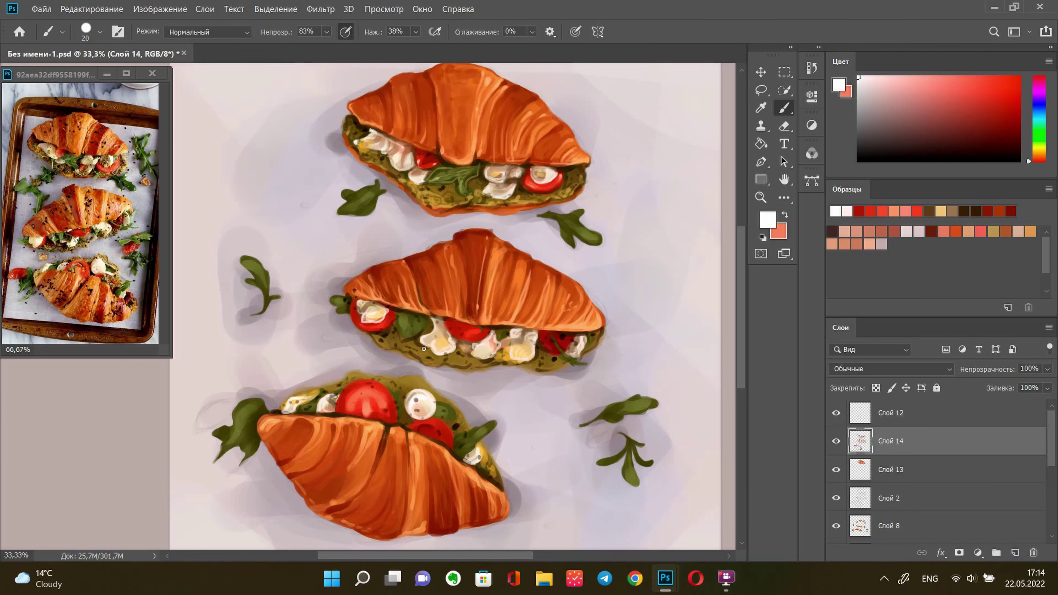
{"action": "key", "text": "bracketright"}
Lighten the leaf in the bottom croissant's filling with sampled olive green
{"action": "left_click", "coordinate": [429, 185], "text": "alt"}
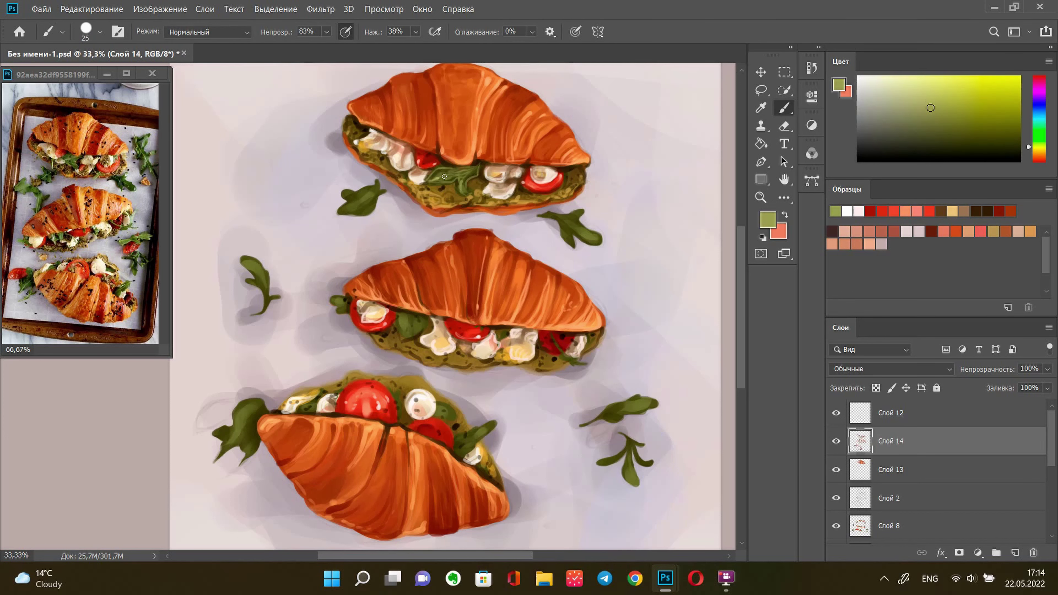
{"action": "key", "text": "bracketleft"}
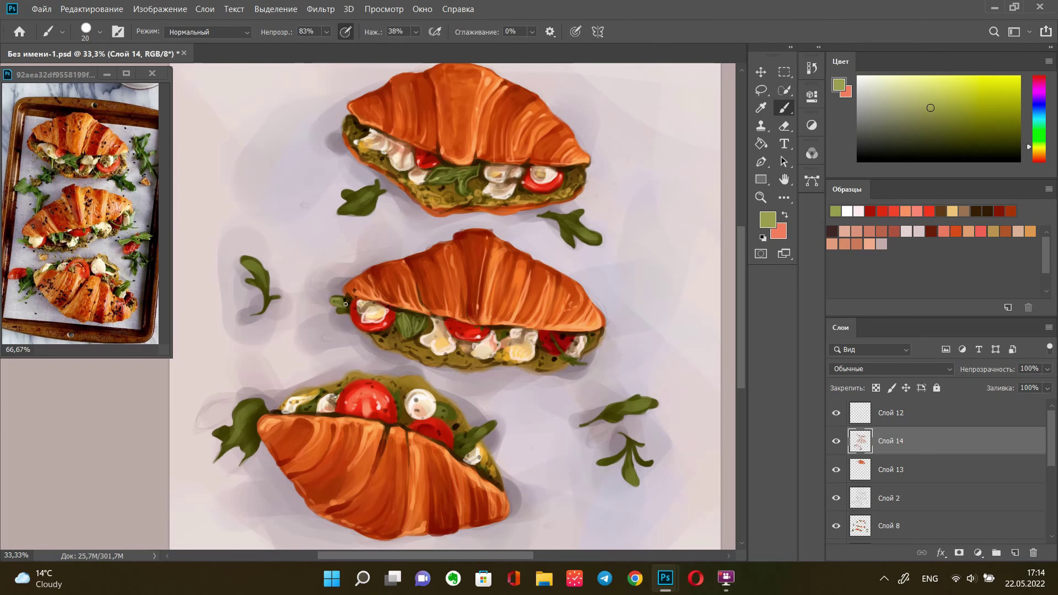
{"action": "key", "text": "bracketright"}
{"action": "left_click_drag", "start_coordinate": [477, 435], "coordinate": [454, 456]}
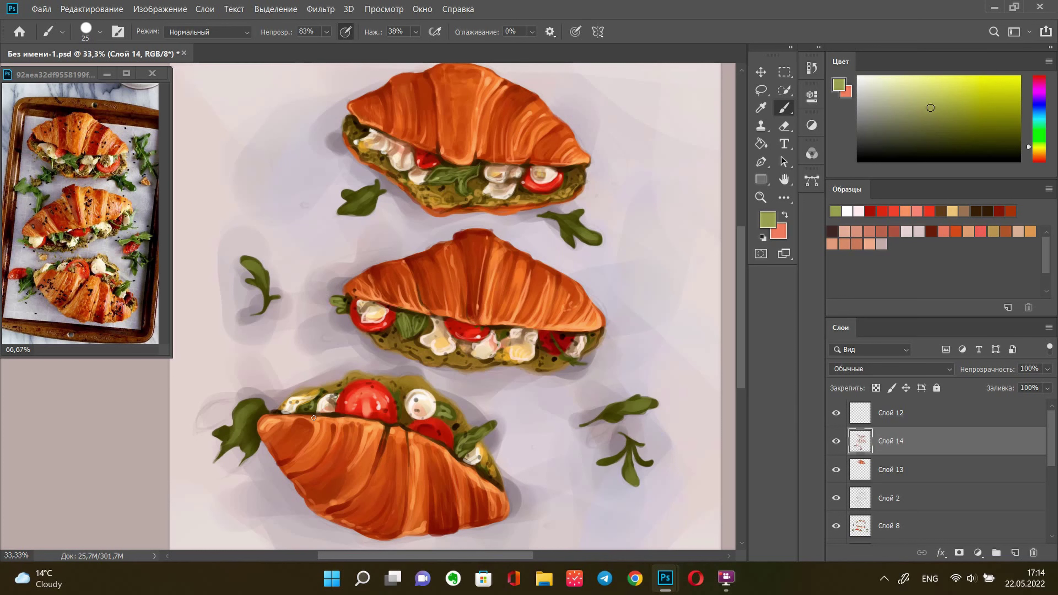
Darken the bottom filling's right edge with dark brown, then zoom out
{"action": "left_click", "coordinate": [375, 352], "text": "alt"}
{"action": "key", "text": "bracketleft"}
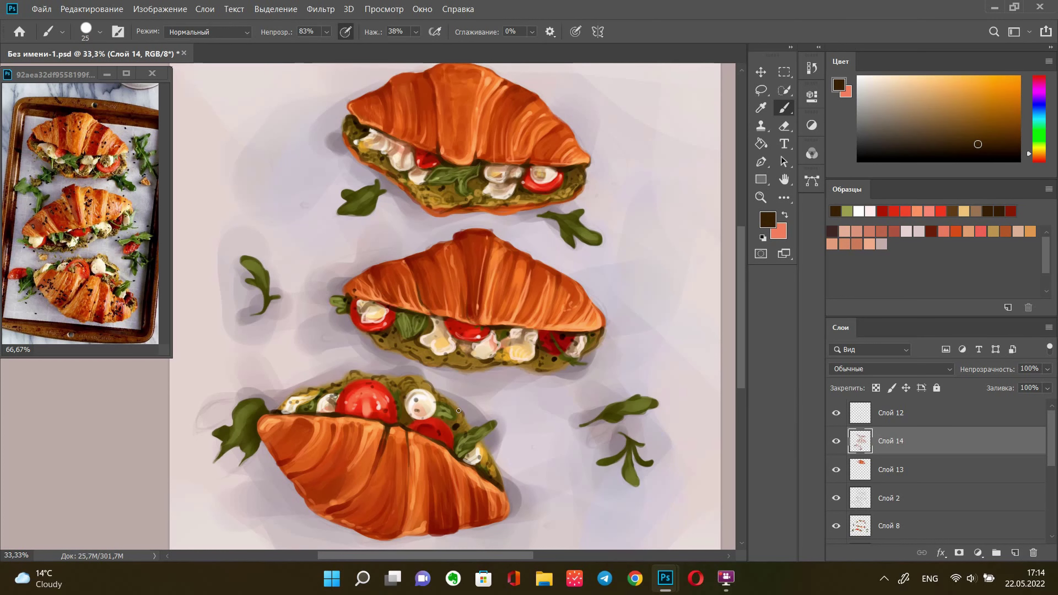
{"action": "left_click_drag", "start_coordinate": [458, 411], "coordinate": [495, 467]}
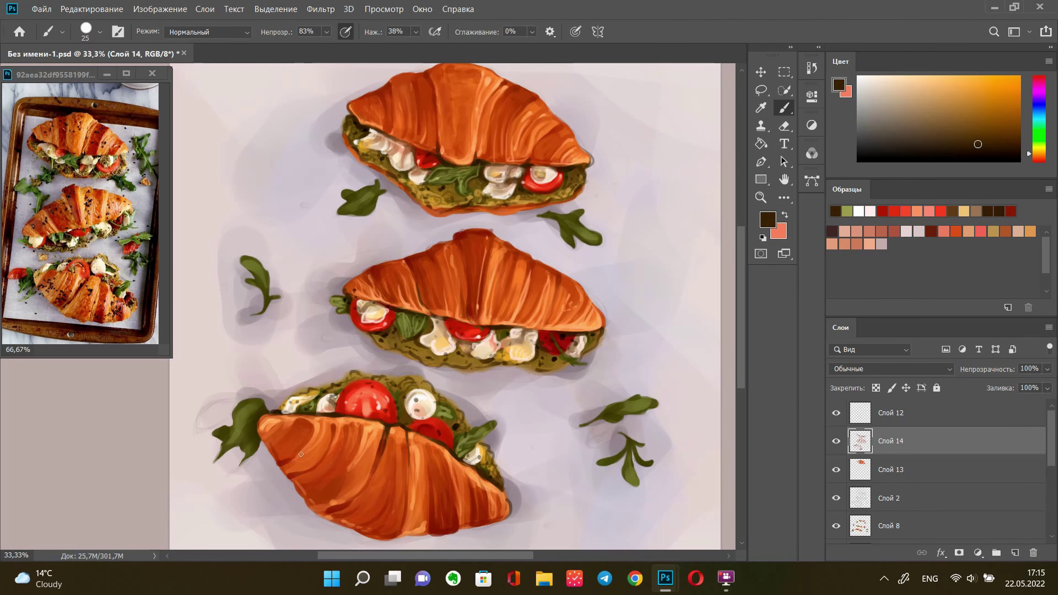
{"action": "key", "text": "ctrl+minus"}
Hide Слой 12, add a layer, and pick a darker red-brown with Слой 10 selected
{"action": "key", "text": "h"}
{"action": "left_click", "coordinate": [1015, 552]}
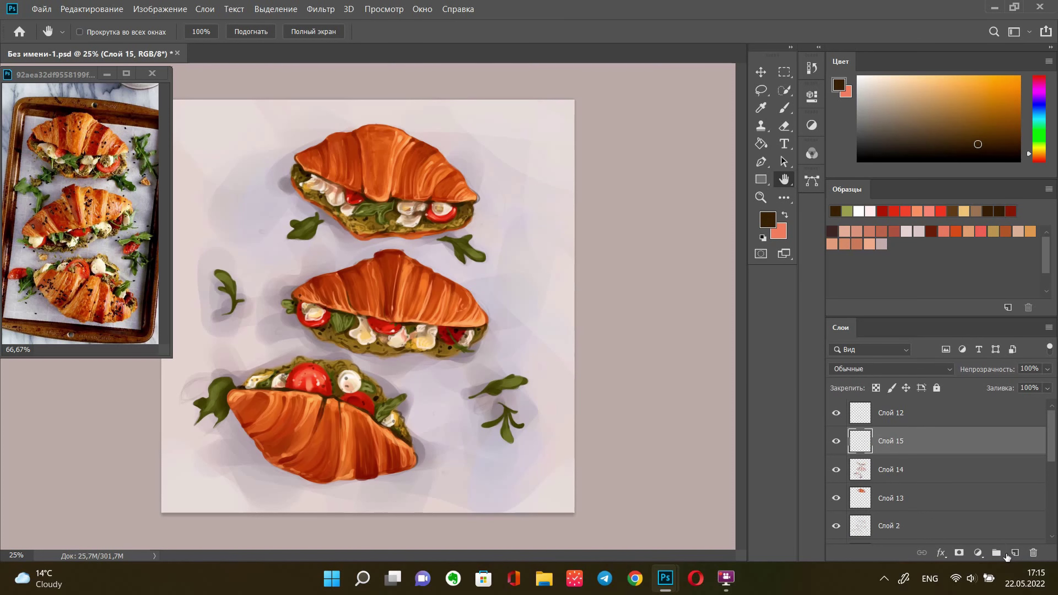
{"action": "left_click", "coordinate": [836, 441]}
{"action": "key", "text": "i"}
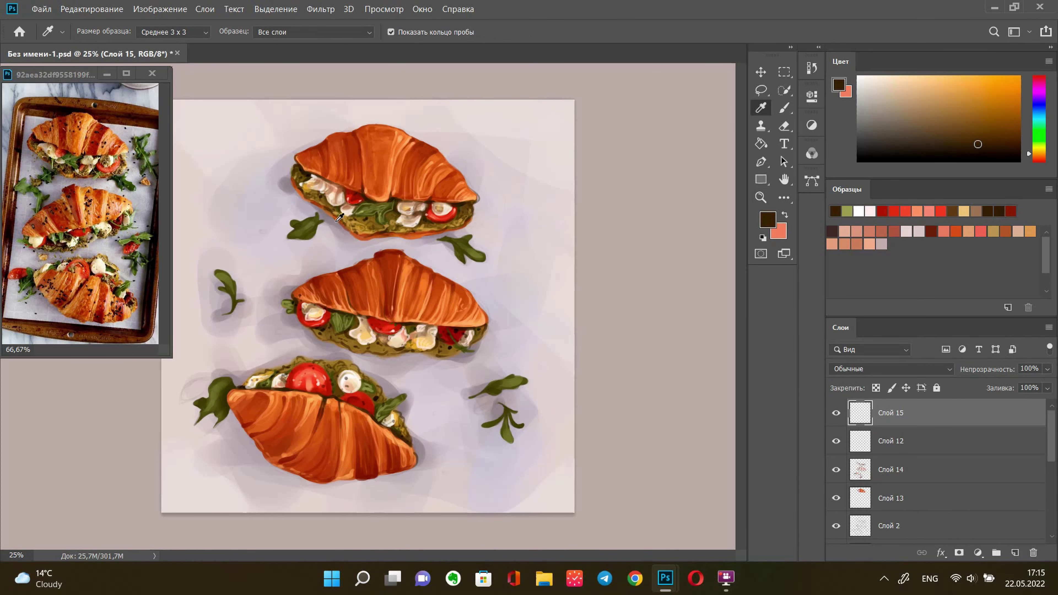
{"action": "left_click", "coordinate": [425, 272], "text": "ctrl"}
{"action": "left_click", "coordinate": [327, 215]}
{"action": "left_click", "coordinate": [768, 220]}
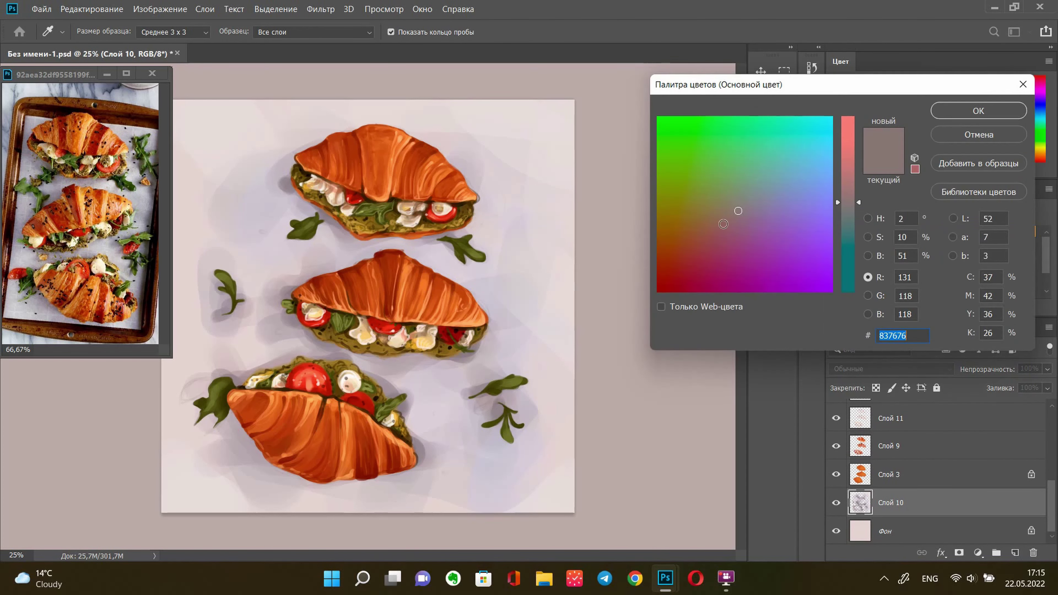
{"action": "left_click", "coordinate": [867, 219]}
{"action": "left_click", "coordinate": [694, 223]}
{"action": "key", "text": "Return"}
Add Слой 16 above Слой 10 and paint soft shadows with a soft round brush
{"action": "key", "text": "ctrl+shift+alt+n"}
{"action": "key", "text": "b"}
{"action": "right_click", "coordinate": [678, 381]}
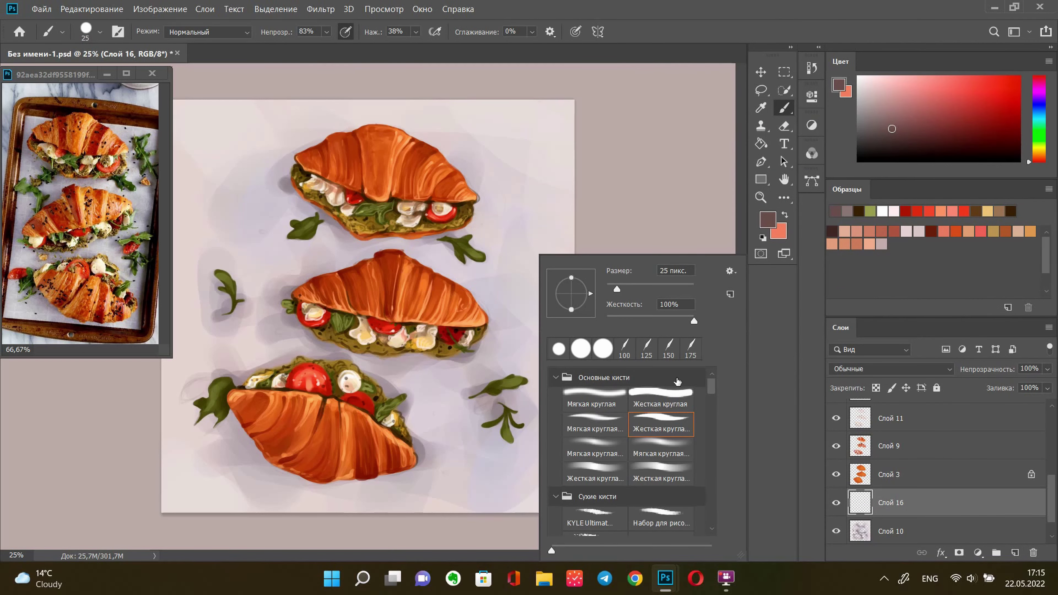
{"action": "left_click", "coordinate": [660, 446]}
{"action": "key", "text": "Return"}
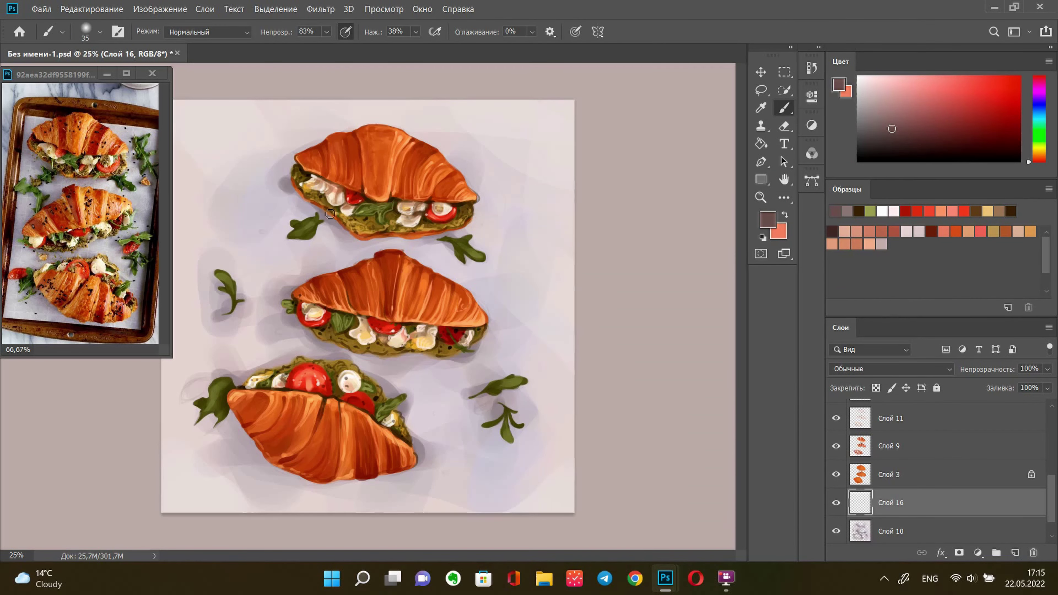
{"action": "left_click_drag", "start_coordinate": [329, 214], "coordinate": [458, 368]}
Sample a near-white pink and paint pale strokes left of the top croissant at about 150 px
{"action": "left_click", "coordinate": [498, 325], "text": "alt"}
{"action": "key", "text": "bracketright"}
{"action": "key", "text": "bracketright"}
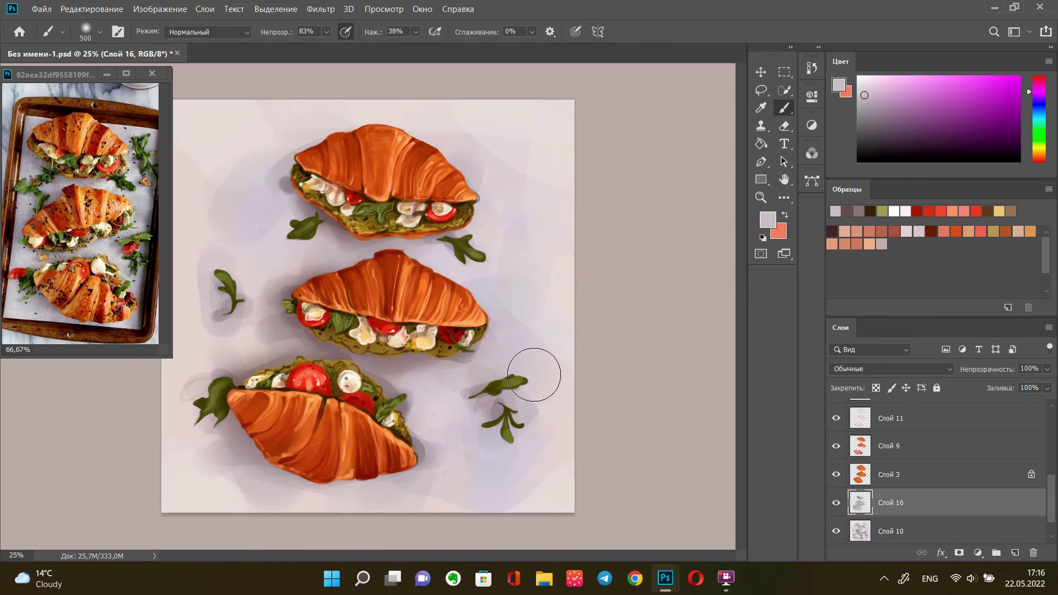
{"action": "left_click", "coordinate": [167, 350]}
{"action": "left_click", "coordinate": [209, 464]}
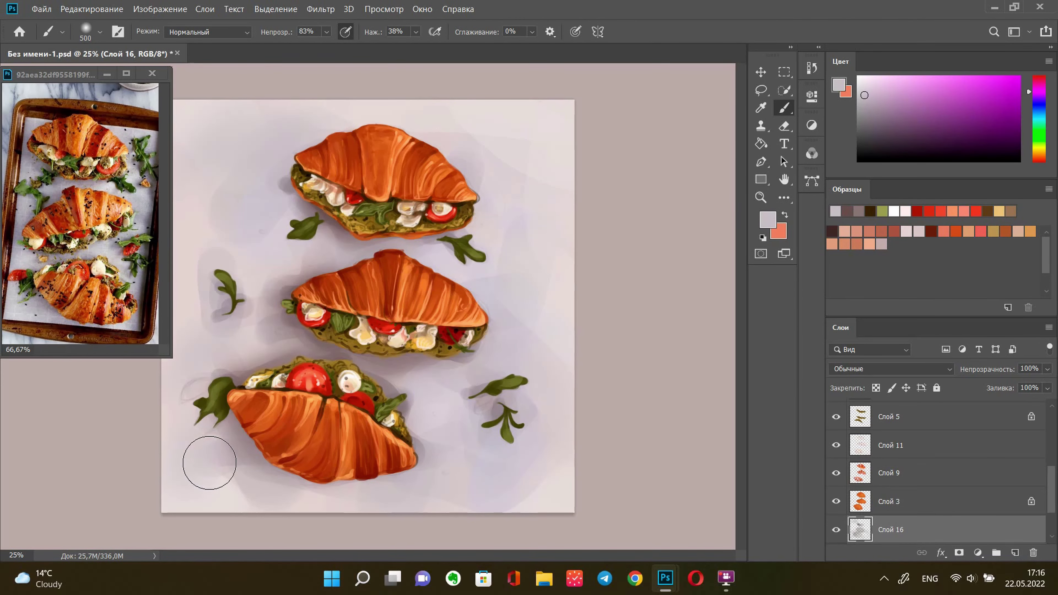
{"action": "left_click", "coordinate": [558, 125], "text": "alt"}
{"action": "right_click", "coordinate": [534, 295]}
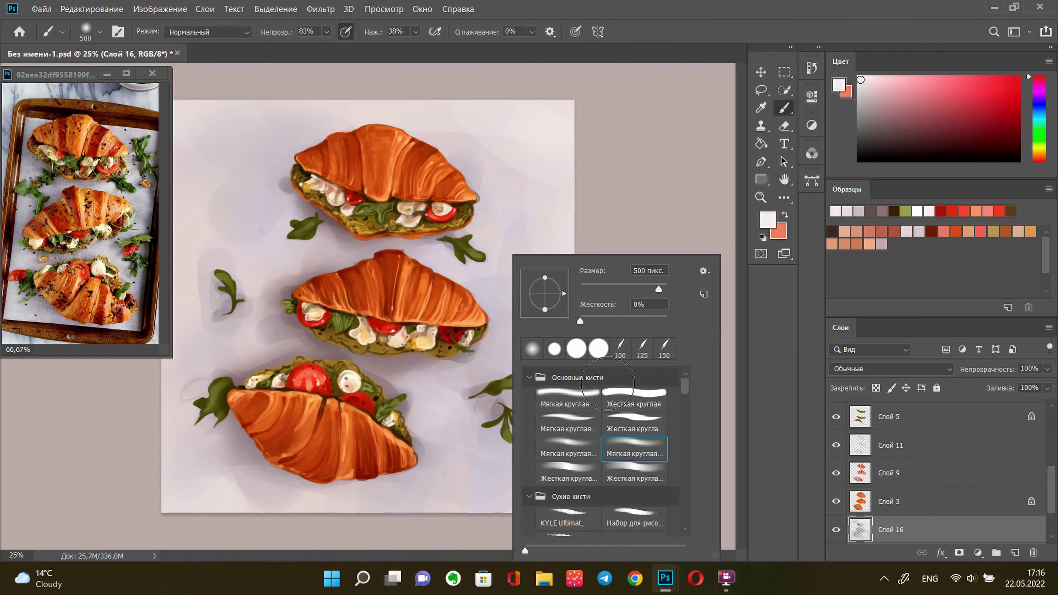
{"action": "left_click", "coordinate": [614, 177]}
{"action": "key", "text": "bracketleft"}
{"action": "key", "text": "bracketleft"}
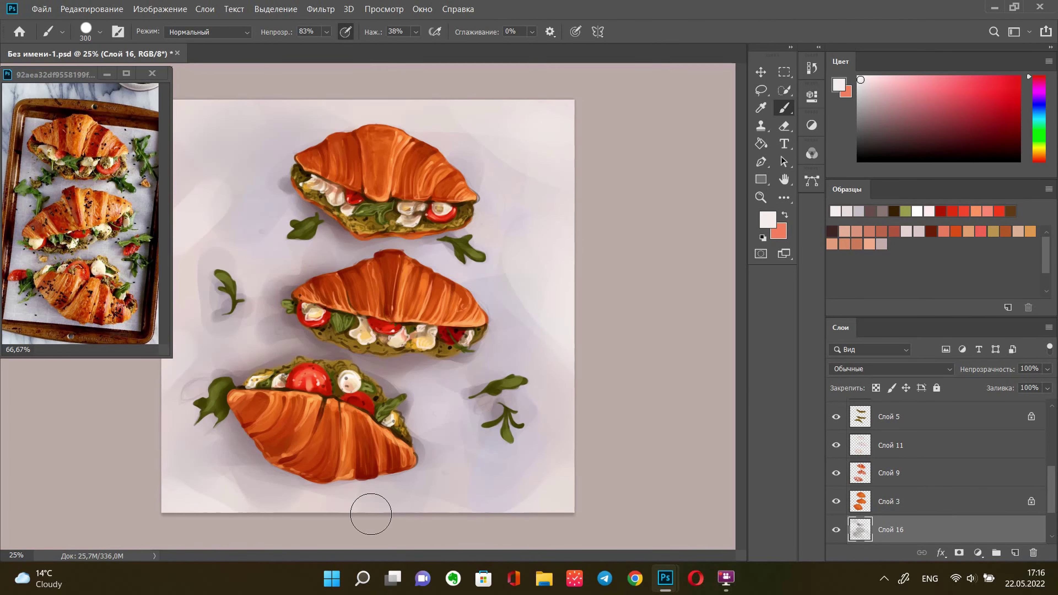
{"action": "key", "text": "bracketleft"}
{"action": "key", "text": "bracketleft"}
{"action": "key", "text": "bracketleft"}
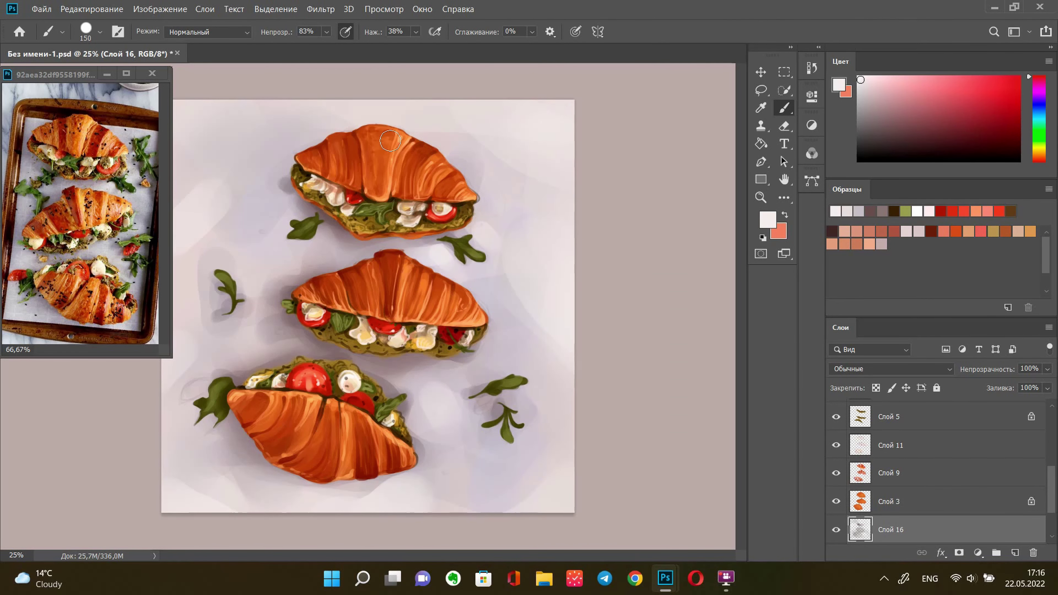
{"action": "key", "text": "bracketleft"}
{"action": "key", "text": "bracketleft"}
{"action": "left_click_drag", "start_coordinate": [329, 135], "coordinate": [244, 155]}
Paint light strokes beside the middle croissant with a 250 px brush, then select Слой 15
{"action": "key", "text": "bracketleft"}
{"action": "key", "text": "bracketleft"}
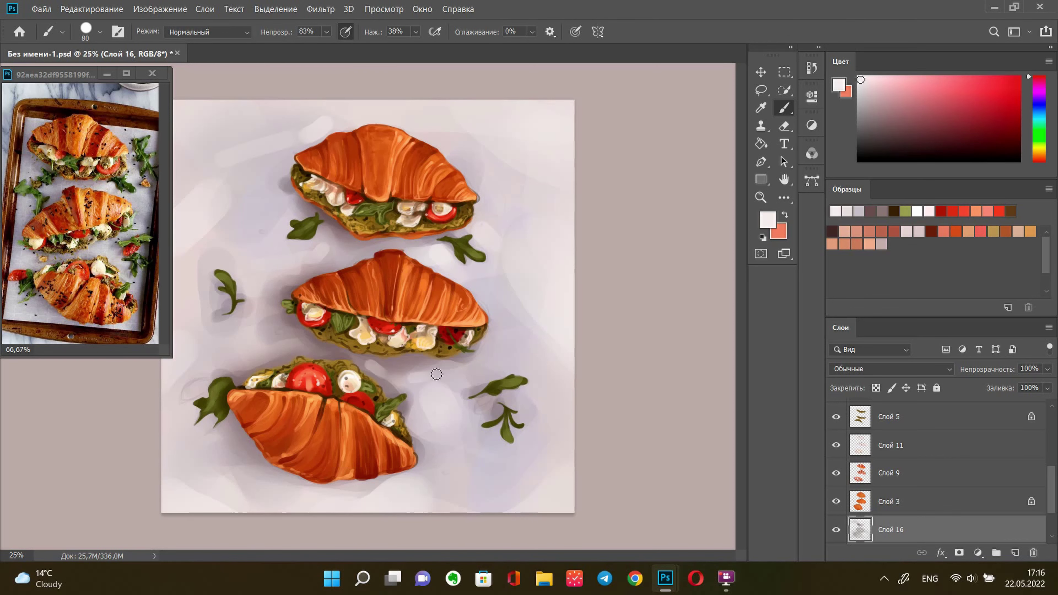
{"action": "key", "text": "bracketright"}
{"action": "key", "text": "bracketright"}
{"action": "key", "text": "bracketright"}
{"action": "left_click_drag", "start_coordinate": [229, 338], "coordinate": [184, 297]}
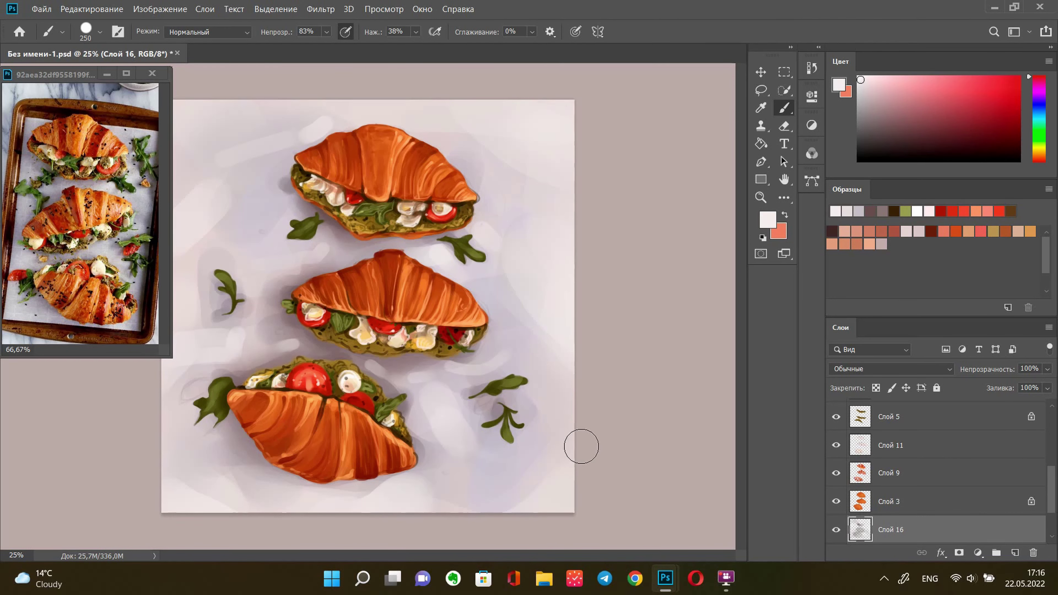
{"action": "left_click", "coordinate": [493, 211], "text": "alt"}
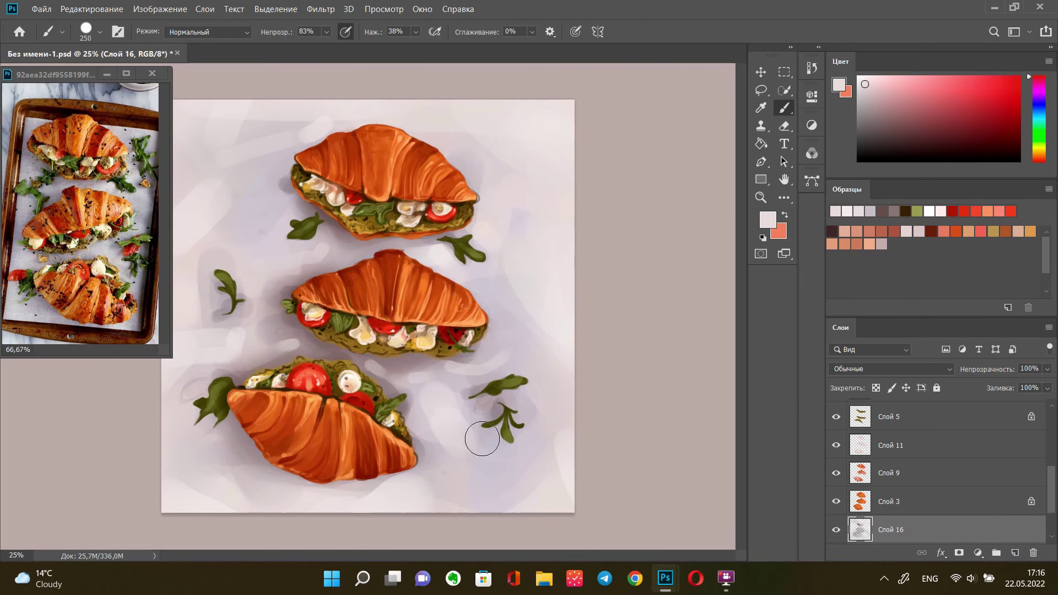
{"action": "scroll", "coordinate": [963, 447], "scroll_direction": "up", "scroll_amount": 5}
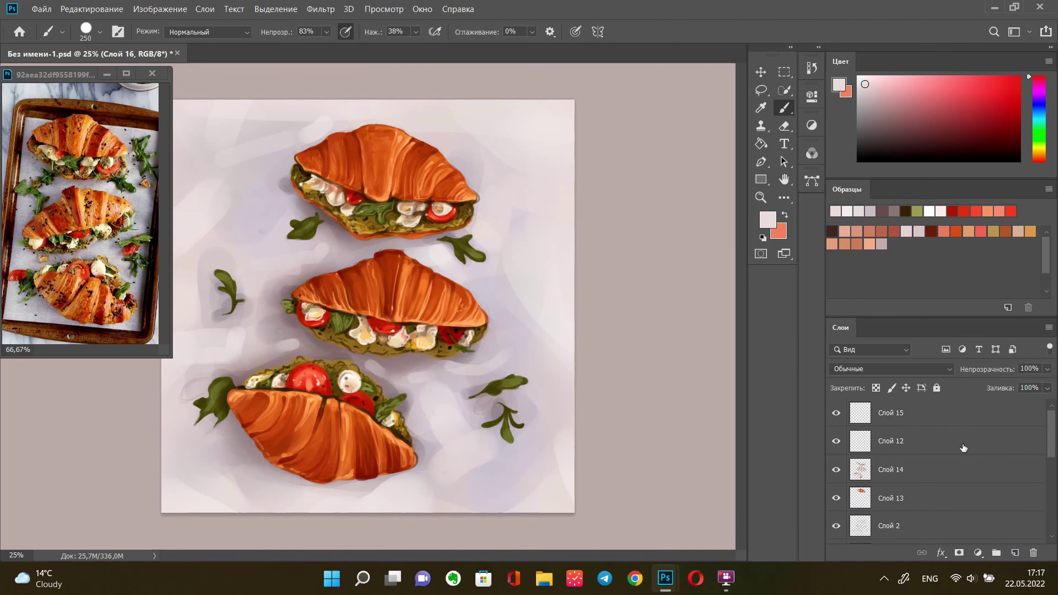
{"action": "left_click", "coordinate": [937, 422]}
Sample a light pink and trace a pale rim along the croissant edges with a 30 px brush
{"action": "key", "text": "i"}
{"action": "left_click", "coordinate": [337, 138]}
{"action": "key", "text": "b"}
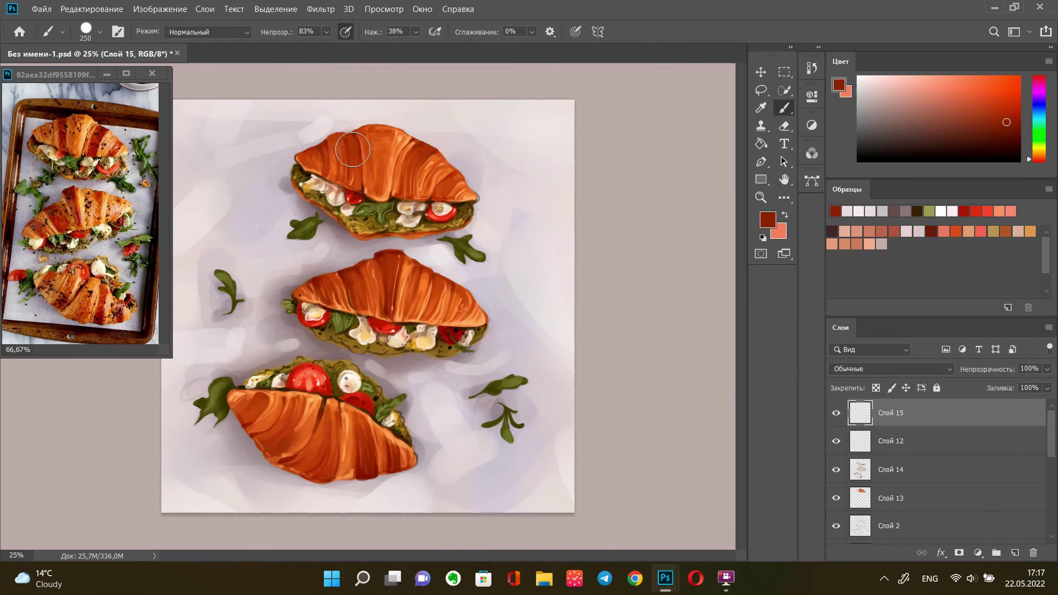
{"action": "right_click", "coordinate": [551, 155]}
{"action": "key", "text": "Escape"}
{"action": "key", "text": "i"}
{"action": "left_click", "coordinate": [409, 255]}
{"action": "key", "text": "b"}
{"action": "key", "text": "bracketleft"}
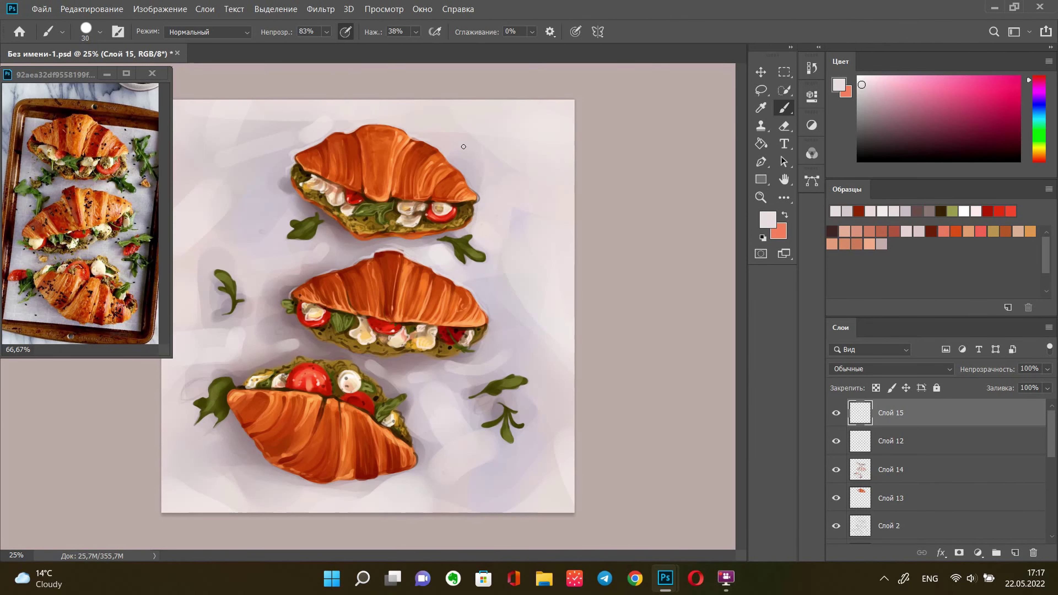
{"action": "left_click_drag", "start_coordinate": [226, 404], "coordinate": [251, 436]}
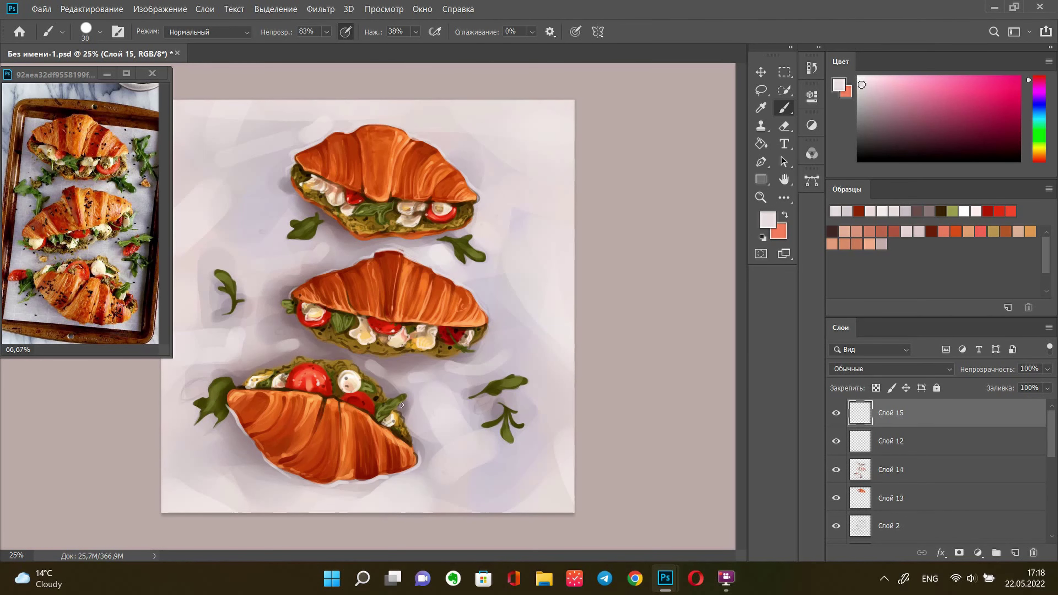
Sample an olive-brown and choose the textured Sampled Brush from Oil Paint 80
{"action": "left_click", "coordinate": [618, 124], "text": "alt"}
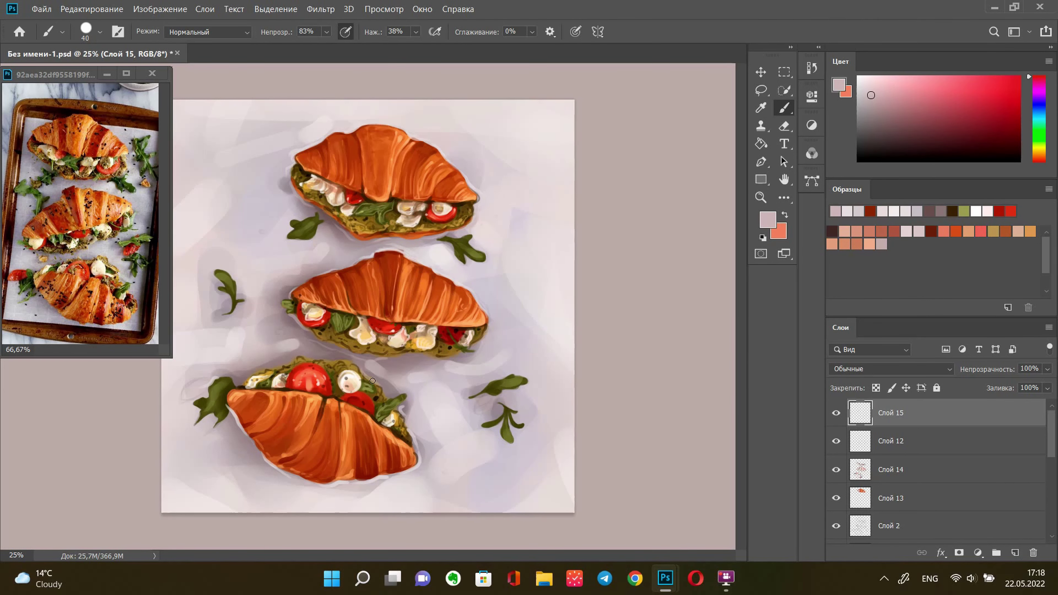
{"action": "key", "text": "i"}
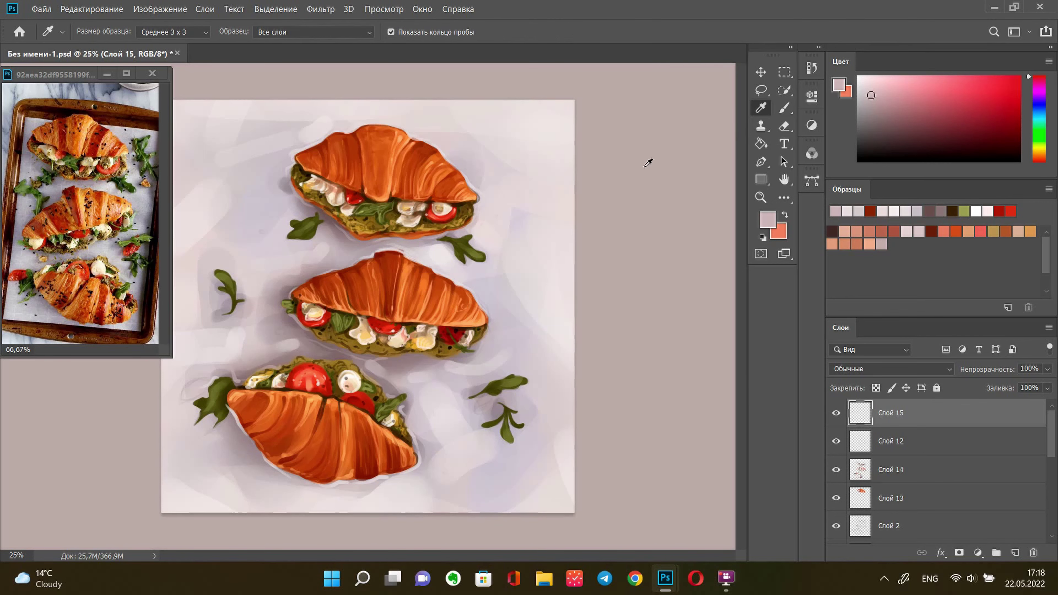
{"action": "left_click", "coordinate": [353, 349]}
{"action": "key", "text": "b"}
{"action": "right_click", "coordinate": [528, 200]}
{"action": "scroll", "coordinate": [685, 335], "scroll_direction": "down", "scroll_amount": 5}
{"action": "scroll", "coordinate": [679, 379], "scroll_direction": "down", "scroll_amount": 3}
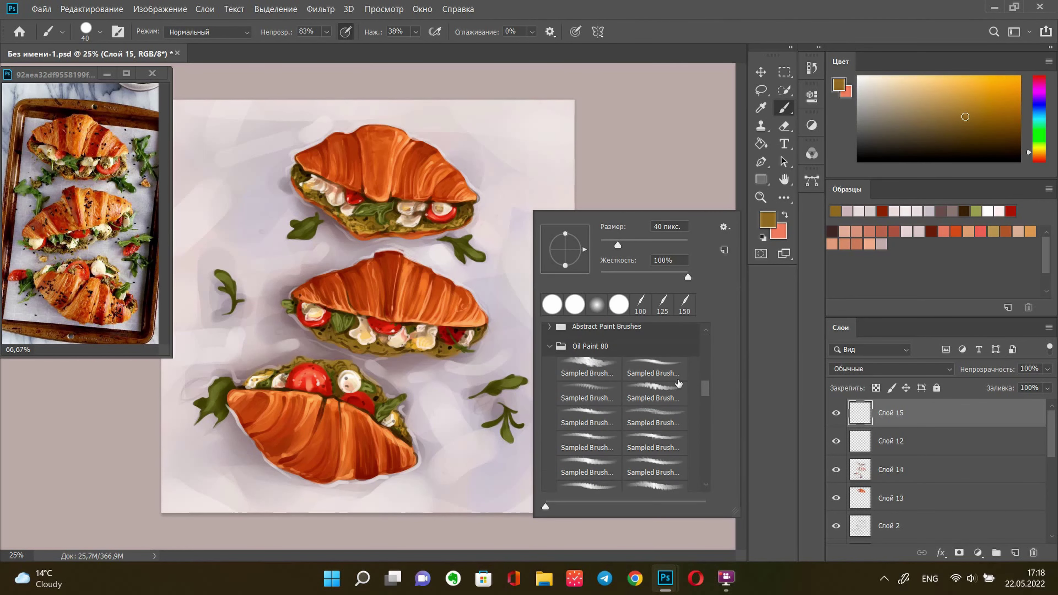
{"action": "left_click", "coordinate": [678, 383]}
{"action": "key", "text": "Return"}
Add Слой 17 and dab yellow-ochre onto the top sandwich filling, brush at 150
{"action": "left_click", "coordinate": [1015, 552]}
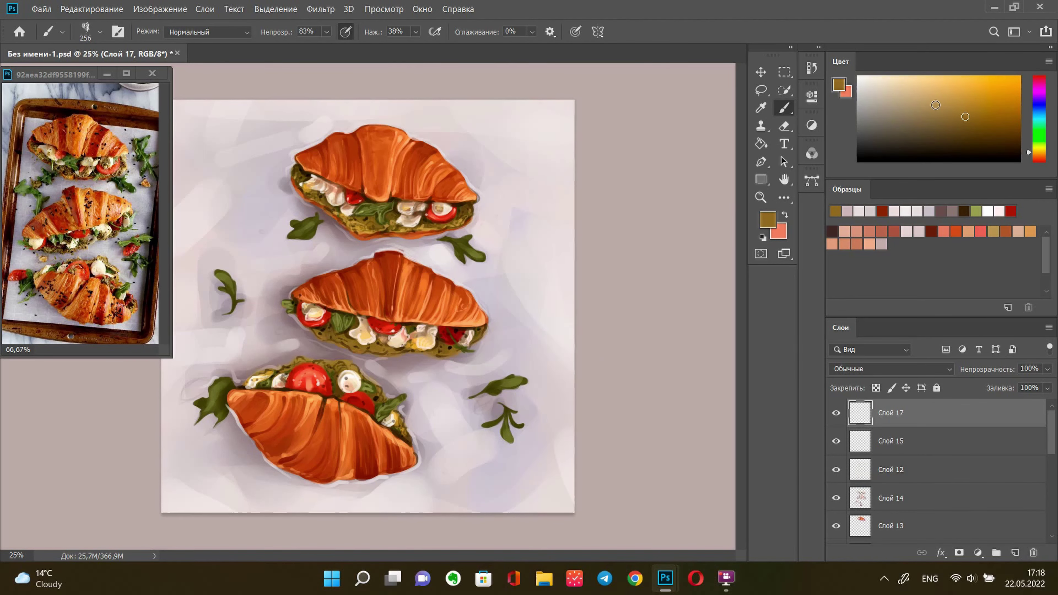
{"action": "left_click", "coordinate": [959, 90]}
{"action": "left_click", "coordinate": [1007, 307]}
{"action": "left_click_drag", "start_coordinate": [364, 215], "coordinate": [351, 215]}
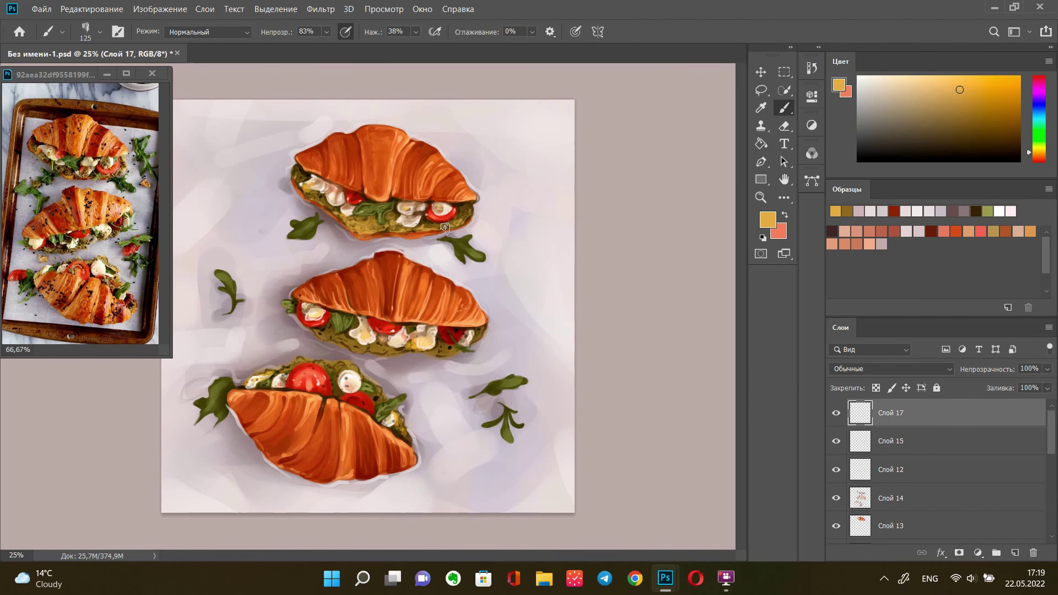
{"action": "key", "text": "ctrl+plus"}
{"action": "key", "text": "bracketleft"}
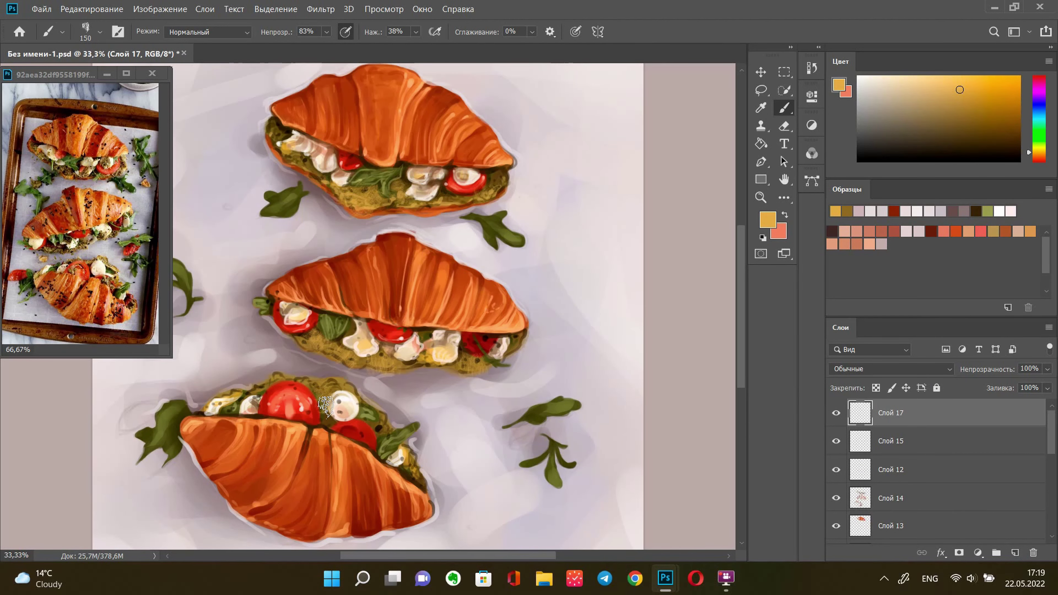
Switch to an olive colour and another textured Sampled Brush, adjusting with the eraser
{"action": "left_click", "coordinate": [838, 85]}
{"action": "left_click", "coordinate": [779, 165]}
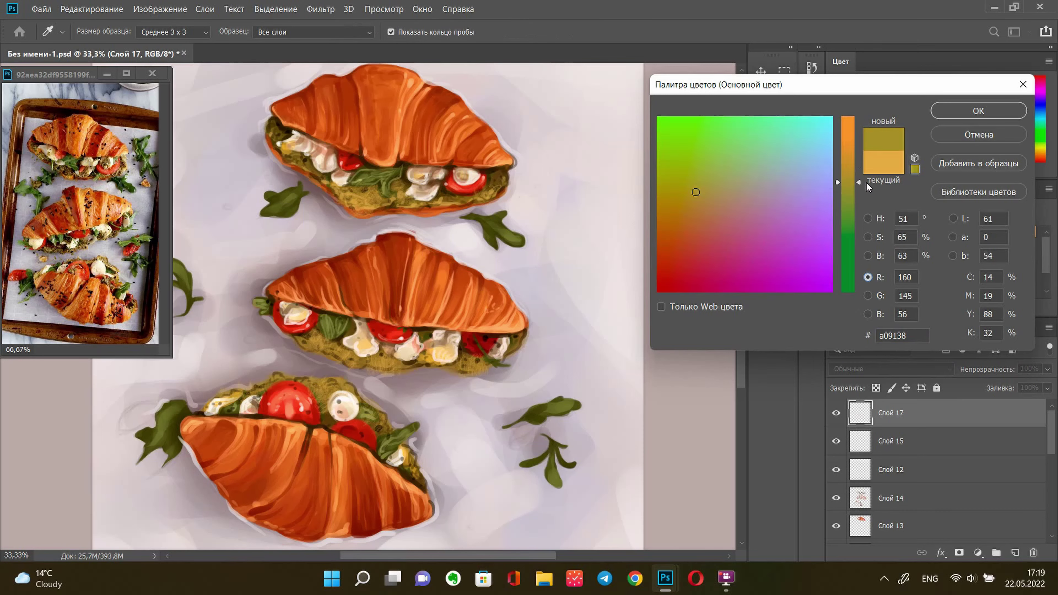
{"action": "left_click", "coordinate": [978, 111]}
{"action": "right_click", "coordinate": [534, 200]}
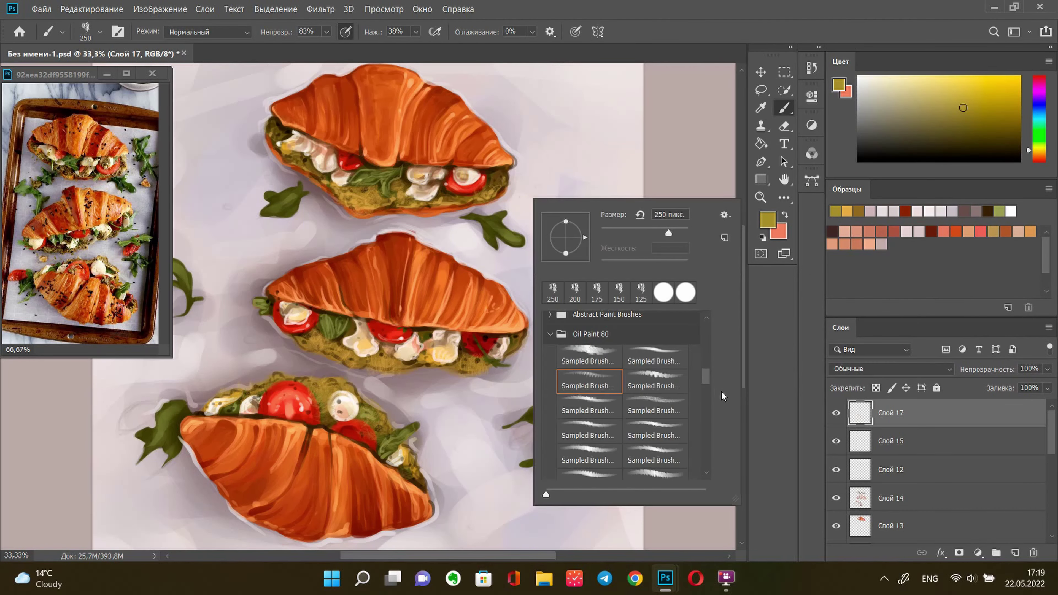
{"action": "scroll", "coordinate": [709, 428], "scroll_direction": "down", "scroll_amount": 5}
{"action": "left_click", "coordinate": [588, 429]}
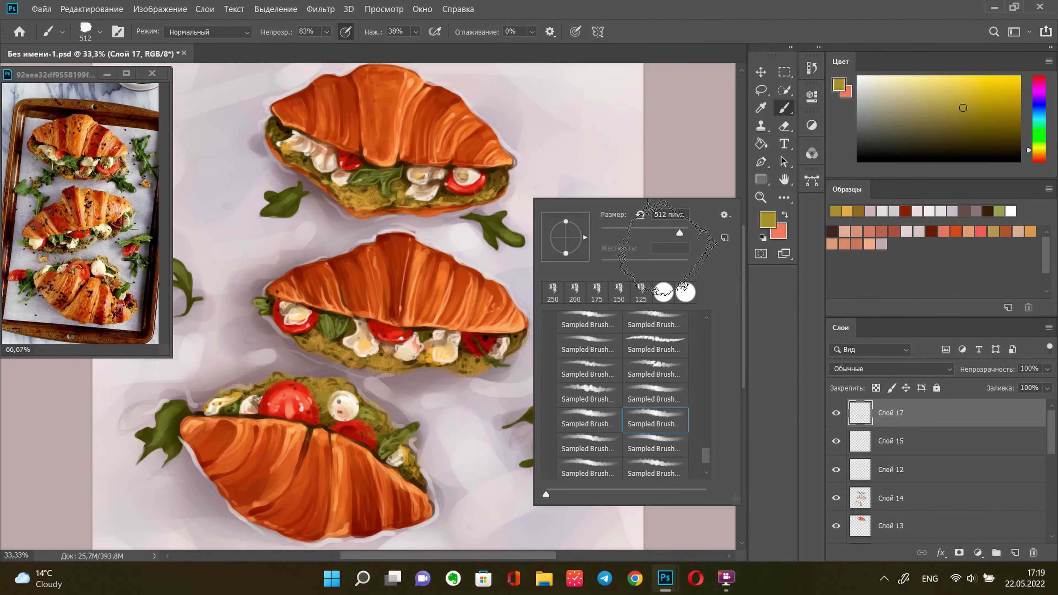
{"action": "key", "text": "Return"}
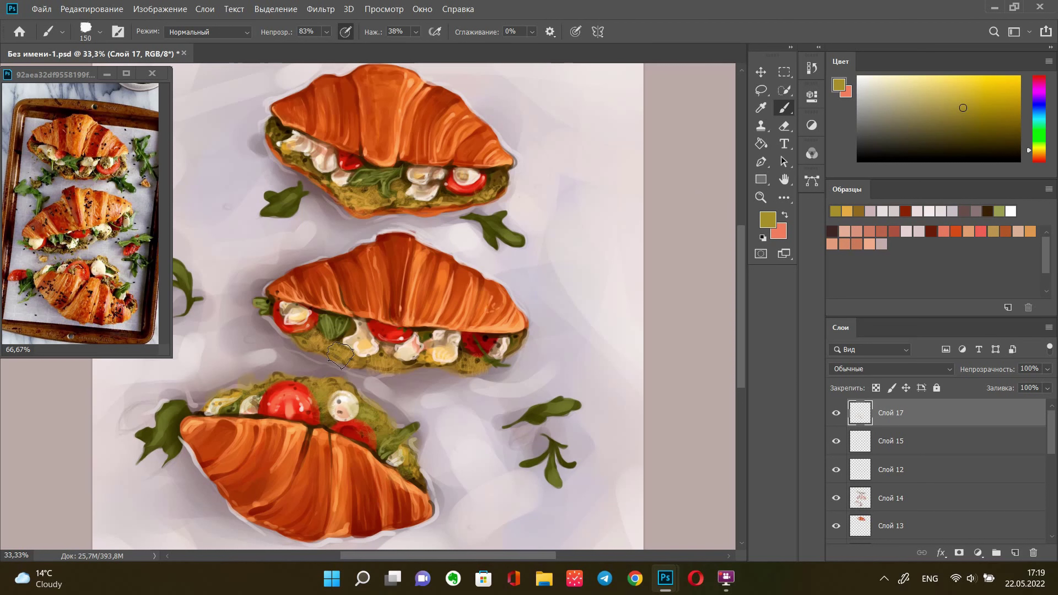
{"action": "left_click", "coordinate": [355, 193], "text": "alt"}
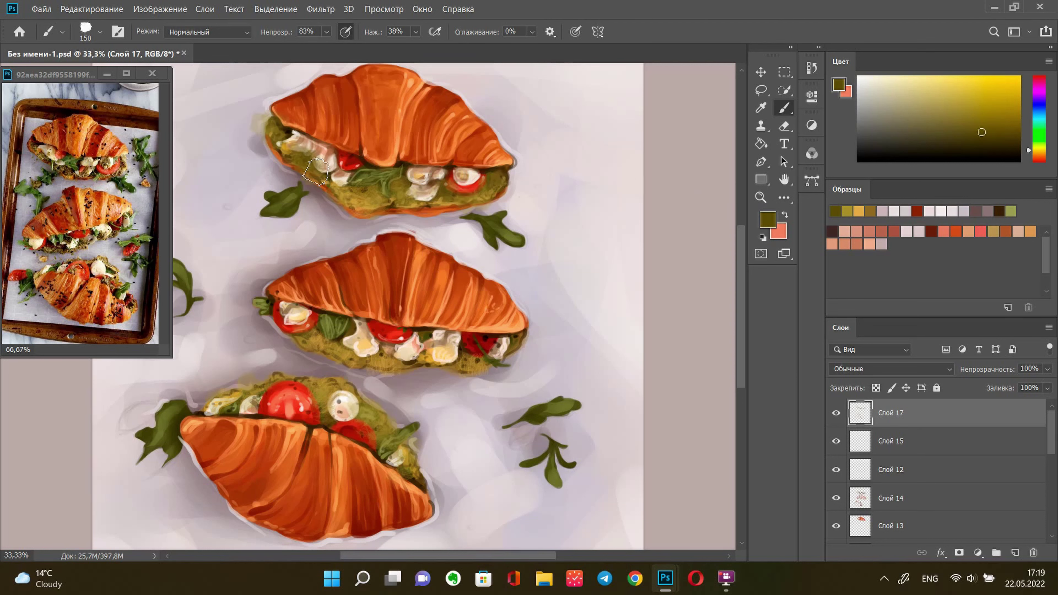
{"action": "key", "text": "e"}
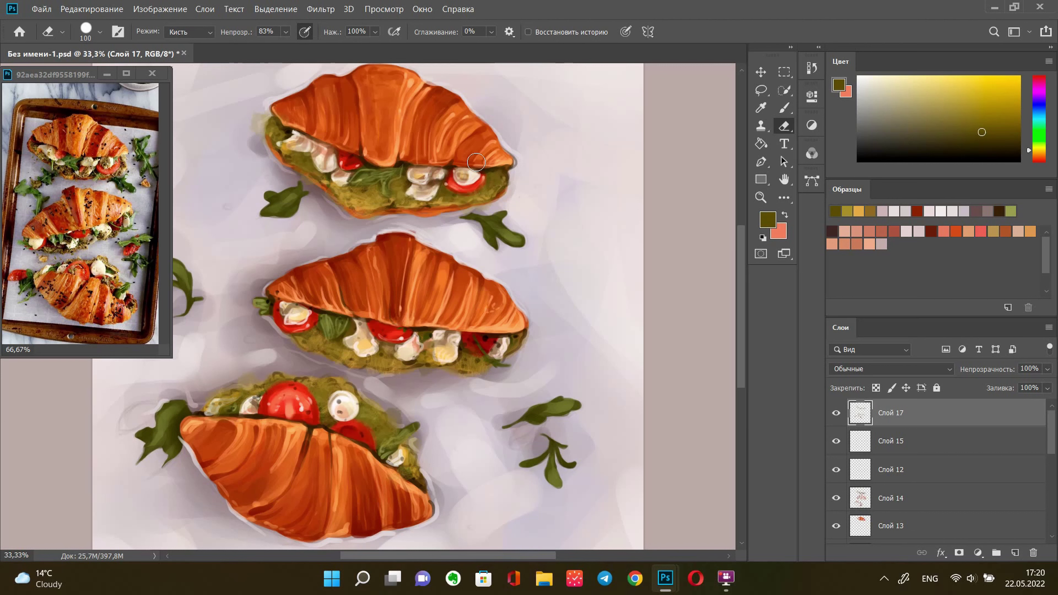
{"action": "key", "text": "b"}
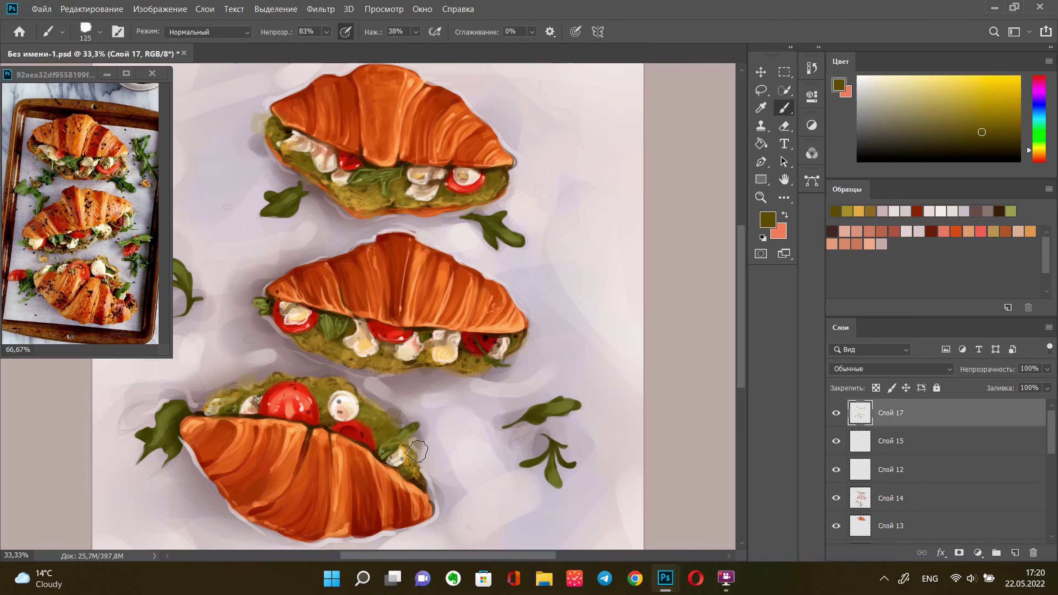
Dab bright yellow on the top filling and pale yellow on the bottom filling at 70 px
{"action": "right_click", "coordinate": [443, 197], "text": "alt+shift"}
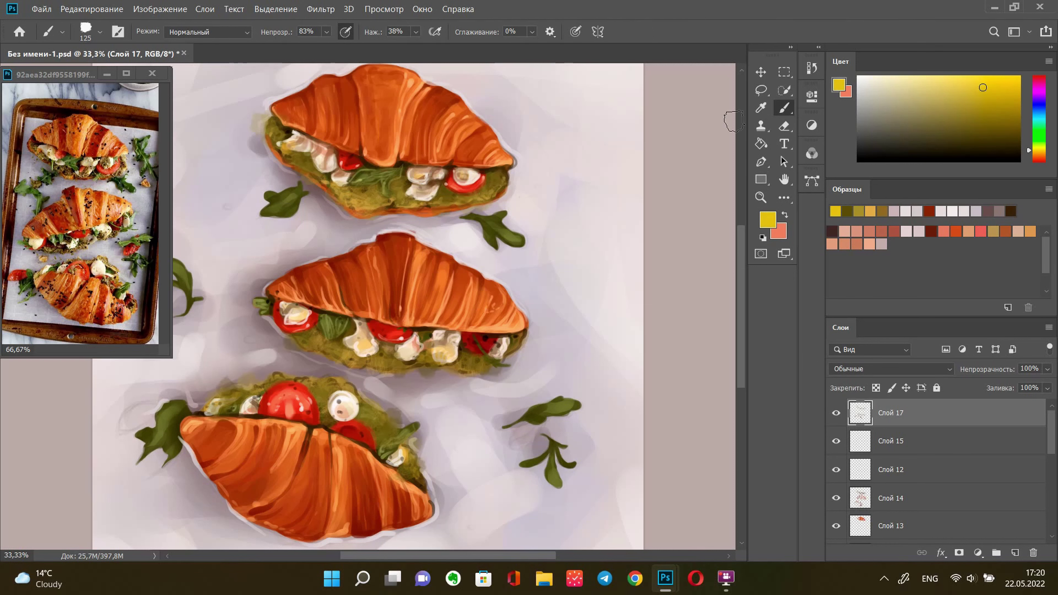
{"action": "left_click_drag", "start_coordinate": [383, 196], "coordinate": [471, 200]}
{"action": "key", "text": "bracketleft"}
{"action": "key", "text": "bracketleft"}
{"action": "key", "text": "bracketleft"}
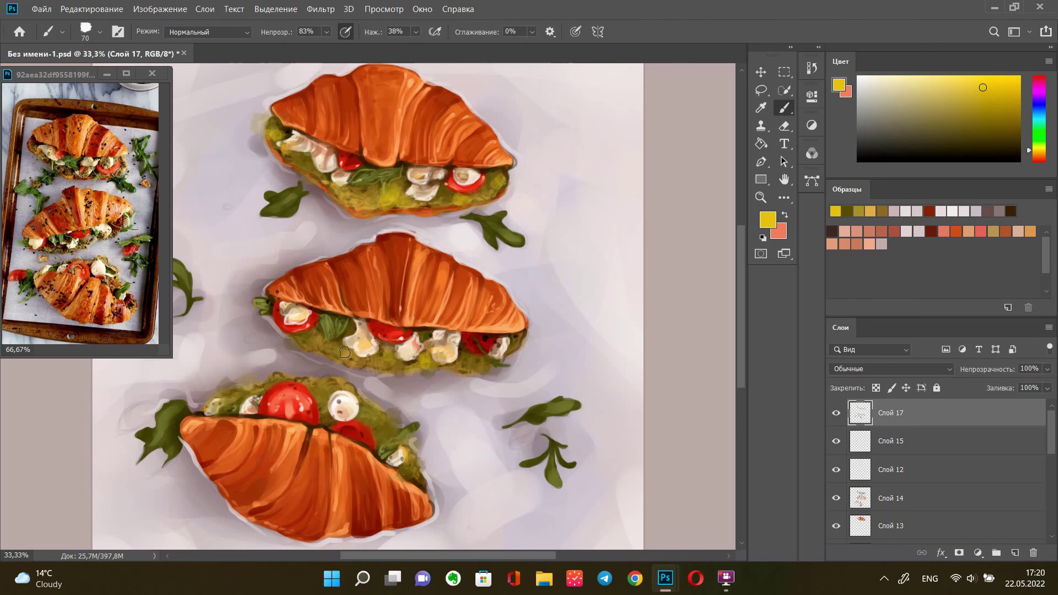
{"action": "left_click_drag", "start_coordinate": [547, 326], "coordinate": [628, 327]}
{"action": "left_click_drag", "start_coordinate": [300, 392], "coordinate": [342, 388]}
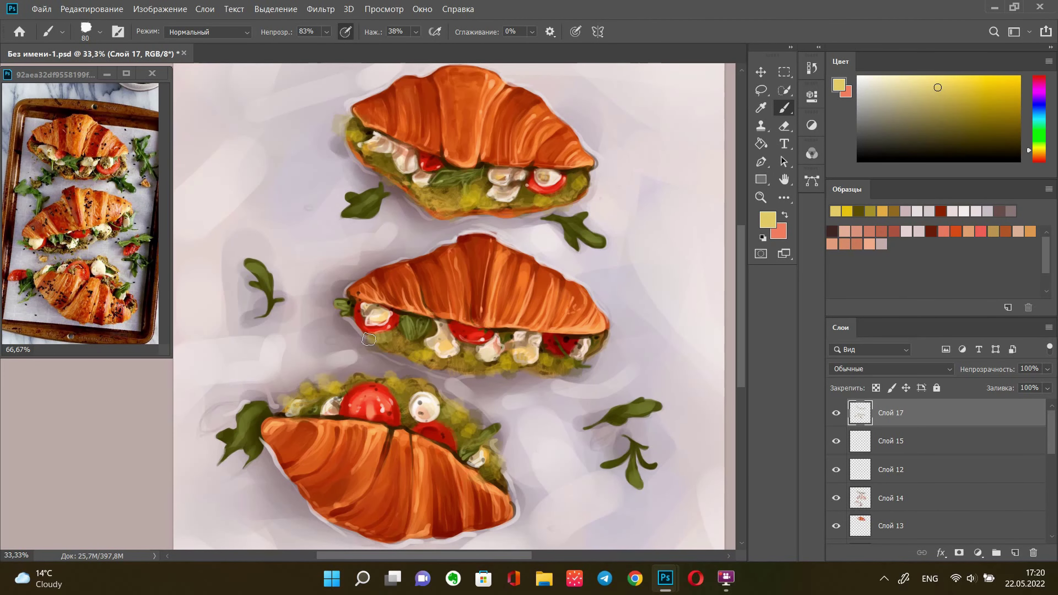
Choose a round brush and toggle Слой 17 to compare, sampling a dark olive from the filling
{"action": "left_click", "coordinate": [555, 185], "text": "alt"}
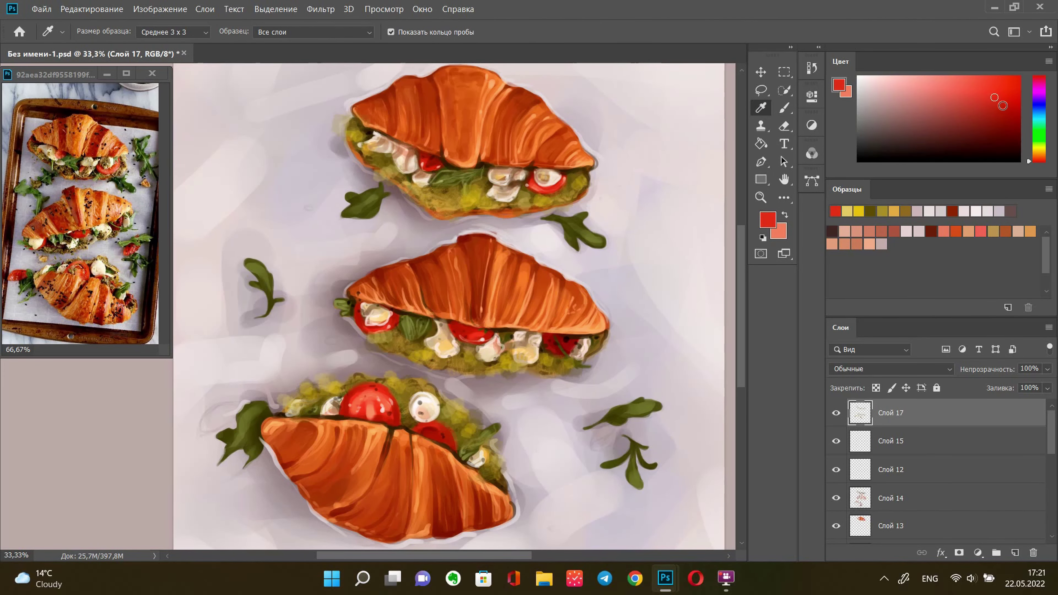
{"action": "right_click", "coordinate": [639, 173]}
{"action": "double_click", "coordinate": [750, 278]}
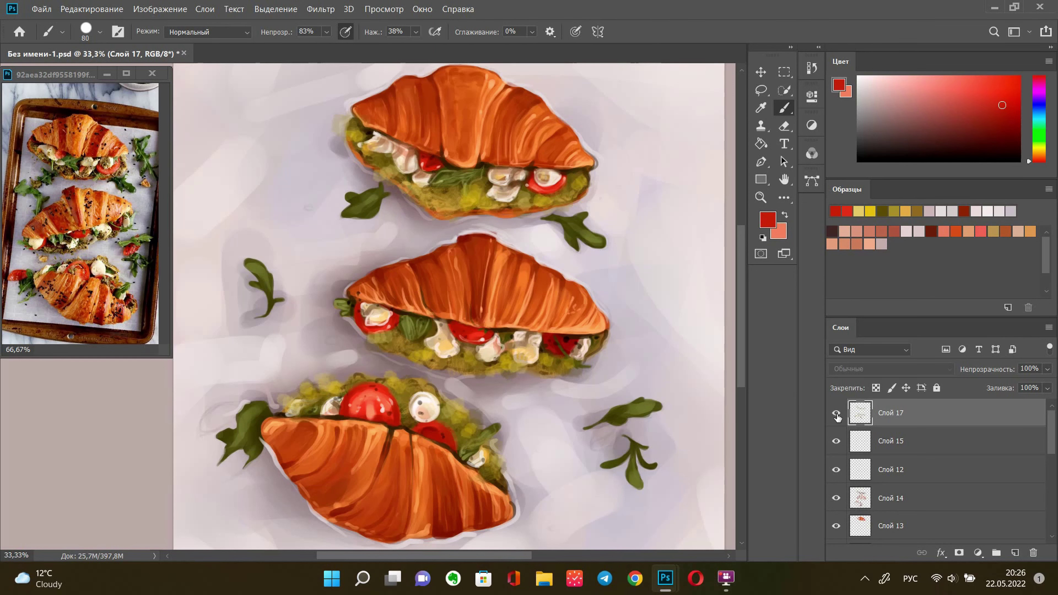
{"action": "left_click", "coordinate": [836, 412]}
{"action": "left_click", "coordinate": [766, 106]}
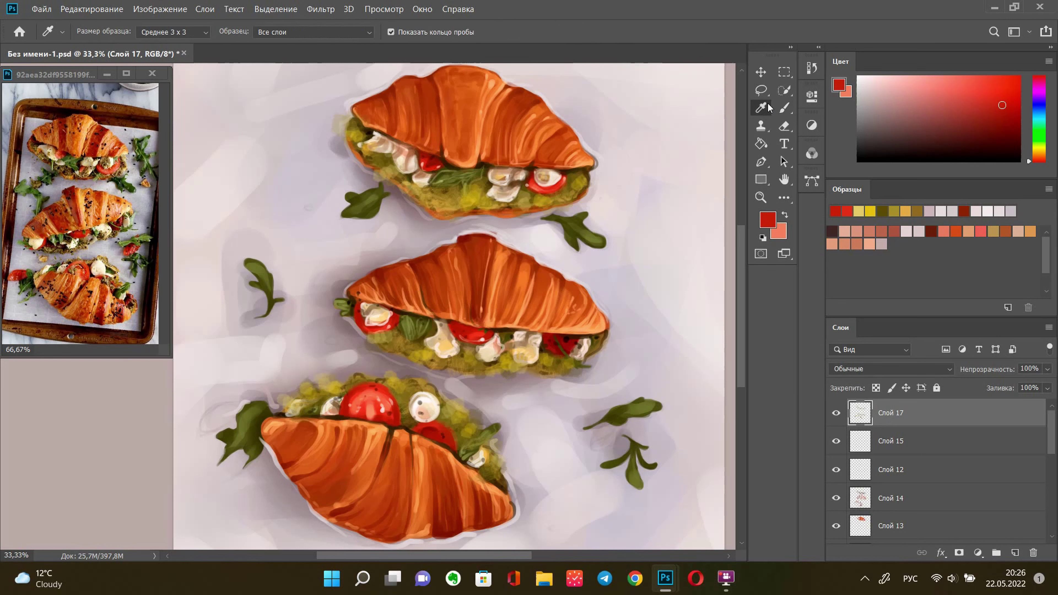
{"action": "left_click", "coordinate": [420, 340]}
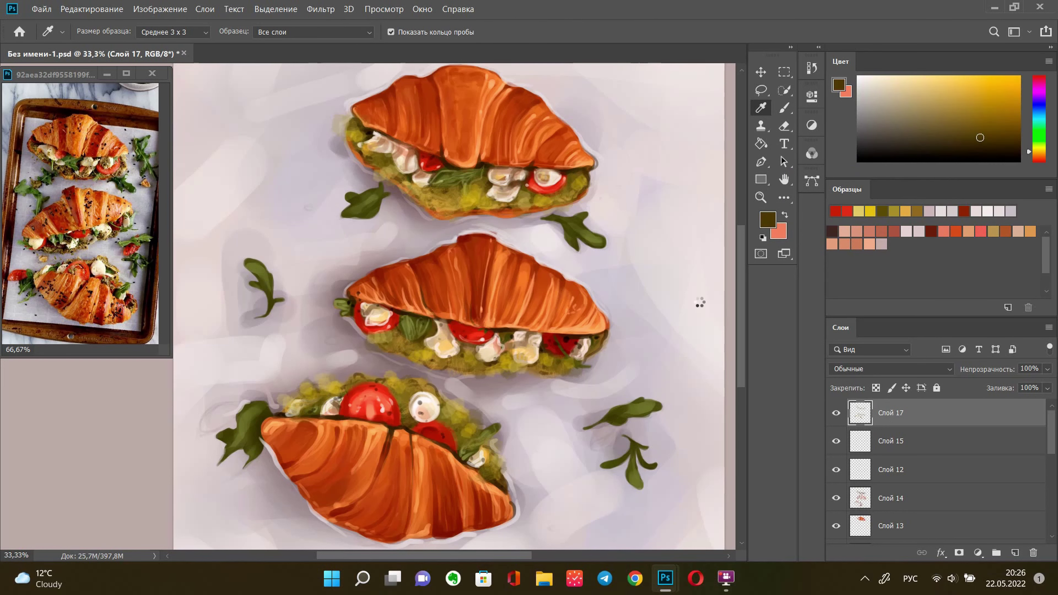
{"action": "left_click", "coordinate": [835, 412]}
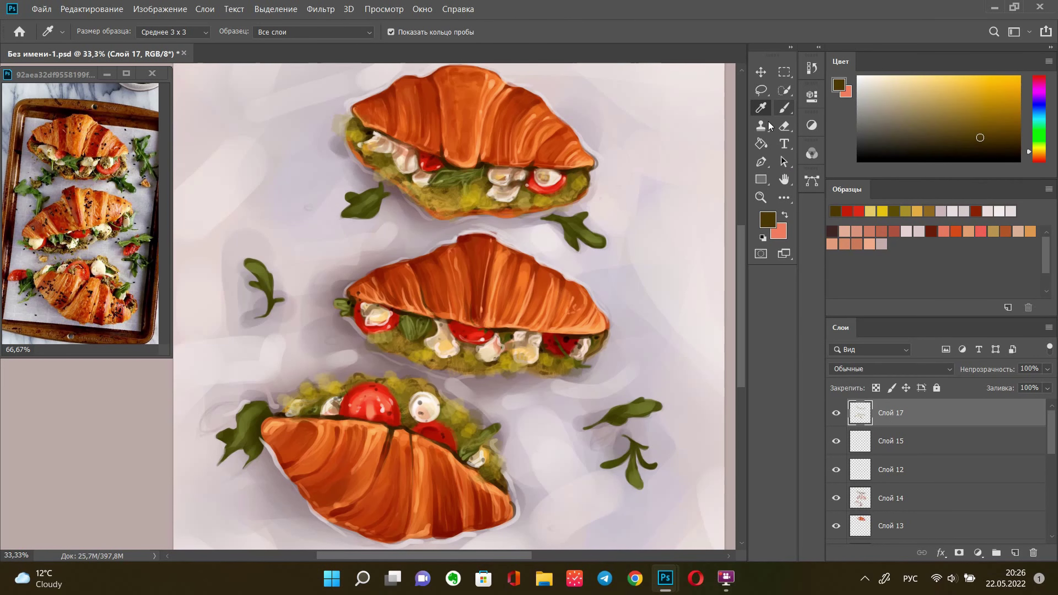
Add Слой 18 above Слой 17 and set up dark brown with the 70 px round brush
{"action": "left_click", "coordinate": [1015, 552]}
{"action": "left_click", "coordinate": [401, 311]}
{"action": "key", "text": "b"}
{"action": "right_click", "coordinate": [652, 122]}
{"action": "double_click", "coordinate": [695, 214]}
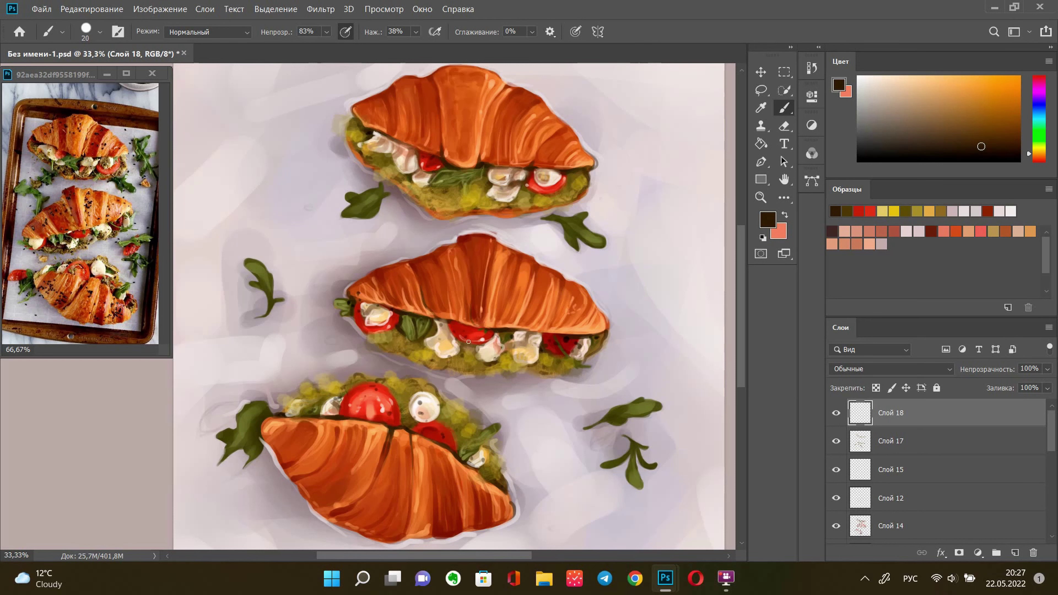
With a size-25 brush, paint dark strokes on the fillings and the bottom croissant's edges
{"action": "key", "text": "bracketright"}
{"action": "left_click_drag", "start_coordinate": [388, 153], "coordinate": [395, 155]}
{"action": "left_click_drag", "start_coordinate": [518, 181], "coordinate": [526, 193]}
{"action": "left_click_drag", "start_coordinate": [347, 389], "coordinate": [398, 403]}
{"action": "mouse_move", "coordinate": [456, 439]}
{"action": "left_mouse_down"}
{"action": "mouse_move", "coordinate": [479, 433]}
{"action": "mouse_move", "coordinate": [492, 483]}
{"action": "left_mouse_up"}
{"action": "mouse_move", "coordinate": [299, 393]}
{"action": "left_mouse_down"}
{"action": "mouse_move", "coordinate": [319, 407]}
{"action": "mouse_move", "coordinate": [268, 420]}
{"action": "left_mouse_up"}
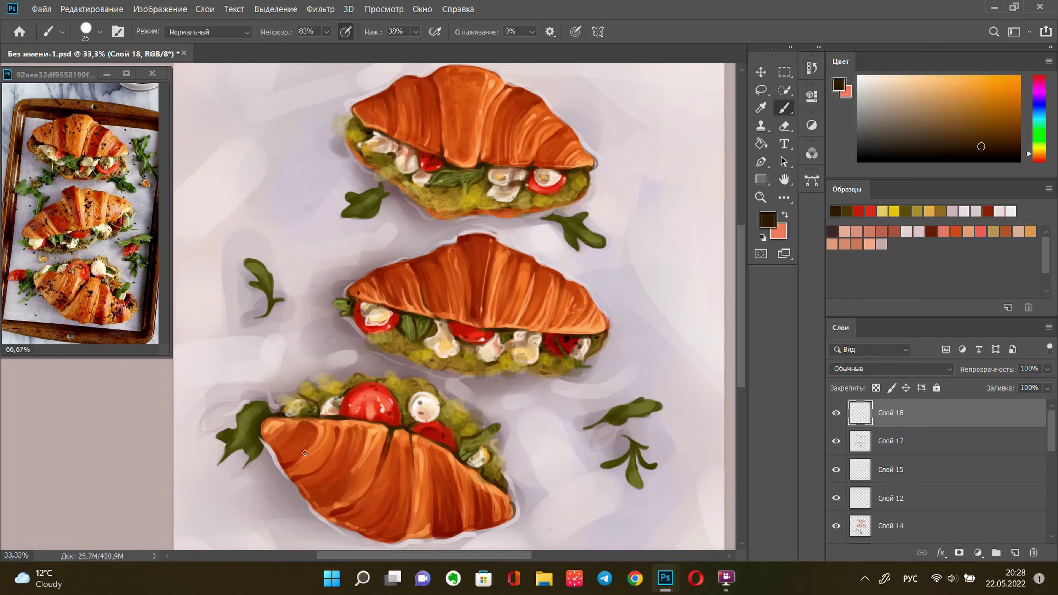
Add sampled reddish-brown along the top croissant's lower edge and the bottom filling's borders, then zoom out
{"action": "left_click", "coordinate": [510, 115], "text": "alt"}
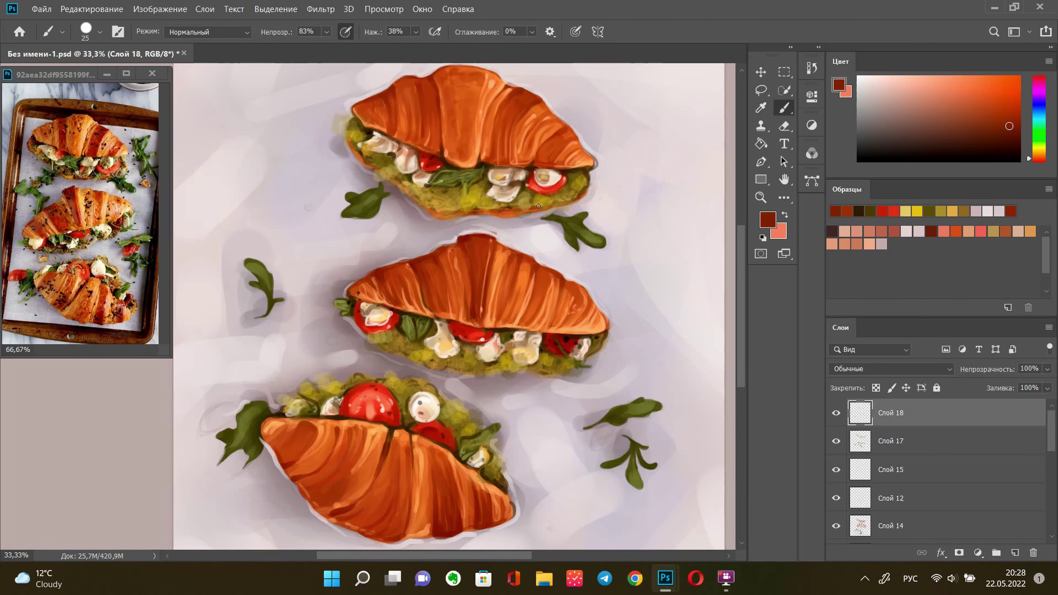
{"action": "left_click_drag", "start_coordinate": [535, 210], "coordinate": [567, 202]}
{"action": "left_click_drag", "start_coordinate": [370, 377], "coordinate": [390, 376]}
{"action": "left_click_drag", "start_coordinate": [503, 469], "coordinate": [501, 477]}
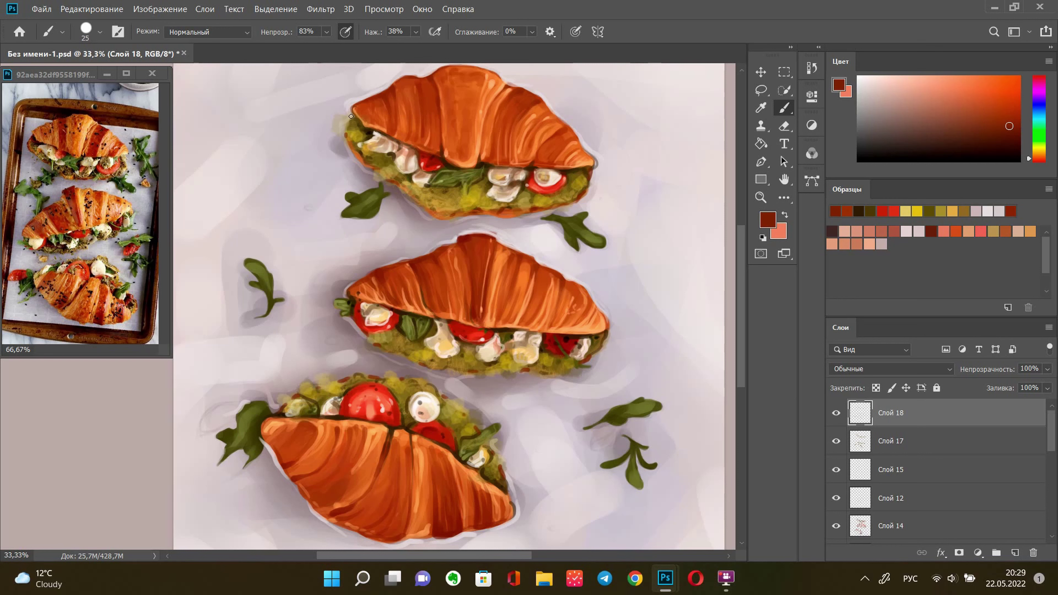
{"action": "key", "text": "i"}
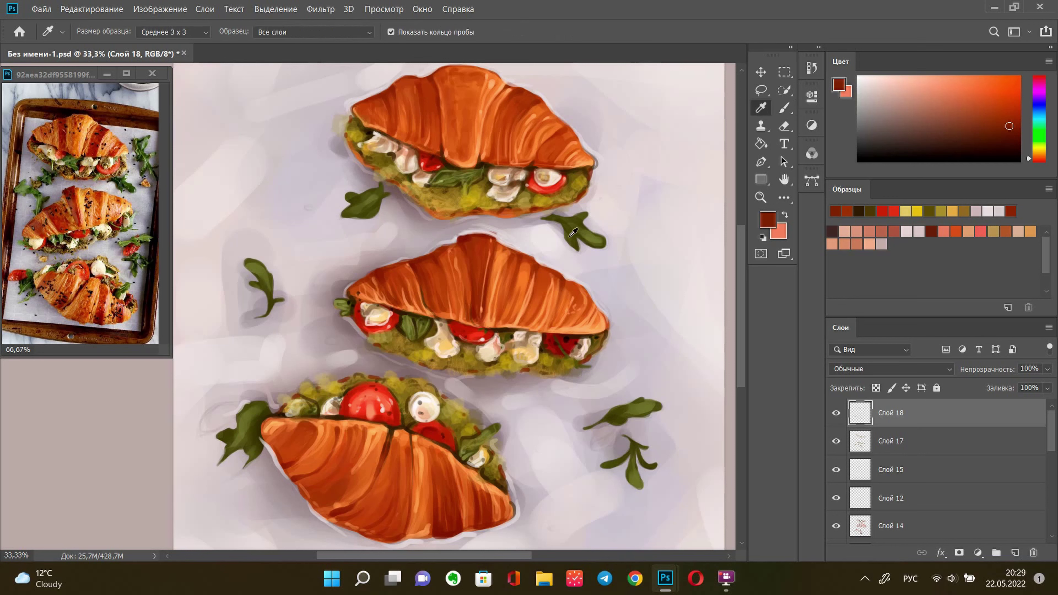
{"action": "key", "text": "ctrl+minus"}
Close the reference photo, add new layer Слой 19, and choose a darker red foreground colour
{"action": "left_click", "coordinate": [107, 74]}
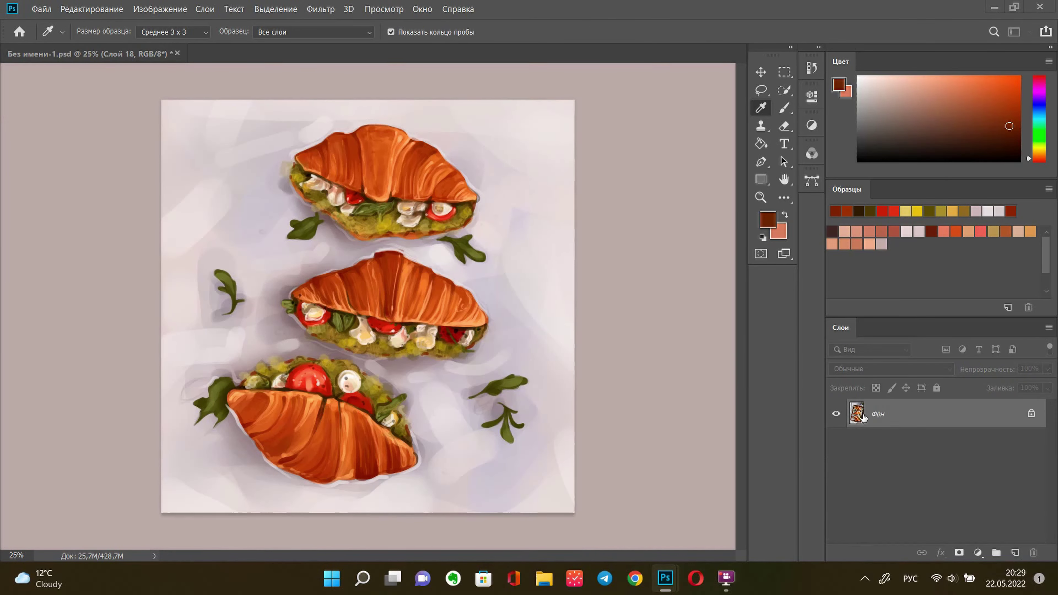
{"action": "key", "text": "v"}
{"action": "key", "text": "ctrl+shift+alt+n"}
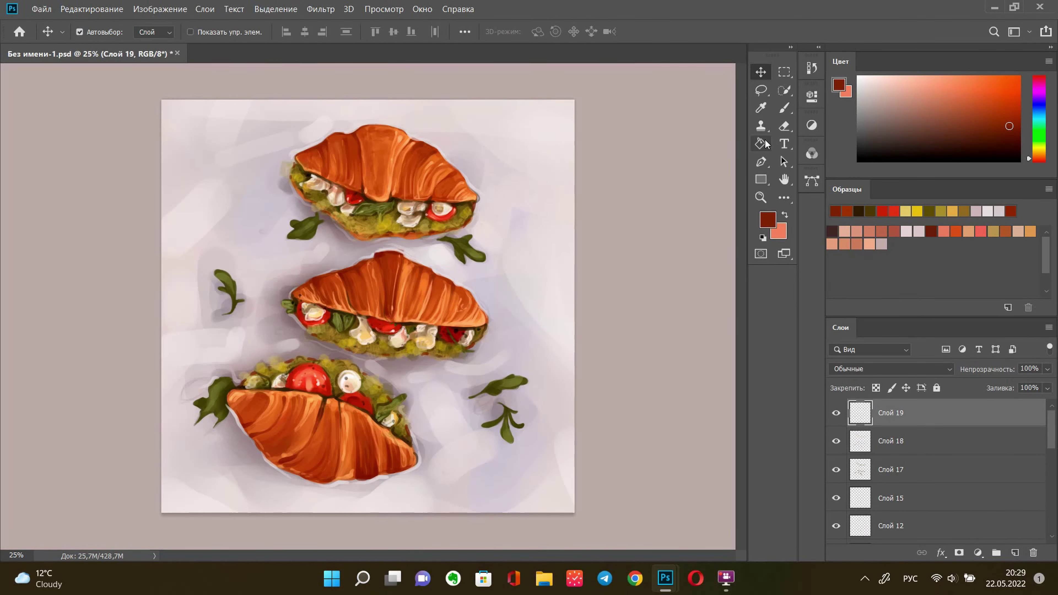
{"action": "key", "text": "i"}
{"action": "left_click", "coordinate": [767, 219]}
{"action": "left_click", "coordinate": [868, 219]}
{"action": "left_click", "coordinate": [813, 214]}
Erase a small area of Слой 19 near the croissants with a size-70 eraser
{"action": "left_click", "coordinate": [978, 110]}
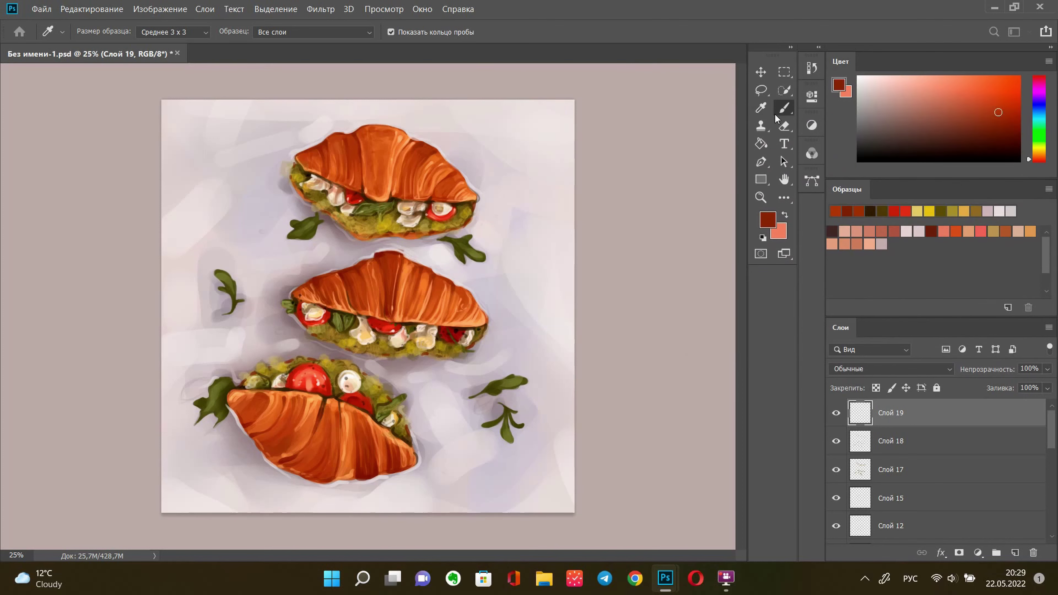
{"action": "left_click", "coordinate": [783, 108]}
{"action": "right_click", "coordinate": [541, 180]}
{"action": "key", "text": "Escape"}
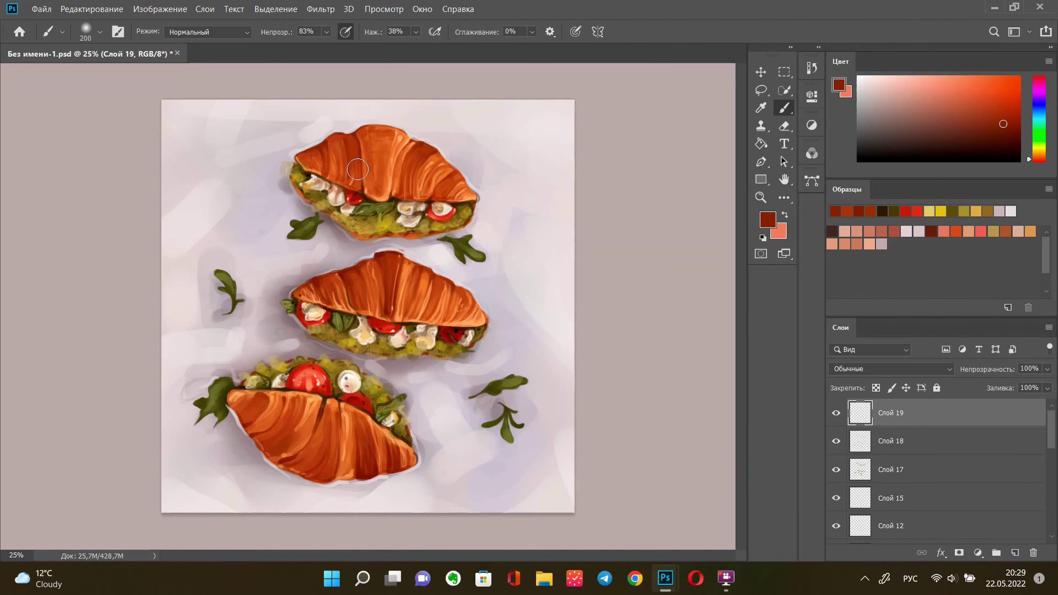
{"action": "key", "text": "e"}
{"action": "key", "text": "bracketleft"}
{"action": "key", "text": "bracketleft"}
{"action": "key", "text": "bracketleft"}
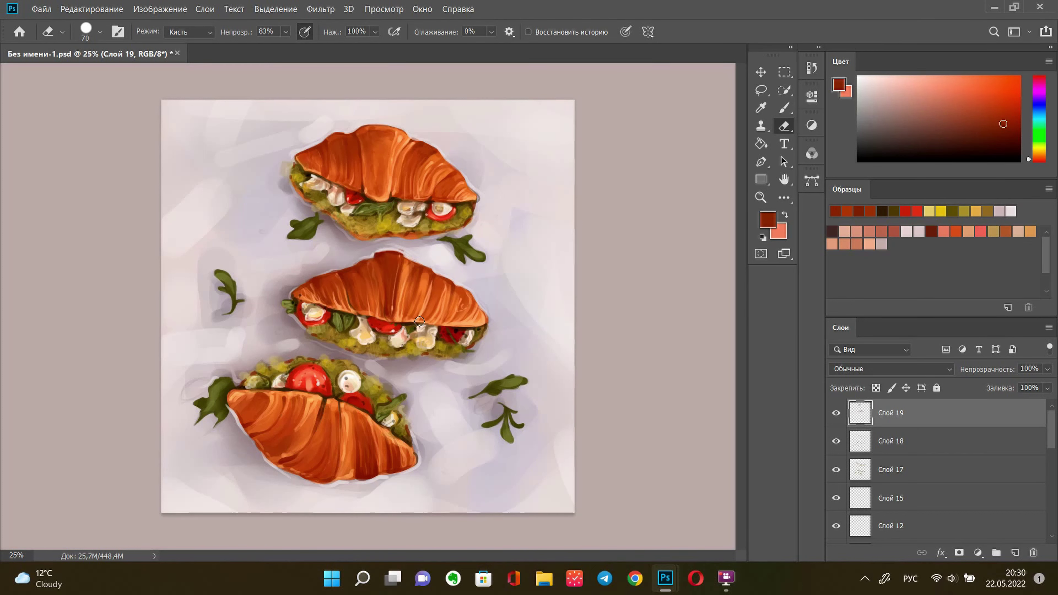
{"action": "left_click_drag", "start_coordinate": [308, 458], "coordinate": [345, 440]}
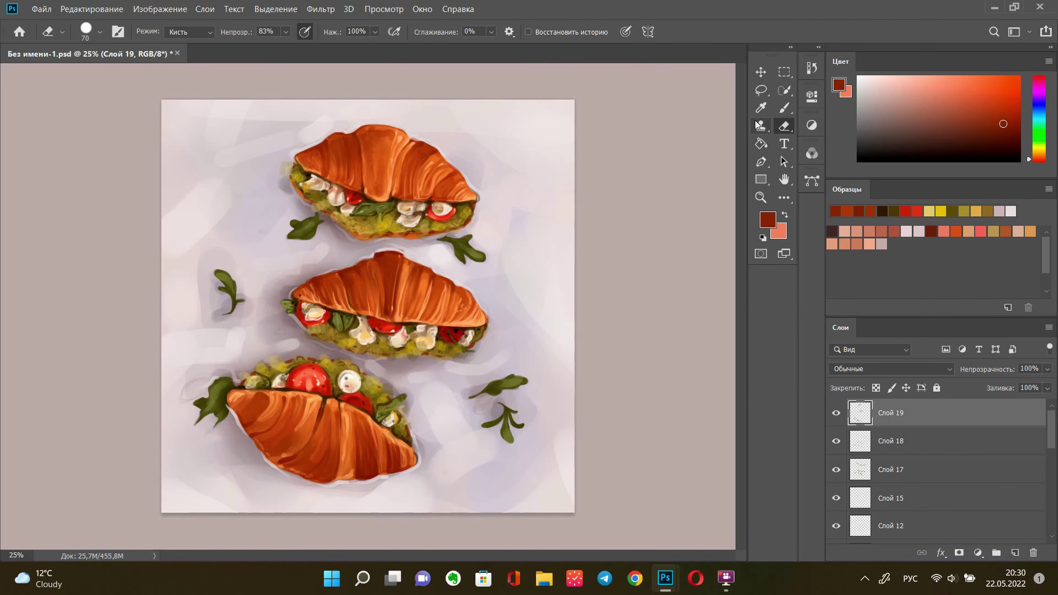
Add new layer Слой 20 as the working layer and sample a dark colour from the painting
{"action": "left_click", "coordinate": [761, 107]}
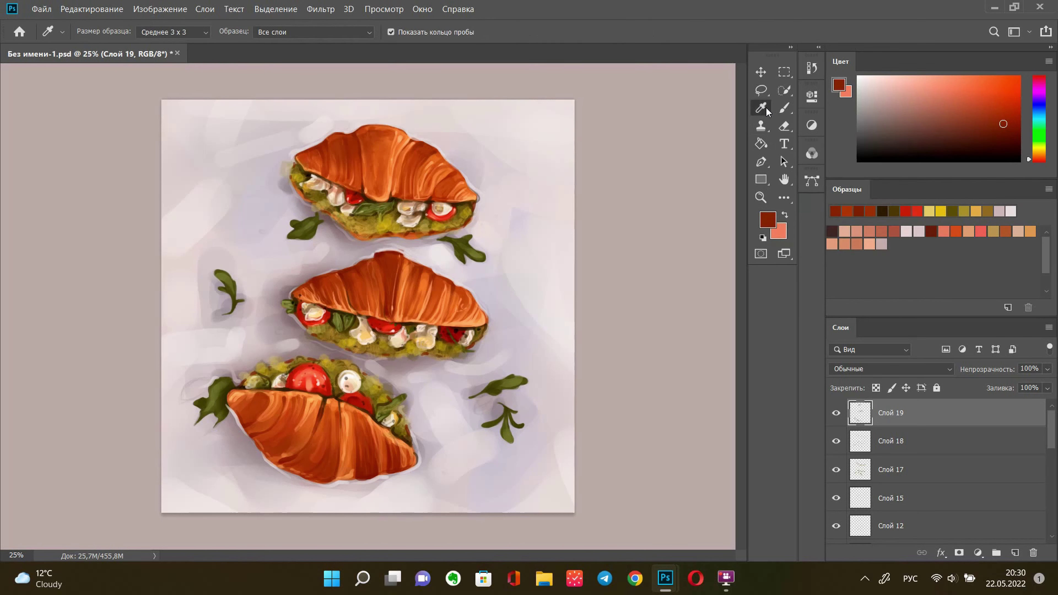
{"action": "left_click", "coordinate": [1014, 552]}
{"action": "key", "text": "v"}
{"action": "left_click", "coordinate": [495, 270]}
{"action": "left_click", "coordinate": [876, 422]}
{"action": "left_click", "coordinate": [760, 108]}
{"action": "left_click", "coordinate": [310, 173]}
Outline the lower croissant's right edge in dark with a hard round 30px brush
{"action": "key", "text": "b"}
{"action": "right_click", "coordinate": [522, 178]}
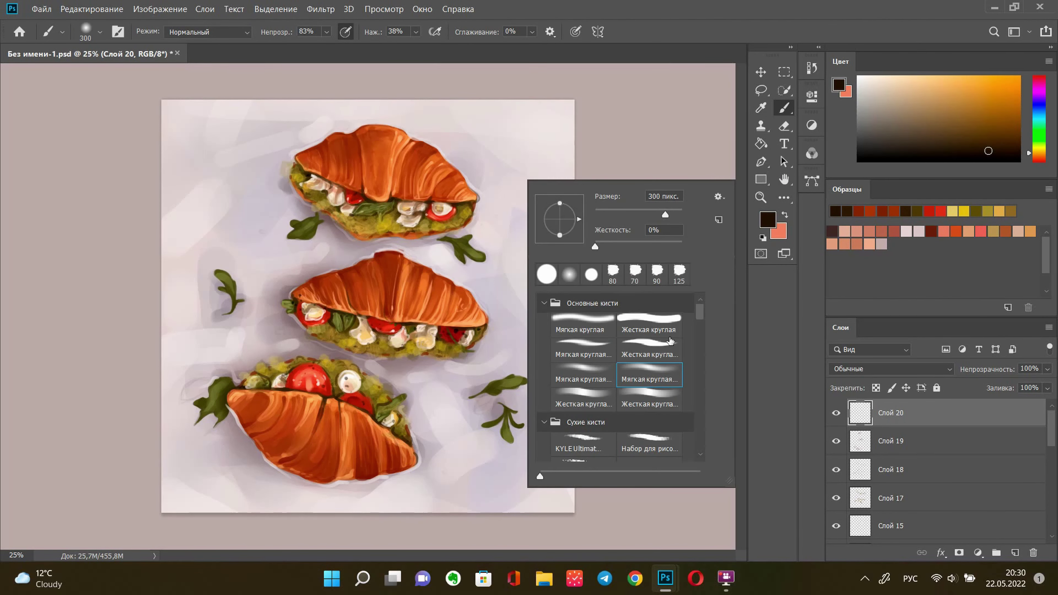
{"action": "double_click", "coordinate": [669, 341]}
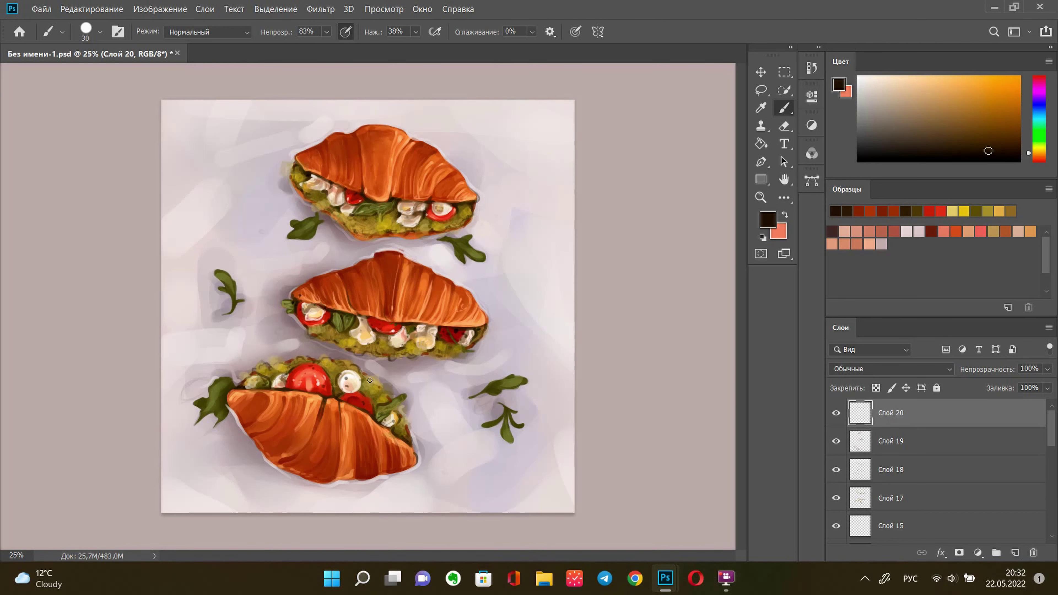
{"action": "left_click_drag", "start_coordinate": [396, 402], "coordinate": [414, 451]}
Add sampled light orange highlight strokes on the middle and lower croissants
{"action": "left_click", "coordinate": [378, 259], "text": "alt"}
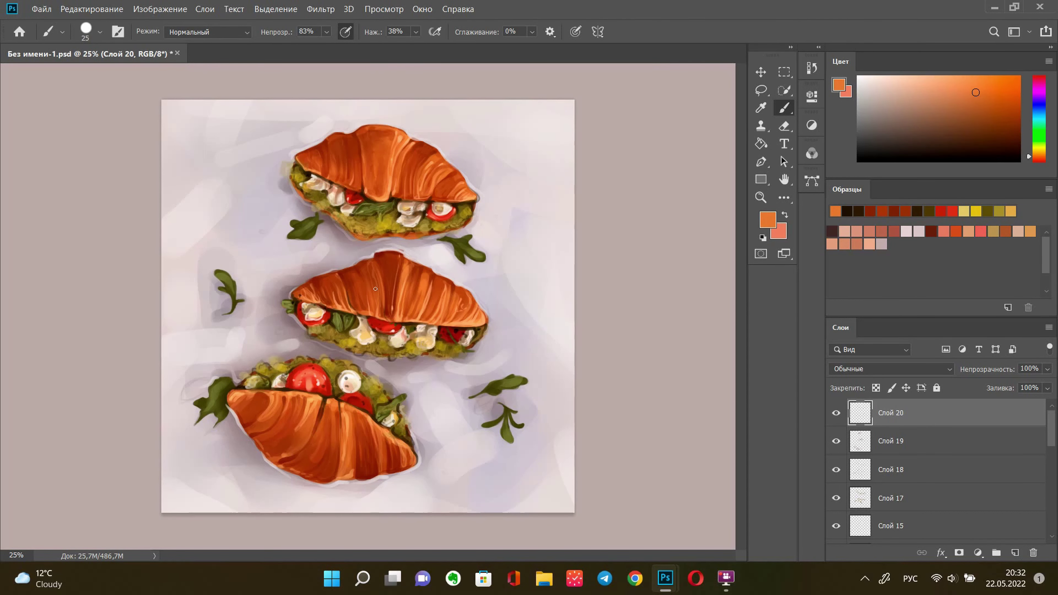
{"action": "left_click_drag", "start_coordinate": [405, 264], "coordinate": [411, 308]}
{"action": "mouse_move", "coordinate": [356, 434]}
{"action": "left_mouse_down"}
{"action": "mouse_move", "coordinate": [365, 469]}
{"action": "mouse_move", "coordinate": [411, 464]}
{"action": "left_mouse_up"}
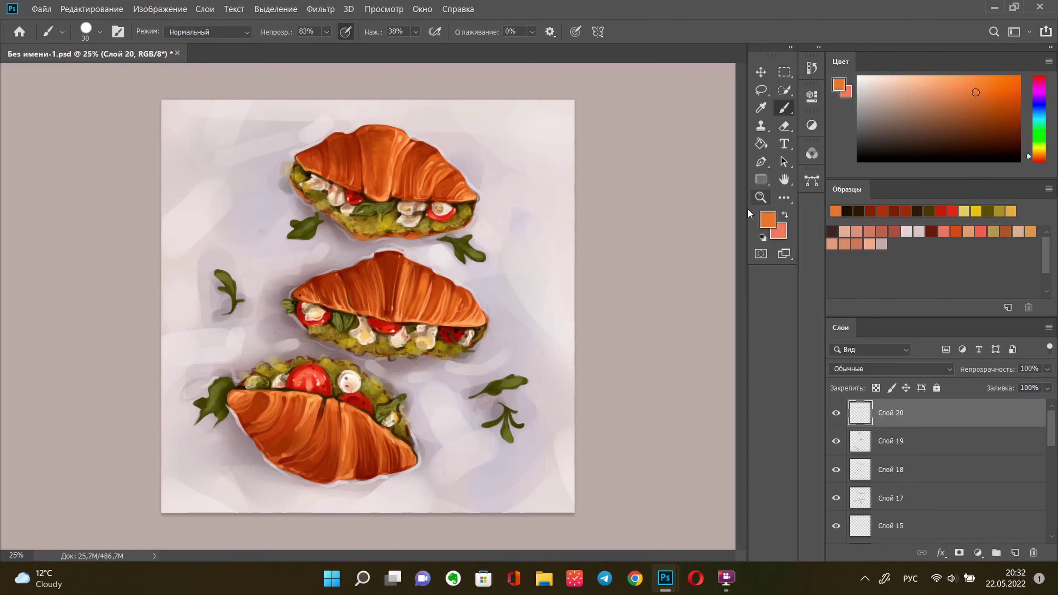
{"action": "left_click", "coordinate": [761, 107]}
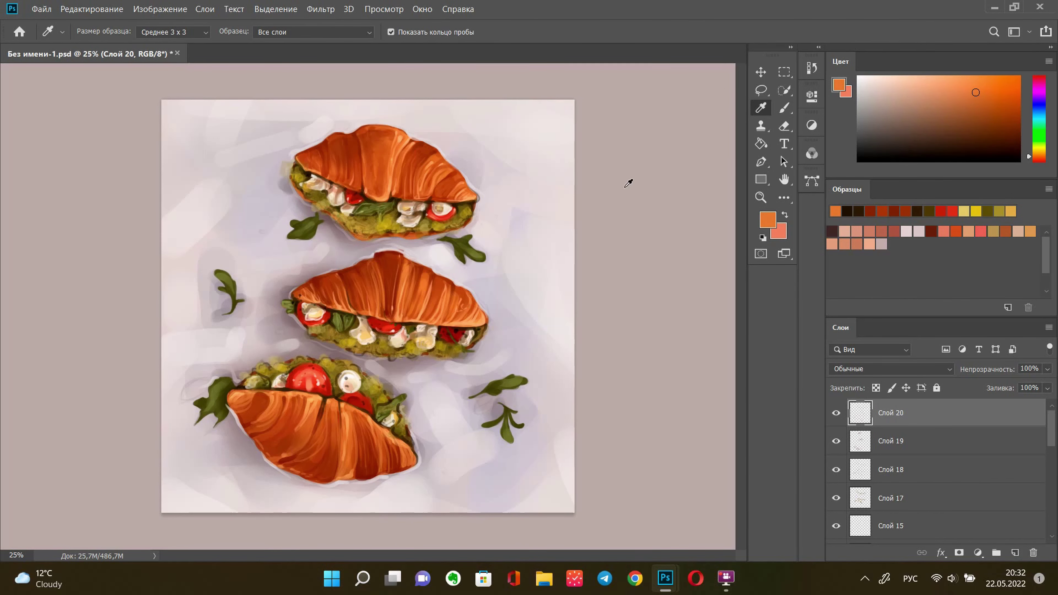
{"action": "left_click", "coordinate": [506, 383]}
Lock transparent pixels on Слой 8 and set a darker green brush at size 125
{"action": "key", "text": "v"}
{"action": "left_click", "coordinate": [875, 387]}
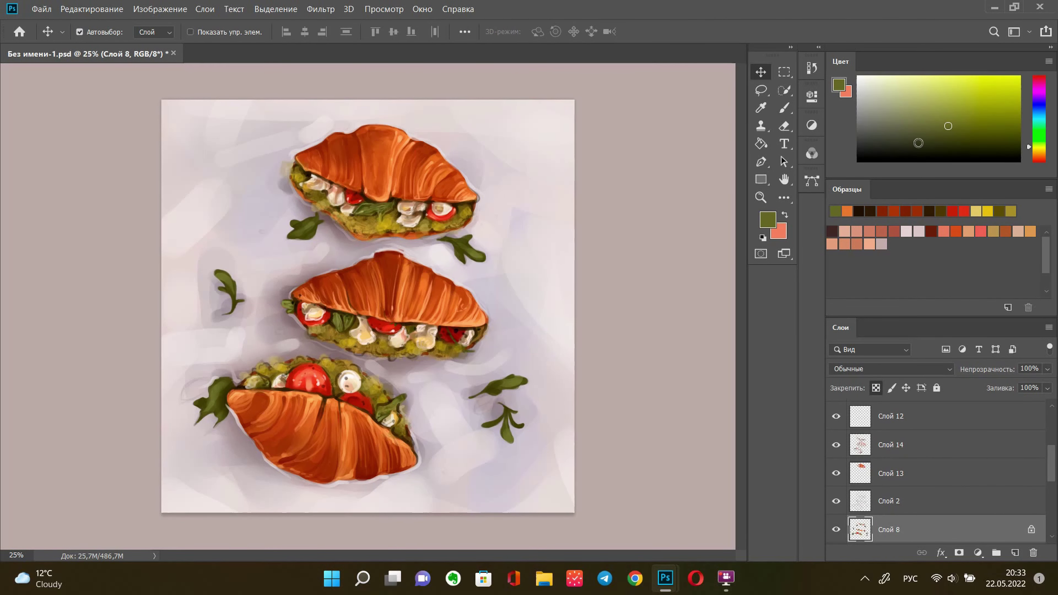
{"action": "key", "text": "b"}
{"action": "right_click", "coordinate": [551, 242]}
{"action": "left_click", "coordinate": [447, 243], "text": "alt"}
{"action": "key", "text": "bracketright"}
{"action": "key", "text": "bracketright"}
{"action": "key", "text": "bracketright"}
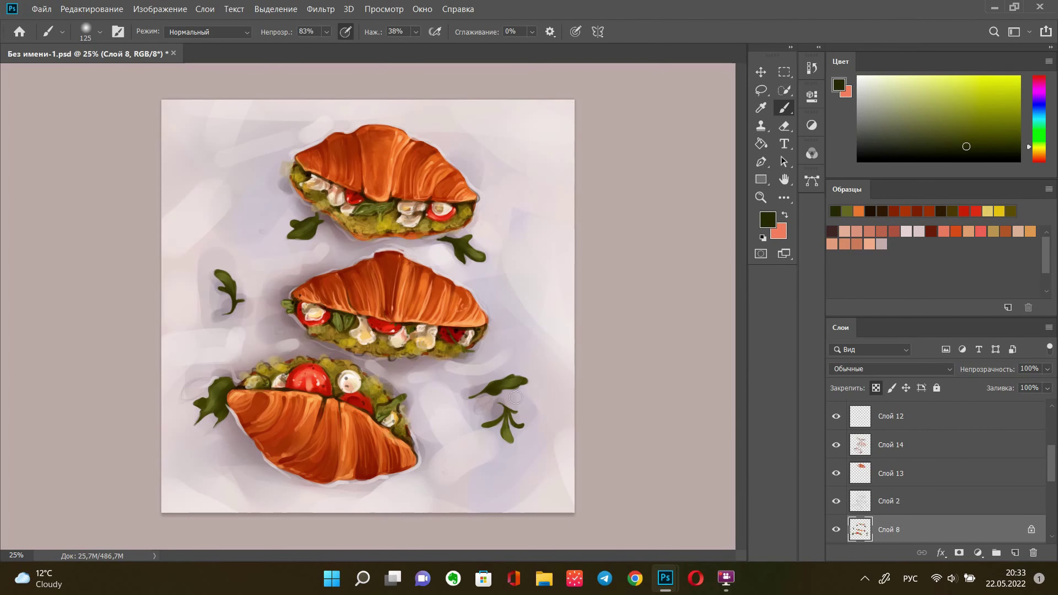
Set up a pale green brush at size 30 with 27% opacity
{"action": "left_click", "coordinate": [508, 425], "text": "alt"}
{"action": "right_click", "coordinate": [531, 226]}
{"action": "key", "text": "Escape"}
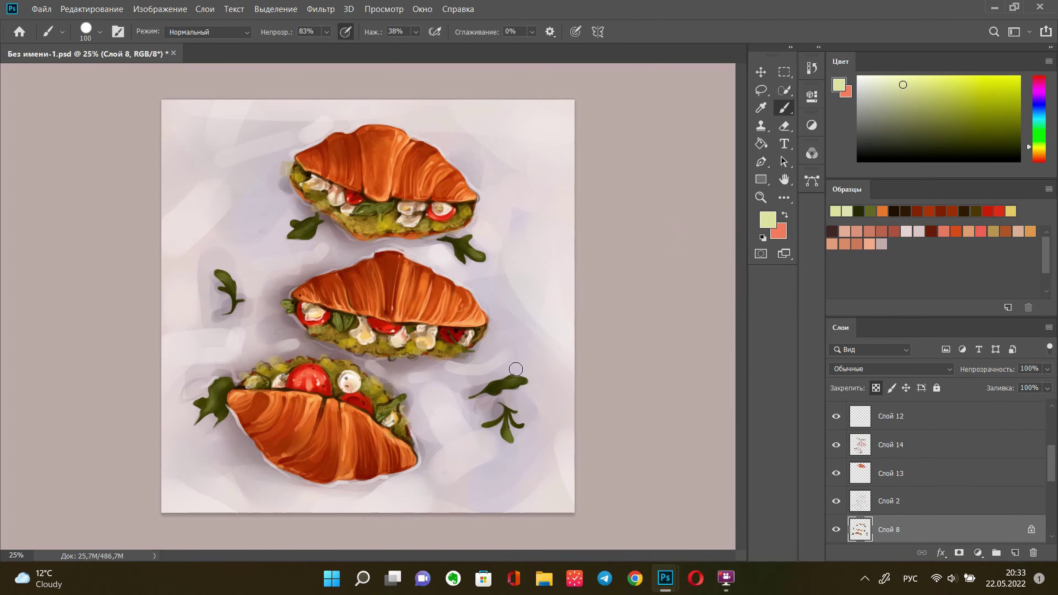
{"action": "key", "text": "bracketleft"}
{"action": "key", "text": "bracketleft"}
{"action": "key", "text": "bracketleft"}
{"action": "left_click_drag", "start_coordinate": [326, 32], "coordinate": [320, 47]}
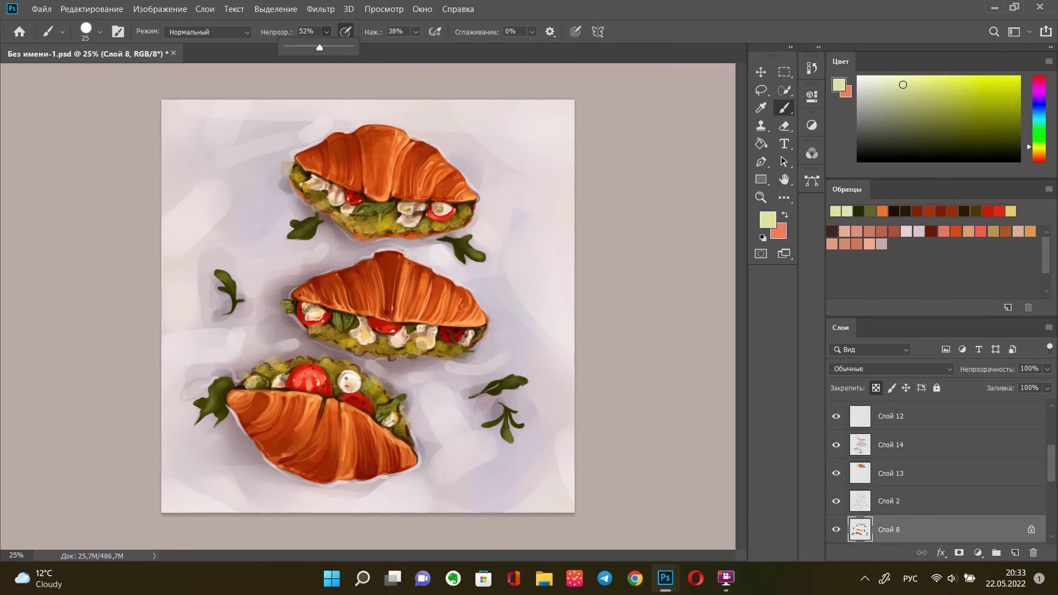
{"action": "left_click", "coordinate": [508, 381]}
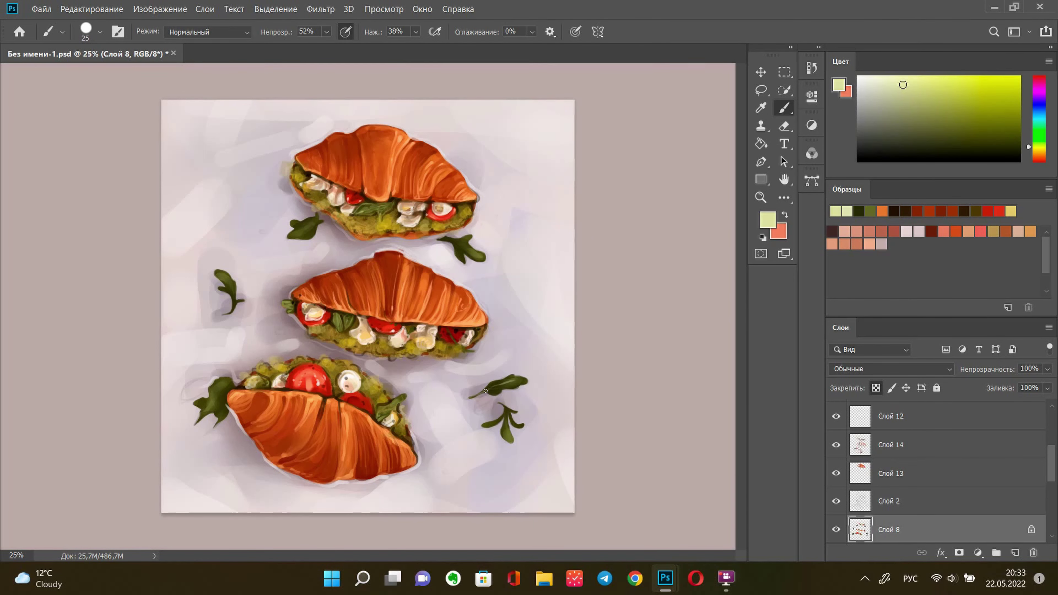
{"action": "key", "text": "2"}
{"action": "key", "text": "7"}
Softly lighten the small leaf's upper edge and the lower-right leaf's left lobe
{"action": "left_click_drag", "start_coordinate": [297, 234], "coordinate": [318, 217]}
{"action": "left_click_drag", "start_coordinate": [470, 242], "coordinate": [444, 237]}
{"action": "left_click_drag", "start_coordinate": [511, 440], "coordinate": [529, 406]}
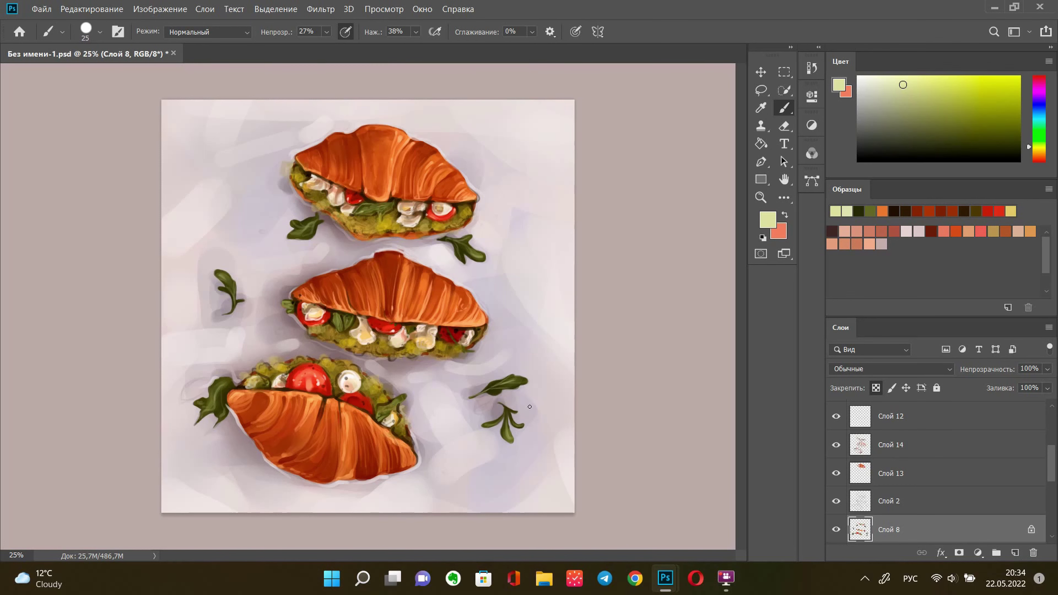
{"action": "scroll", "coordinate": [923, 419], "scroll_direction": "down", "scroll_amount": 3}
{"action": "left_click", "coordinate": [942, 464]}
Paint red berries at 100% opacity on the lower-right leaf and left of the bottom croissant
{"action": "key", "text": "i"}
{"action": "left_click_drag", "start_coordinate": [445, 212], "coordinate": [322, 317]}
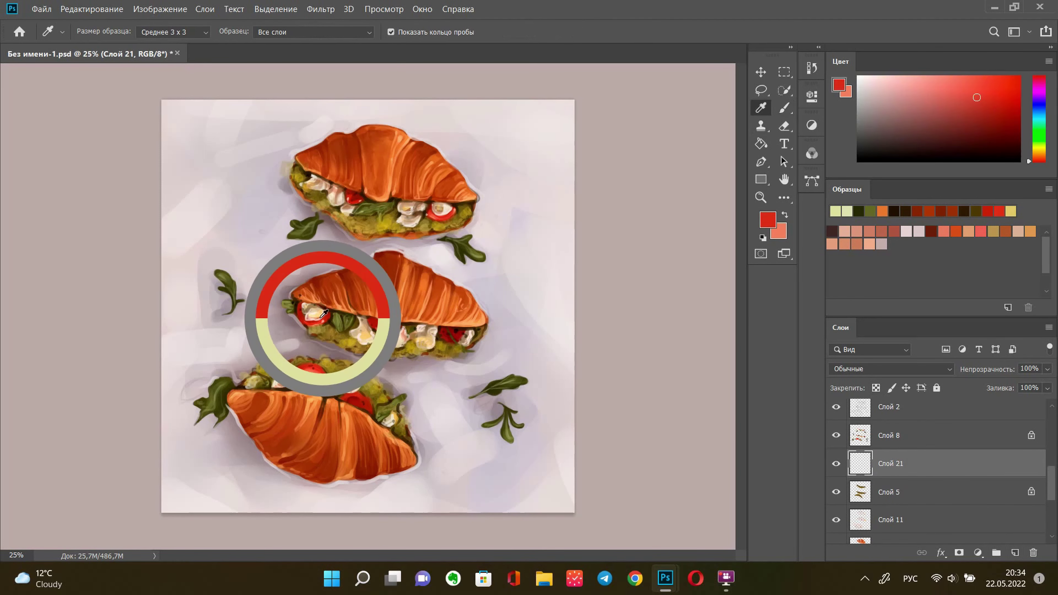
{"action": "key", "text": "b"}
{"action": "right_click", "coordinate": [535, 241]}
{"action": "key", "text": "Escape"}
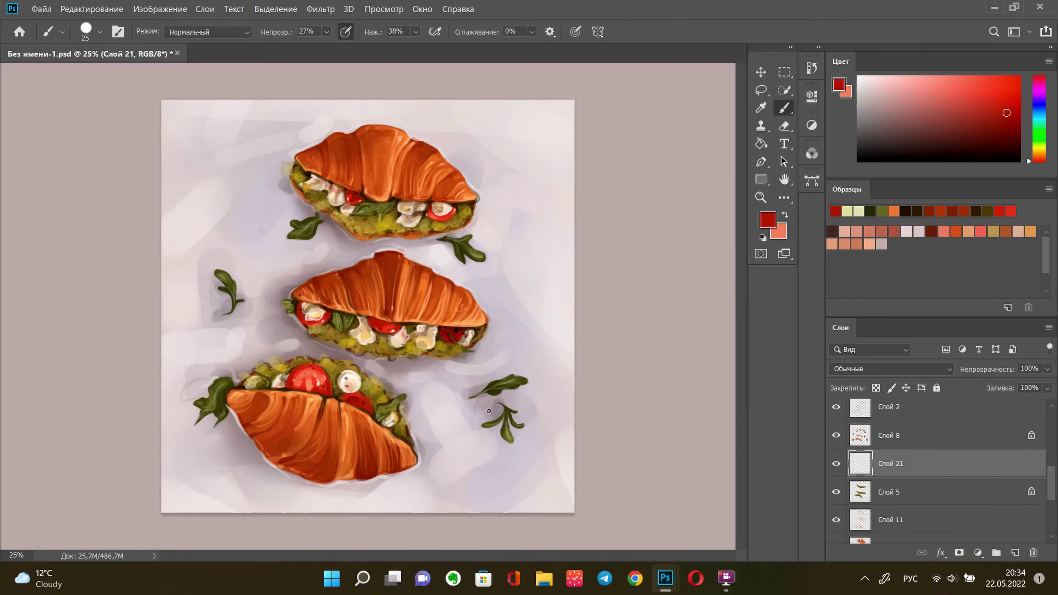
{"action": "key", "text": "0"}
{"action": "left_click_drag", "start_coordinate": [490, 399], "coordinate": [480, 405]}
{"action": "key", "text": "bracketleft"}
{"action": "left_click_drag", "start_coordinate": [209, 391], "coordinate": [183, 395]}
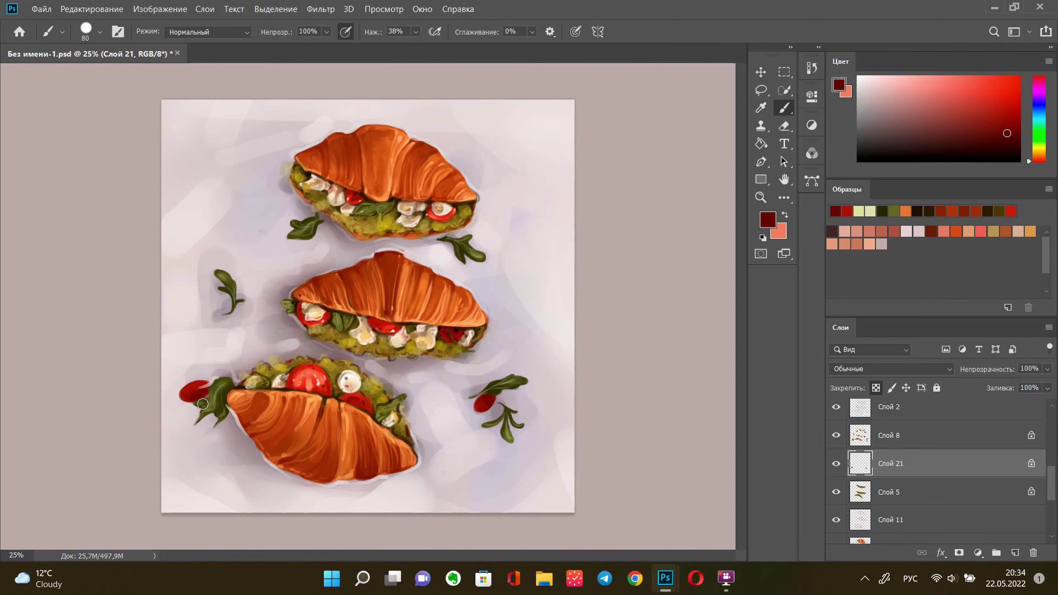
Touch up the left berry with a sampled lighter red using a size-40 brush
{"action": "key", "text": "i"}
{"action": "left_click", "coordinate": [432, 215]}
{"action": "key", "text": "b"}
{"action": "right_click", "coordinate": [549, 329]}
{"action": "key", "text": "Escape"}
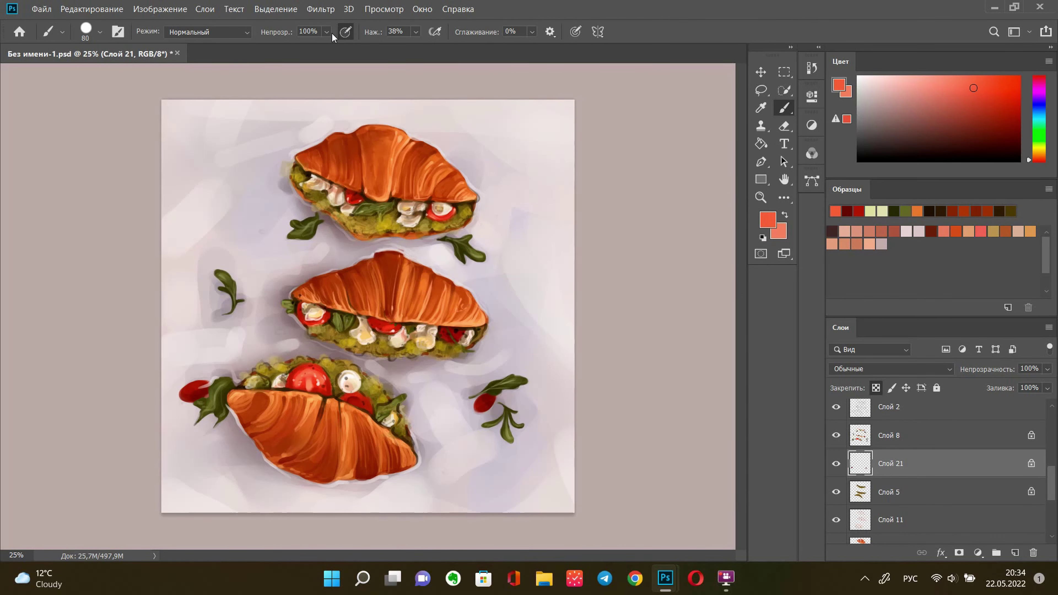
{"action": "key", "text": "bracketleft"}
{"action": "key", "text": "bracketleft"}
{"action": "key", "text": "bracketleft"}
{"action": "left_click_drag", "start_coordinate": [189, 391], "coordinate": [196, 389]}
{"action": "left_click_drag", "start_coordinate": [1051, 484], "coordinate": [1050, 421]}
{"action": "left_click", "coordinate": [937, 413]}
{"action": "left_click", "coordinate": [412, 213], "text": "alt"}
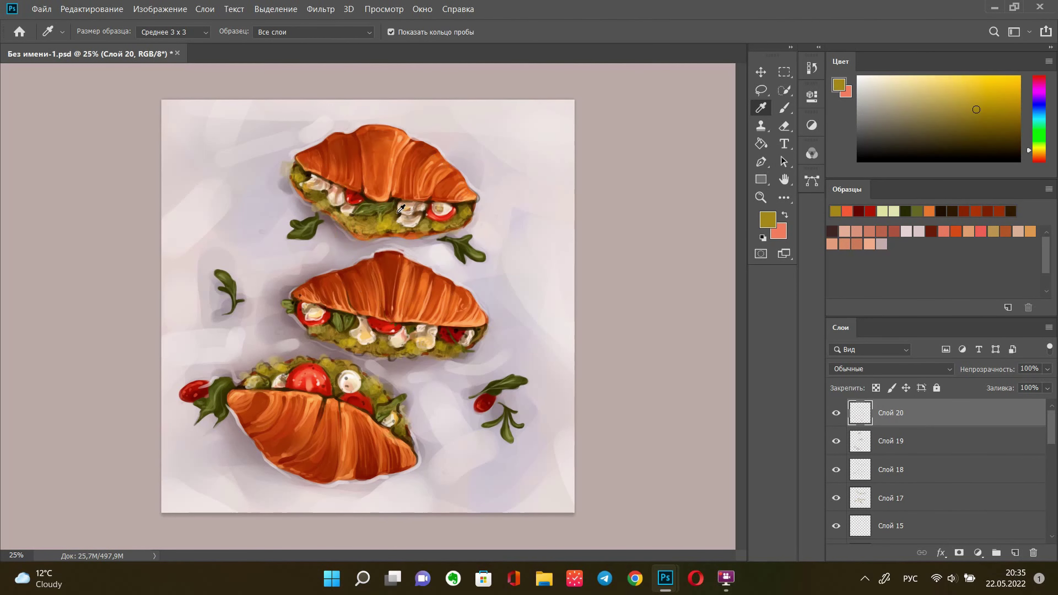
Dab olive speckles around the sandwiches and accent them with dark brown, then pick white
{"action": "left_click", "coordinate": [249, 245]}
{"action": "key", "text": "bracketright"}
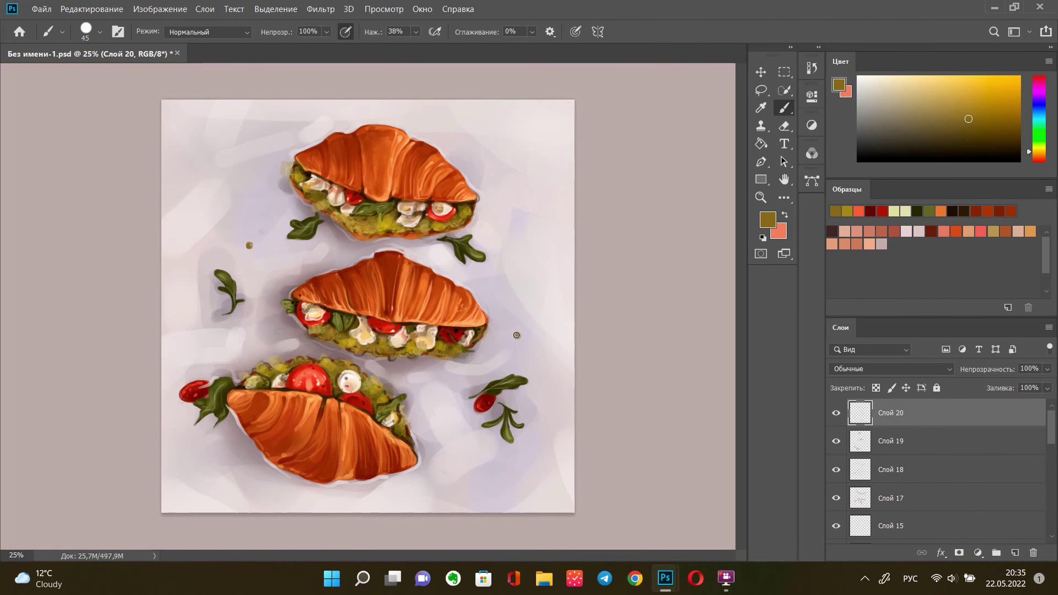
{"action": "left_click", "coordinate": [416, 412]}
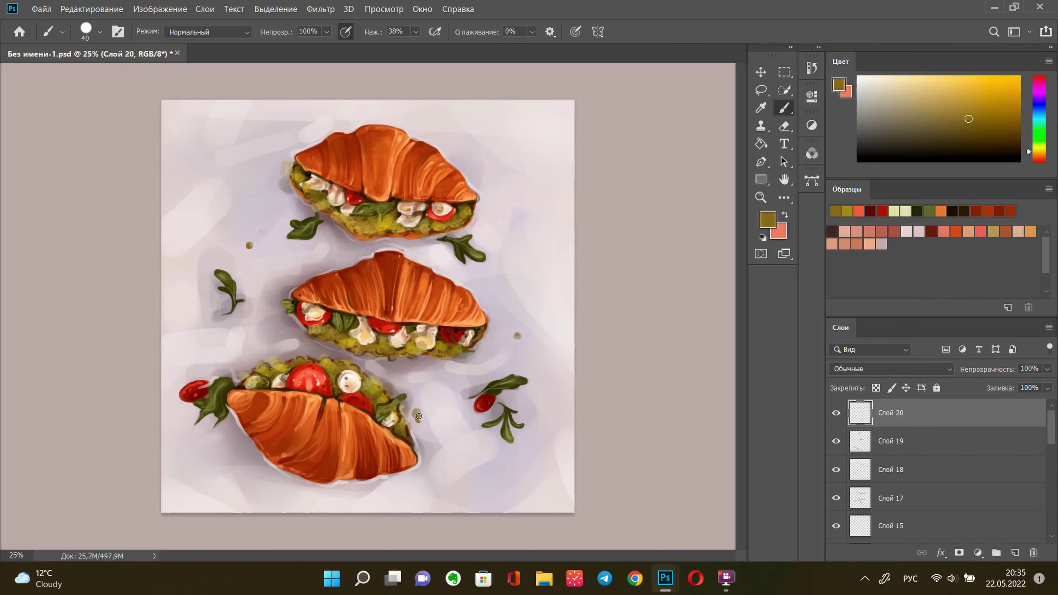
{"action": "key", "text": "bracketleft"}
{"action": "left_click", "coordinate": [427, 246], "text": "alt"}
{"action": "key", "text": "bracketleft"}
{"action": "left_click", "coordinate": [416, 418]}
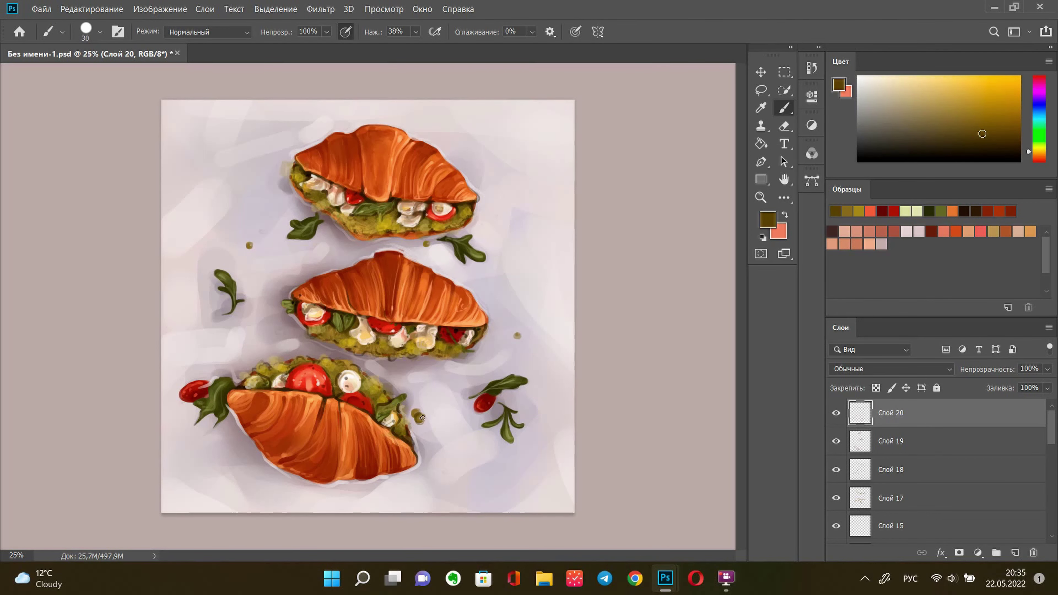
{"action": "left_click", "coordinate": [437, 236], "text": "alt"}
{"action": "key", "text": "bracketleft"}
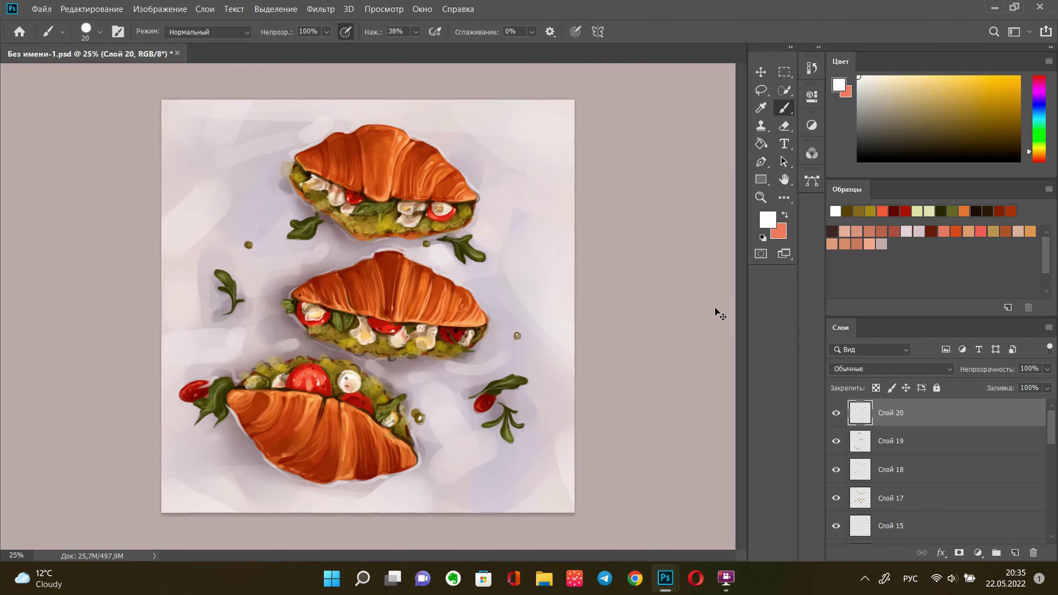
On Слой 22, paint a grey-mauve mark left of the top croissant with a textured 73% brush
{"action": "key", "text": "i"}
{"action": "left_click", "coordinate": [294, 315]}
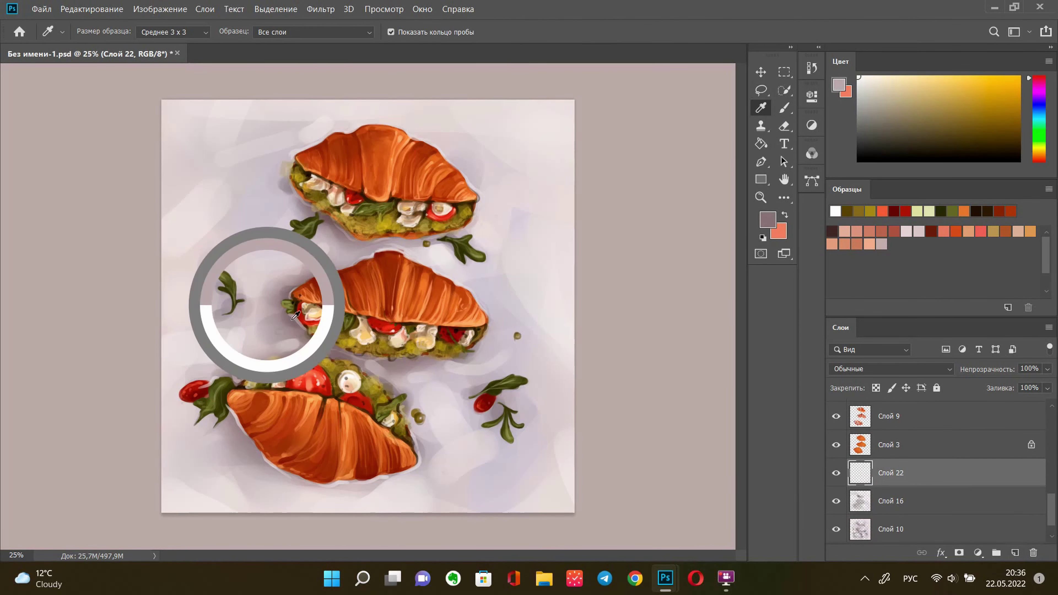
{"action": "key", "text": "b"}
{"action": "right_click", "coordinate": [468, 240]}
{"action": "double_click", "coordinate": [596, 415]}
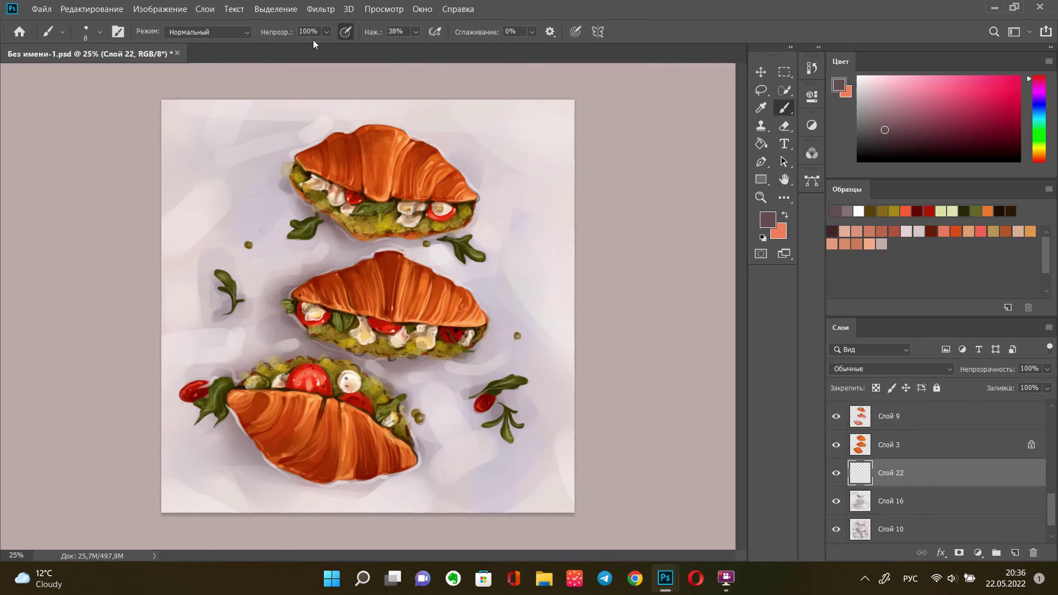
{"action": "key", "text": "7"}
{"action": "key", "text": "3"}
{"action": "key", "text": "period"}
{"action": "key", "text": "period"}
{"action": "key", "text": "bracketleft"}
{"action": "left_click_drag", "start_coordinate": [283, 184], "coordinate": [292, 195]}
Paint dark shadow strokes under the top croissant, around the middle one, and beneath the bottom one
{"action": "left_click_drag", "start_coordinate": [342, 245], "coordinate": [402, 233]}
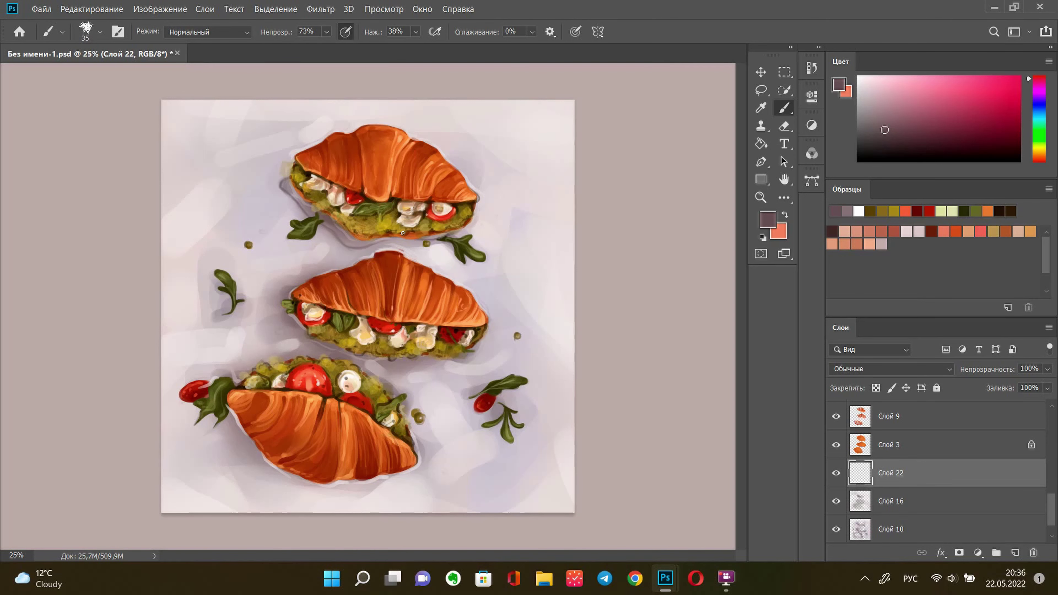
{"action": "left_click_drag", "start_coordinate": [274, 303], "coordinate": [310, 343]}
{"action": "mouse_move", "coordinate": [375, 362]}
{"action": "left_mouse_down"}
{"action": "mouse_move", "coordinate": [469, 358]}
{"action": "mouse_move", "coordinate": [424, 357]}
{"action": "left_mouse_up"}
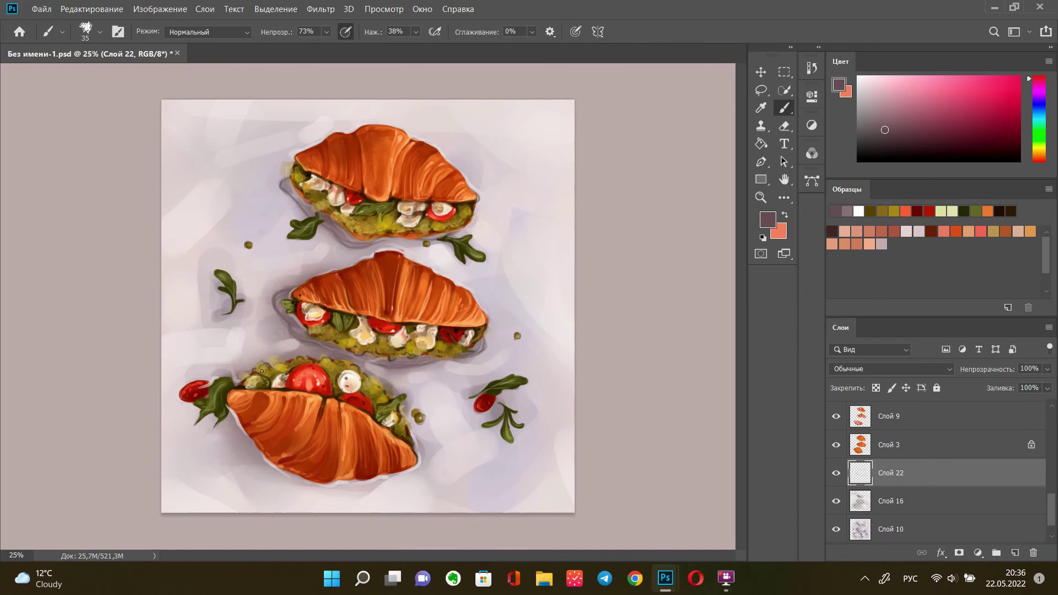
{"action": "left_click_drag", "start_coordinate": [258, 453], "coordinate": [204, 410]}
{"action": "left_click_drag", "start_coordinate": [423, 448], "coordinate": [388, 477]}
Erase shadow right of the lower-right sprig on Слой 10, then delete Слой 10
{"action": "key", "text": "e"}
{"action": "key", "text": "alt+bracketleft"}
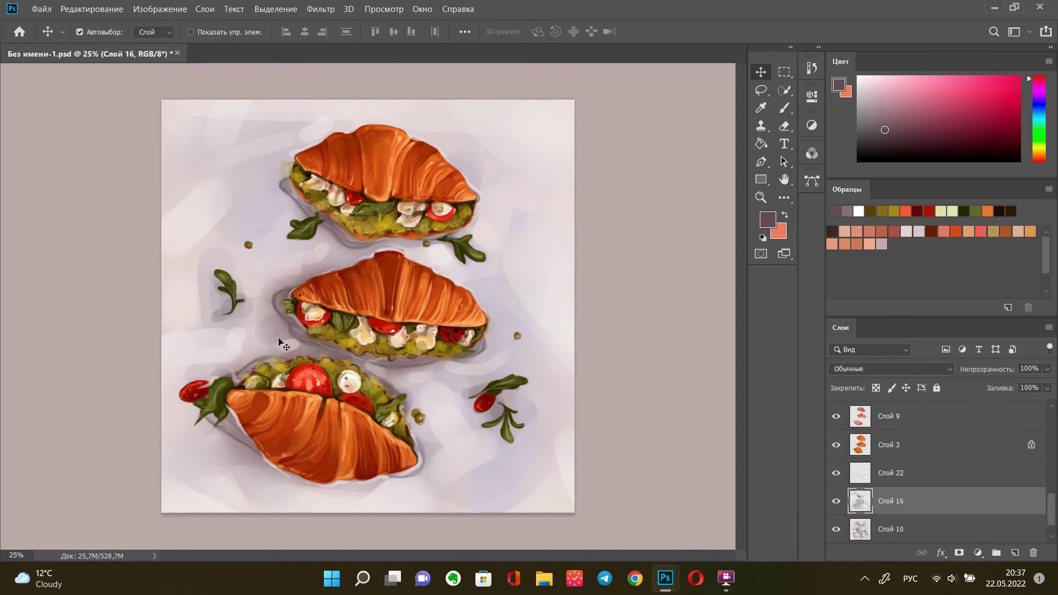
{"action": "key", "text": "bracketleft"}
{"action": "key", "text": "bracketleft"}
{"action": "key", "text": "bracketleft"}
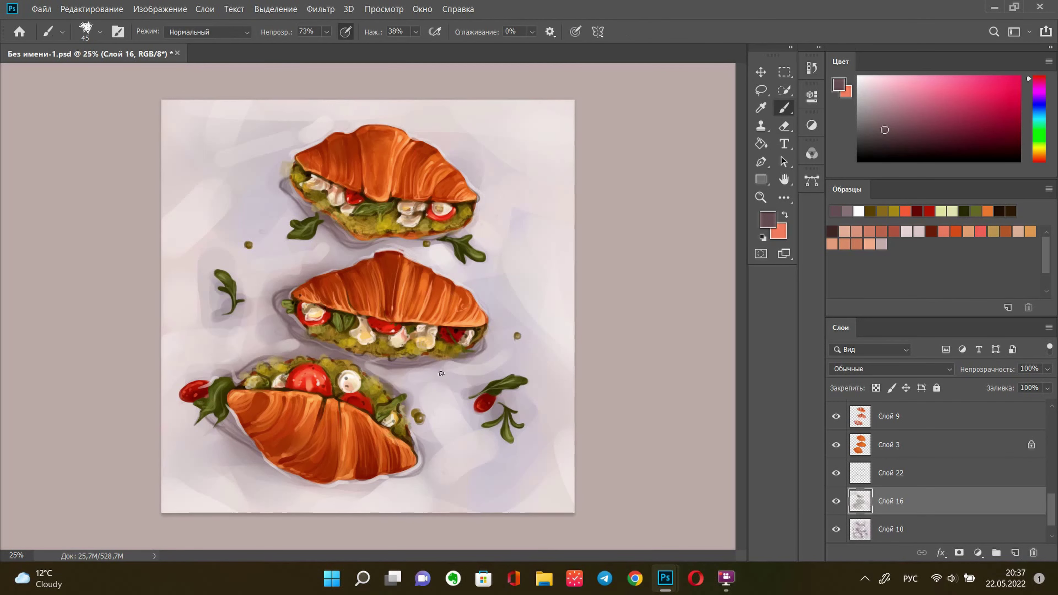
{"action": "key", "text": "bracketleft"}
{"action": "key", "text": "bracketleft"}
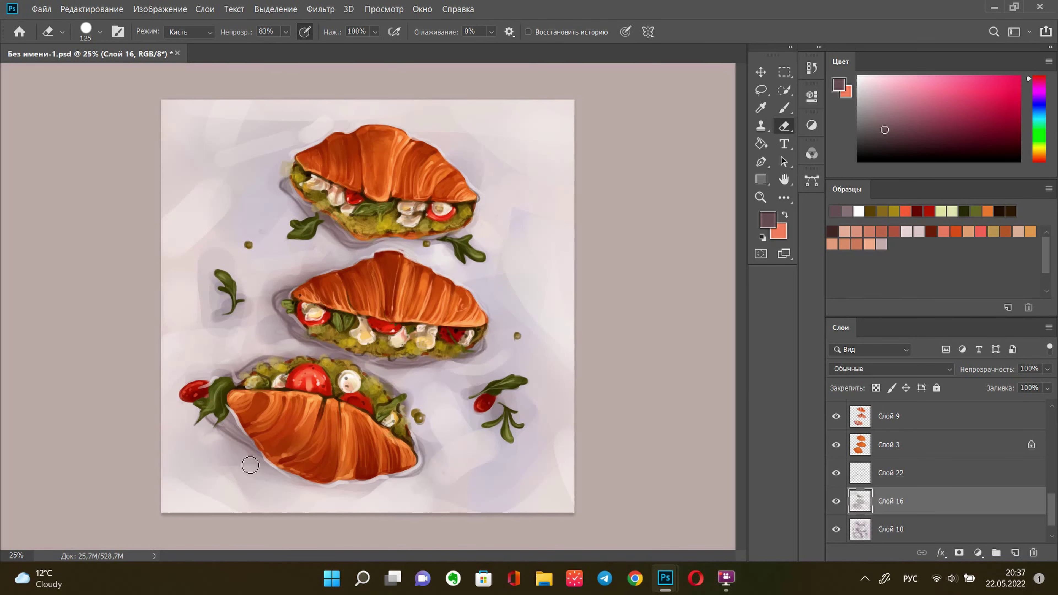
{"action": "key", "text": "alt+bracketleft"}
{"action": "key", "text": "bracketright"}
{"action": "key", "text": "bracketright"}
{"action": "key", "text": "bracketright"}
{"action": "key", "text": "bracketright"}
{"action": "key", "text": "bracketright"}
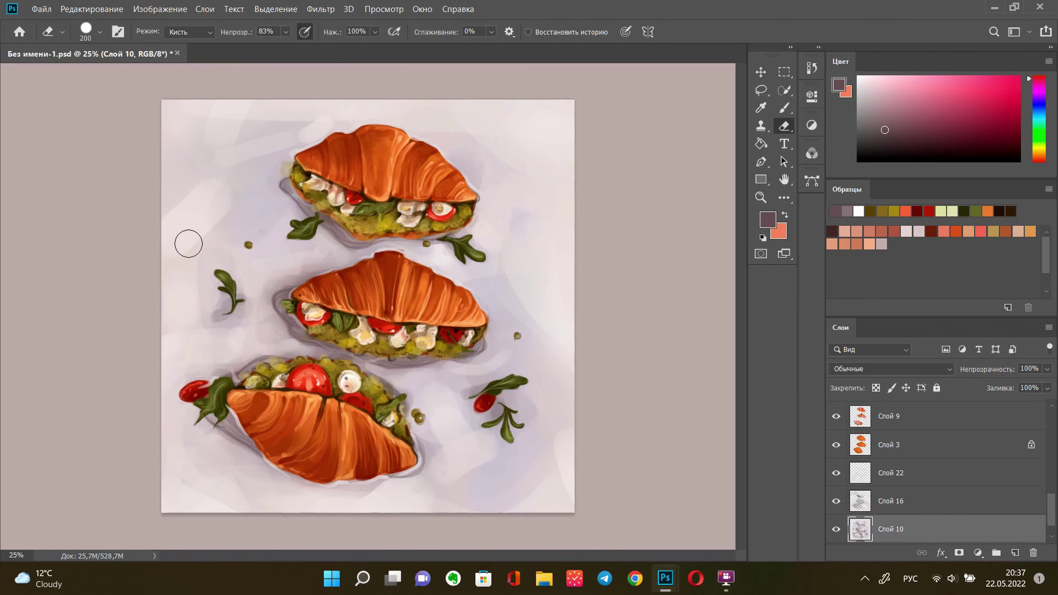
{"action": "left_click_drag", "start_coordinate": [526, 398], "coordinate": [525, 419]}
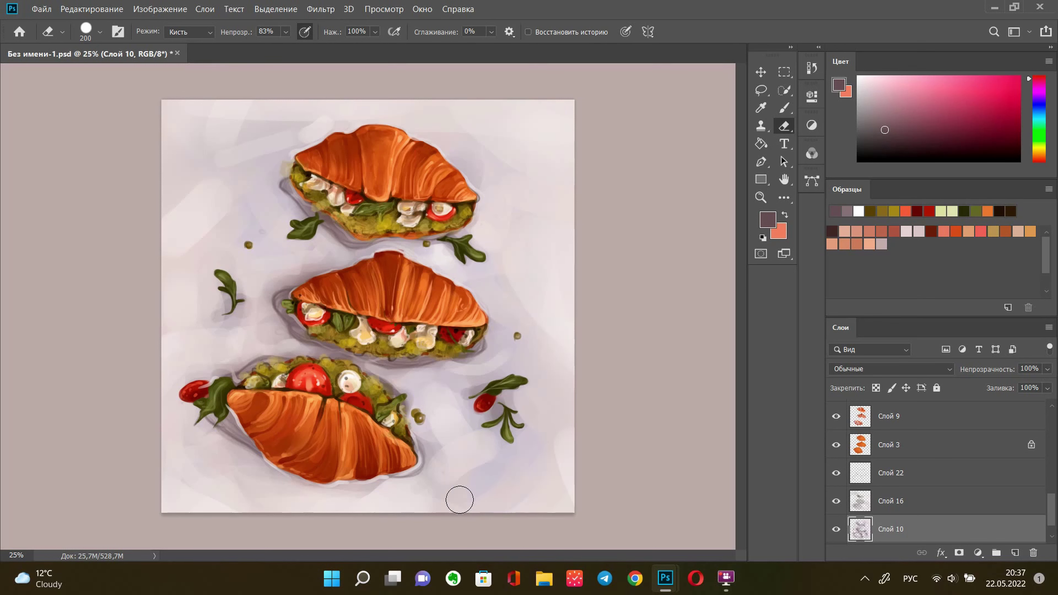
{"action": "key", "text": "Delete"}
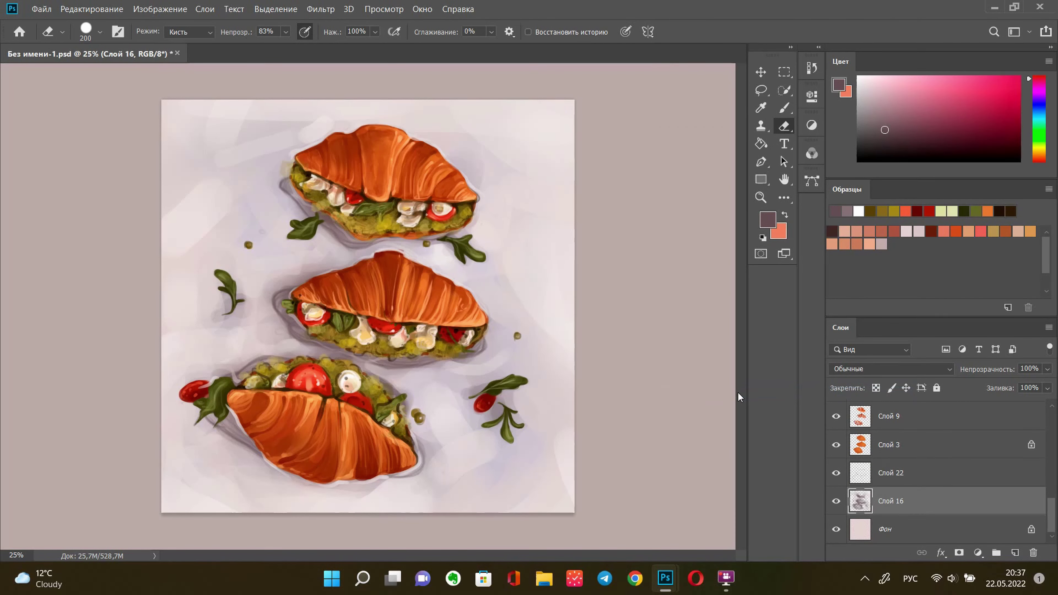
Make Слой 22 the working layer with white as the brush colour
{"action": "left_click", "coordinate": [875, 477]}
{"action": "key", "text": "b"}
{"action": "left_click", "coordinate": [548, 170], "text": "alt"}
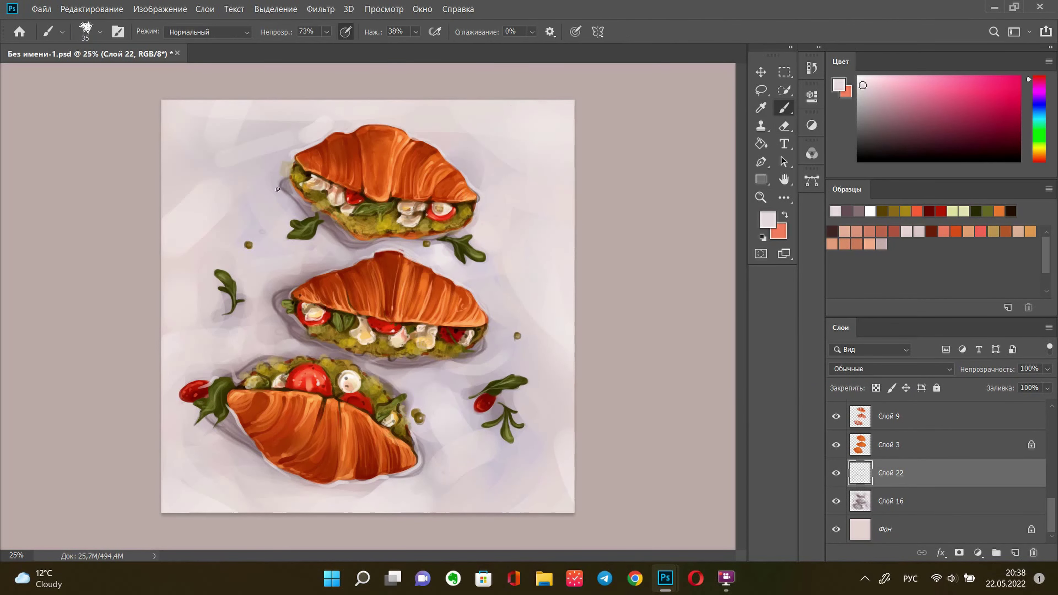
{"action": "left_click", "coordinate": [480, 220], "text": "alt"}
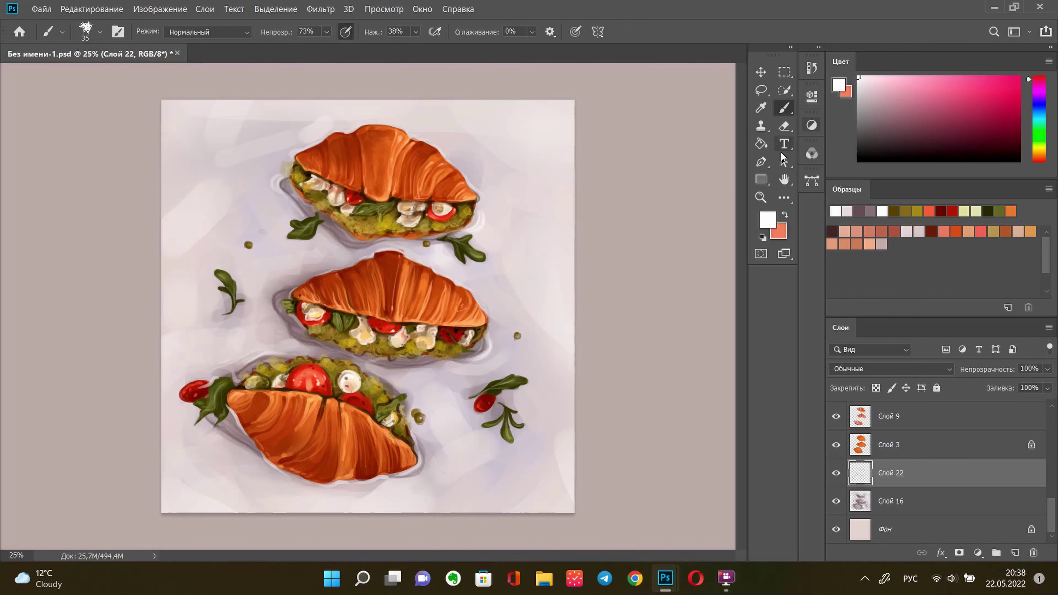
Show Слой 20, sample dark brown, and set up a round brush on a new layer
{"action": "left_click", "coordinate": [761, 107]}
{"action": "scroll", "coordinate": [937, 470], "scroll_direction": "up", "scroll_amount": 3}
{"action": "left_click", "coordinate": [839, 420]}
{"action": "left_click", "coordinate": [1014, 552]}
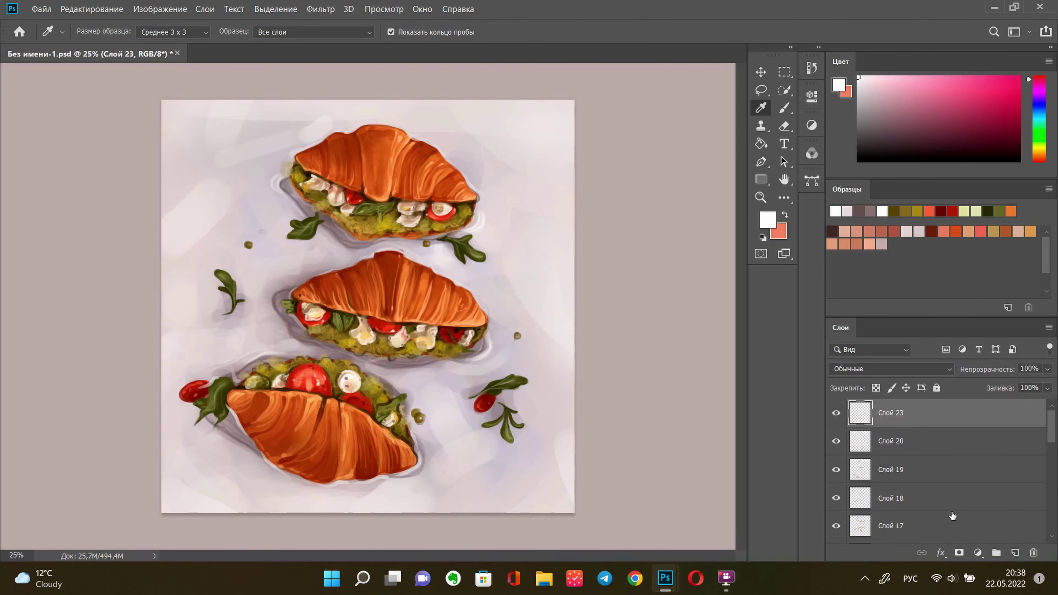
{"action": "left_click", "coordinate": [464, 203]}
{"action": "key", "text": "b"}
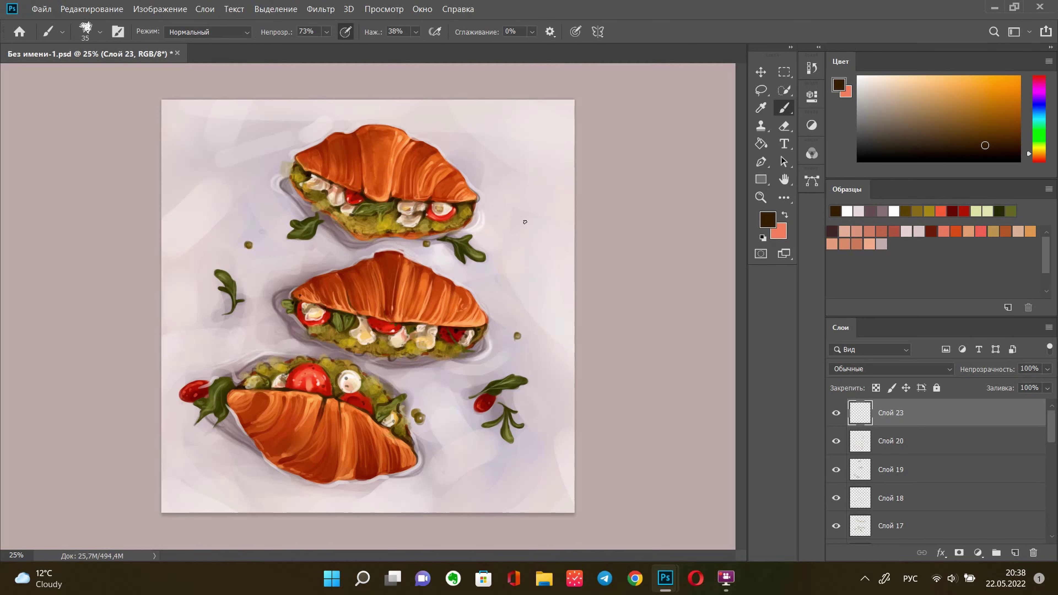
{"action": "right_click", "coordinate": [507, 238]}
{"action": "double_click", "coordinate": [641, 401]}
Shade the edges of all three croissants with dark brown strokes
{"action": "left_click_drag", "start_coordinate": [290, 175], "coordinate": [305, 200]}
{"action": "left_click_drag", "start_coordinate": [459, 228], "coordinate": [478, 191]}
{"action": "mouse_move", "coordinate": [392, 237]}
{"action": "left_mouse_down"}
{"action": "mouse_move", "coordinate": [362, 242]}
{"action": "mouse_move", "coordinate": [321, 225]}
{"action": "left_mouse_up"}
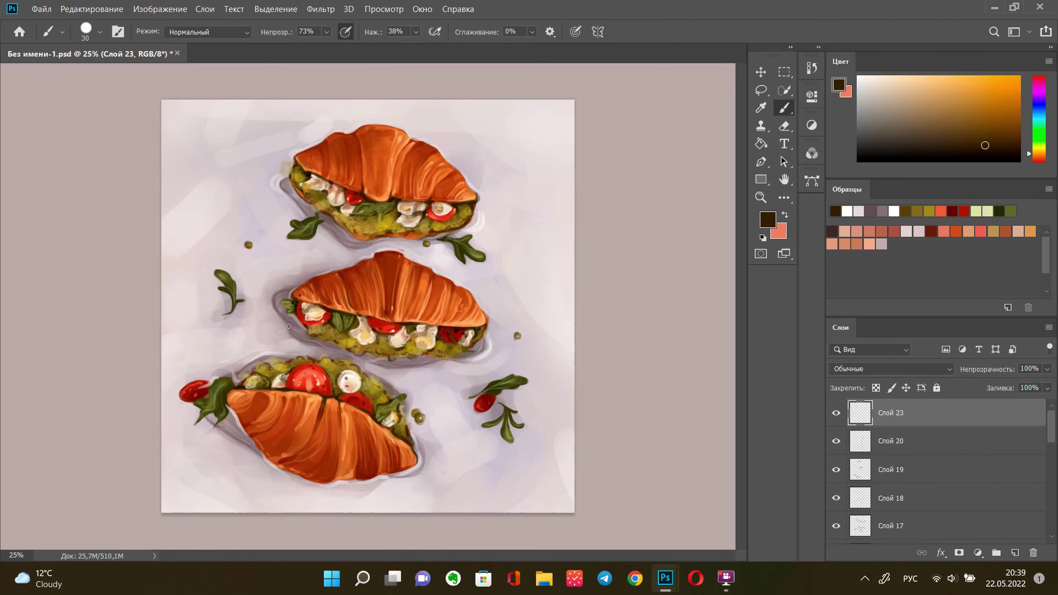
{"action": "left_click_drag", "start_coordinate": [290, 292], "coordinate": [296, 304]}
{"action": "mouse_move", "coordinate": [328, 340]}
{"action": "left_mouse_down"}
{"action": "mouse_move", "coordinate": [356, 356]}
{"action": "mouse_move", "coordinate": [465, 354]}
{"action": "left_mouse_up"}
{"action": "left_click_drag", "start_coordinate": [270, 366], "coordinate": [235, 385]}
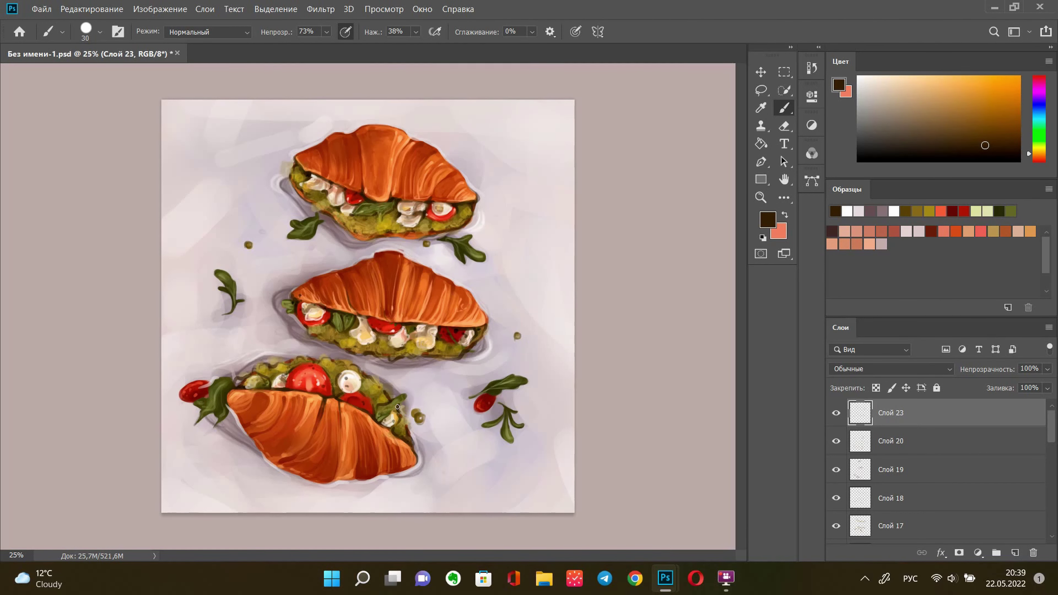
{"action": "left_click_drag", "start_coordinate": [362, 372], "coordinate": [417, 445]}
Darken the folds of all three croissants with a slightly larger dark red brush
{"action": "left_click", "coordinate": [390, 234], "text": "alt"}
{"action": "key", "text": "bracketright"}
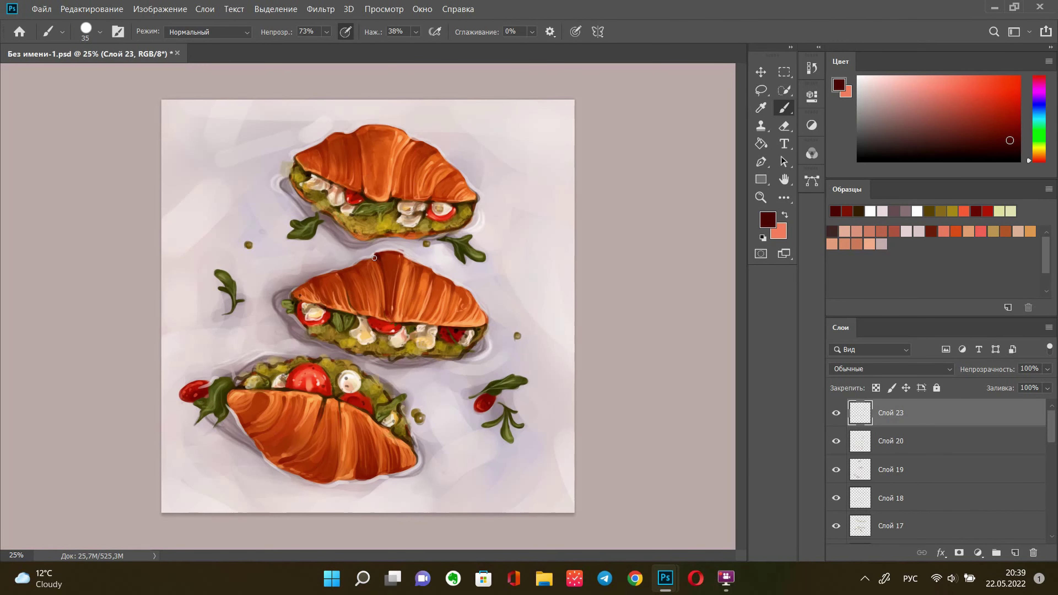
{"action": "left_click_drag", "start_coordinate": [331, 299], "coordinate": [321, 278]}
{"action": "mouse_move", "coordinate": [351, 140]}
{"action": "left_mouse_down"}
{"action": "mouse_move", "coordinate": [344, 168]}
{"action": "mouse_move", "coordinate": [324, 146]}
{"action": "left_mouse_up"}
{"action": "mouse_move", "coordinate": [277, 464]}
{"action": "left_mouse_down"}
{"action": "mouse_move", "coordinate": [308, 435]}
{"action": "mouse_move", "coordinate": [243, 416]}
{"action": "left_mouse_up"}
{"action": "mouse_move", "coordinate": [333, 481]}
{"action": "left_mouse_down"}
{"action": "mouse_move", "coordinate": [329, 460]}
{"action": "mouse_move", "coordinate": [353, 444]}
{"action": "left_mouse_up"}
{"action": "mouse_move", "coordinate": [380, 453]}
{"action": "left_mouse_down"}
{"action": "mouse_move", "coordinate": [375, 476]}
{"action": "mouse_move", "coordinate": [388, 455]}
{"action": "left_mouse_up"}
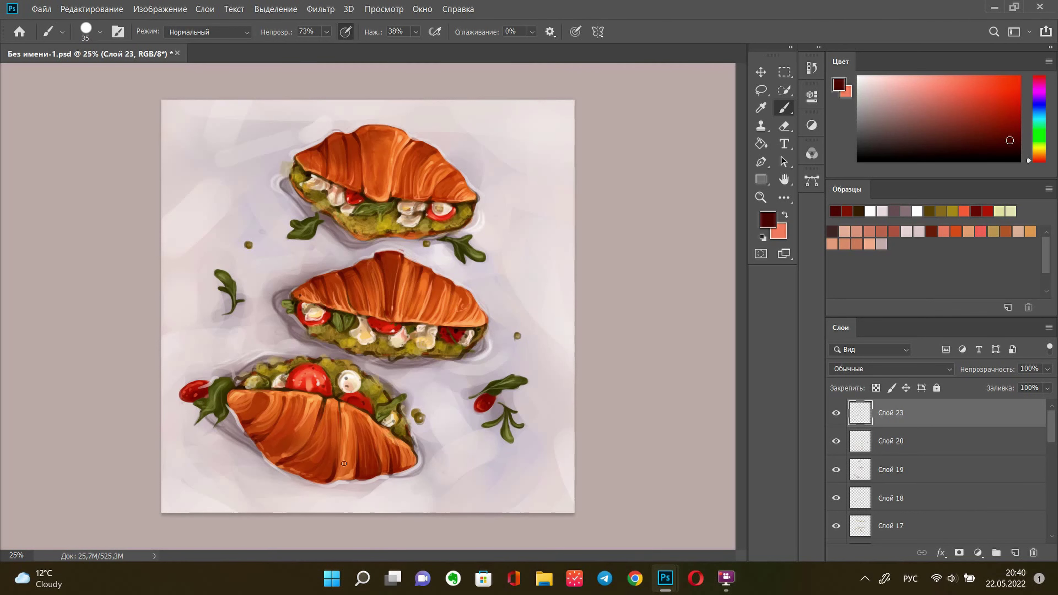
{"action": "left_click_drag", "start_coordinate": [488, 330], "coordinate": [483, 313]}
Add a new empty layer, Слой 24, above Слой 16
{"action": "key", "text": "v"}
{"action": "scroll", "coordinate": [937, 471], "scroll_direction": "down", "scroll_amount": 5}
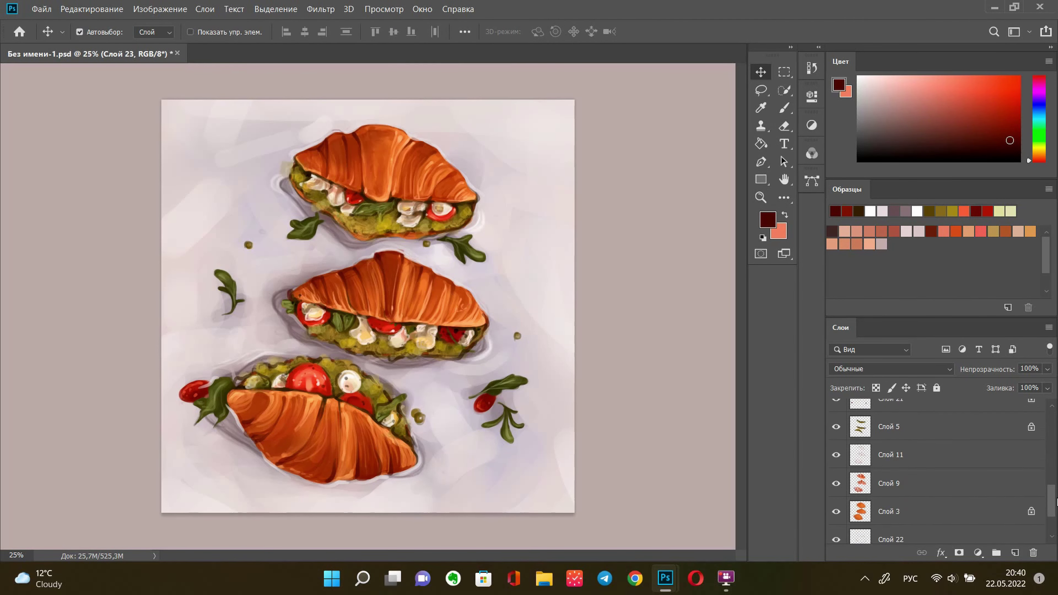
{"action": "left_click", "coordinate": [891, 473]}
{"action": "left_click", "coordinate": [1014, 552], "text": "ctrl"}
Paint broad pale background tone over the right, top-left and middle-left areas
{"action": "key", "text": "i"}
{"action": "left_click", "coordinate": [539, 118]}
{"action": "key", "text": "b"}
{"action": "right_click", "coordinate": [524, 234]}
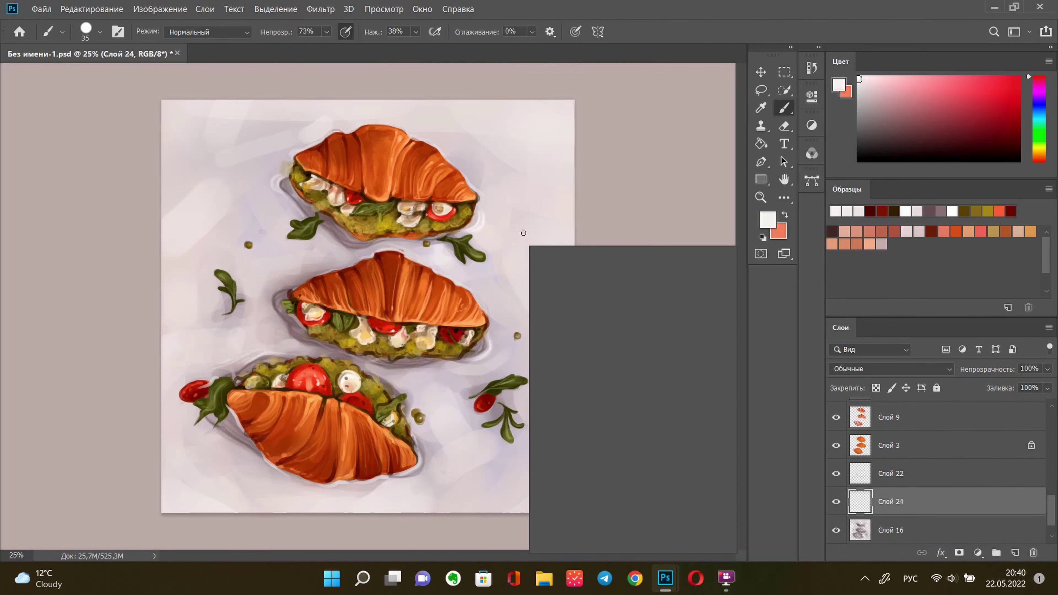
{"action": "key", "text": "Escape"}
{"action": "mouse_move", "coordinate": [548, 169]}
{"action": "left_mouse_down"}
{"action": "mouse_move", "coordinate": [508, 137]}
{"action": "mouse_move", "coordinate": [557, 316]}
{"action": "mouse_move", "coordinate": [534, 458]}
{"action": "mouse_move", "coordinate": [203, 128]}
{"action": "mouse_move", "coordinate": [161, 243]}
{"action": "mouse_move", "coordinate": [449, 515]}
{"action": "left_mouse_up"}
{"action": "left_click", "coordinate": [515, 137], "text": "alt"}
{"action": "key", "text": "bracketleft"}
{"action": "key", "text": "bracketleft"}
{"action": "key", "text": "bracketleft"}
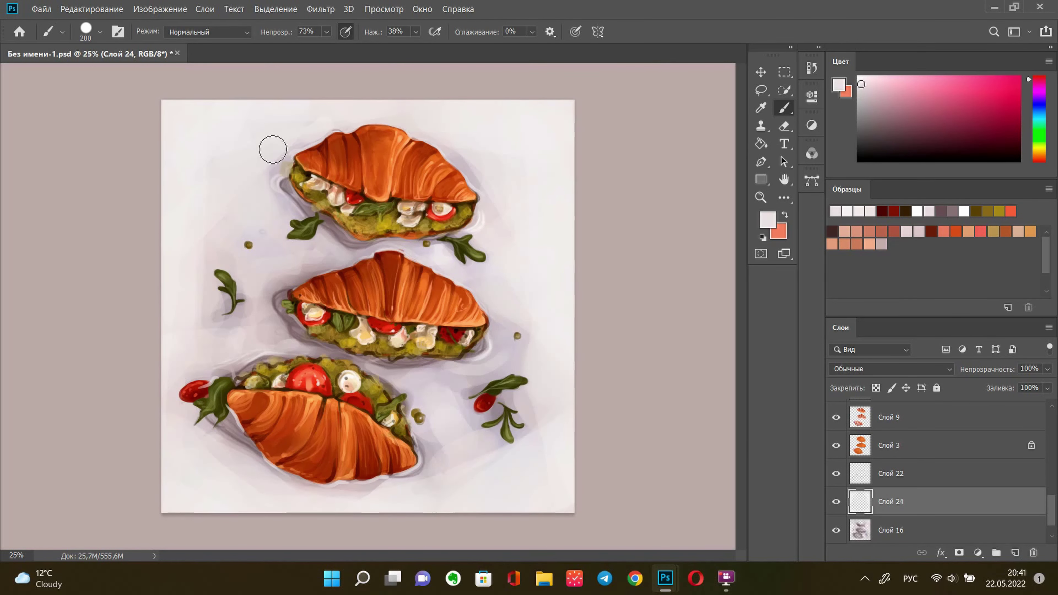
{"action": "left_click_drag", "start_coordinate": [264, 319], "coordinate": [201, 328]}
{"action": "key", "text": "bracketleft"}
{"action": "key", "text": "bracketleft"}
{"action": "key", "text": "bracketleft"}
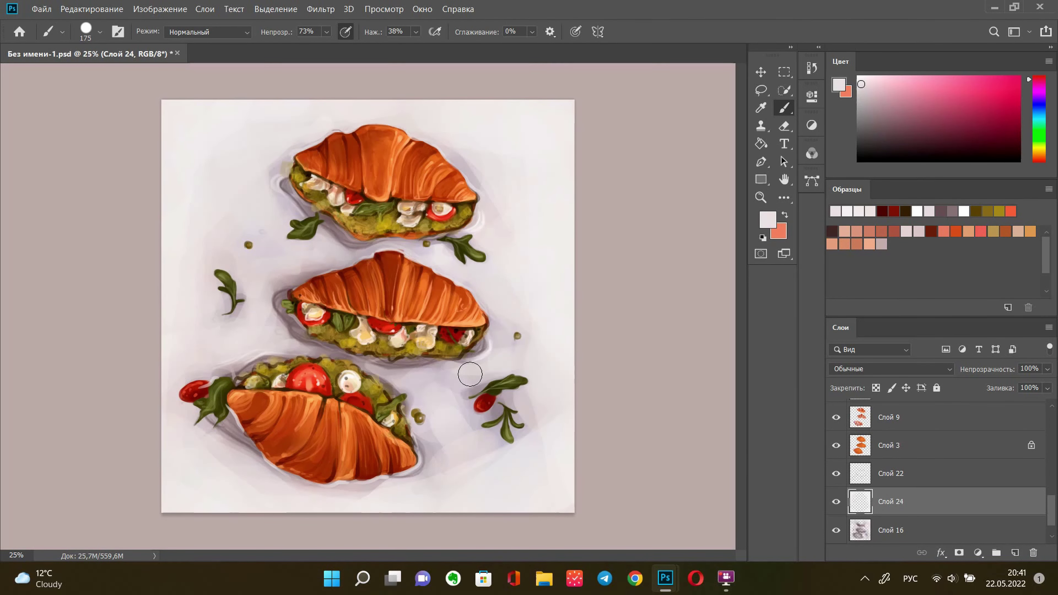
Paint greyish-mauve shadows under the middle and bottom croissants
{"action": "left_click", "coordinate": [357, 256], "text": "alt"}
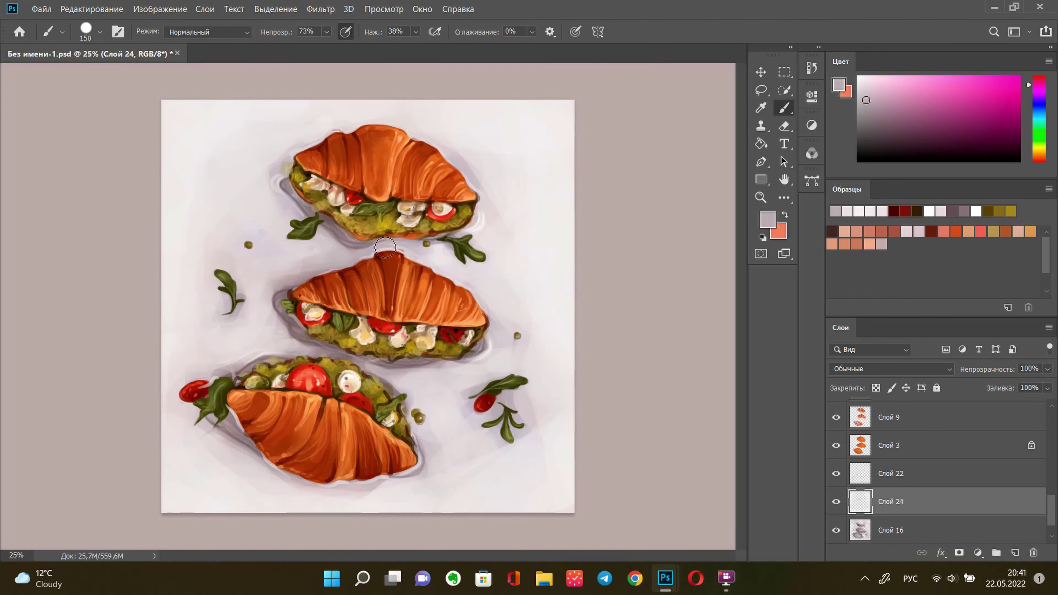
{"action": "left_click_drag", "start_coordinate": [281, 319], "coordinate": [395, 383]}
{"action": "key", "text": "bracketleft"}
{"action": "key", "text": "bracketleft"}
{"action": "key", "text": "bracketleft"}
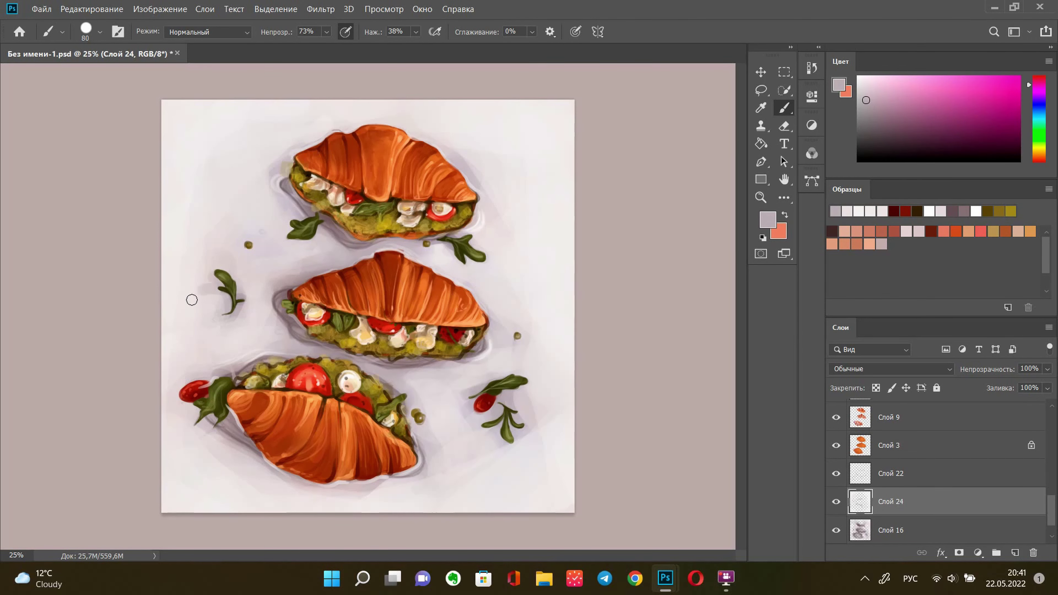
{"action": "key", "text": "bracketright"}
{"action": "key", "text": "bracketright"}
{"action": "key", "text": "bracketright"}
{"action": "left_click_drag", "start_coordinate": [196, 431], "coordinate": [177, 385]}
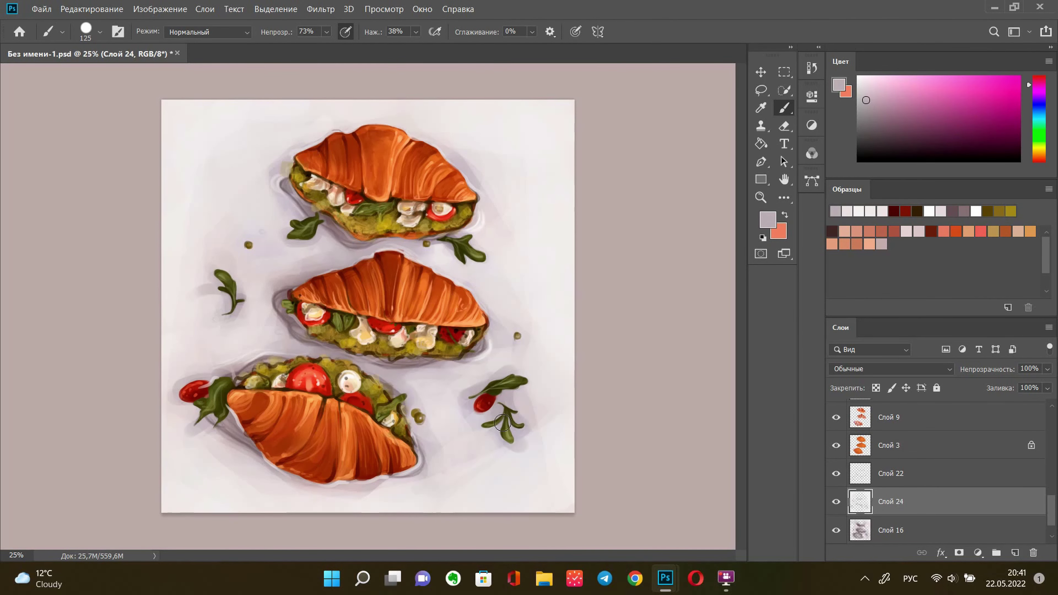
{"action": "key", "text": "i"}
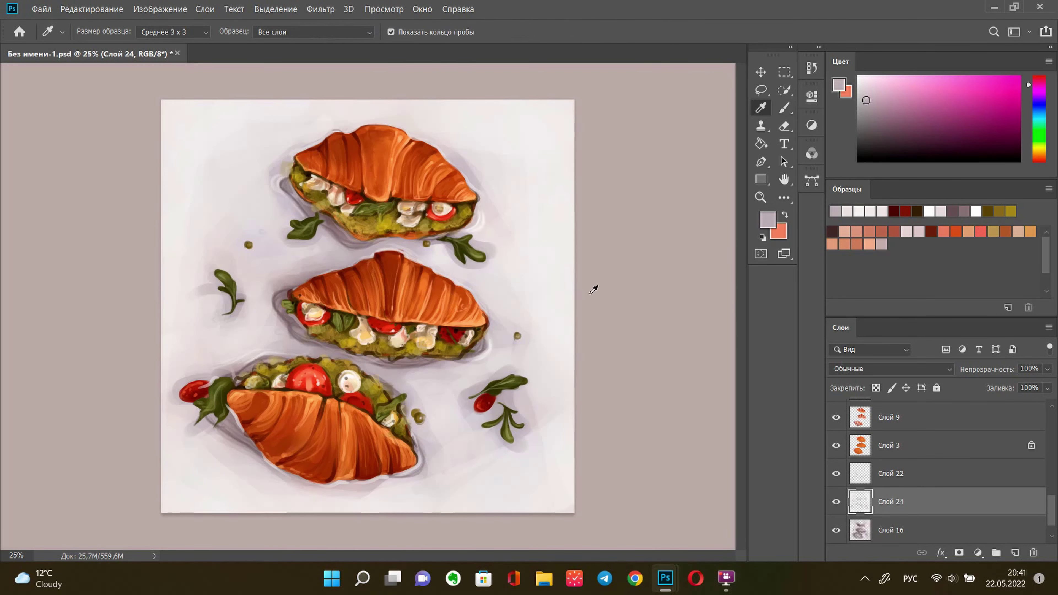
{"action": "left_click", "coordinate": [249, 443]}
{"action": "key", "text": "b"}
{"action": "left_click_drag", "start_coordinate": [227, 463], "coordinate": [448, 456]}
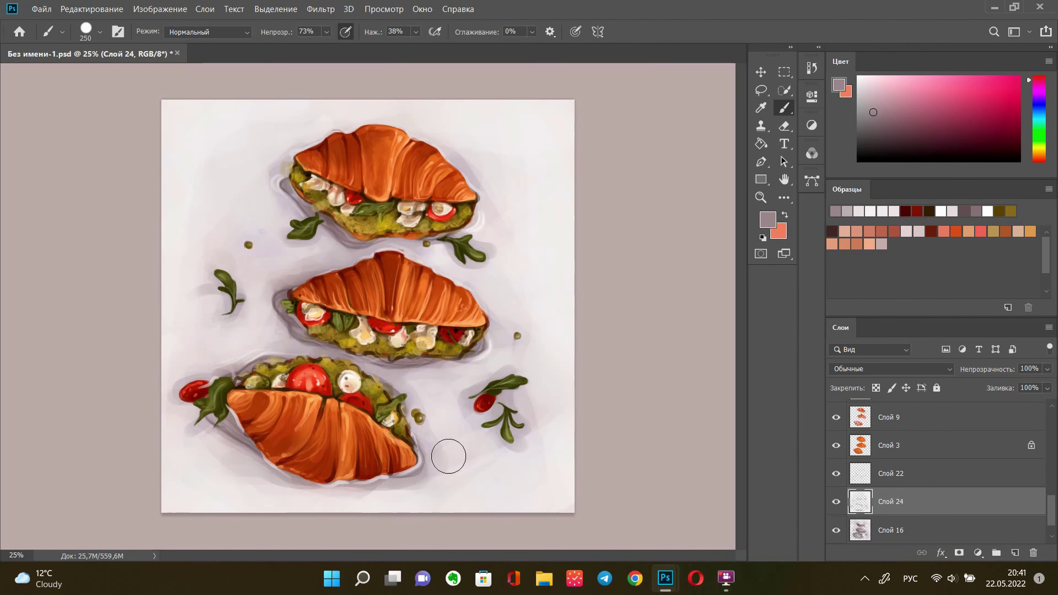
{"action": "key", "text": "bracketleft"}
{"action": "key", "text": "bracketleft"}
{"action": "key", "text": "bracketleft"}
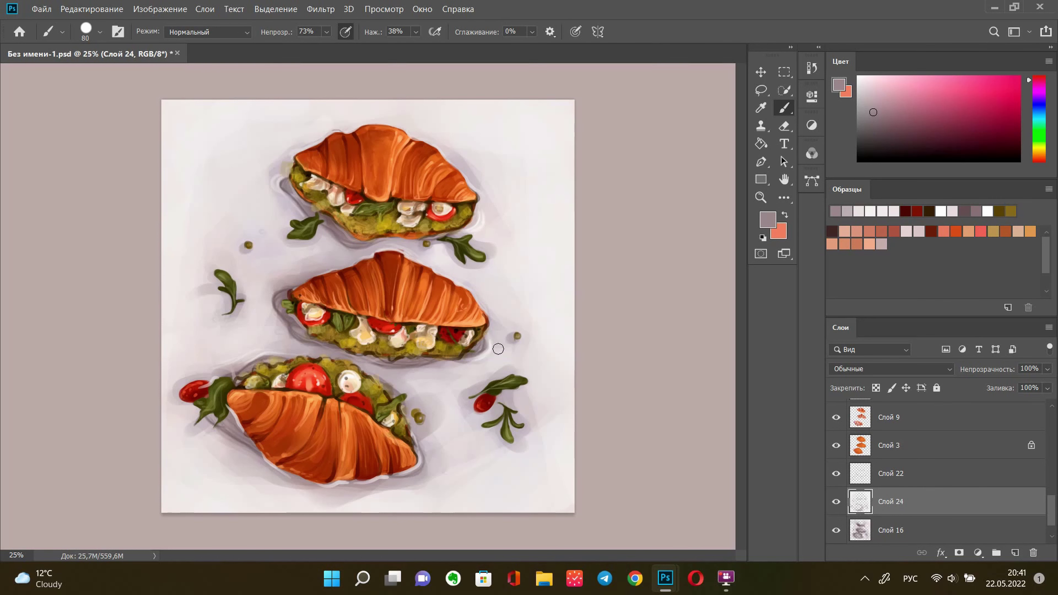
{"action": "key", "text": "bracketright"}
{"action": "key", "text": "bracketright"}
{"action": "key", "text": "bracketright"}
Add mauve shadow left of the top croissant and lighten the shadow beside the lower-right leaf
{"action": "mouse_move", "coordinate": [292, 196]}
{"action": "left_mouse_down"}
{"action": "mouse_move", "coordinate": [248, 187]}
{"action": "mouse_move", "coordinate": [333, 229]}
{"action": "left_mouse_up"}
{"action": "left_click", "coordinate": [259, 150], "text": "alt"}
{"action": "key", "text": "bracketleft"}
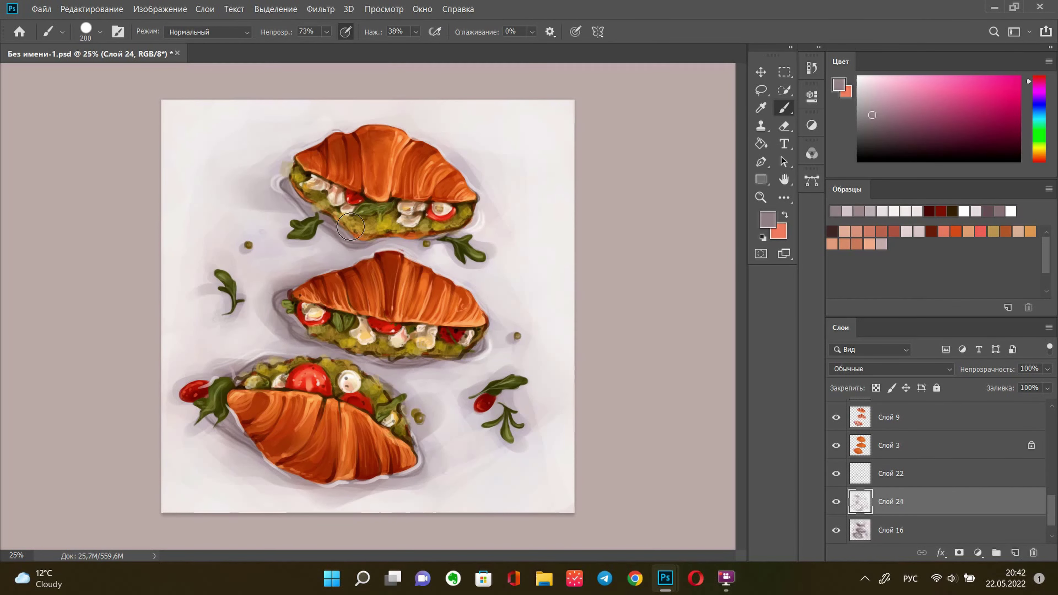
{"action": "key", "text": "bracketright"}
{"action": "key", "text": "bracketright"}
{"action": "key", "text": "bracketright"}
{"action": "left_click", "coordinate": [515, 298], "text": "alt"}
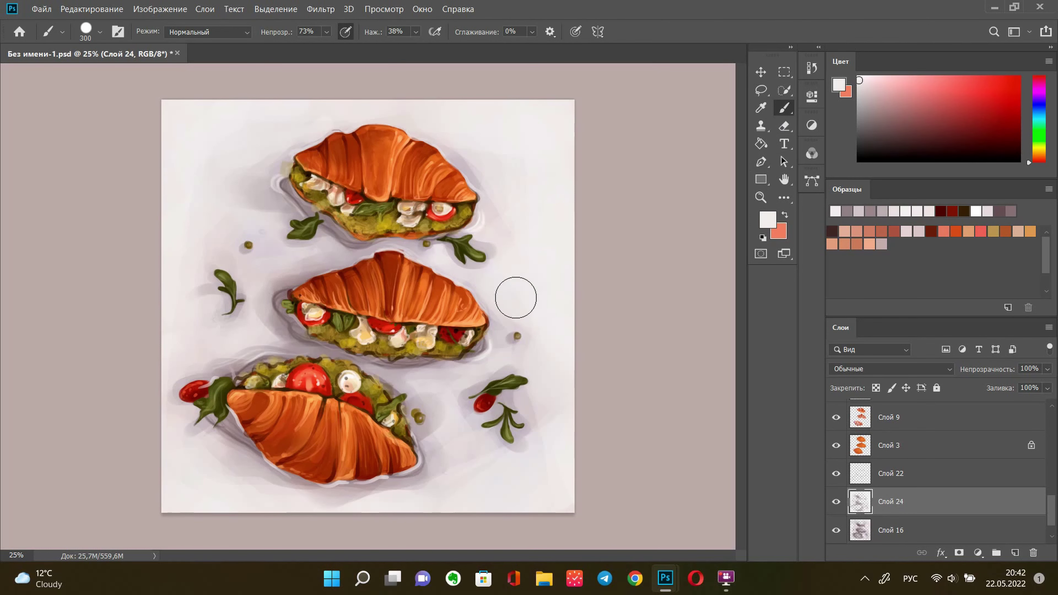
{"action": "left_click_drag", "start_coordinate": [533, 414], "coordinate": [562, 434]}
{"action": "key", "text": "bracketleft"}
{"action": "key", "text": "bracketleft"}
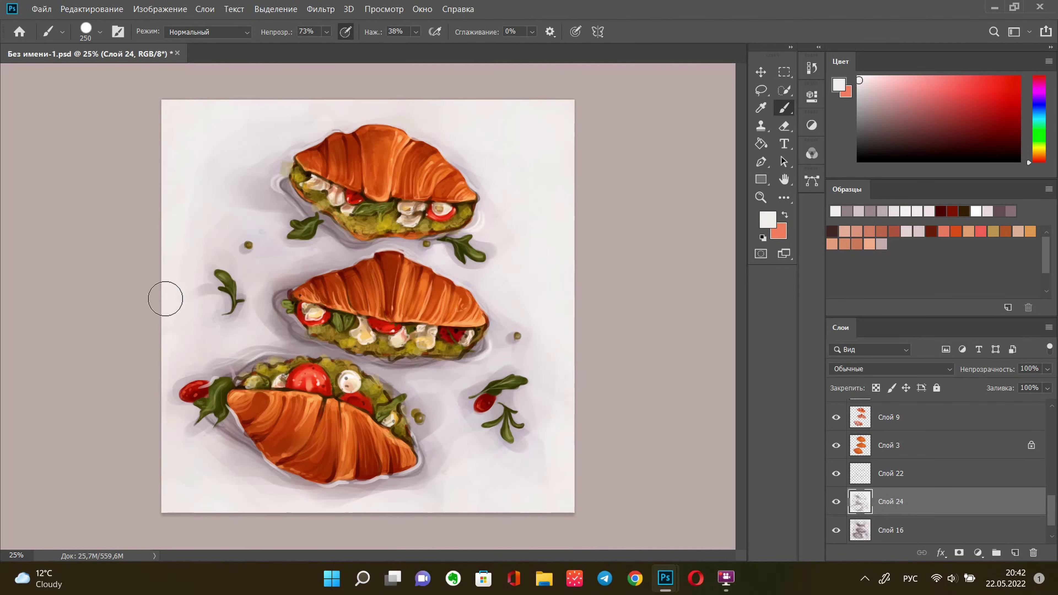
On Слой 23, paint dark red strokes along the bottom crease and tomato edge with a small hard brush
{"action": "key", "text": "i"}
{"action": "scroll", "coordinate": [989, 402], "scroll_direction": "up", "scroll_amount": 5}
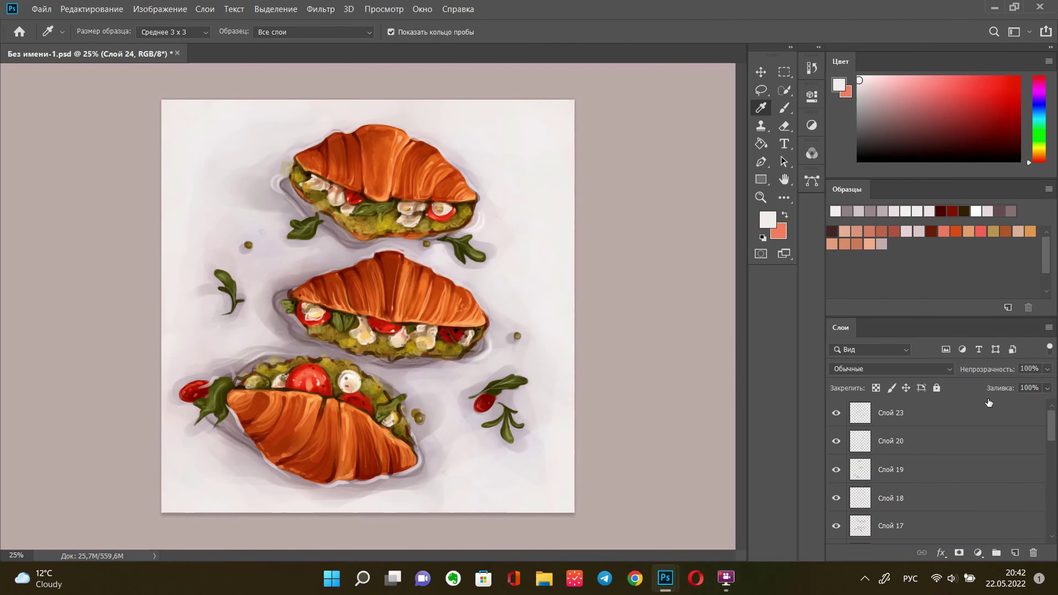
{"action": "left_click", "coordinate": [989, 405]}
{"action": "left_click", "coordinate": [291, 380]}
{"action": "key", "text": "b"}
{"action": "right_click", "coordinate": [528, 230]}
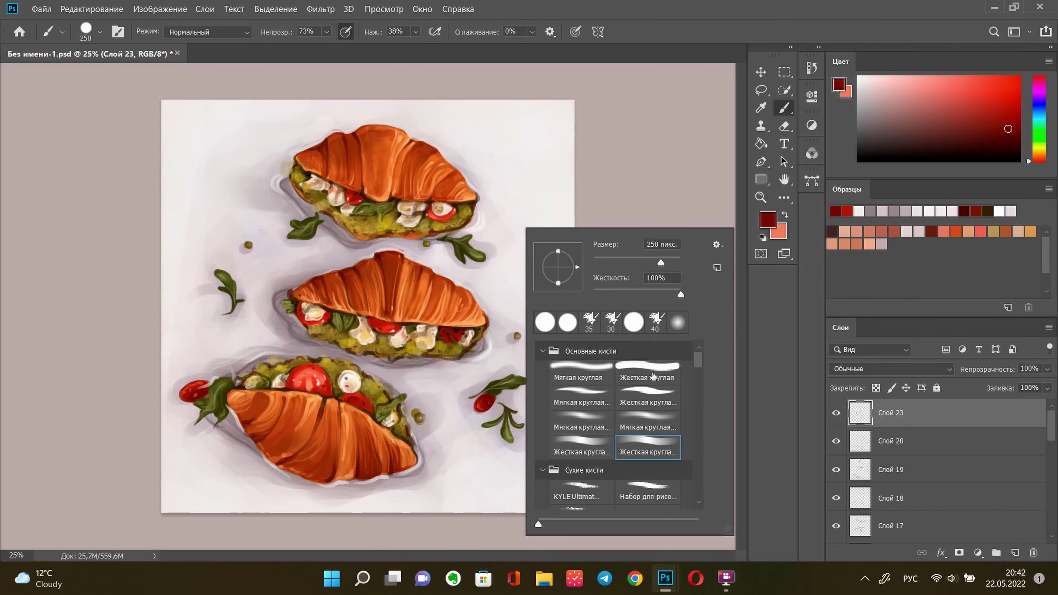
{"action": "double_click", "coordinate": [652, 377]}
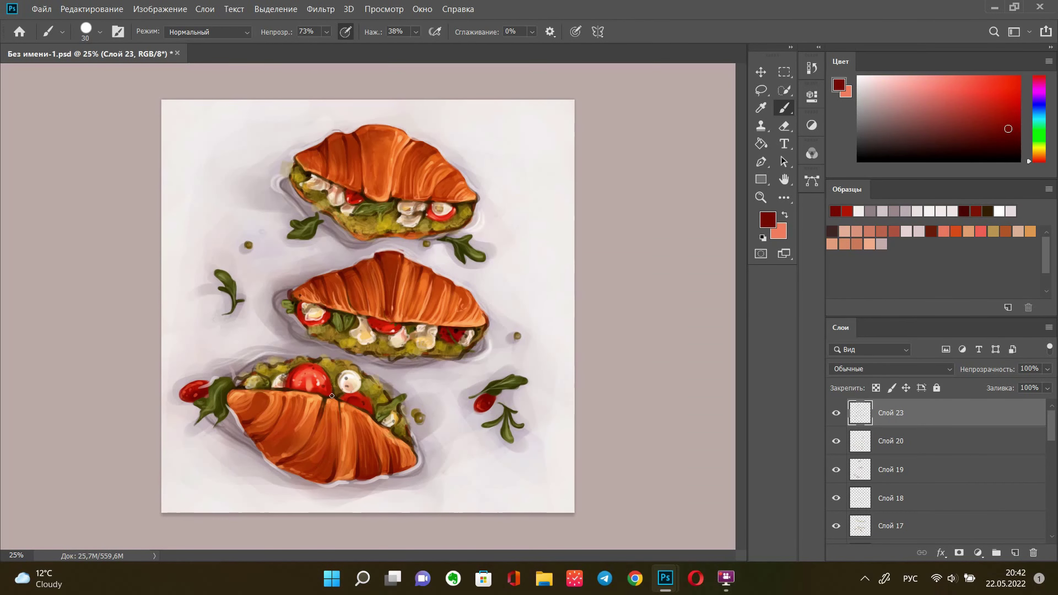
{"action": "left_click_drag", "start_coordinate": [331, 395], "coordinate": [330, 398]}
{"action": "left_click_drag", "start_coordinate": [297, 318], "coordinate": [324, 323]}
Paint thin dark green stems across the middle and bottom croissant fillings
{"action": "key", "text": "i"}
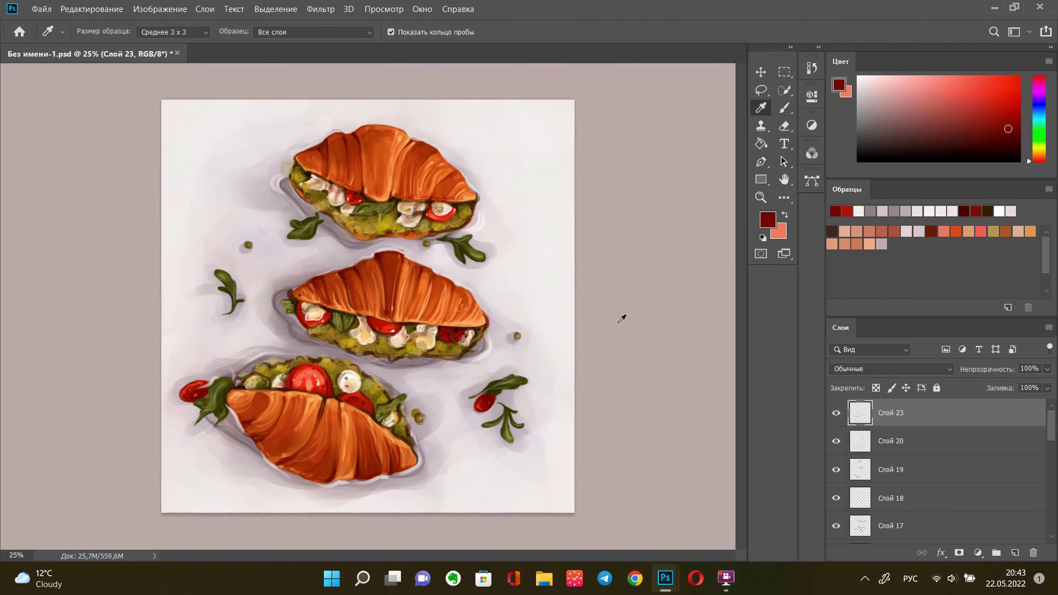
{"action": "left_click", "coordinate": [385, 342]}
{"action": "left_click", "coordinate": [838, 85]}
{"action": "key", "text": "Return"}
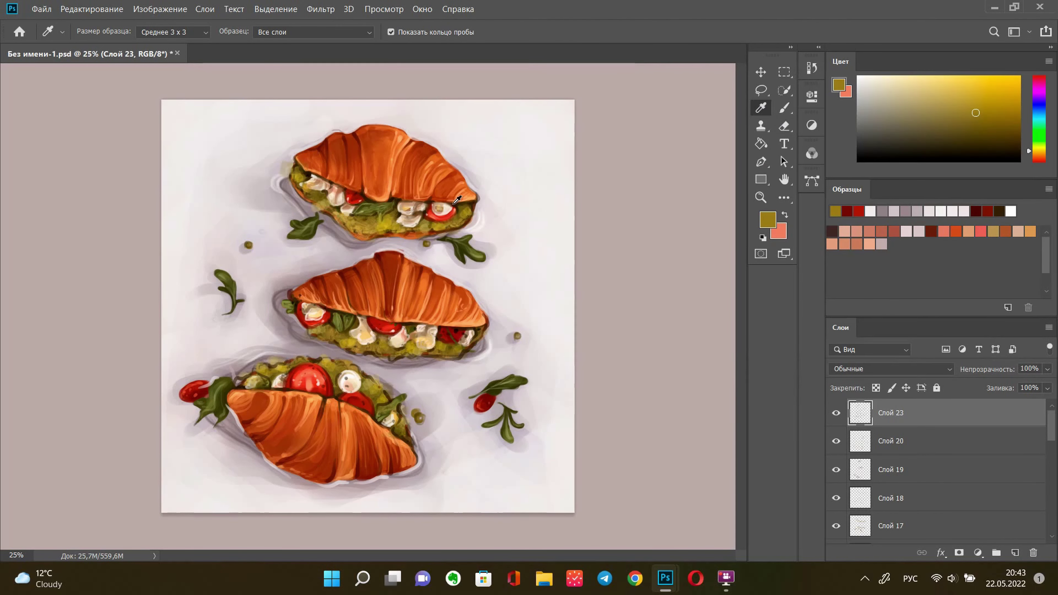
{"action": "left_click", "coordinate": [466, 246]}
{"action": "key", "text": "b"}
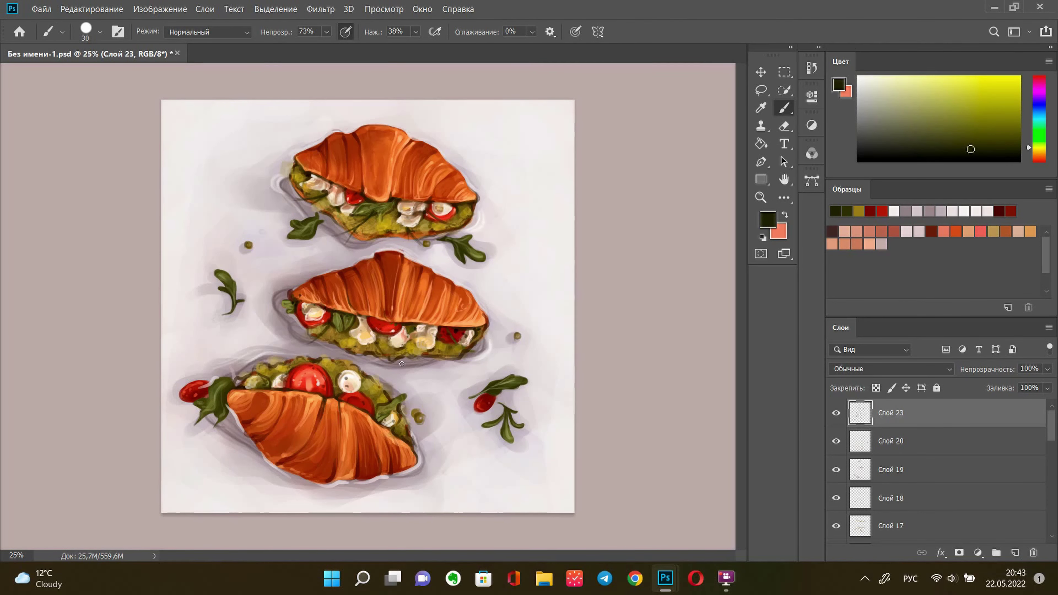
{"action": "left_click_drag", "start_coordinate": [438, 344], "coordinate": [438, 345]}
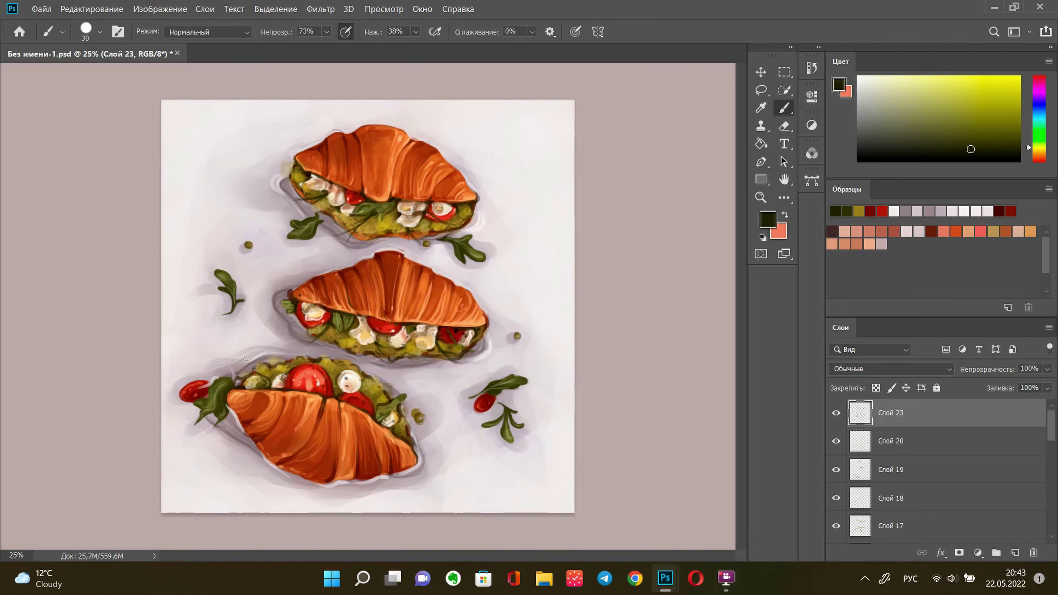
{"action": "left_click_drag", "start_coordinate": [273, 382], "coordinate": [239, 346]}
{"action": "mouse_move", "coordinate": [350, 360]}
{"action": "left_mouse_down"}
{"action": "mouse_move", "coordinate": [332, 380]}
{"action": "mouse_move", "coordinate": [375, 404]}
{"action": "mouse_move", "coordinate": [388, 429]}
{"action": "left_mouse_up"}
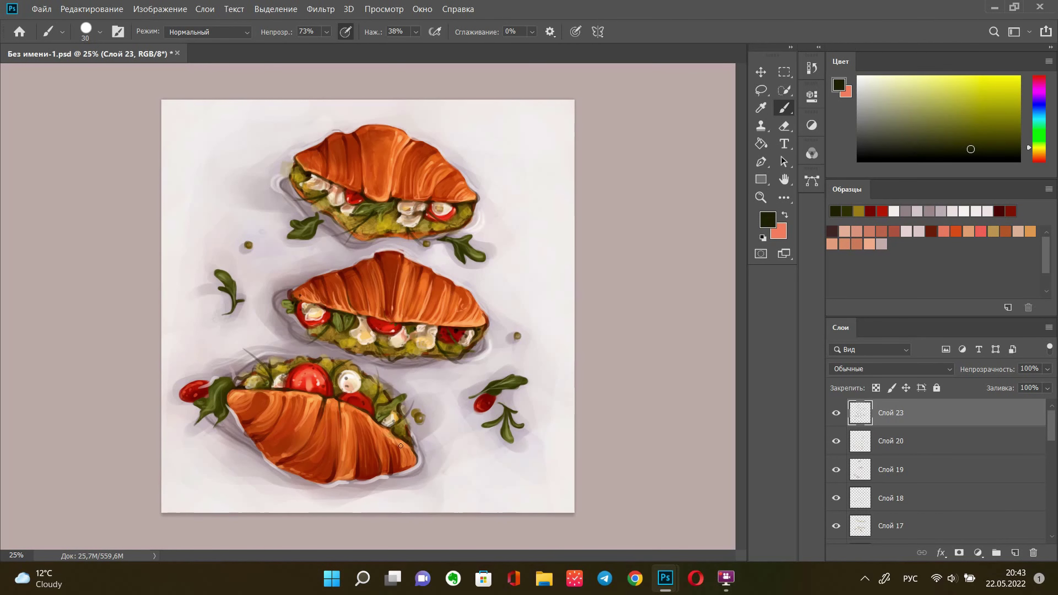
Darken the leaf stems and edges with near-black strokes, adding a small curl on the left leaf
{"action": "key", "text": "bracketleft"}
{"action": "left_click", "coordinate": [498, 382], "text": "alt"}
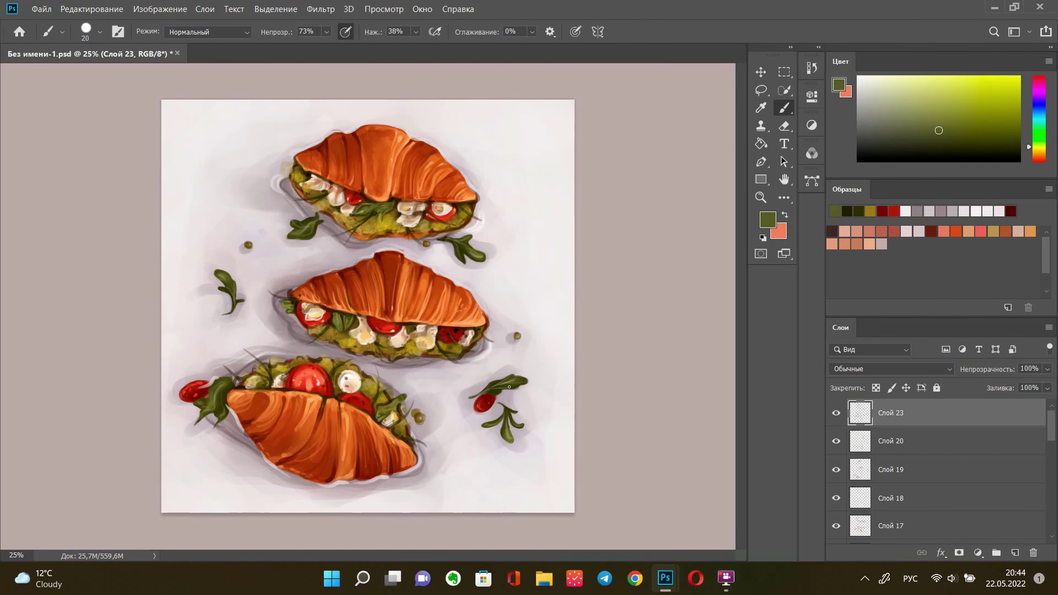
{"action": "left_click", "coordinate": [226, 290], "text": "alt"}
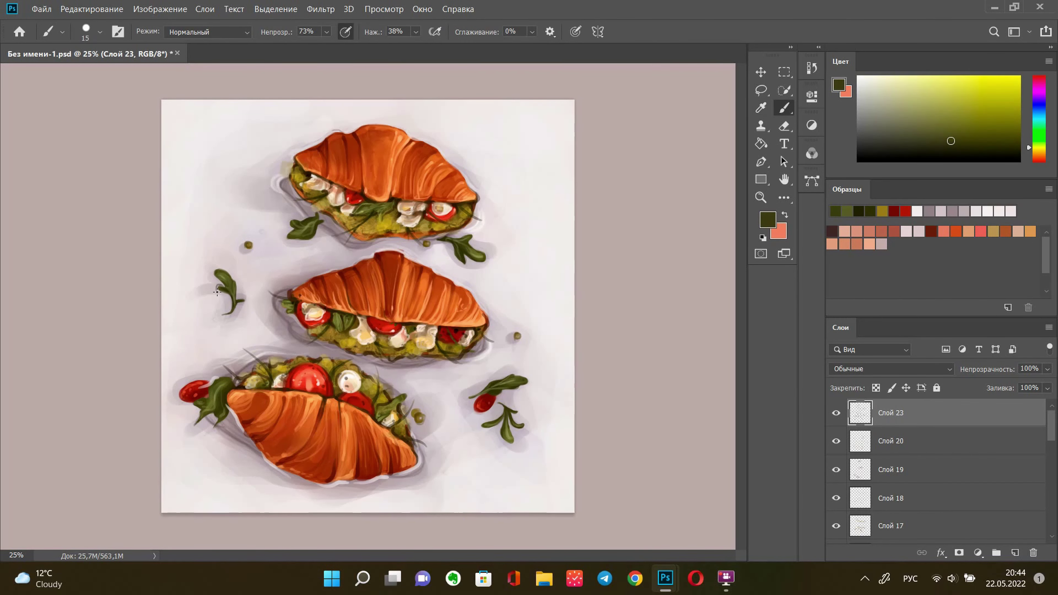
{"action": "left_click_drag", "start_coordinate": [223, 292], "coordinate": [234, 310]}
{"action": "key", "text": "bracketright"}
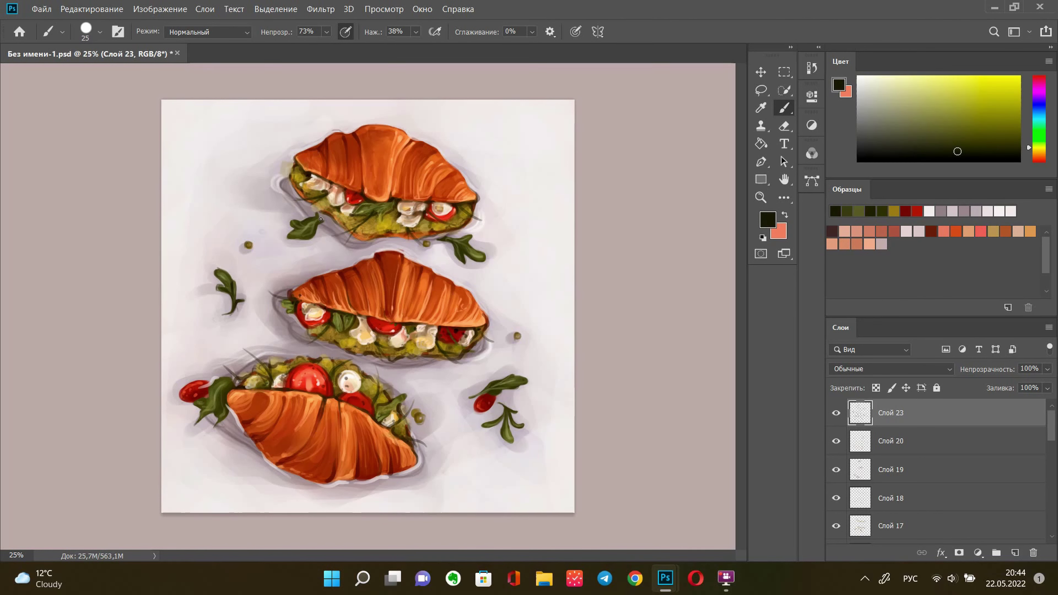
{"action": "left_click_drag", "start_coordinate": [321, 219], "coordinate": [292, 236]}
{"action": "left_click_drag", "start_coordinate": [438, 240], "coordinate": [468, 257]}
{"action": "left_click_drag", "start_coordinate": [218, 391], "coordinate": [204, 414]}
{"action": "left_click_drag", "start_coordinate": [507, 412], "coordinate": [507, 436]}
{"action": "left_click_drag", "start_coordinate": [470, 399], "coordinate": [516, 388]}
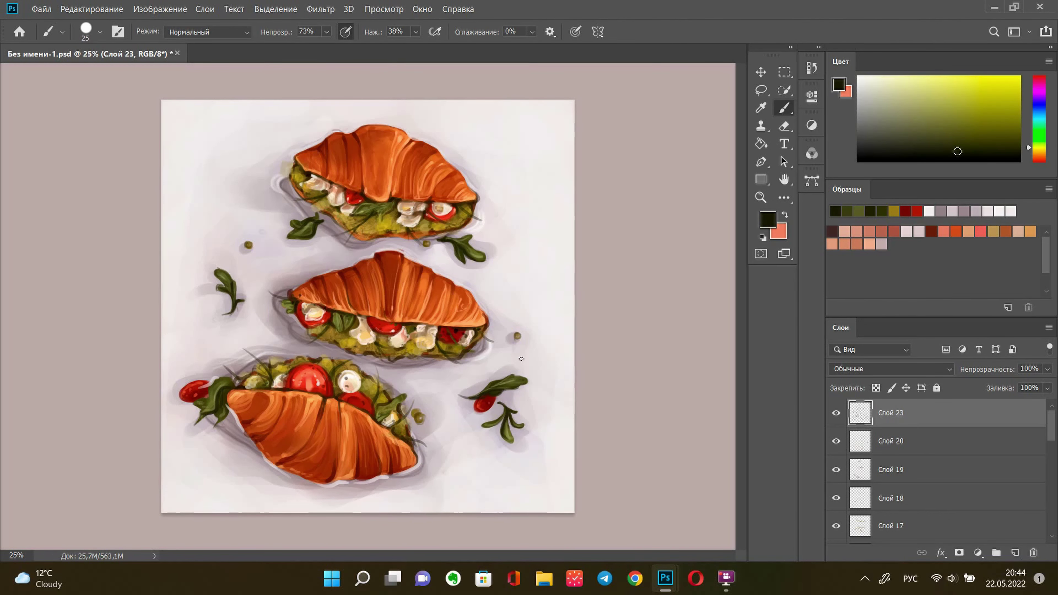
Add light yellow squiggles across the top, middle and bottom croissant fillings
{"action": "left_click", "coordinate": [387, 326], "text": "alt"}
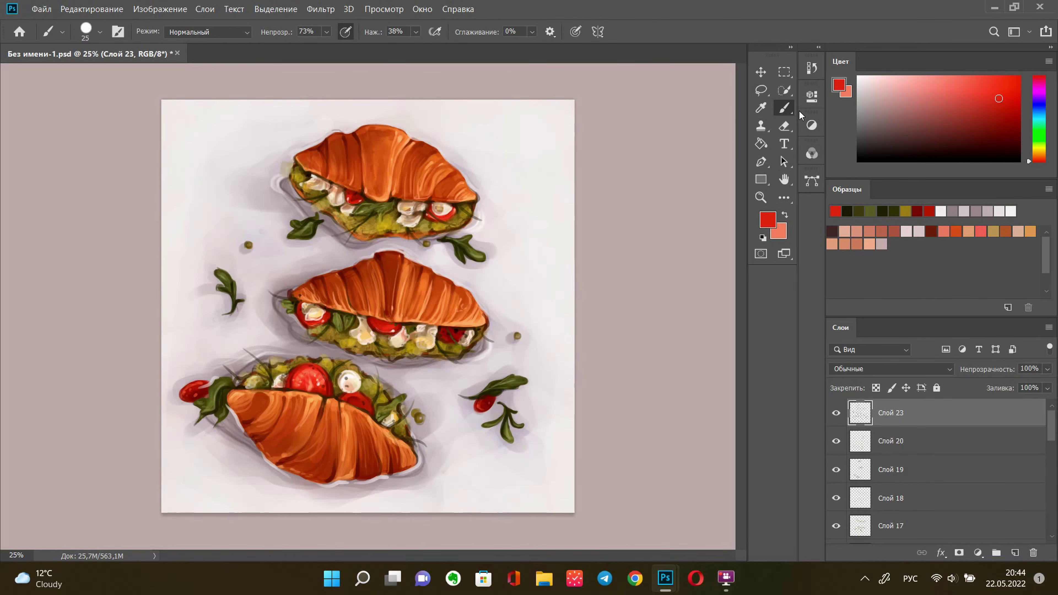
{"action": "left_click", "coordinate": [341, 177], "text": "alt"}
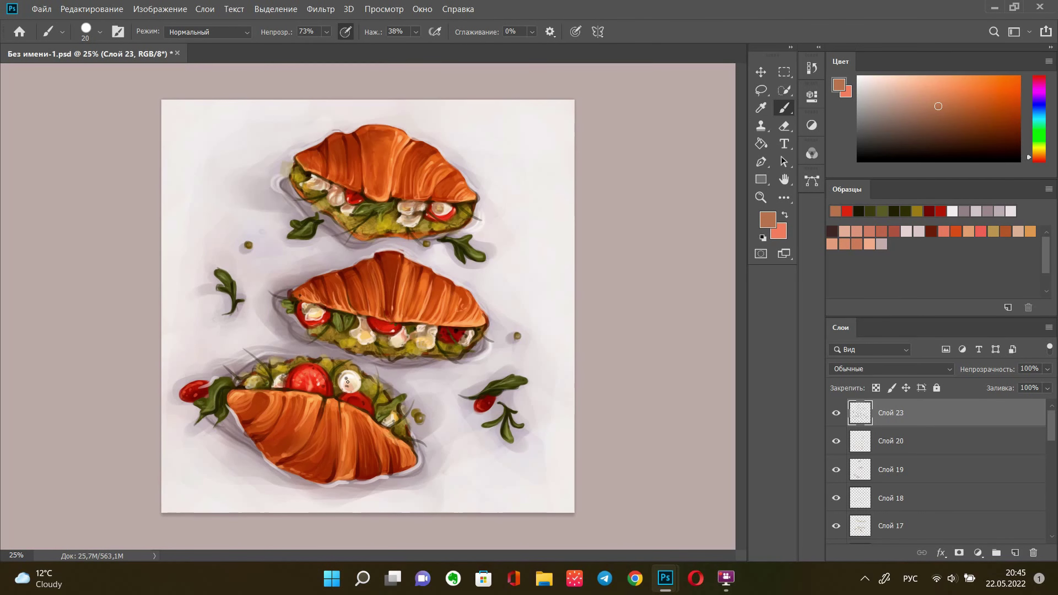
{"action": "key", "text": "bracketright"}
{"action": "left_click", "coordinate": [541, 171], "text": "alt"}
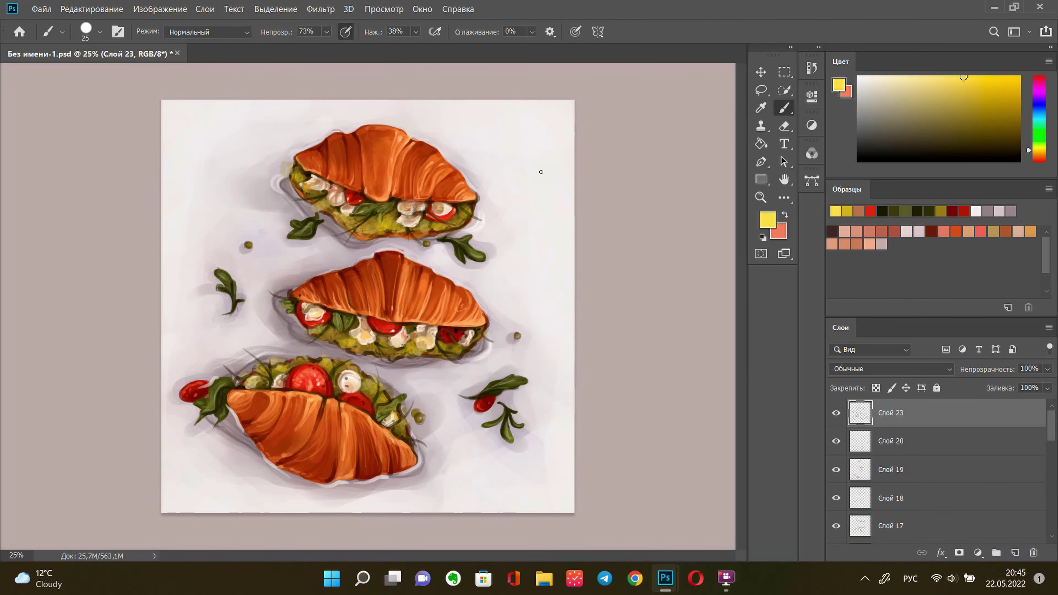
{"action": "key", "text": "bracketleft"}
{"action": "left_click_drag", "start_coordinate": [295, 171], "coordinate": [301, 181]}
{"action": "left_click_drag", "start_coordinate": [314, 325], "coordinate": [347, 343]}
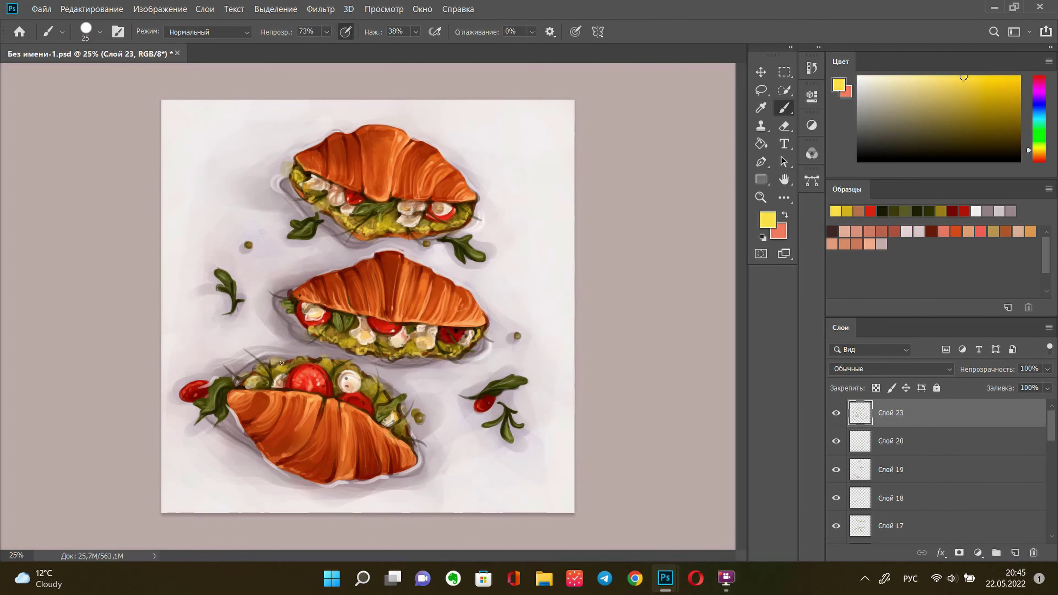
{"action": "left_click_drag", "start_coordinate": [281, 363], "coordinate": [291, 362]}
{"action": "mouse_move", "coordinate": [387, 384]}
{"action": "left_mouse_down"}
{"action": "mouse_move", "coordinate": [381, 401]}
{"action": "mouse_move", "coordinate": [404, 437]}
{"action": "left_mouse_up"}
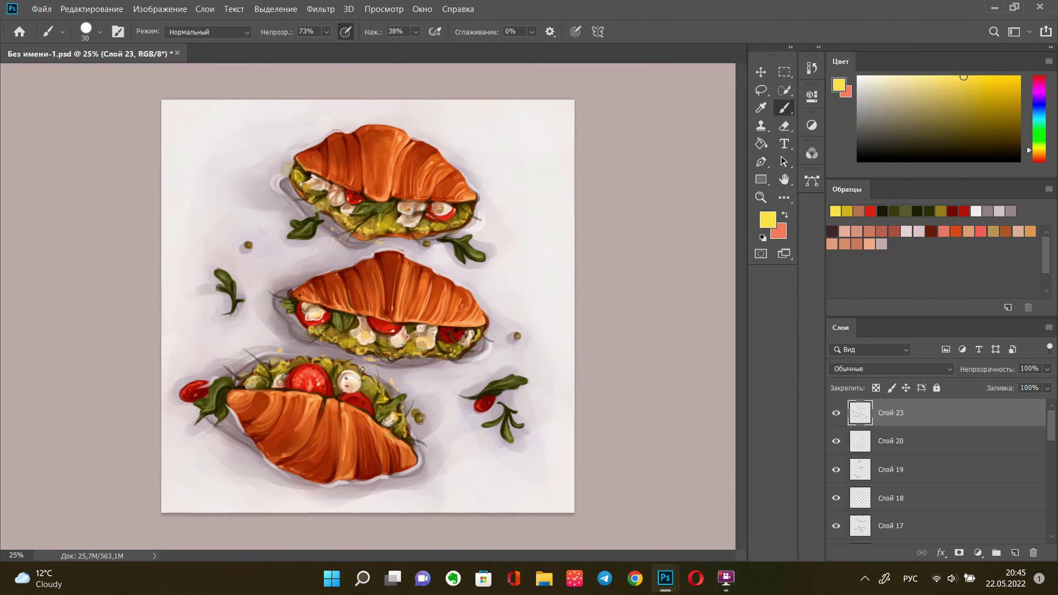
Add a new Multiply layer, Слой 25, and sample dark brown from the crust
{"action": "left_click", "coordinate": [1015, 552]}
{"action": "left_click", "coordinate": [891, 369]}
{"action": "left_click", "coordinate": [875, 269]}
{"action": "left_click", "coordinate": [395, 198], "text": "alt"}
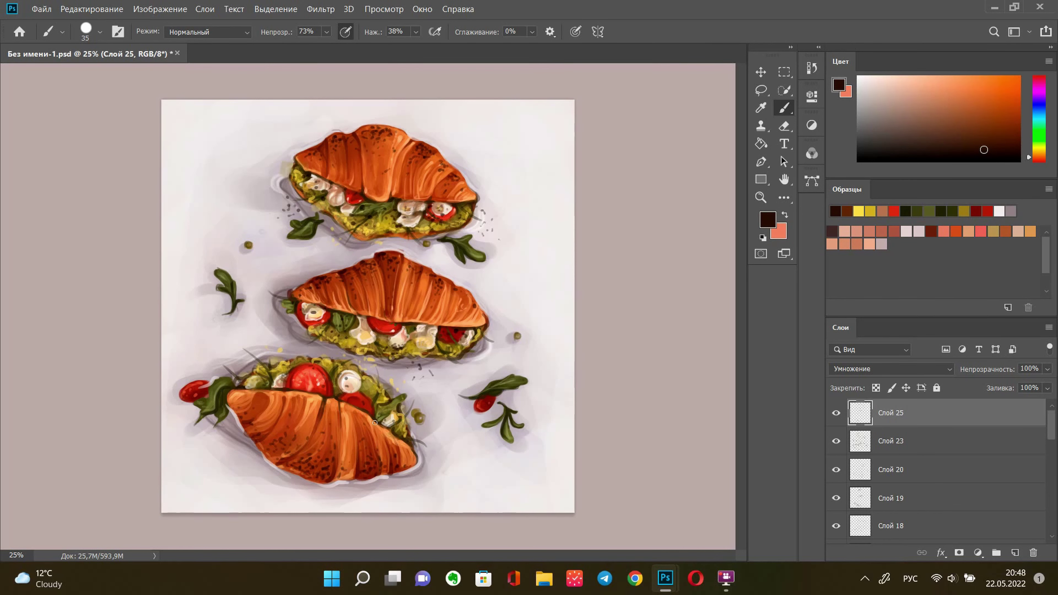
Deepen the mauve shadows along the top, middle and bottom croissants' edges
{"action": "left_click", "coordinate": [294, 171], "text": "alt"}
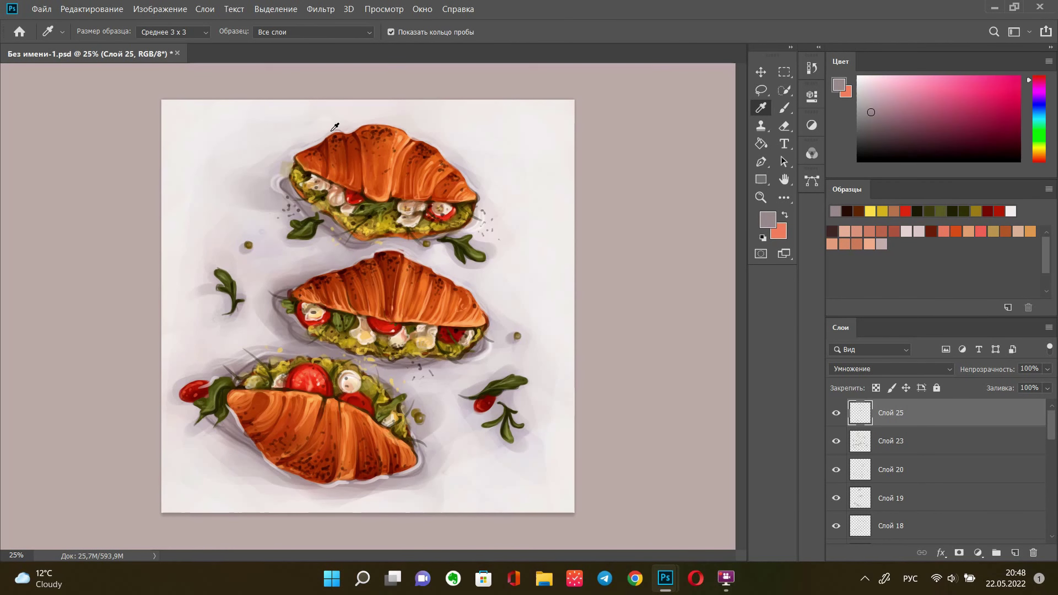
{"action": "left_click_drag", "start_coordinate": [276, 186], "coordinate": [295, 186]}
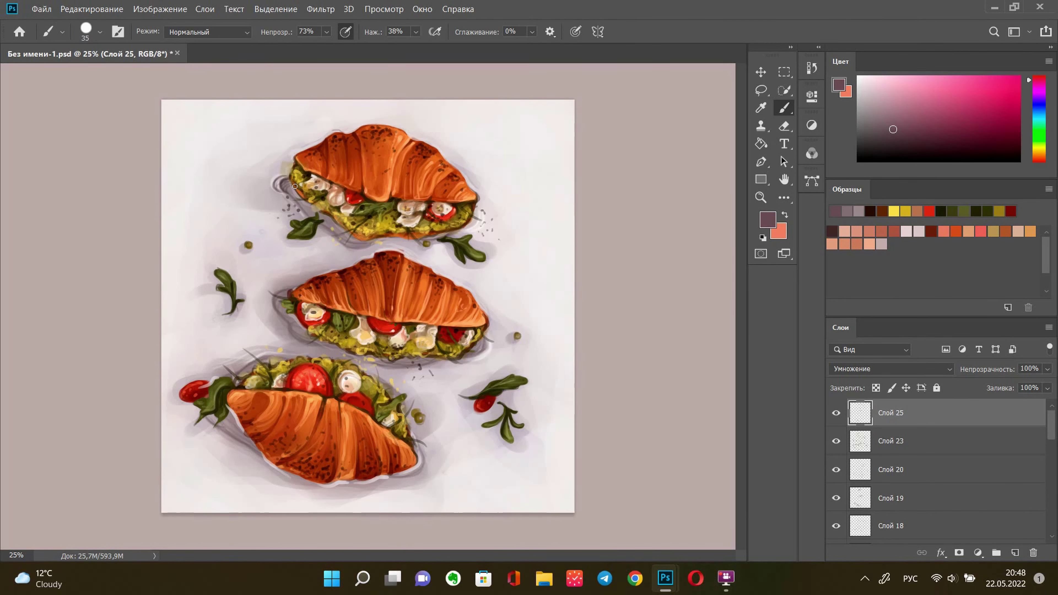
{"action": "left_click_drag", "start_coordinate": [421, 238], "coordinate": [383, 238]}
{"action": "left_click_drag", "start_coordinate": [302, 282], "coordinate": [275, 310]}
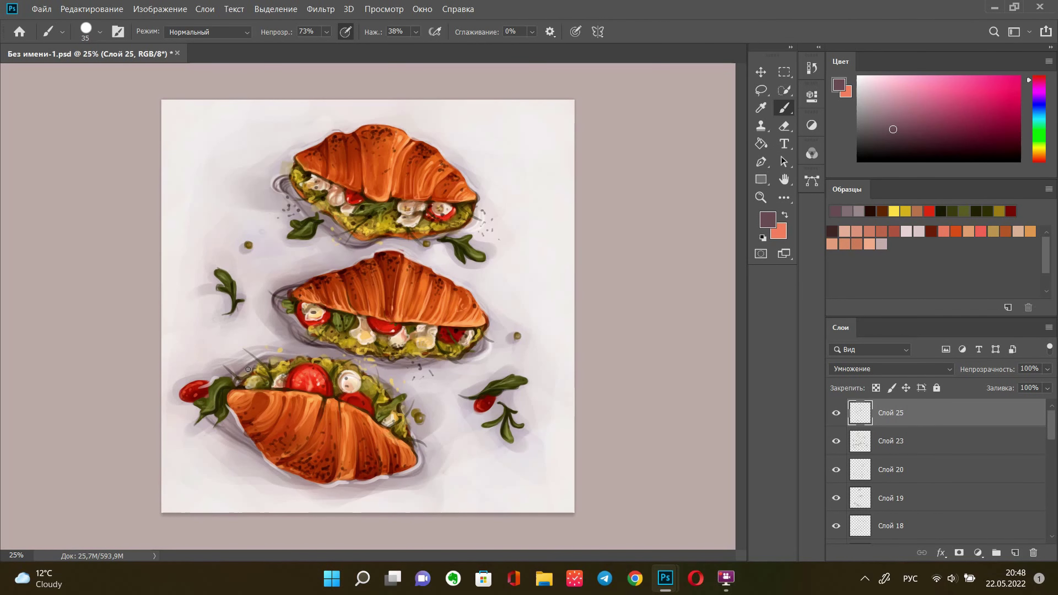
{"action": "mouse_move", "coordinate": [232, 410]}
{"action": "left_mouse_down"}
{"action": "mouse_move", "coordinate": [257, 447]}
{"action": "mouse_move", "coordinate": [217, 418]}
{"action": "left_mouse_up"}
{"action": "left_click_drag", "start_coordinate": [374, 376], "coordinate": [375, 387]}
On a new normal layer, Слой 26, paint lighter olive-green highlights on the left leaf
{"action": "left_click", "coordinate": [509, 382], "text": "alt"}
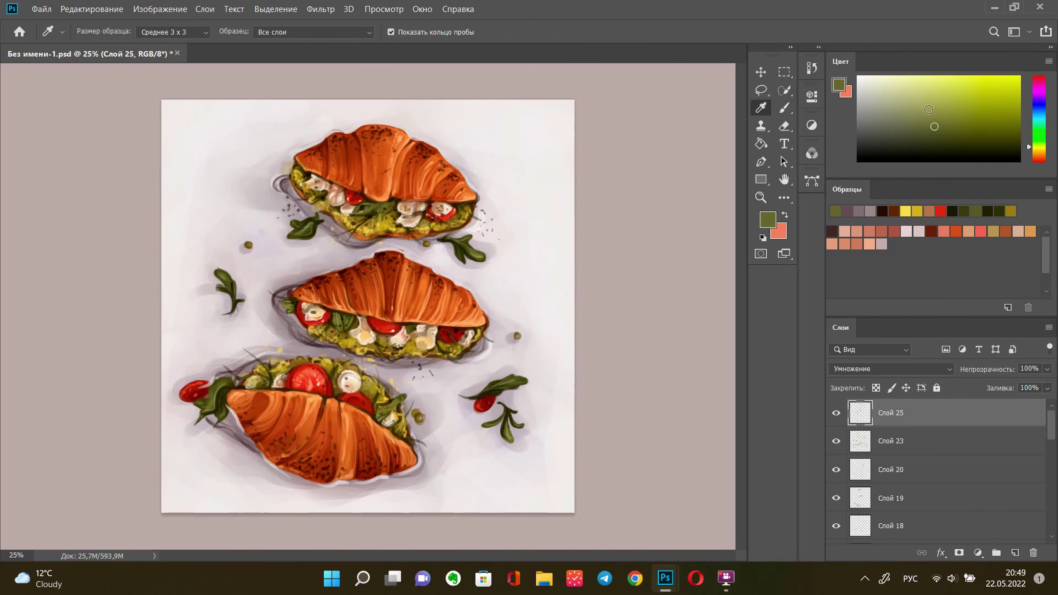
{"action": "right_click", "coordinate": [558, 382]}
{"action": "left_click", "coordinate": [516, 380]}
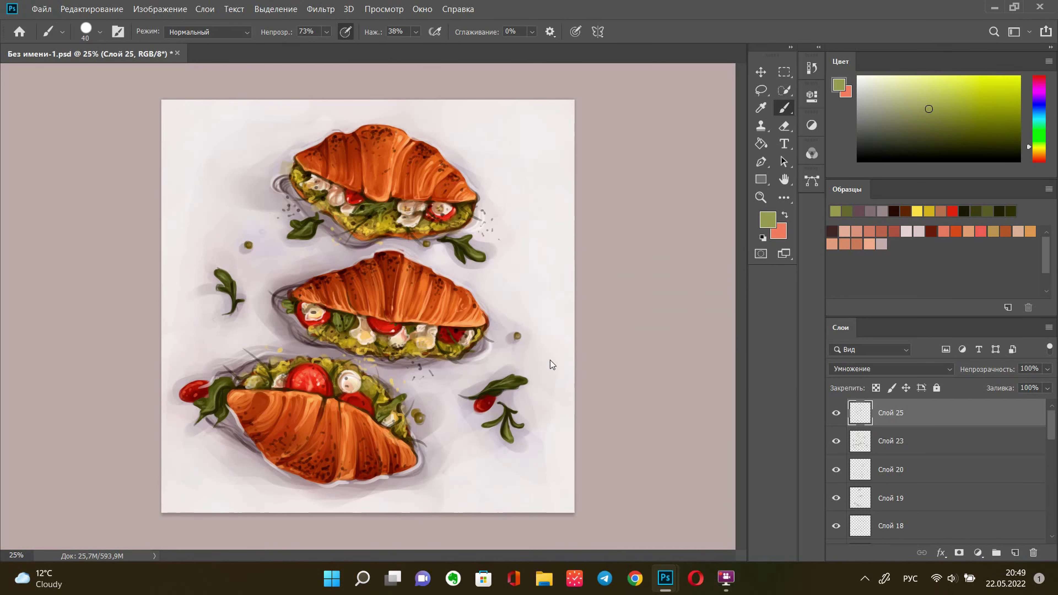
{"action": "key", "text": "ctrl+shift+alt+n"}
{"action": "key", "text": "bracketleft"}
{"action": "left_click_drag", "start_coordinate": [218, 272], "coordinate": [228, 291]}
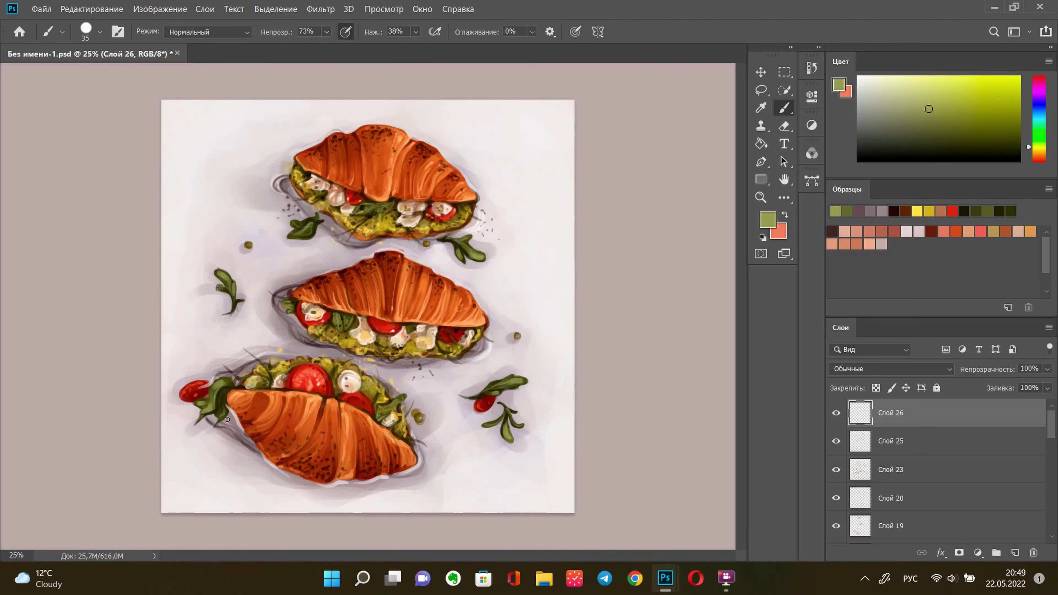
Soften the shadow under the bottom croissant with broad light pinkish-grey strokes
{"action": "left_click", "coordinate": [276, 480], "text": "alt"}
{"action": "left_click", "coordinate": [269, 466], "text": "alt"}
{"action": "key", "text": "bracketright"}
{"action": "key", "text": "bracketright"}
{"action": "key", "text": "bracketright"}
{"action": "mouse_move", "coordinate": [258, 468]}
{"action": "left_mouse_down"}
{"action": "mouse_move", "coordinate": [359, 487]}
{"action": "mouse_move", "coordinate": [326, 495]}
{"action": "mouse_move", "coordinate": [375, 502]}
{"action": "left_mouse_up"}
{"action": "left_click", "coordinate": [414, 482], "text": "alt"}
{"action": "key", "text": "bracketright"}
{"action": "key", "text": "bracketright"}
{"action": "key", "text": "bracketright"}
{"action": "left_click", "coordinate": [333, 500], "text": "alt"}
{"action": "left_click_drag", "start_coordinate": [227, 501], "coordinate": [188, 502]}
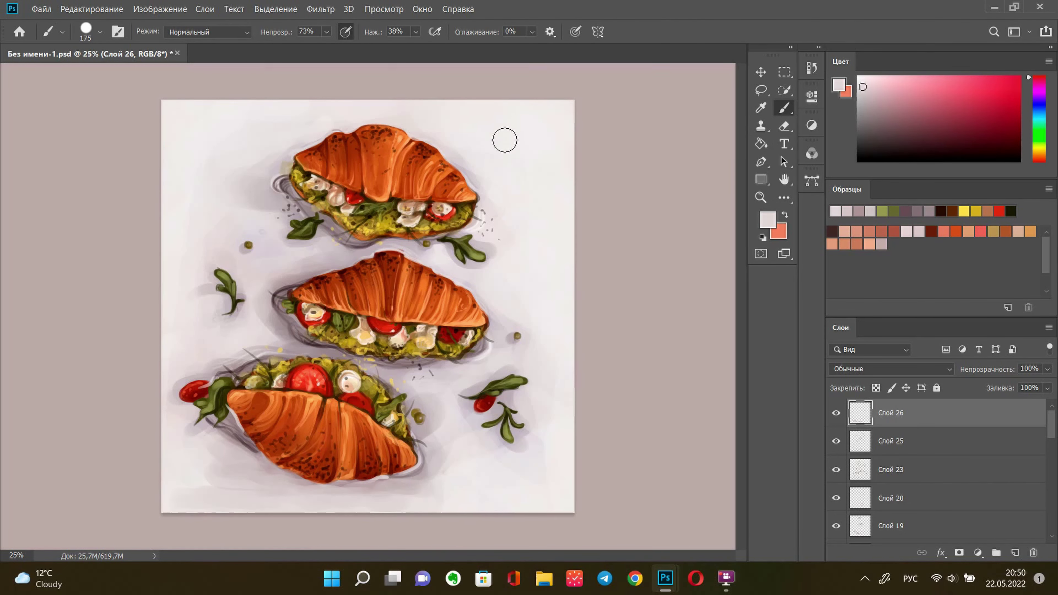
Resample pale pink background colours and enlarge the brush for more soft strokes
{"action": "key", "text": "bracketright"}
{"action": "key", "text": "bracketright"}
{"action": "key", "text": "bracketright"}
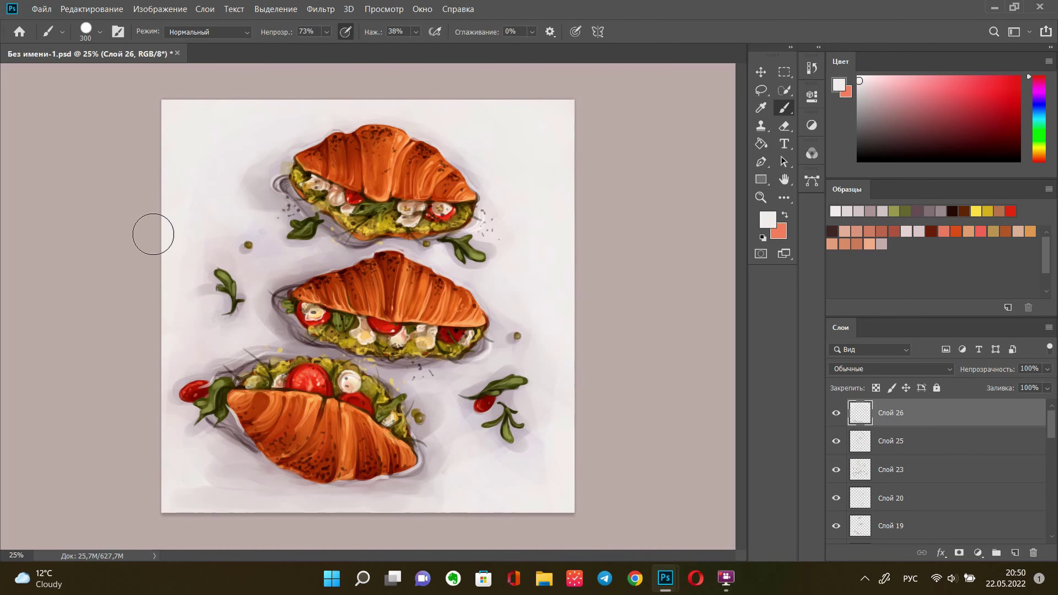
{"action": "key", "text": "bracketleft"}
{"action": "key", "text": "bracketleft"}
{"action": "key", "text": "bracketleft"}
{"action": "key", "text": "bracketleft"}
{"action": "key", "text": "bracketleft"}
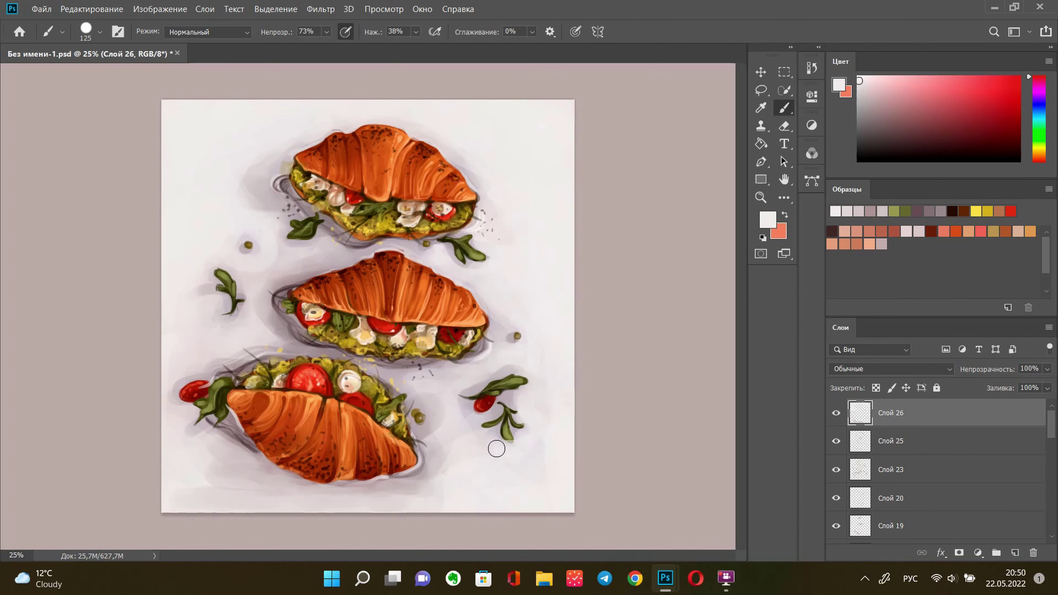
{"action": "key", "text": "bracketleft"}
{"action": "key", "text": "bracketleft"}
{"action": "left_click", "coordinate": [445, 454], "text": "alt"}
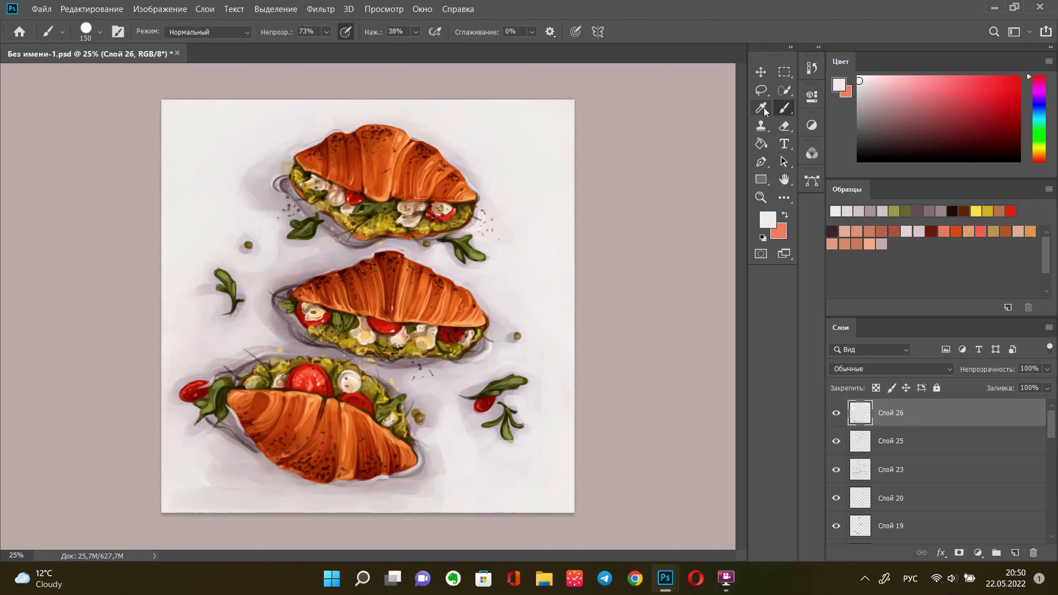
{"action": "key", "text": "bracketright"}
{"action": "key", "text": "bracketright"}
{"action": "key", "text": "bracketright"}
{"action": "key", "text": "bracketleft"}
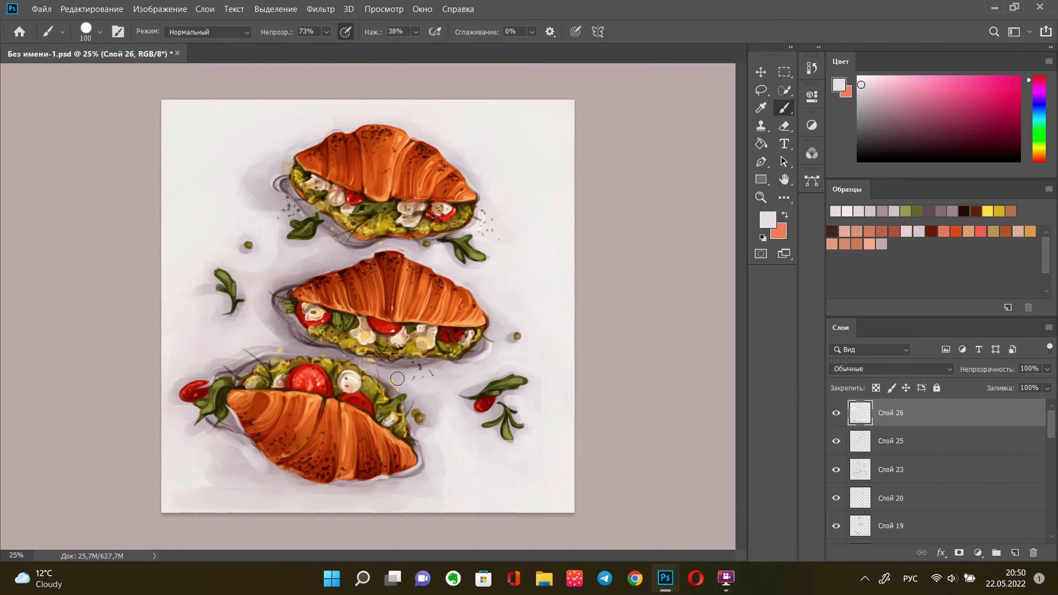
{"action": "left_click", "coordinate": [215, 442], "text": "alt"}
{"action": "left_click", "coordinate": [219, 442], "text": "alt"}
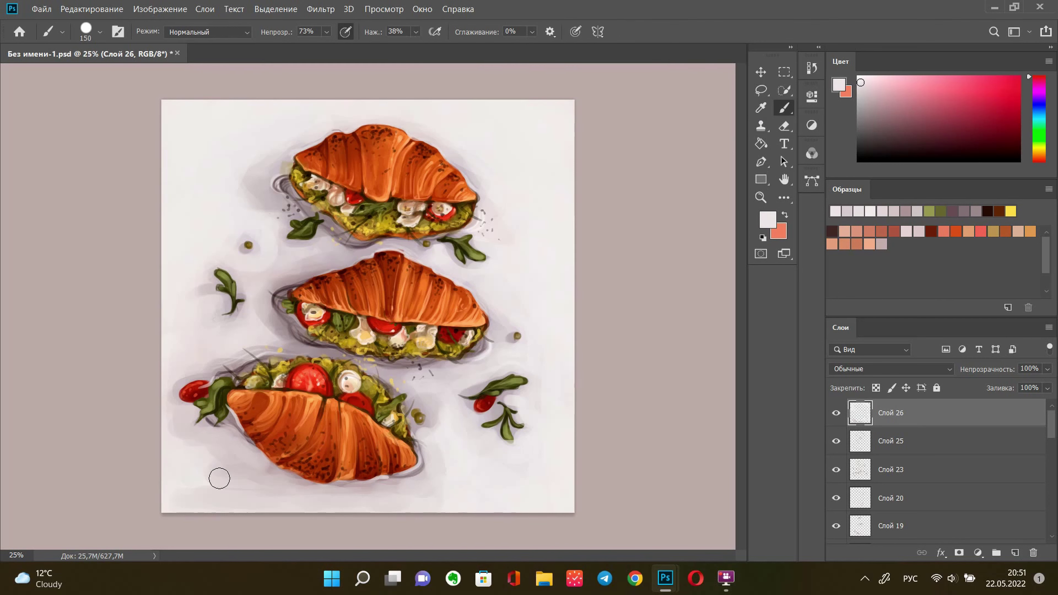
{"action": "key", "text": "bracketright"}
{"action": "key", "text": "bracketright"}
{"action": "key", "text": "bracketright"}
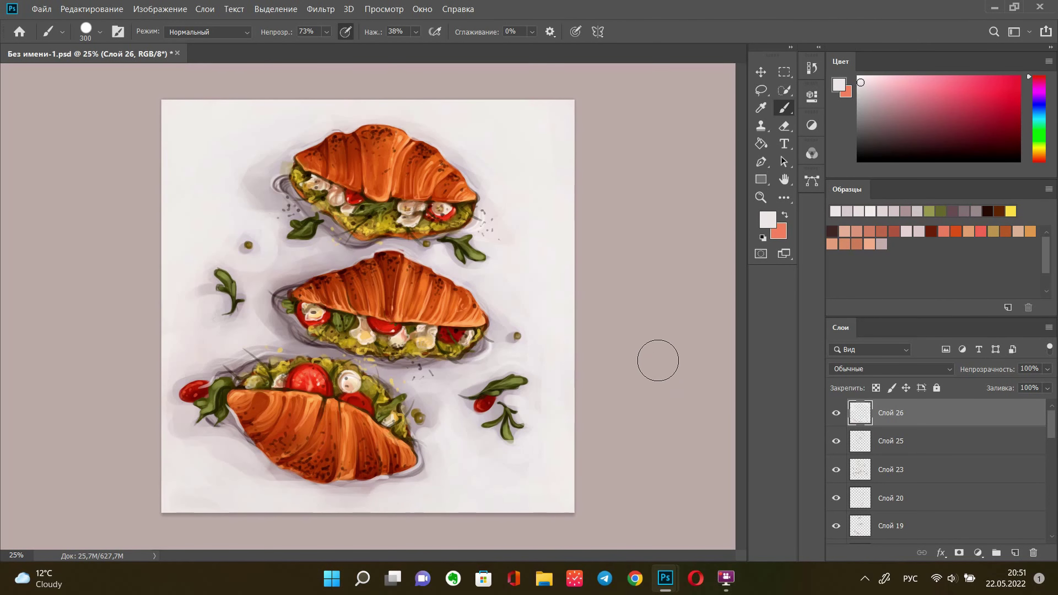
Select Слой 25 and merge the painting layers into one
{"action": "key", "text": "v"}
{"action": "left_click", "coordinate": [862, 440]}
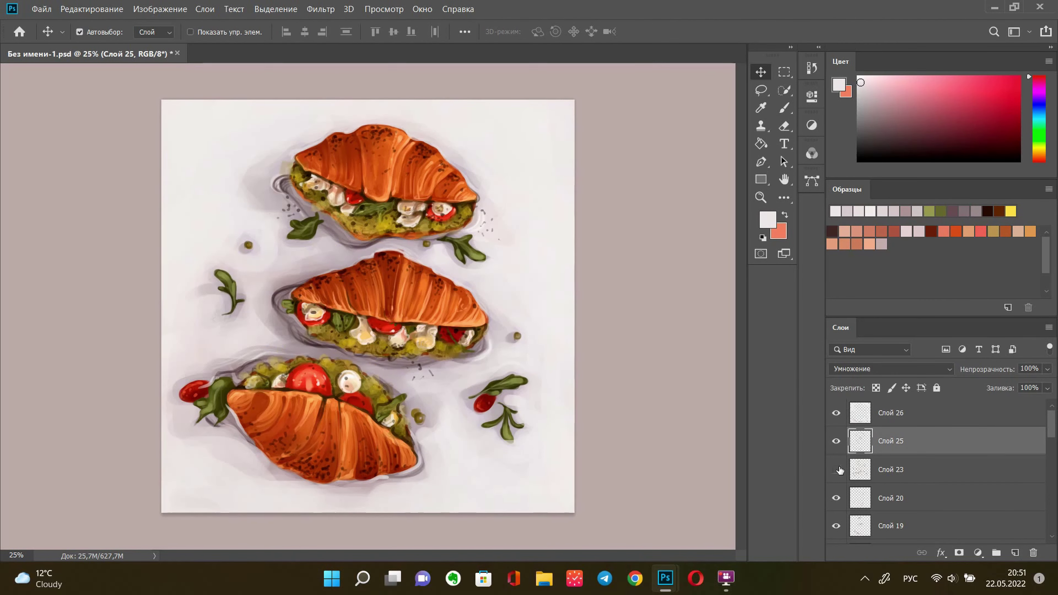
{"action": "scroll", "coordinate": [992, 495], "scroll_direction": "down", "scroll_amount": 5}
{"action": "right_click", "coordinate": [993, 495]}
{"action": "left_click", "coordinate": [733, 392]}
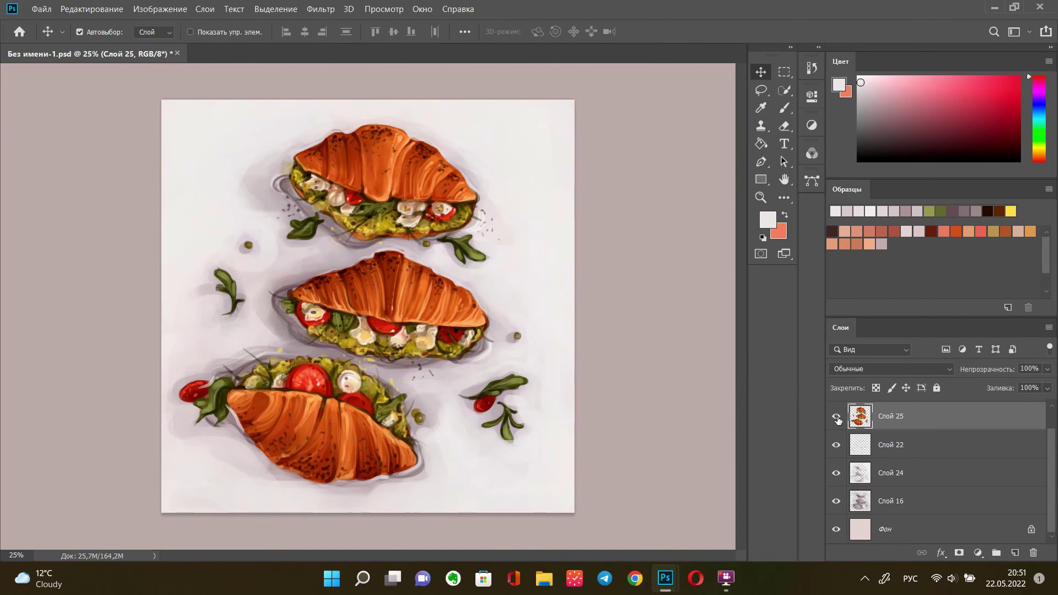
Lasso the bottom croissant, rotate it about 180° and move it back into place
{"action": "key", "text": "l"}
{"action": "left_click_drag", "start_coordinate": [458, 434], "coordinate": [228, 333]}
{"action": "key", "text": "ctrl+t"}
{"action": "left_click_drag", "start_coordinate": [179, 421], "coordinate": [442, 413]}
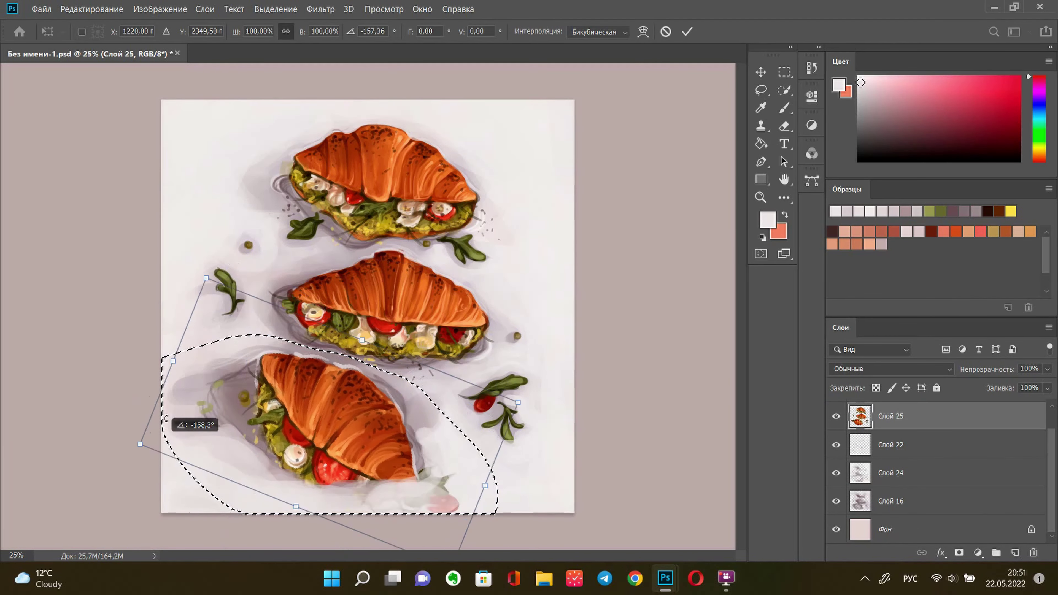
{"action": "left_click_drag", "start_coordinate": [308, 367], "coordinate": [328, 375]}
{"action": "key", "text": "Return"}
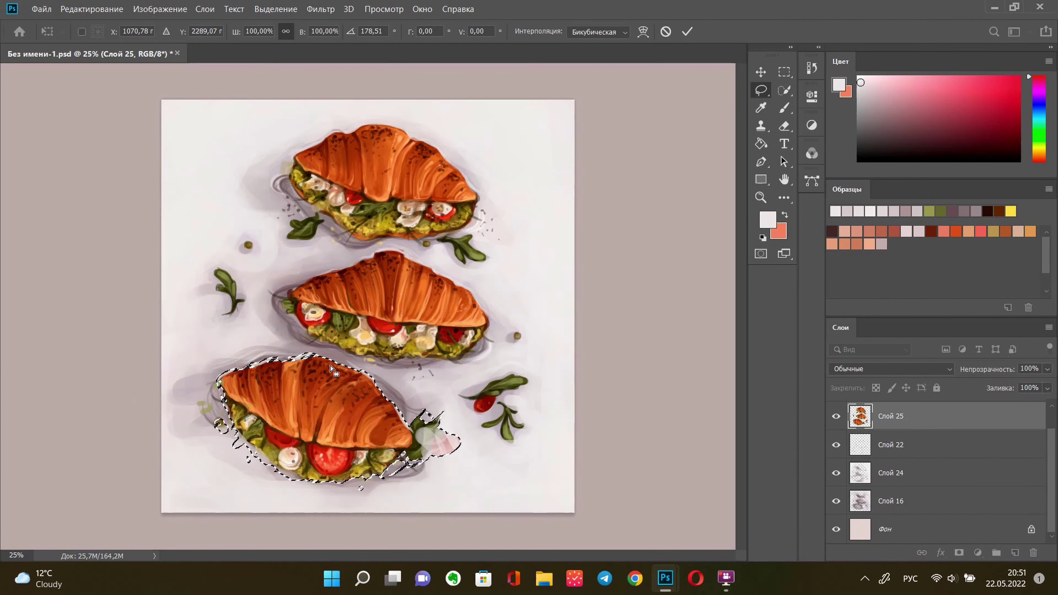
Copy the croissant to its own layer and rotate the copy roughly half a turn
{"action": "right_click", "coordinate": [389, 140]}
{"action": "left_click", "coordinate": [479, 243]}
{"action": "key", "text": "ctrl+t"}
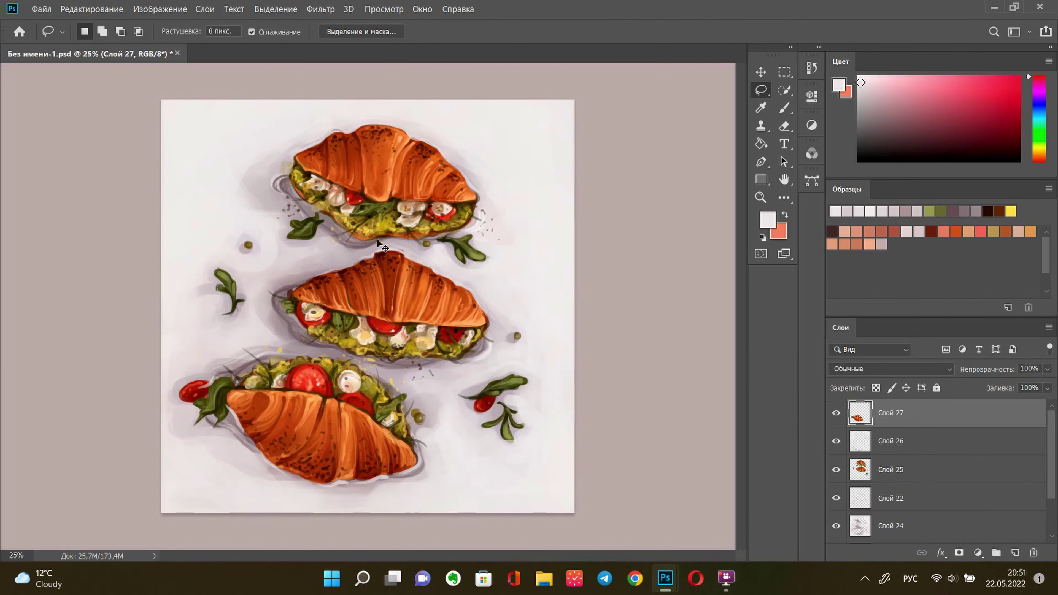
{"action": "mouse_move", "coordinate": [464, 298]}
{"action": "left_mouse_down"}
{"action": "mouse_move", "coordinate": [324, 421]}
{"action": "mouse_move", "coordinate": [402, 439]}
{"action": "left_mouse_up"}
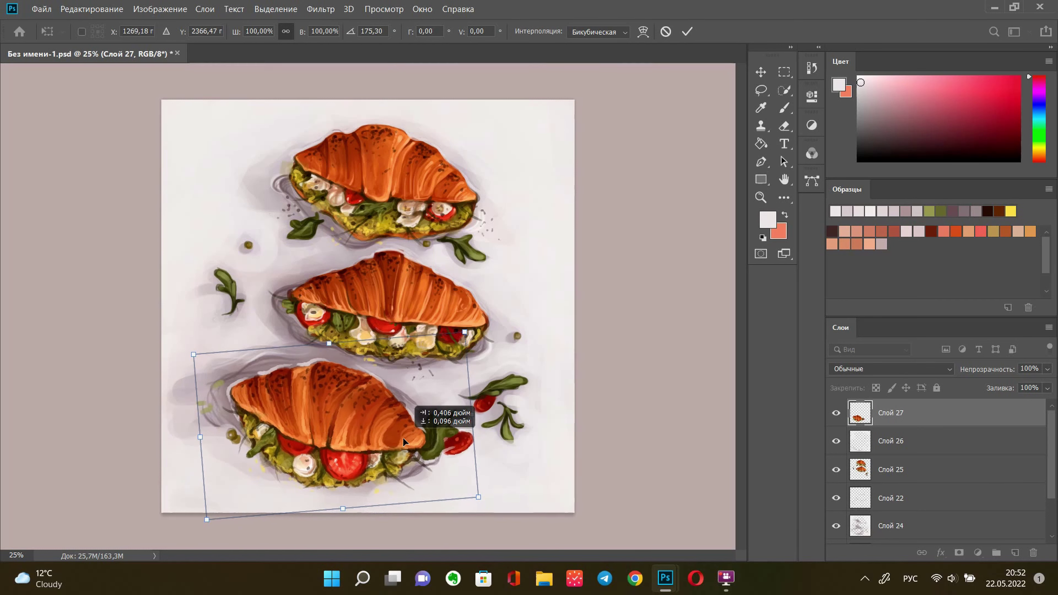
{"action": "key", "text": "Return"}
Lasso the leaf sprig and tomato on their layer and nudge them up-left
{"action": "left_click", "coordinate": [860, 469]}
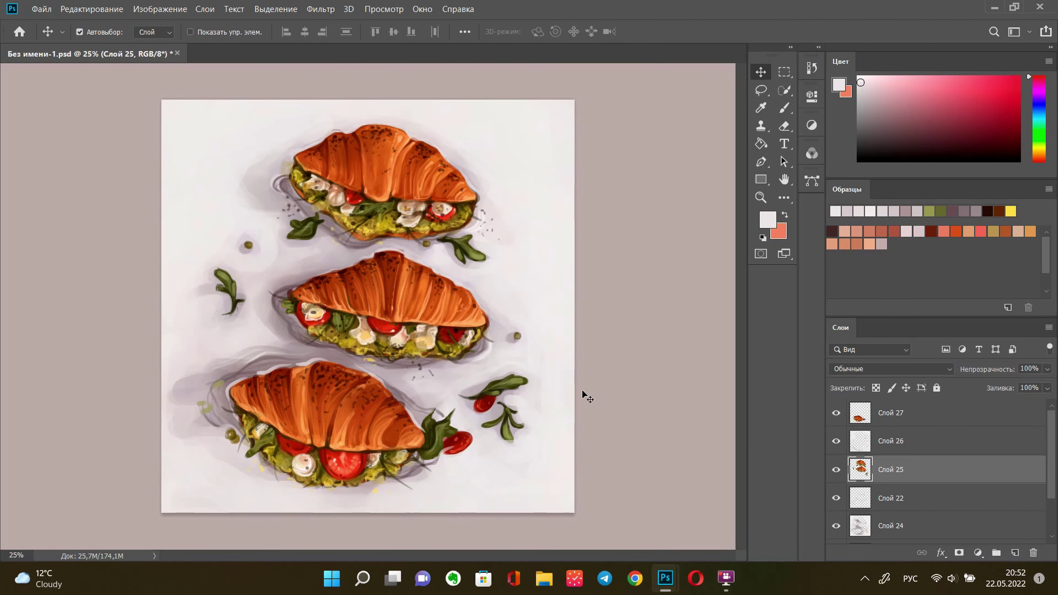
{"action": "key", "text": "l"}
{"action": "mouse_move", "coordinate": [445, 385]}
{"action": "left_mouse_down"}
{"action": "mouse_move", "coordinate": [477, 415]}
{"action": "mouse_move", "coordinate": [535, 373]}
{"action": "left_mouse_up"}
{"action": "key", "text": "ctrl+d"}
Merge the three croissant layers into one with Ctrl+E
{"action": "left_click", "coordinate": [891, 412]}
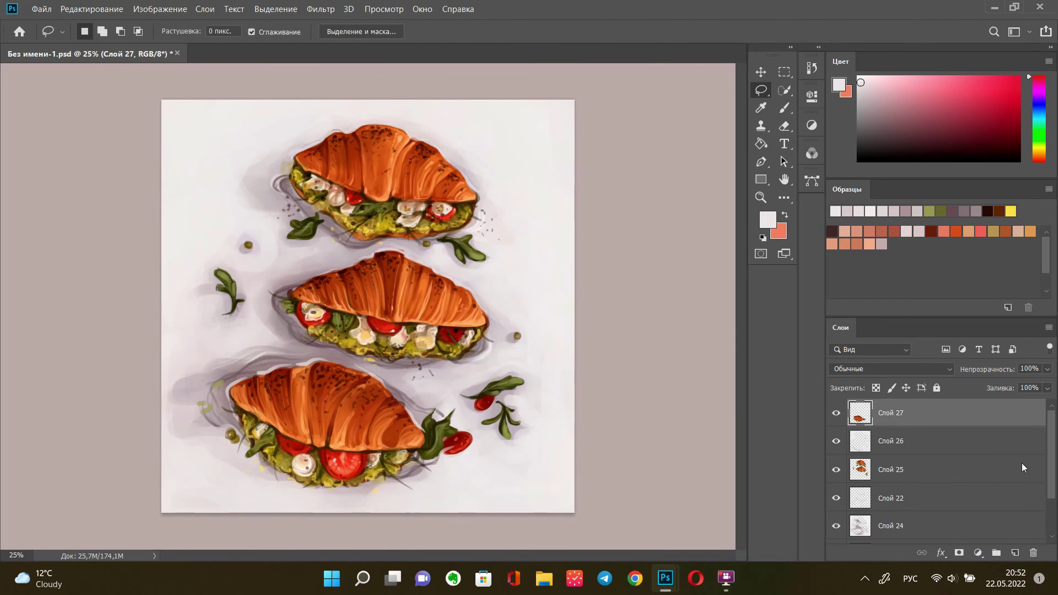
{"action": "left_click", "coordinate": [891, 469]}
{"action": "left_click", "coordinate": [942, 416], "text": "shift"}
{"action": "key", "text": "ctrl+e"}
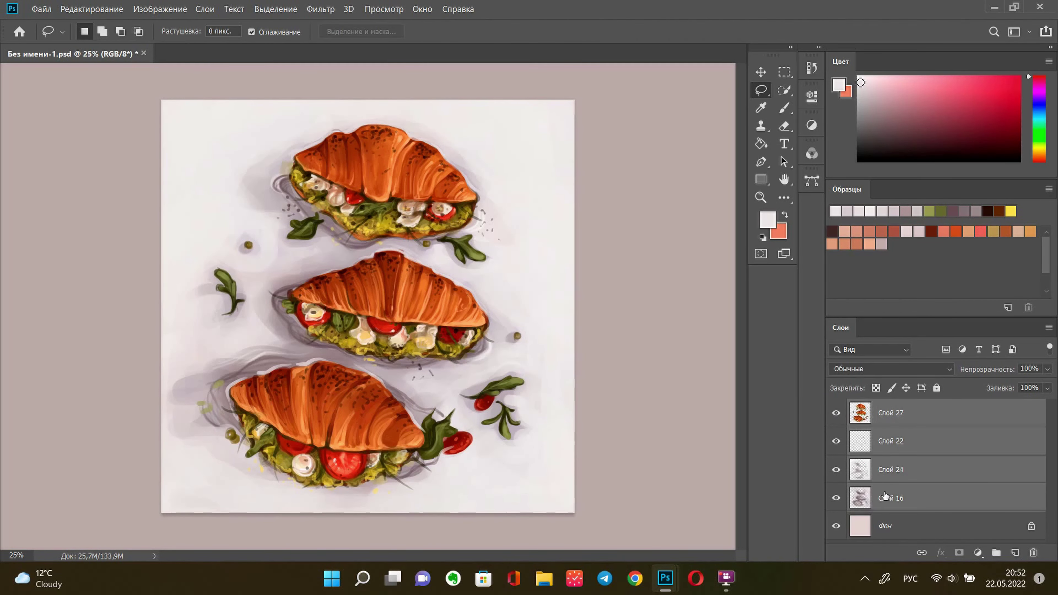
Squash the bottom croissant slightly upward with Free Transform
{"action": "left_click_drag", "start_coordinate": [176, 396], "coordinate": [183, 352]}
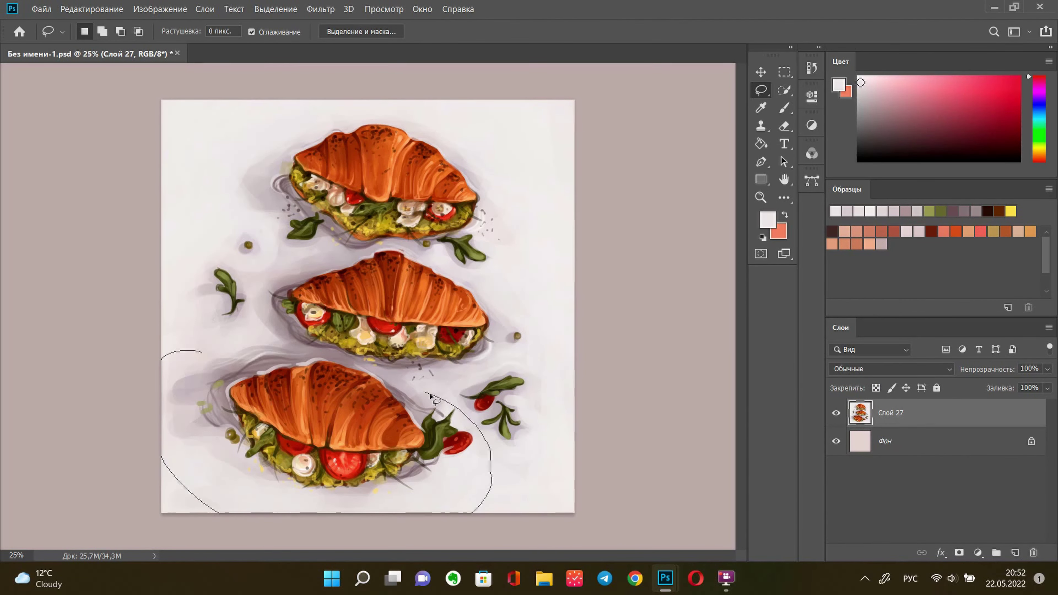
{"action": "key", "text": "ctrl+t"}
{"action": "left_click_drag", "start_coordinate": [333, 508], "coordinate": [329, 500]}
{"action": "key", "text": "Return"}
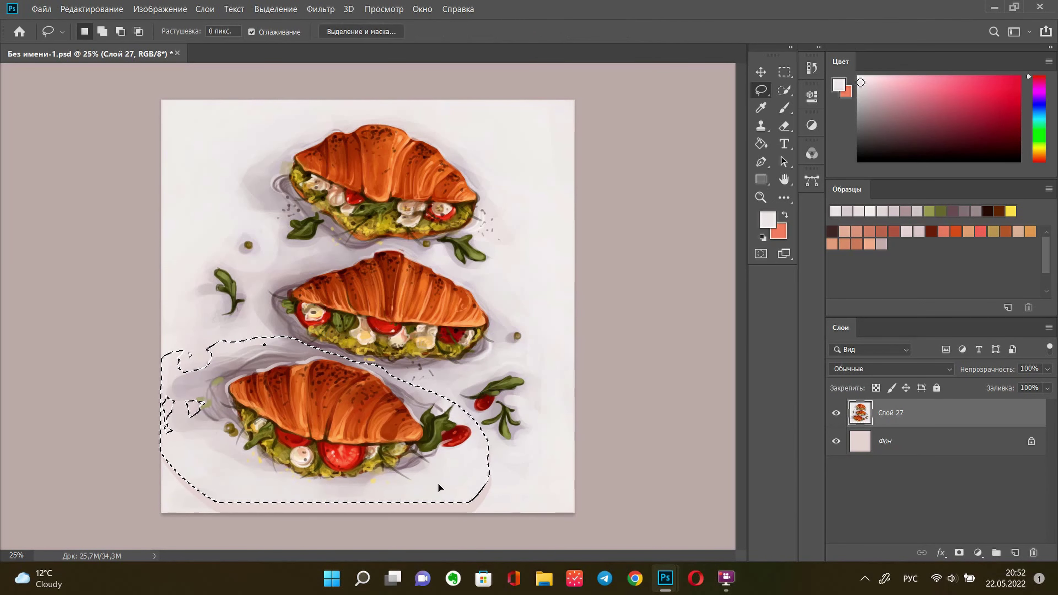
{"action": "key", "text": "ctrl+d"}
Tilt and reshape the right leaf sprig and tomato slightly
{"action": "left_click_drag", "start_coordinate": [513, 367], "coordinate": [487, 383]}
{"action": "key", "text": "ctrl+t"}
{"action": "left_click_drag", "start_coordinate": [552, 413], "coordinate": [558, 419]}
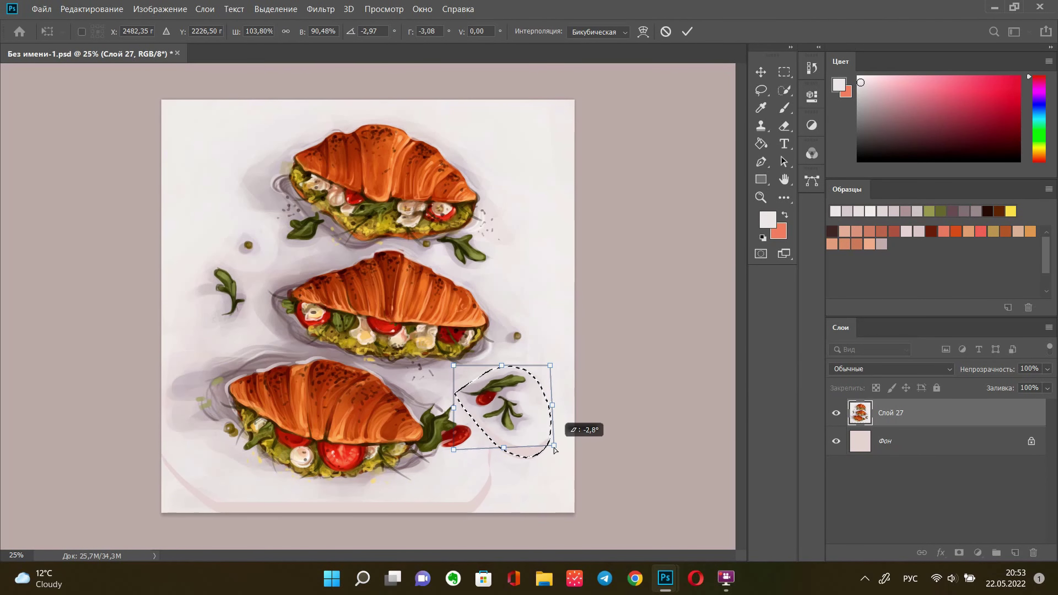
{"action": "key", "text": "Return"}
{"action": "key", "text": "ctrl+d"}
Rotate the left leaf sprig slightly and add new empty layer Слой 28
{"action": "left_click_drag", "start_coordinate": [193, 283], "coordinate": [196, 290]}
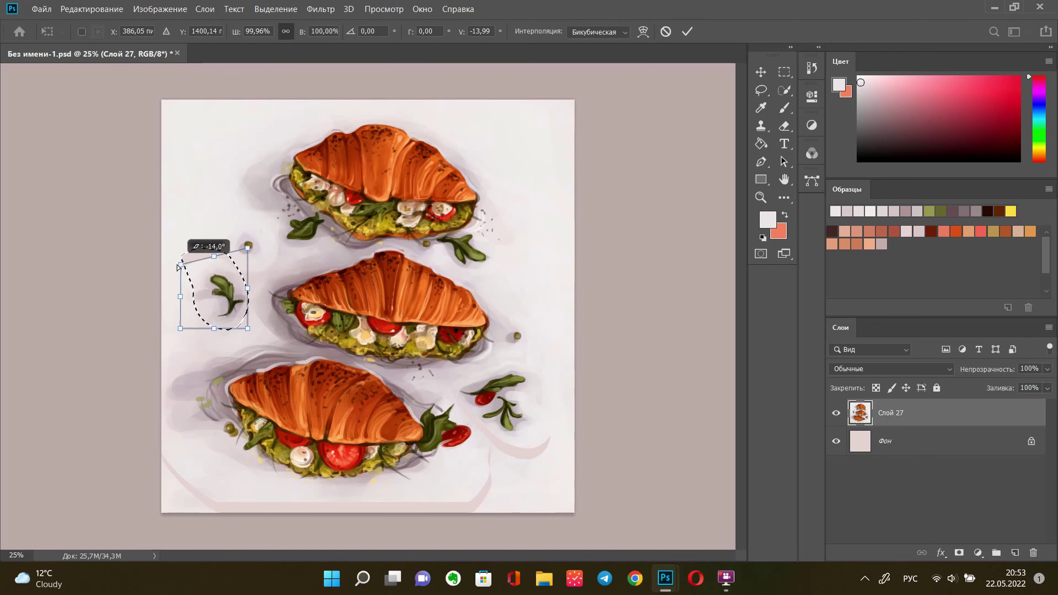
{"action": "key", "text": "ctrl+d"}
{"action": "key", "text": "ctrl+shift+alt+n"}
{"action": "key", "text": "i"}
{"action": "left_click", "coordinate": [166, 201]}
Paint pale tone over the marks near the plate bottom and left of the bottom croissant
{"action": "left_click_drag", "start_coordinate": [183, 252], "coordinate": [224, 260]}
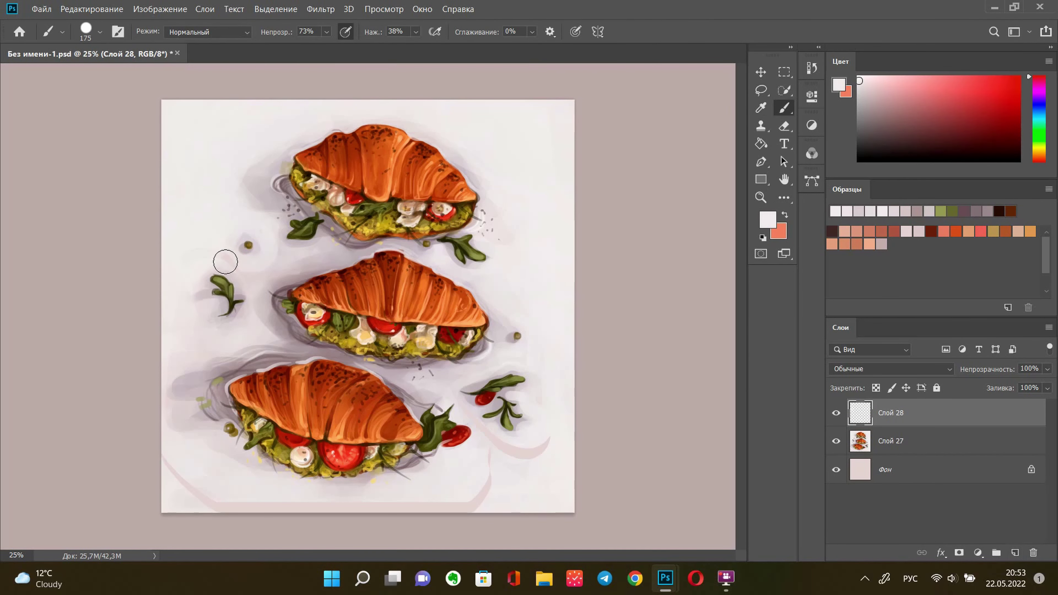
{"action": "left_click_drag", "start_coordinate": [167, 498], "coordinate": [541, 448]}
{"action": "key", "text": "b"}
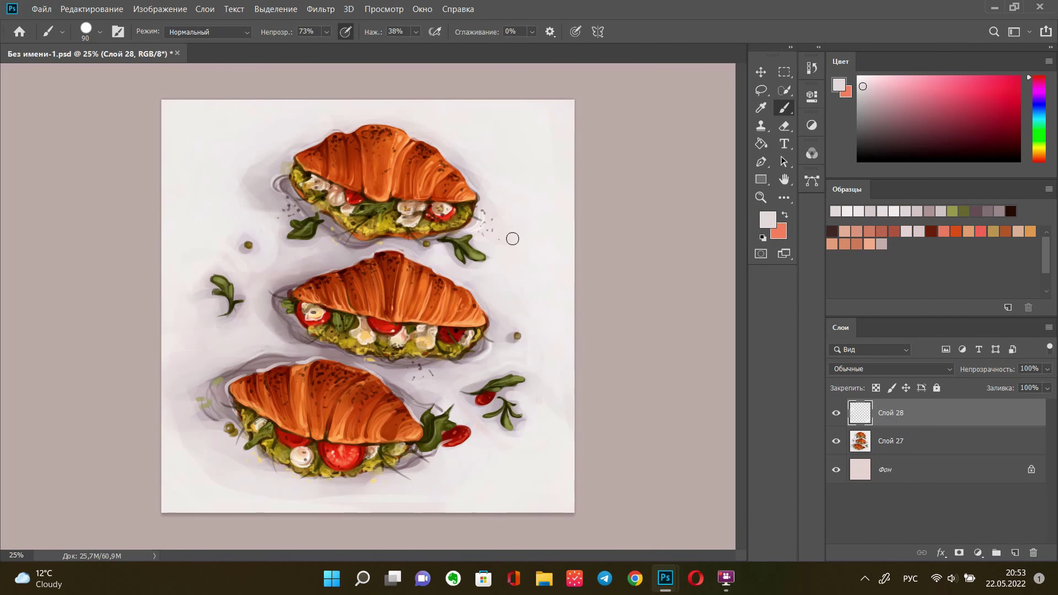
{"action": "key", "text": "bracketright"}
{"action": "key", "text": "bracketright"}
{"action": "left_click_drag", "start_coordinate": [245, 361], "coordinate": [175, 394]}
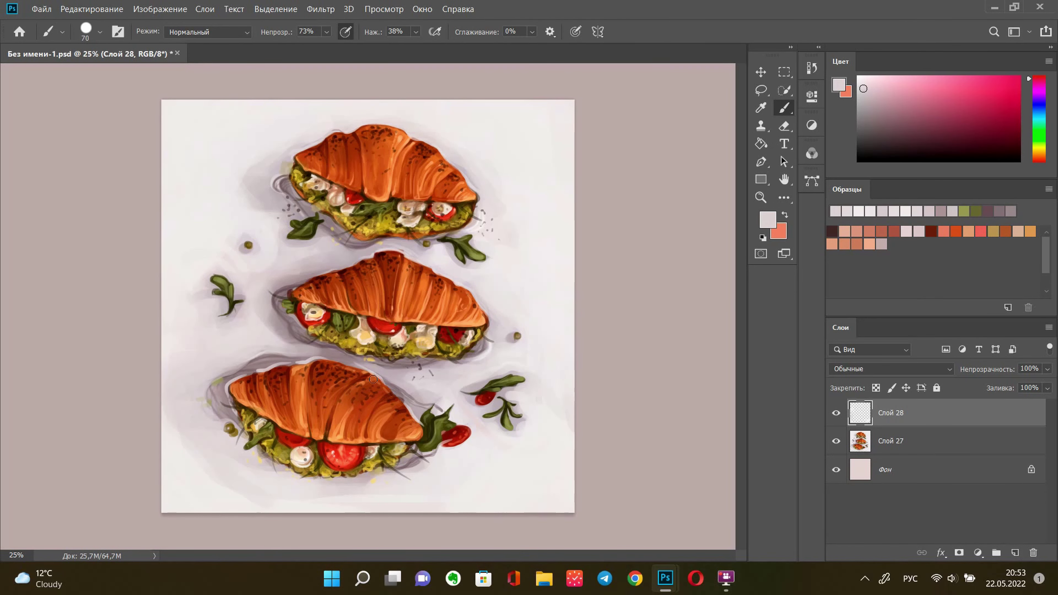
{"action": "key", "text": "bracketleft"}
{"action": "left_click_drag", "start_coordinate": [372, 379], "coordinate": [437, 408]}
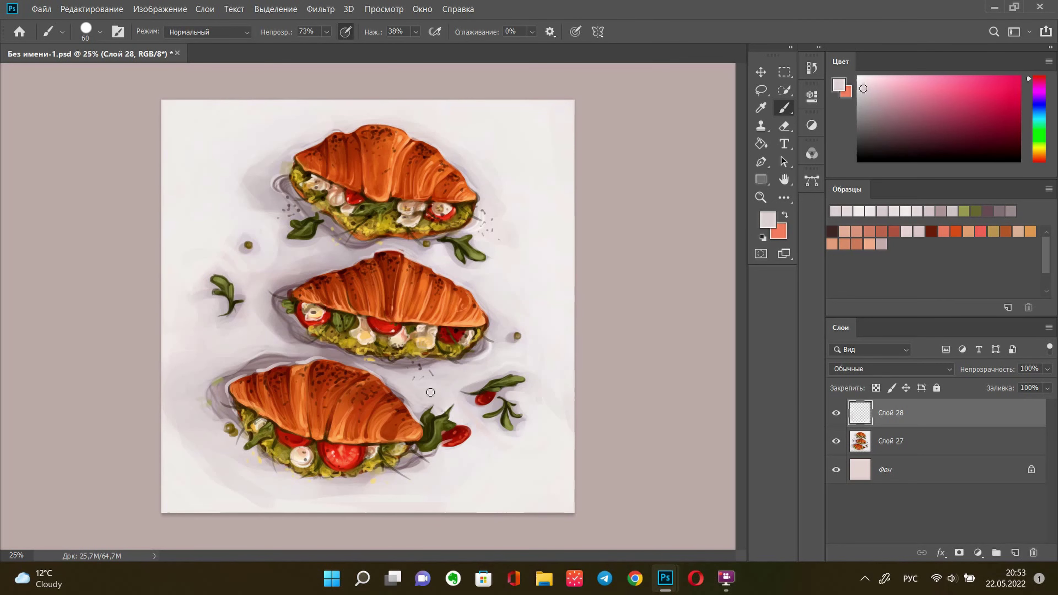
Sample a lighter background tone and cover the canvas's left side and left-leaf shadow
{"action": "left_click", "coordinate": [565, 400], "text": "alt"}
{"action": "key", "text": "bracketright"}
{"action": "key", "text": "bracketright"}
{"action": "key", "text": "bracketright"}
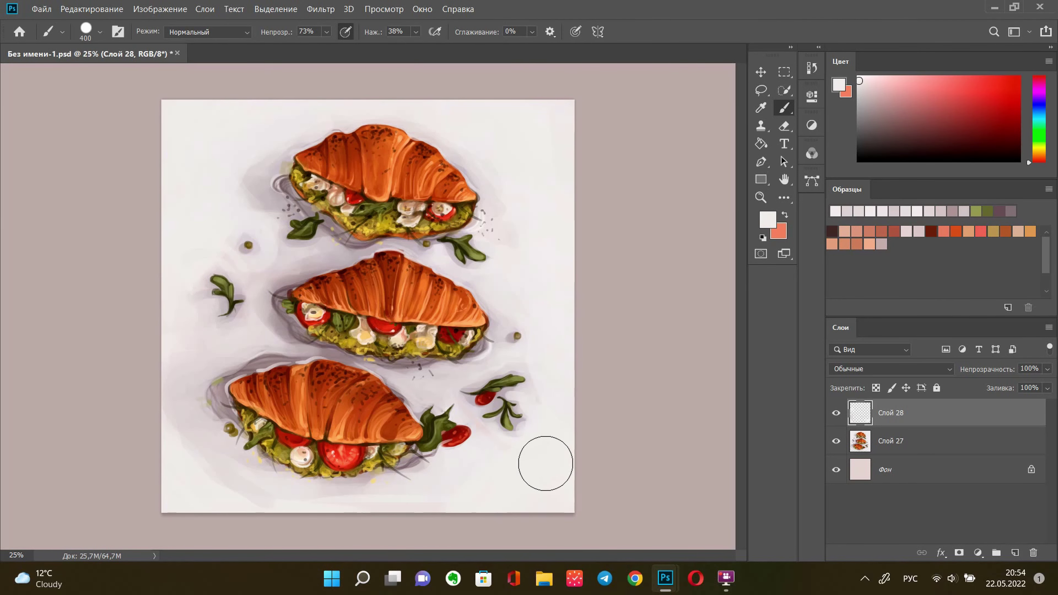
{"action": "left_click_drag", "start_coordinate": [172, 338], "coordinate": [142, 453]}
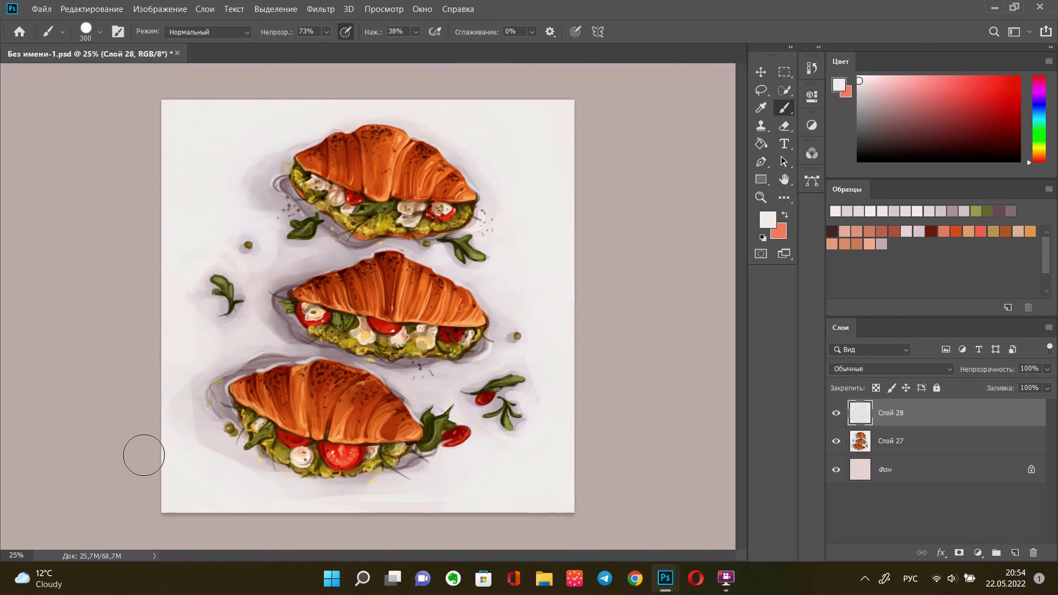
{"action": "key", "text": "bracketleft"}
{"action": "key", "text": "bracketleft"}
{"action": "key", "text": "bracketleft"}
{"action": "key", "text": "bracketleft"}
{"action": "left_click_drag", "start_coordinate": [215, 300], "coordinate": [198, 307]}
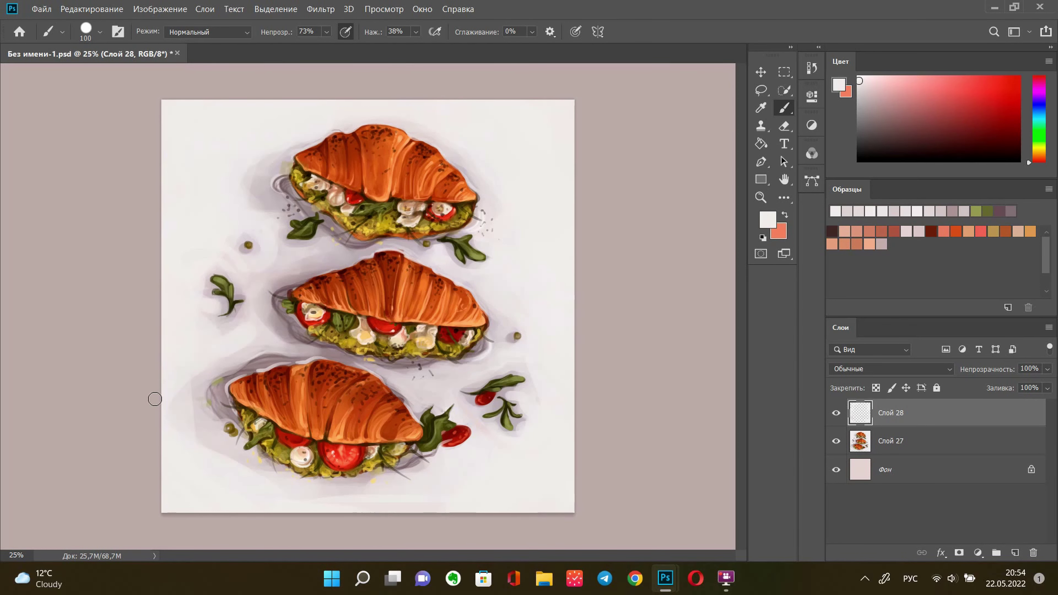
{"action": "key", "text": "bracketright"}
{"action": "key", "text": "bracketright"}
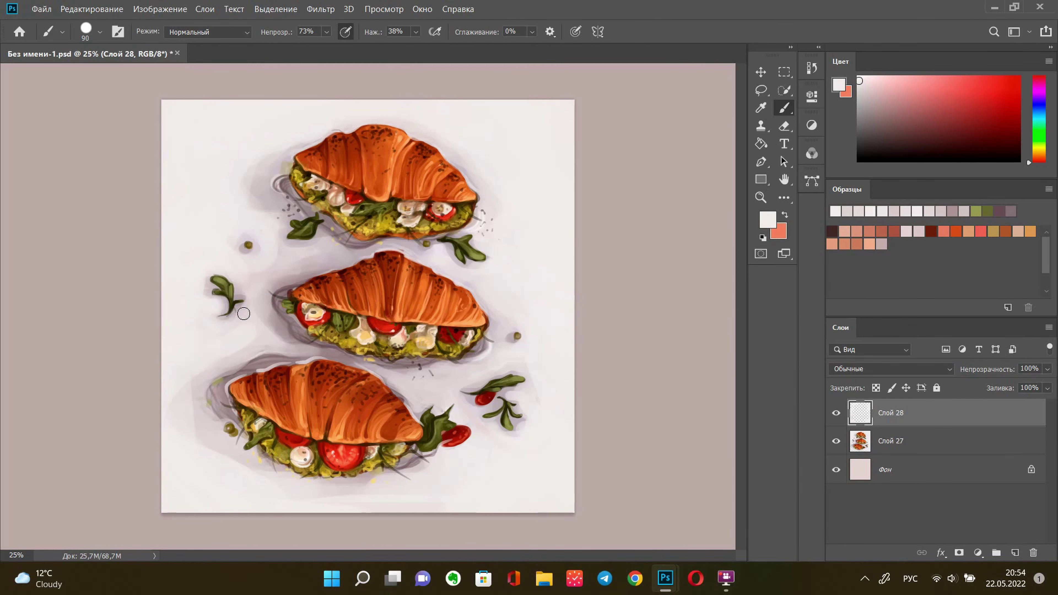
{"action": "left_click_drag", "start_coordinate": [249, 351], "coordinate": [148, 409]}
Sample a light pink tone and paint out the grey shadow left of the lower croissant
{"action": "left_click", "coordinate": [236, 277], "text": "alt"}
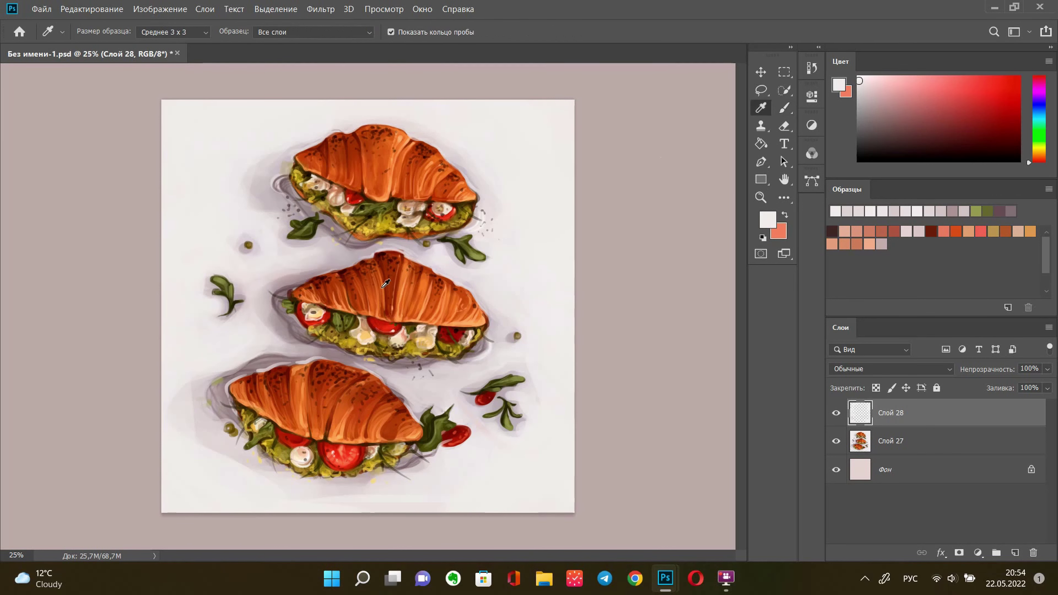
{"action": "key", "text": "bracketright"}
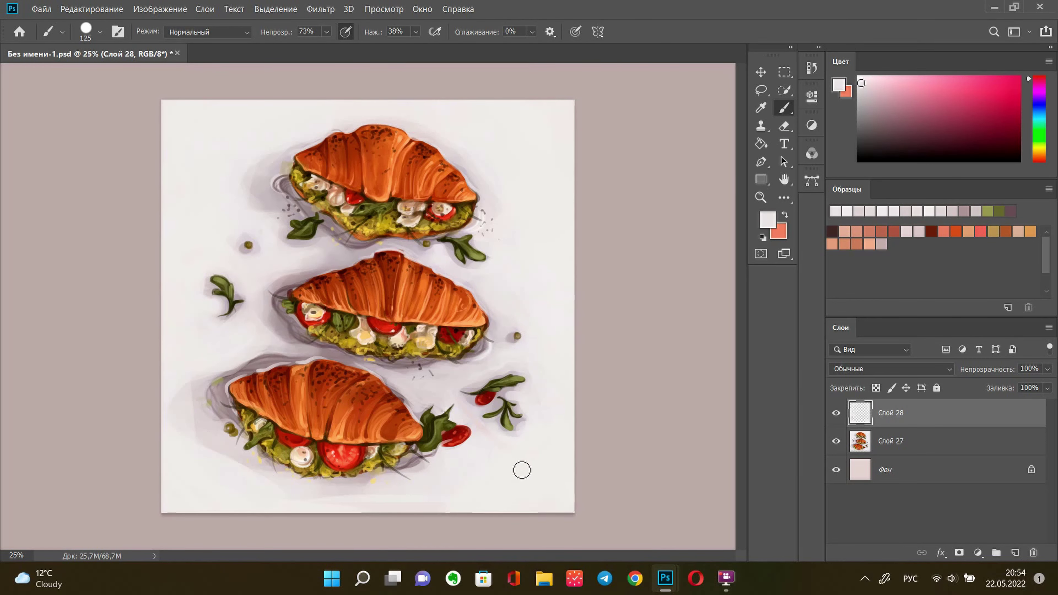
{"action": "key", "text": "bracketright"}
{"action": "key", "text": "bracketright"}
{"action": "key", "text": "bracketright"}
{"action": "left_click_drag", "start_coordinate": [187, 428], "coordinate": [319, 501]}
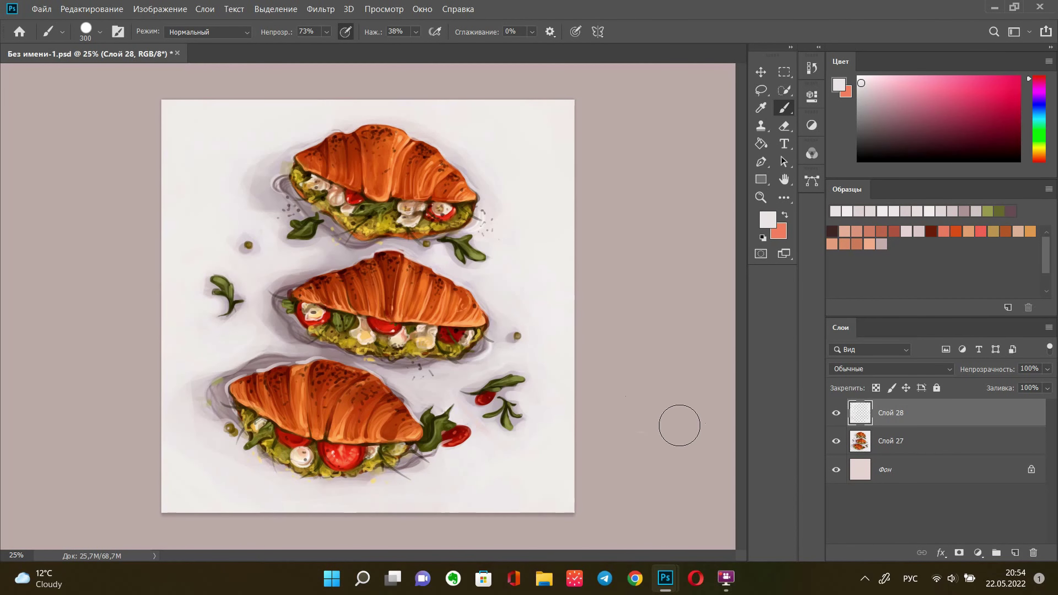
Sample dark red, croissant orange and tomato red colours, then hide the panels
{"action": "left_click", "coordinate": [224, 379], "text": "alt"}
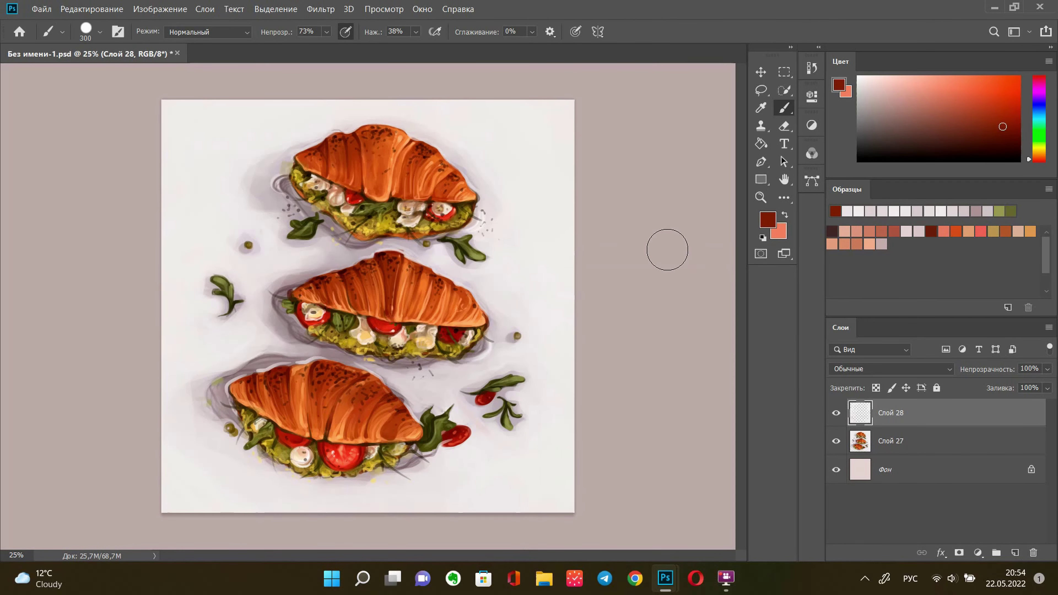
{"action": "key", "text": "bracketleft"}
{"action": "key", "text": "bracketleft"}
{"action": "key", "text": "bracketleft"}
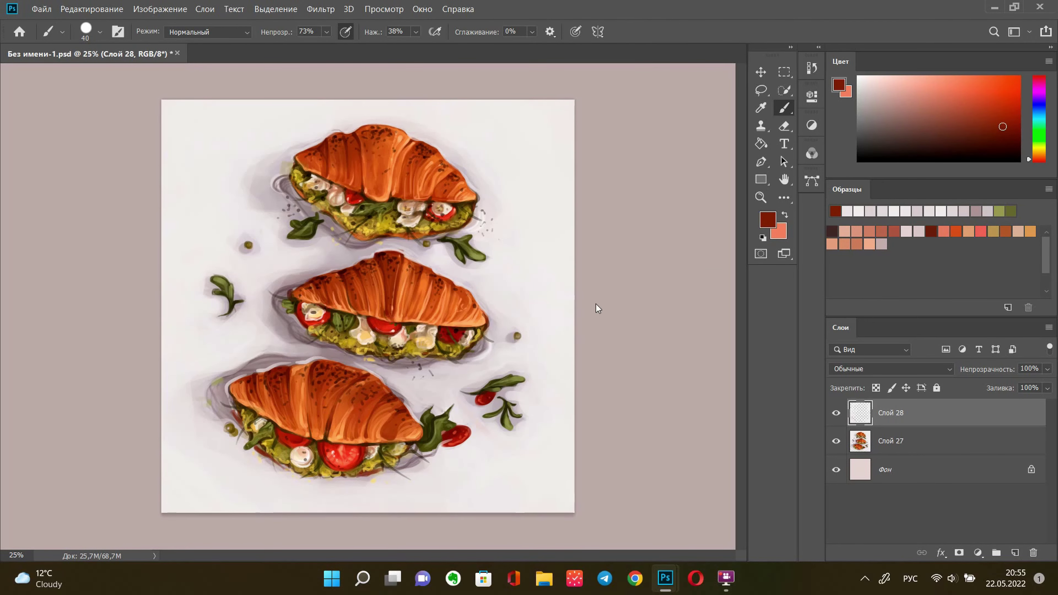
{"action": "left_click", "coordinate": [262, 381], "text": "alt"}
{"action": "left_click", "coordinate": [455, 431], "text": "alt"}
{"action": "key", "text": "bracketright"}
{"action": "key", "text": "bracketright"}
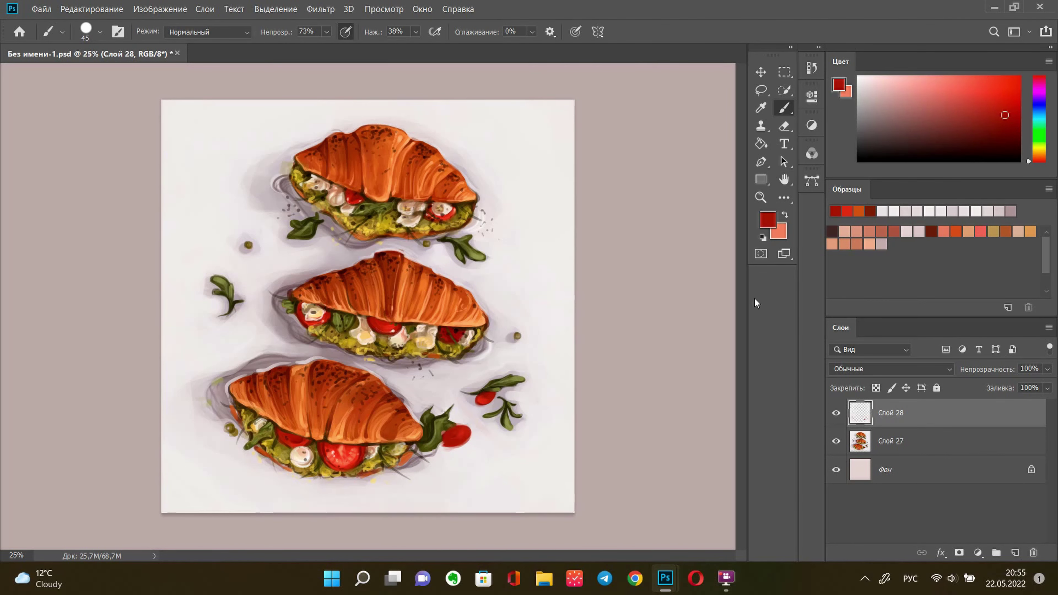
{"action": "key", "text": "Tab"}
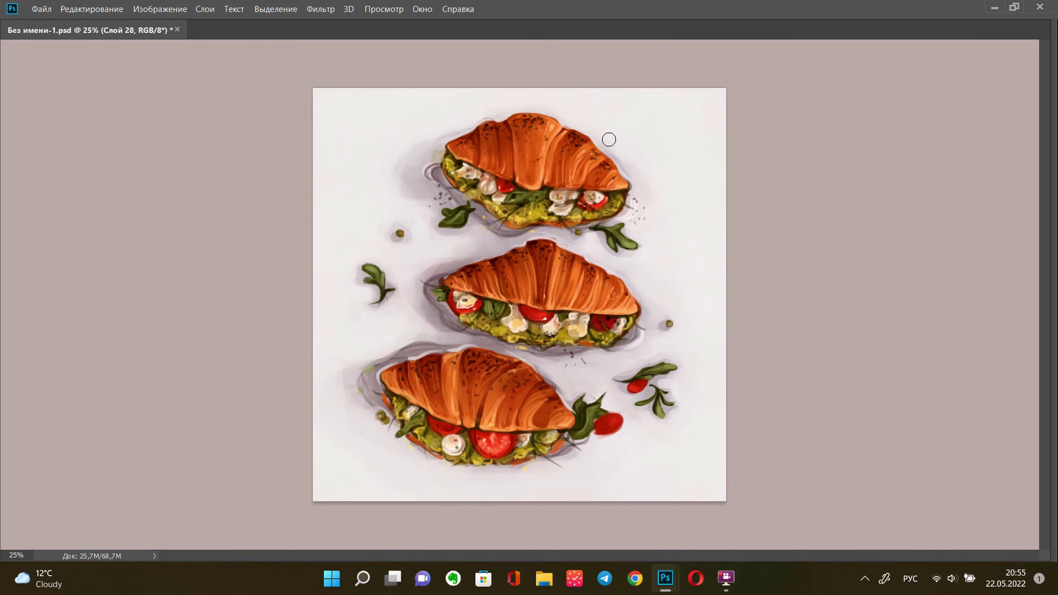
Paint a faint shadow under the right leaf sprig and add a new layer
{"action": "key", "text": "bracketright"}
{"action": "key", "text": "bracketright"}
{"action": "key", "text": "bracketright"}
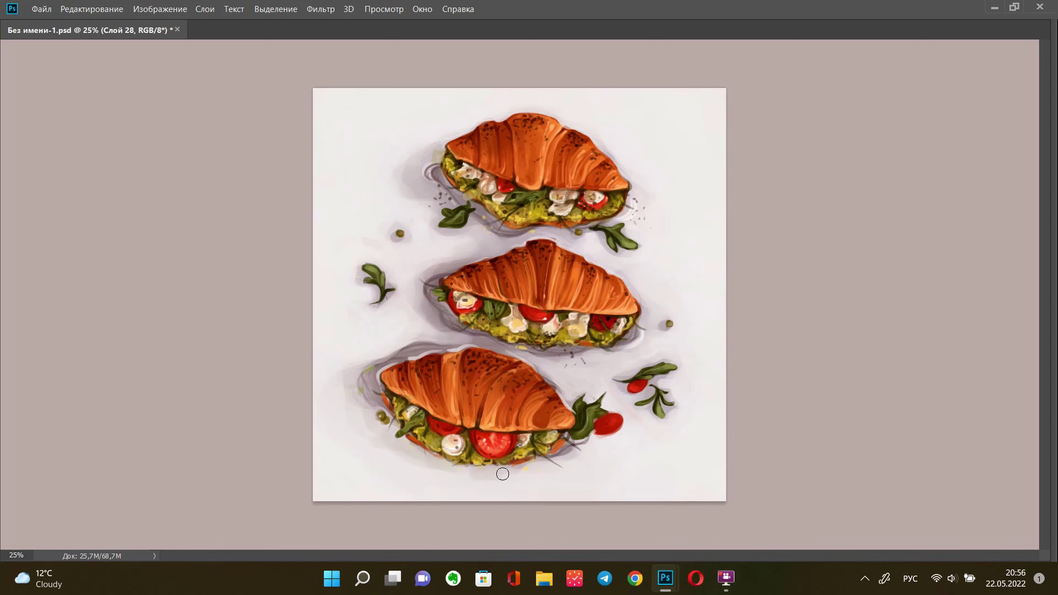
{"action": "left_click_drag", "start_coordinate": [670, 414], "coordinate": [691, 417]}
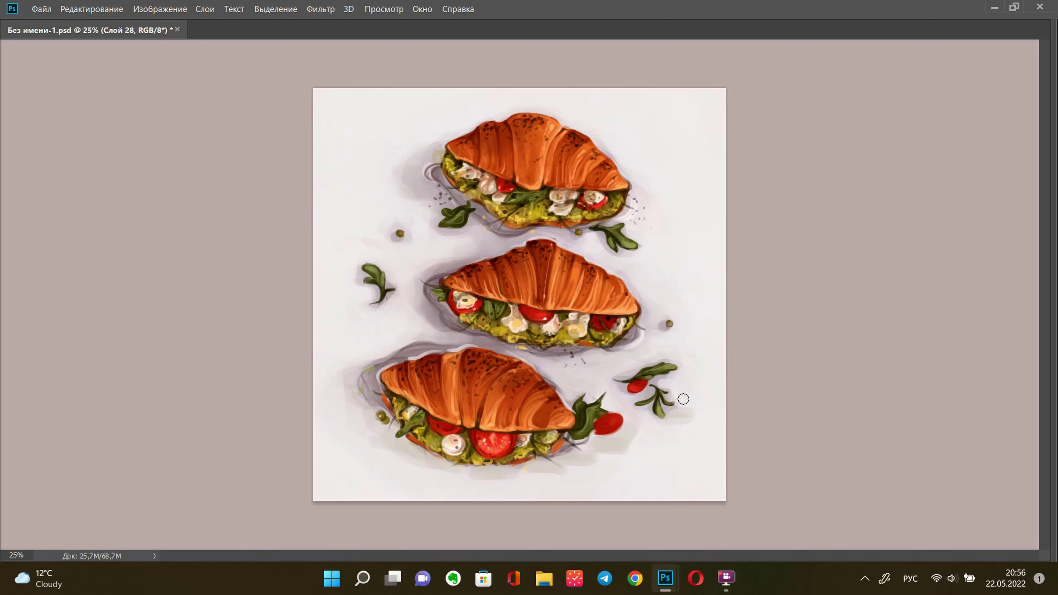
{"action": "left_click", "coordinate": [1017, 557]}
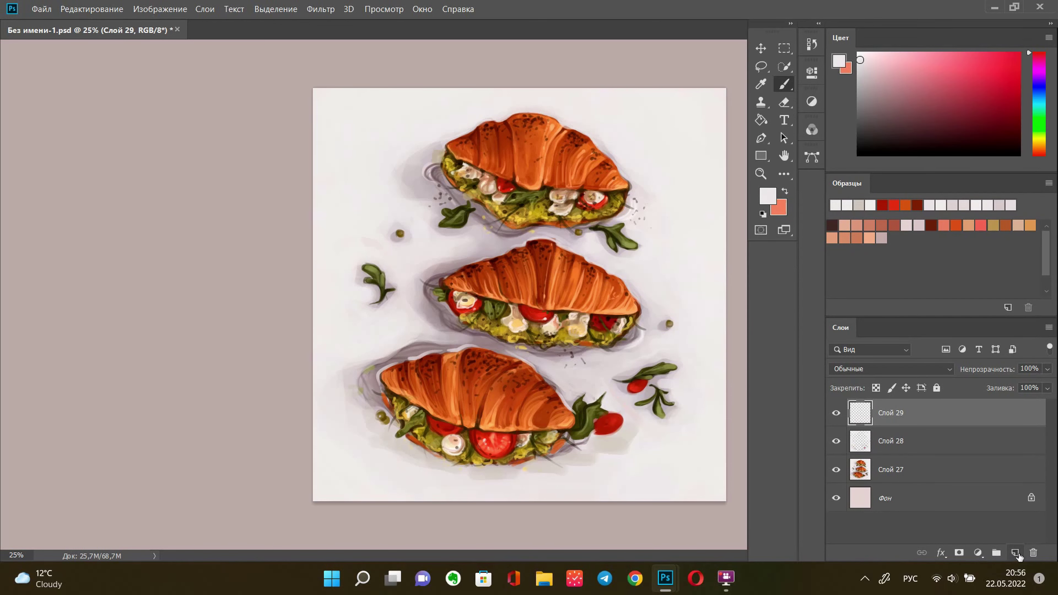
Sample a dark croissant colour and scatter spatter-brush speckles across the background
{"action": "left_click", "coordinate": [466, 180], "text": "alt"}
{"action": "right_click", "coordinate": [404, 199]}
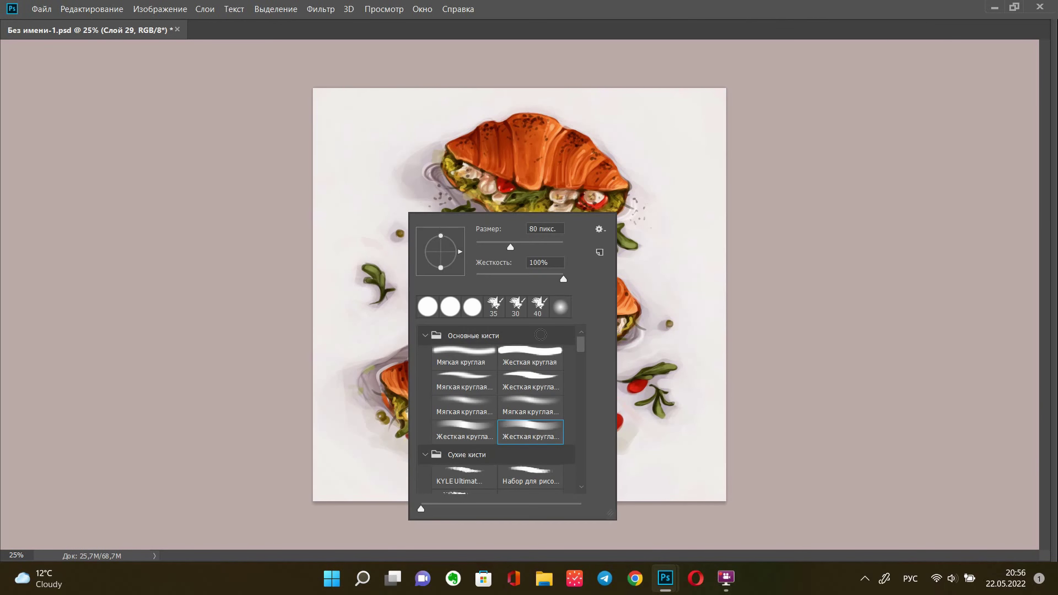
{"action": "scroll", "coordinate": [500, 417], "scroll_direction": "down", "scroll_amount": 5}
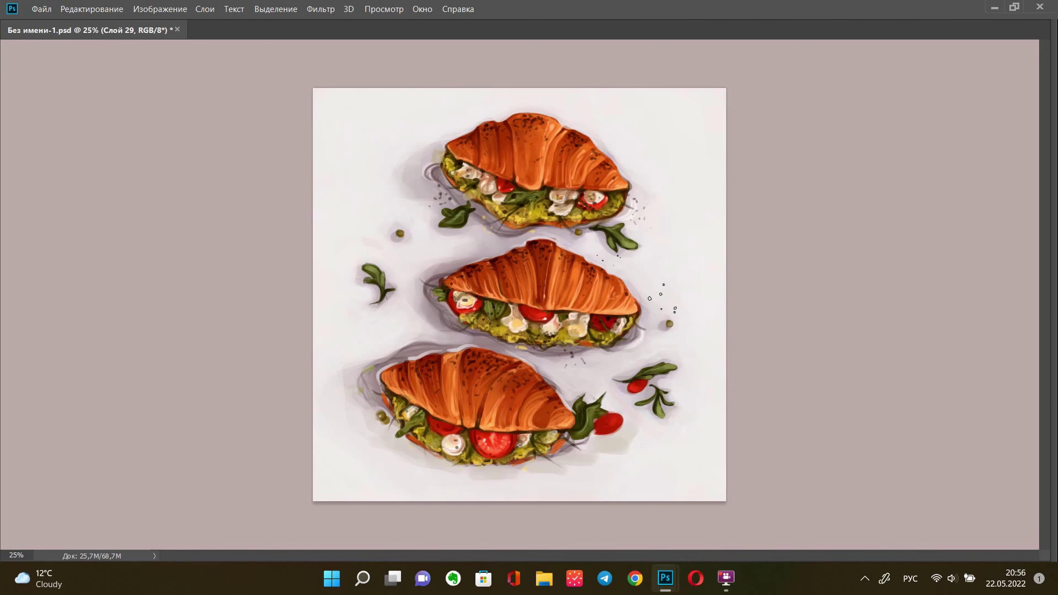
{"action": "left_click", "coordinate": [338, 361]}
{"action": "left_click", "coordinate": [565, 490]}
{"action": "left_click", "coordinate": [607, 386]}
{"action": "left_click", "coordinate": [652, 99]}
{"action": "left_click", "coordinate": [342, 452]}
{"action": "left_click", "coordinate": [508, 87]}
{"action": "key", "text": "5"}
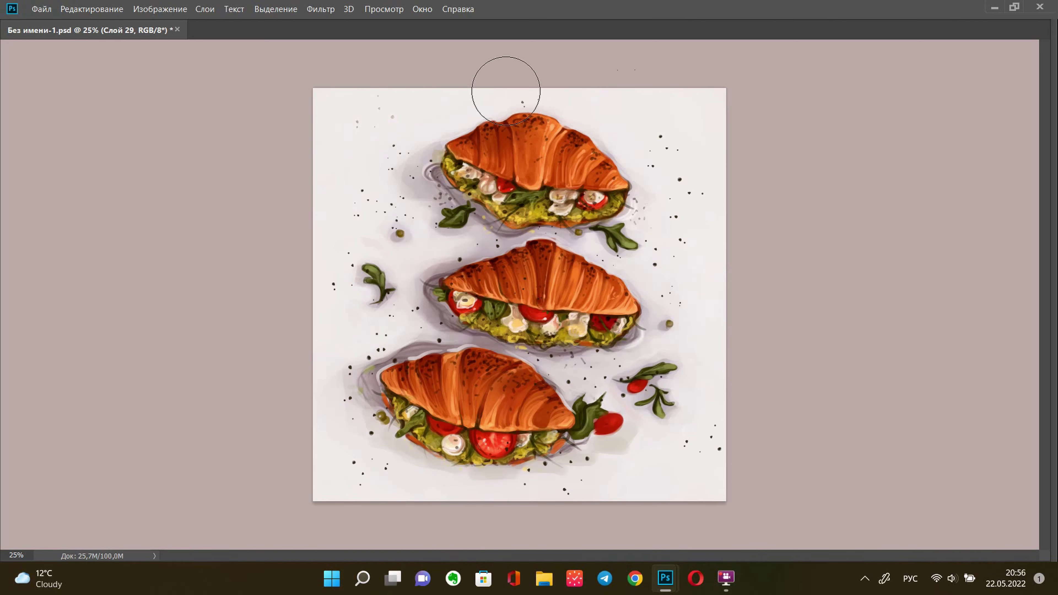